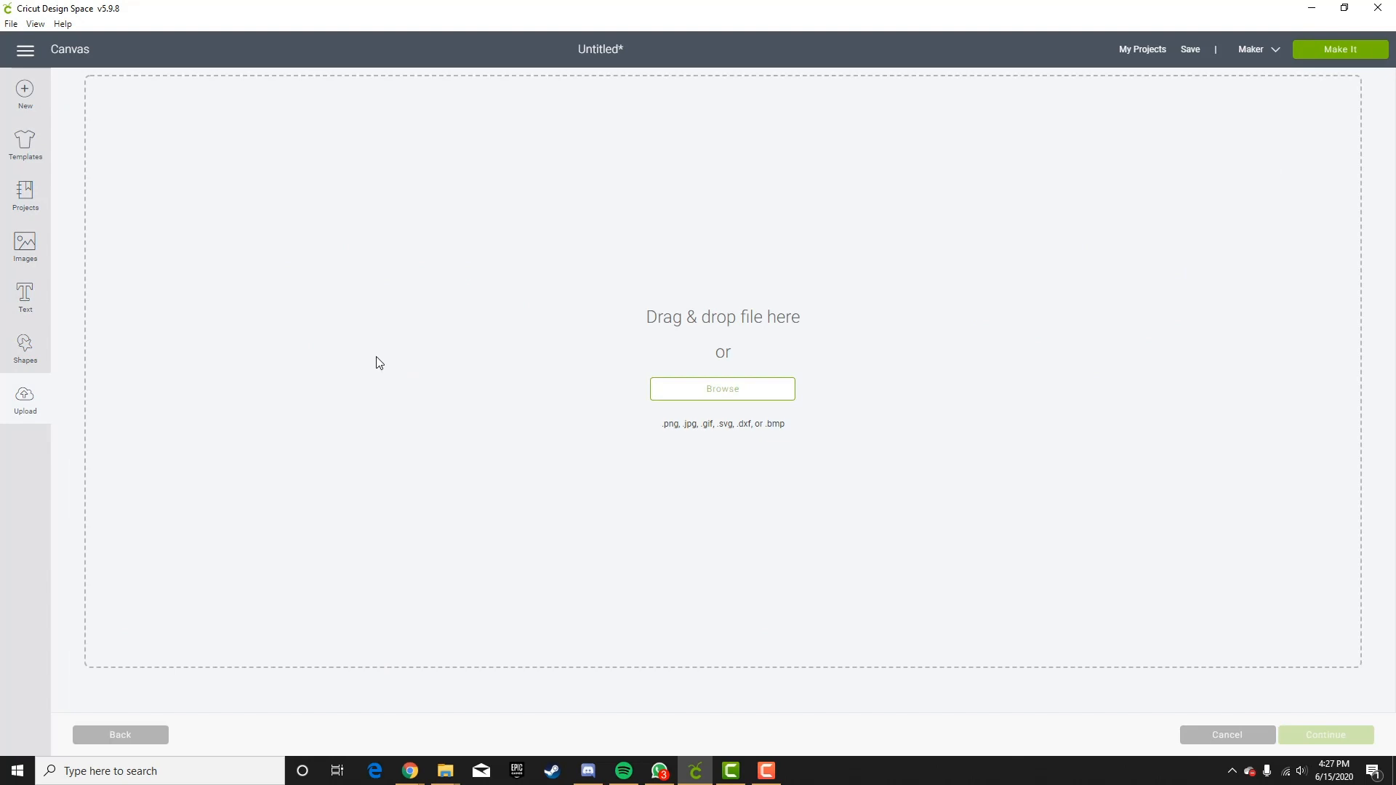
Upload the Butterfly file from the SVG Butterfly folder and save it to the uploaded images as Butterfly.
left_click(747, 392)
double_click(235, 168)
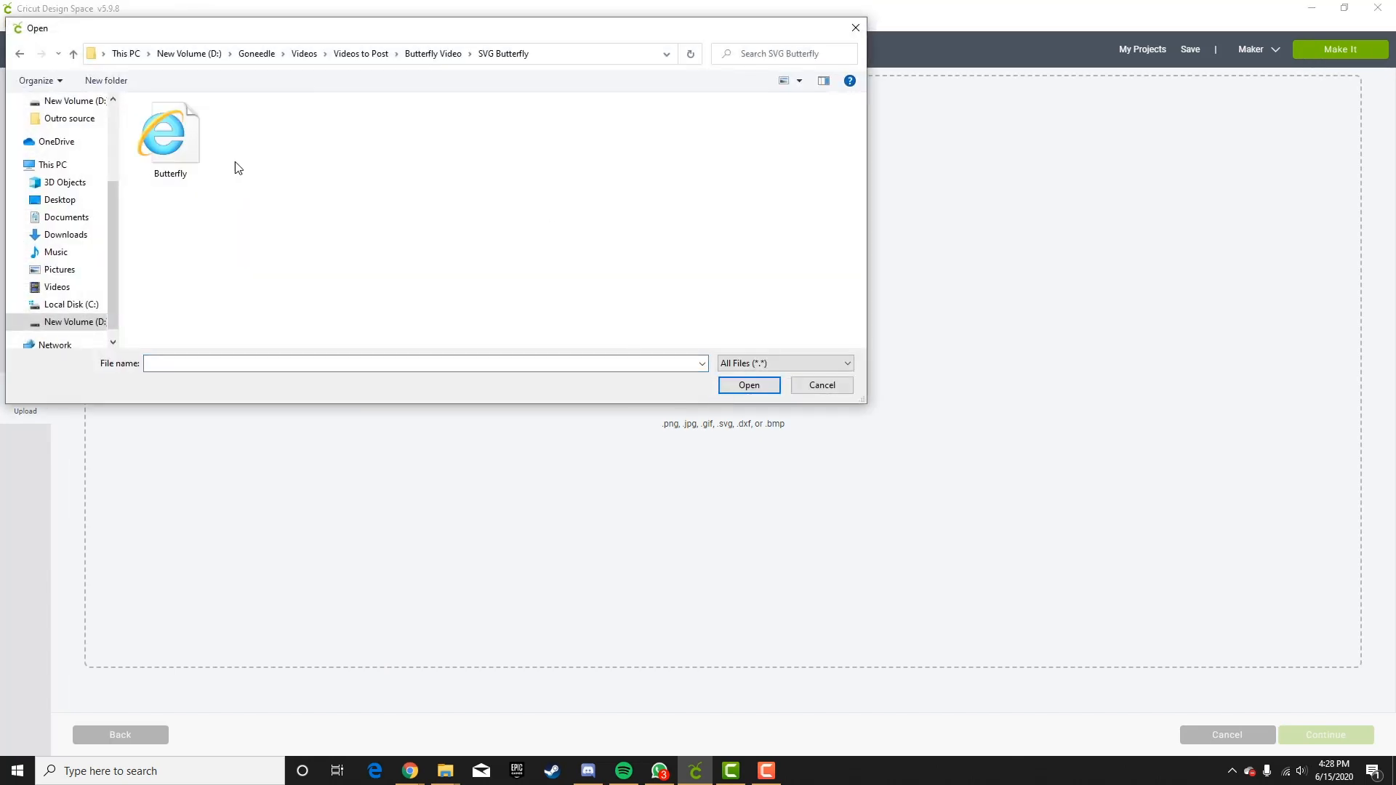
left_click(173, 148)
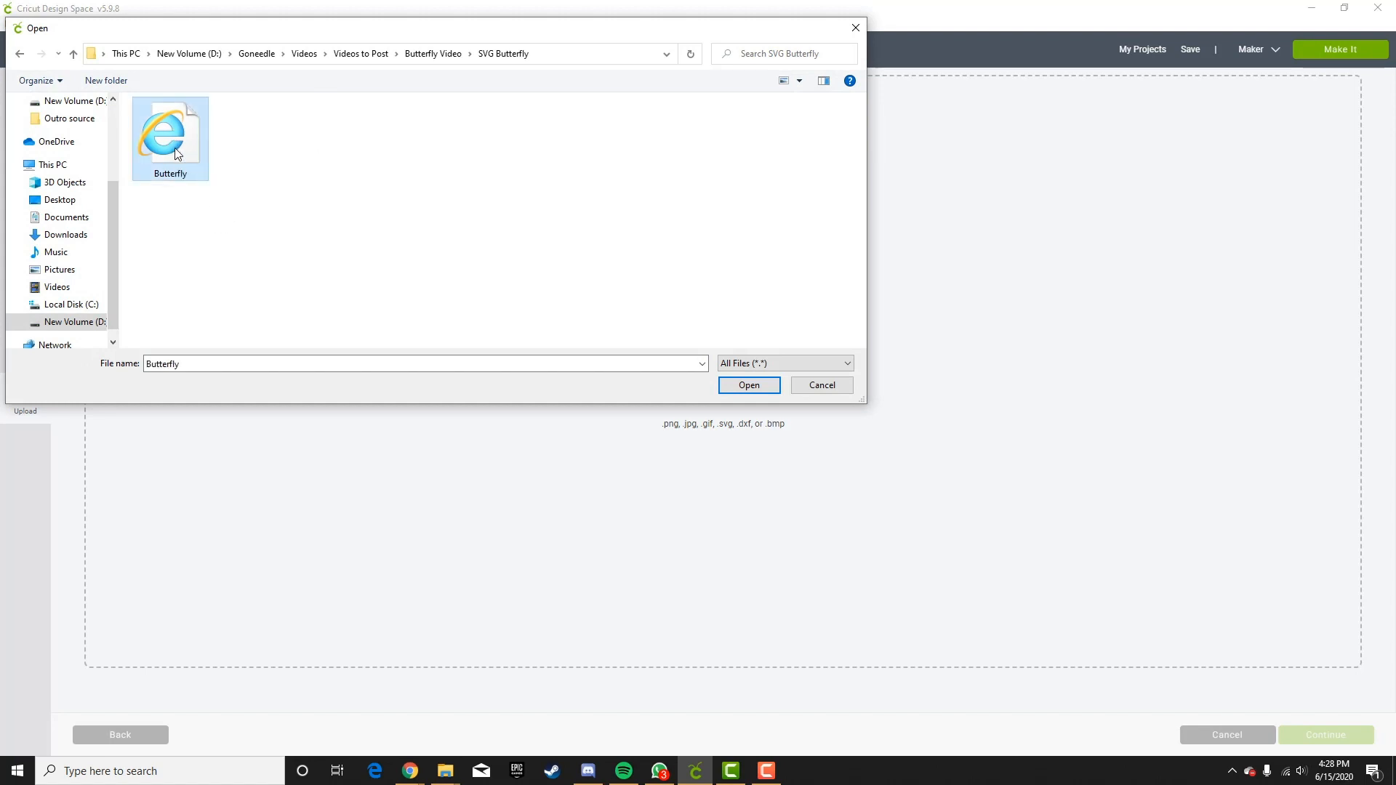
left_click(727, 387)
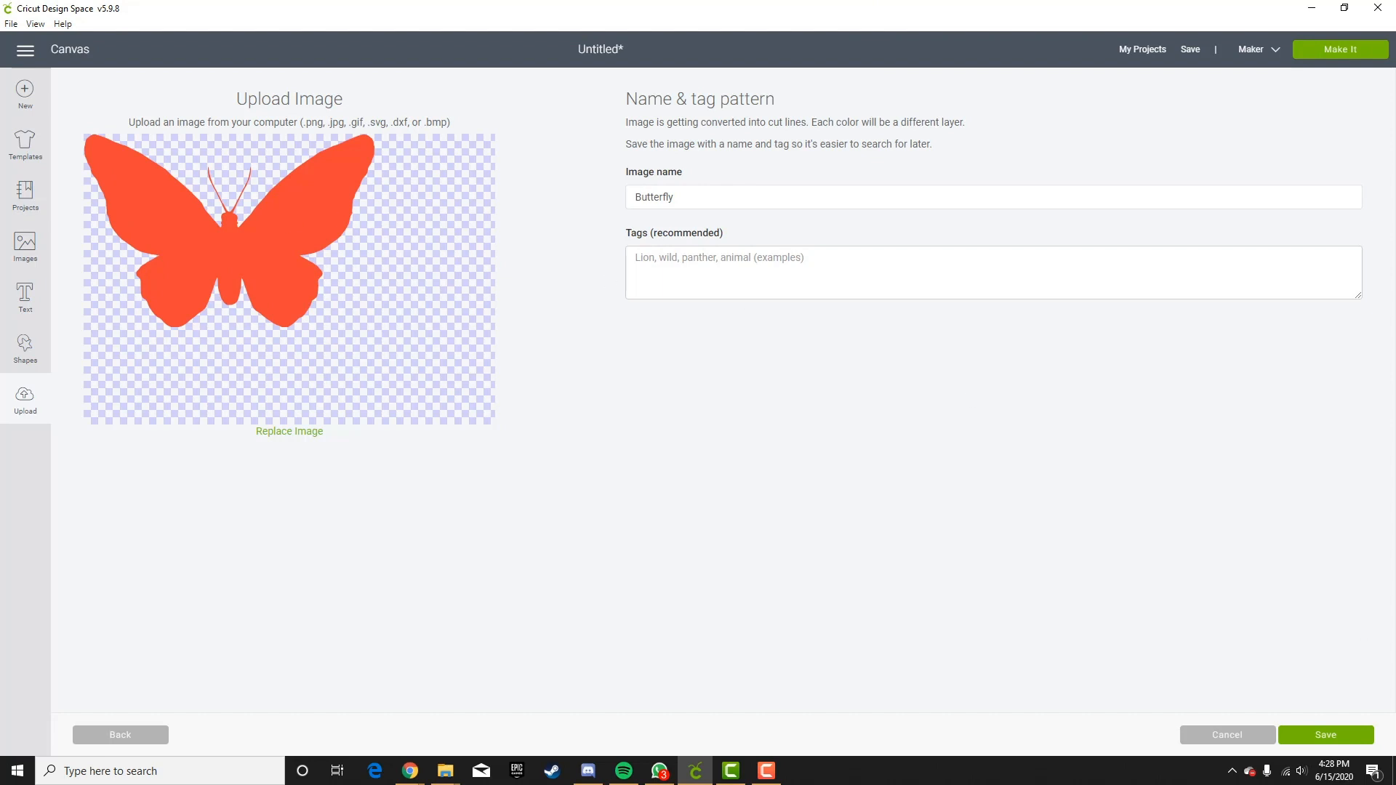
left_click(1314, 735)
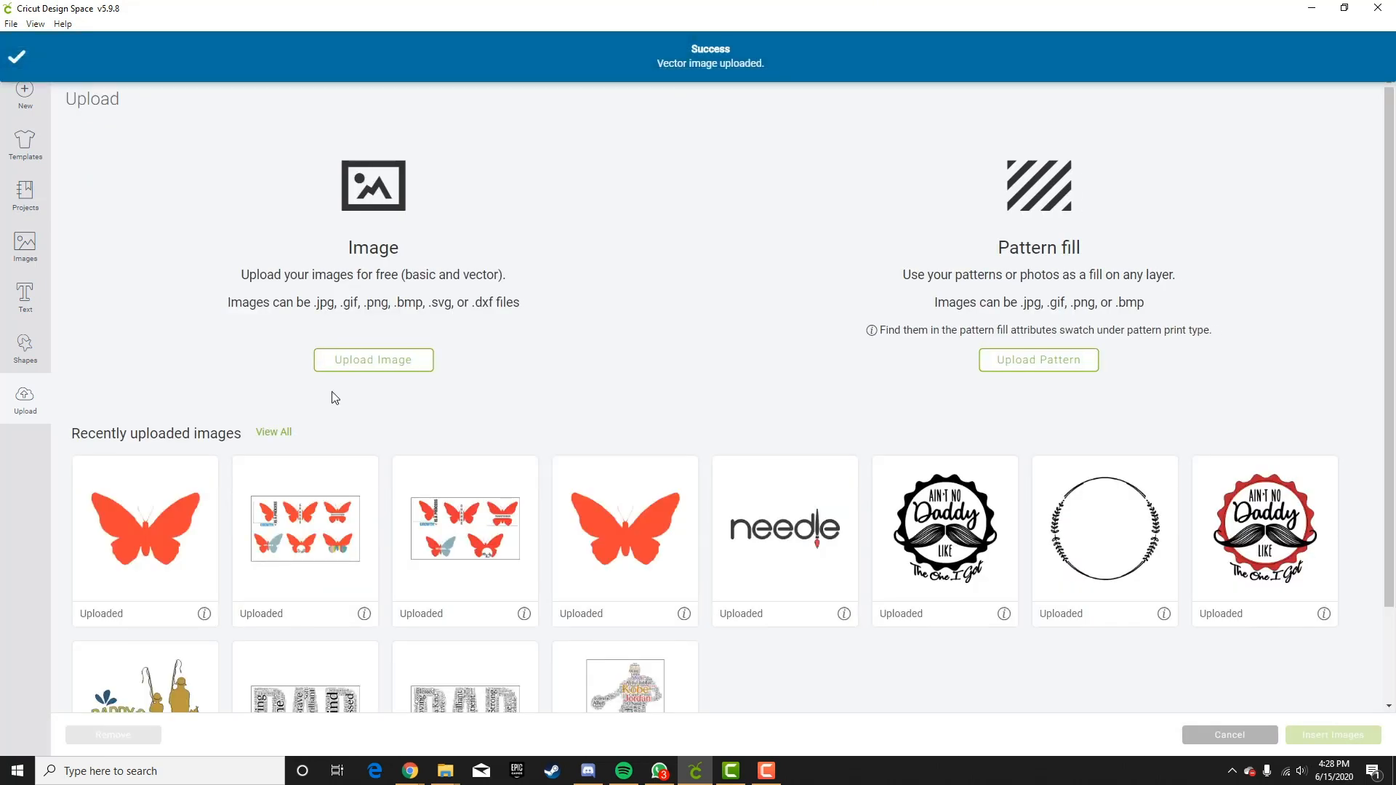
Insert the newly uploaded butterfly onto the canvas and hide the butterfly-designs layer.
left_click(143, 531)
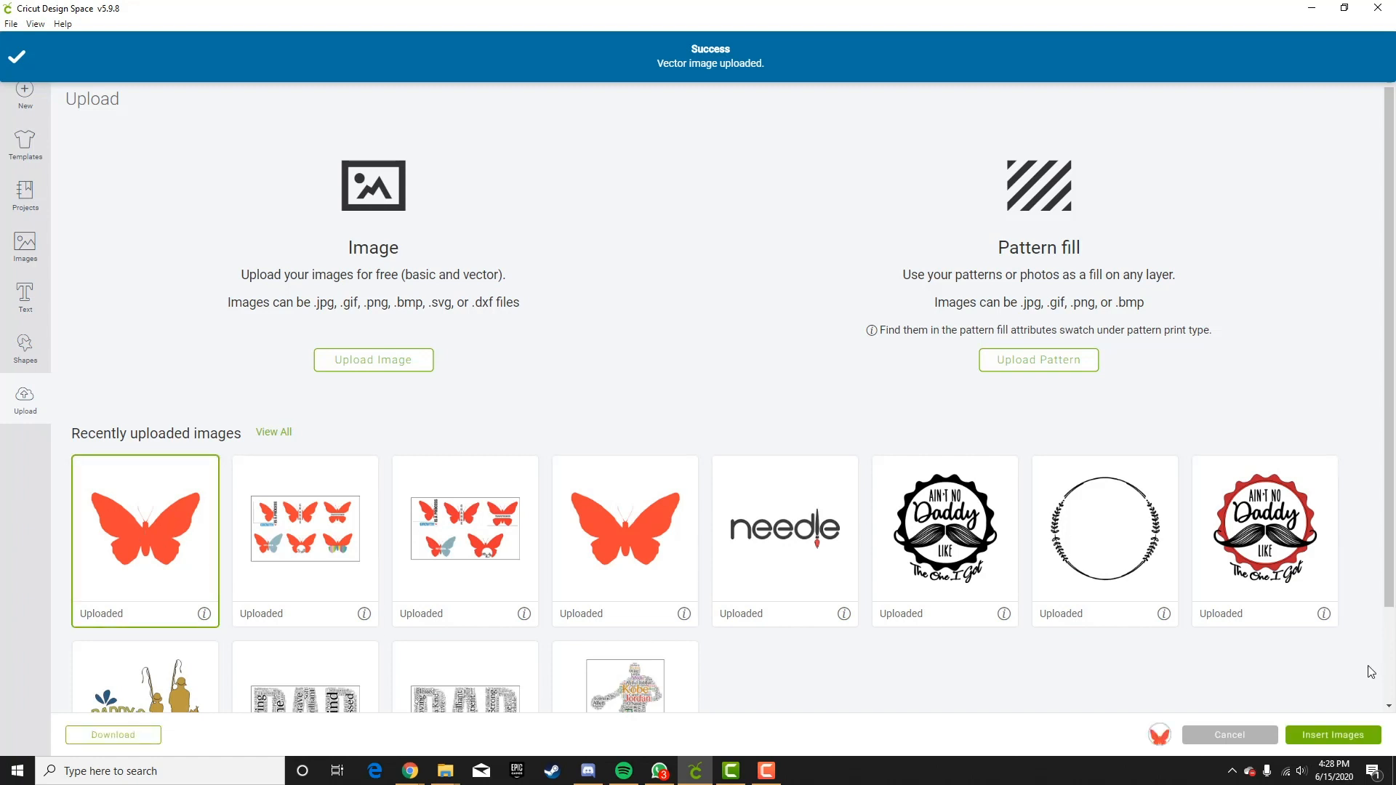
left_click(1320, 738)
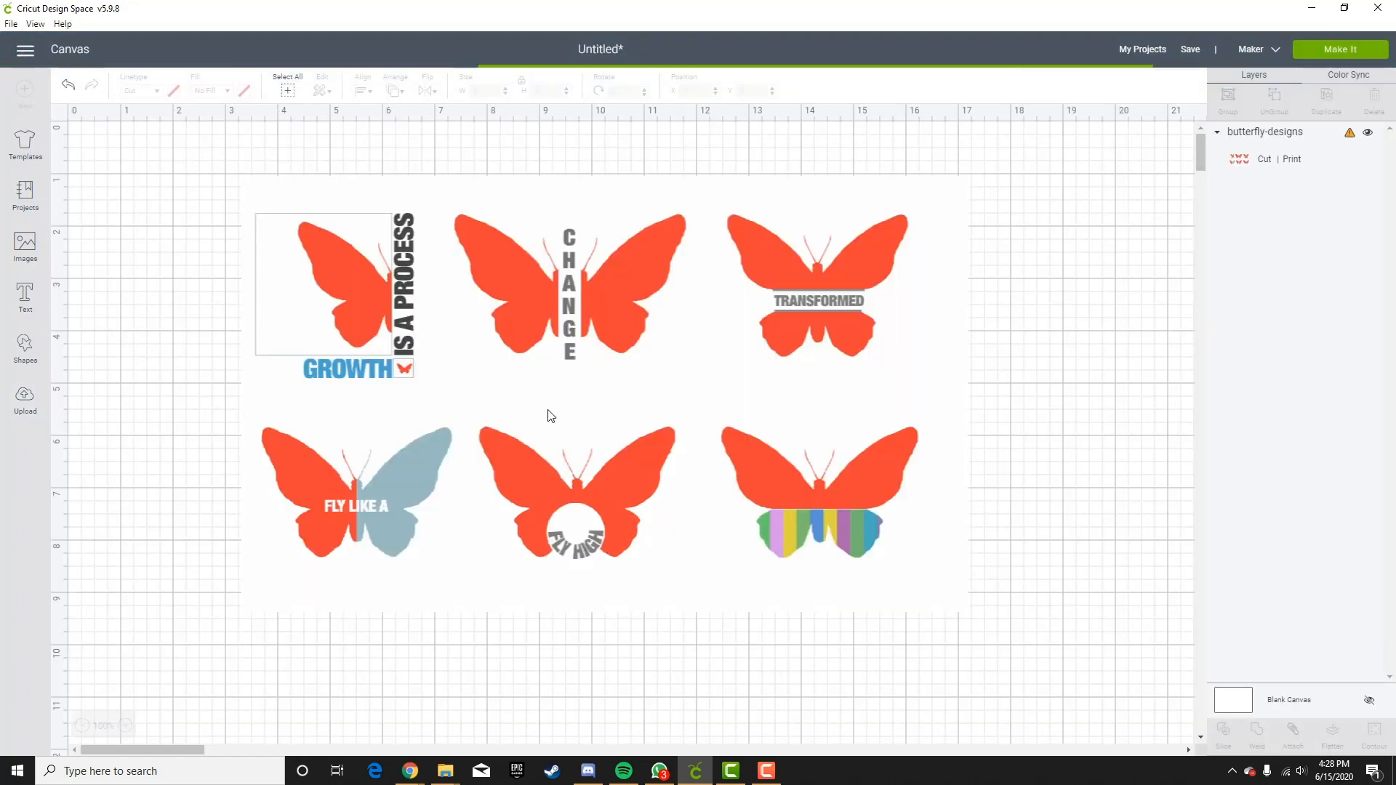
left_click_drag(831, 520, 831, 520)
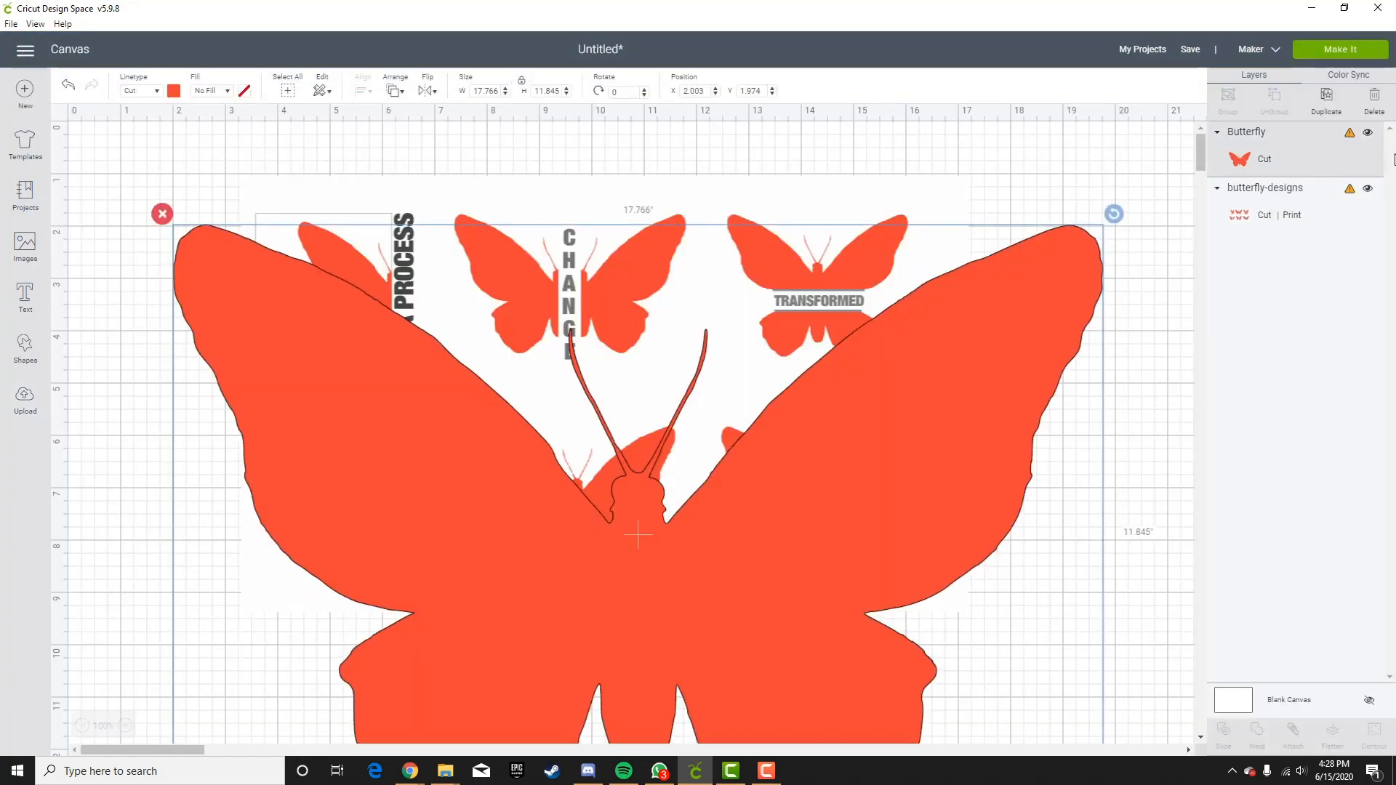
left_click(1368, 188)
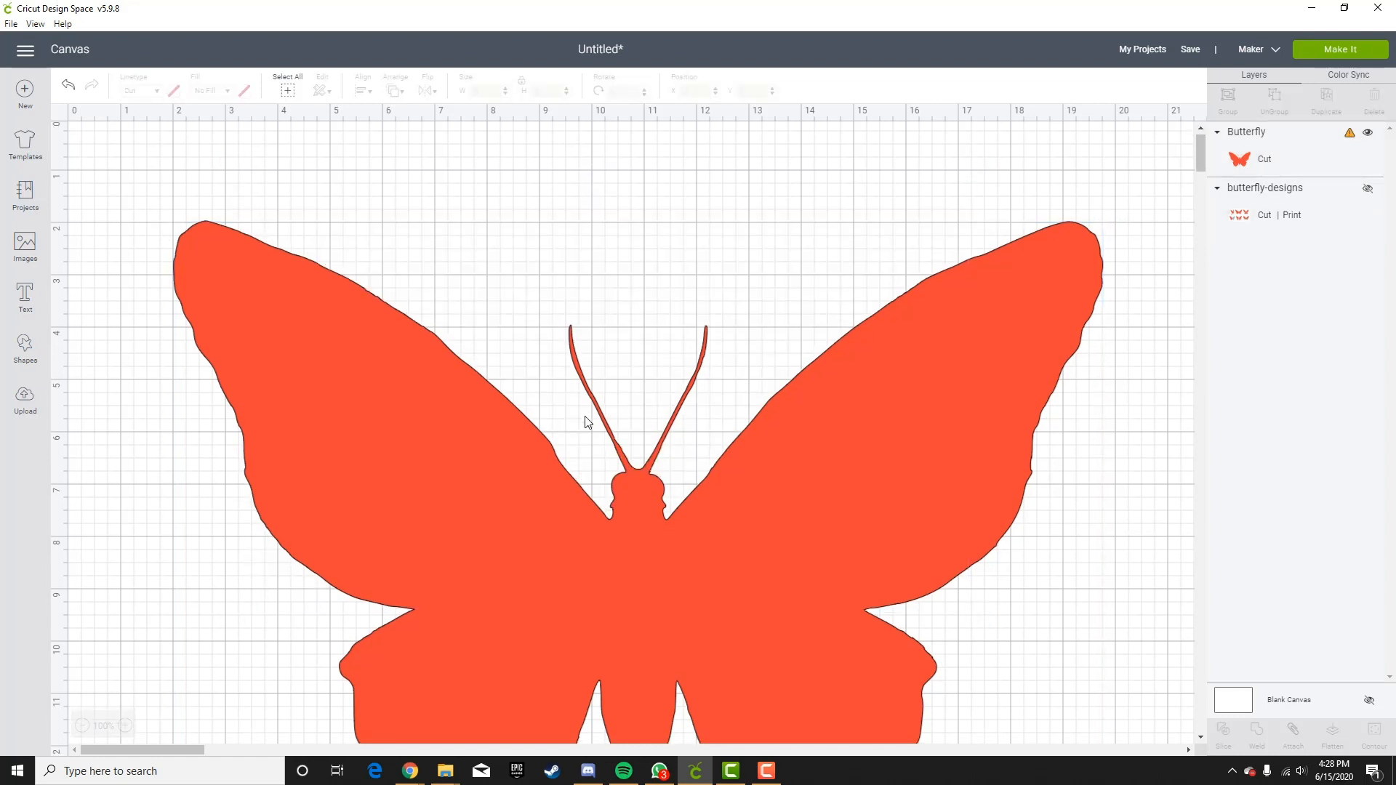
Shrink the butterfly to about 8.95 in wide and position it in the upper middle of the canvas.
scroll(587, 422, "down", 5)
left_click(812, 511)
left_click_drag(1113, 637, 752, 390)
scroll(701, 460, "up", 3)
left_click_drag(623, 455, 807, 448)
left_click_drag(936, 607, 671, 439)
left_click(1009, 409)
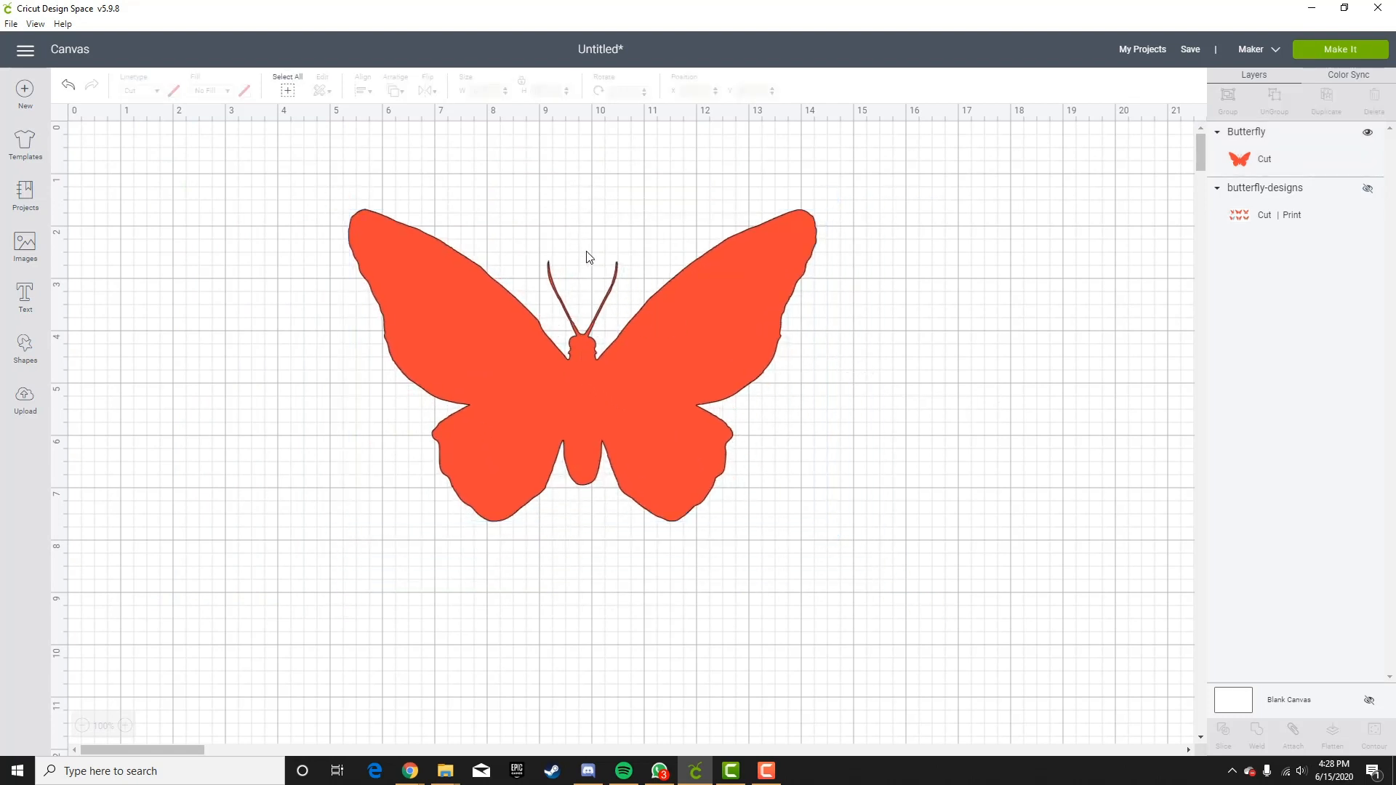
left_click_drag(595, 489, 596, 484)
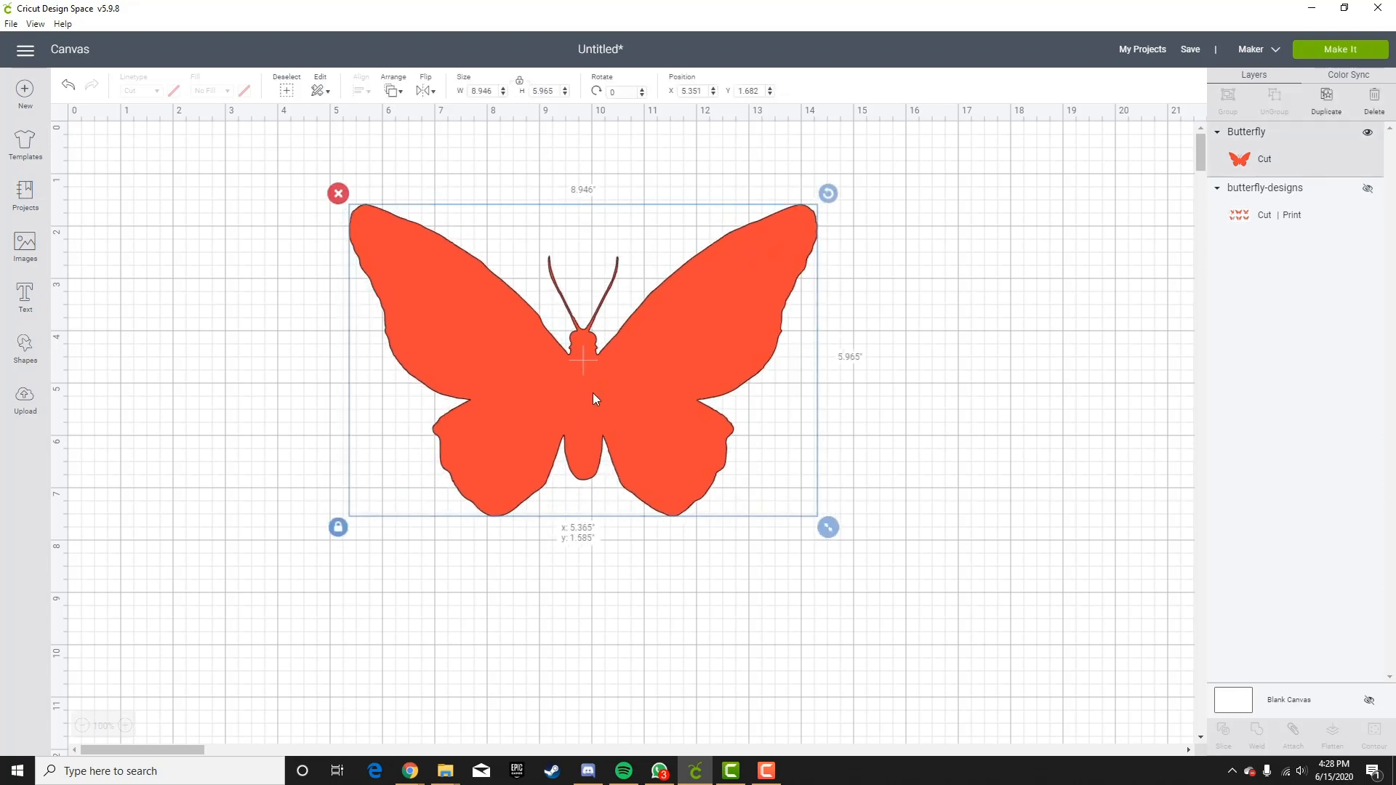
left_click(260, 347)
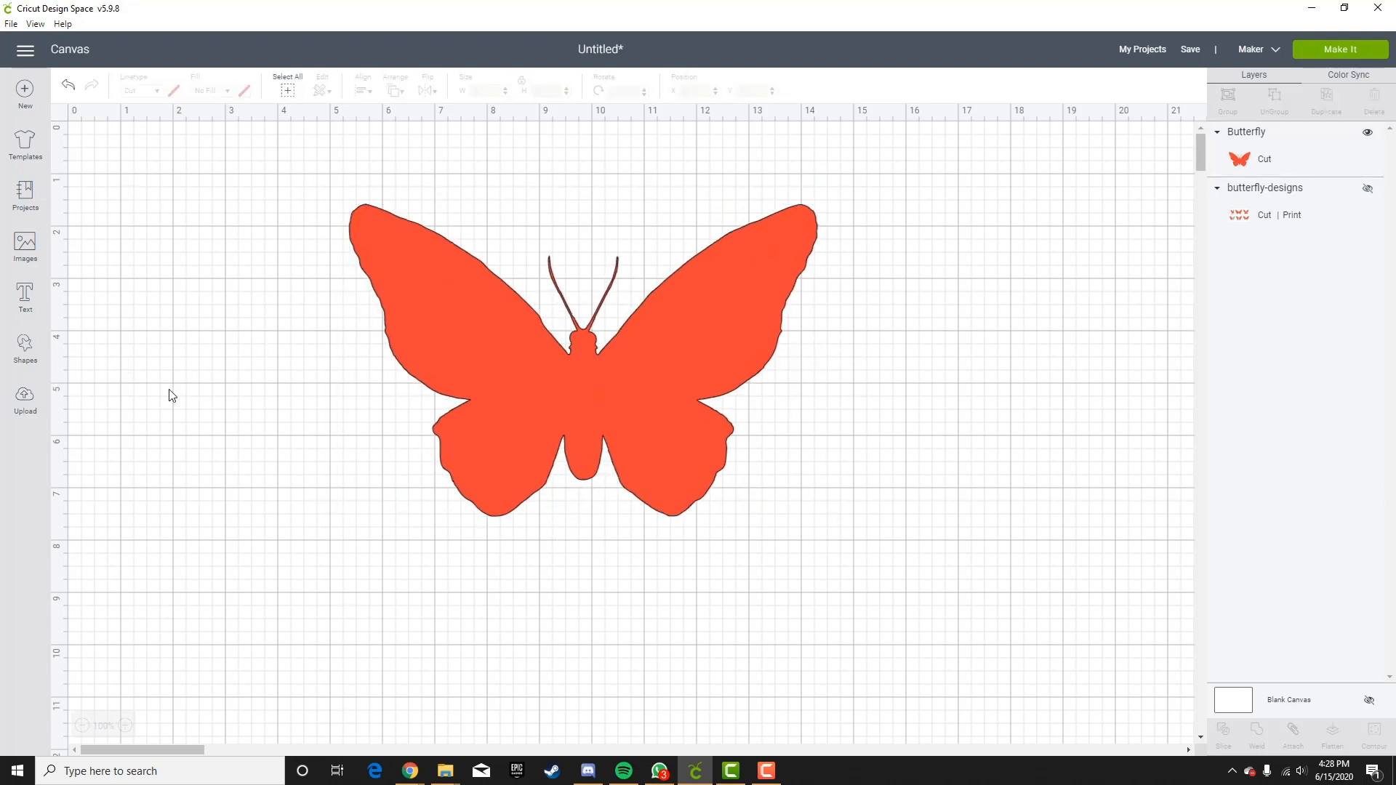
Add a square shape and place it on the empty canvas to the right of the butterfly.
left_click(25, 348)
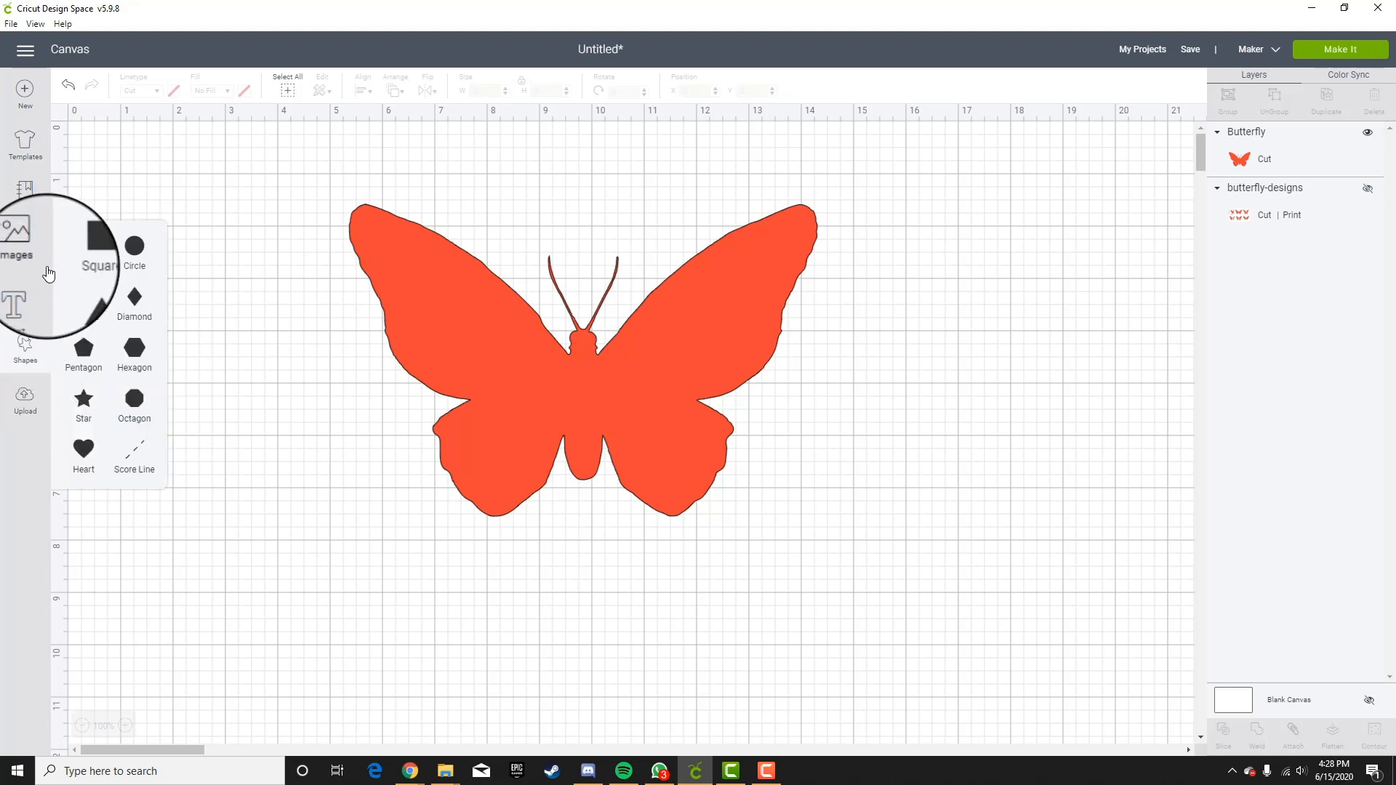
left_click(84, 251)
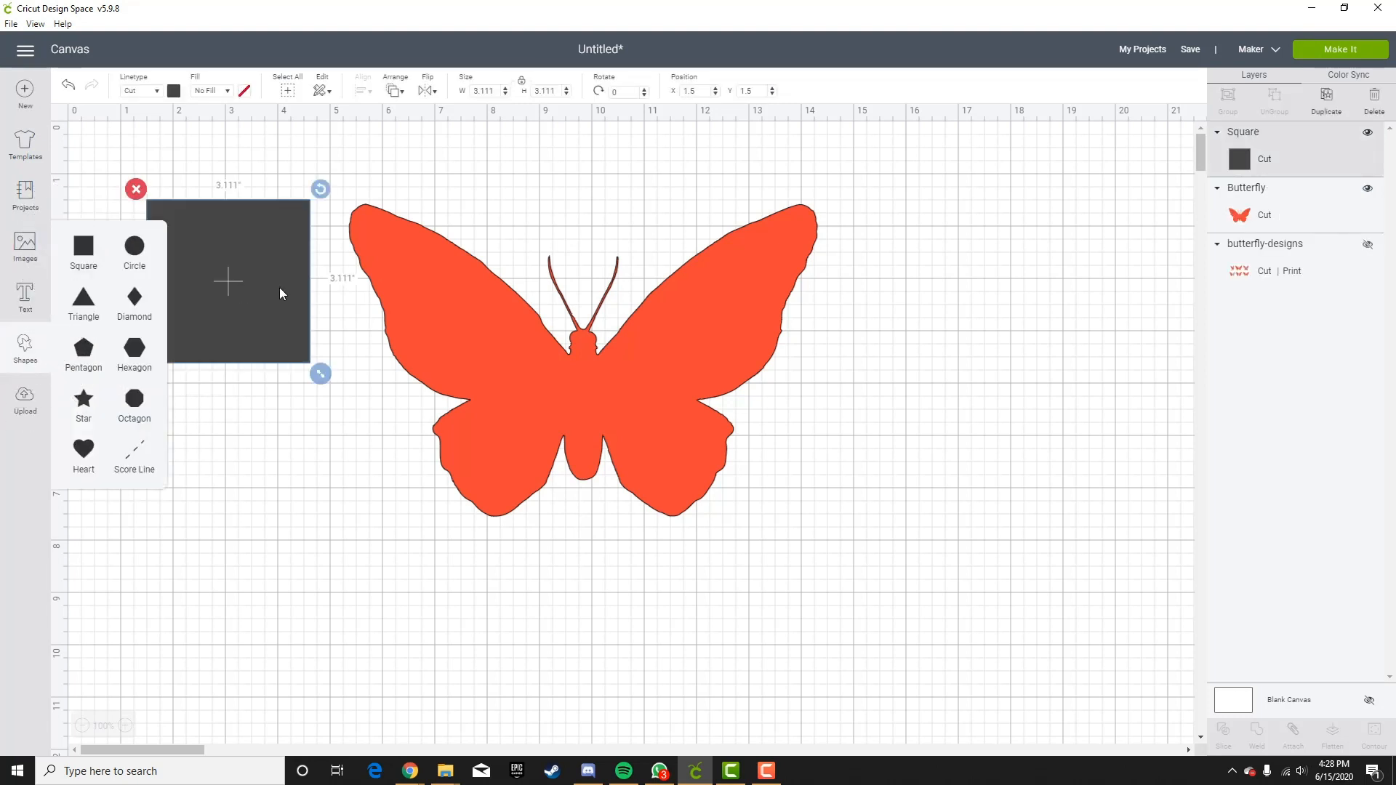
left_click_drag(260, 325, 998, 390)
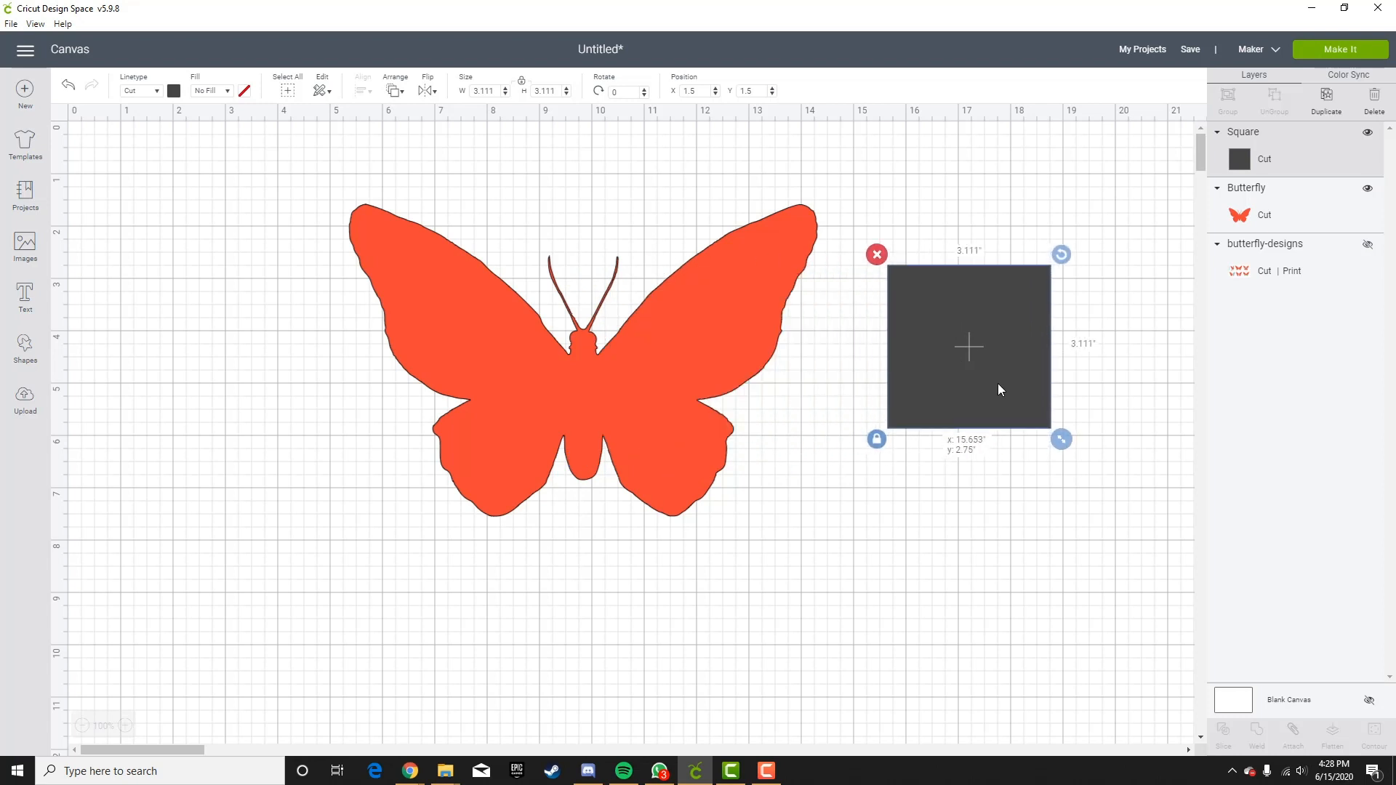
Shift the butterfly slightly up and left to about X 5.02, Y 1.47 and enlarge it to about 8.97 in wide.
left_click(707, 318)
left_click_drag(723, 316, 704, 306)
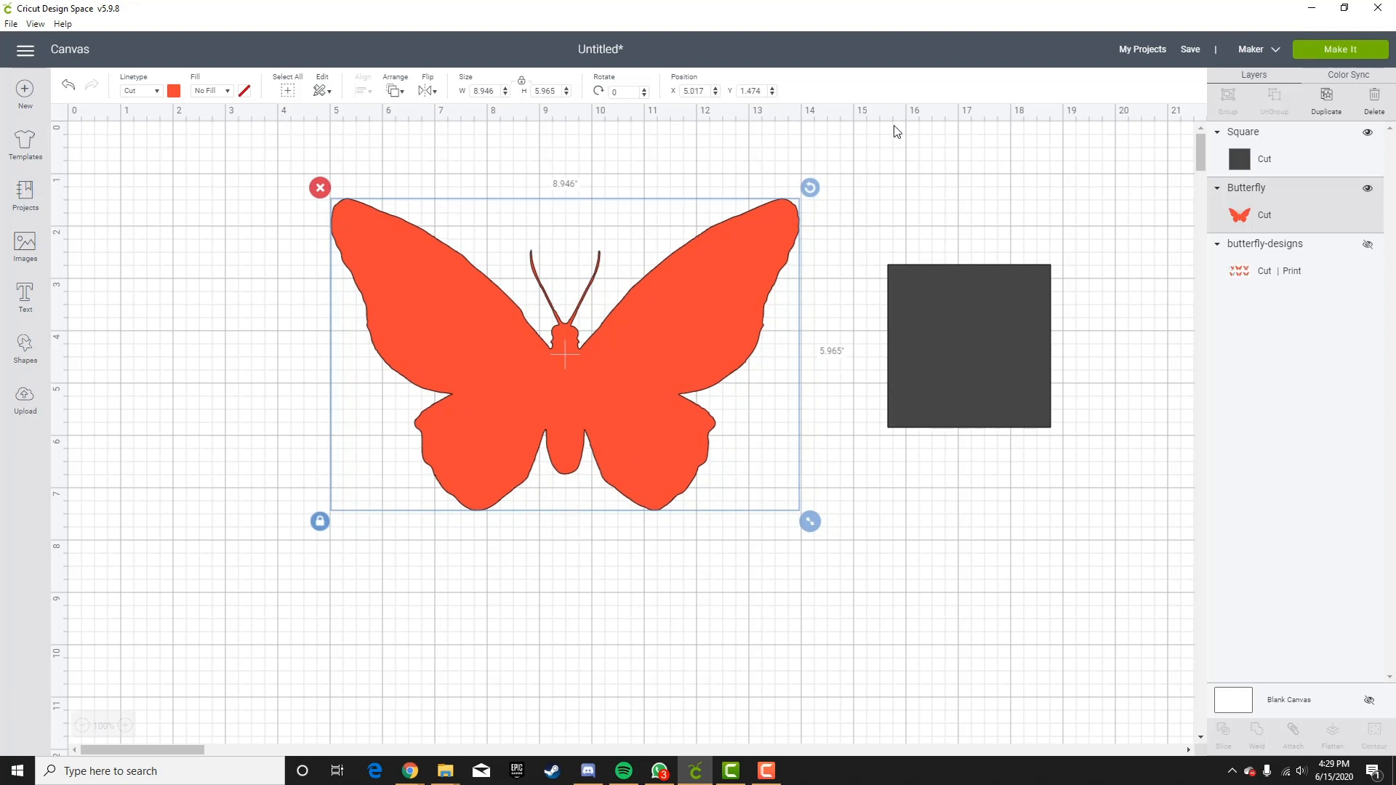
left_click_drag(810, 525, 811, 526)
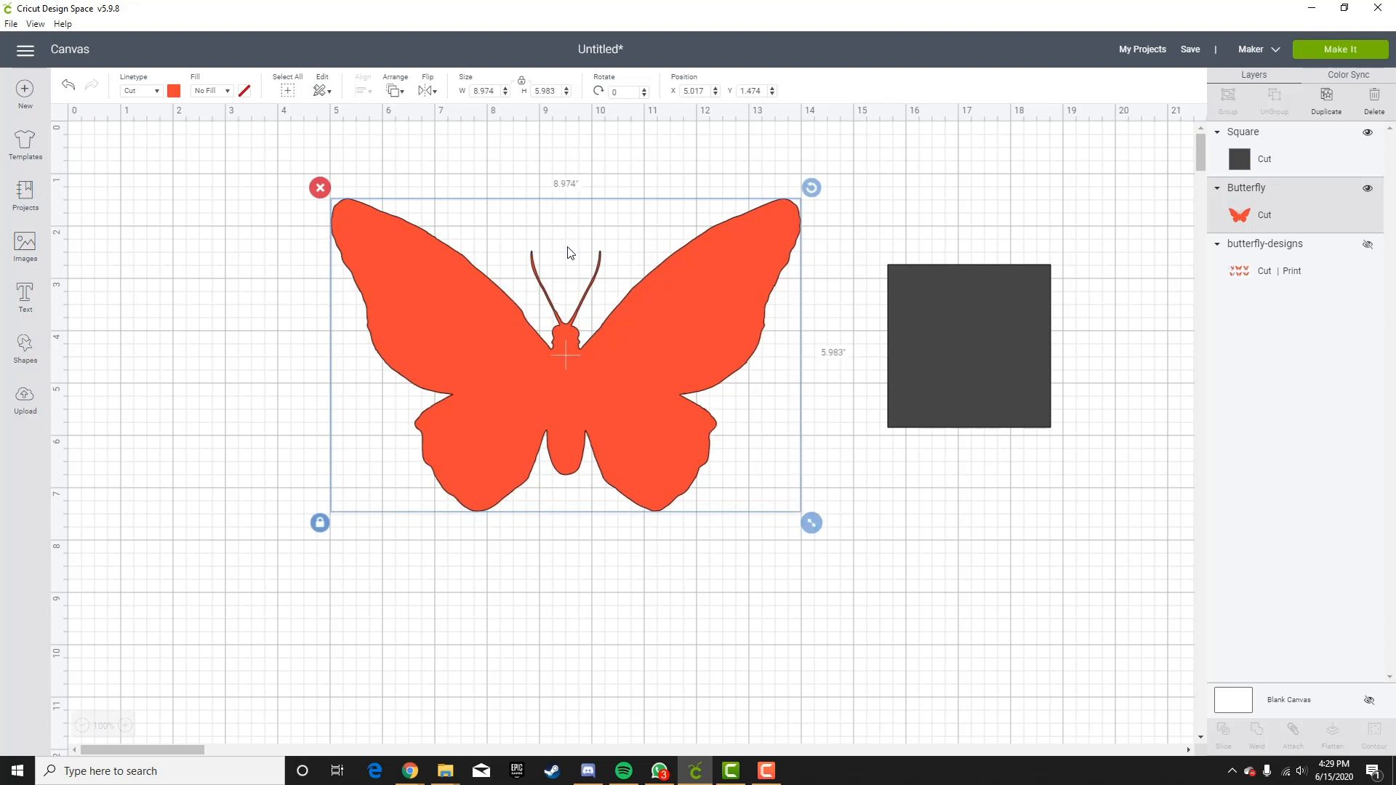
left_click(1026, 522)
Align the square's left edge with the butterfly's centre line and enlarge it to about 6.6 in, covering the right half.
left_click_drag(970, 340, 650, 248)
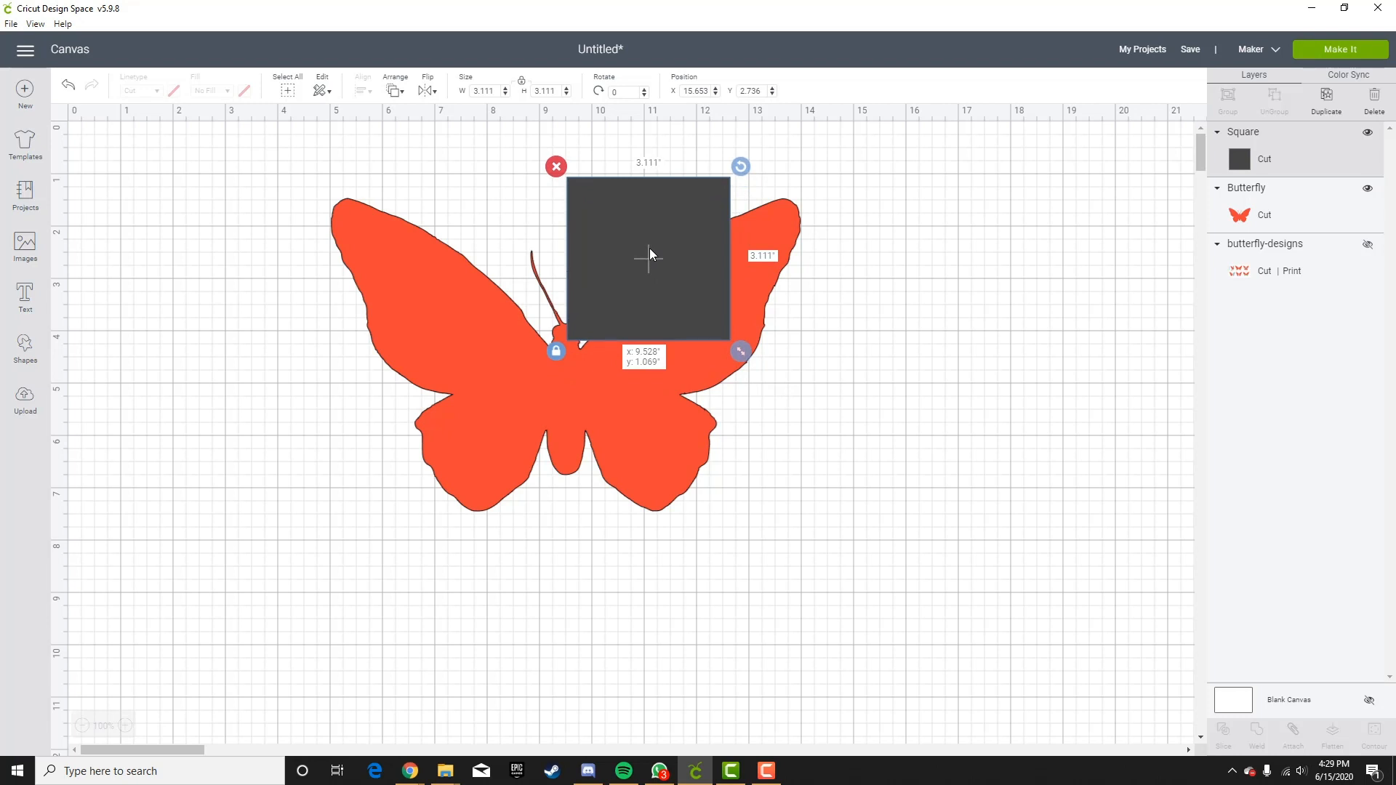
left_click_drag(650, 253, 648, 253)
left_click(851, 409)
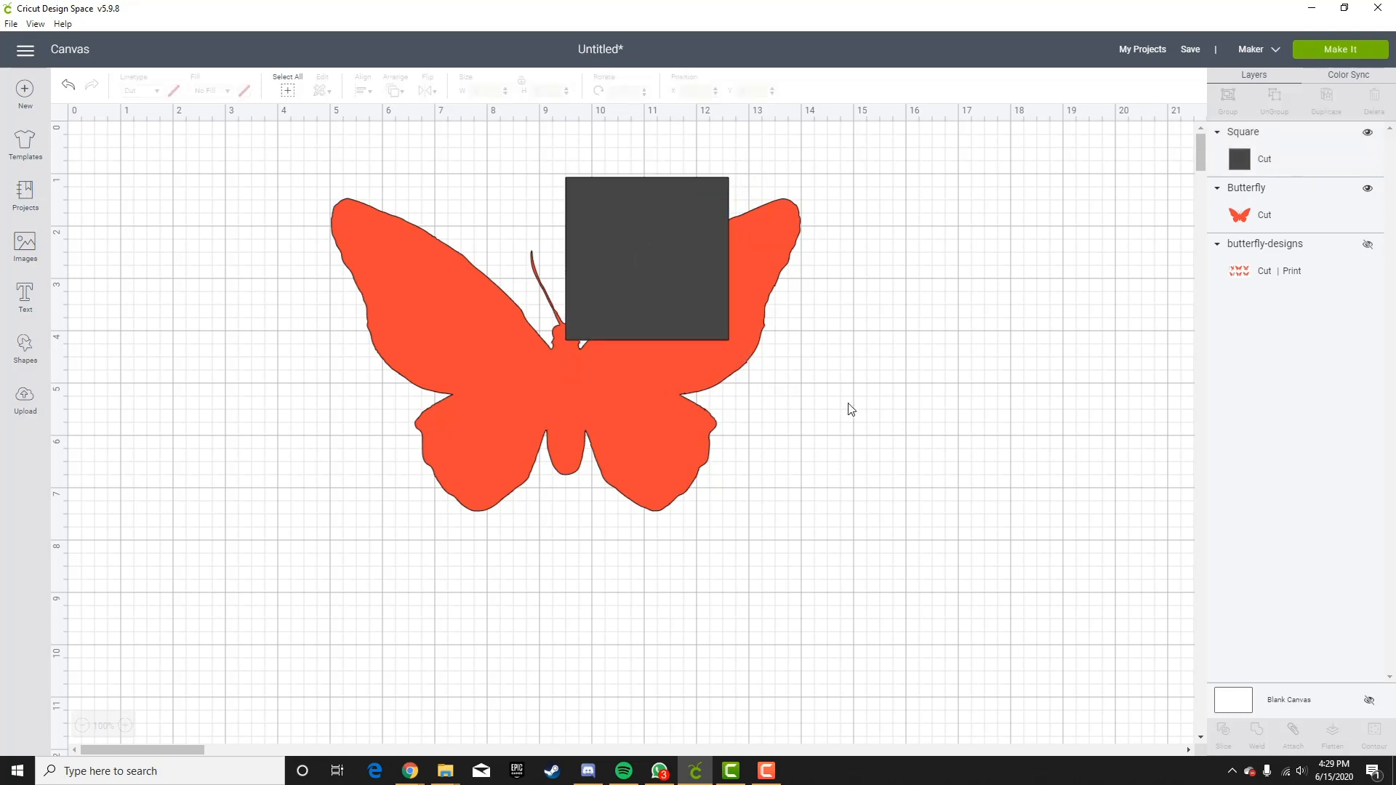
left_click(644, 272)
left_click_drag(746, 350, 928, 614)
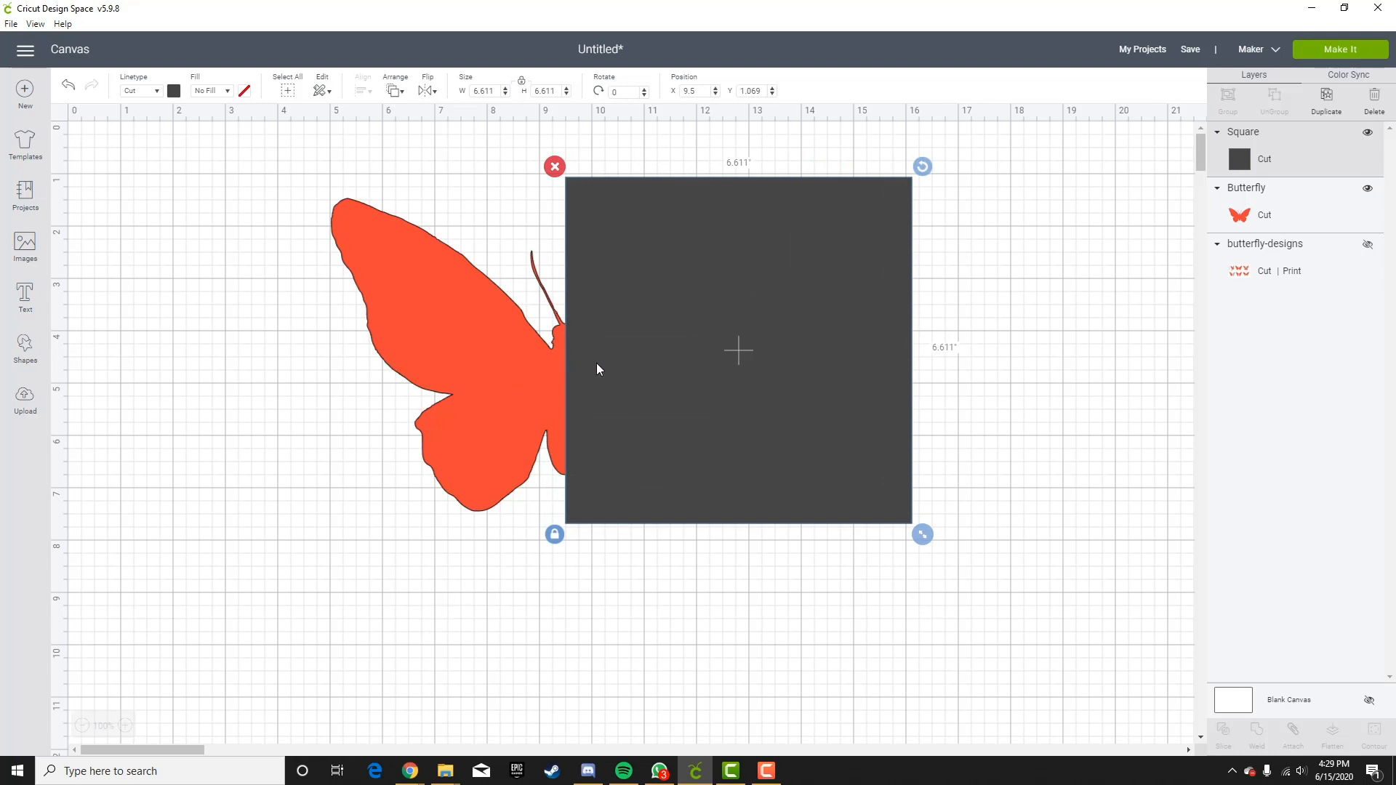
Slice the butterfly with the square and delete the two dark slice pieces.
left_click(505, 338, "shift")
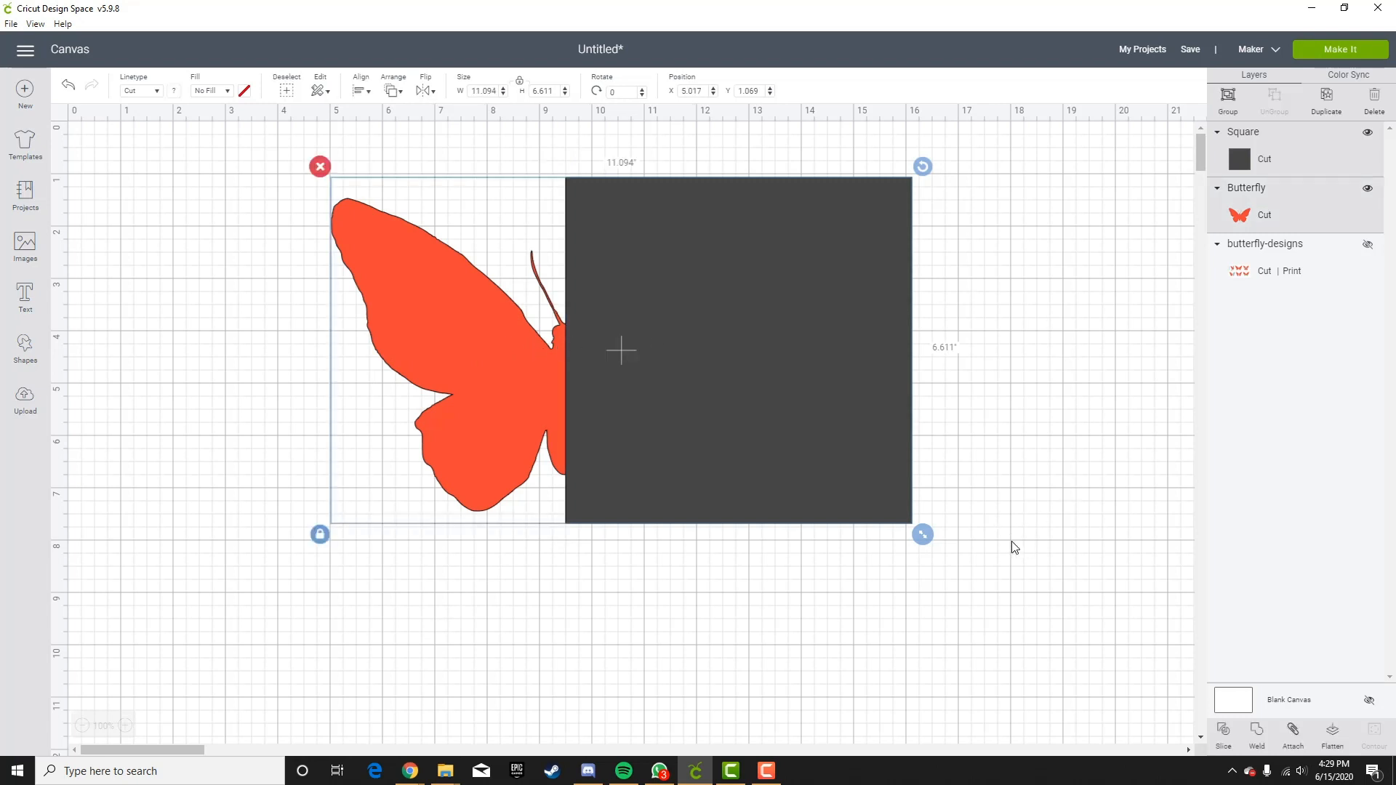
left_click(1223, 731)
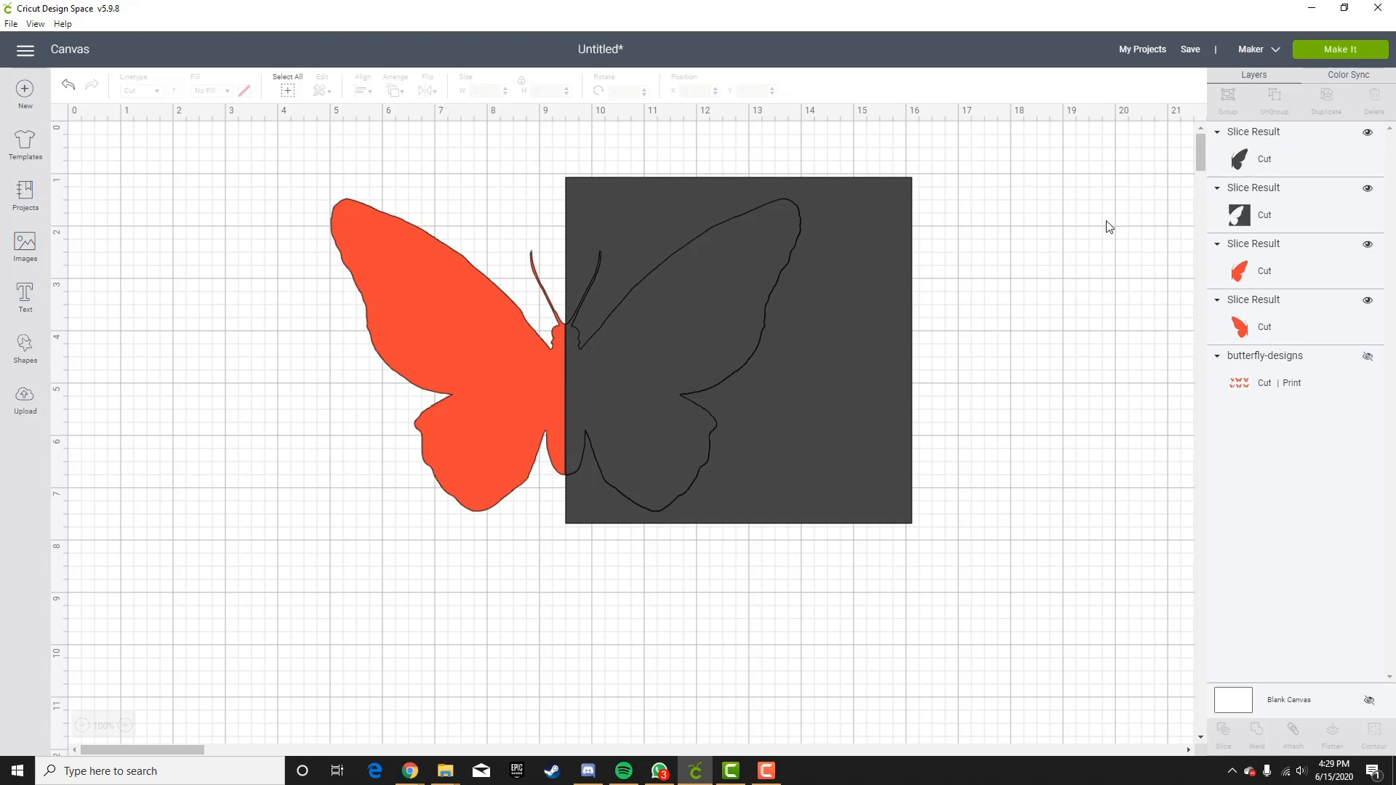
left_click(1299, 170)
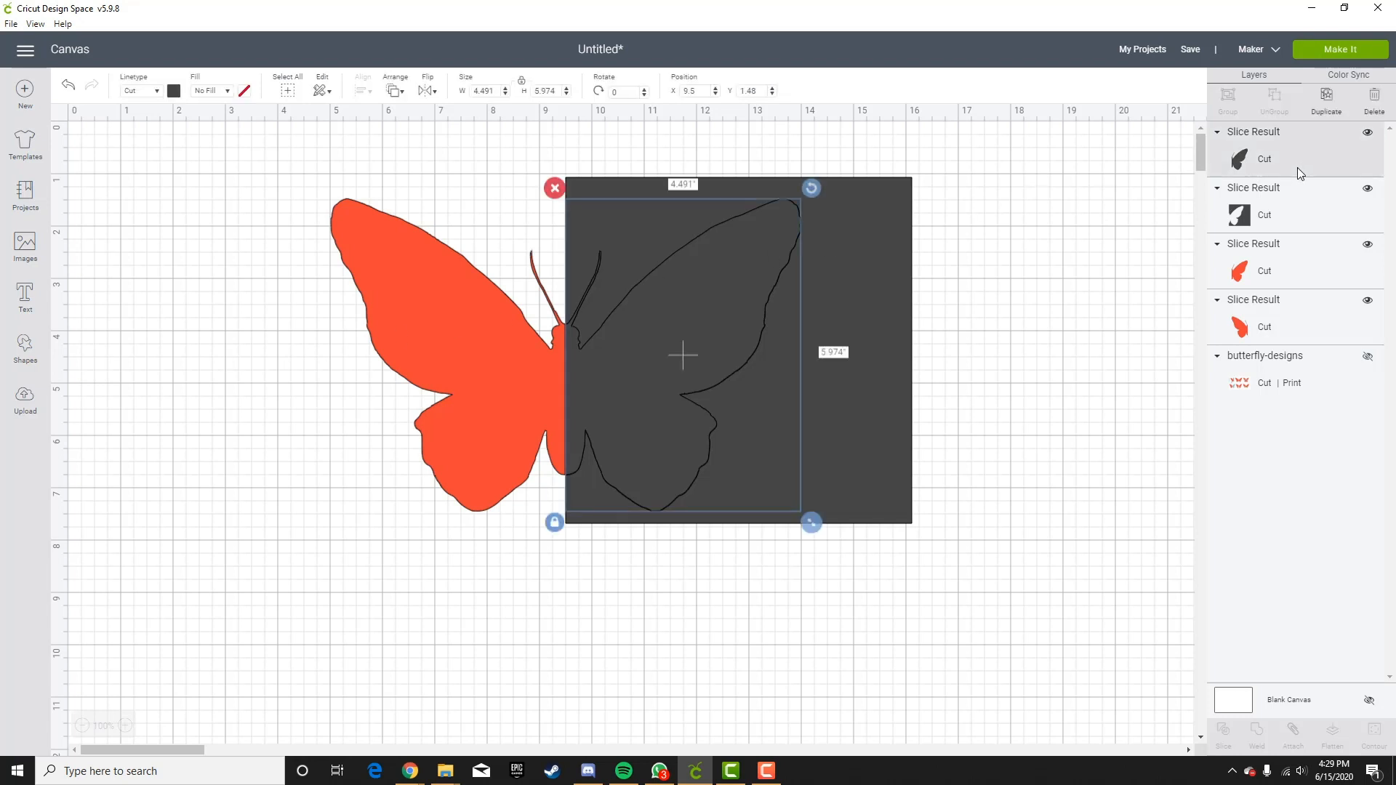
left_click(1320, 216, "shift")
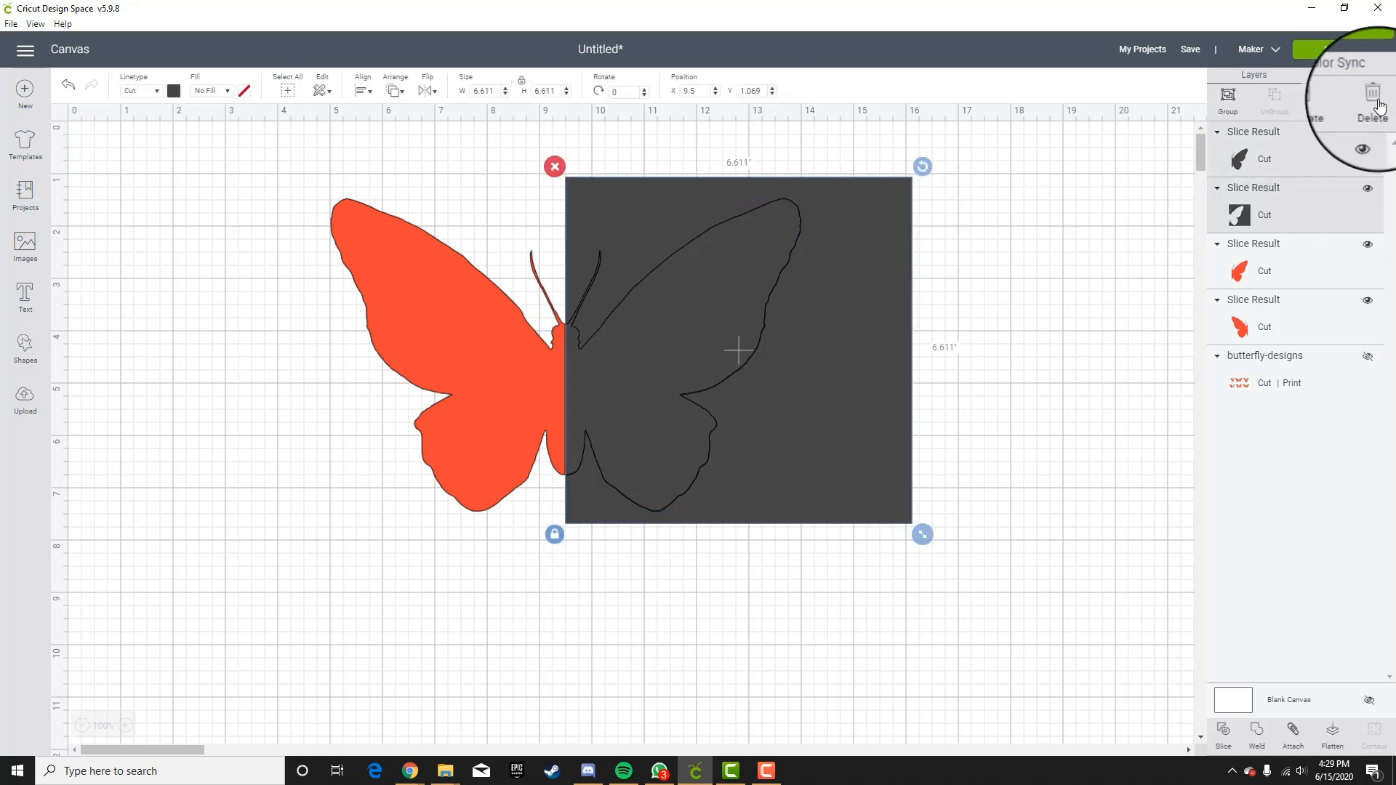
left_click(1373, 98)
Move the butterfly's right half to about X 10.6, leaving a gap of about 1.1 in between the halves.
left_click(656, 355)
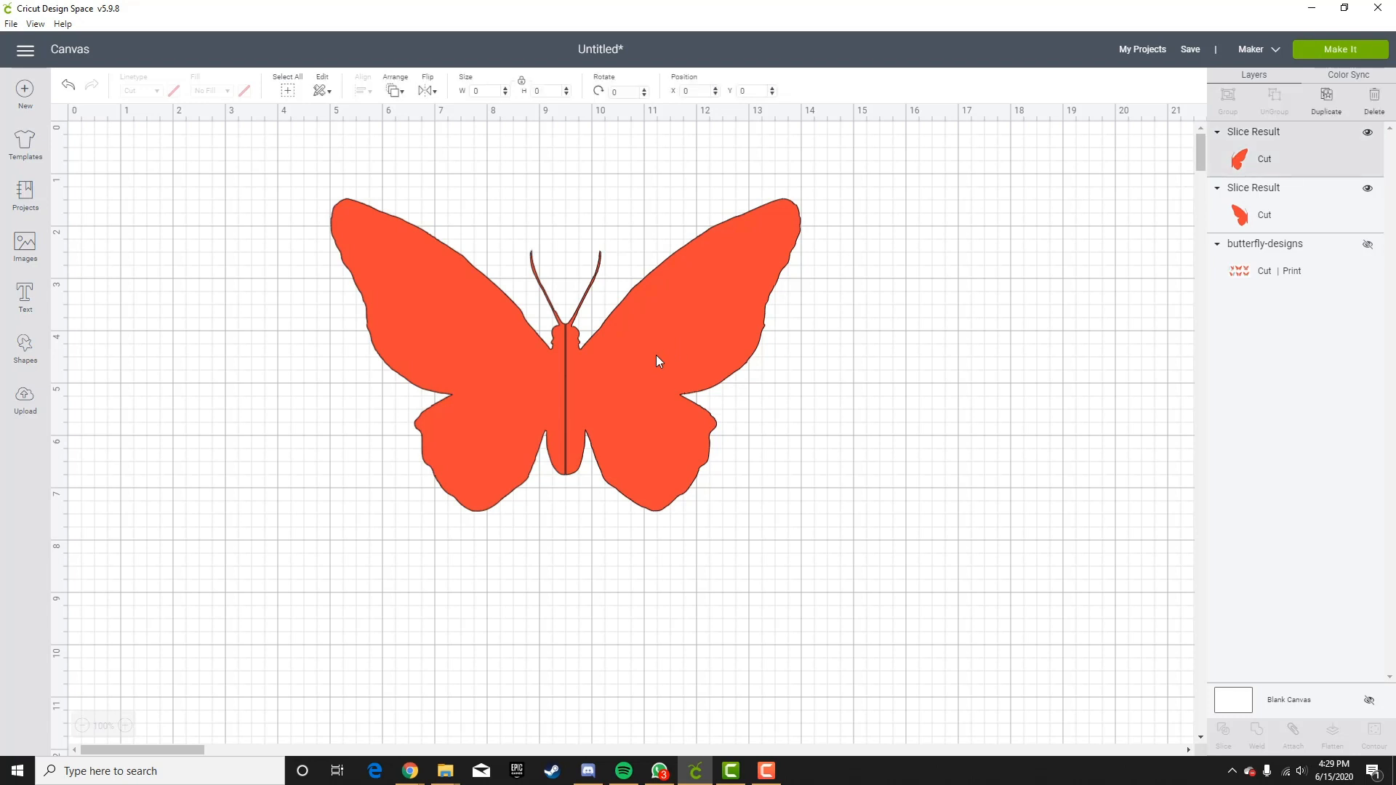
left_click_drag(631, 351, 685, 352)
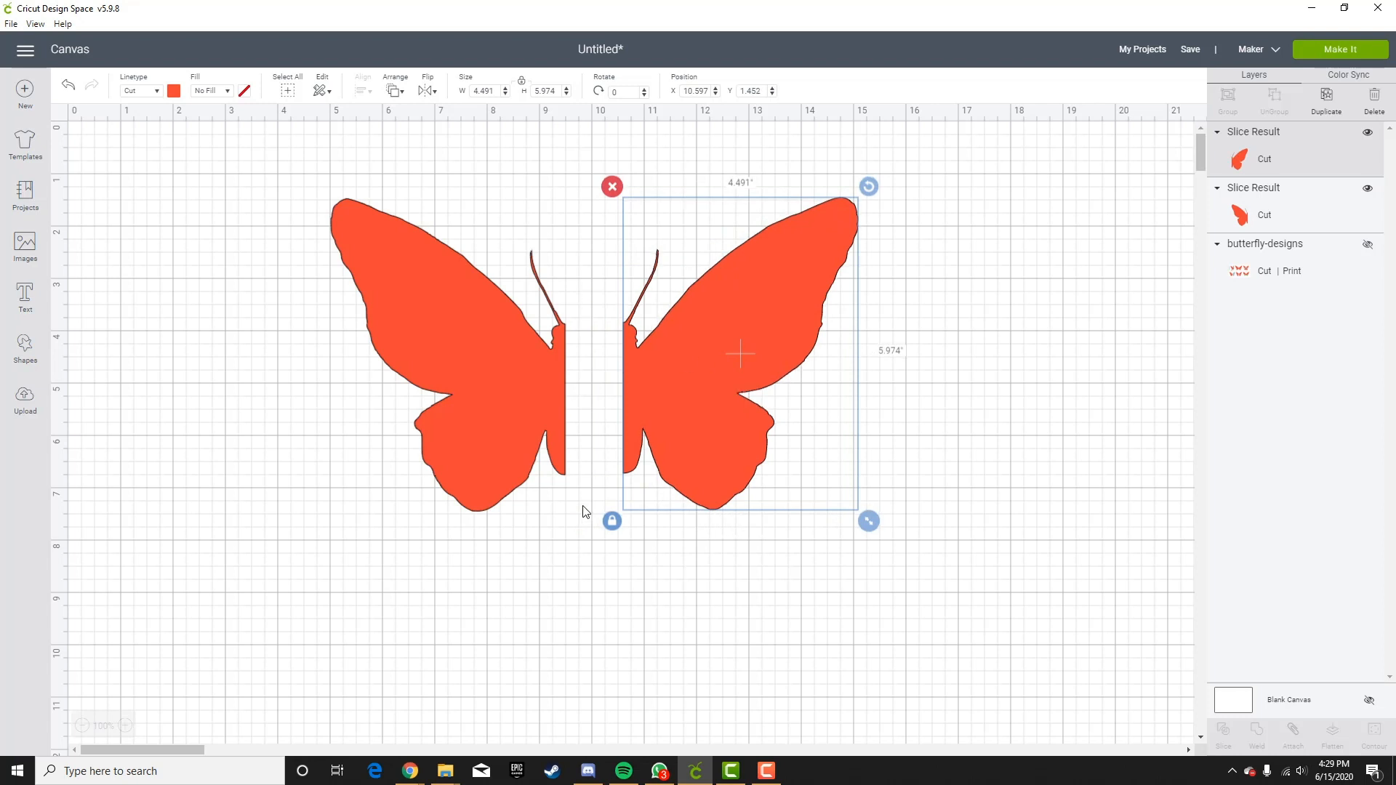
left_click(221, 388)
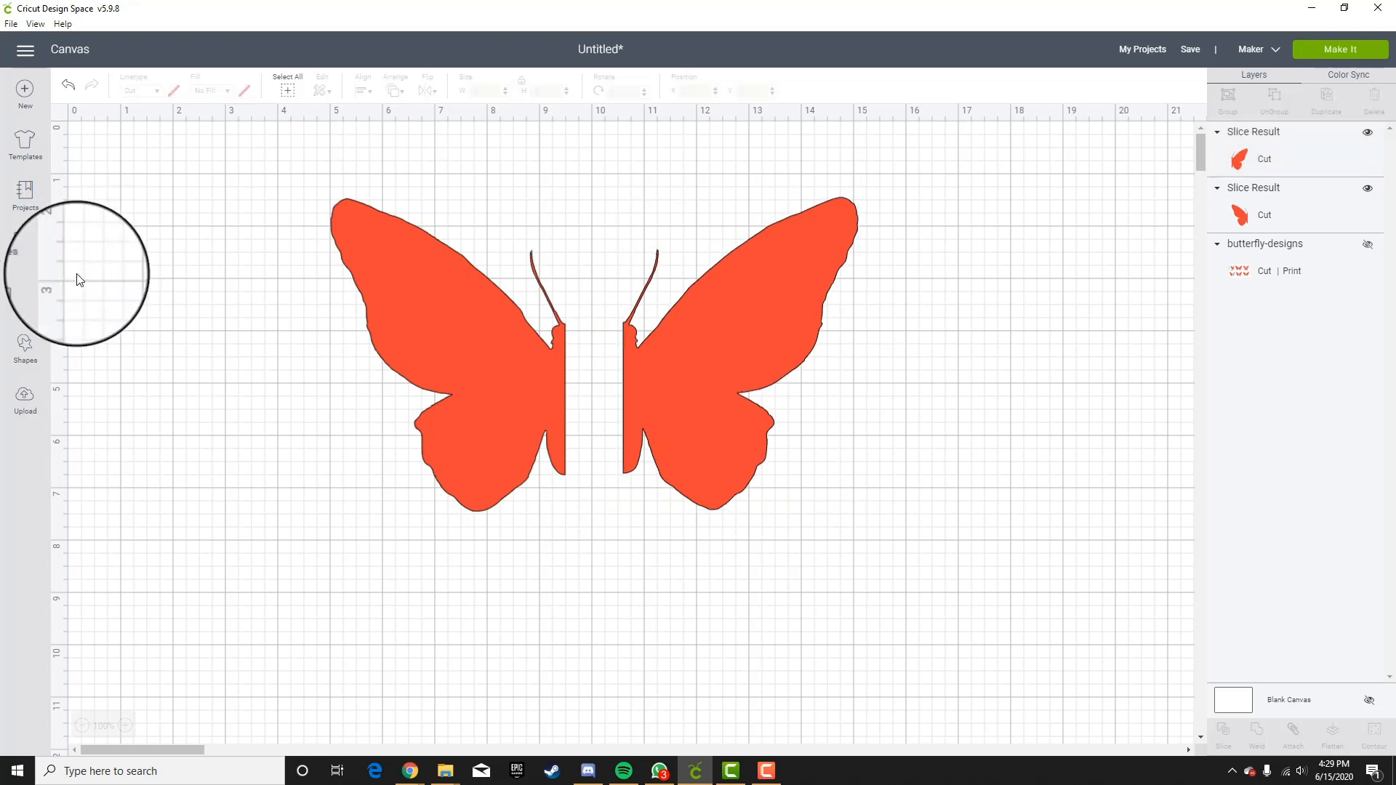
Add the text CHANGE and place it centred just below the butterfly.
left_click(24, 294)
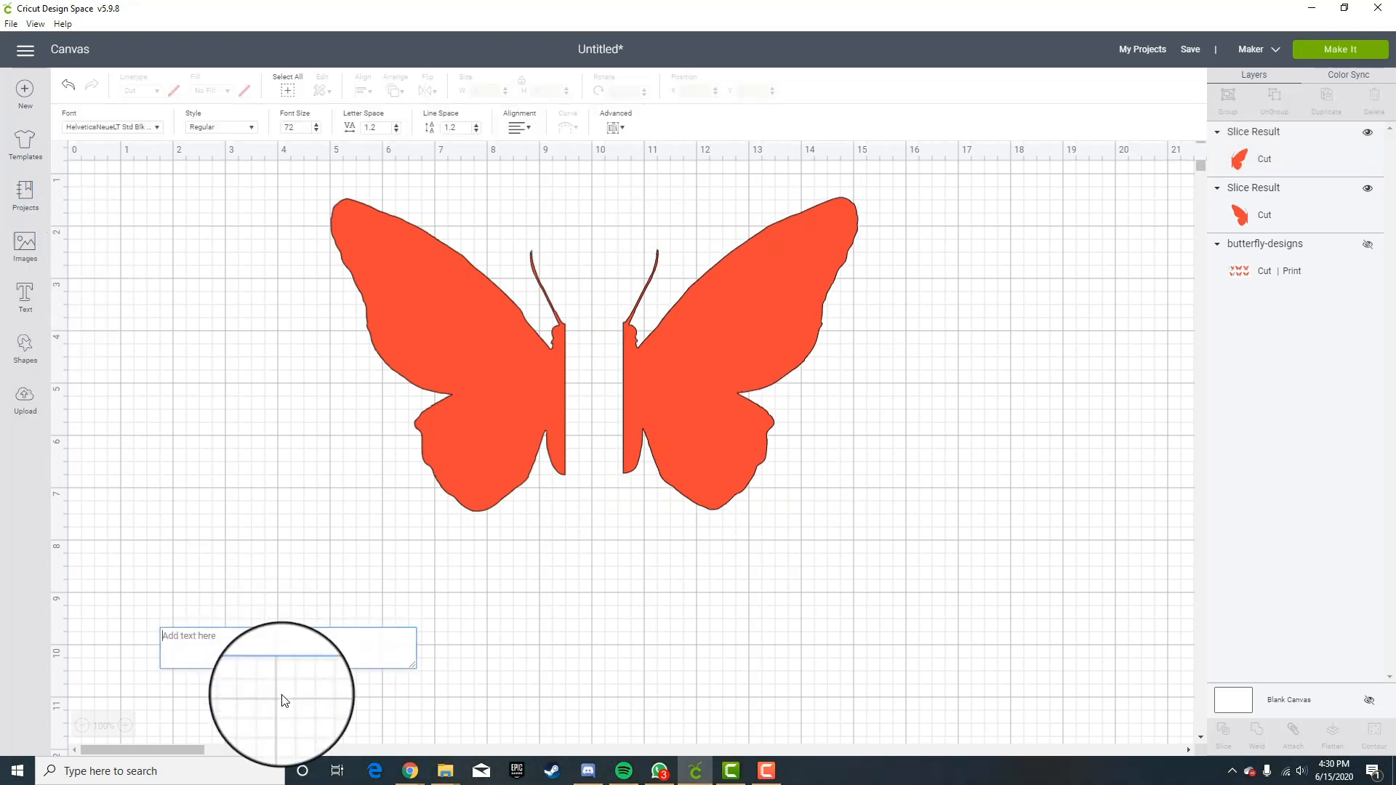
type("CHANGE")
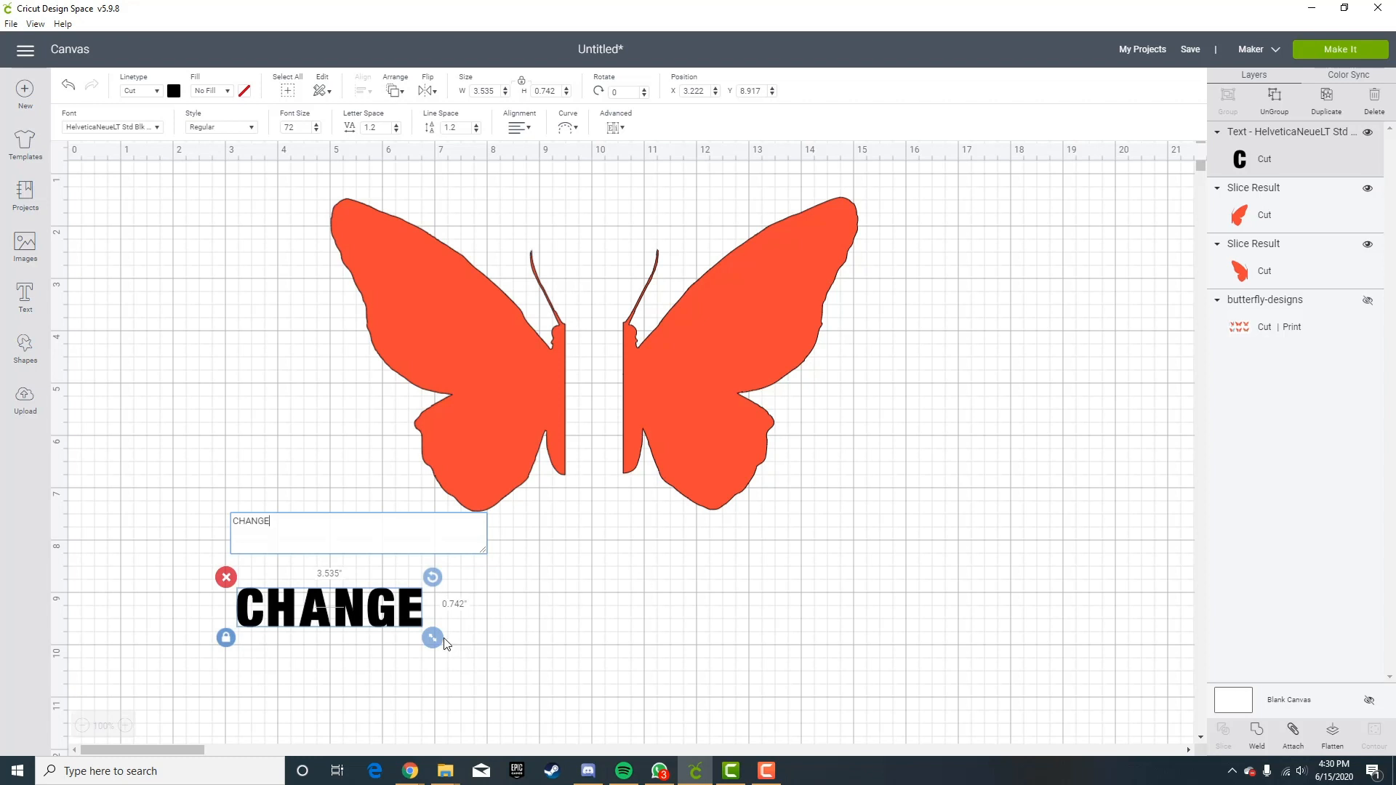
left_click_drag(358, 621, 620, 563)
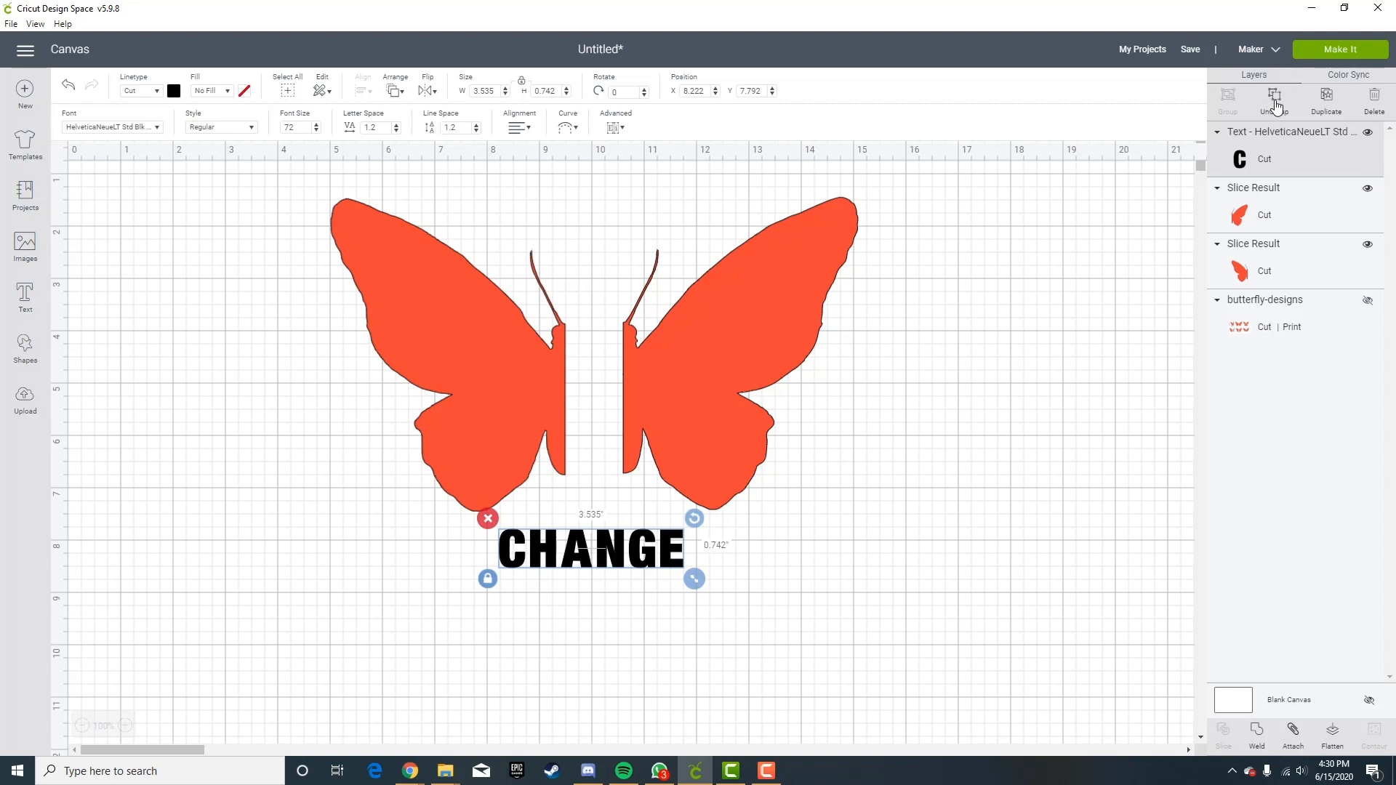
Ungroup the CHANGE text and stack its letters vertically in the gap between the butterfly halves.
left_click(1276, 105)
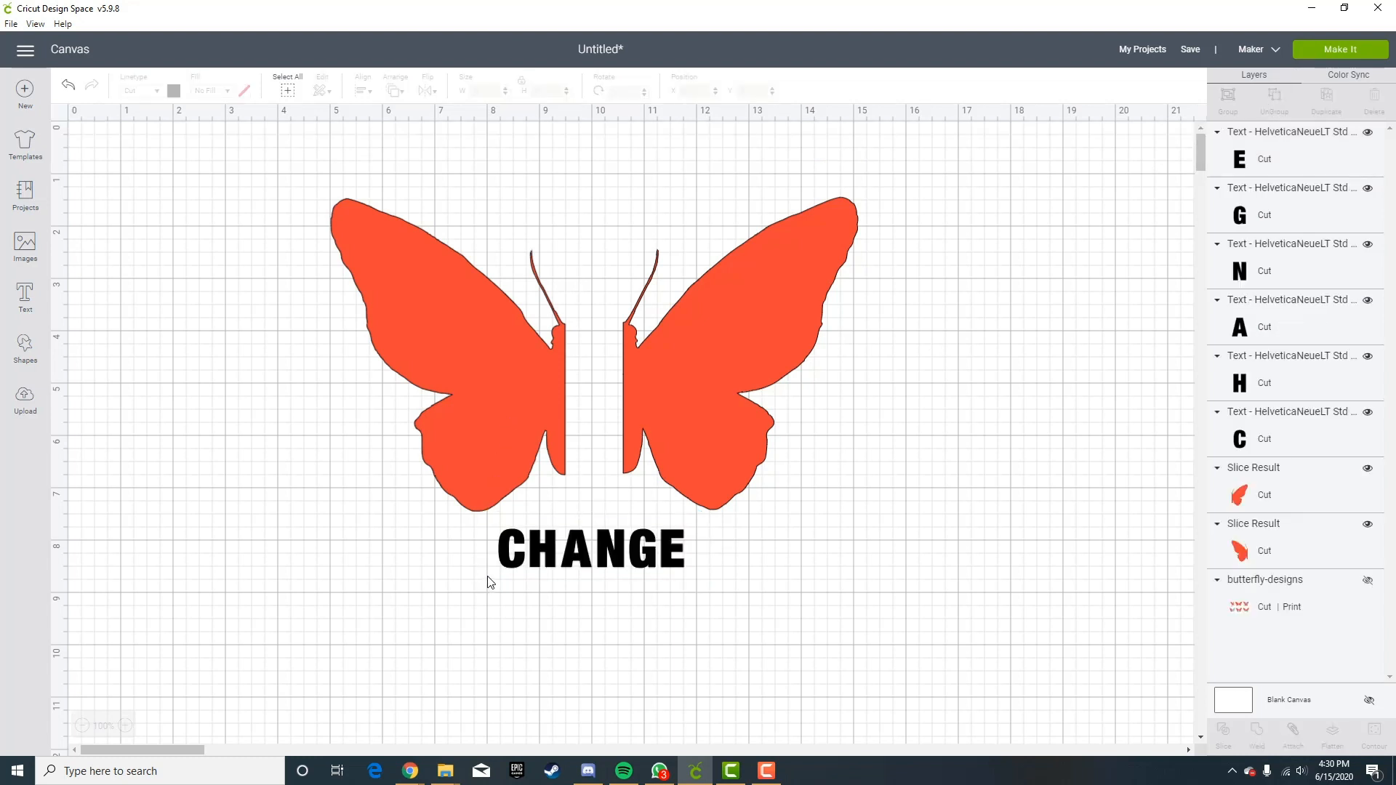
left_click(525, 530)
left_click_drag(525, 531, 604, 280)
left_click_drag(544, 549, 594, 398)
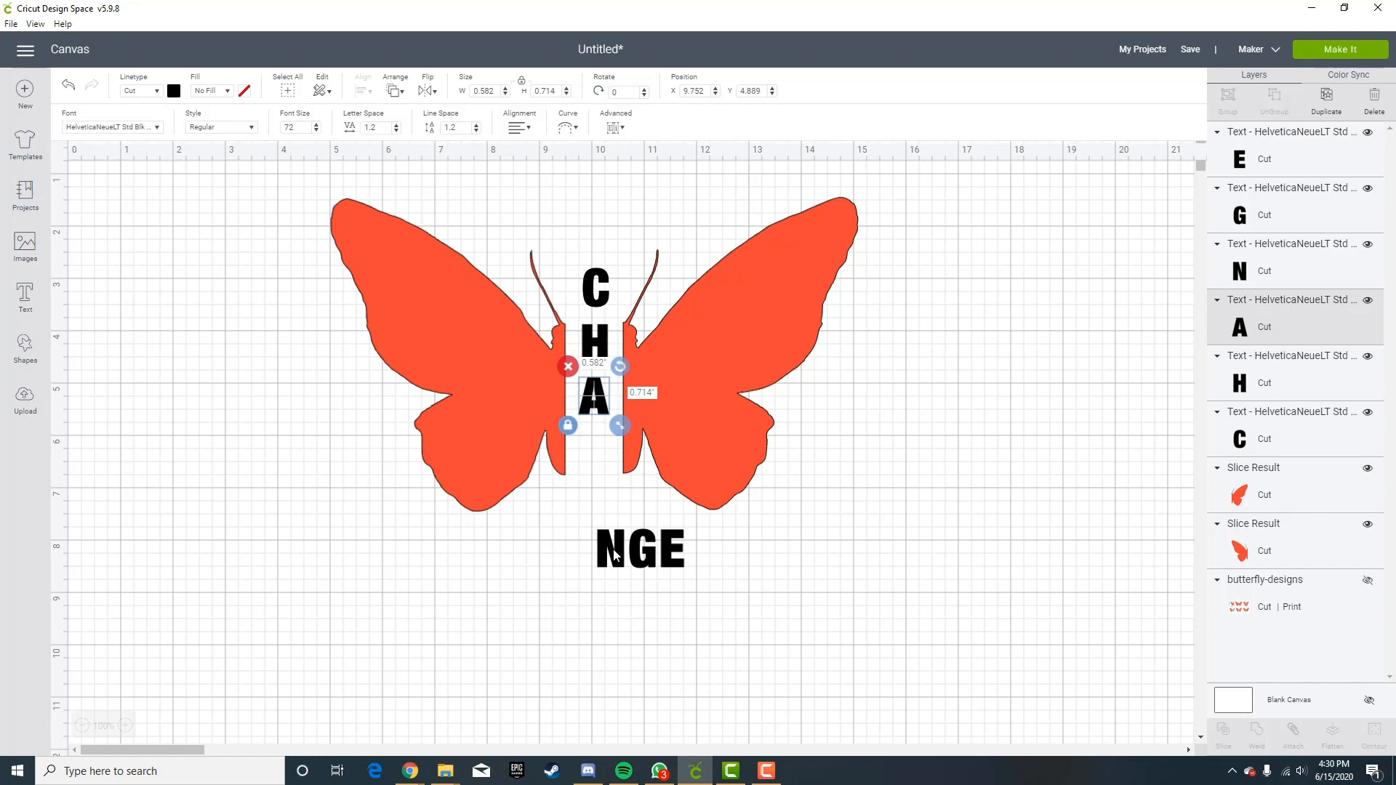
left_click_drag(618, 551, 586, 486)
left_click_drag(671, 557, 591, 555)
left_click(697, 568)
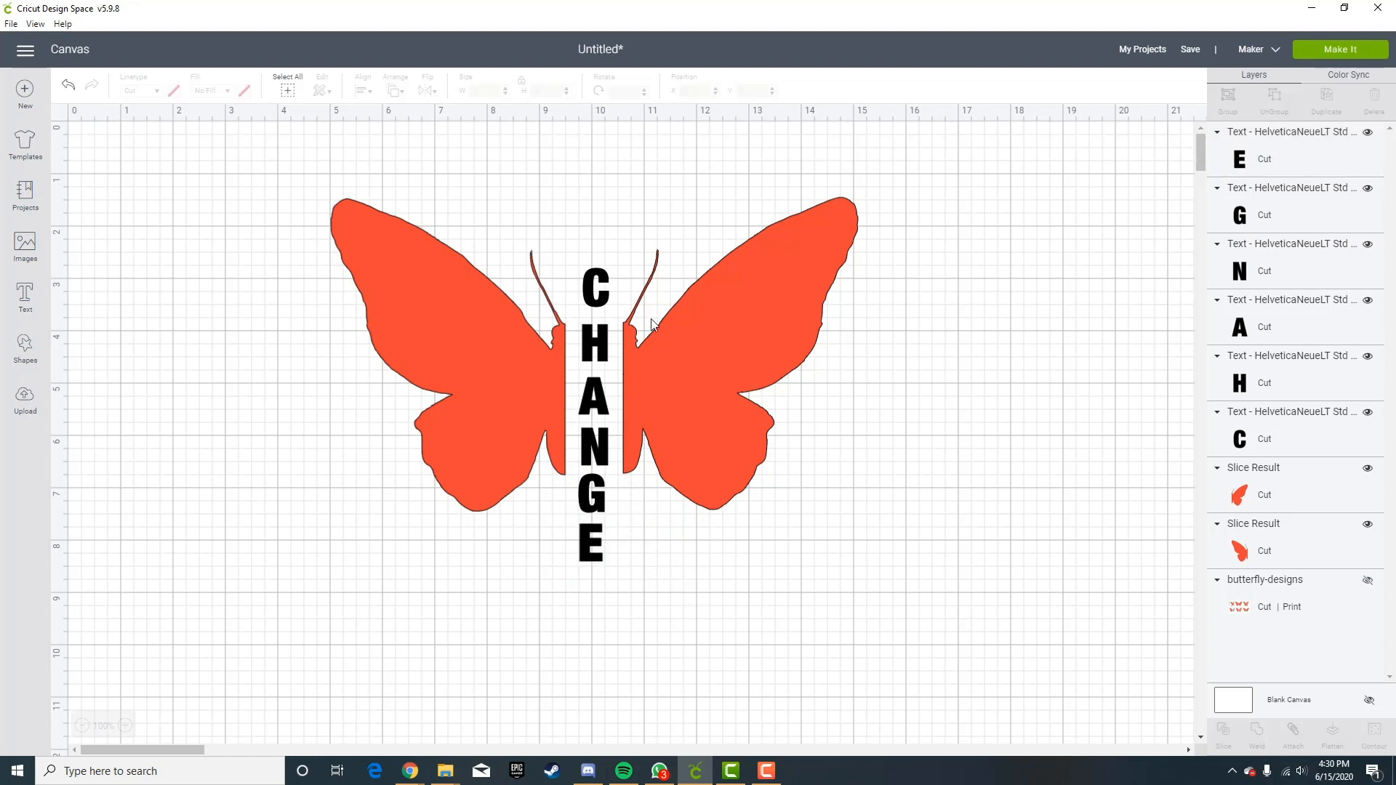
Select all six stacked letters and align them with Center Horizontally.
left_click_drag(583, 230, 596, 565)
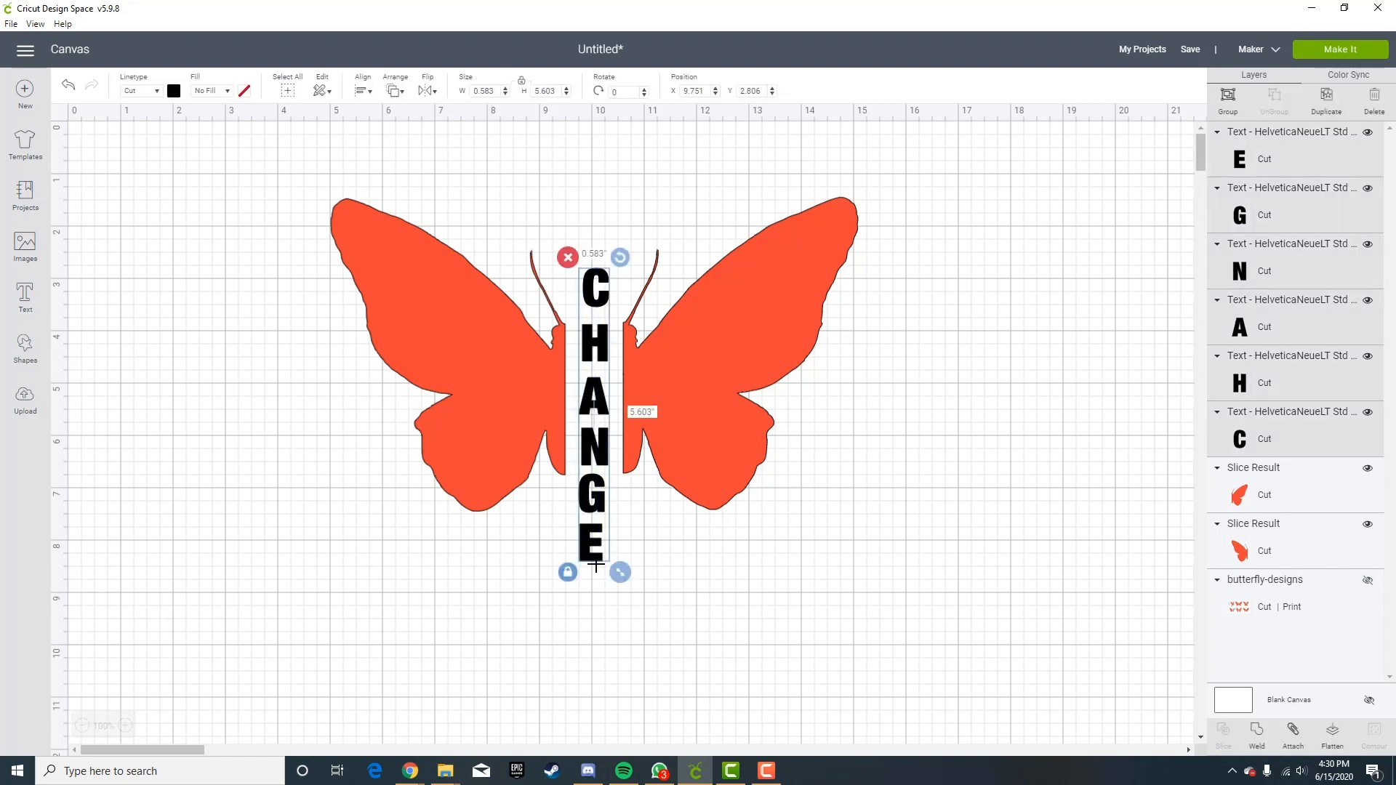
left_click(363, 90)
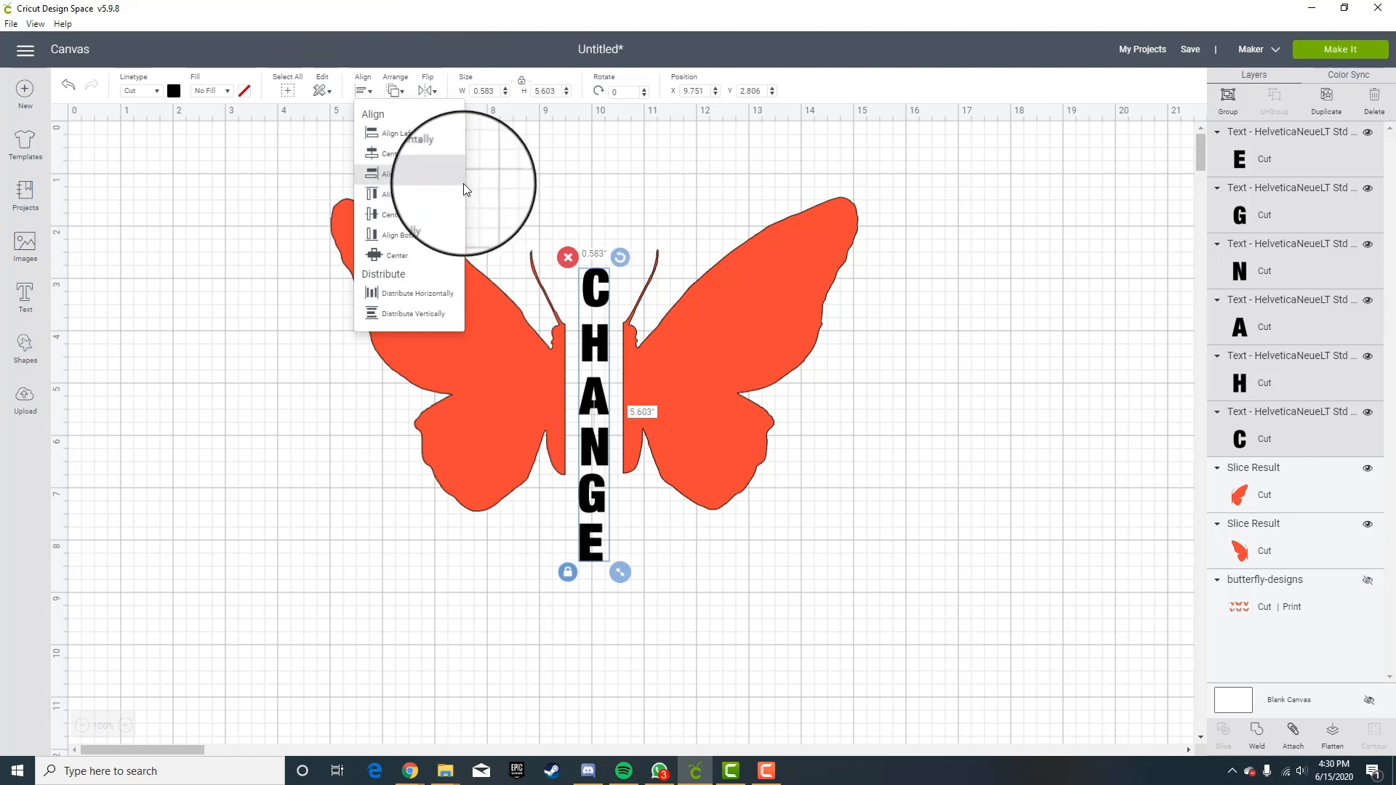
left_click(396, 156)
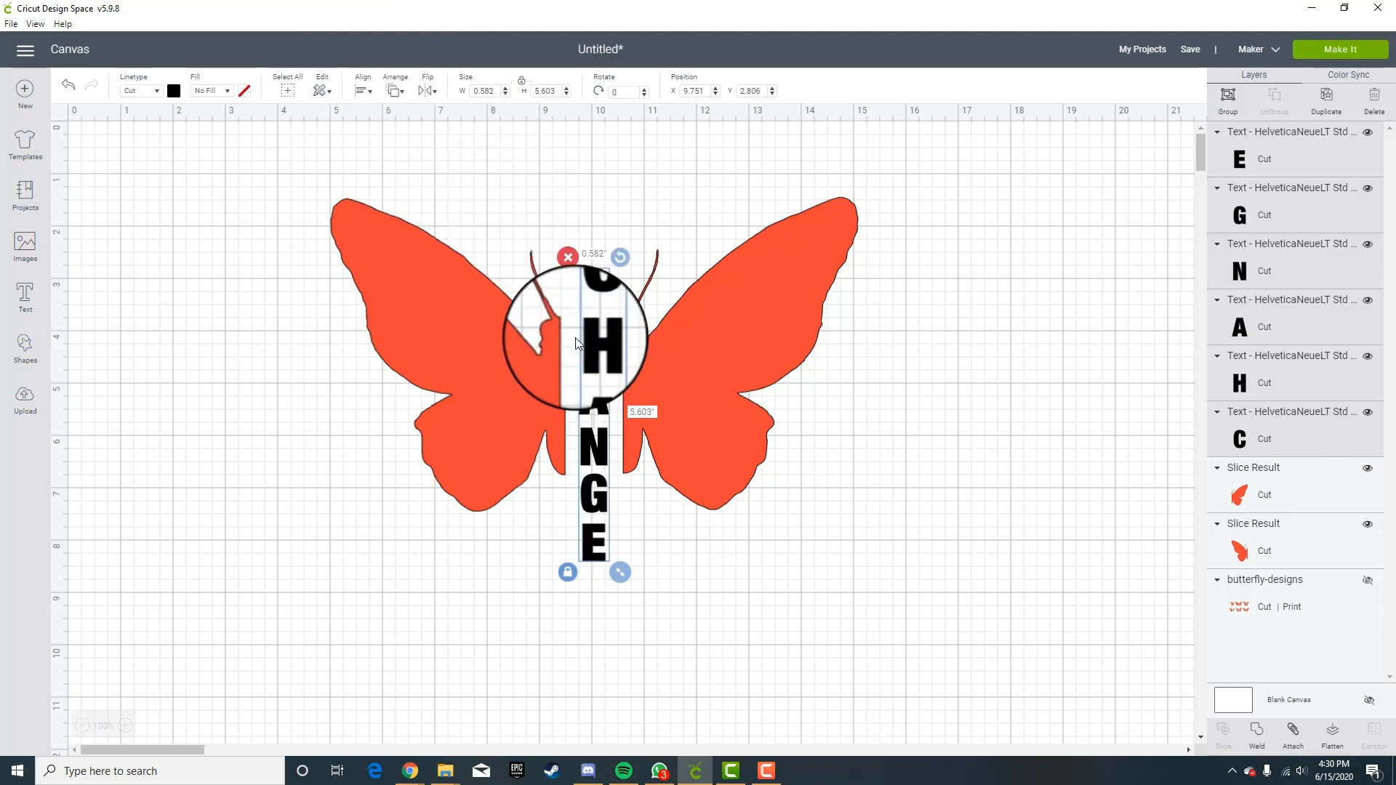
Distribute the six selected CHANGE letters vertically so that they are evenly spaced.
left_click(360, 92)
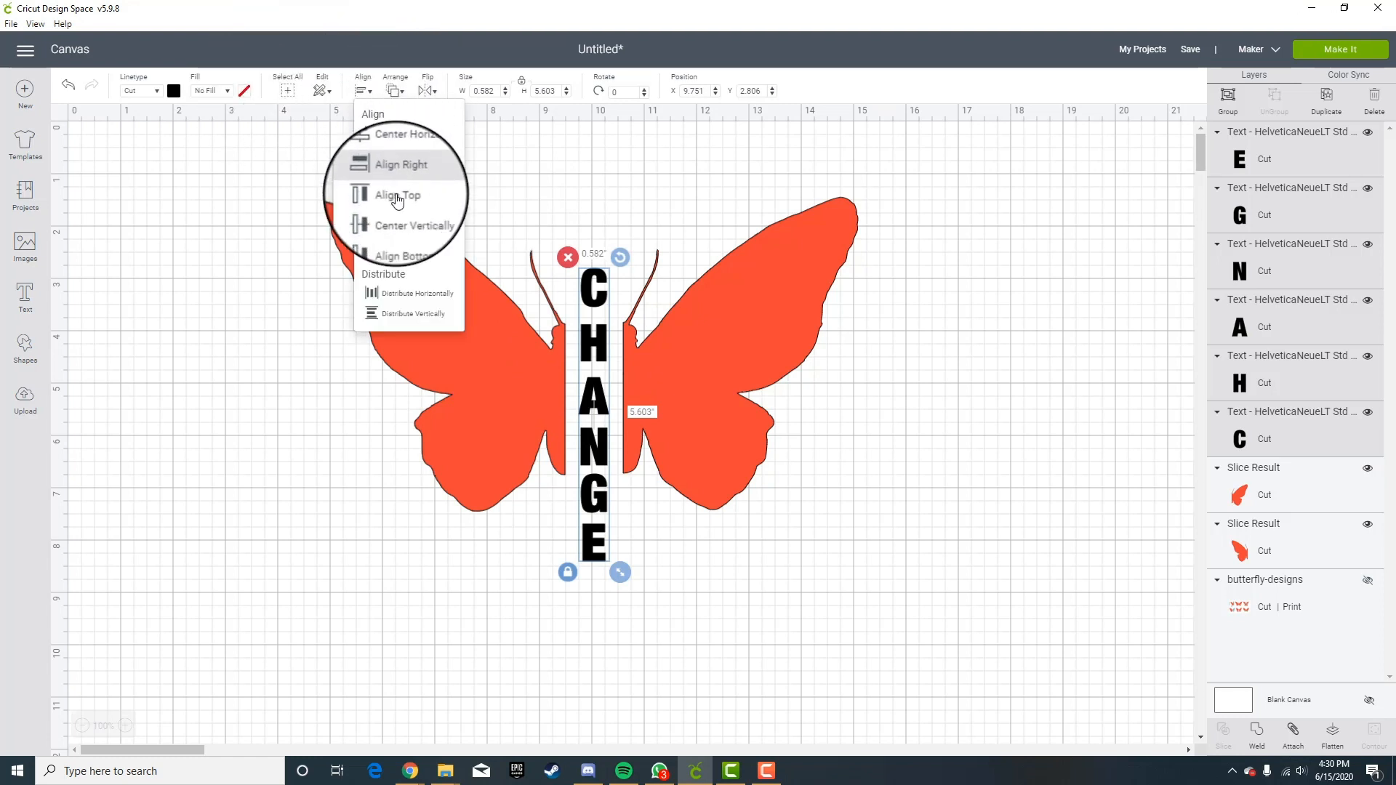
left_click(418, 328)
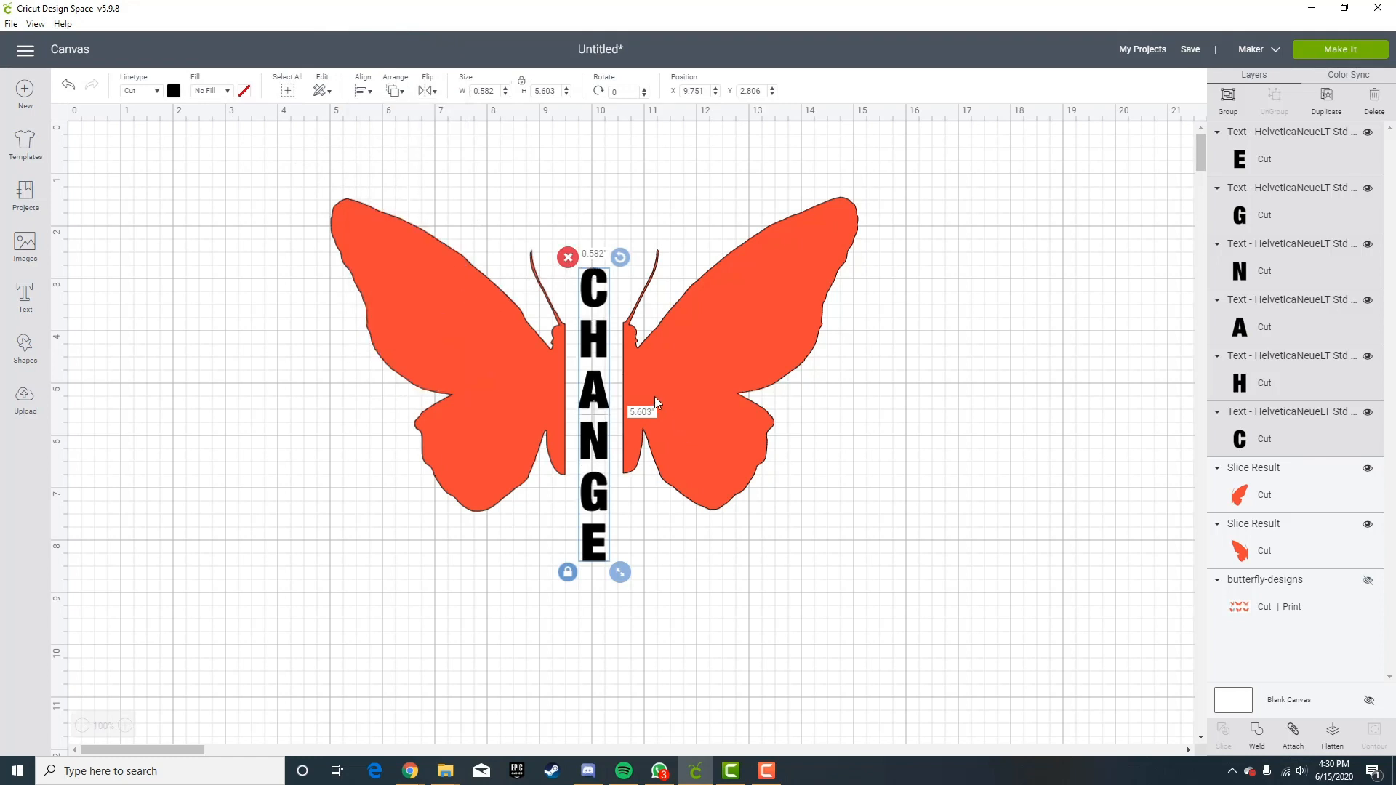
left_click(971, 417)
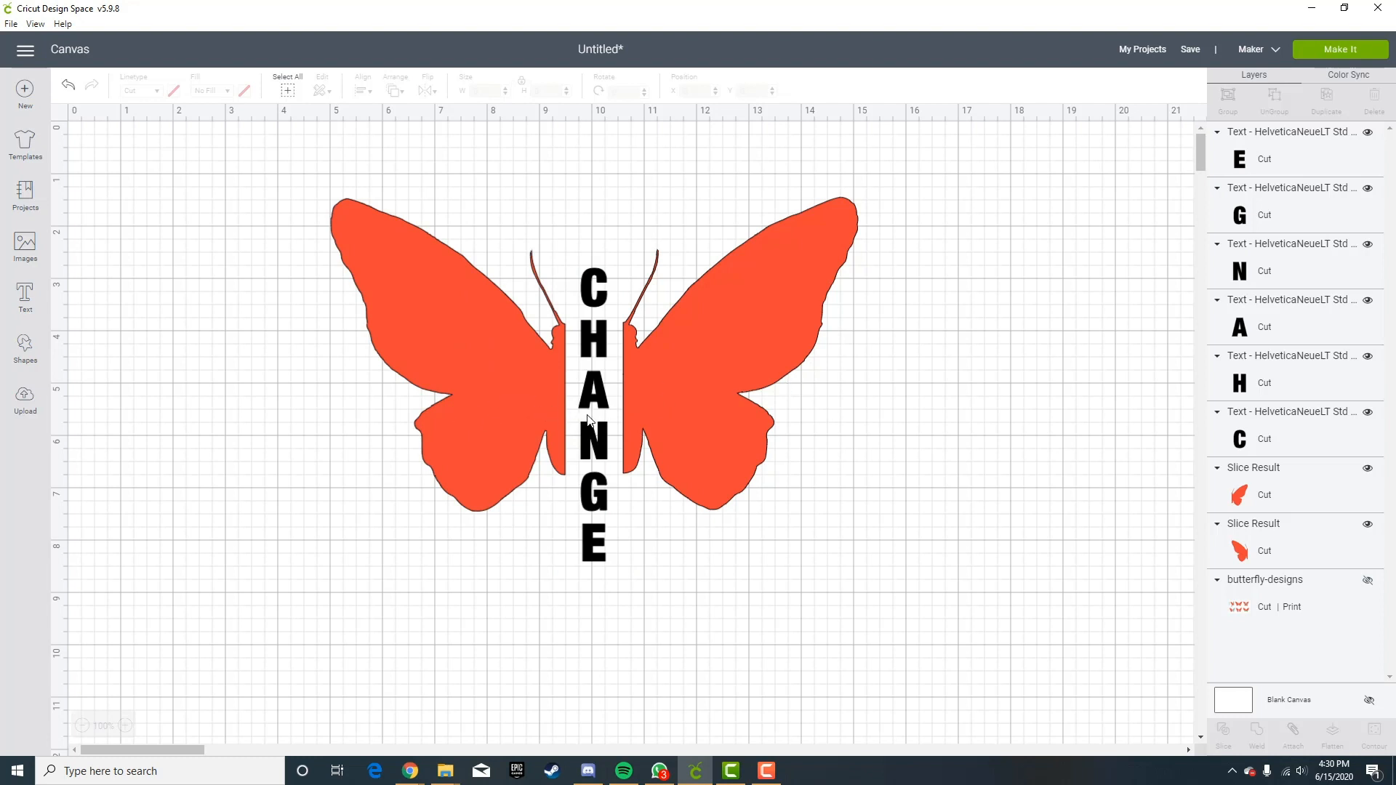
left_click_drag(598, 404, 596, 391)
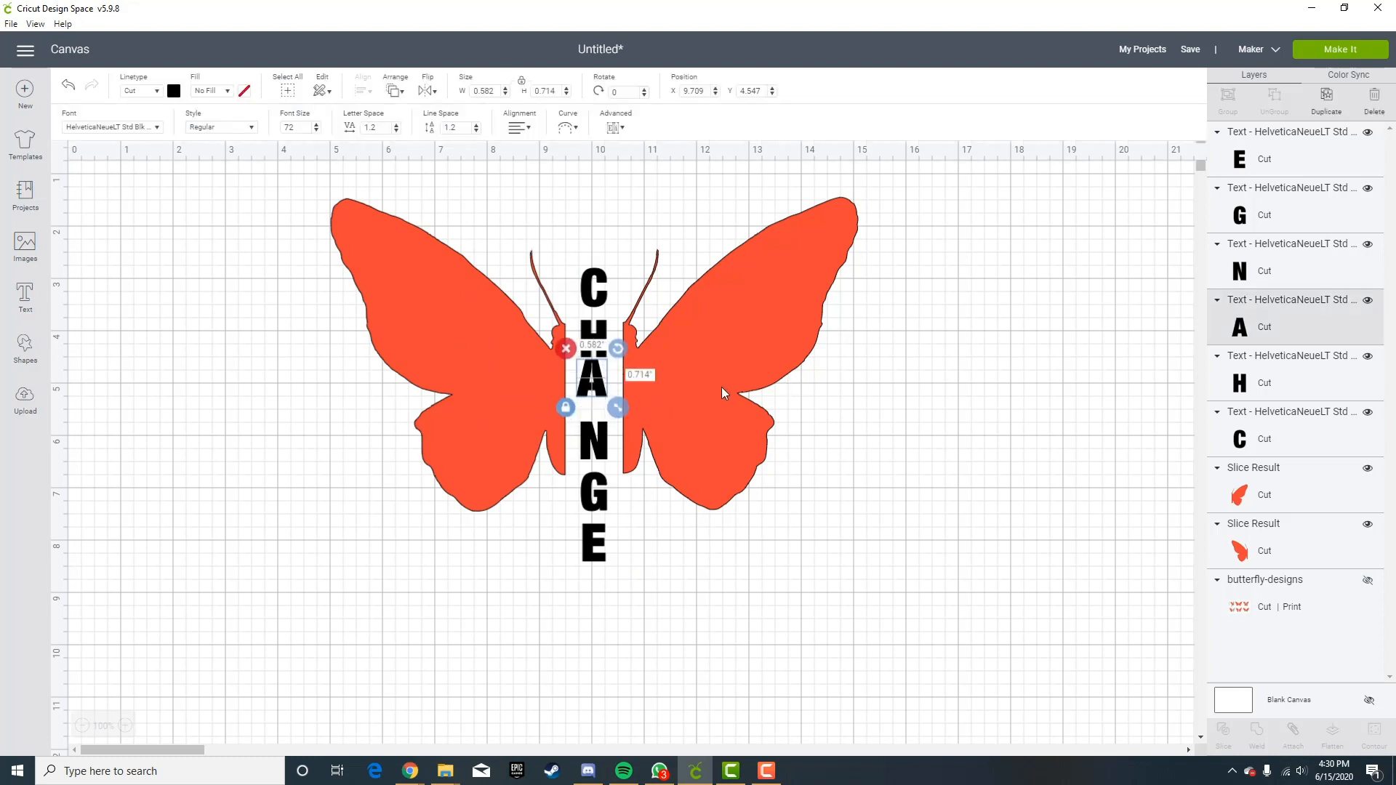
key("ctrl+z")
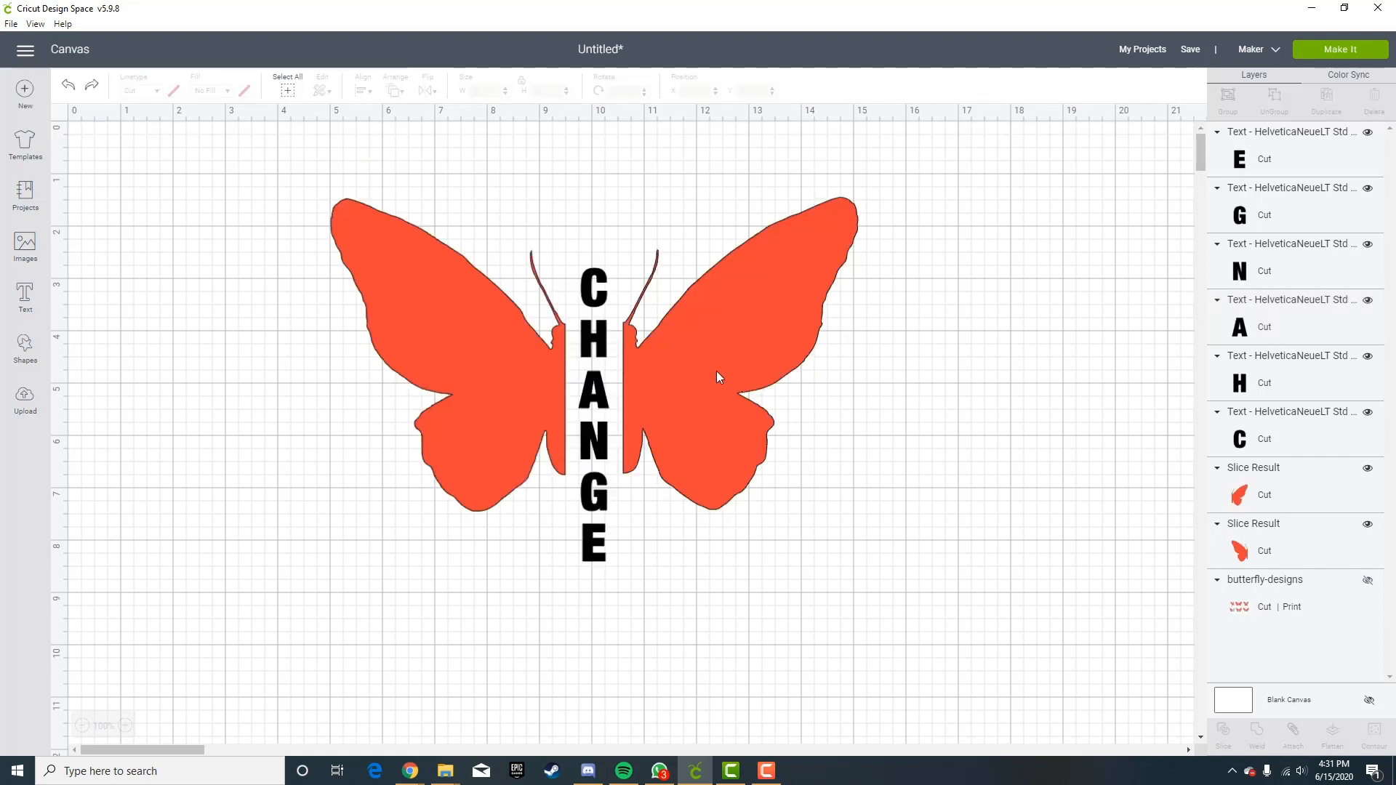
Select all six stacked CHANGE letters and group them.
left_click_drag(581, 245, 608, 567)
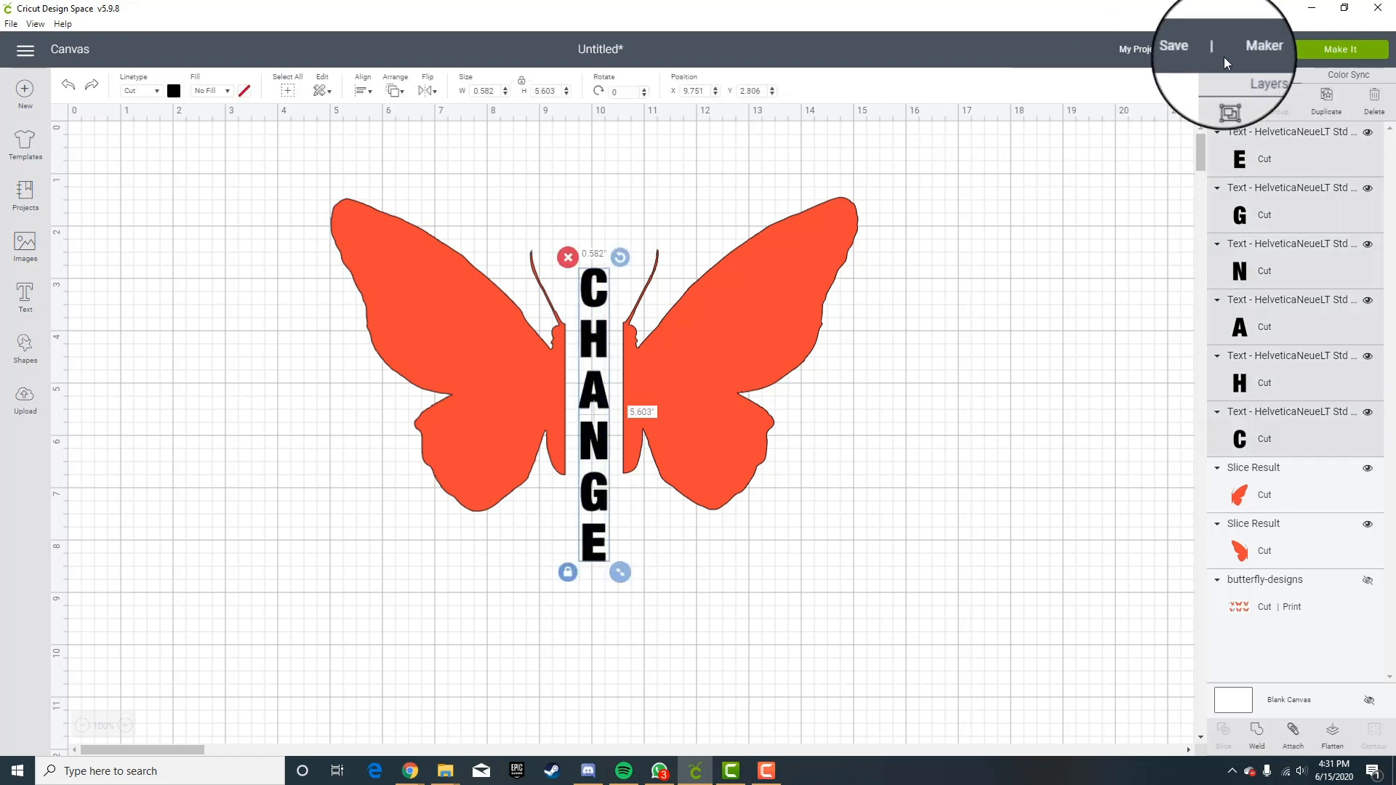
left_click(1228, 97)
left_click(929, 462)
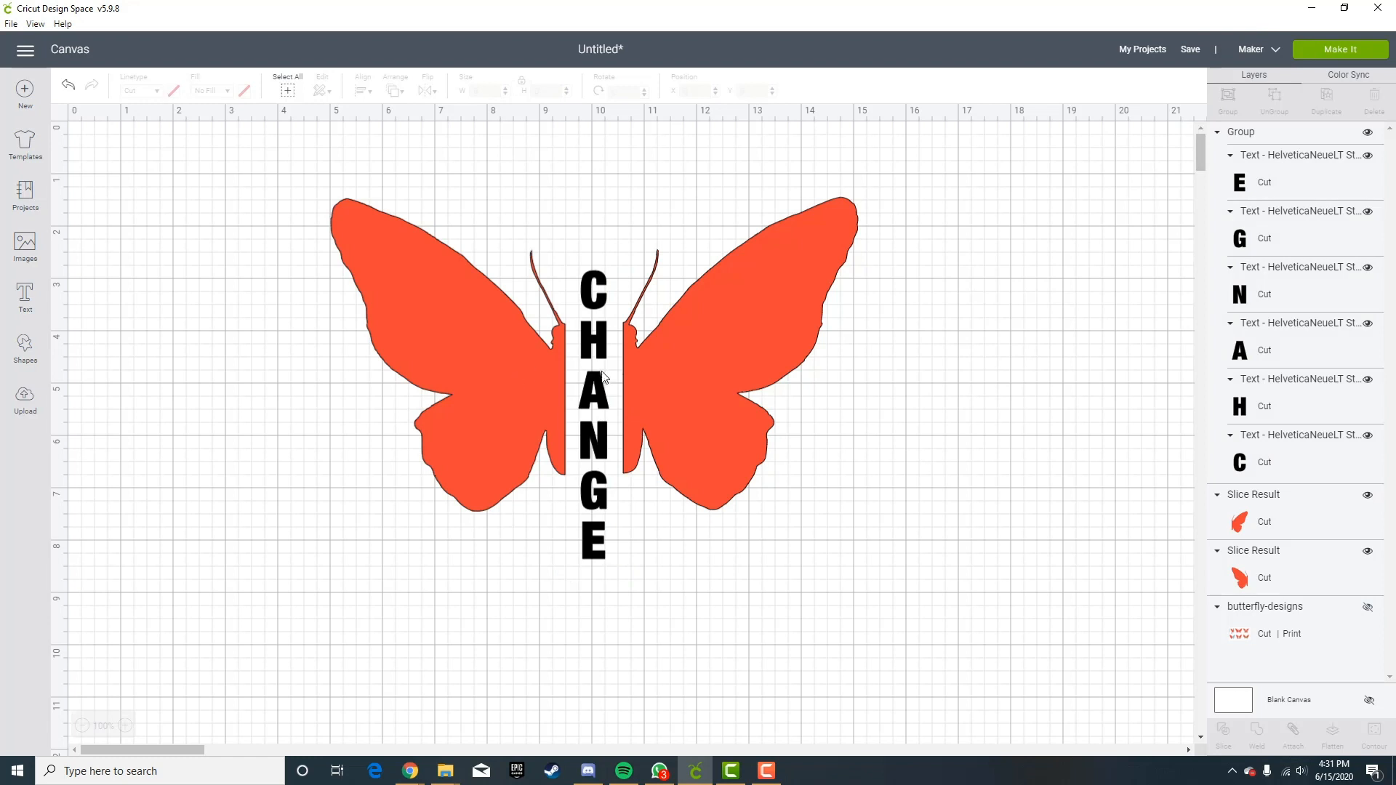
Raise the CHANGE group to about Y 1.88 and scale it down to about 0.56 by 5.4.
left_click_drag(609, 382, 599, 348)
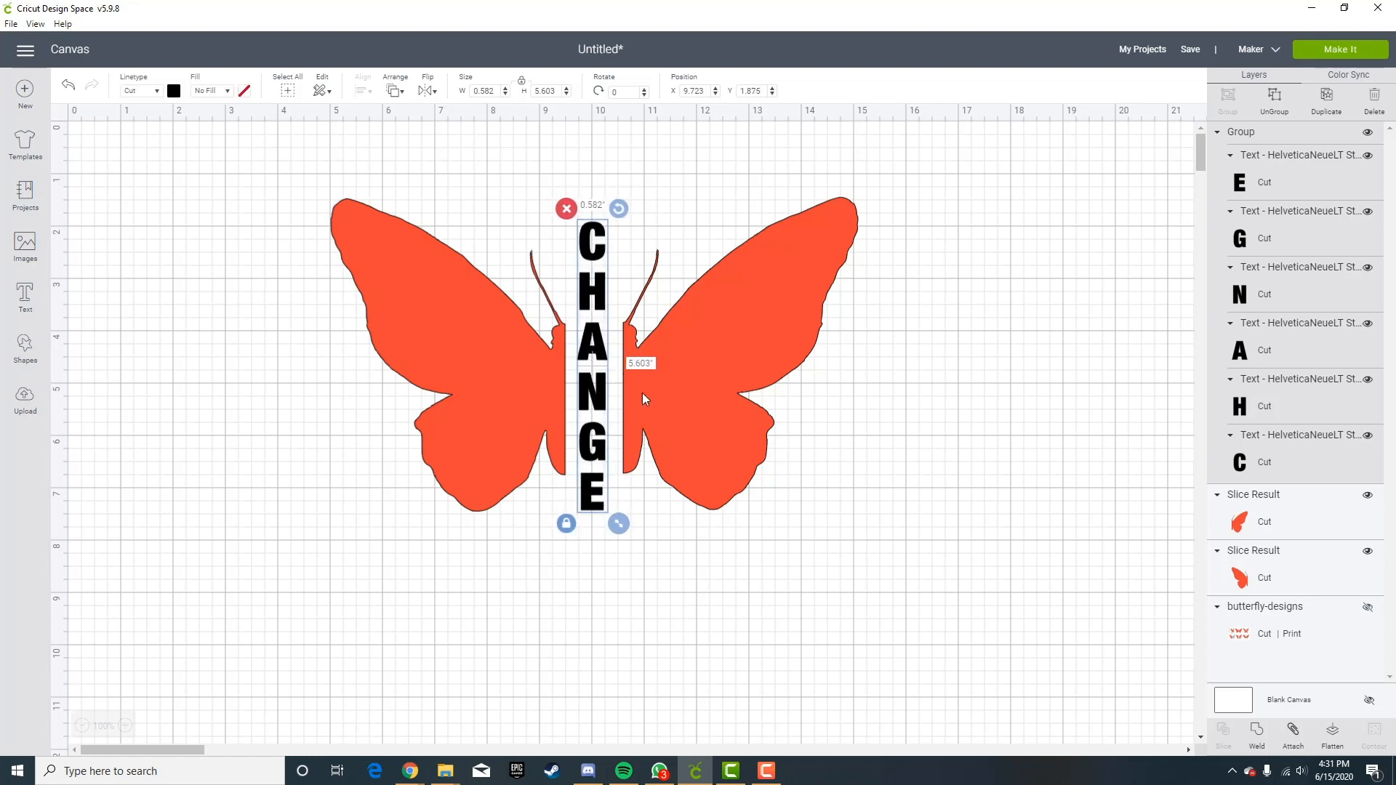
left_click_drag(618, 529, 615, 522)
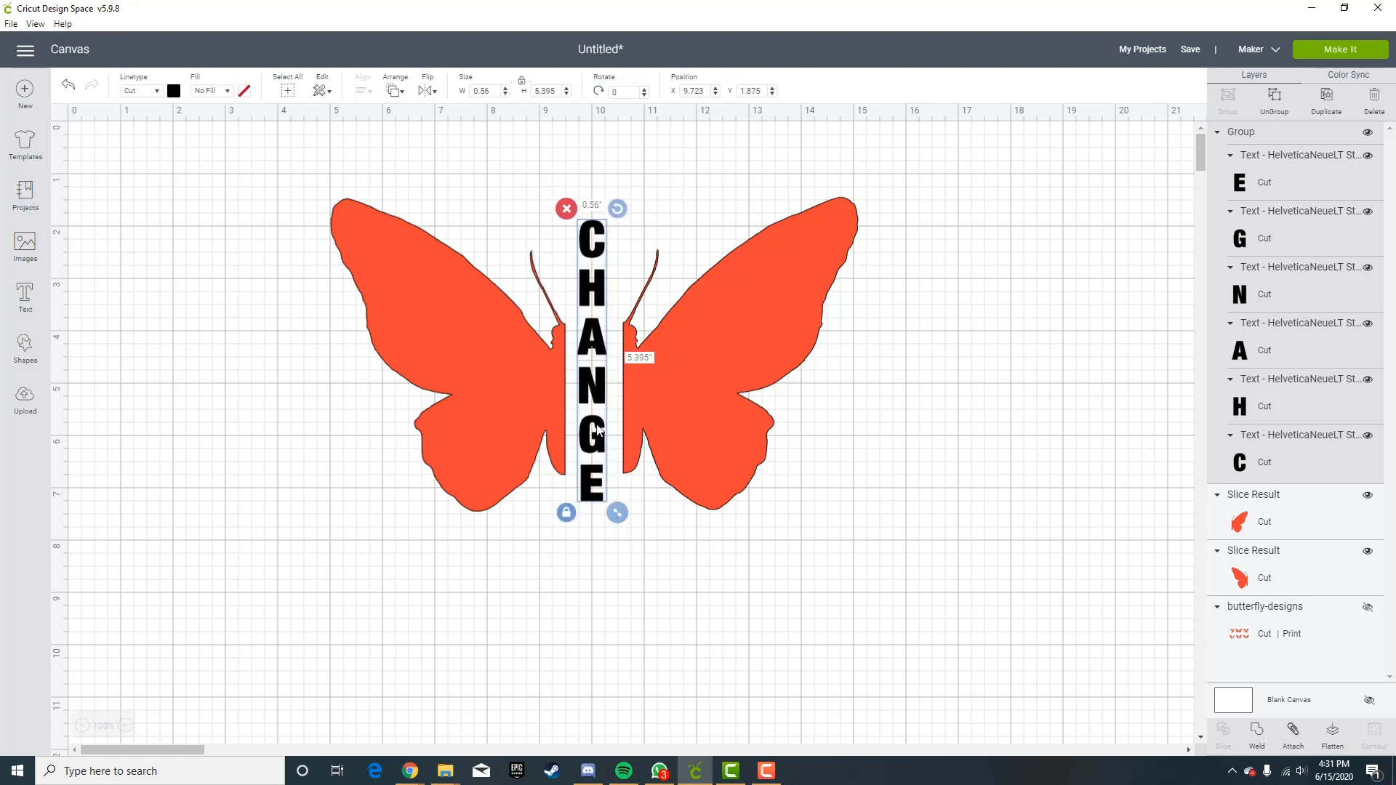
Narrow the gap by moving the butterfly's right half to about X 10.42, with the CHANGE group centred at about X 9.67.
left_click(728, 417)
left_click_drag(728, 418, 718, 420)
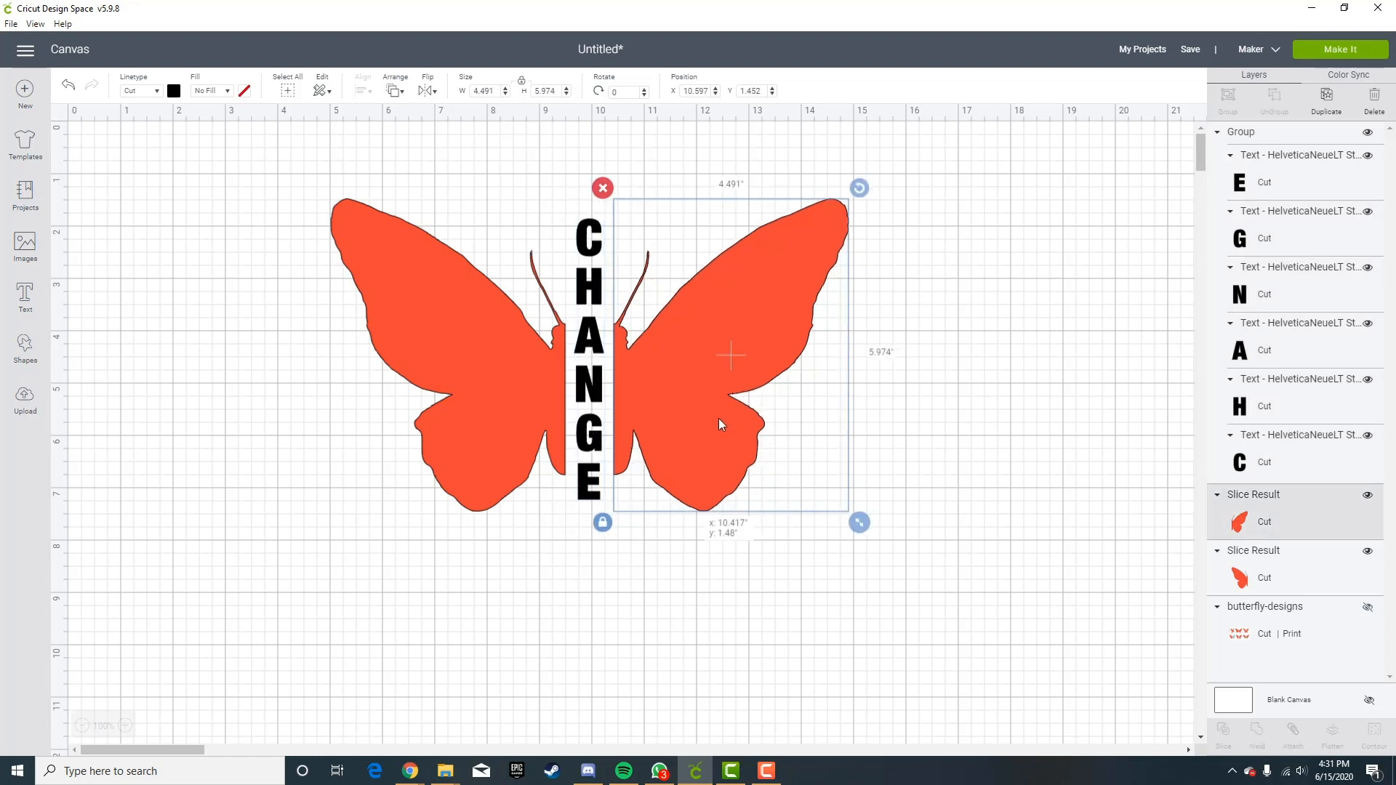
left_click(594, 405)
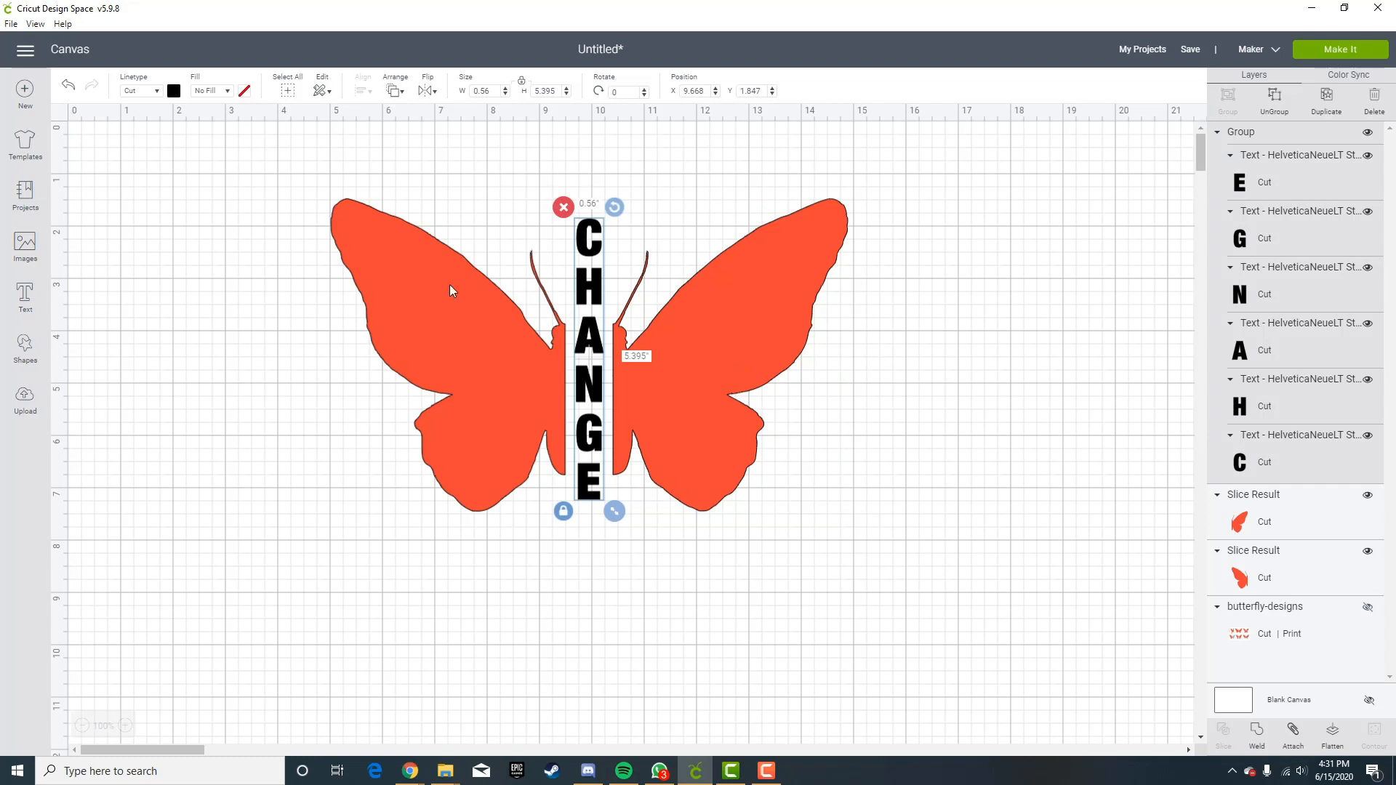
Select both butterfly halves and the CHANGE group, distribute them horizontally and align them with Center Vertically.
left_click_drag(262, 150, 933, 558)
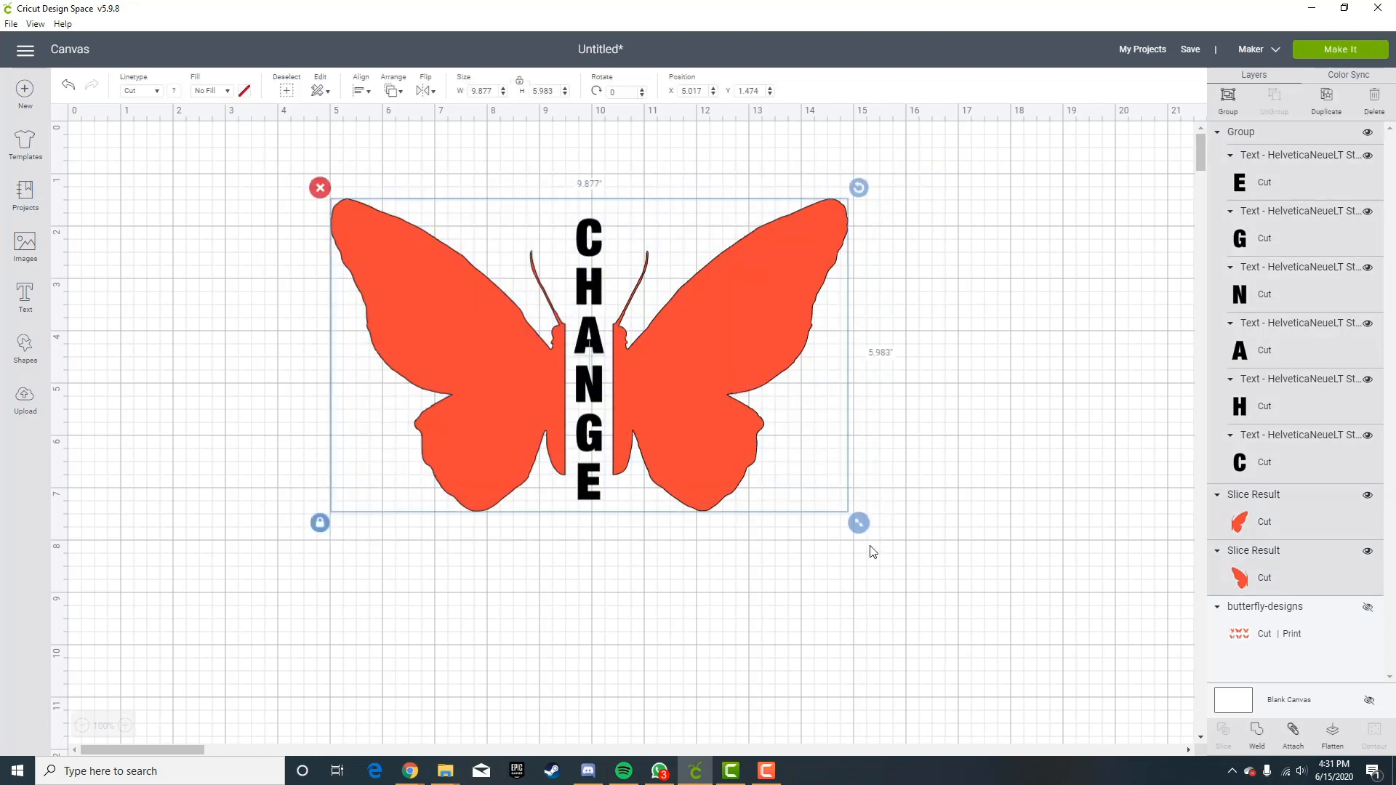
left_click(367, 93)
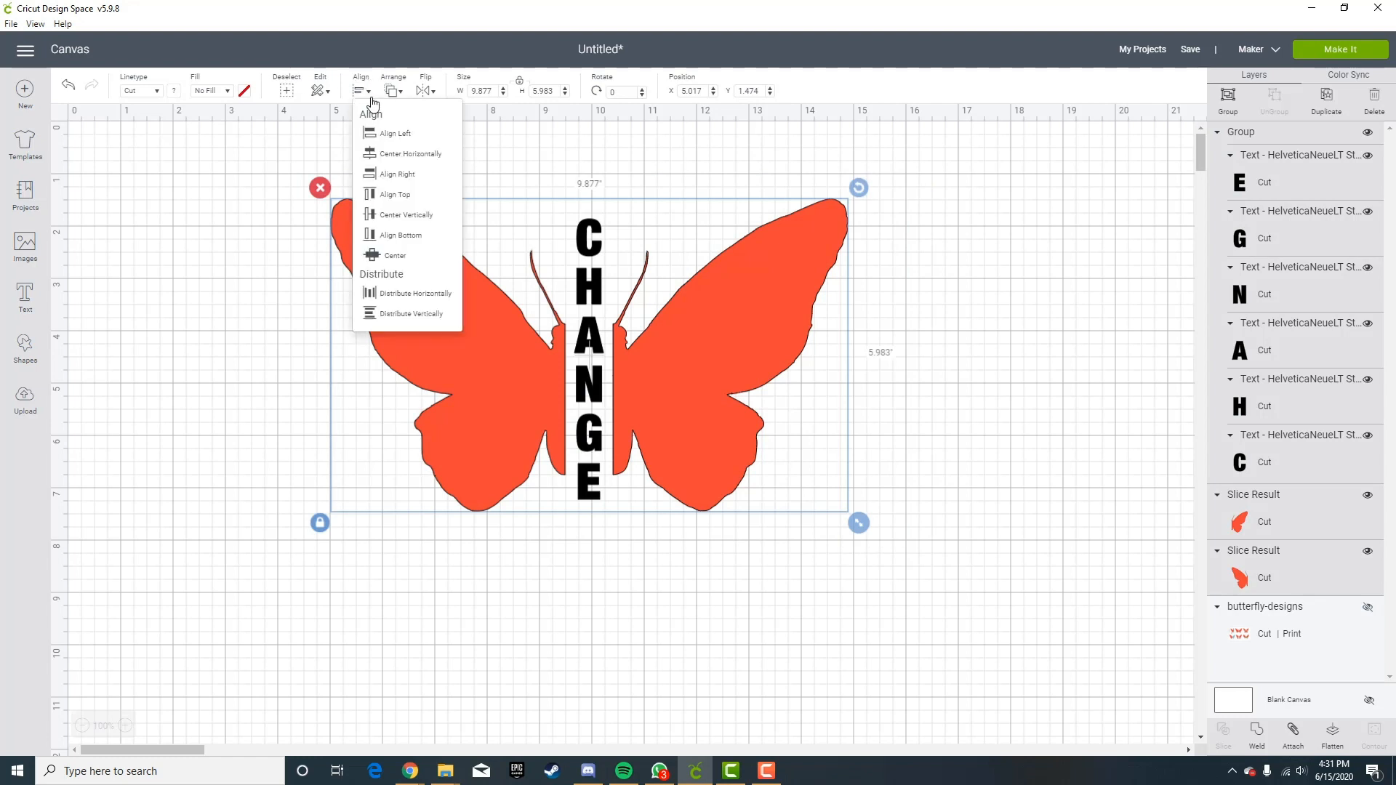
left_click(429, 302)
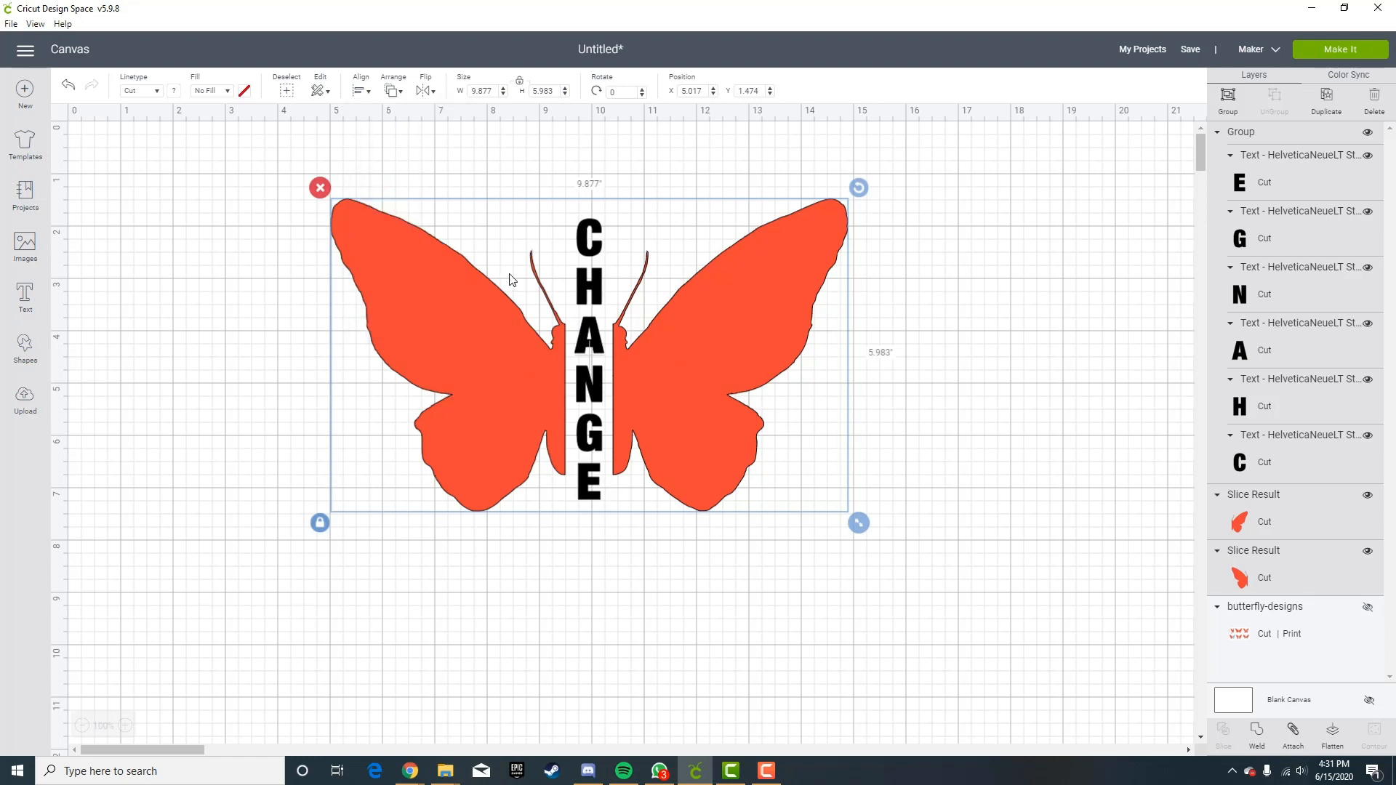
left_click(372, 95)
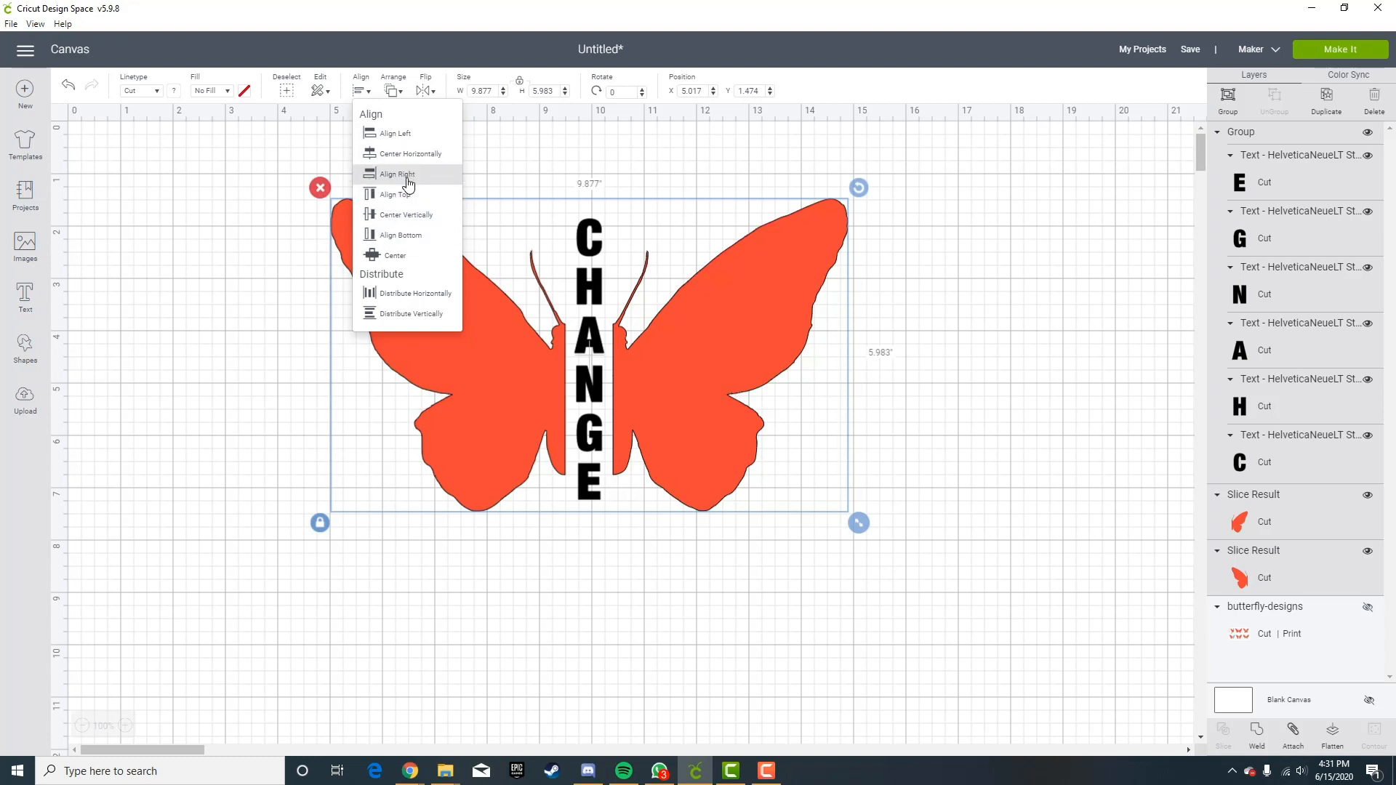
left_click(423, 221)
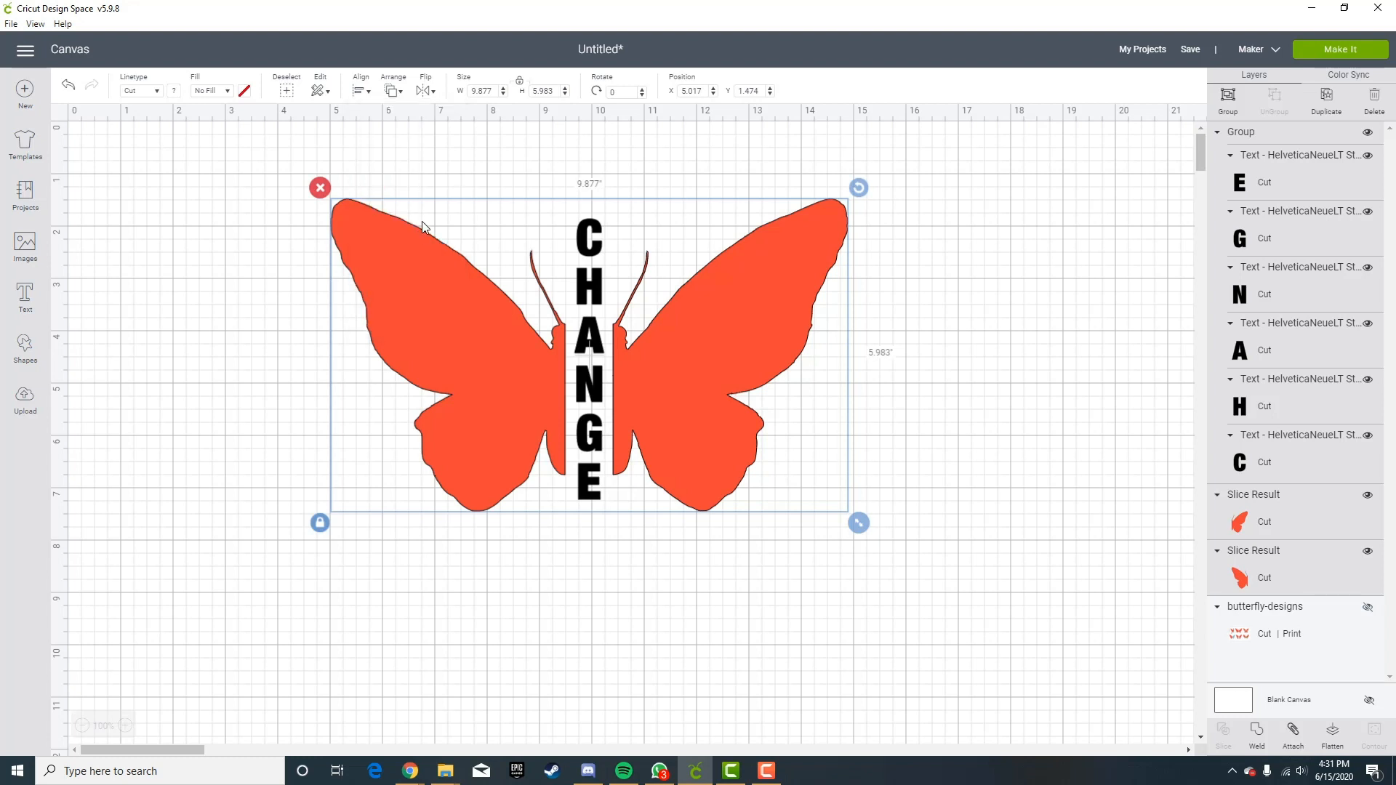
left_click(969, 388)
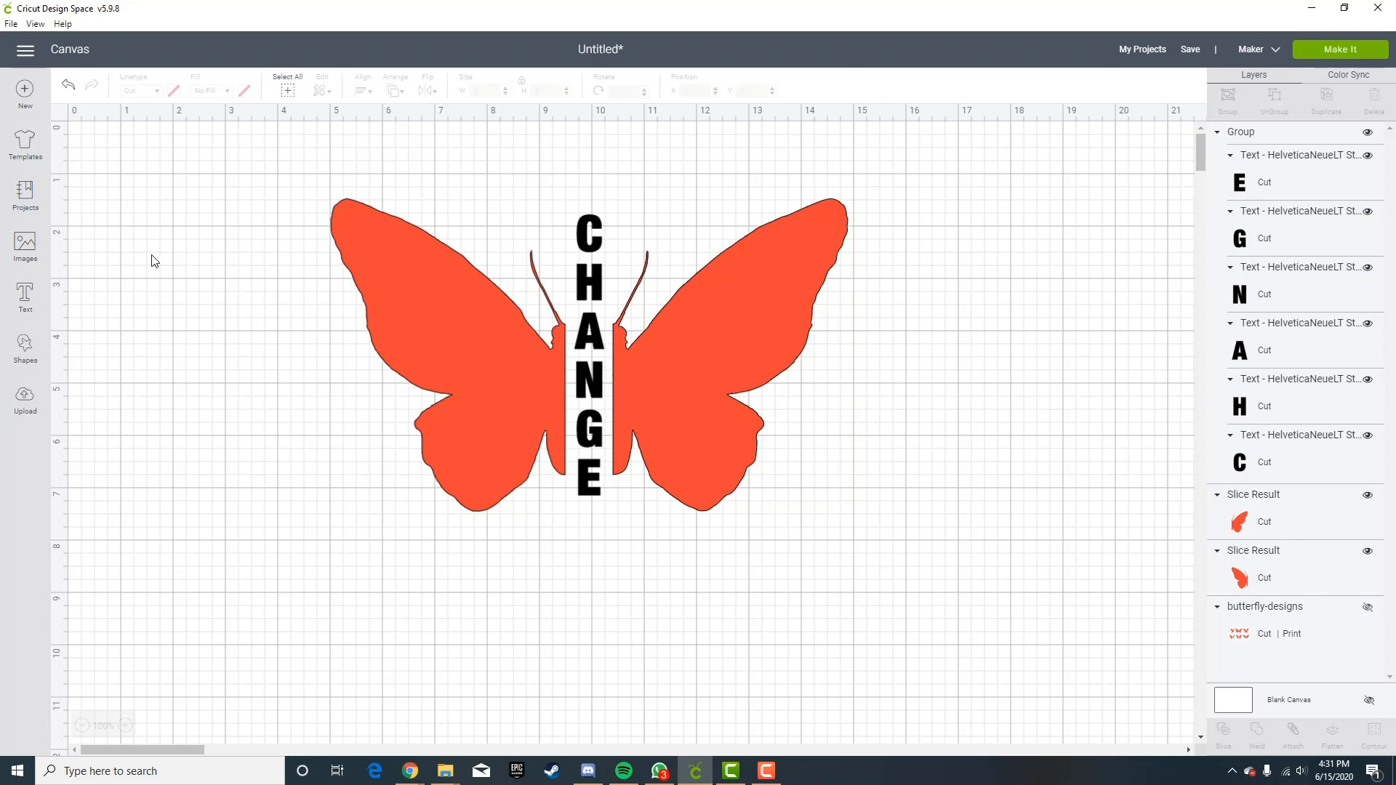
Group the butterfly halves with the CHANGE text, and place the group, scaled to about 6.97 by 4.23, at about X 13.7.
left_click_drag(274, 142, 706, 431)
left_click(1224, 101)
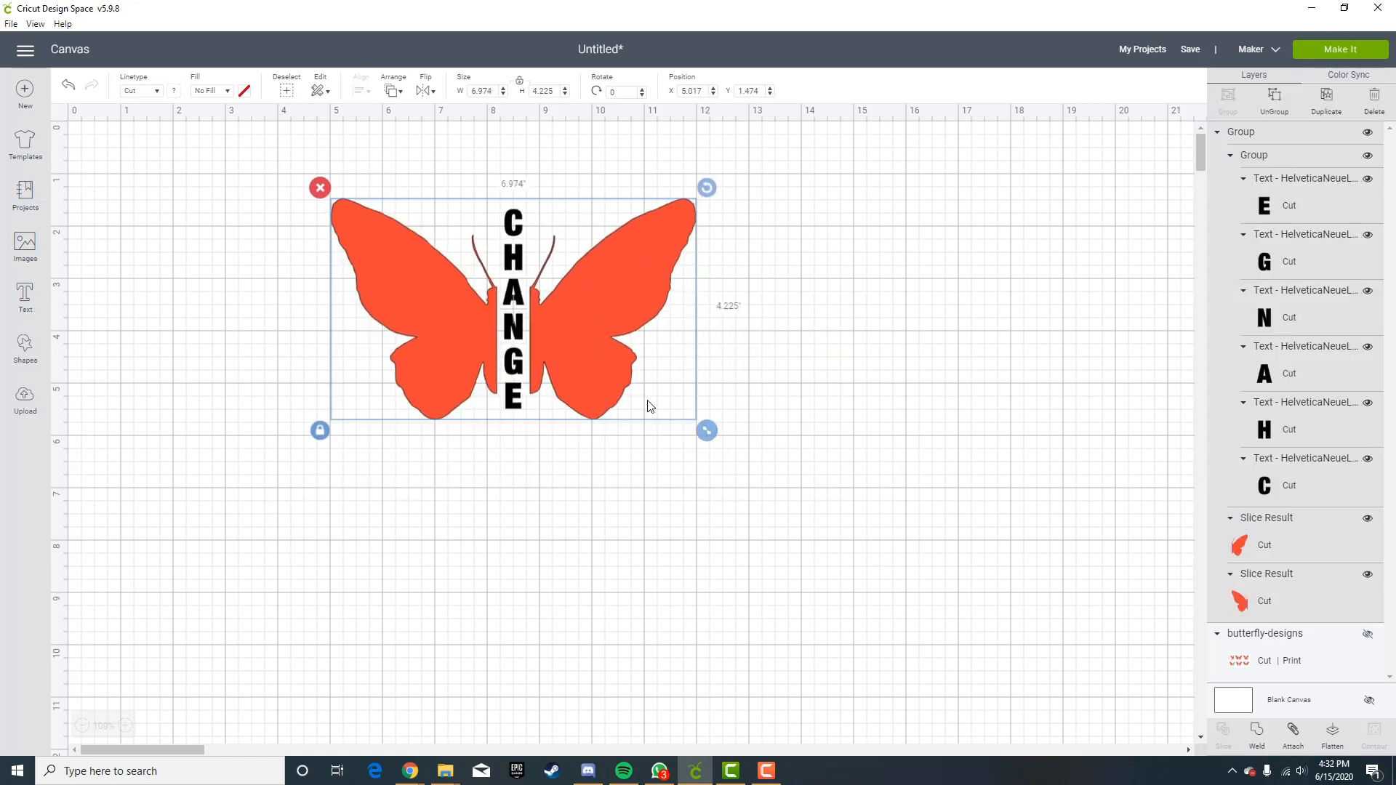
left_click_drag(614, 338, 1037, 261)
left_click(502, 416)
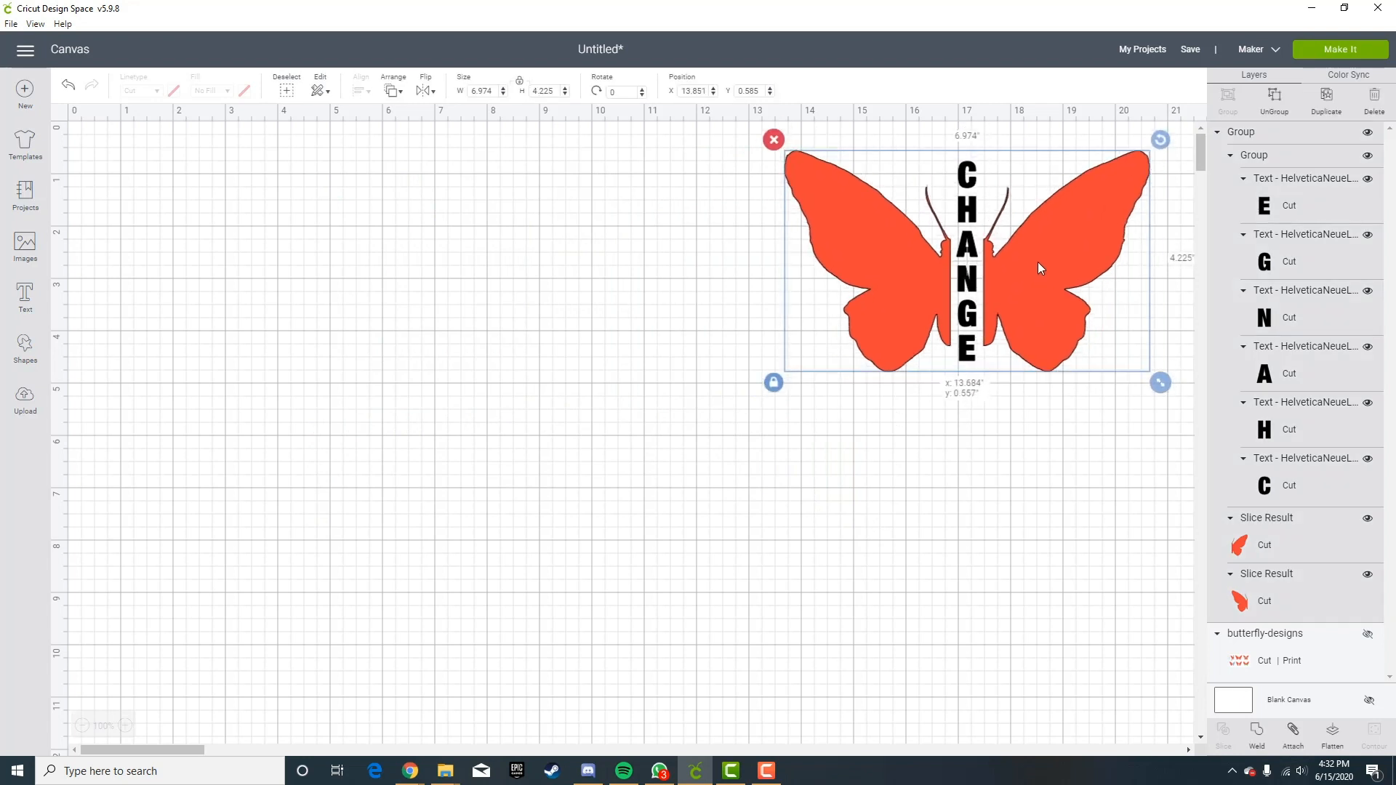
Preview the black and red cutting mats for the project and return to the canvas.
left_click(1334, 57)
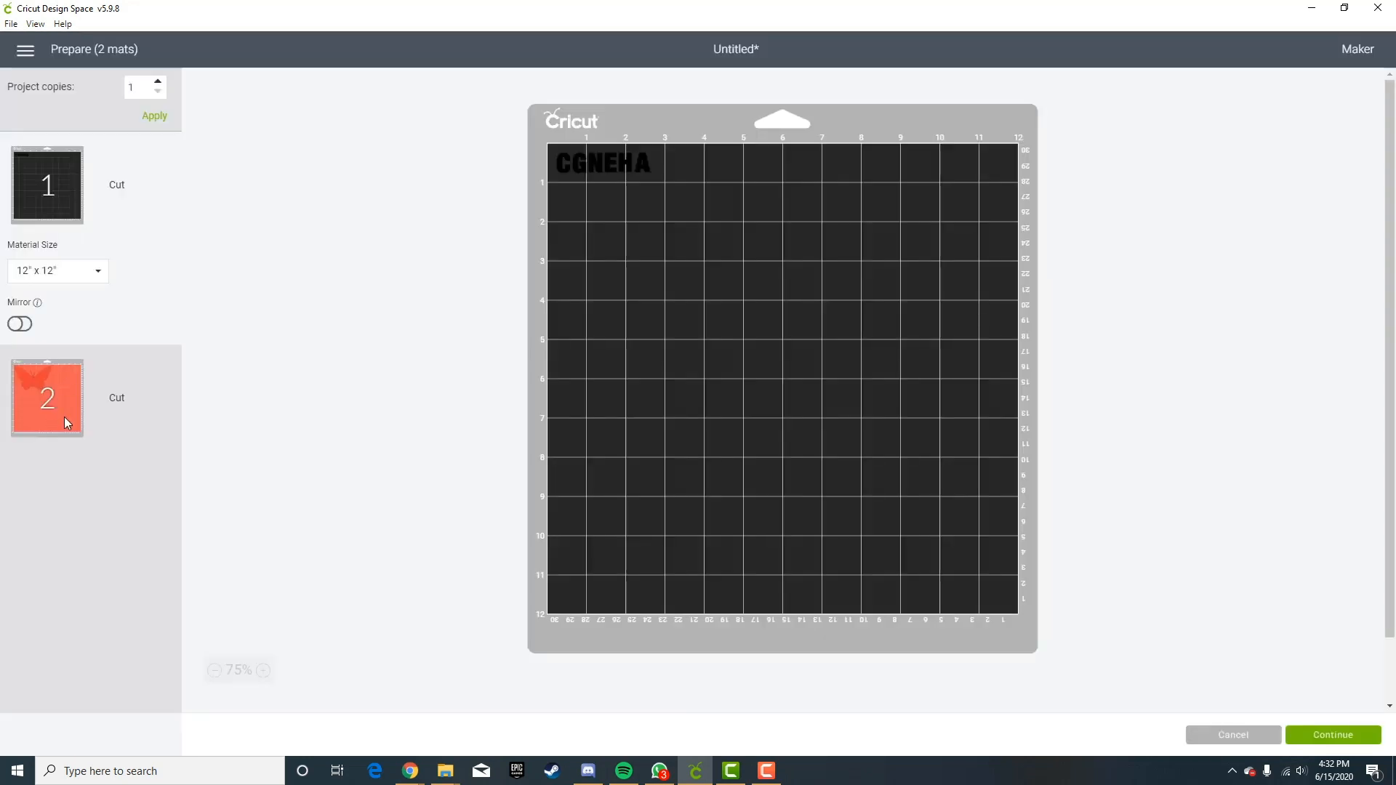
left_click(64, 417)
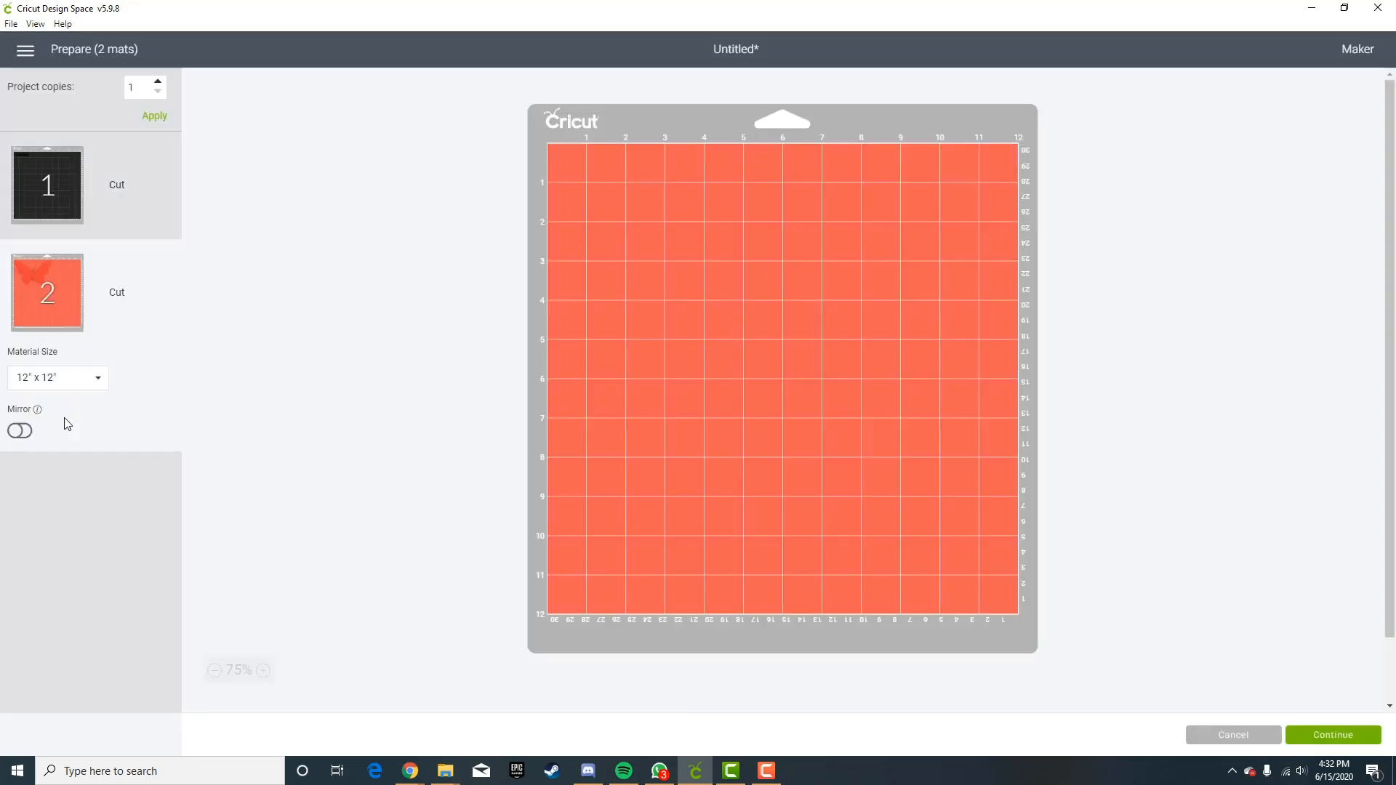
left_click(71, 187)
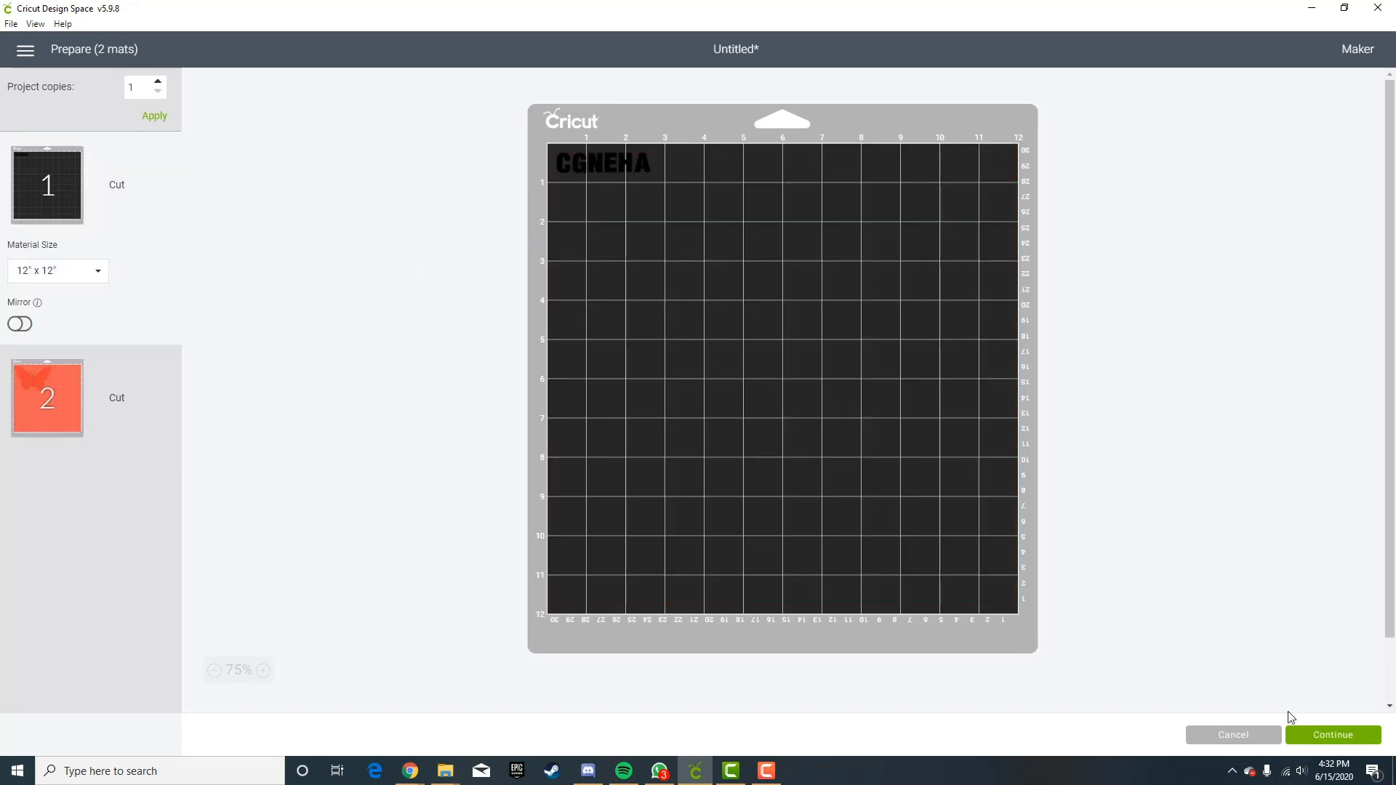
left_click(1231, 735)
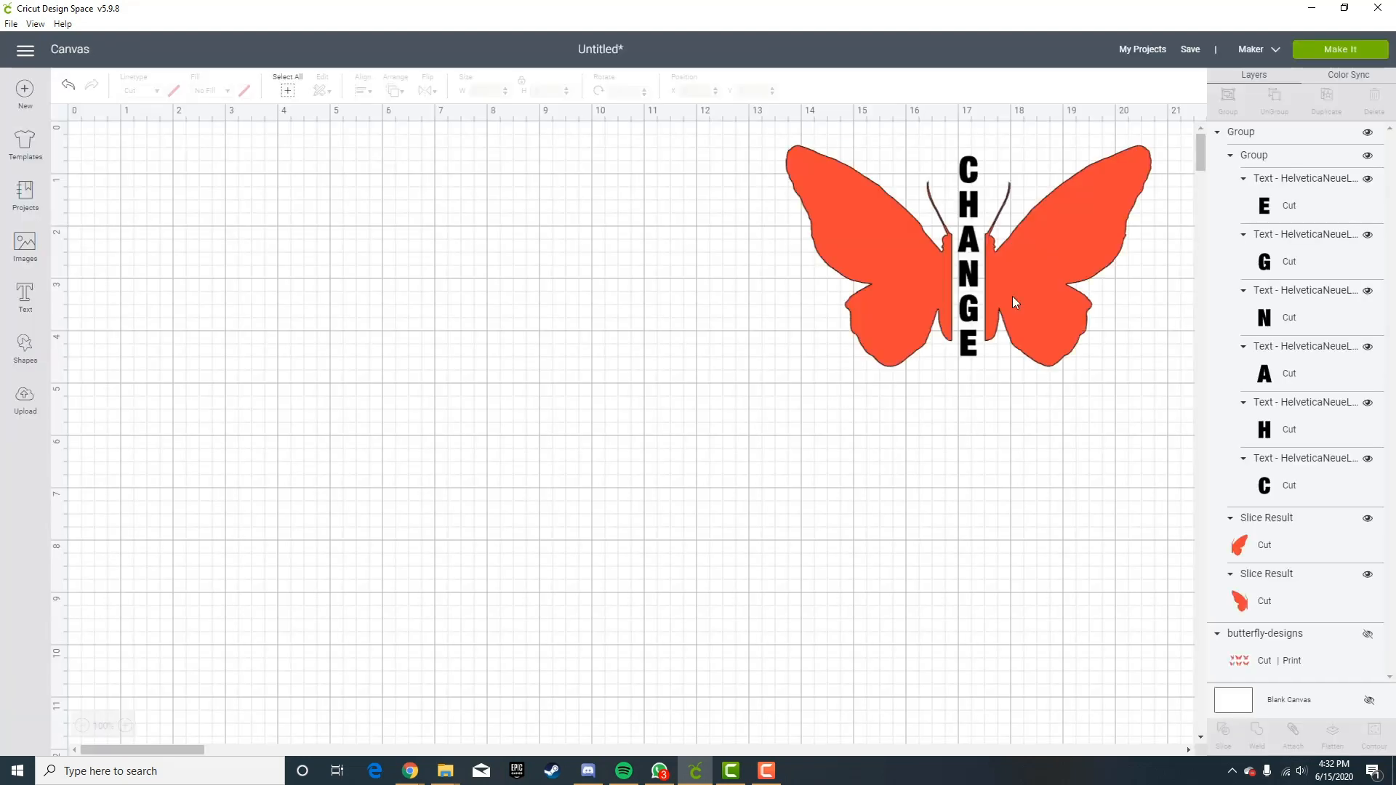
Show the butterfly-designs image, move the CHANGE butterfly clear of it to about X 16.4, Y 0.2, and hide the image again.
left_click(1015, 301)
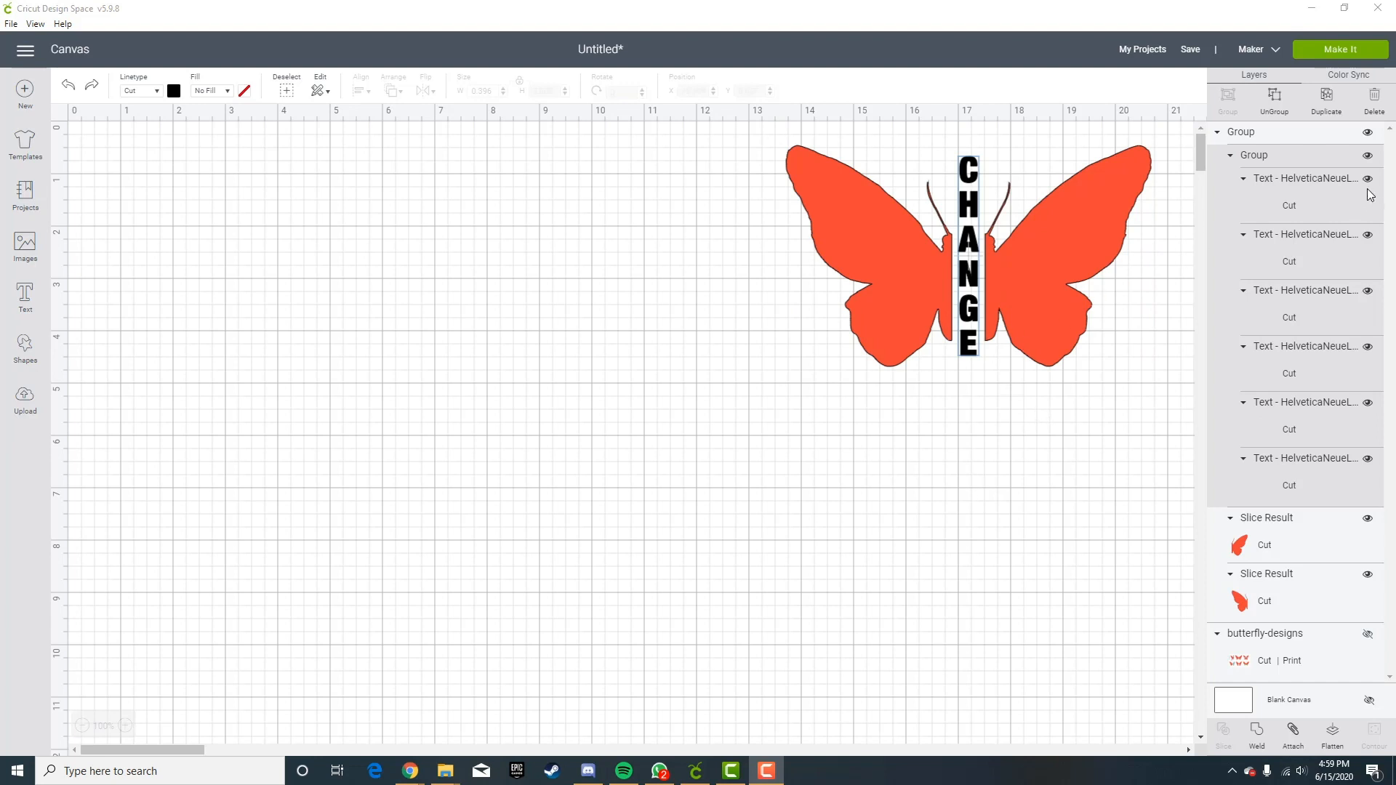
left_click(1368, 633)
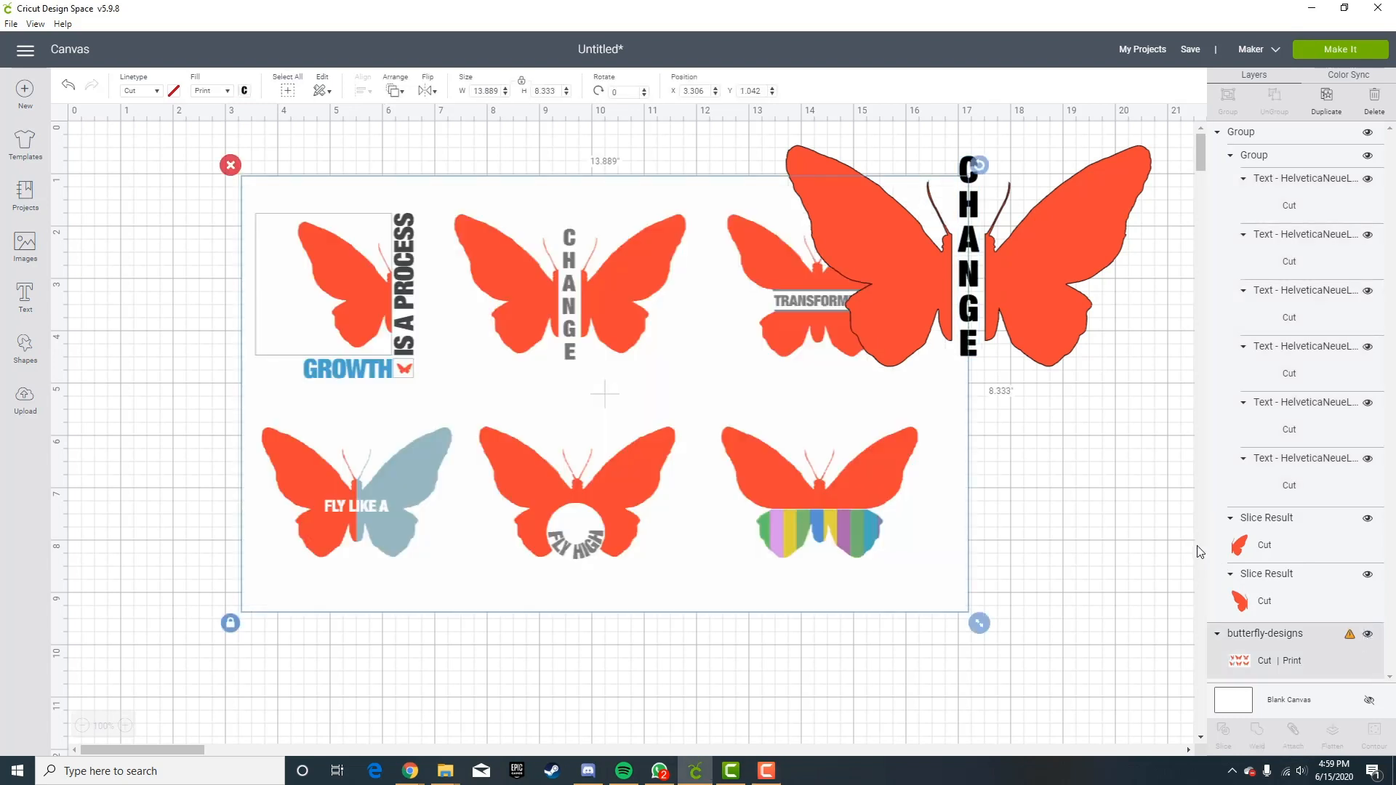
left_click_drag(1054, 269, 1192, 254)
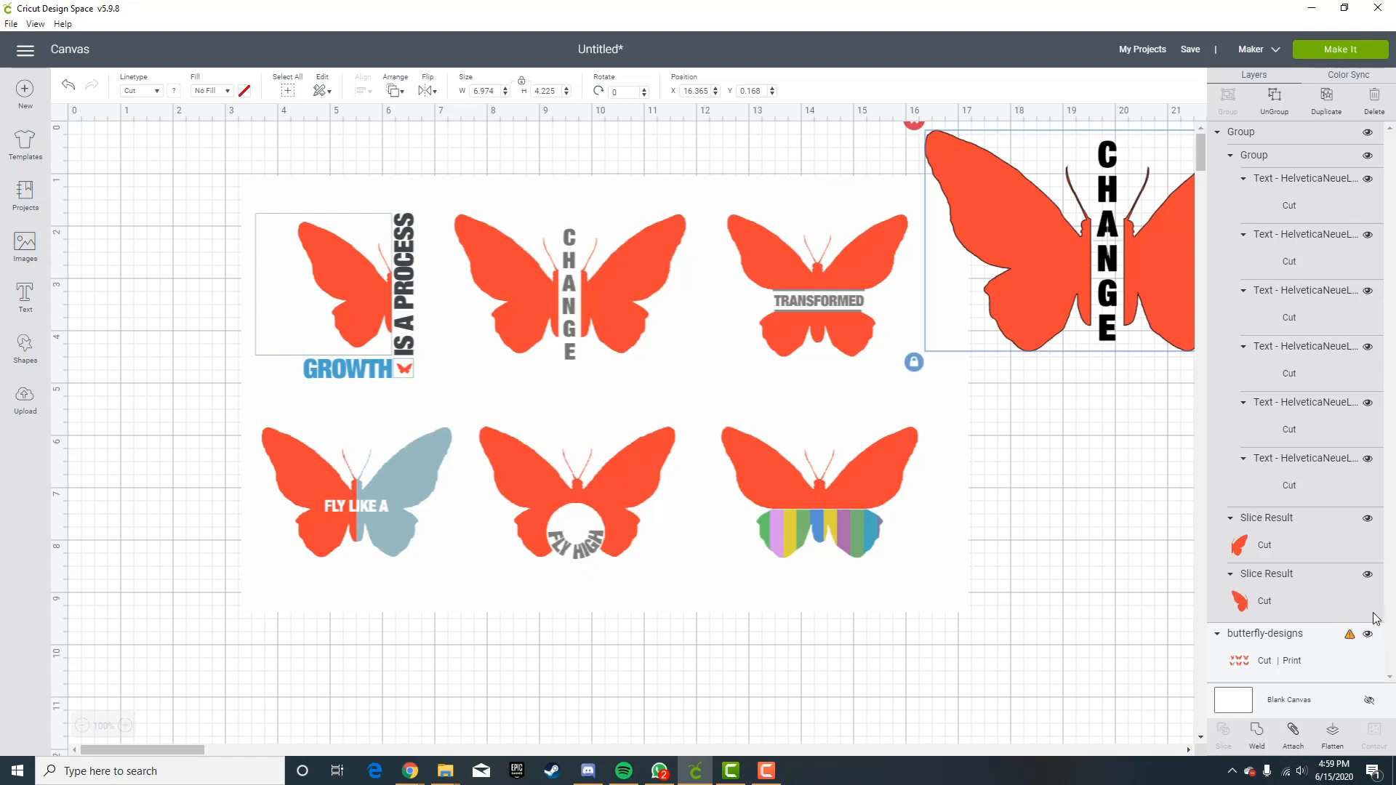
left_click(1368, 634)
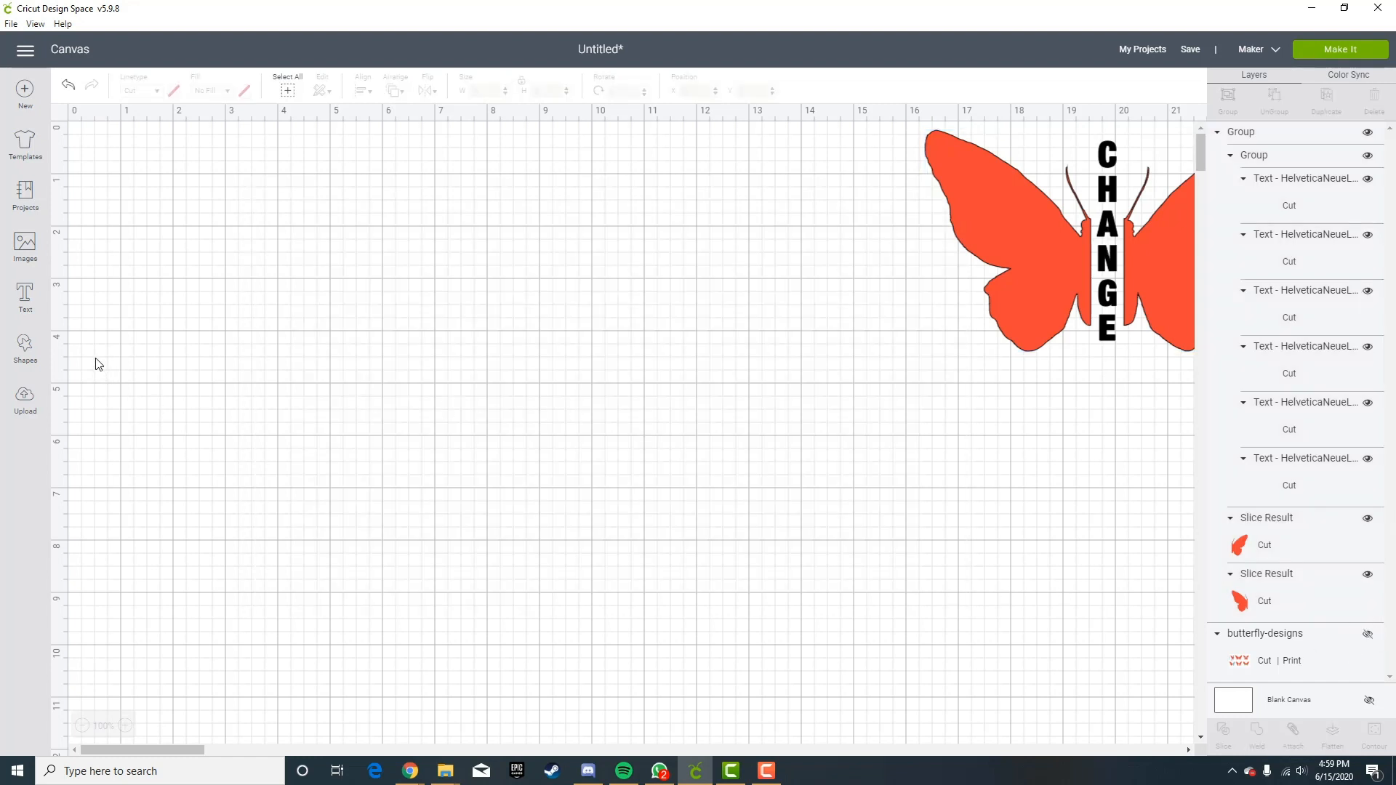
Insert the most recently uploaded red butterfly image onto the canvas.
left_click(31, 395)
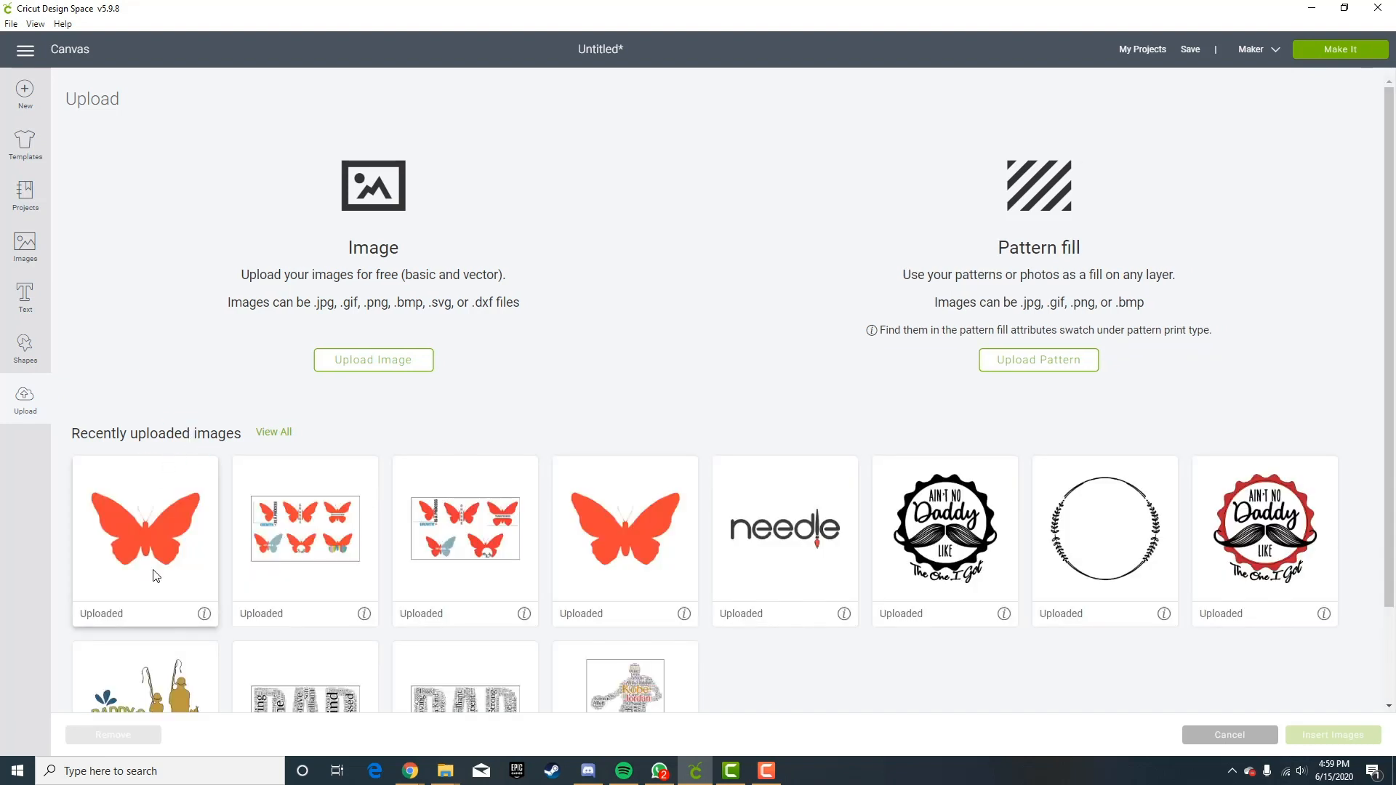
left_click(142, 510)
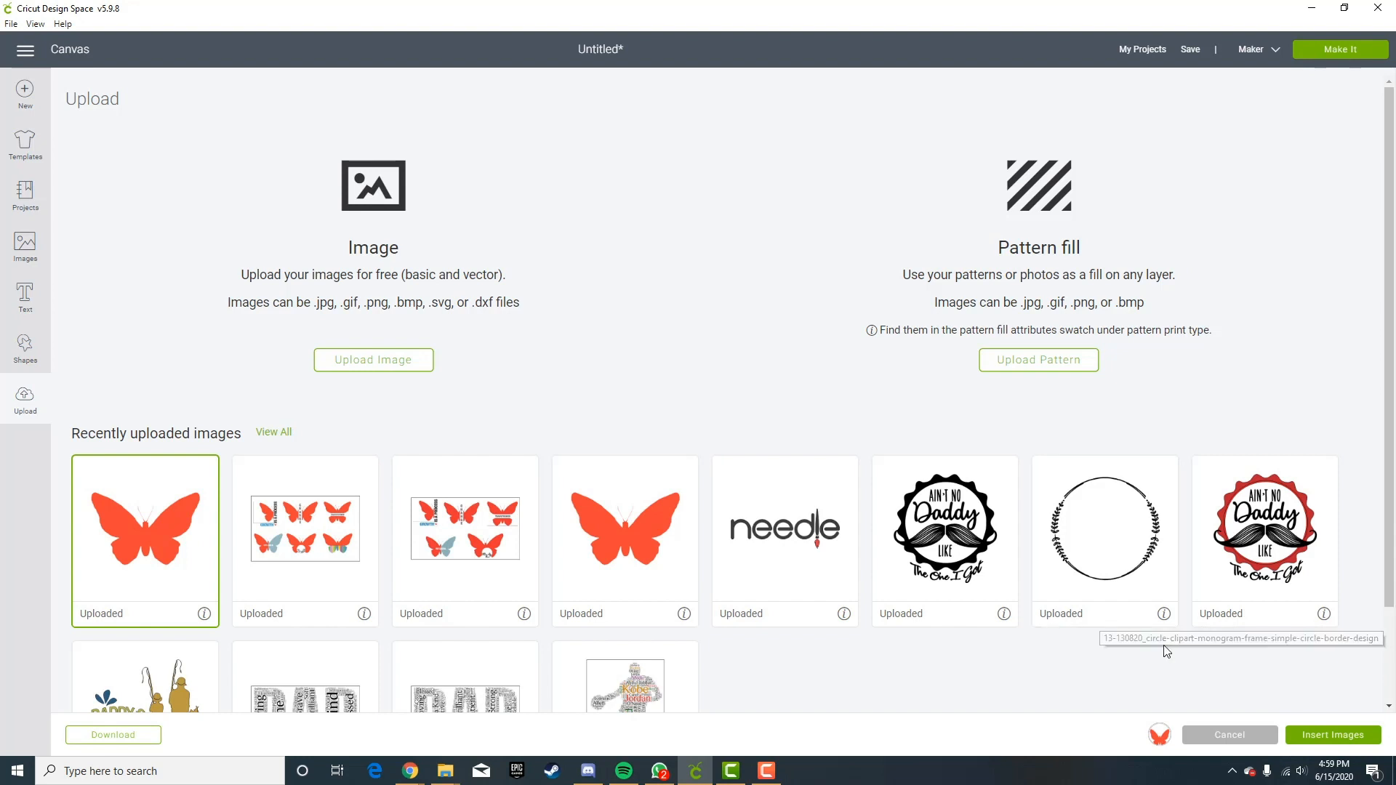
left_click(1338, 736)
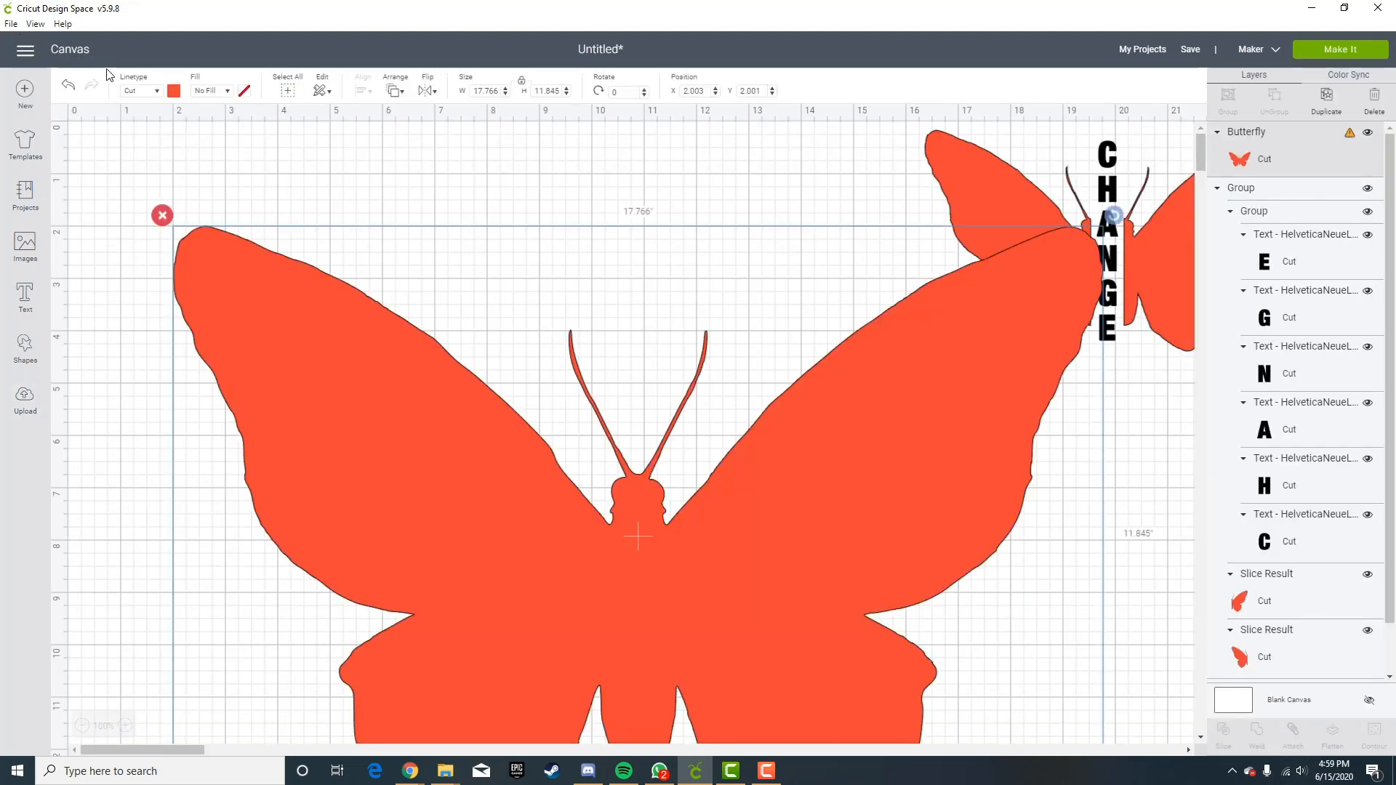
Scale the new butterfly down to about 8.18 by 5.46 and move it to about X 6.4, Y 1.3.
scroll(1062, 456, "down", 2)
scroll(1063, 455, "down", 3)
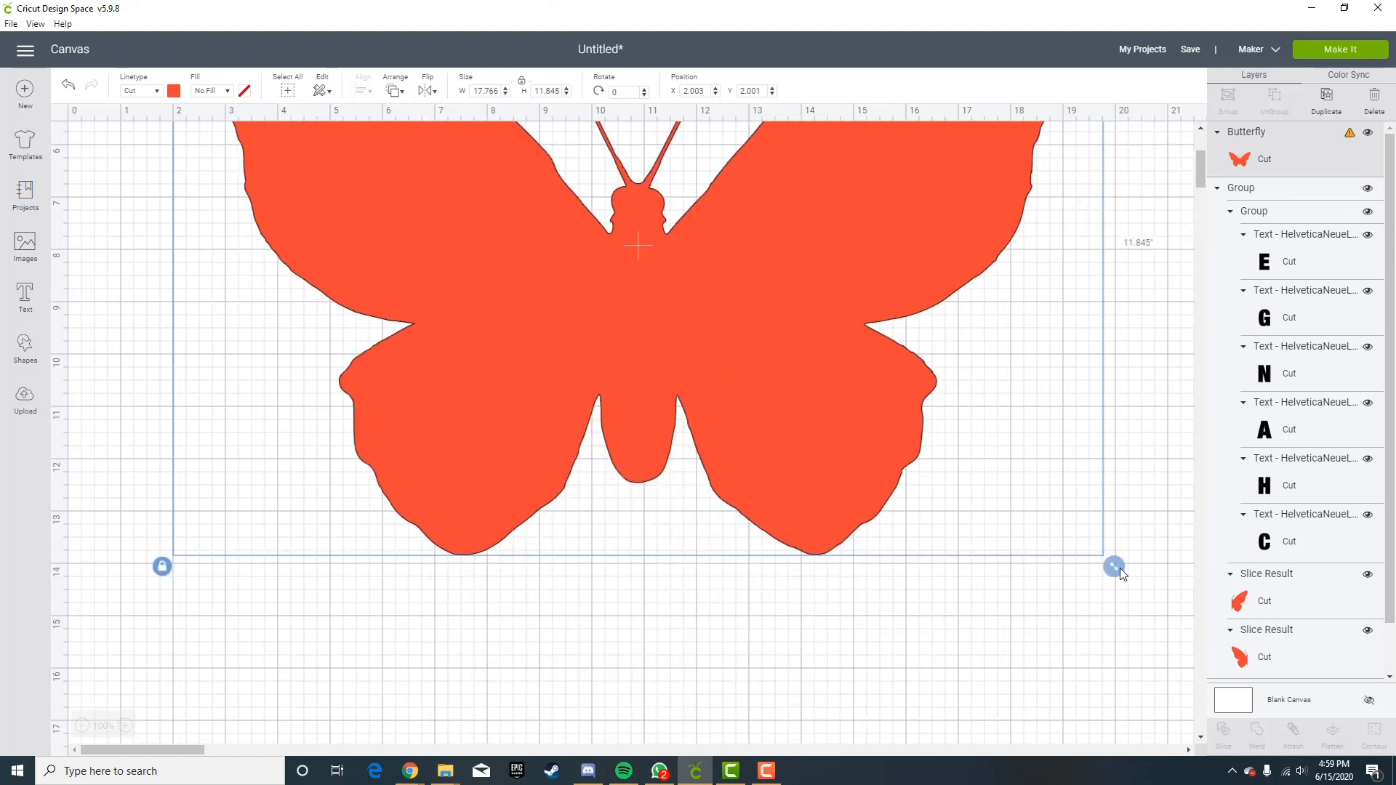
left_click_drag(1120, 568, 613, 232)
scroll(689, 355, "up", 5)
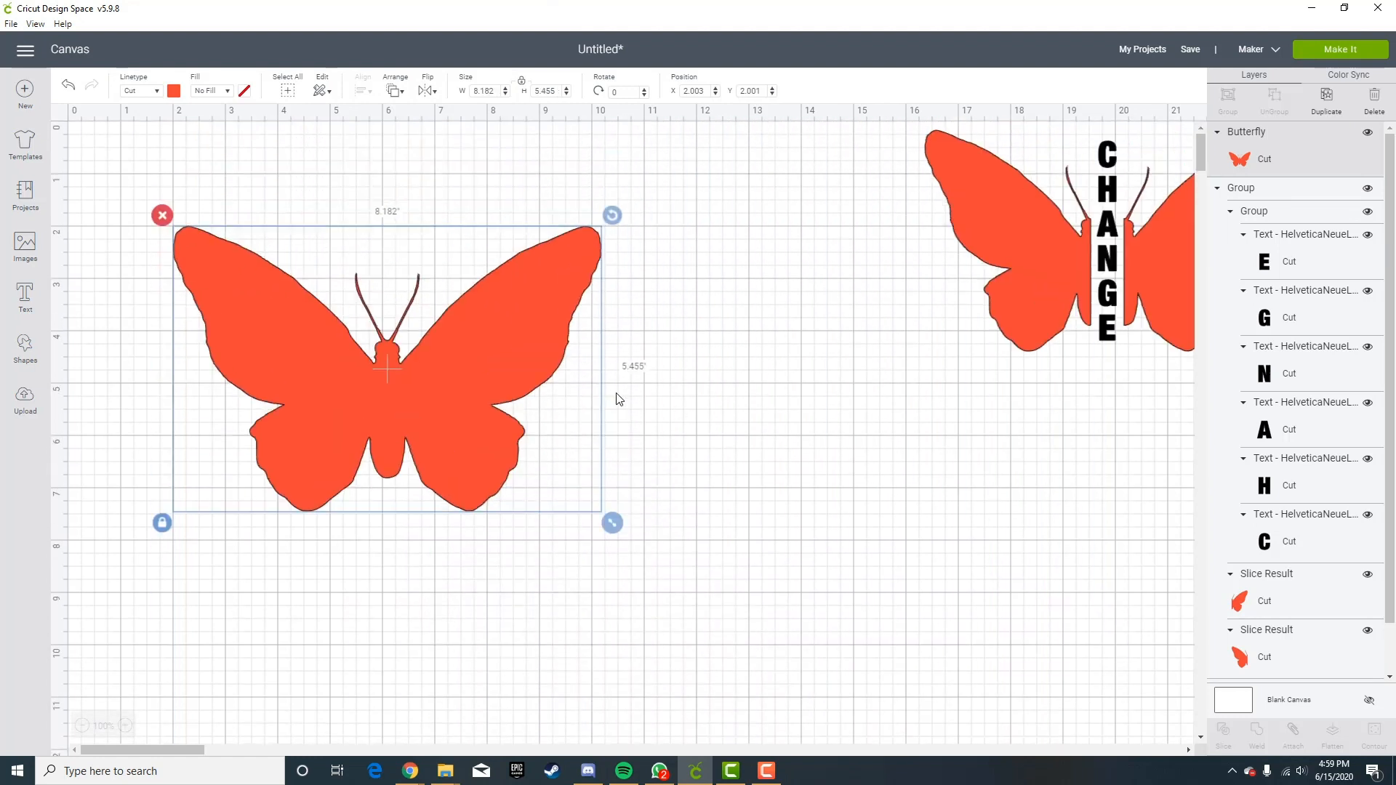
left_click_drag(456, 352, 679, 316)
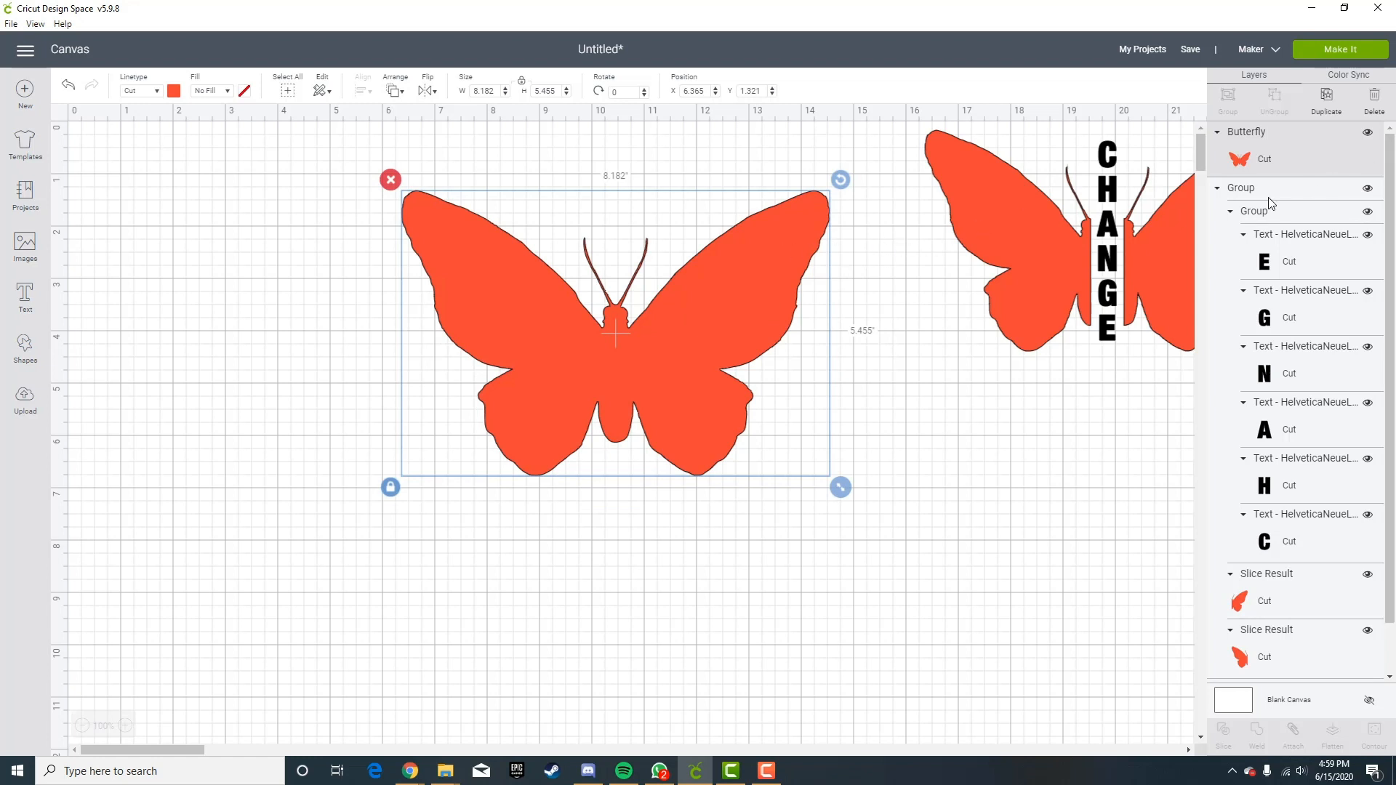
Collapse the CHANGE butterfly's group and its nested letter group in the layer list, leaving nothing selected.
left_click(1223, 194)
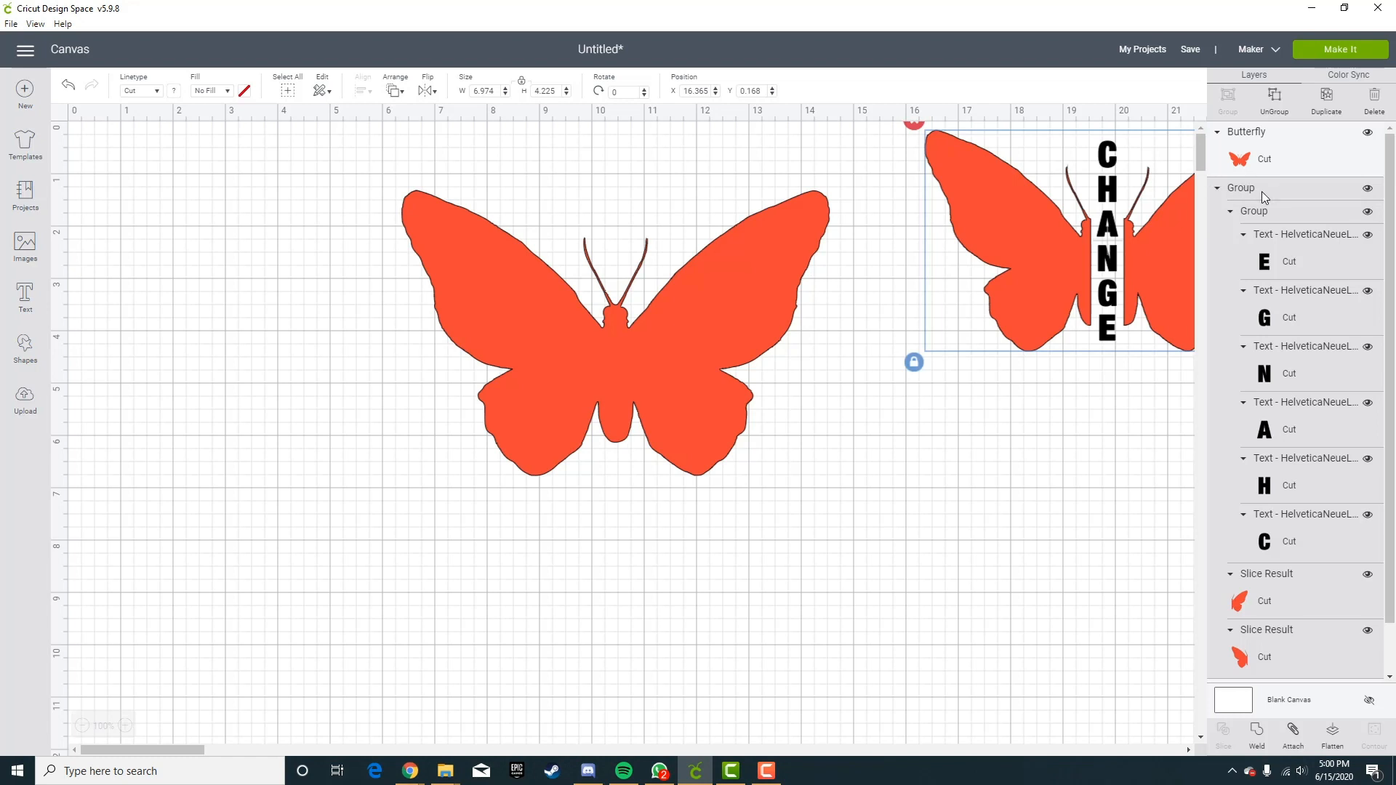
left_click(1231, 211)
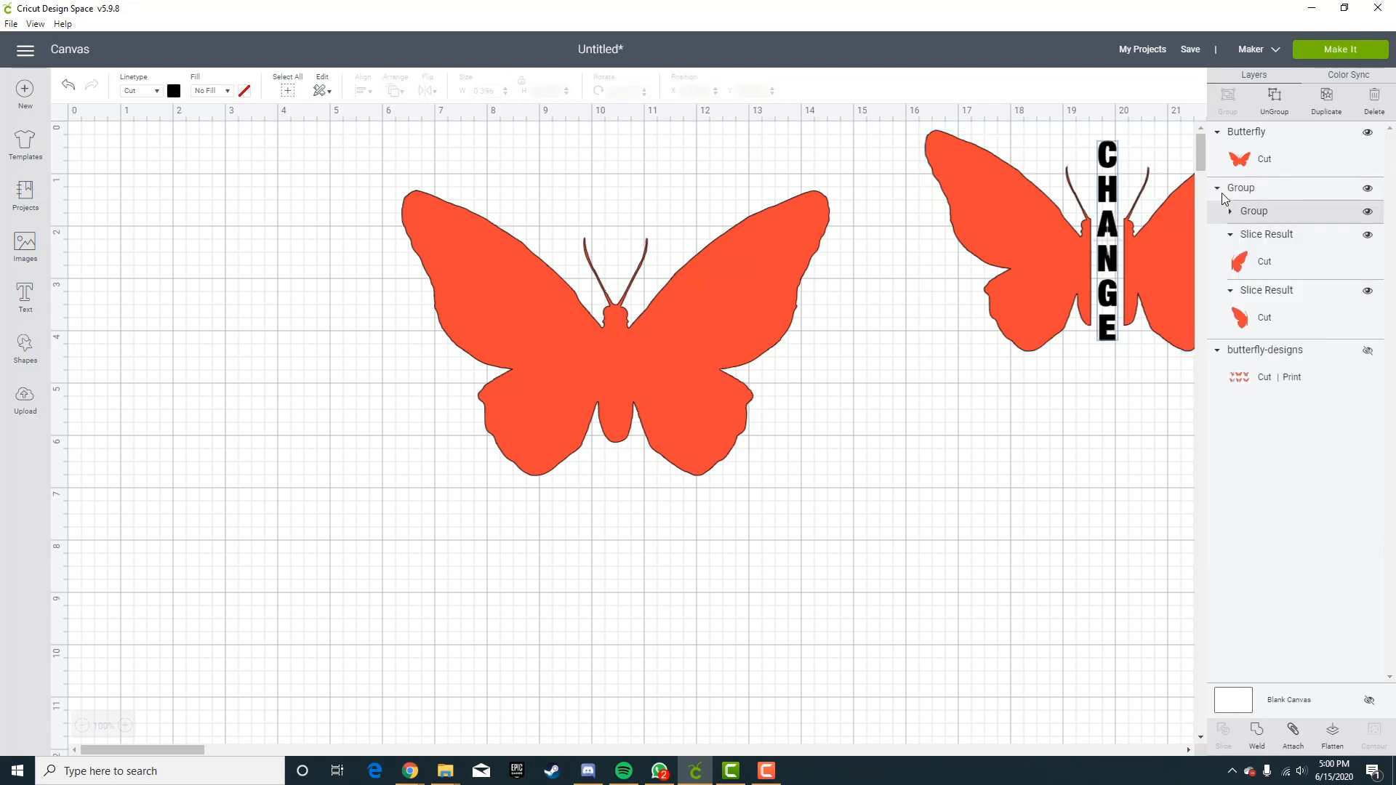
left_click(1217, 188)
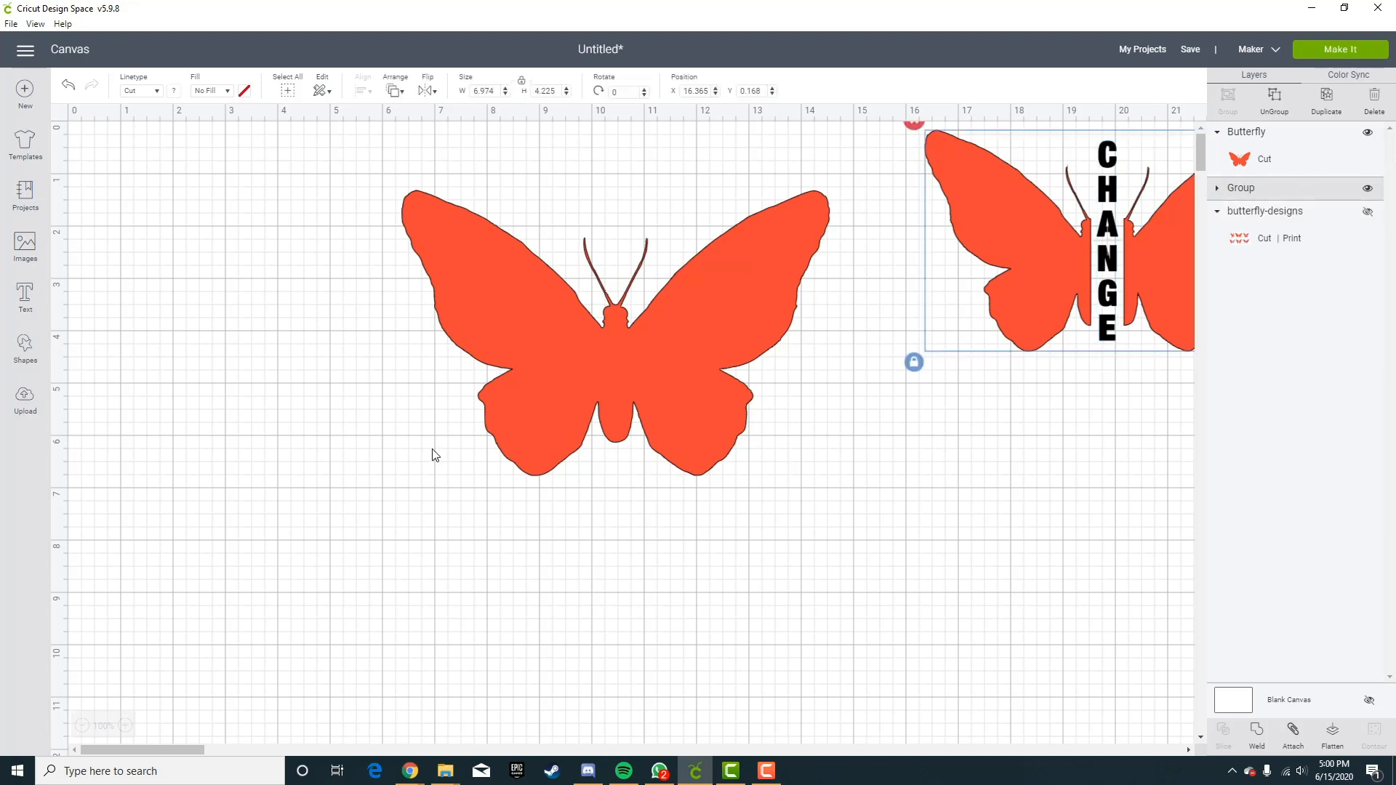
left_click(639, 356)
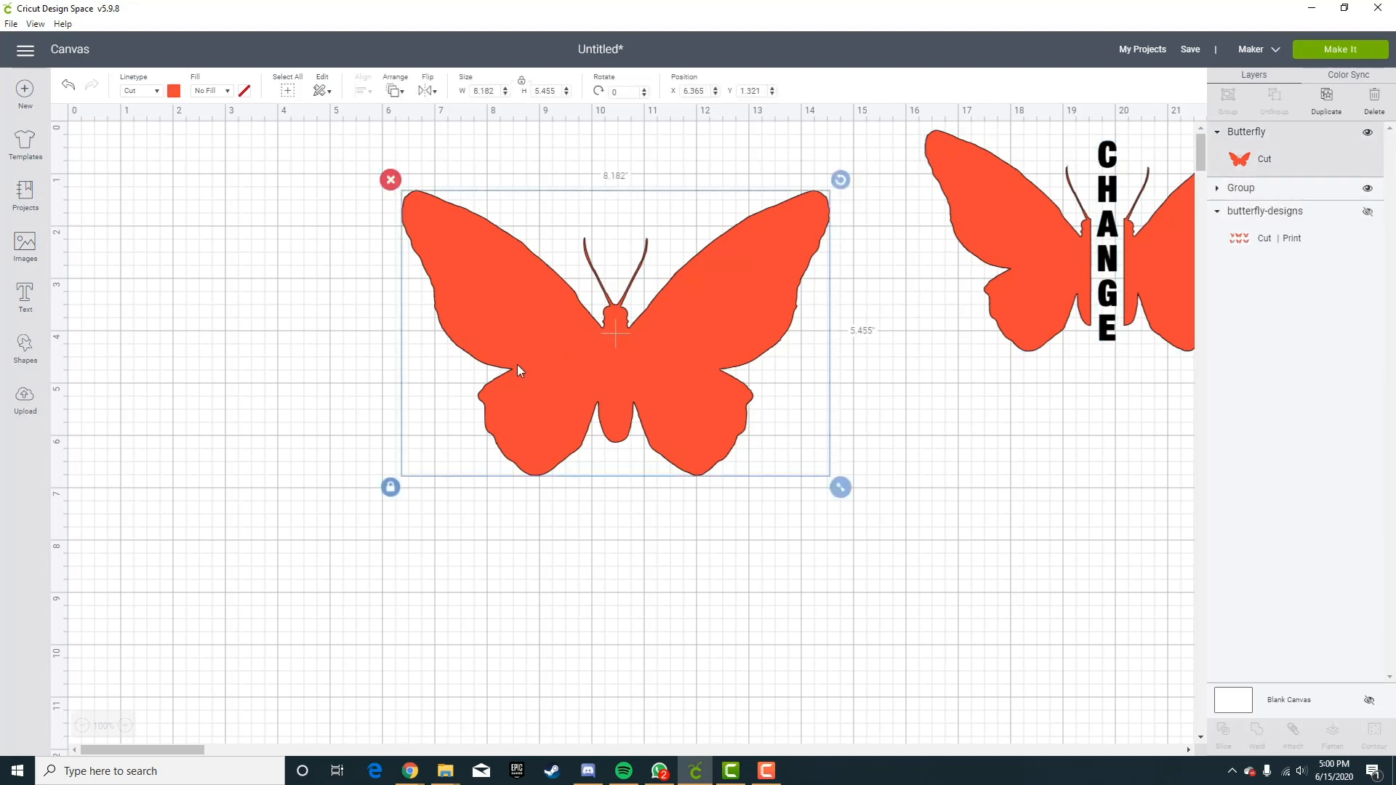
left_click(289, 350)
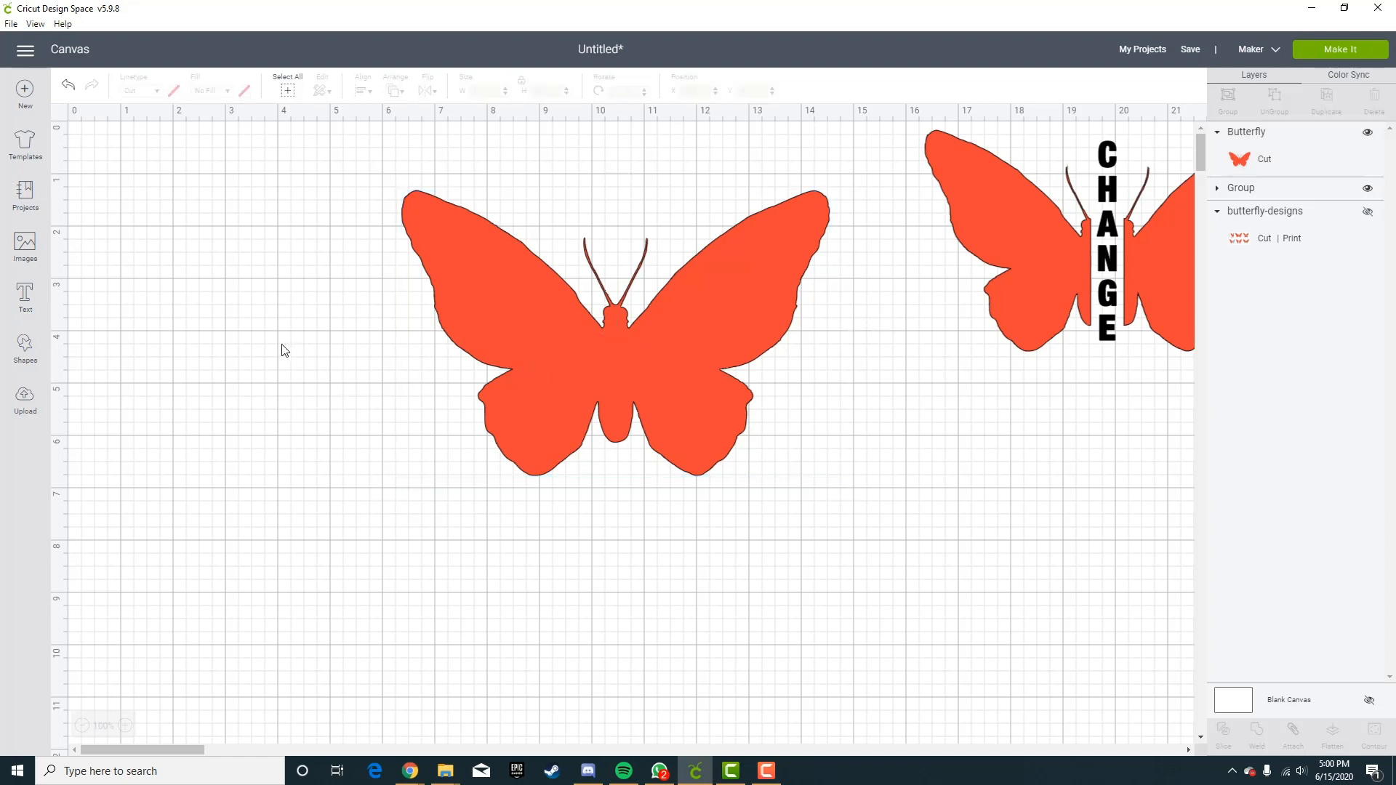
Insert a square, scale it to about 6.32 by 6.32 and place it over the lower wings at about X 7.28, Y 4.75.
left_click(10, 362)
left_click(76, 263)
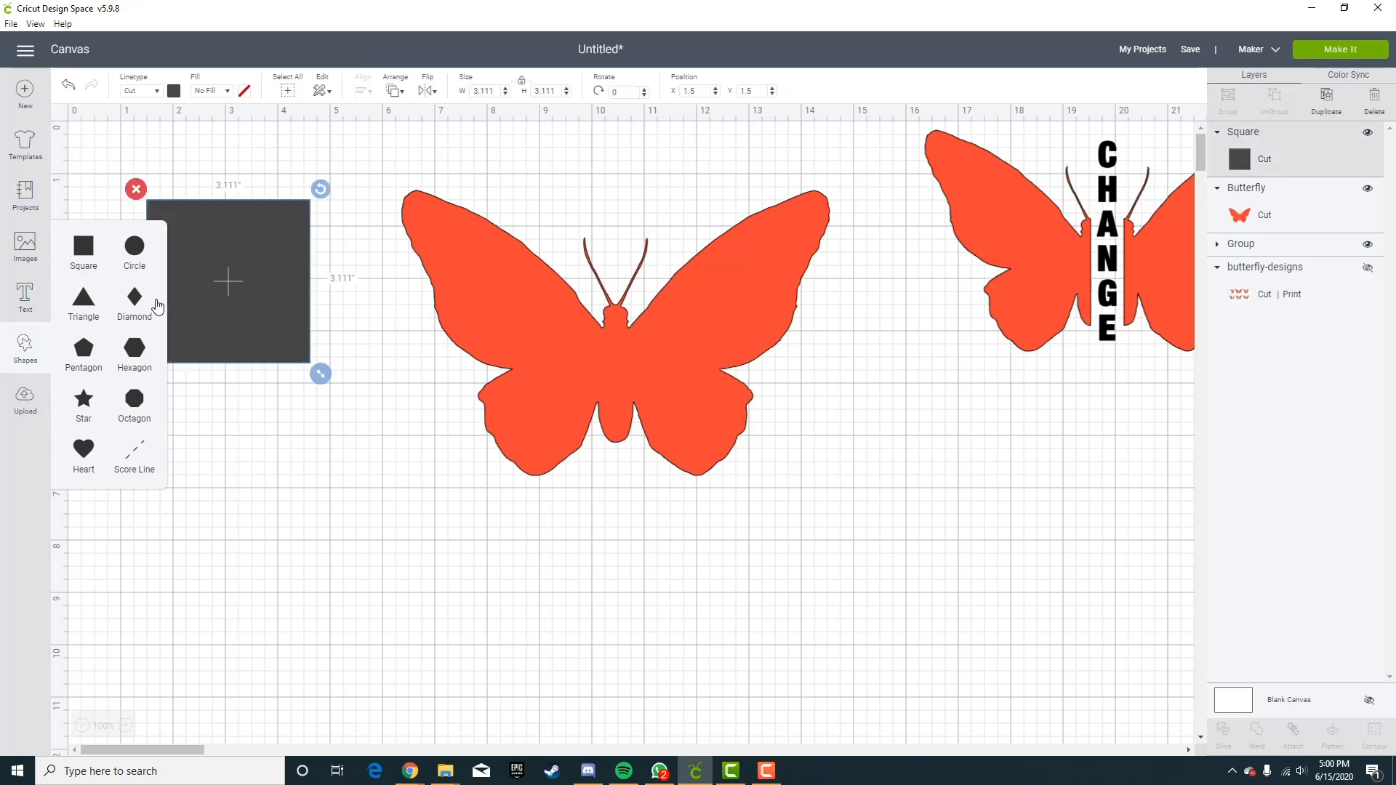
left_click_drag(276, 290, 578, 460)
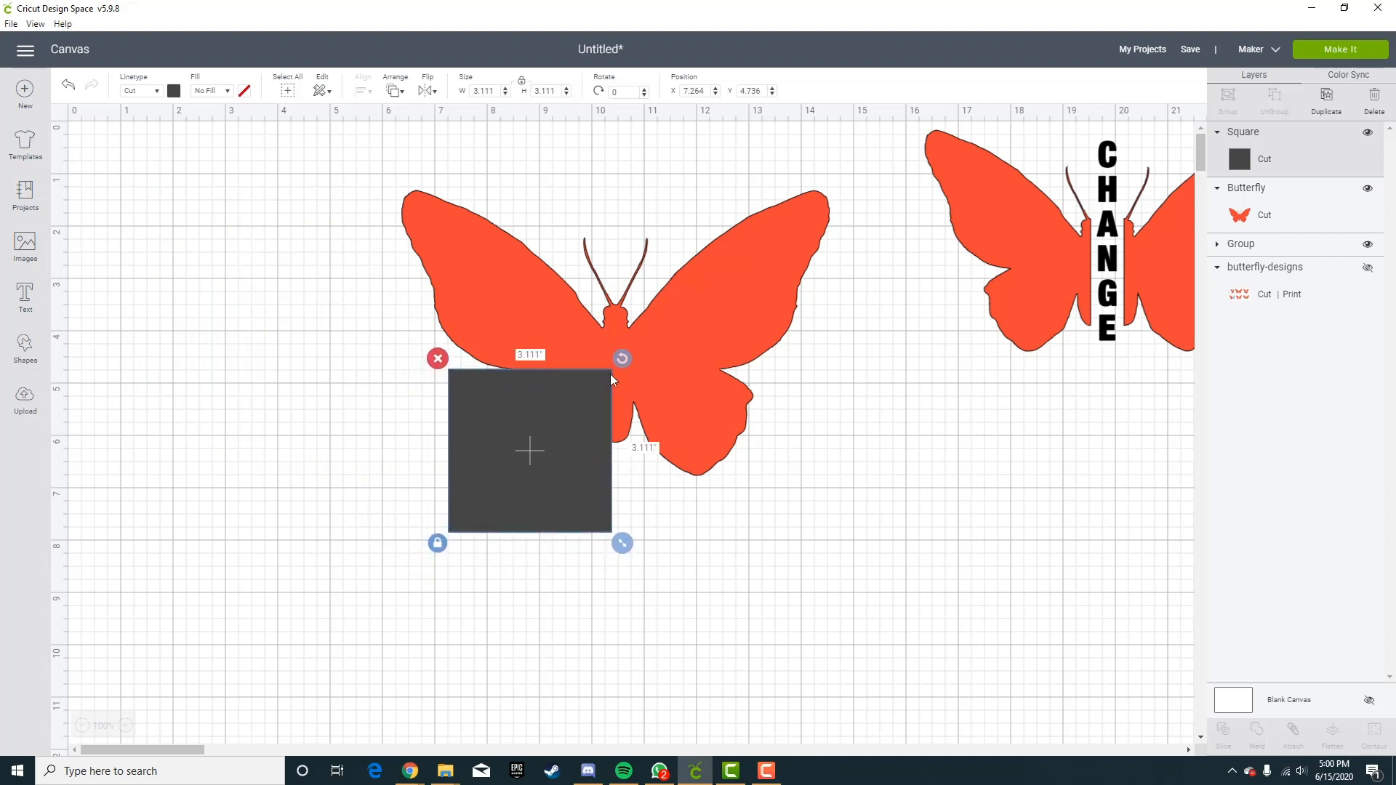
left_click_drag(534, 394, 535, 394)
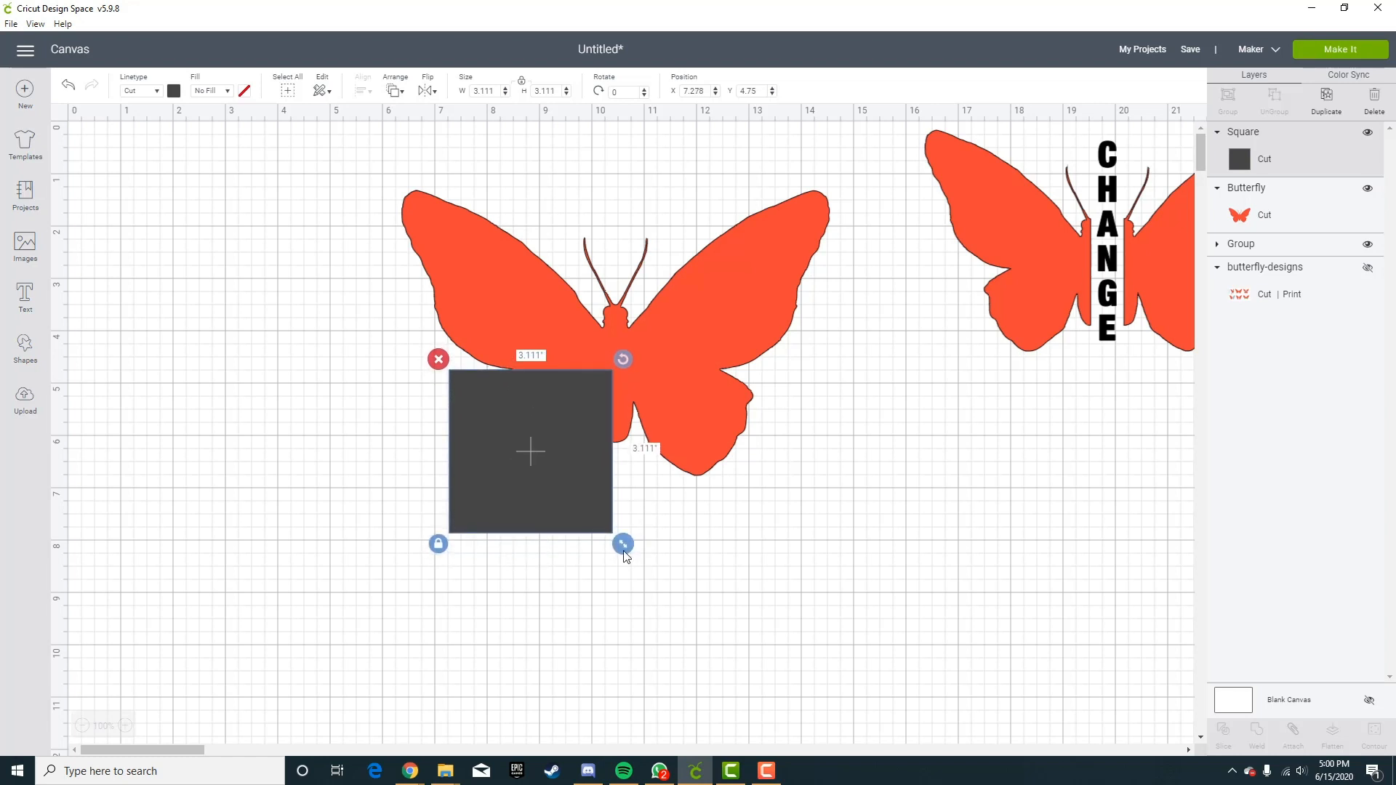
left_click_drag(623, 542, 794, 555)
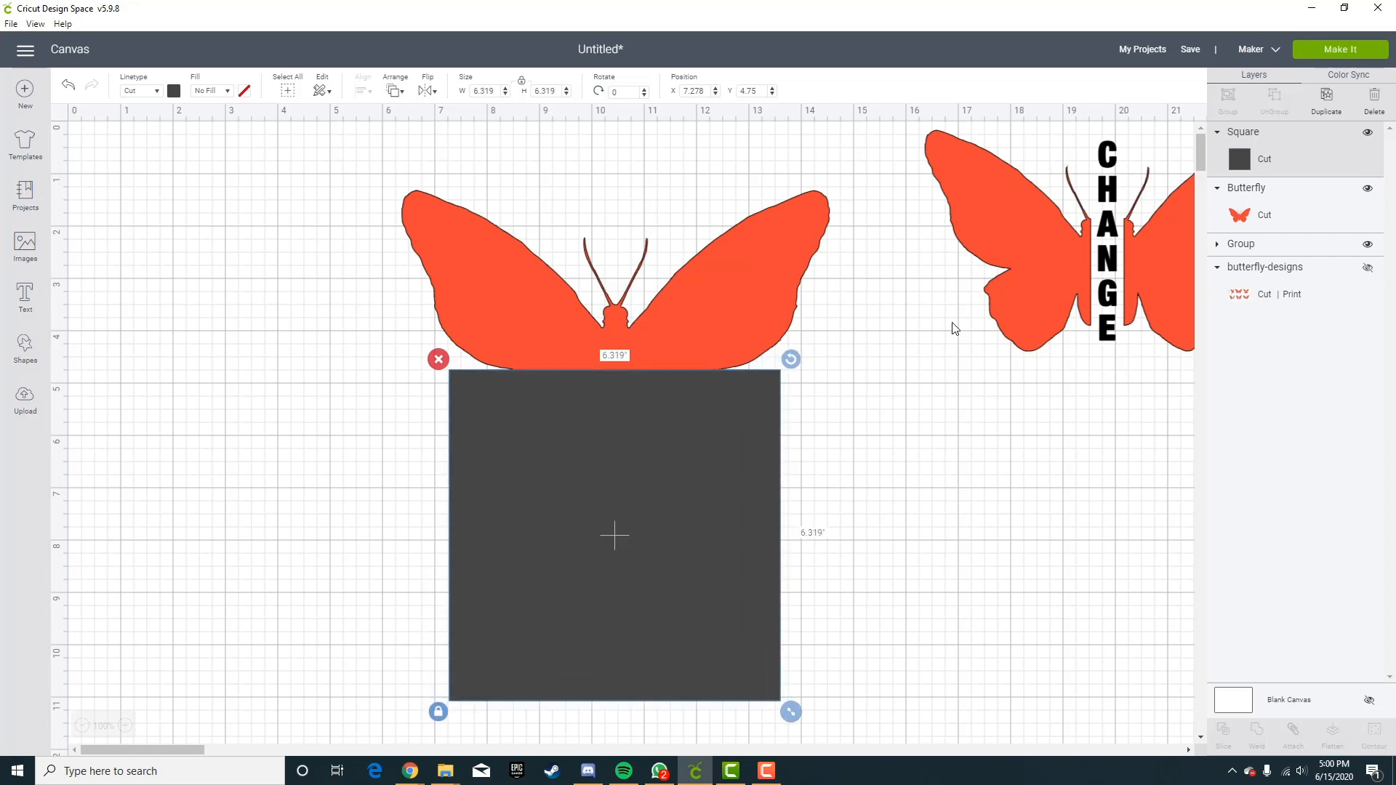
Slice the large butterfly with the square and delete the two dark slice results.
left_click(722, 317, "shift")
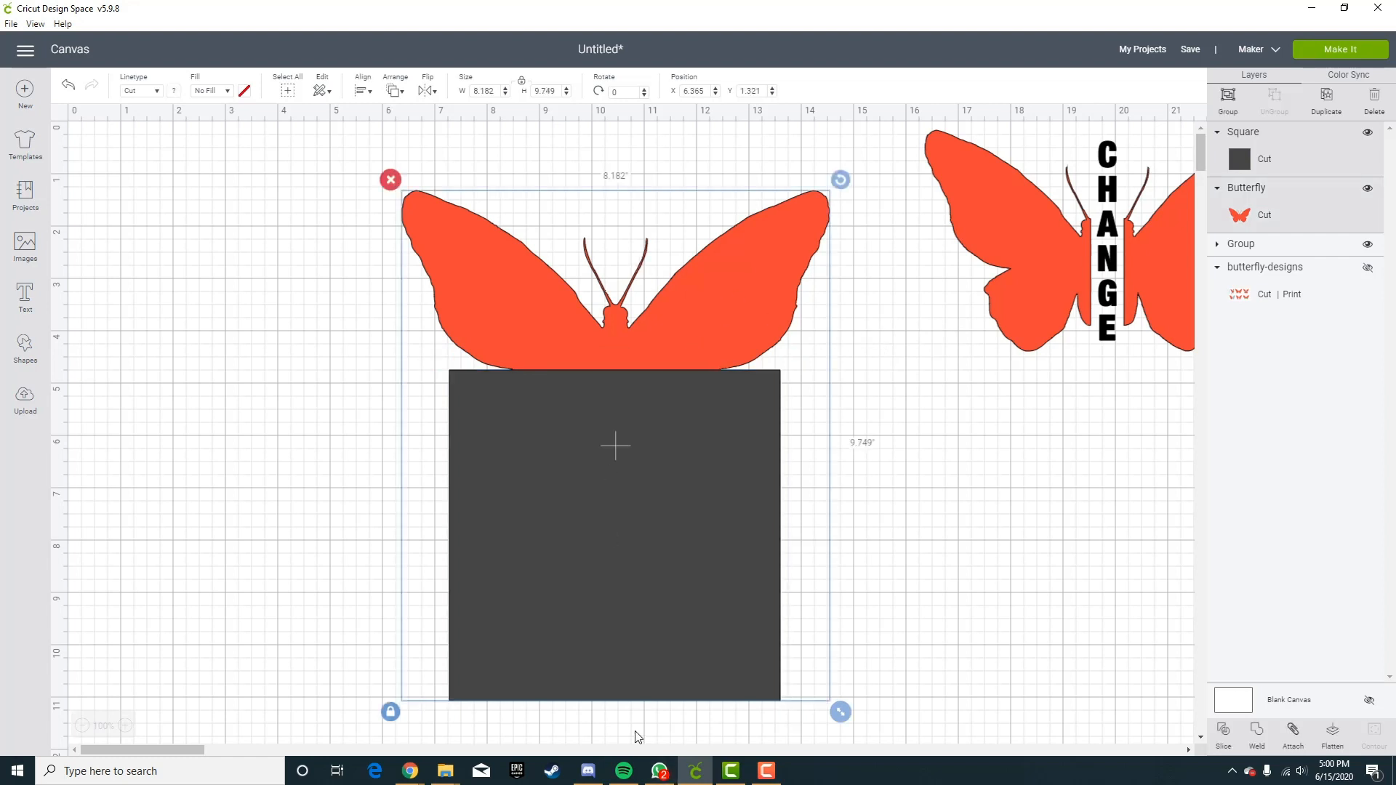
left_click(1225, 733)
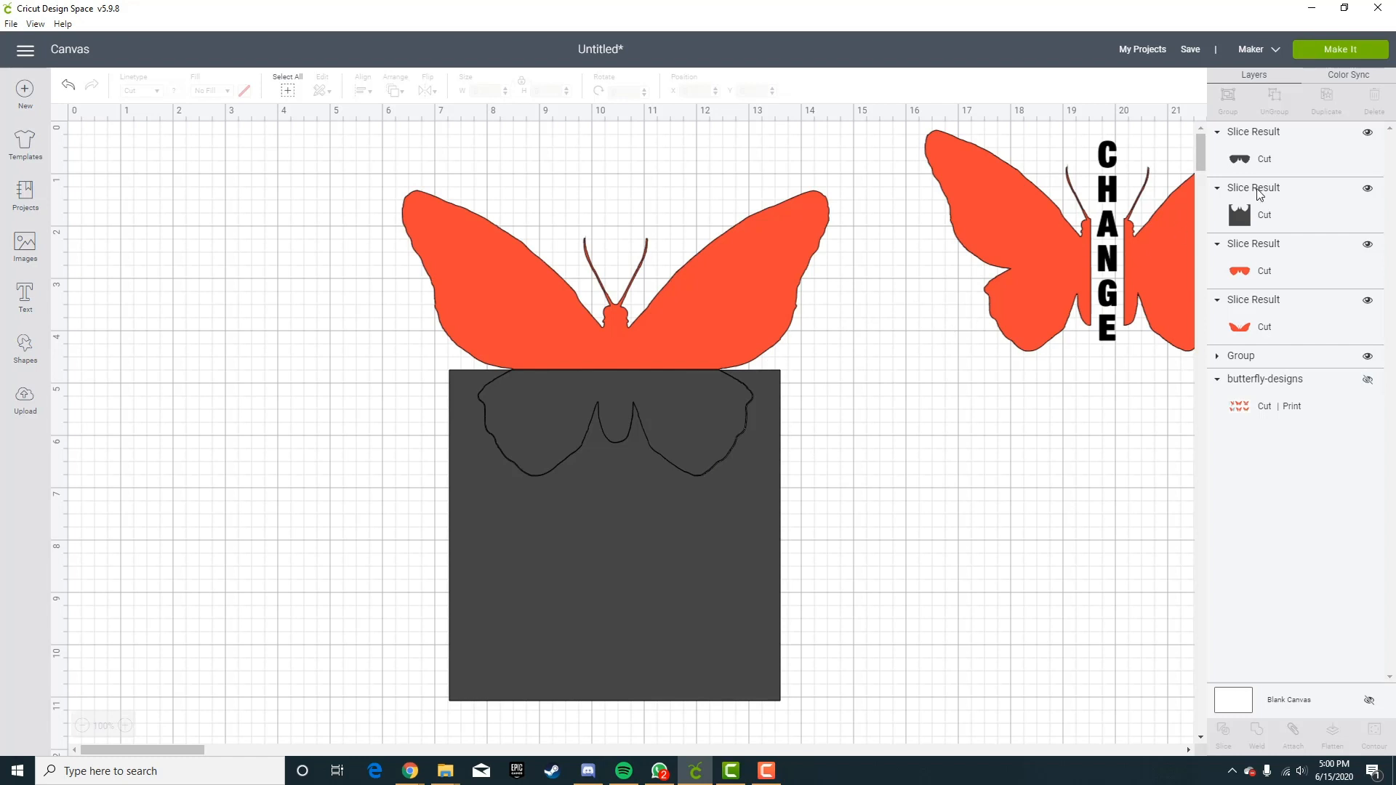
left_click(1302, 152)
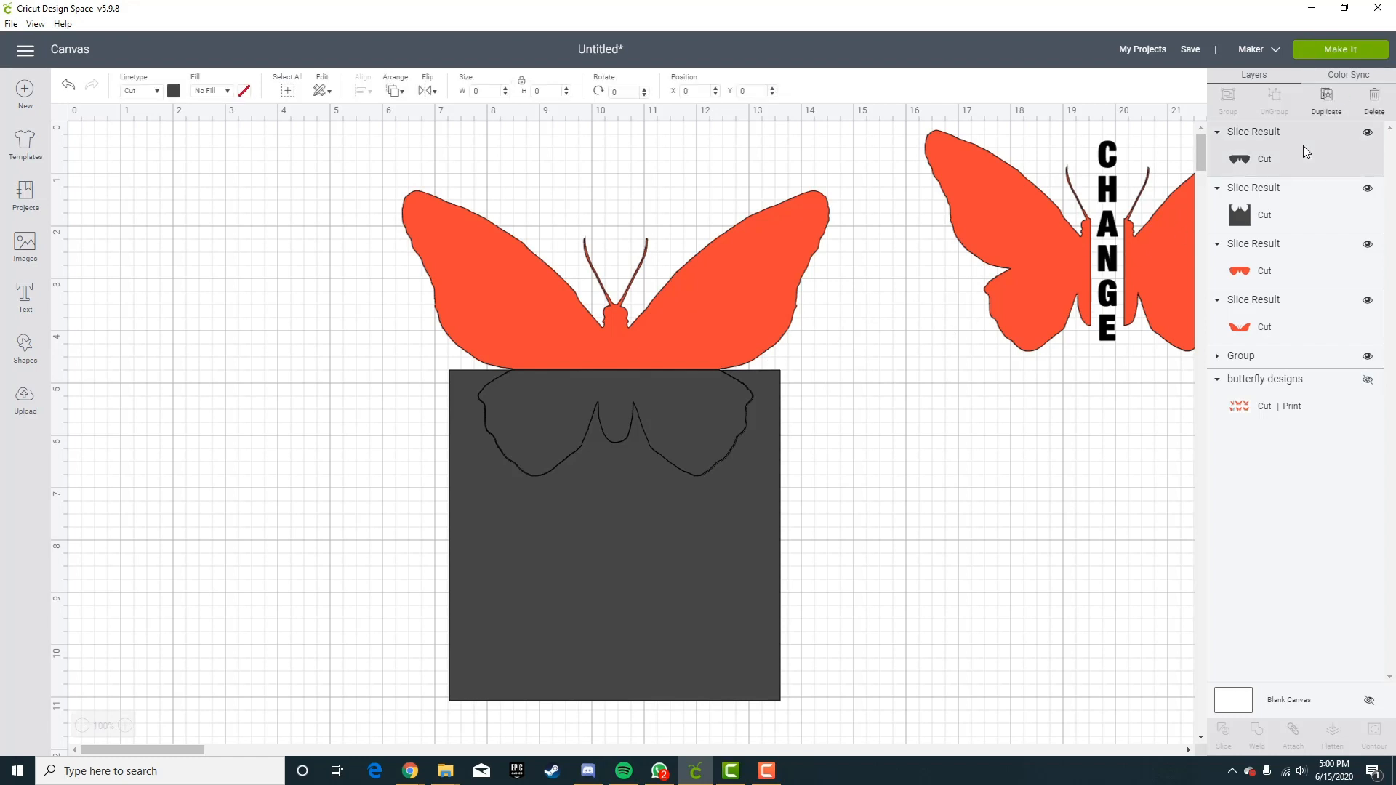
left_click(1302, 219, "shift")
left_click(1371, 100)
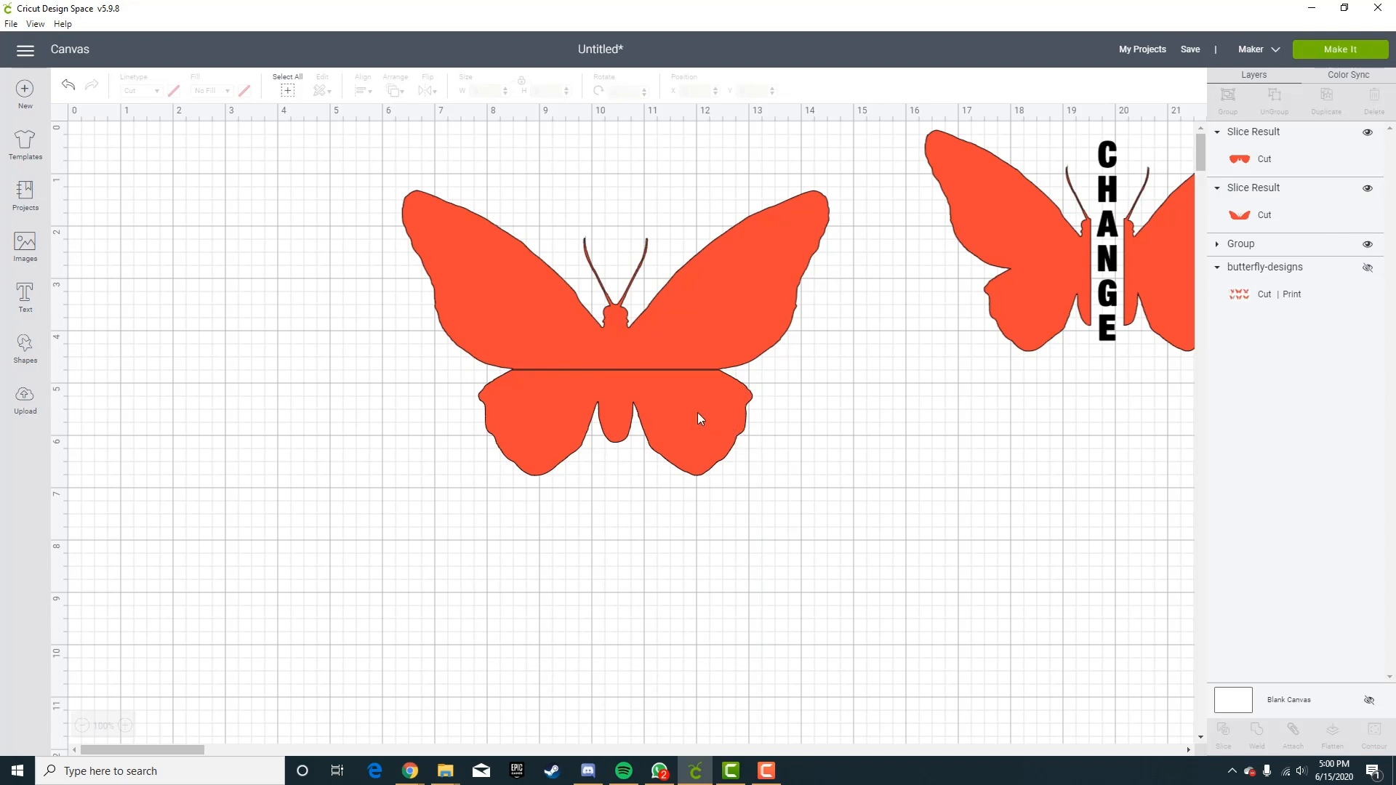
Move the lower wing piece down to about X 7.78, Y 5.64, opening a gap below the upper wings.
left_click_drag(684, 411, 724, 472)
left_click(866, 426)
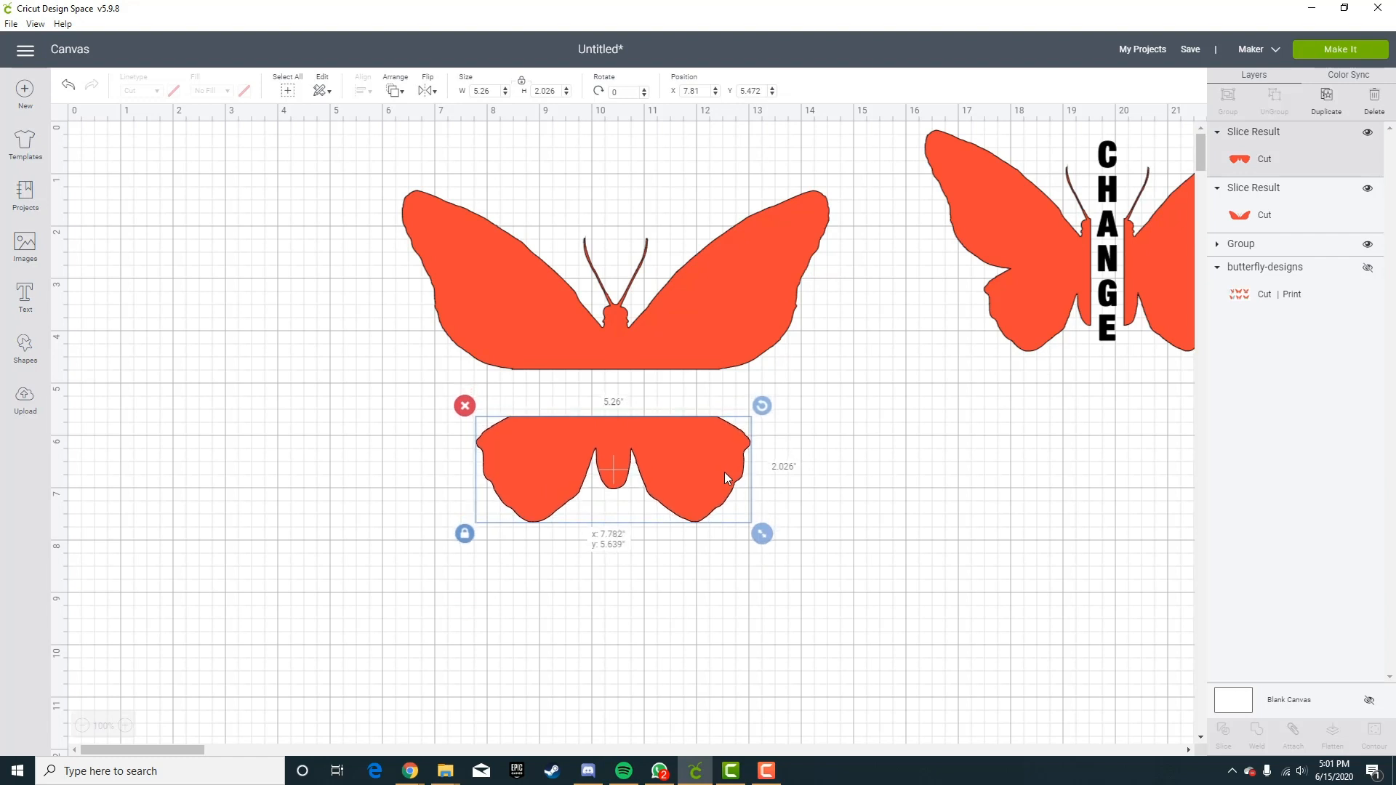
left_click(787, 476)
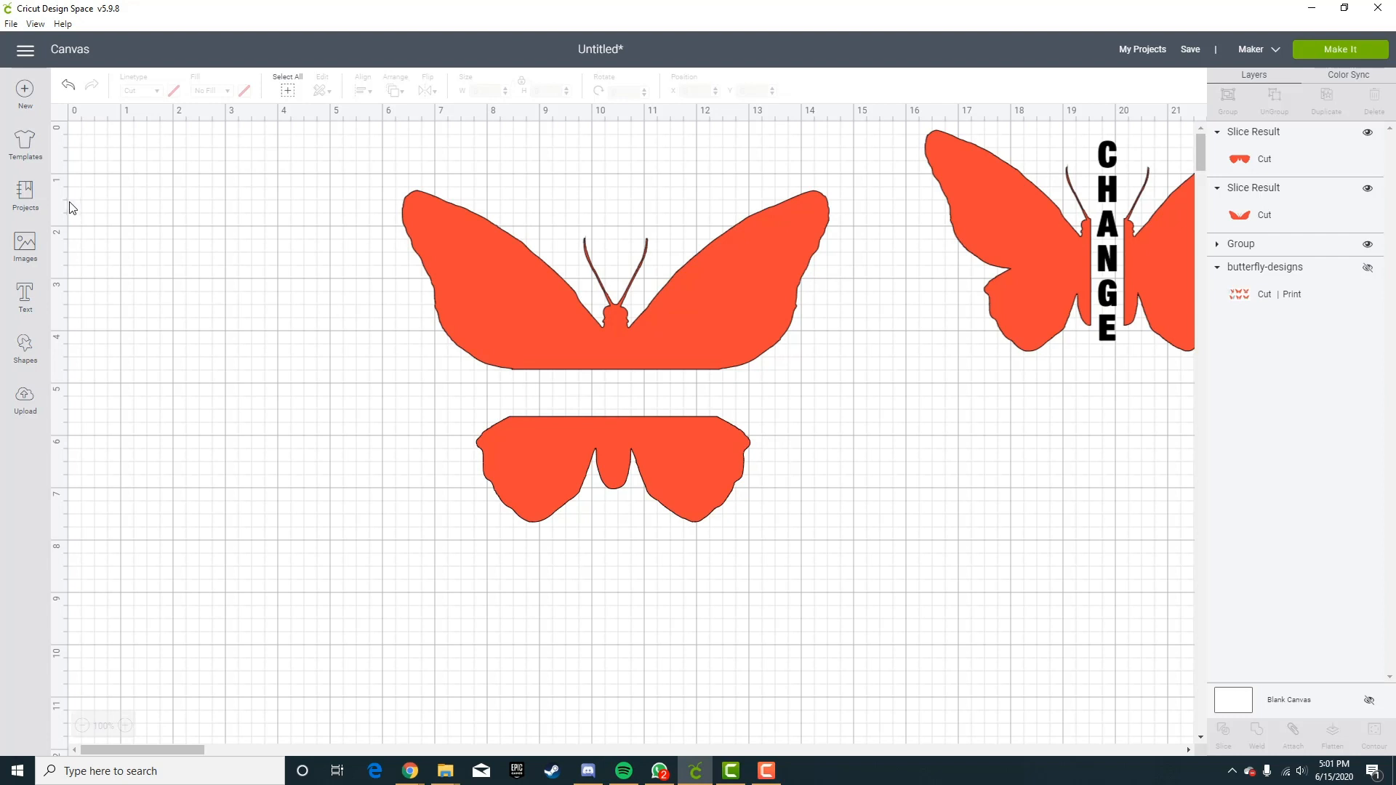
Add the text TRANSFORM to the canvas below the butterfly.
left_click(42, 291)
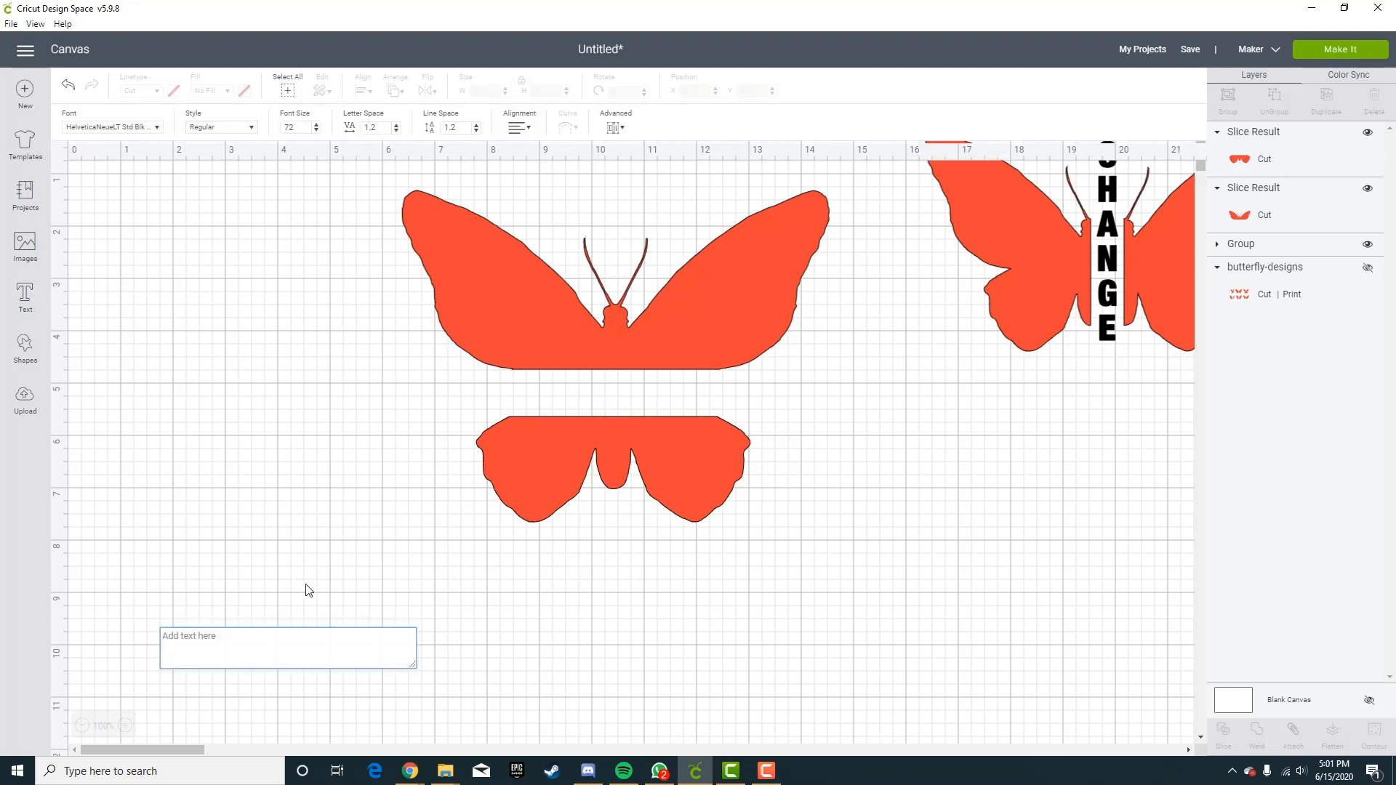
type("TRAND")
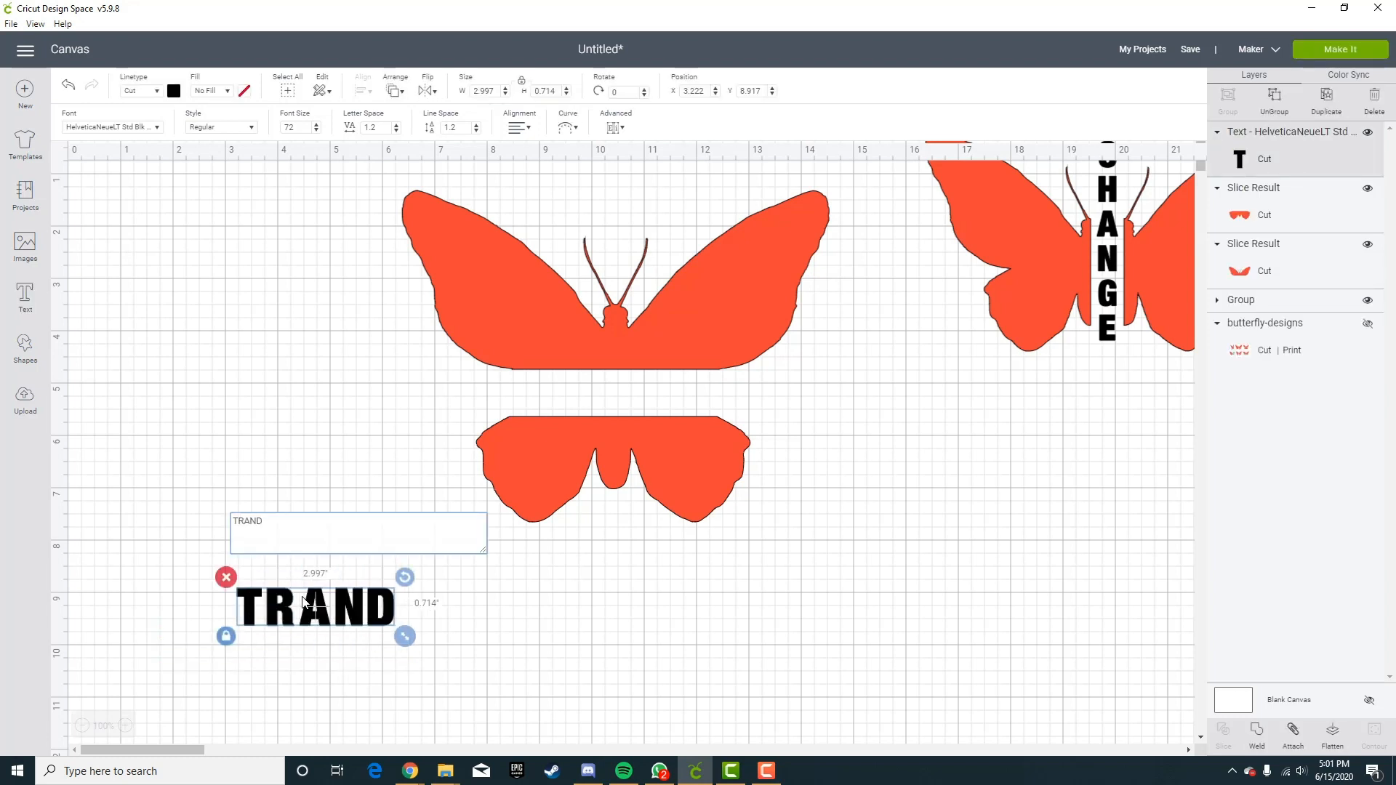
key("BackSpace")
type("SFORMED")
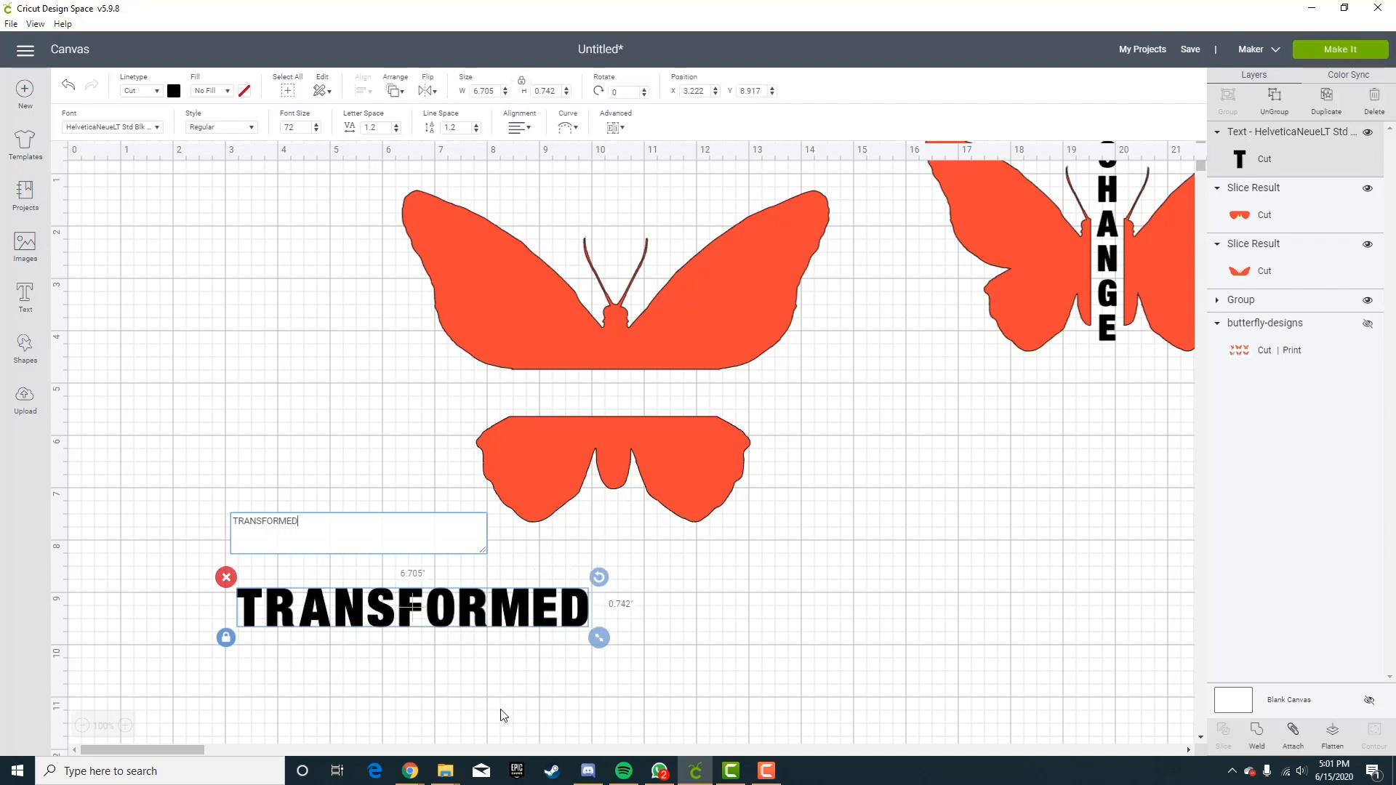
key("BackSpace")
key("BackSpace")
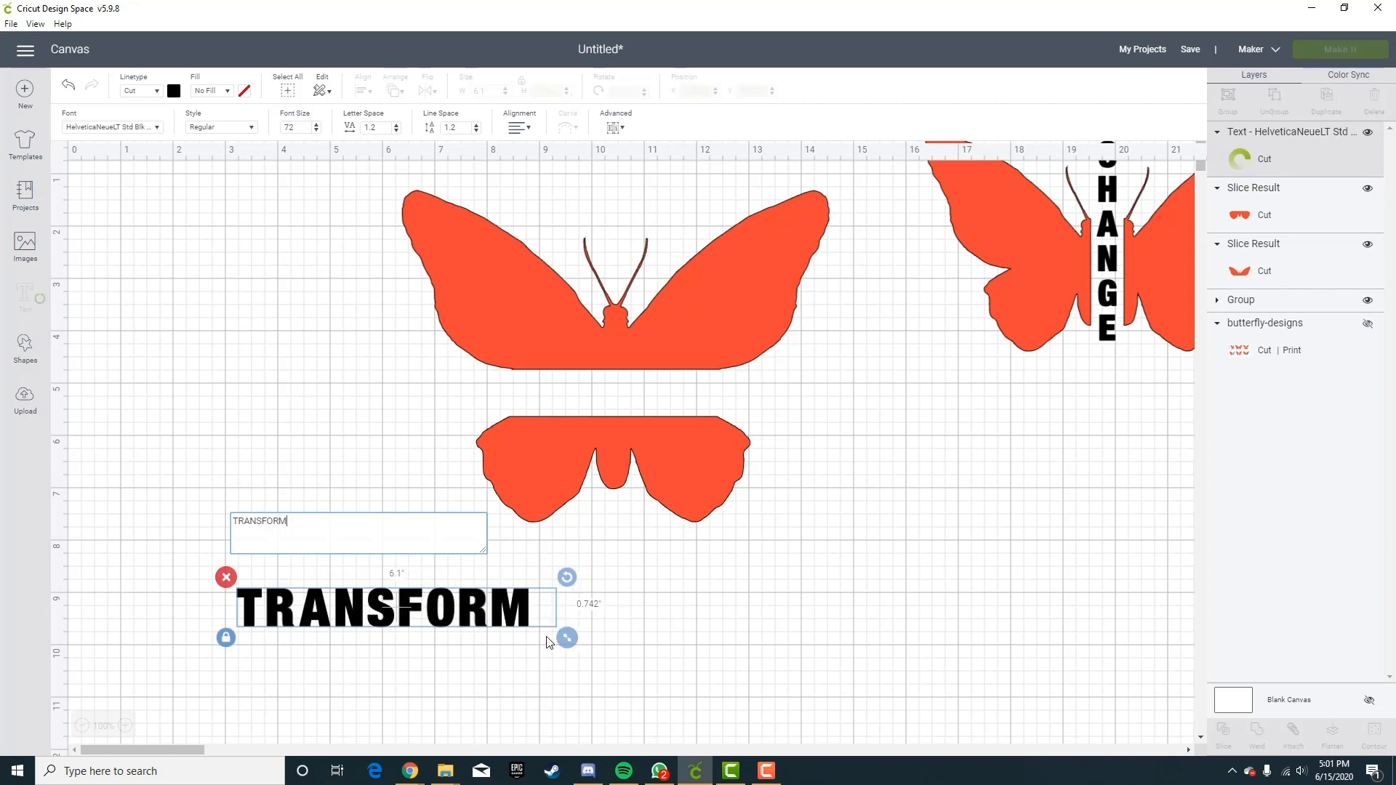
left_click(695, 657)
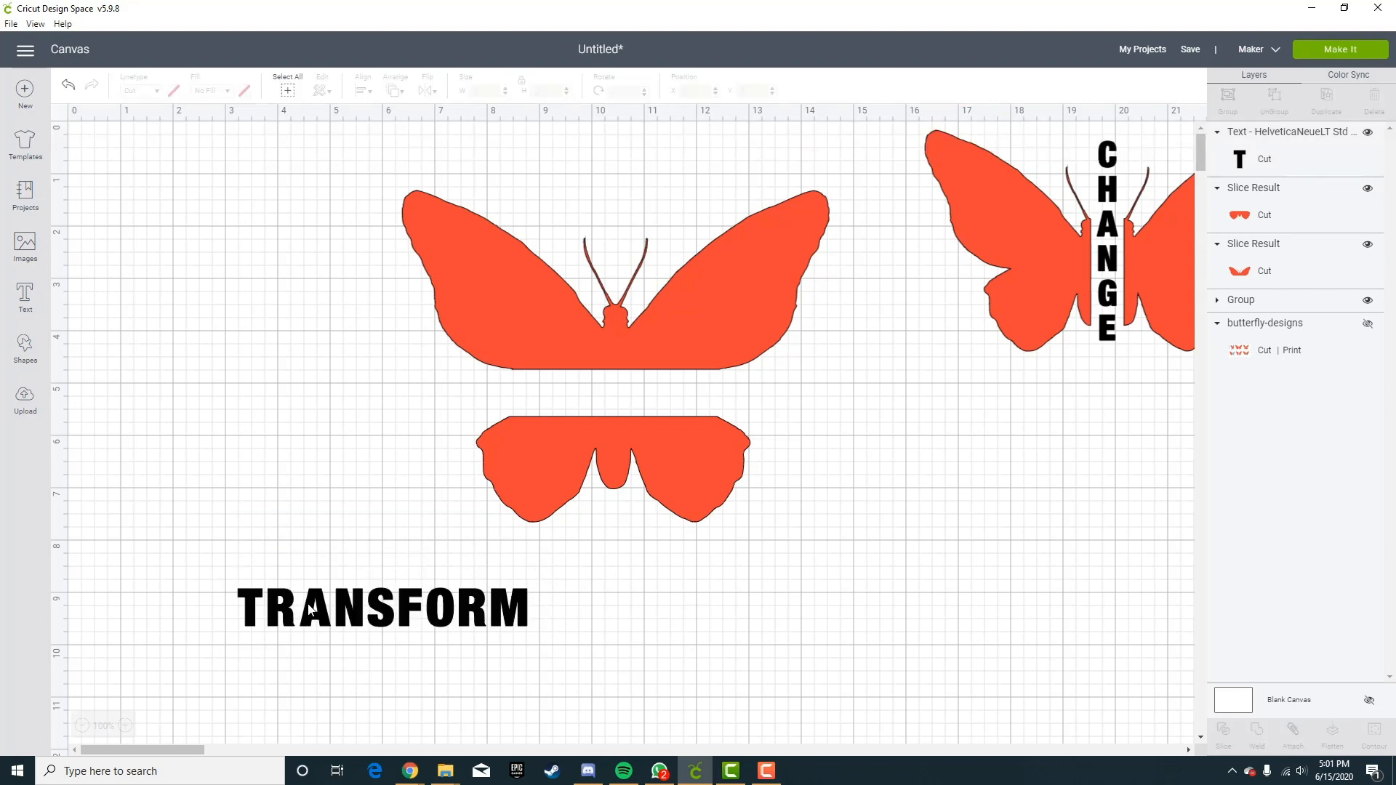
Move the TRANSFORM text into the gap between the wing halves, at about X 7.64, Y 4.83.
left_click_drag(460, 614, 615, 486)
left_click(445, 693)
left_click_drag(438, 615, 660, 407)
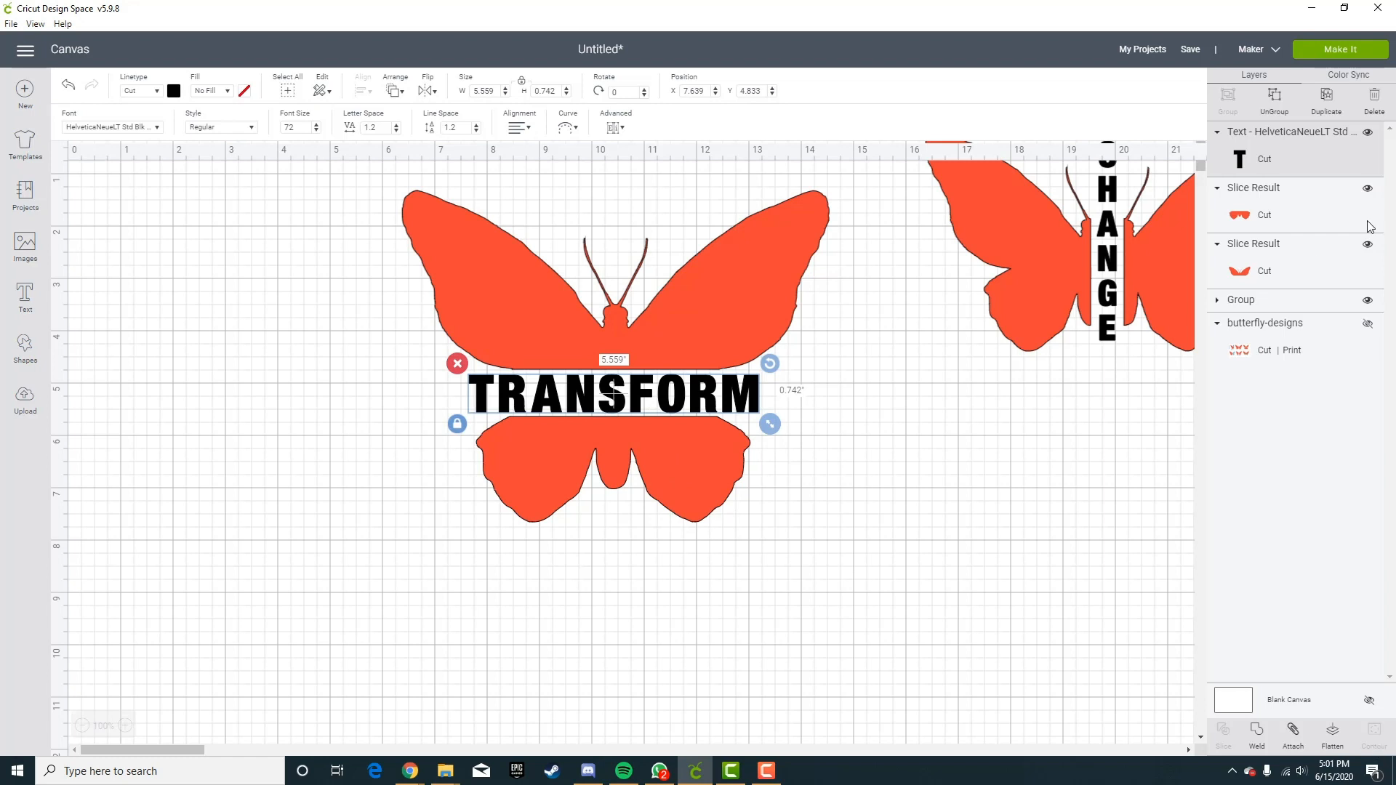
Show the butterfly-designs image, shift it to about X 5.2, Y 3.6 to check the wording of the horizontally split design, and hide it again.
left_click(1368, 324)
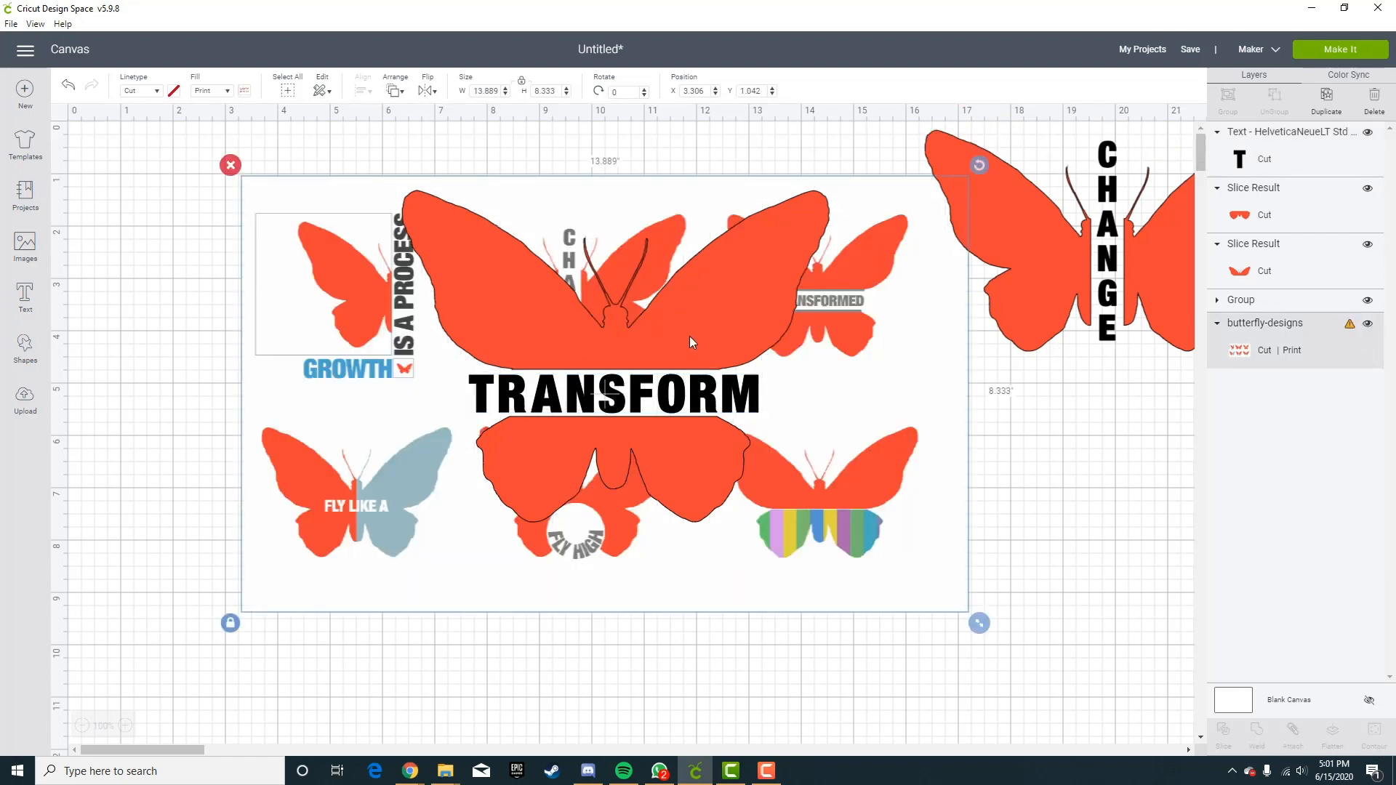
left_click_drag(900, 363, 1000, 495)
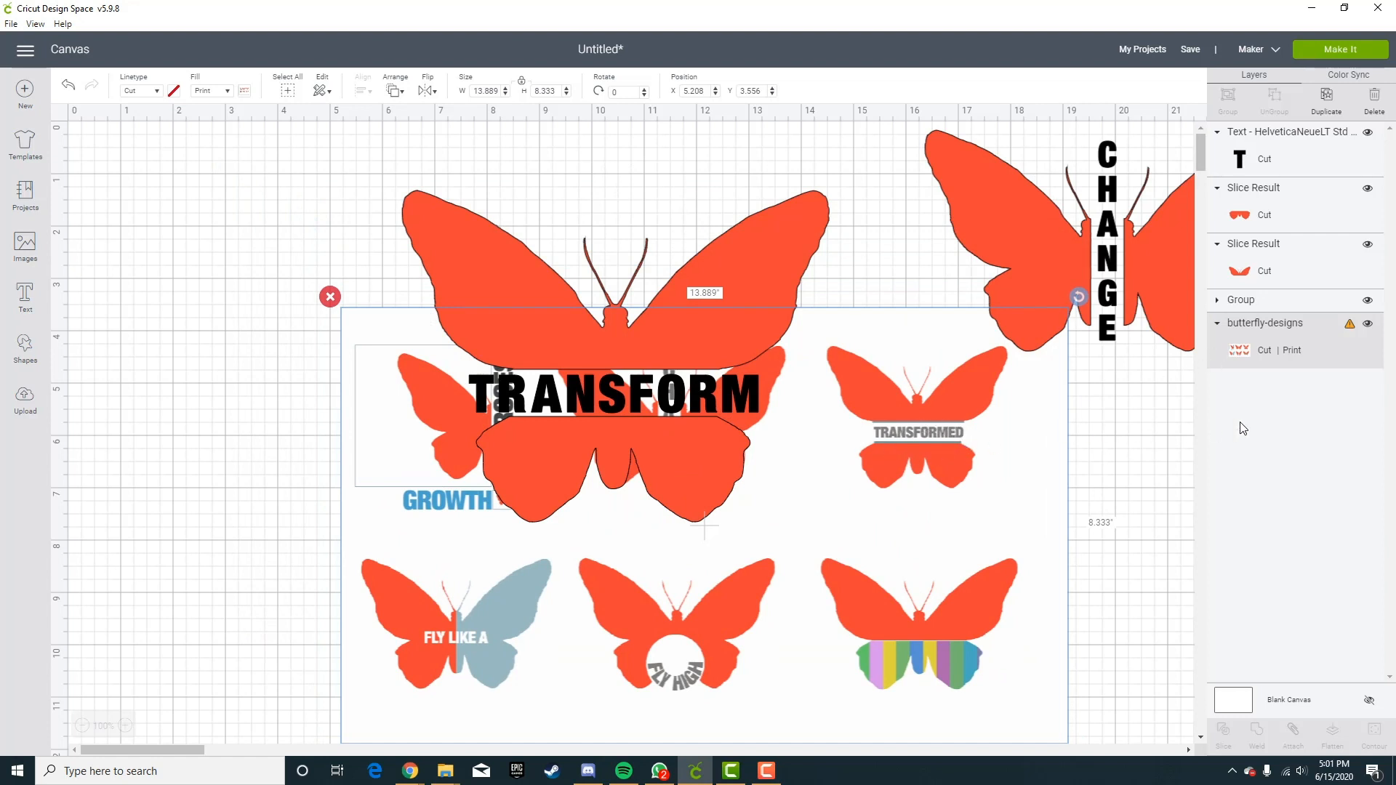
left_click(1368, 324)
Change the text between the wing halves to TRANSFORMED.
left_click(752, 398)
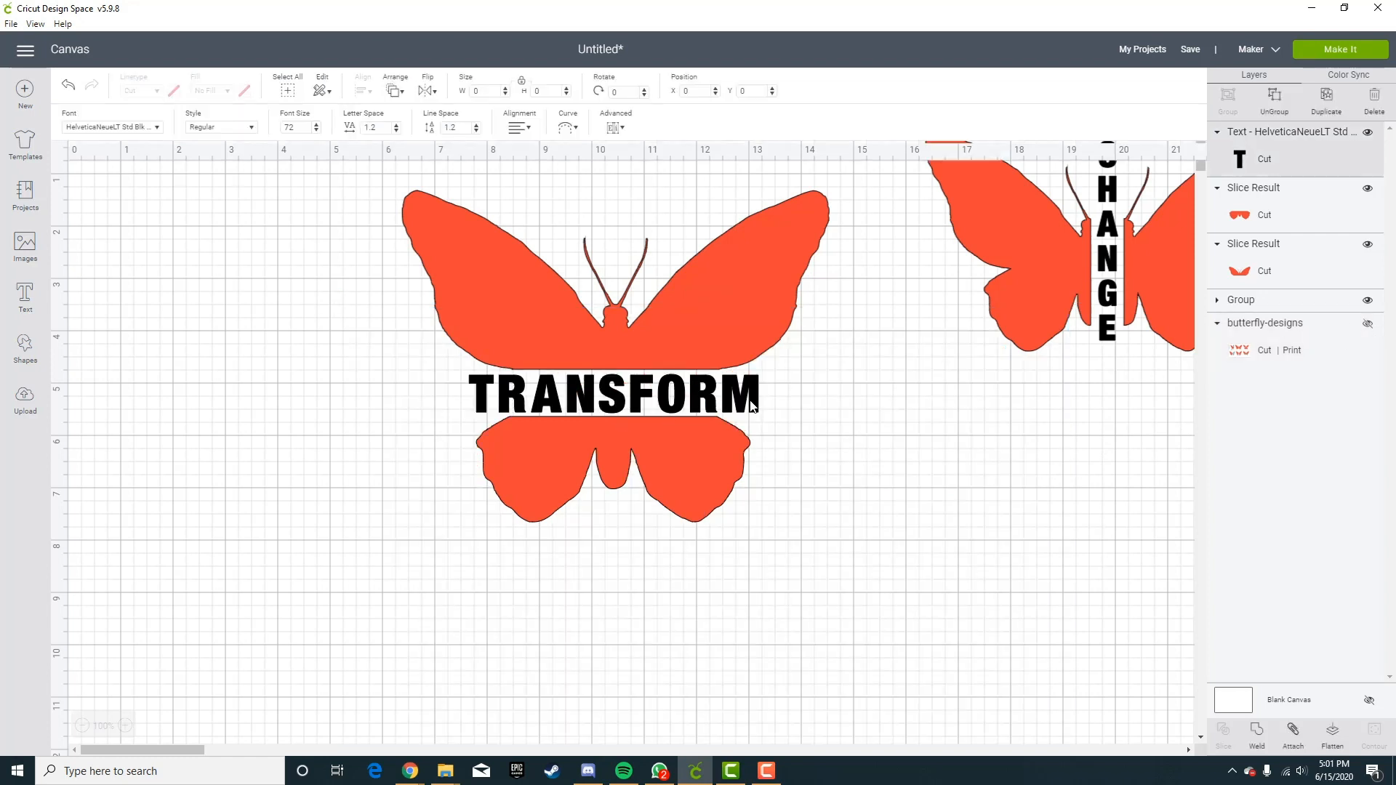
double_click(751, 399)
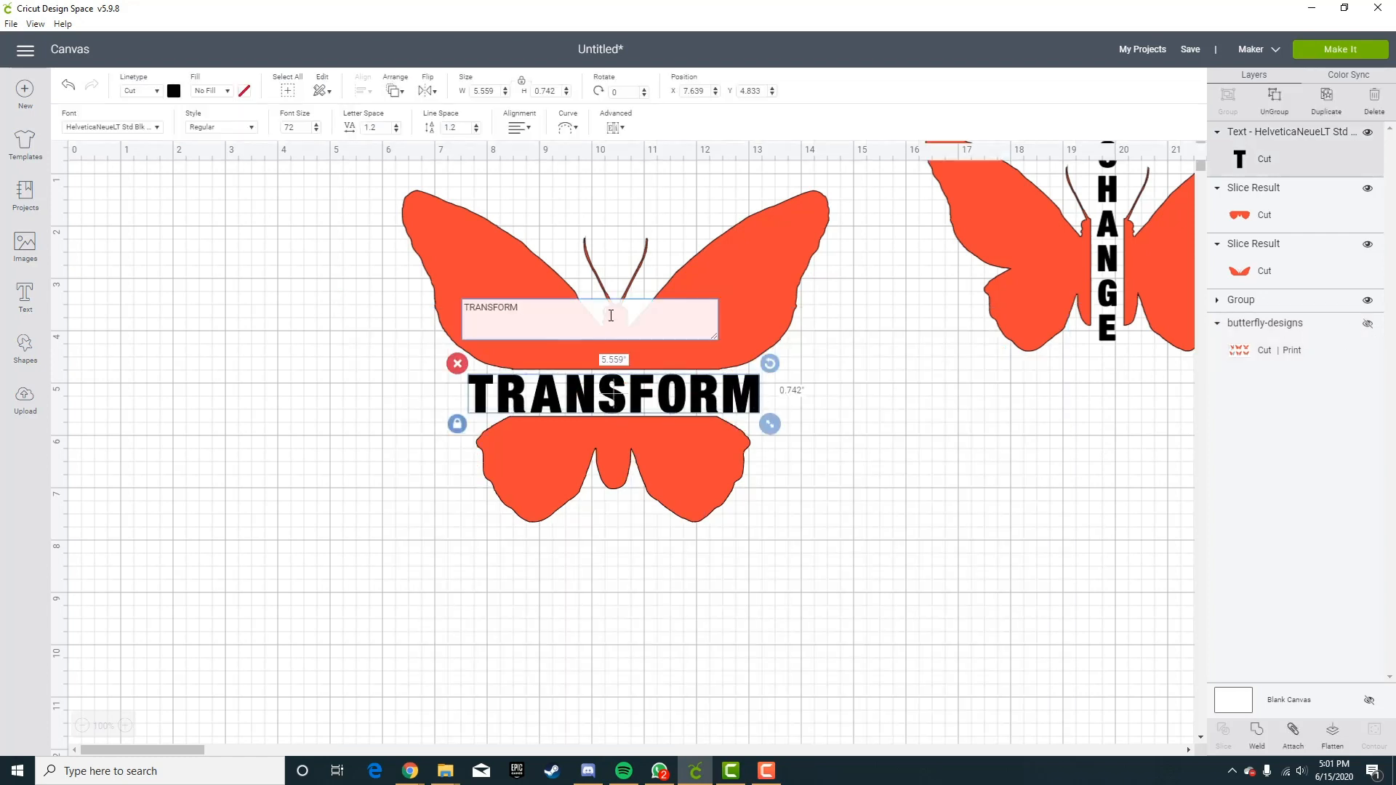
type("ED")
left_click(988, 461)
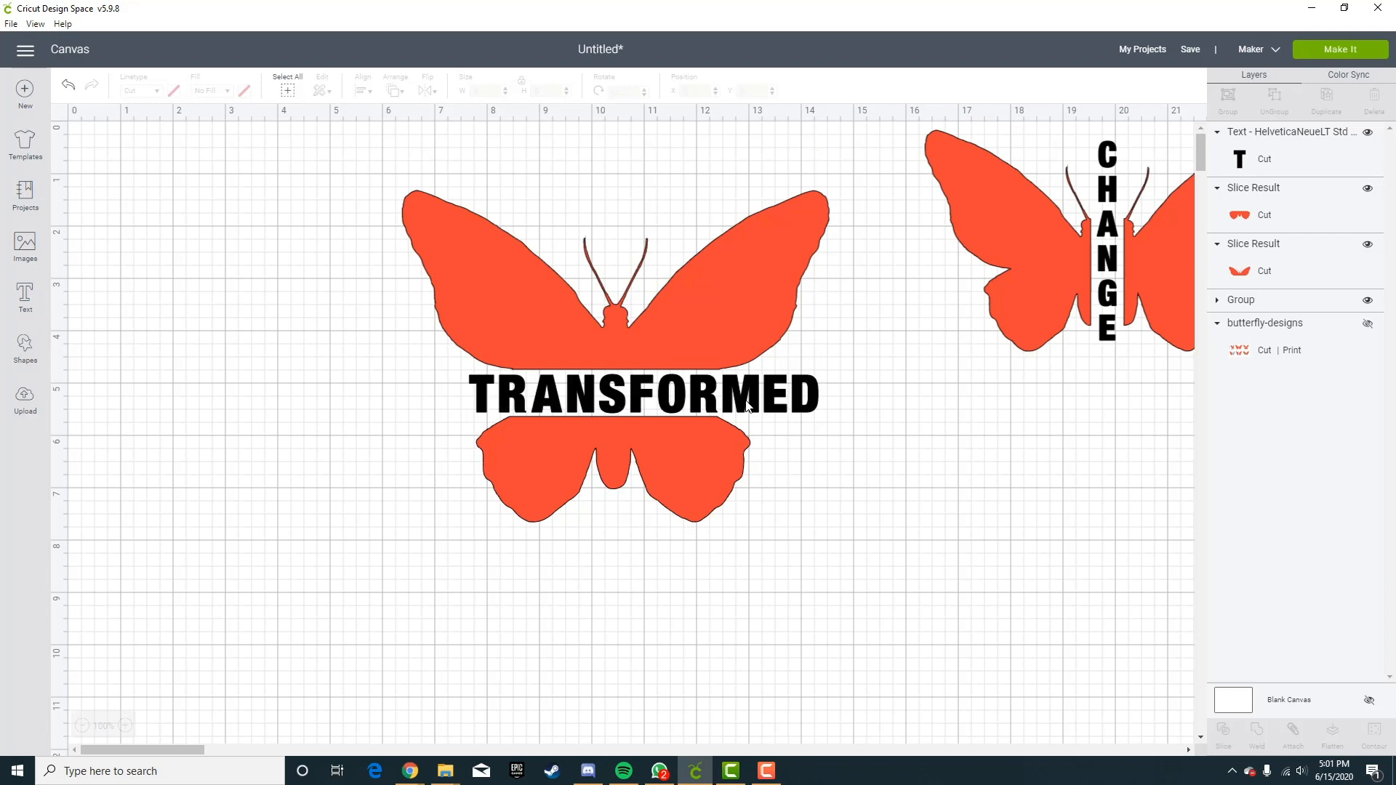
Scale the TRANSFORMED text down to about 5.54 by 0.61 and reposition it in the wing gap at about X 7.63, Y 4.86.
left_click_drag(749, 406, 725, 406)
left_click(907, 398)
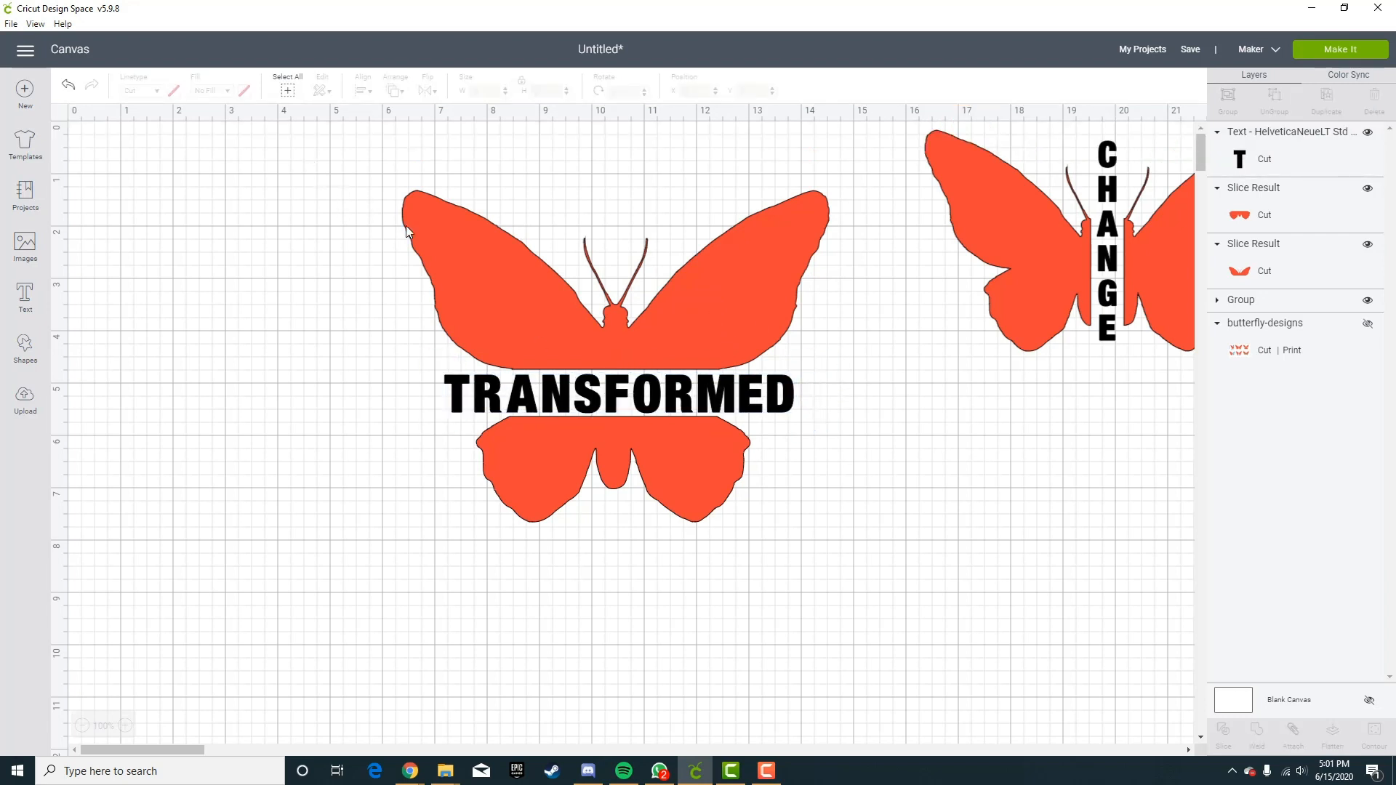
left_click(772, 405)
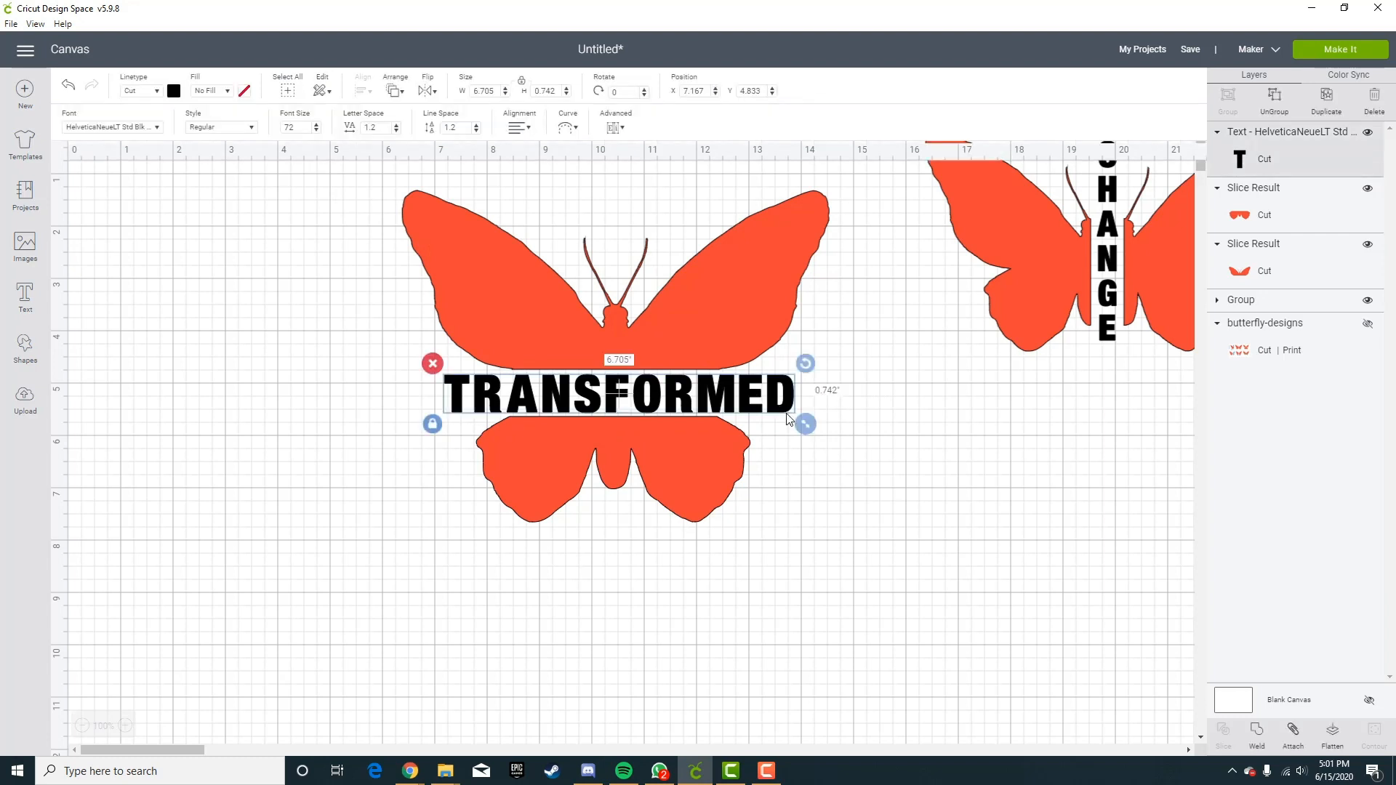
left_click_drag(803, 421, 721, 399)
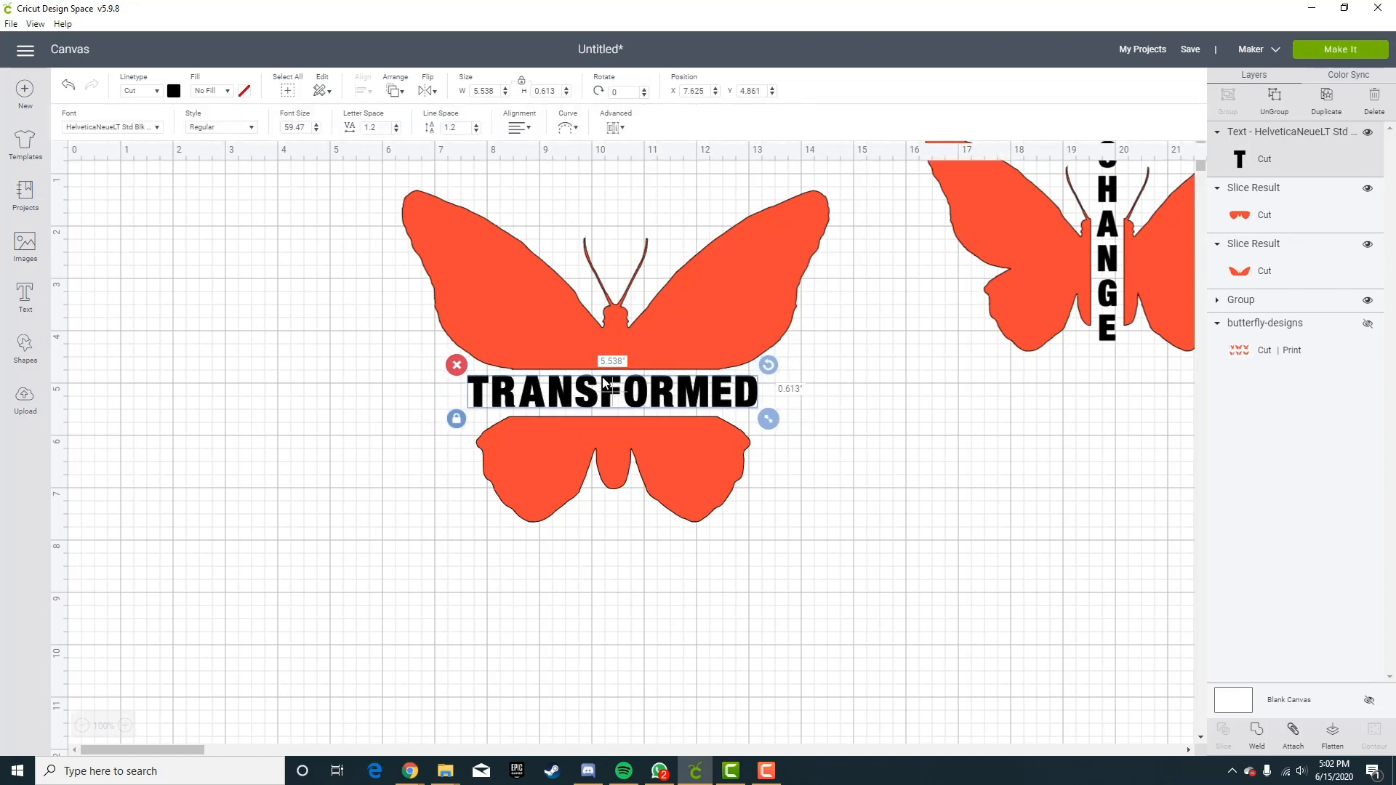
left_click(314, 358)
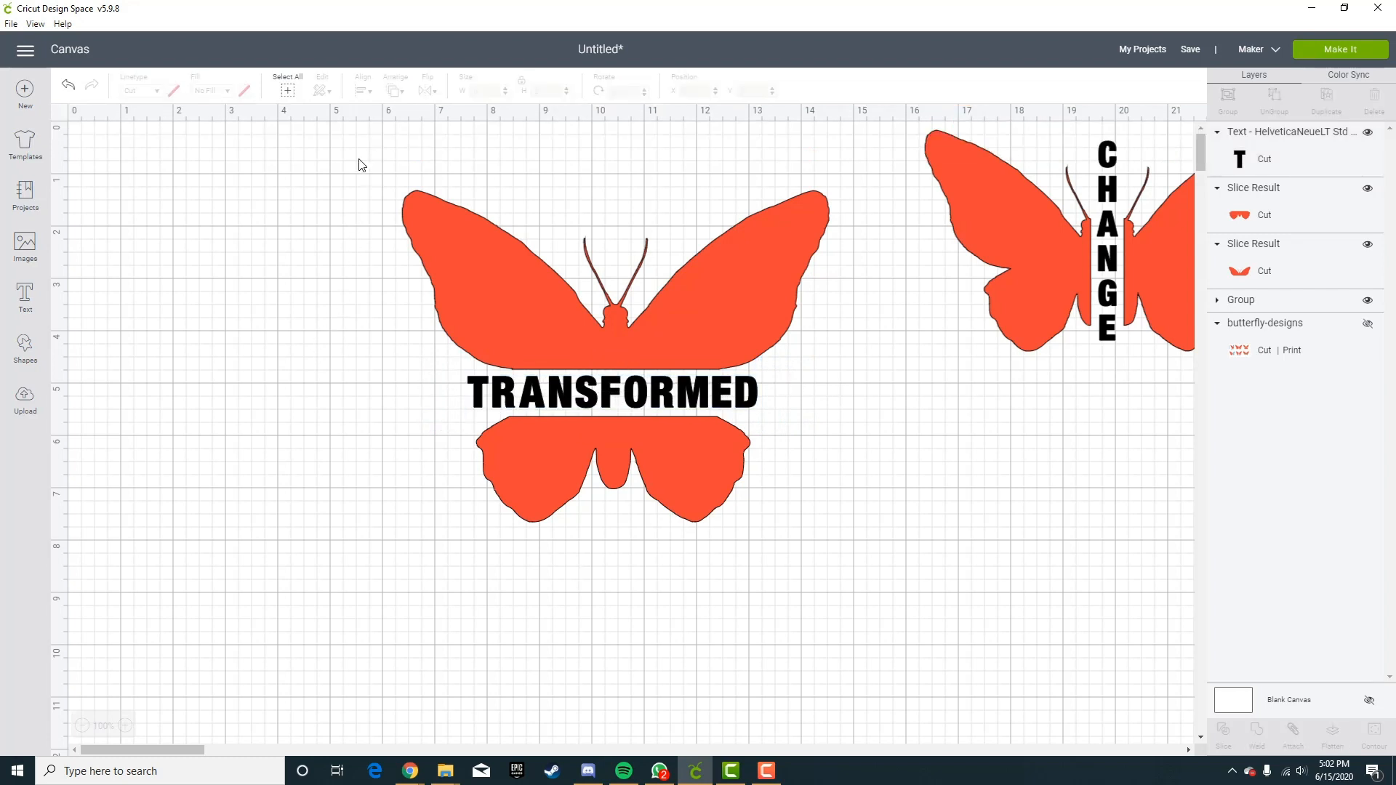
Center the TRANSFORMED text and both wing pieces horizontally with each other.
left_click_drag(346, 168, 837, 580)
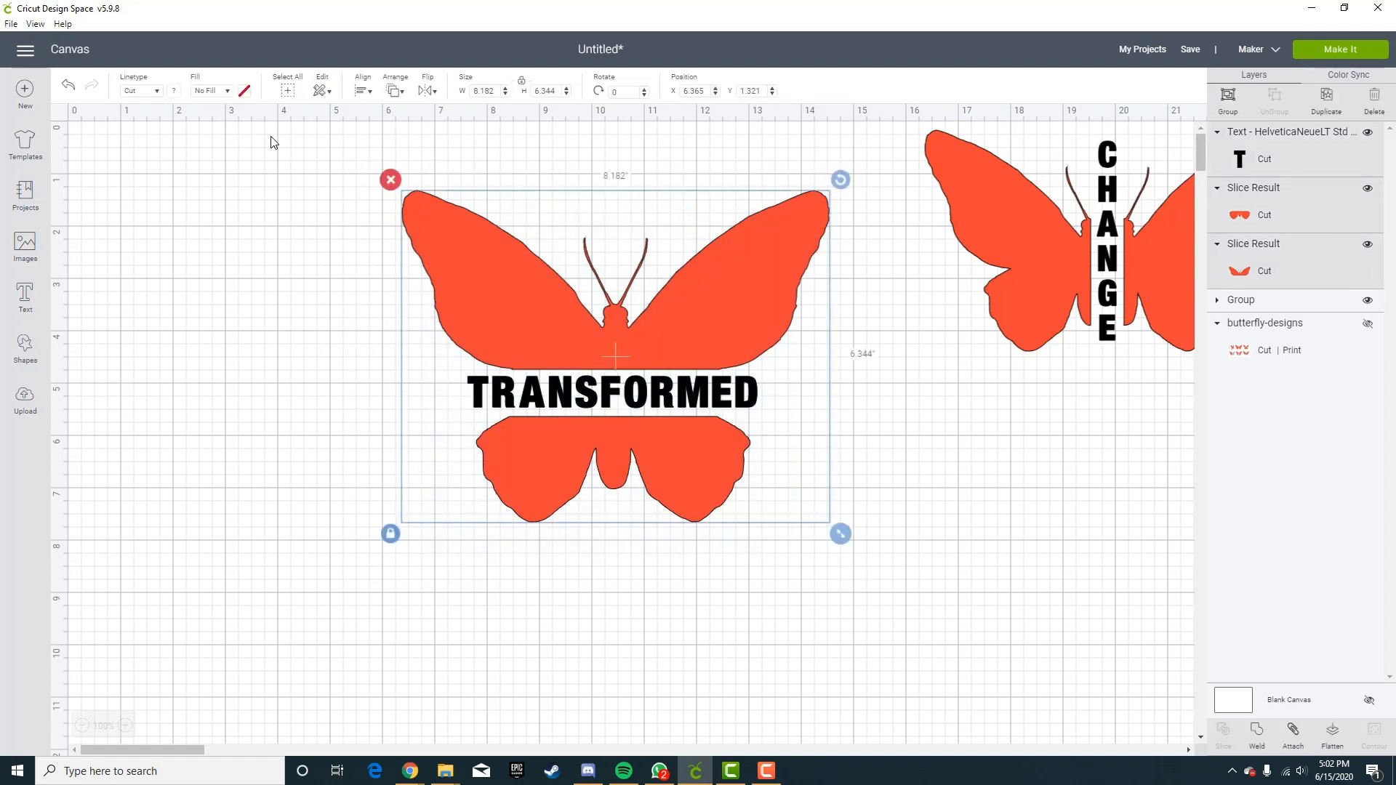
left_click(363, 90)
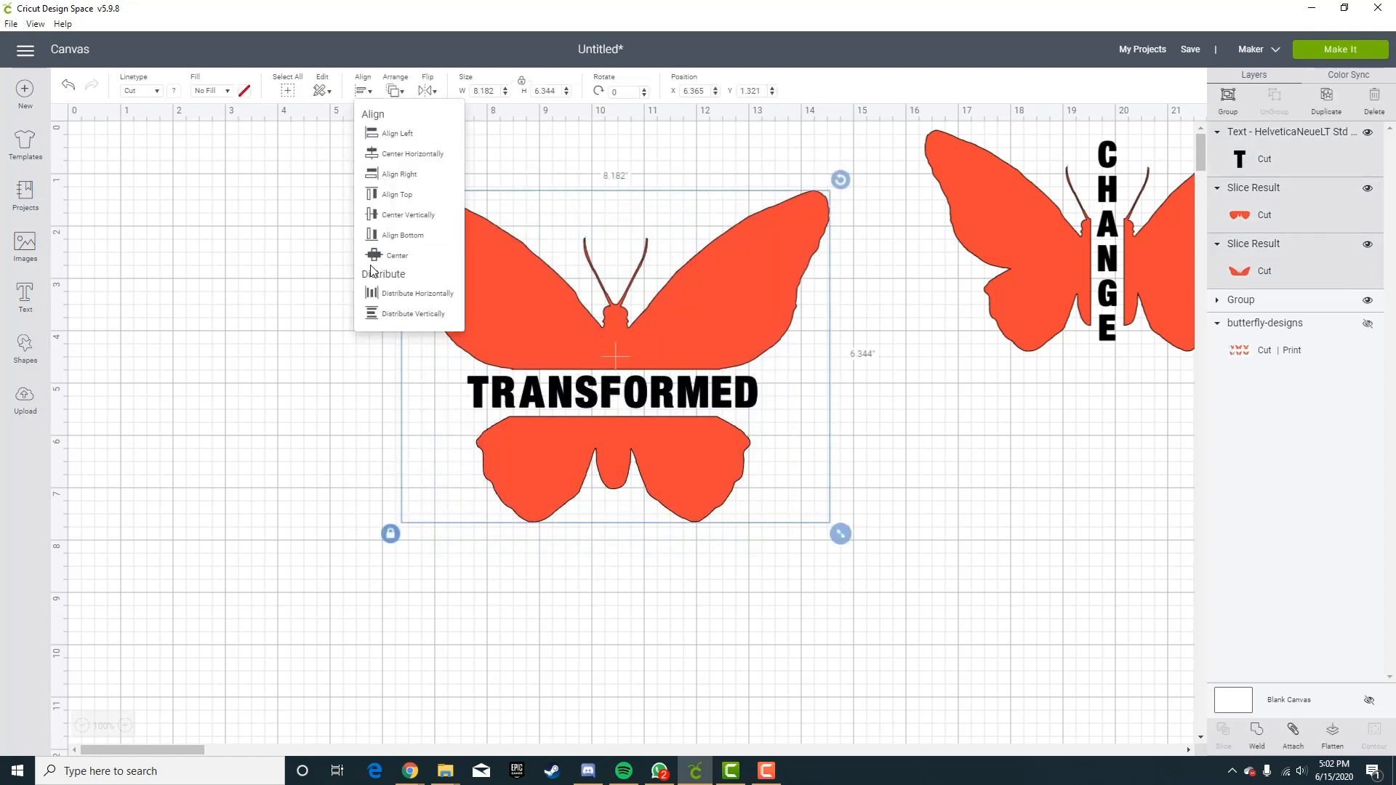
left_click(410, 157)
left_click(218, 412)
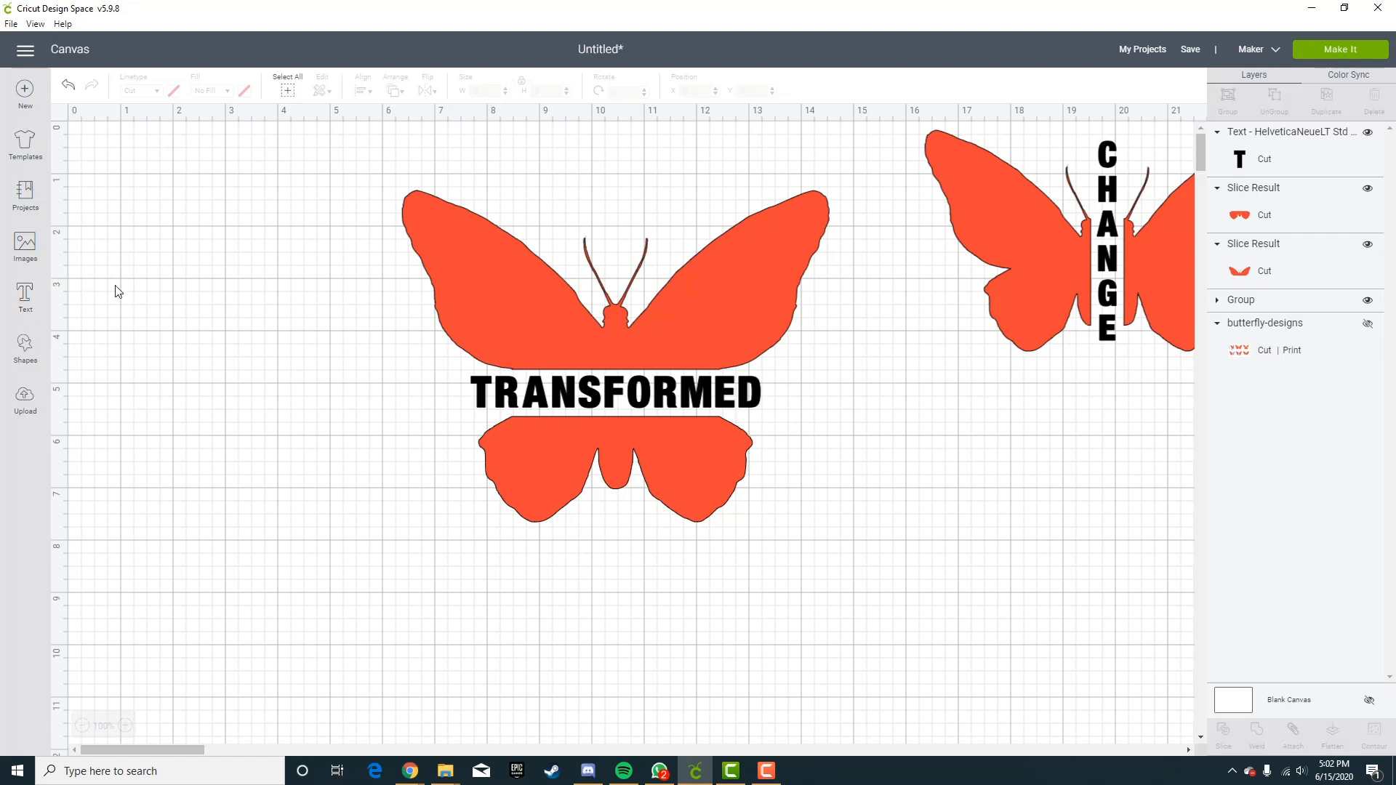
Add a square with unlocked proportions, flatten it to about 3.972 by 0.056, and lay it along the upper wings' lower edge at X 8.458, Y 4.736.
left_click(25, 347)
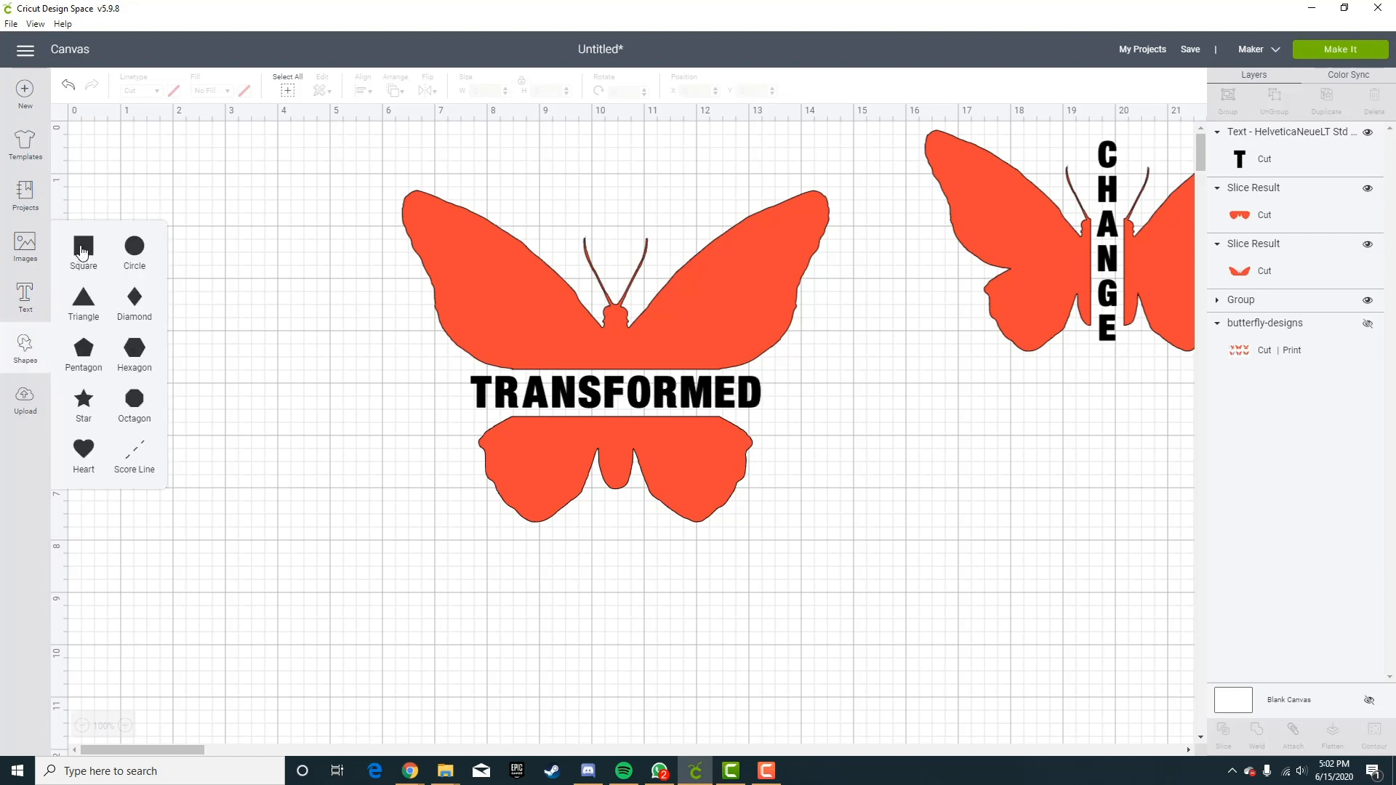
left_click(84, 247)
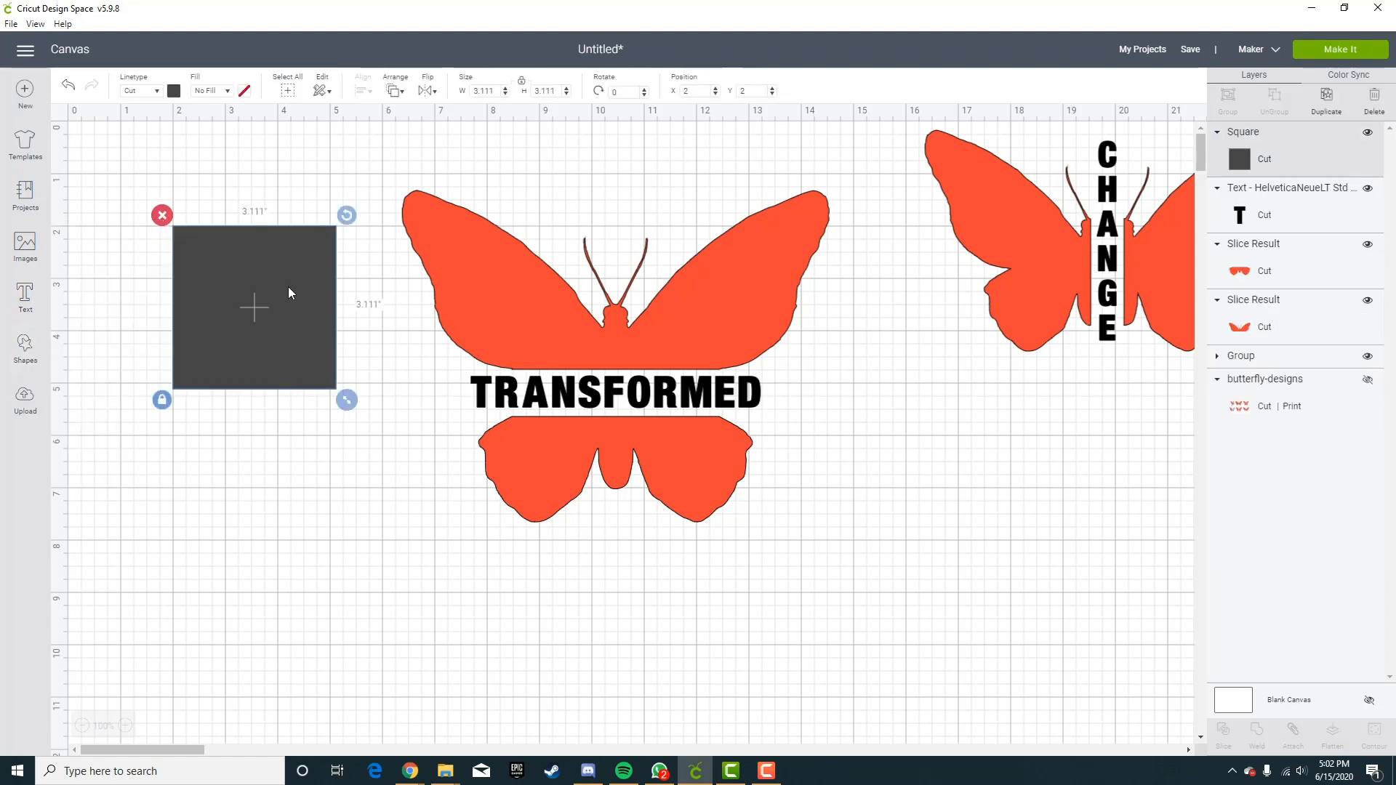
left_click_drag(288, 287, 317, 333)
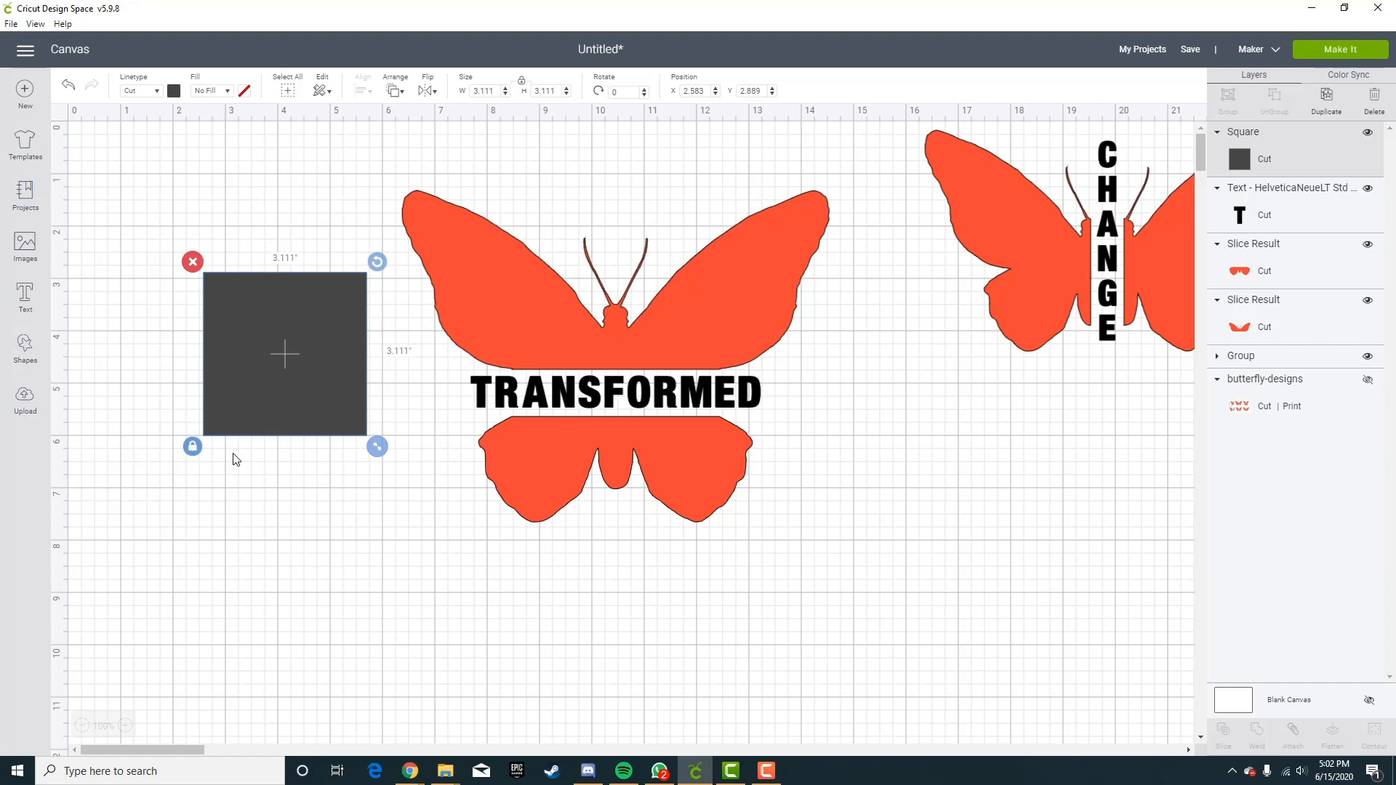
left_click(192, 446)
left_click_drag(377, 446, 728, 384)
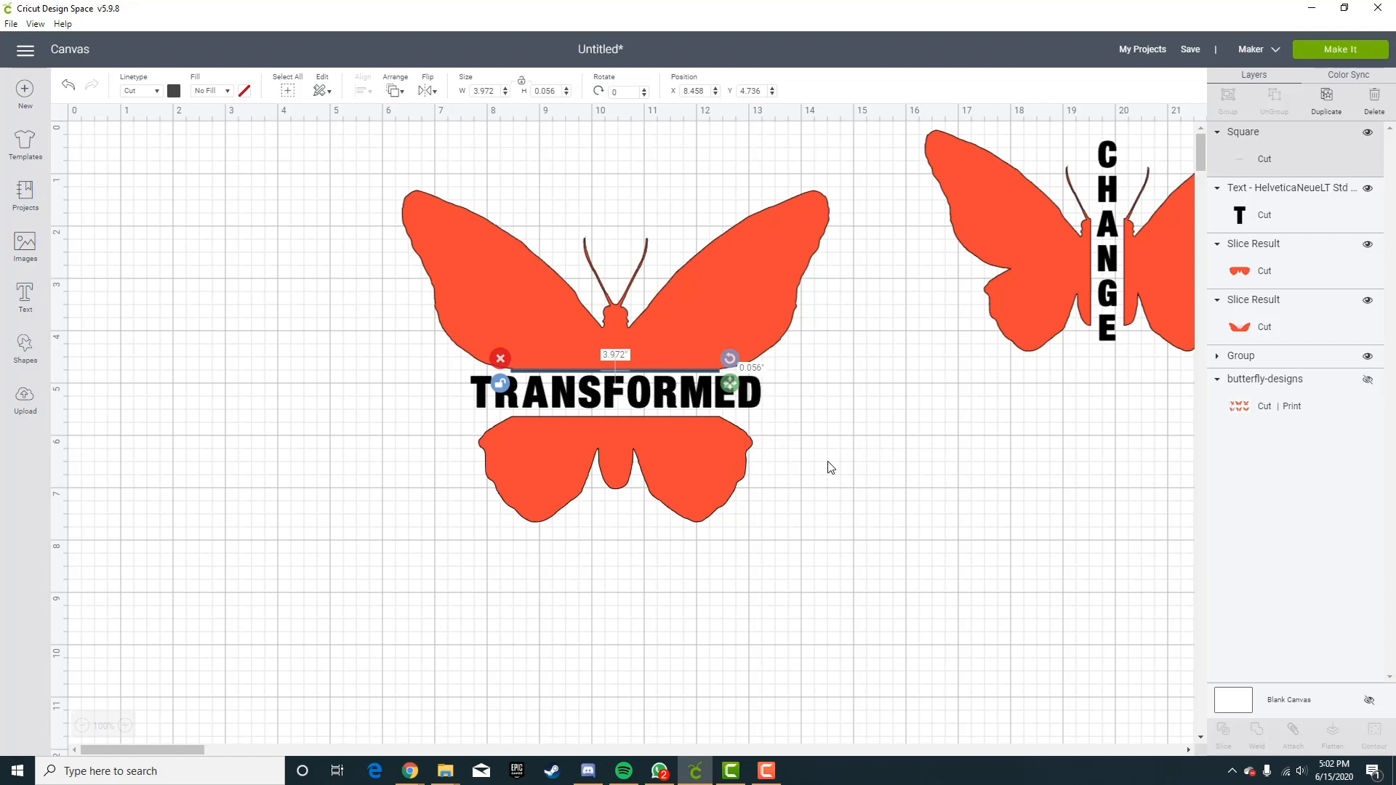
Duplicate the thin bar and place the copy along the upper edge of the lower wings, aligned with the first bar.
key("ctrl+d")
left_click_drag(730, 405, 700, 415)
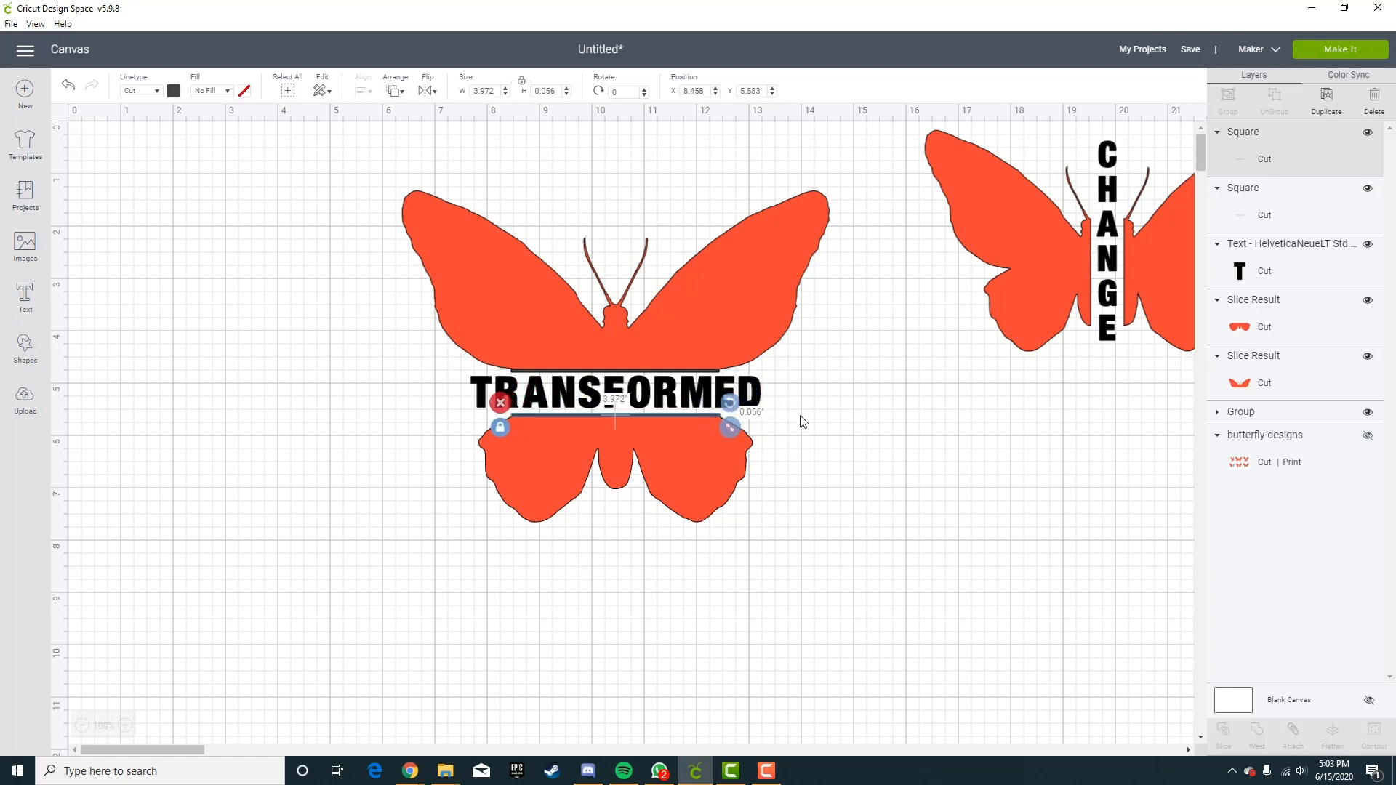
left_click(803, 418)
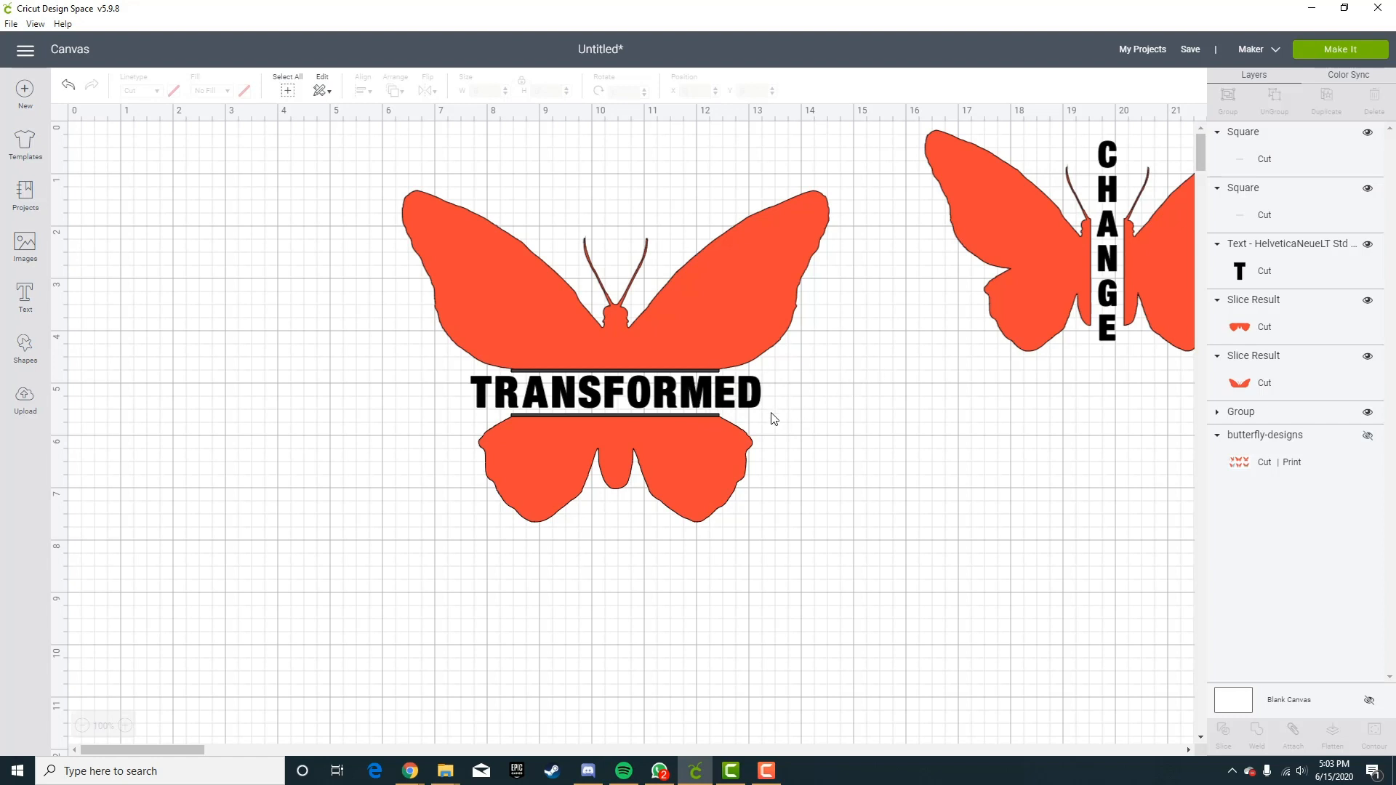
left_click_drag(705, 414, 706, 373)
left_click(948, 444)
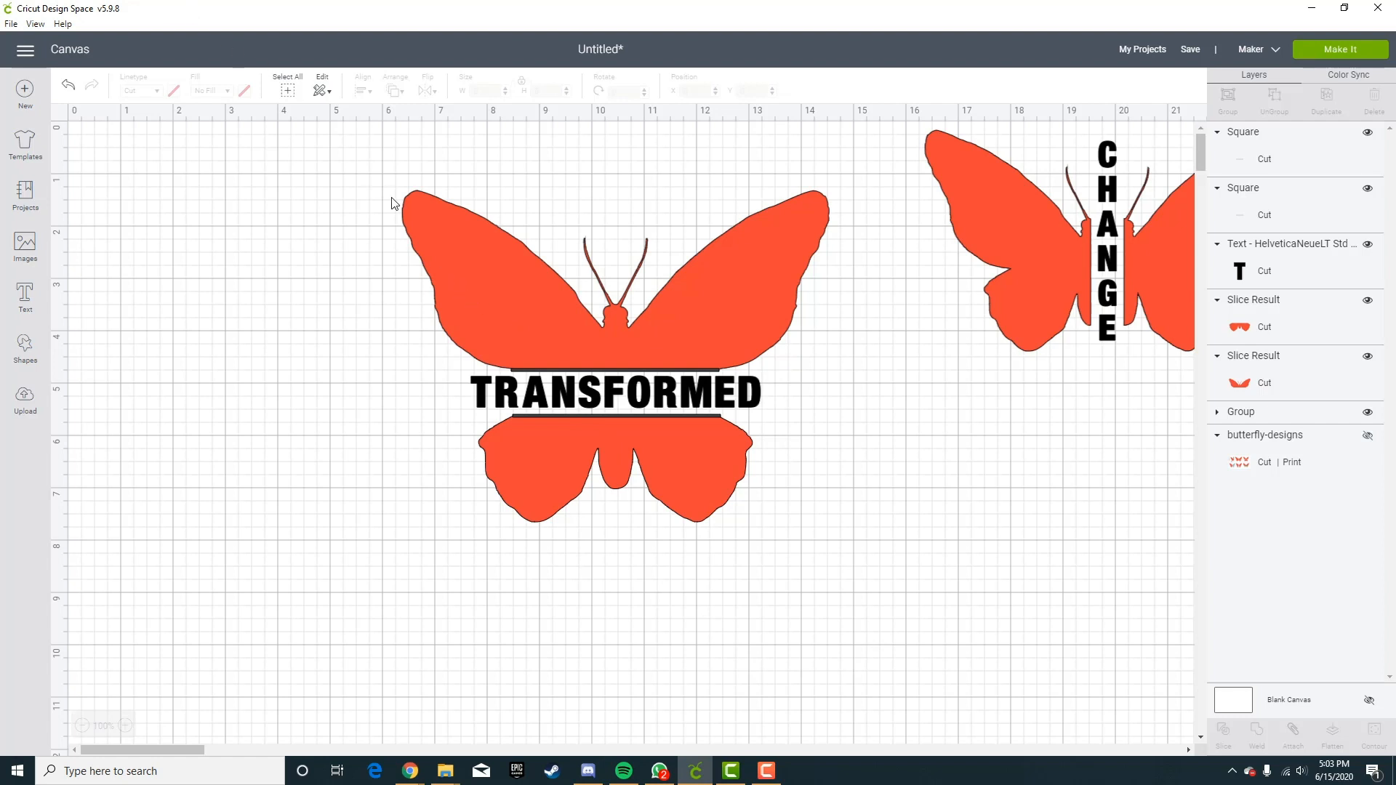
Group all parts of the TRANSFORMED butterfly, scale the group to about 4.446 by 3.447, and move it to about X 16.17, Y 5.946.
left_click_drag(326, 144, 705, 483)
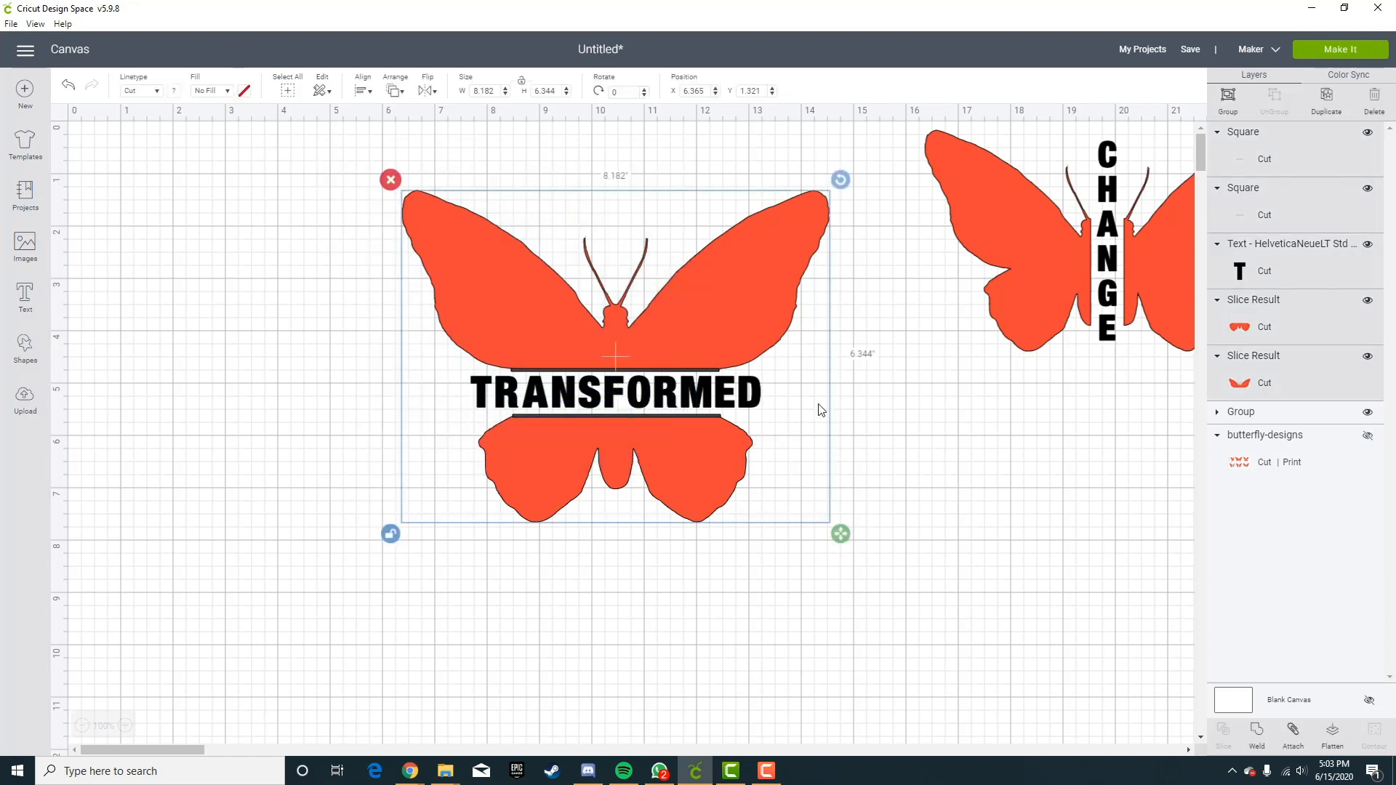
left_click(1227, 99)
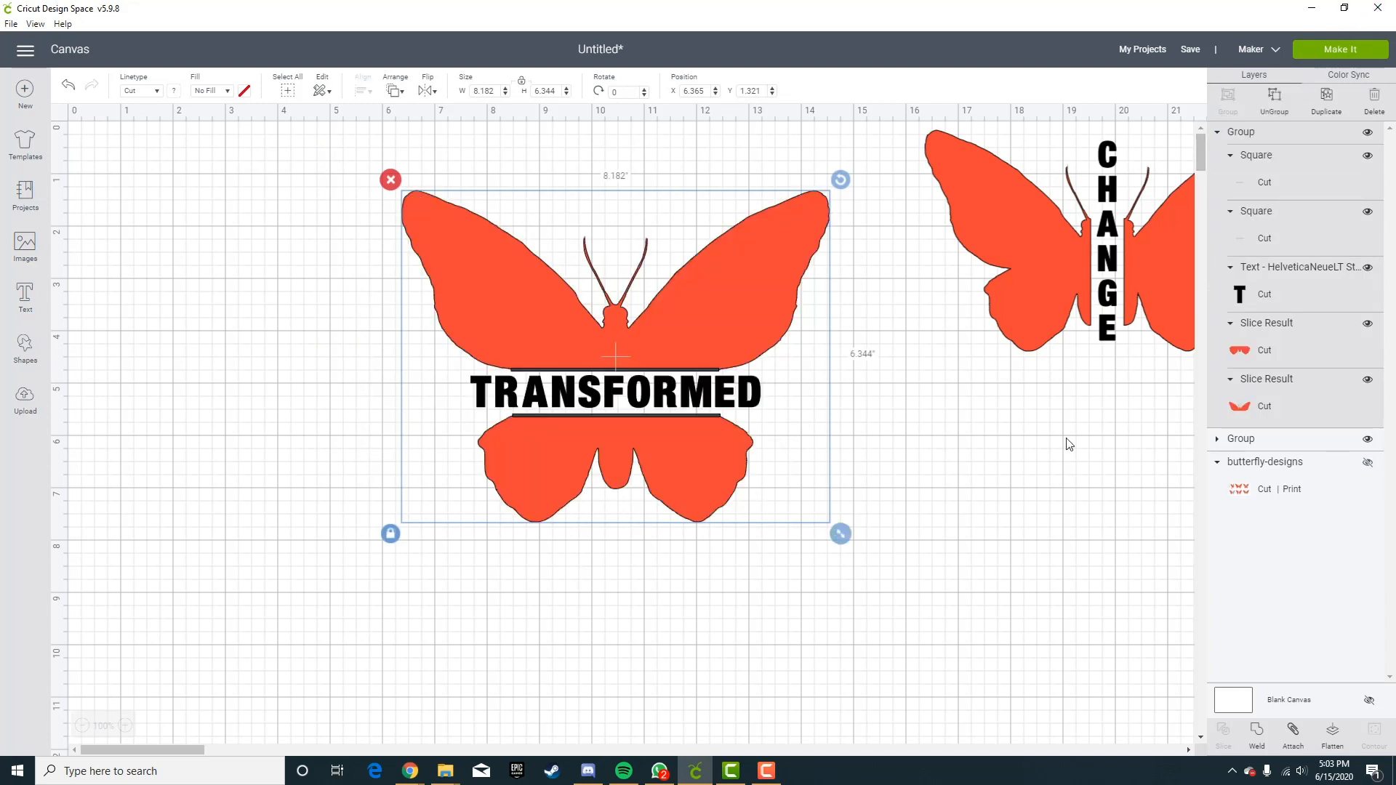
left_click_drag(839, 531, 658, 376)
left_click_drag(585, 255, 1101, 499)
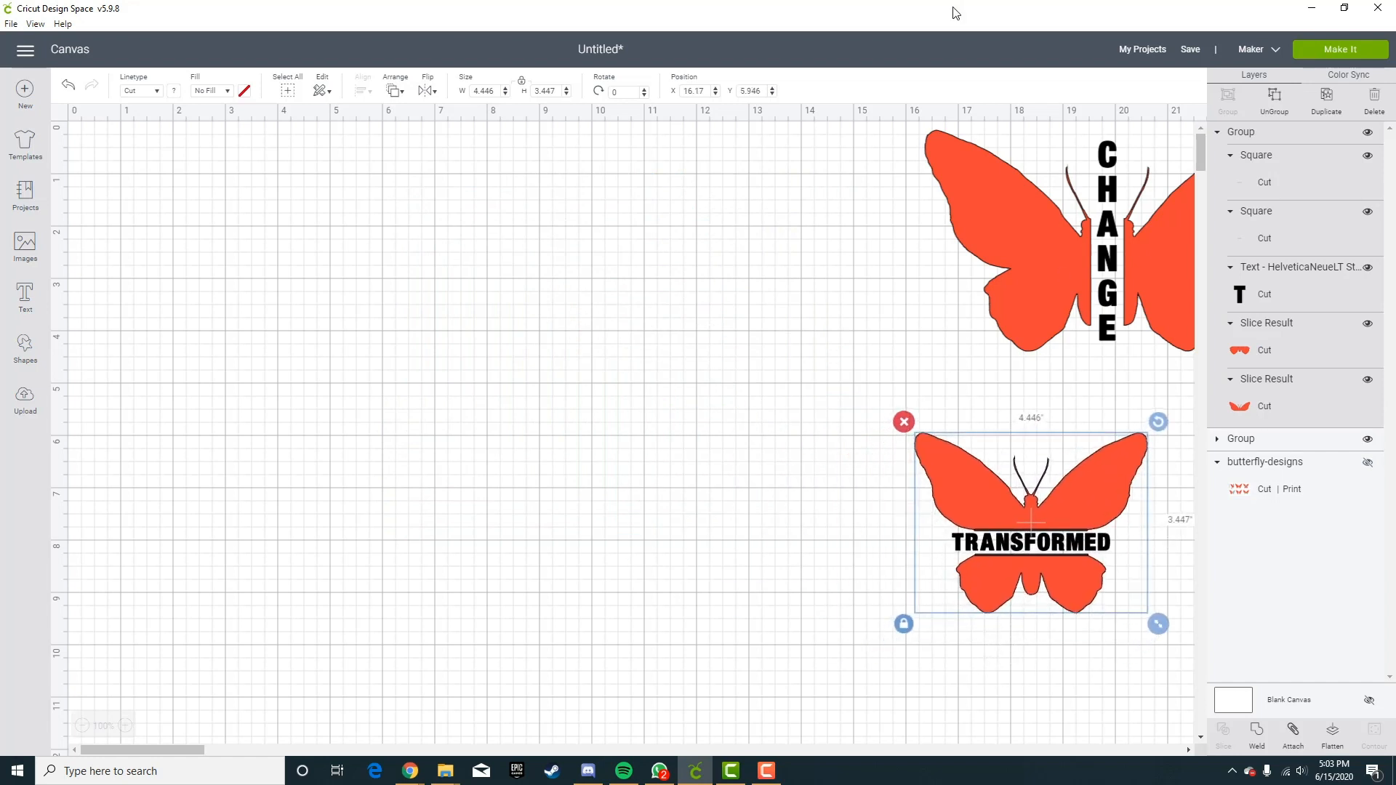
Scale the CHANGE butterfly down to about 3.752 by 2.273 and place it at about X 17.503, Y 0.
left_click(1041, 258)
left_click_drag(1041, 258, 839, 258)
left_click_drag(1098, 365, 906, 269)
left_click_drag(849, 214, 1111, 217)
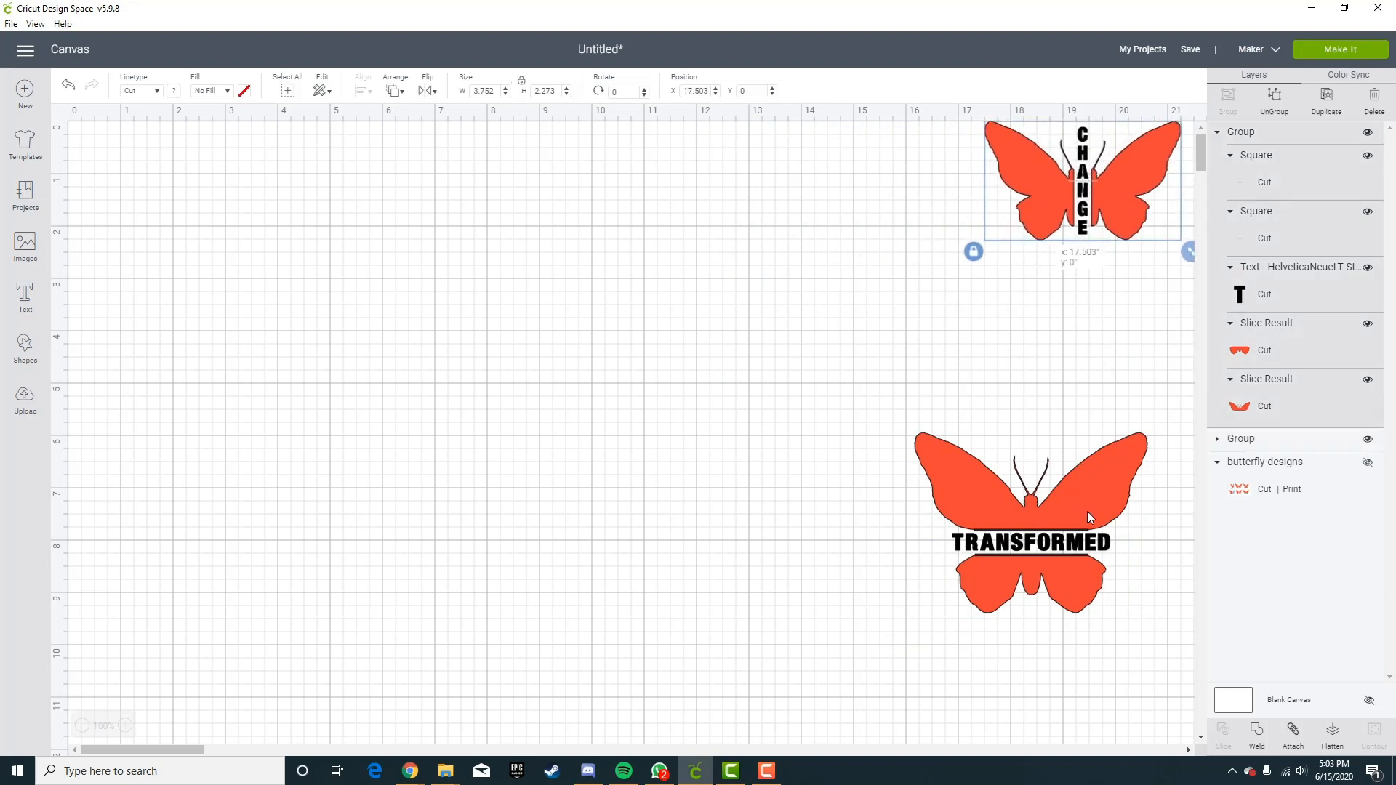
Move the TRANSFORMED butterfly directly beneath the CHANGE butterfly and scale it down to a similar width.
left_click_drag(1088, 512, 1137, 311)
left_click_drag(1121, 381, 1077, 366)
left_click_drag(1168, 418, 1135, 390)
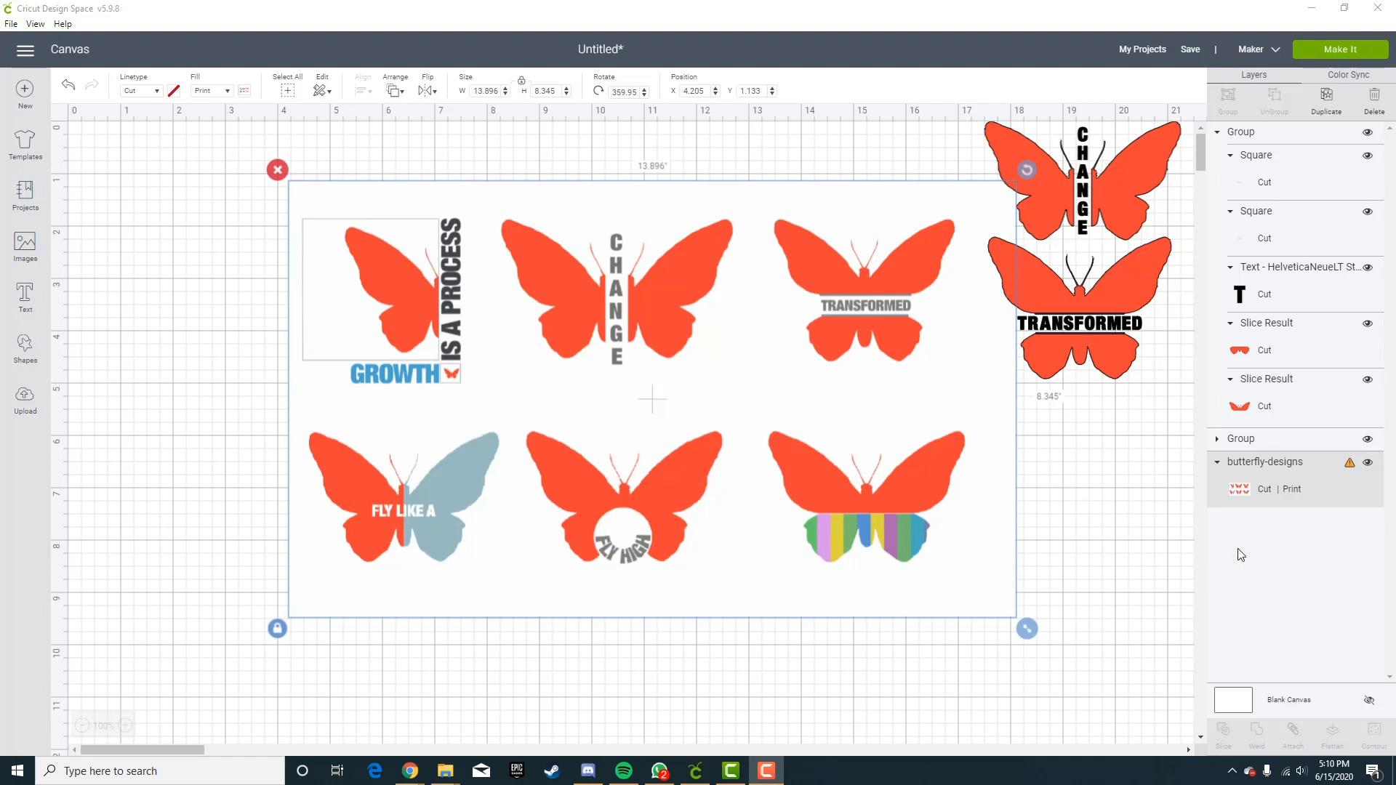
Hide the butterfly-designs image and insert the first recently uploaded plain butterfly onto the canvas.
left_click(1367, 462)
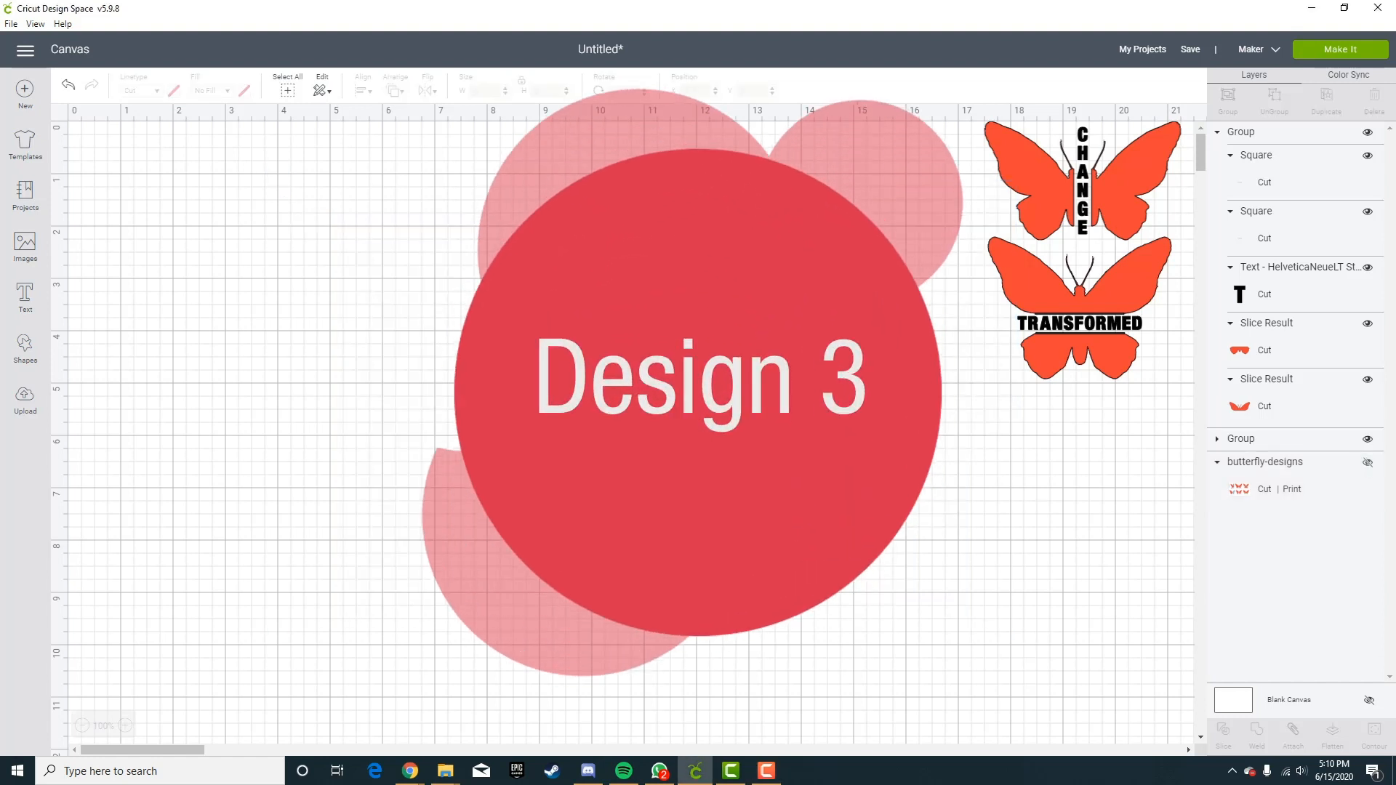
left_click(26, 402)
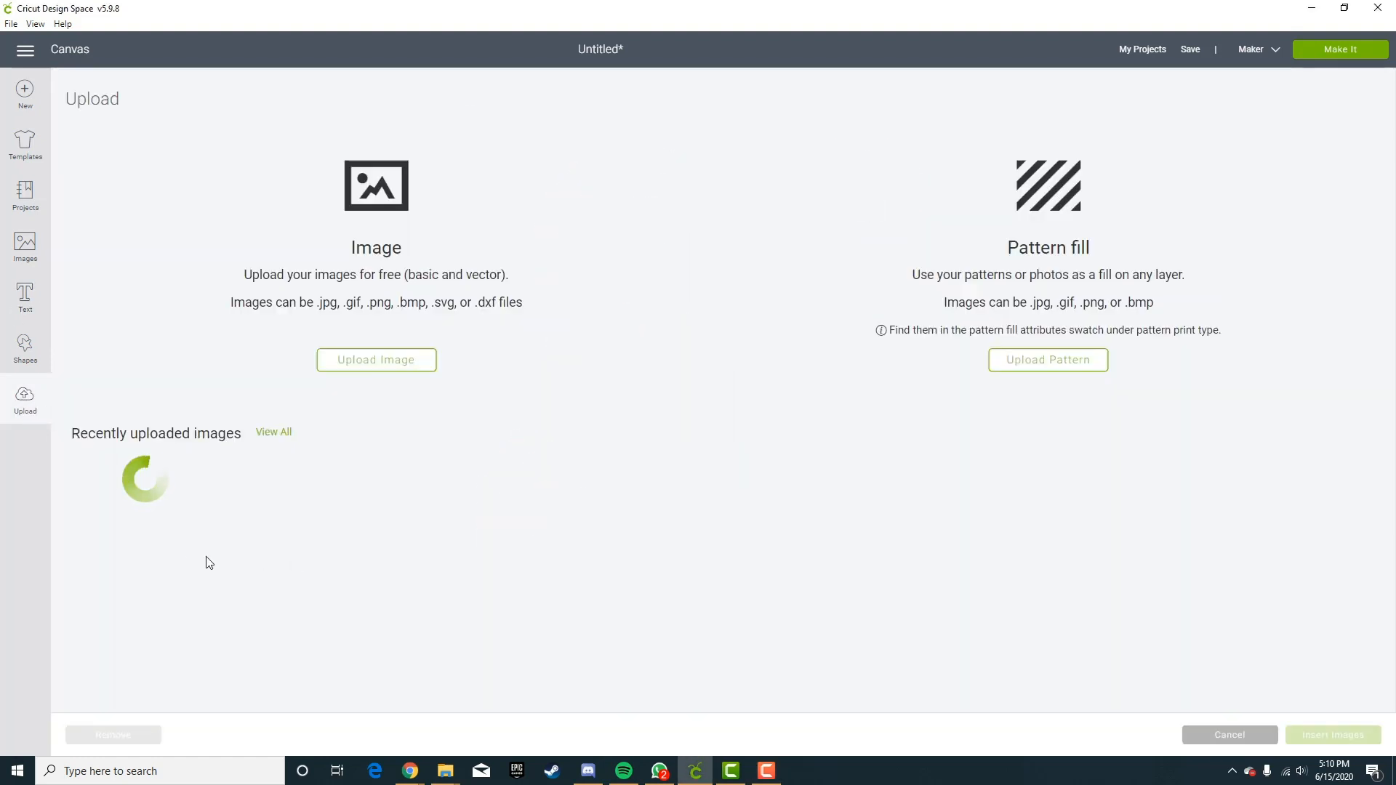
left_click(154, 526)
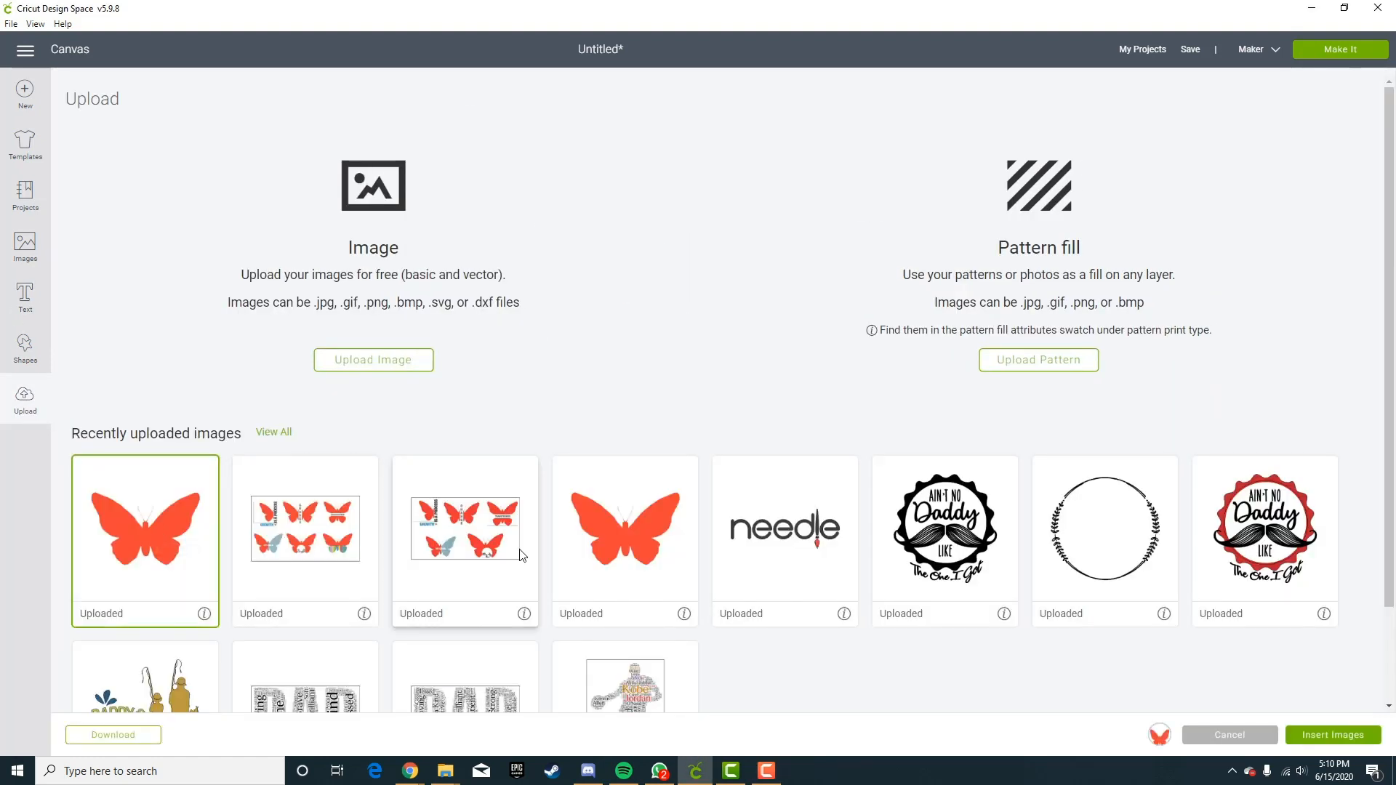
left_click(1342, 736)
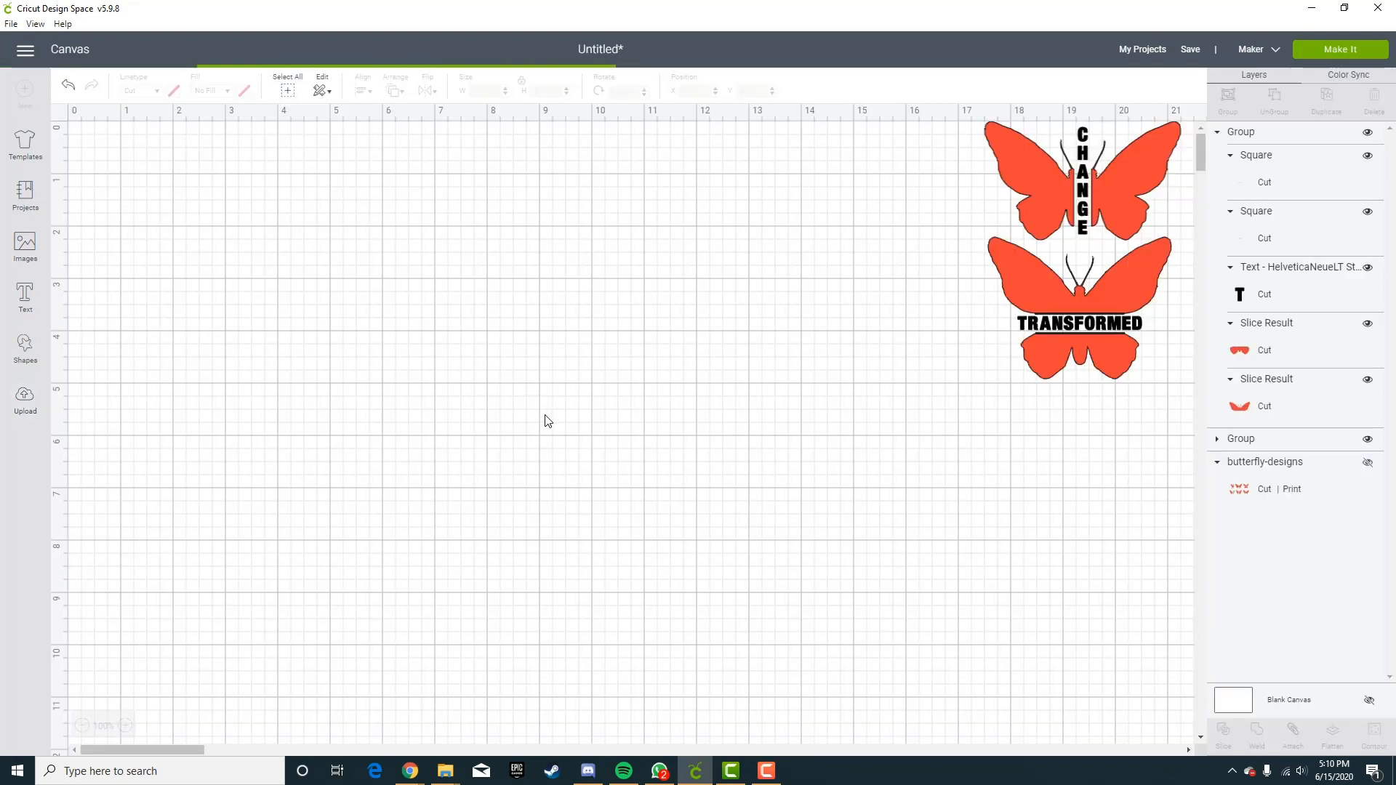
Scale the new butterfly down to about 7.835 by 5.224 and position it at about X 7.462, Y 1.793.
scroll(753, 491, "down", 5)
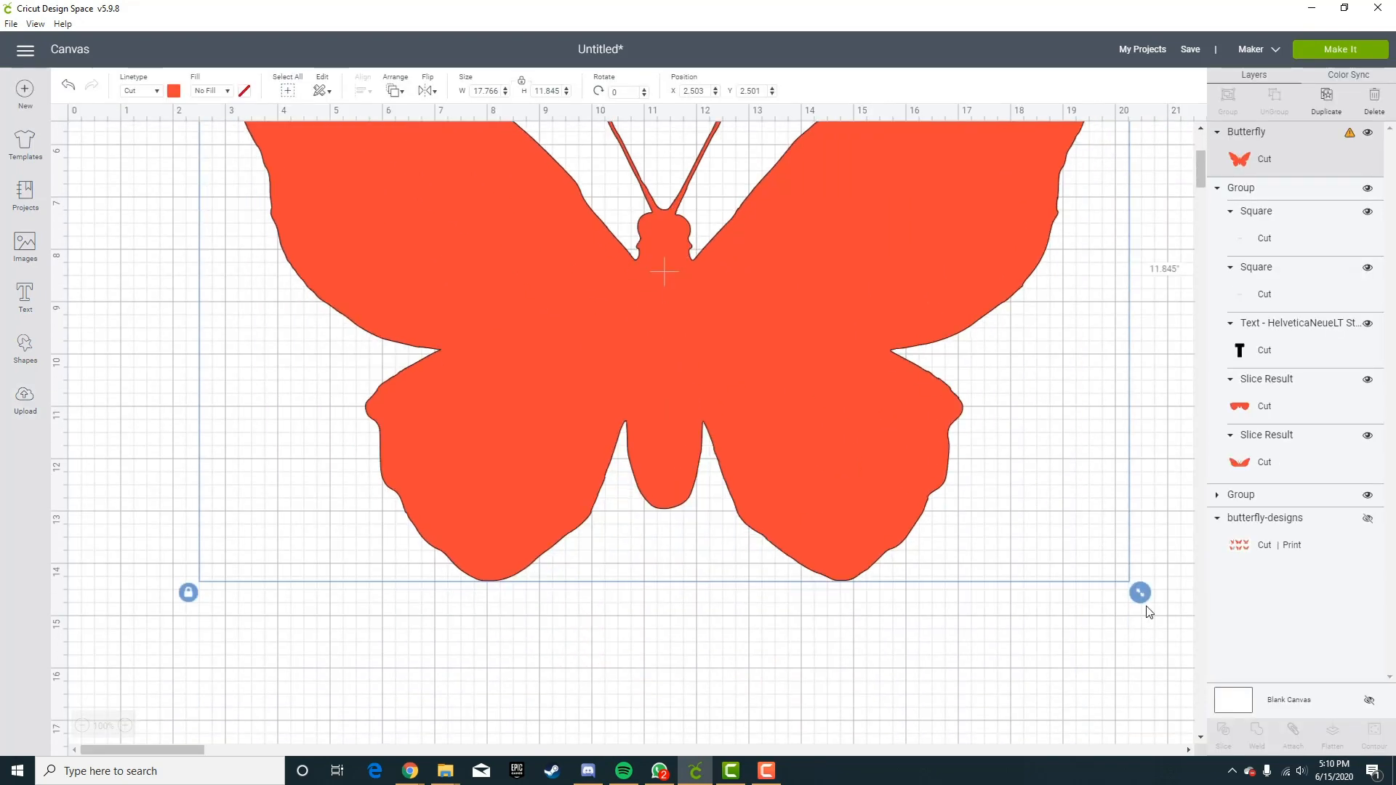
left_click_drag(1125, 581, 624, 247)
scroll(666, 449, "up", 5)
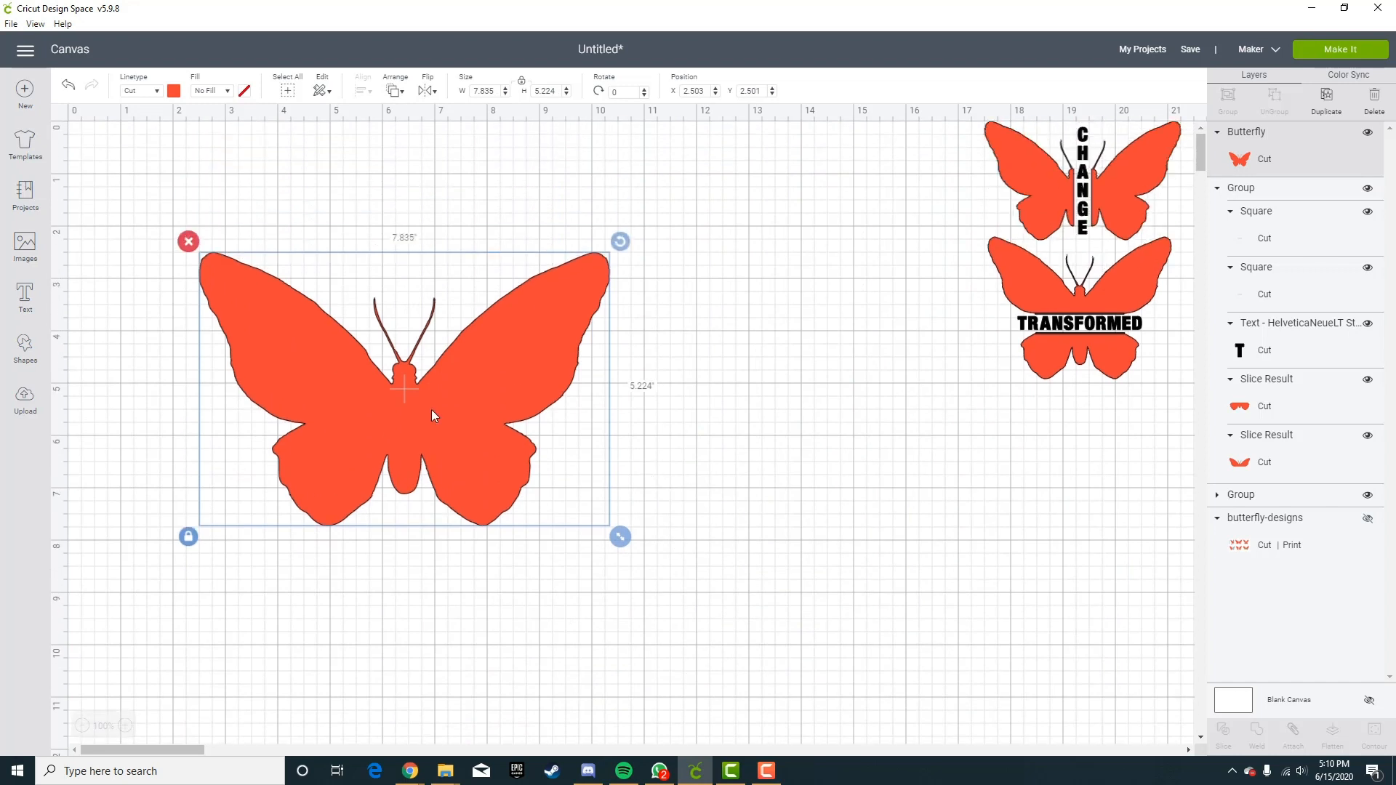
left_click_drag(471, 414, 624, 418)
left_click(769, 513)
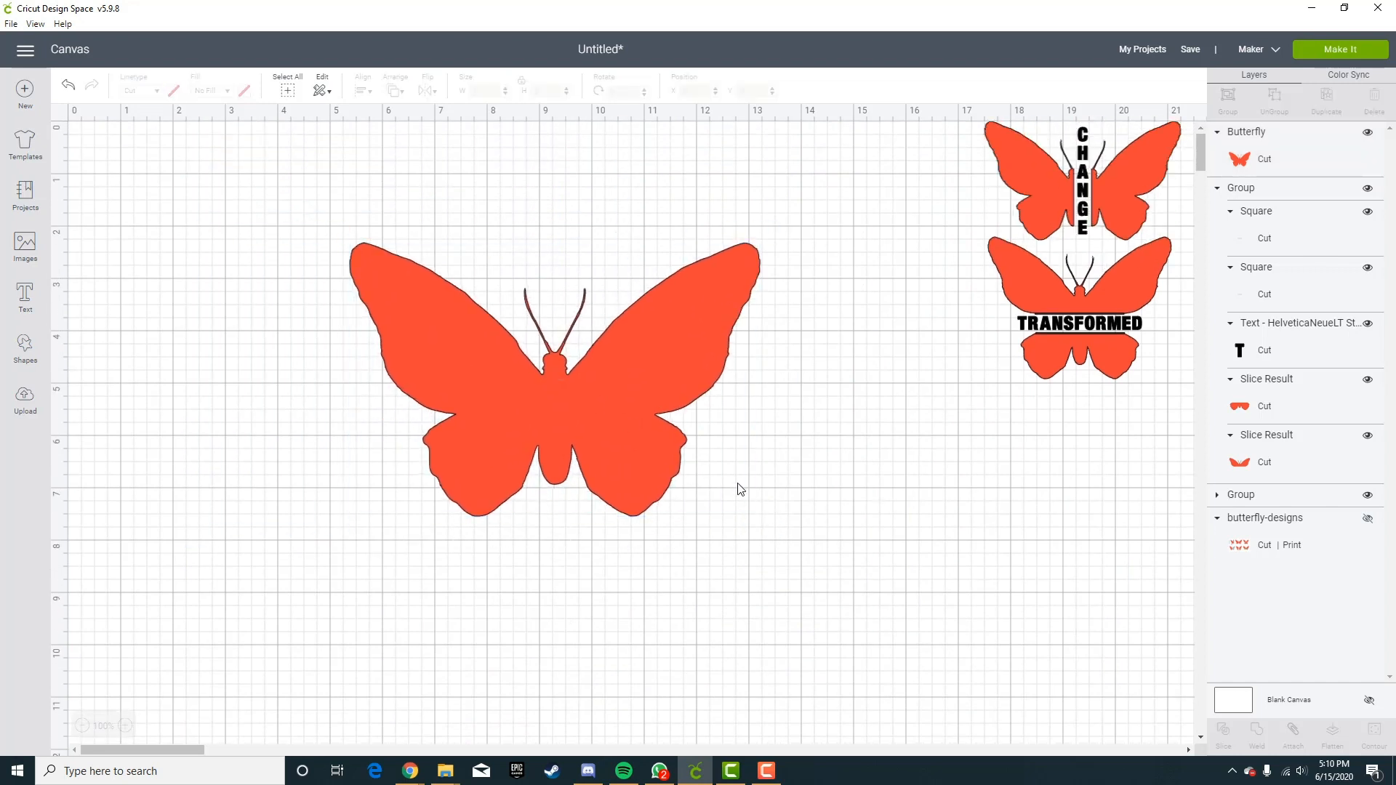
left_click_drag(564, 389, 672, 362)
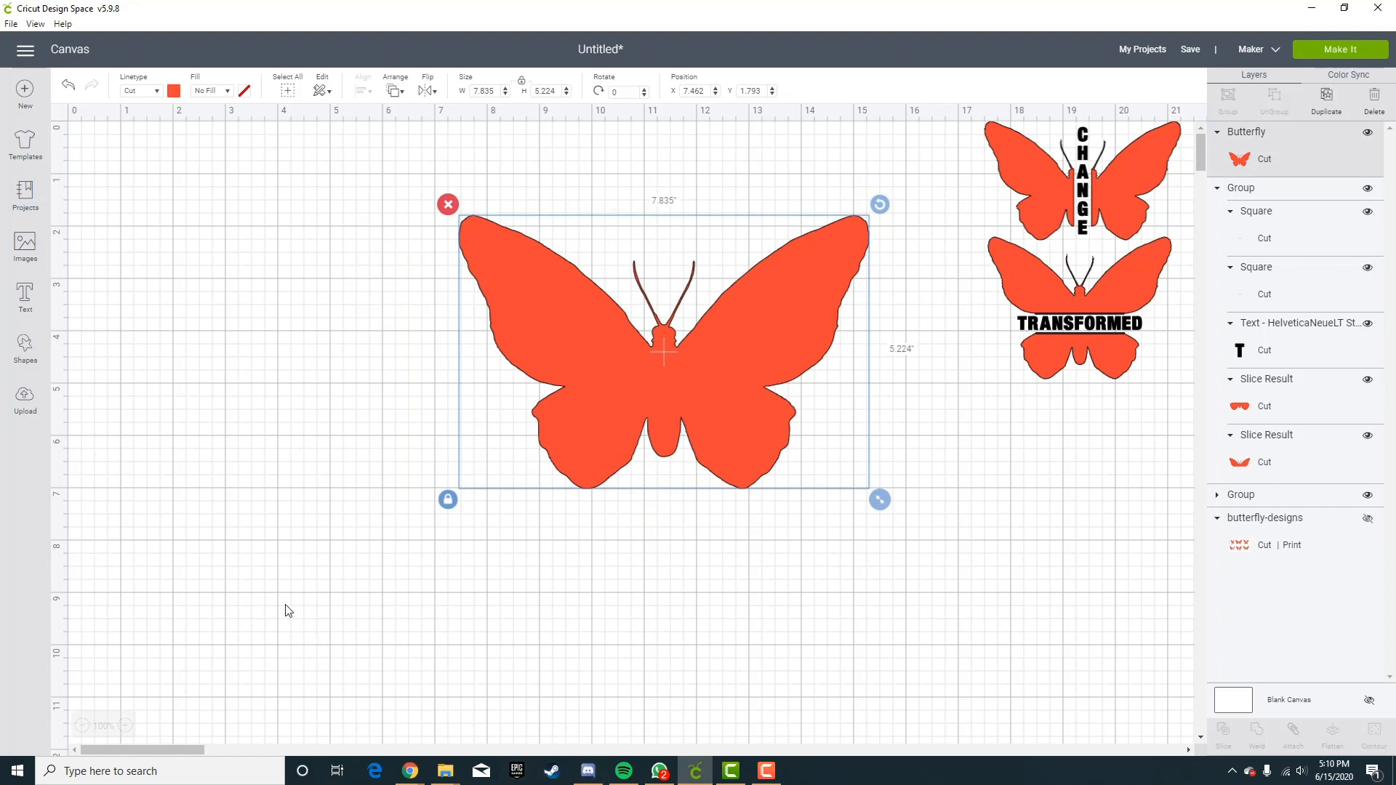
Add a circle, scale it to about 2.22 in diameter, and place it over the butterfly's lower body between the lower wings.
left_click(25, 349)
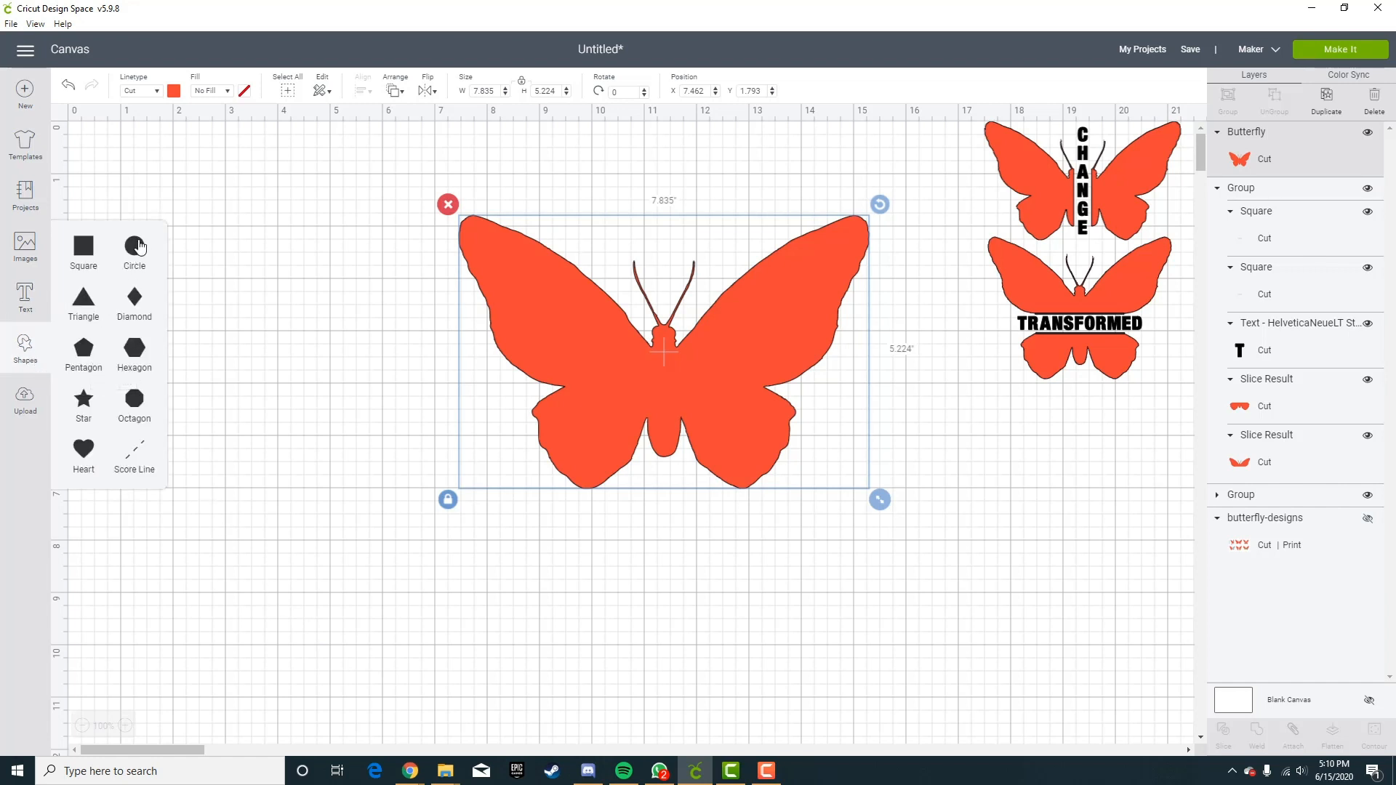
left_click(136, 267)
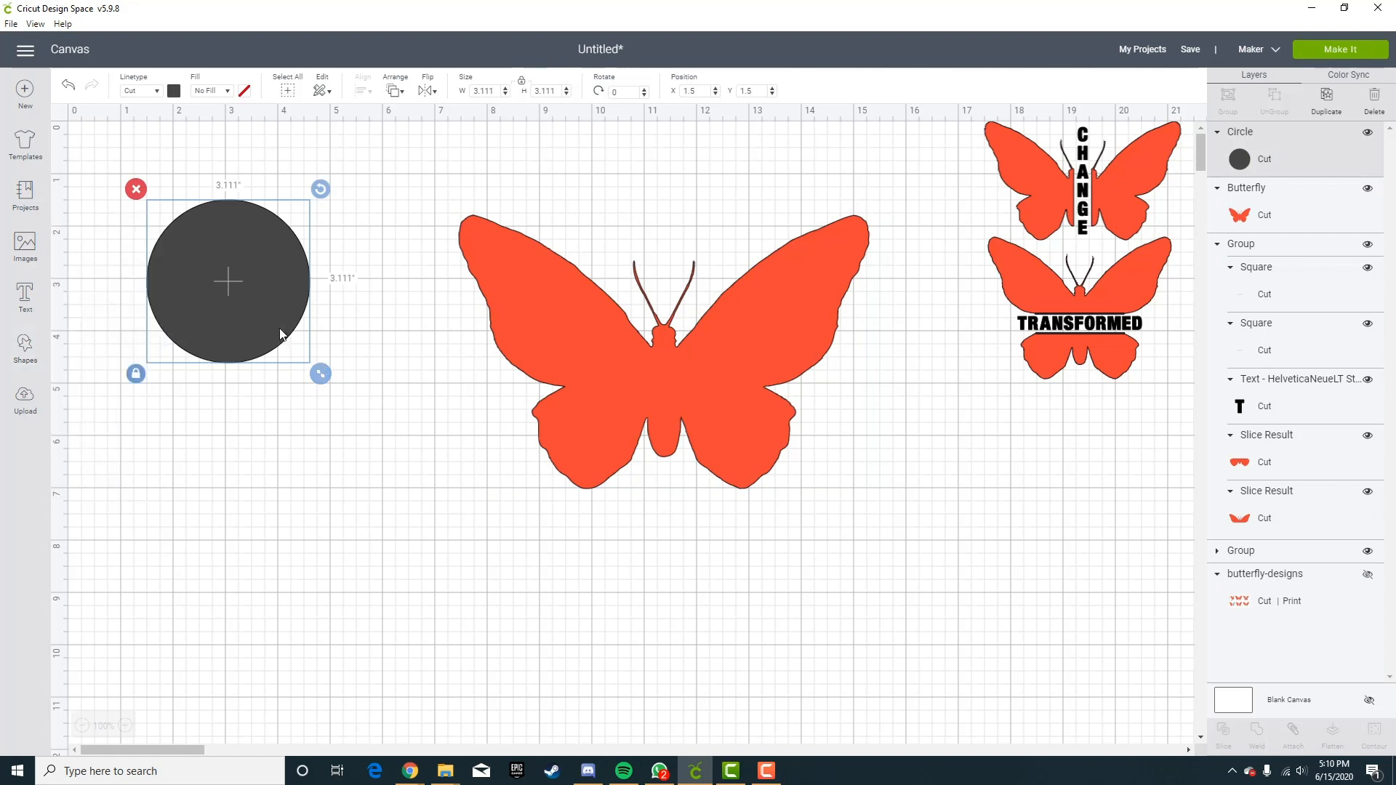
left_click_drag(291, 338, 711, 495)
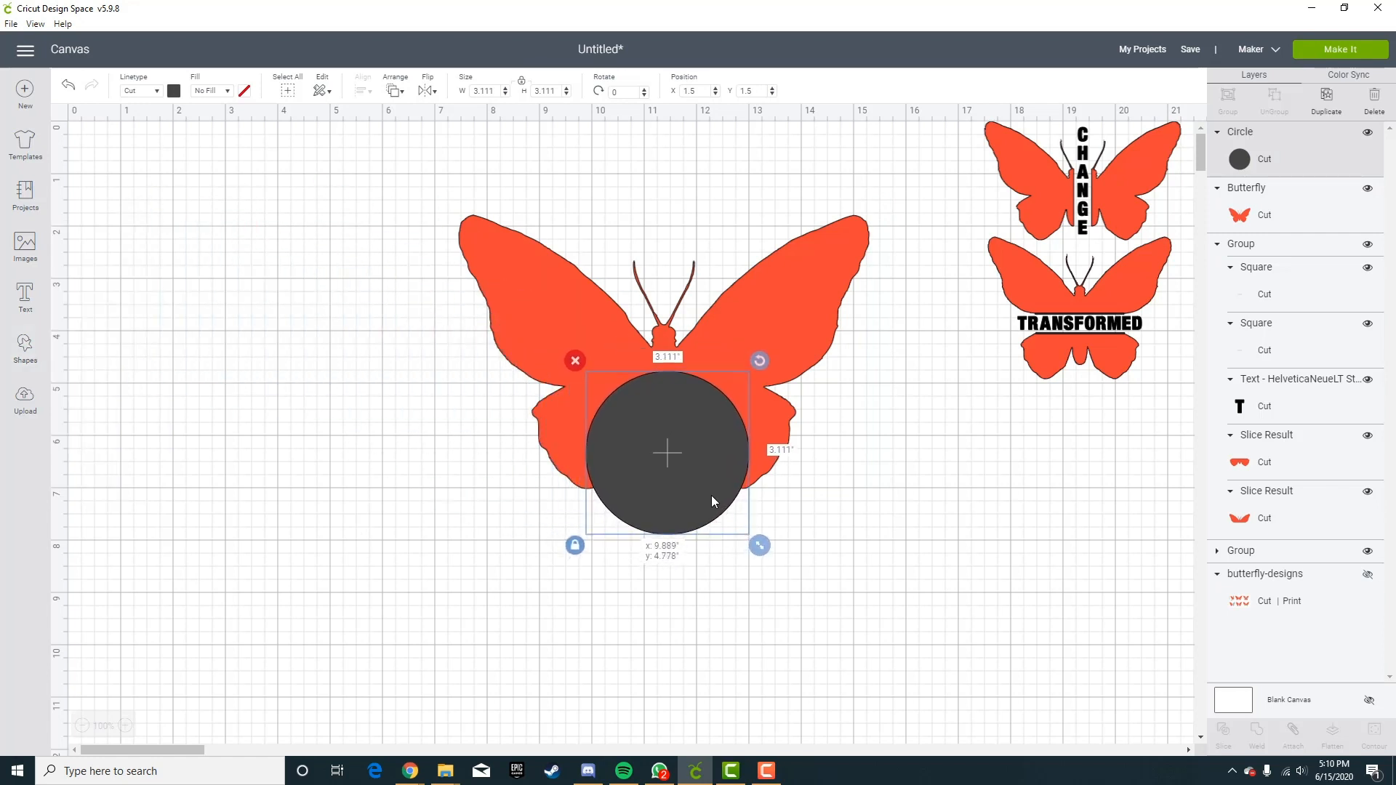
left_click_drag(756, 543, 691, 459)
left_click_drag(737, 500, 682, 469)
left_click(787, 613)
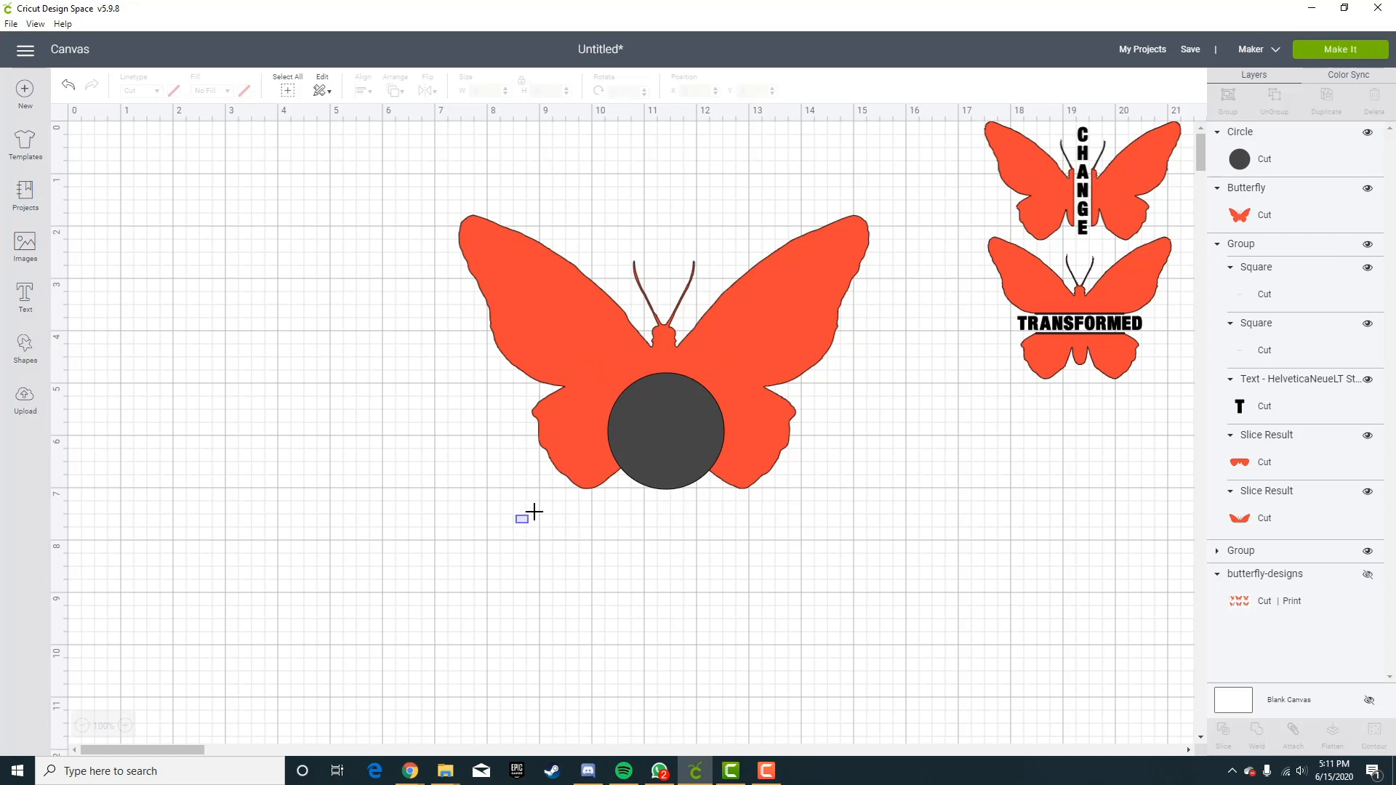
Center the circle and the butterfly horizontally with each other.
left_click_drag(515, 523, 835, 307)
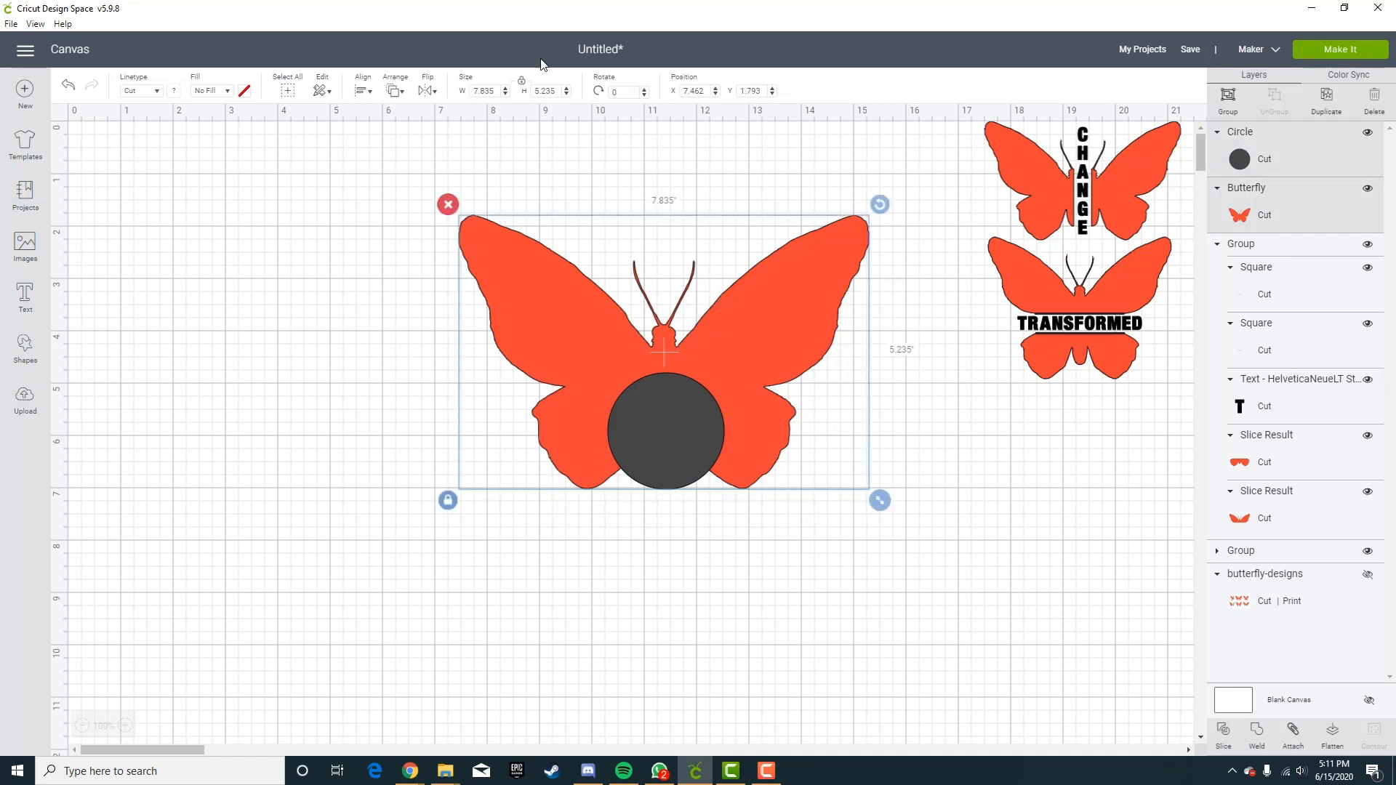
left_click(368, 93)
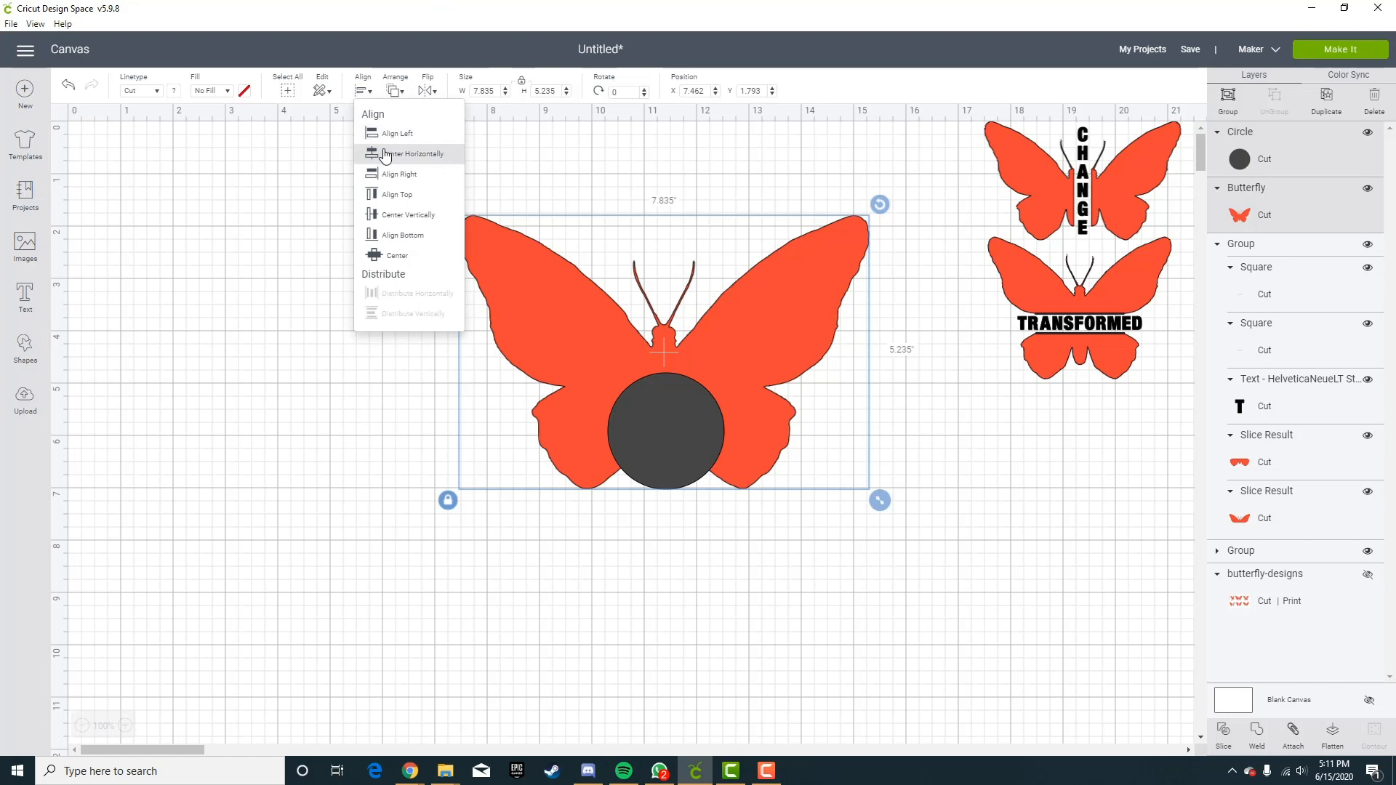
left_click(429, 153)
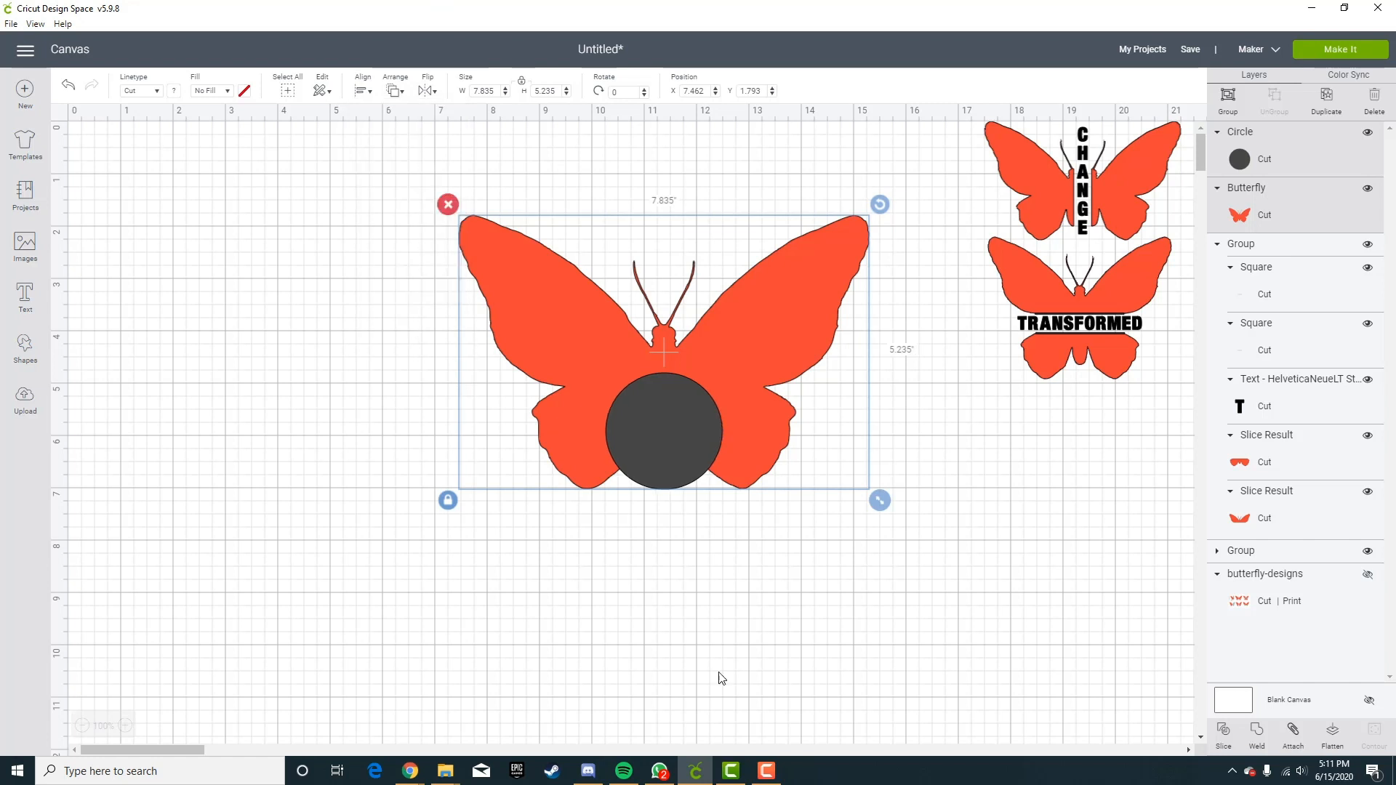
left_click(735, 604)
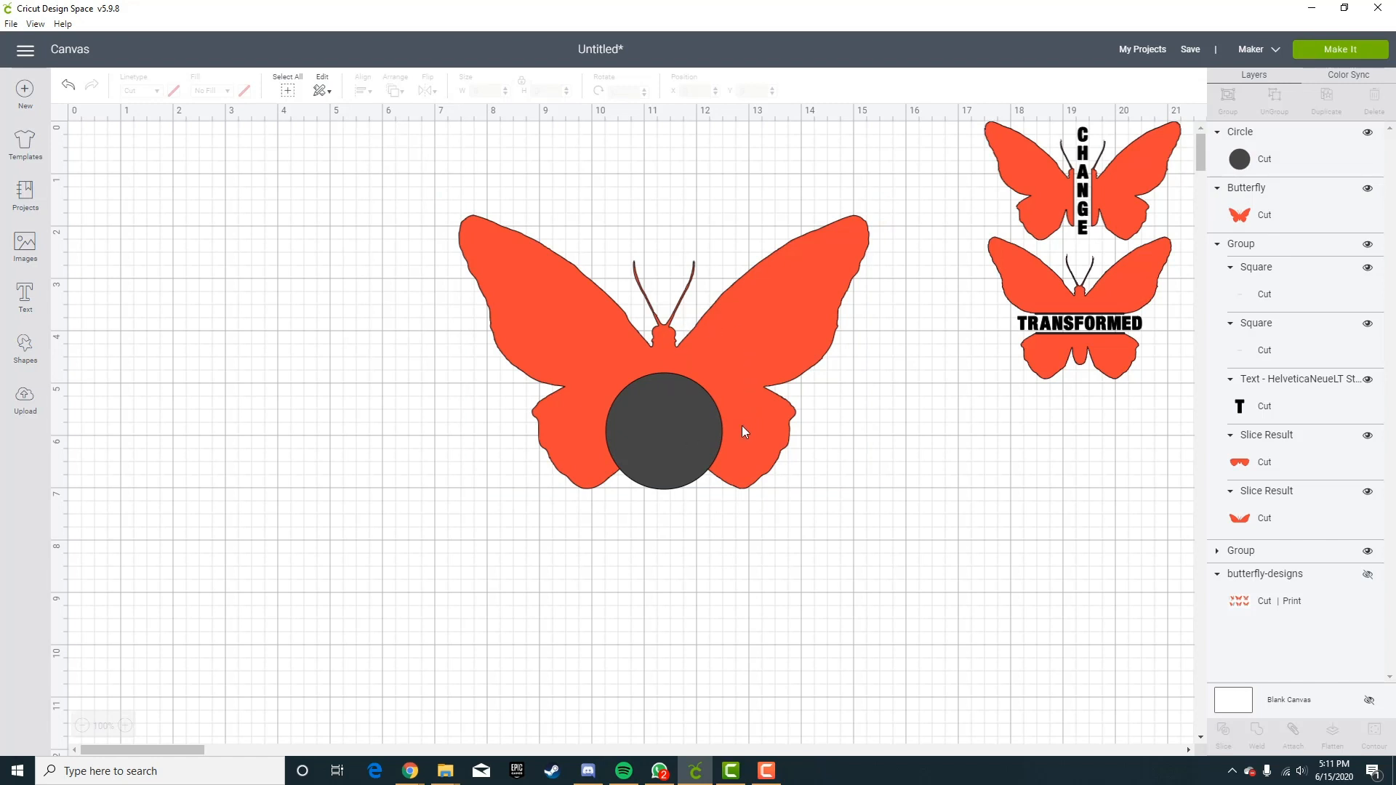
Slice the circle out of the butterfly, then delete both dark circle pieces and the red cut-out piece.
left_click_drag(522, 517, 719, 314)
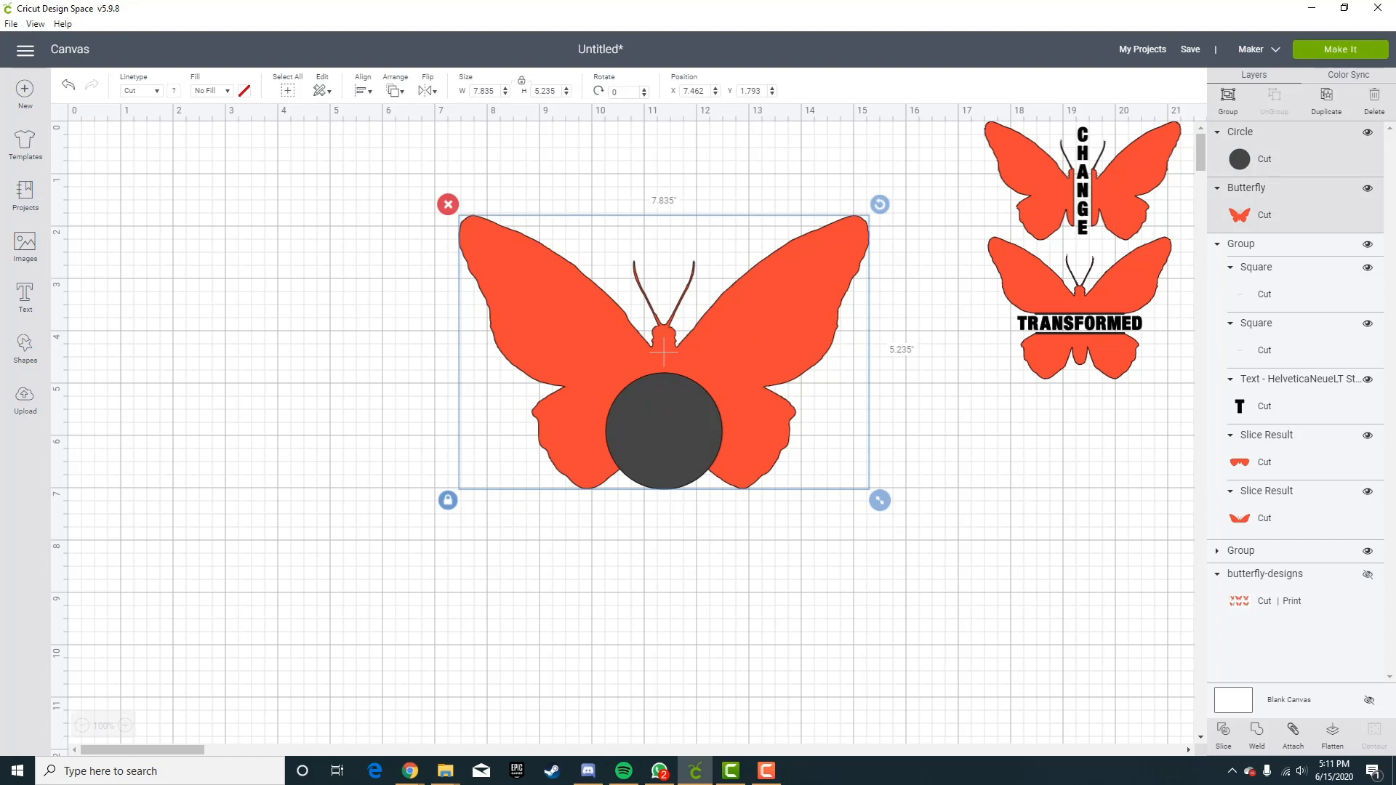
left_click(1229, 739)
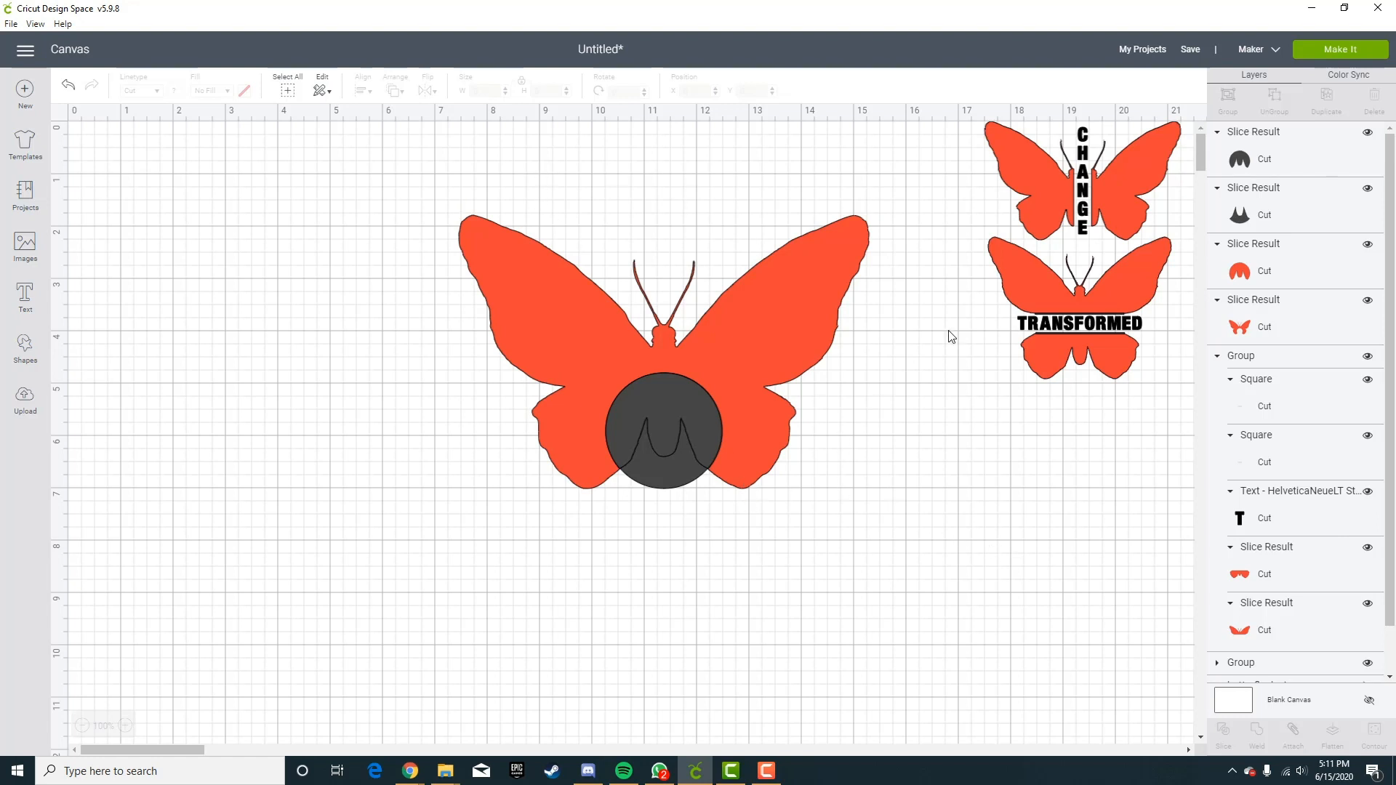
left_click(1261, 163)
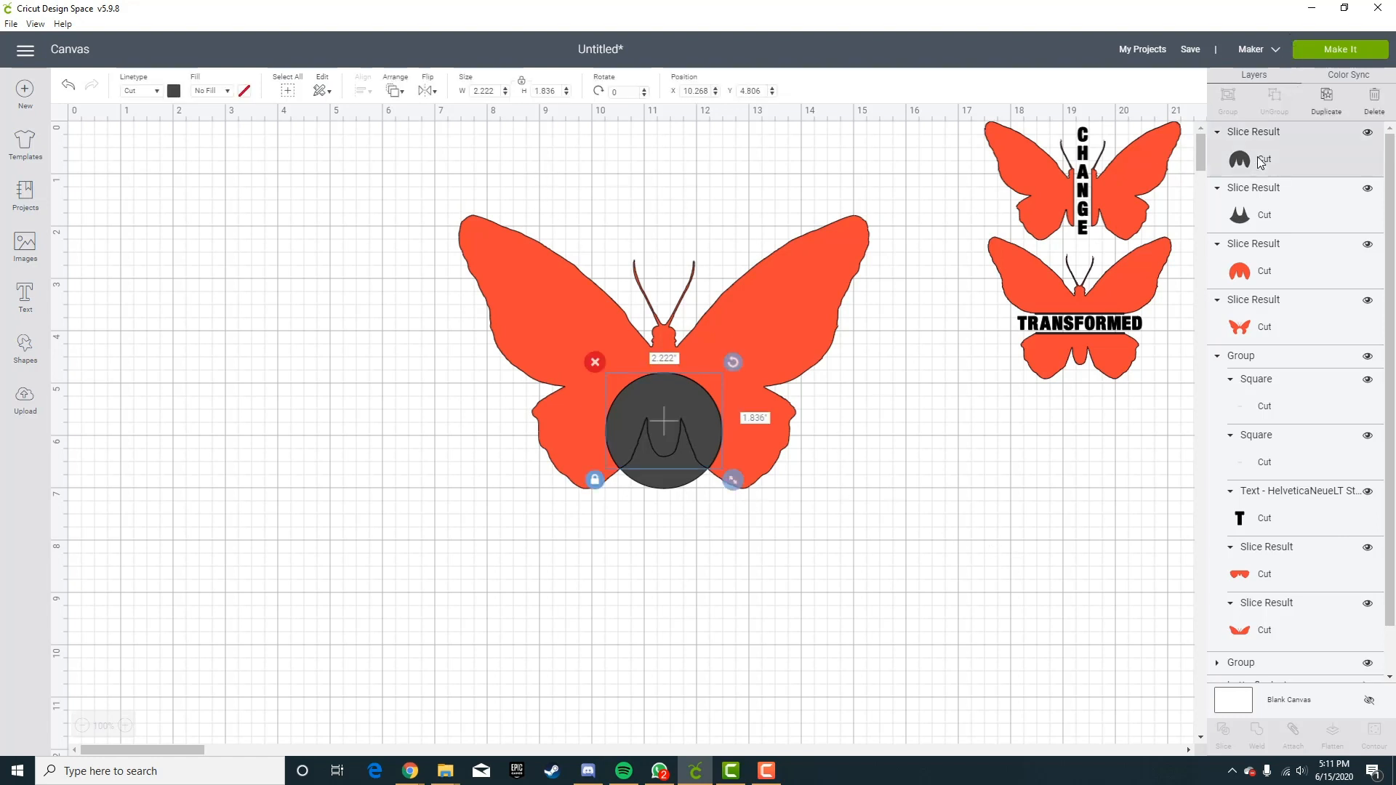
left_click(1285, 204, "shift")
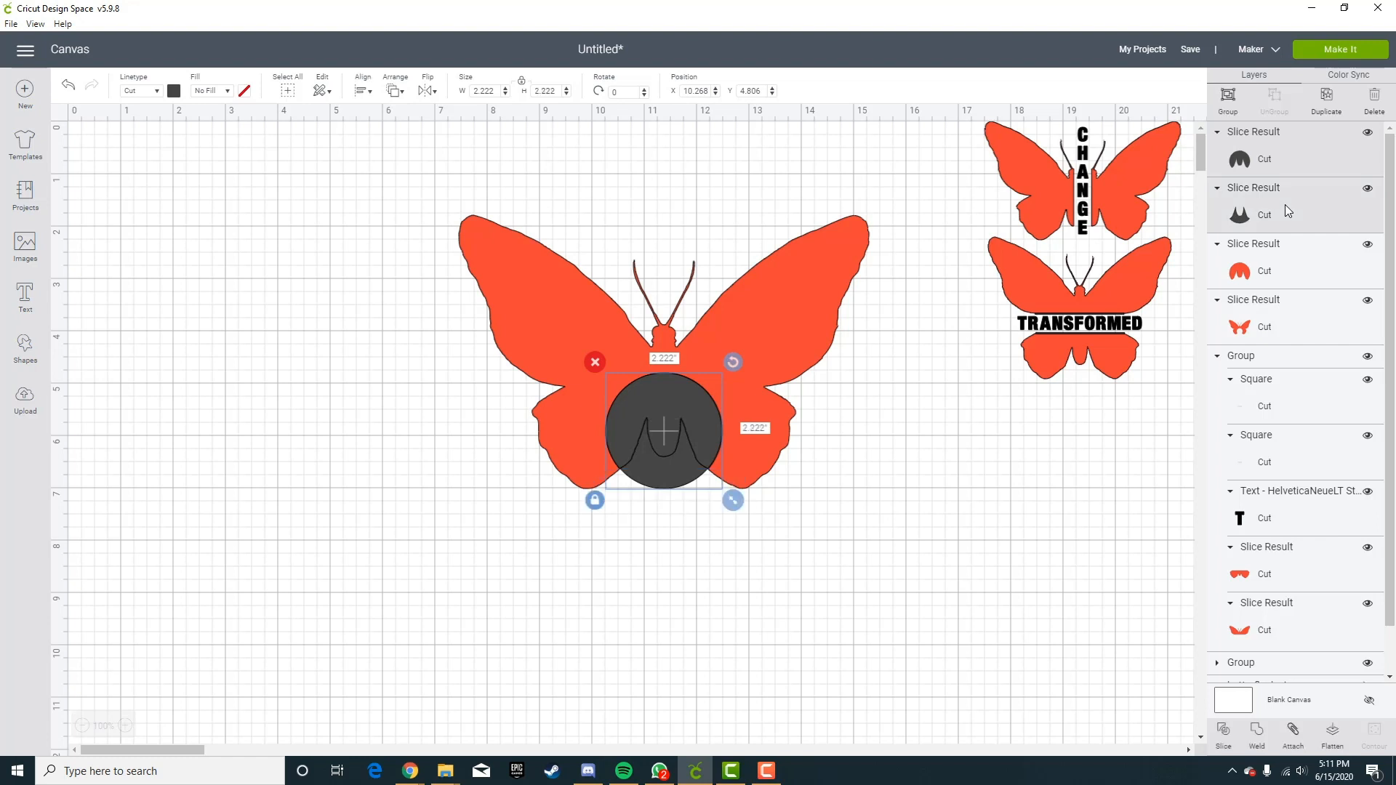
left_click(1375, 102)
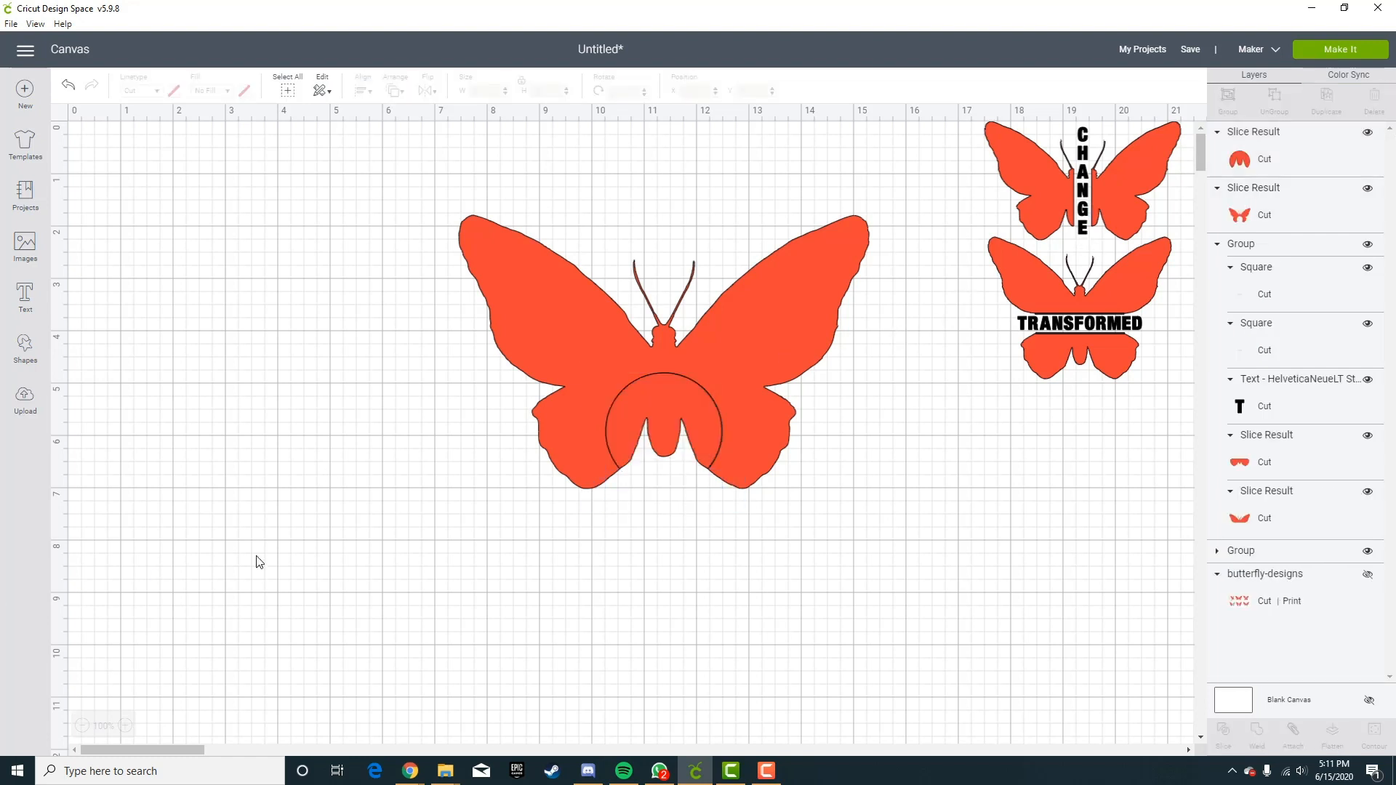
left_click(668, 425)
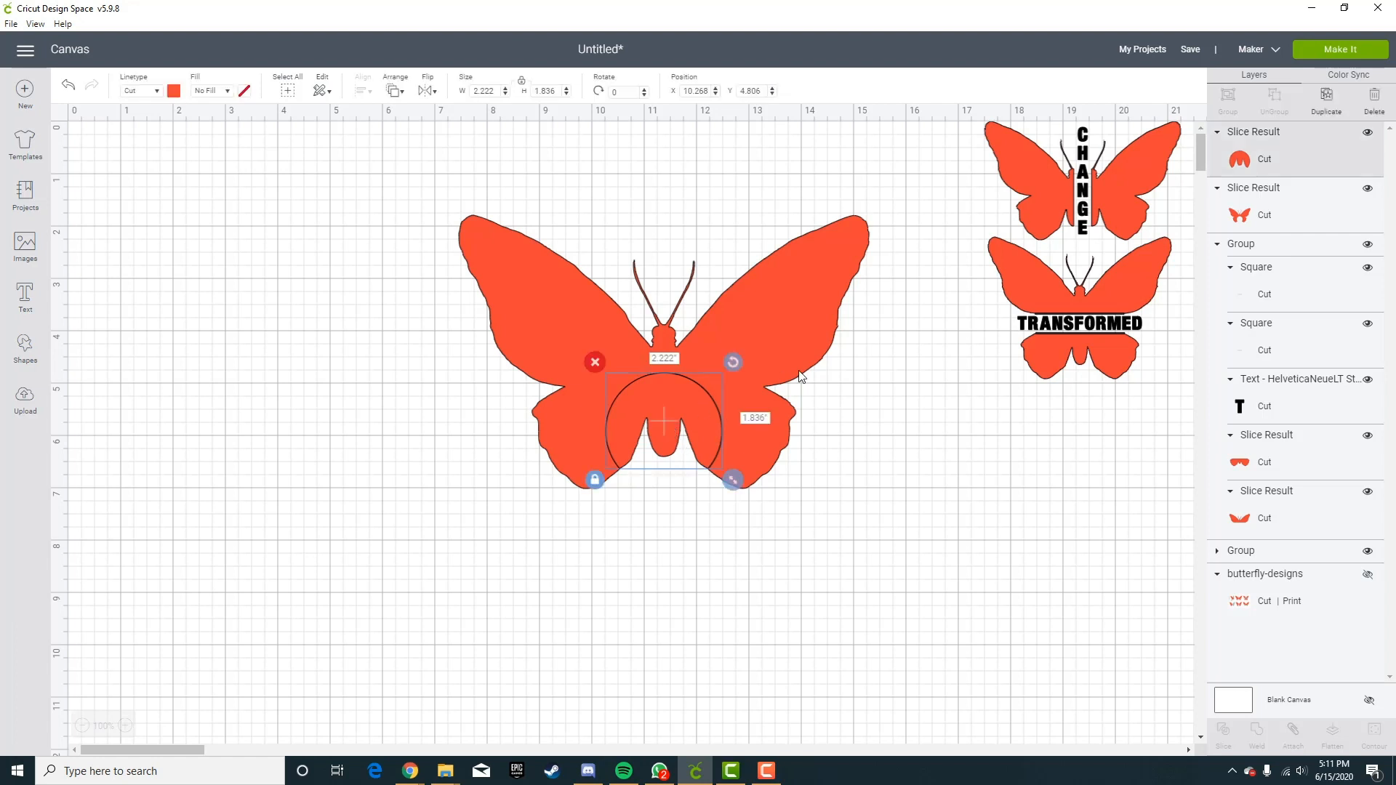
left_click(1375, 111)
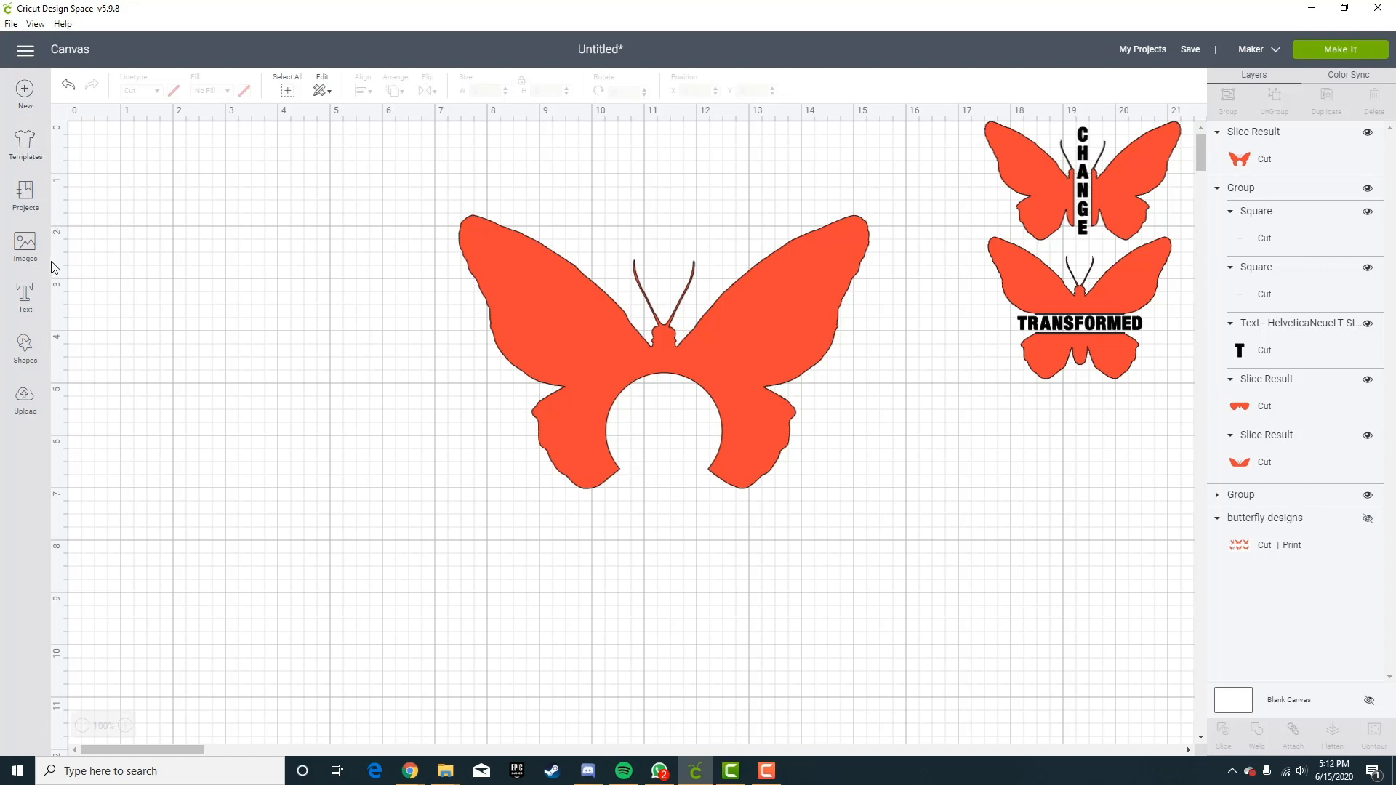
Add the text FLY HIGH, scale it to about 2.872 by 0.539, and place it over the butterfly's circular cut-out.
left_click(25, 298)
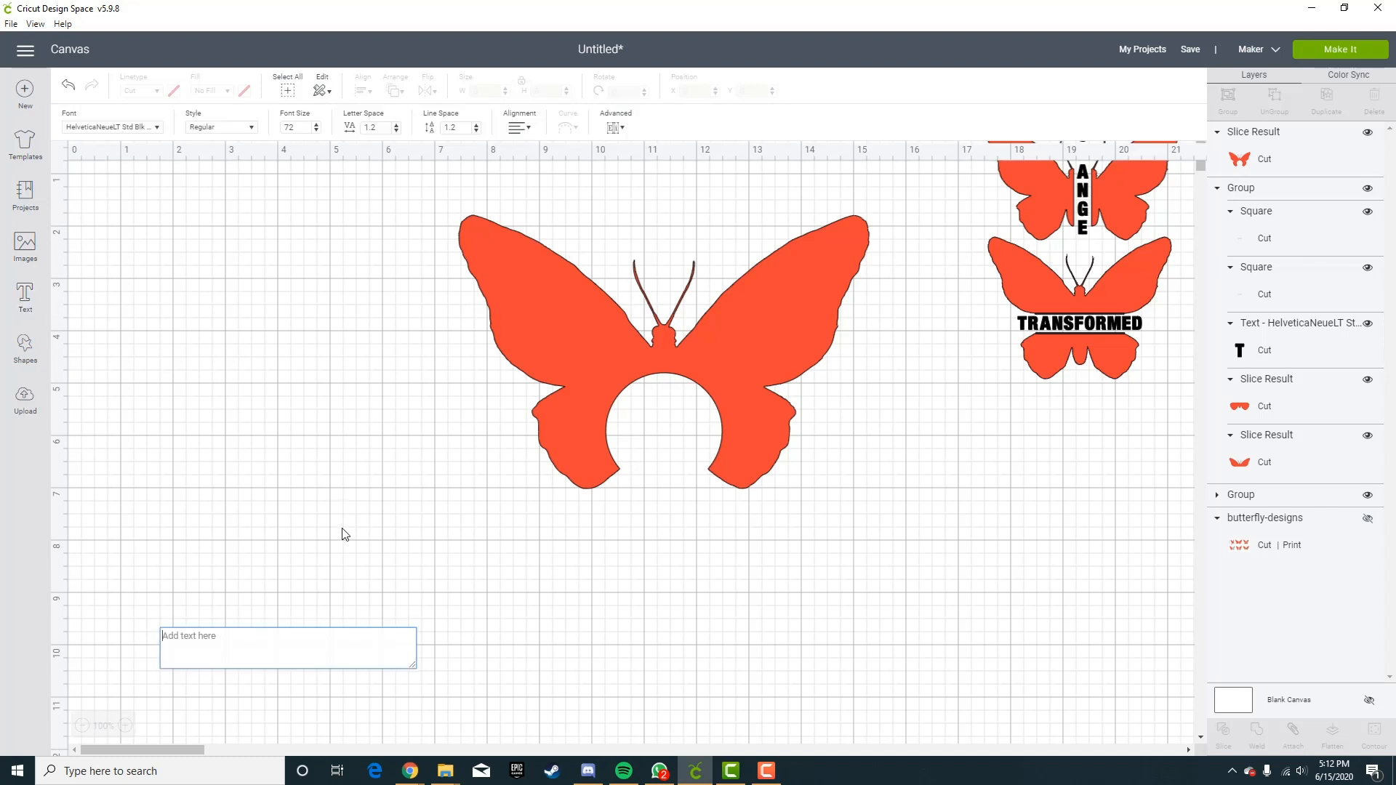
type("FLY")
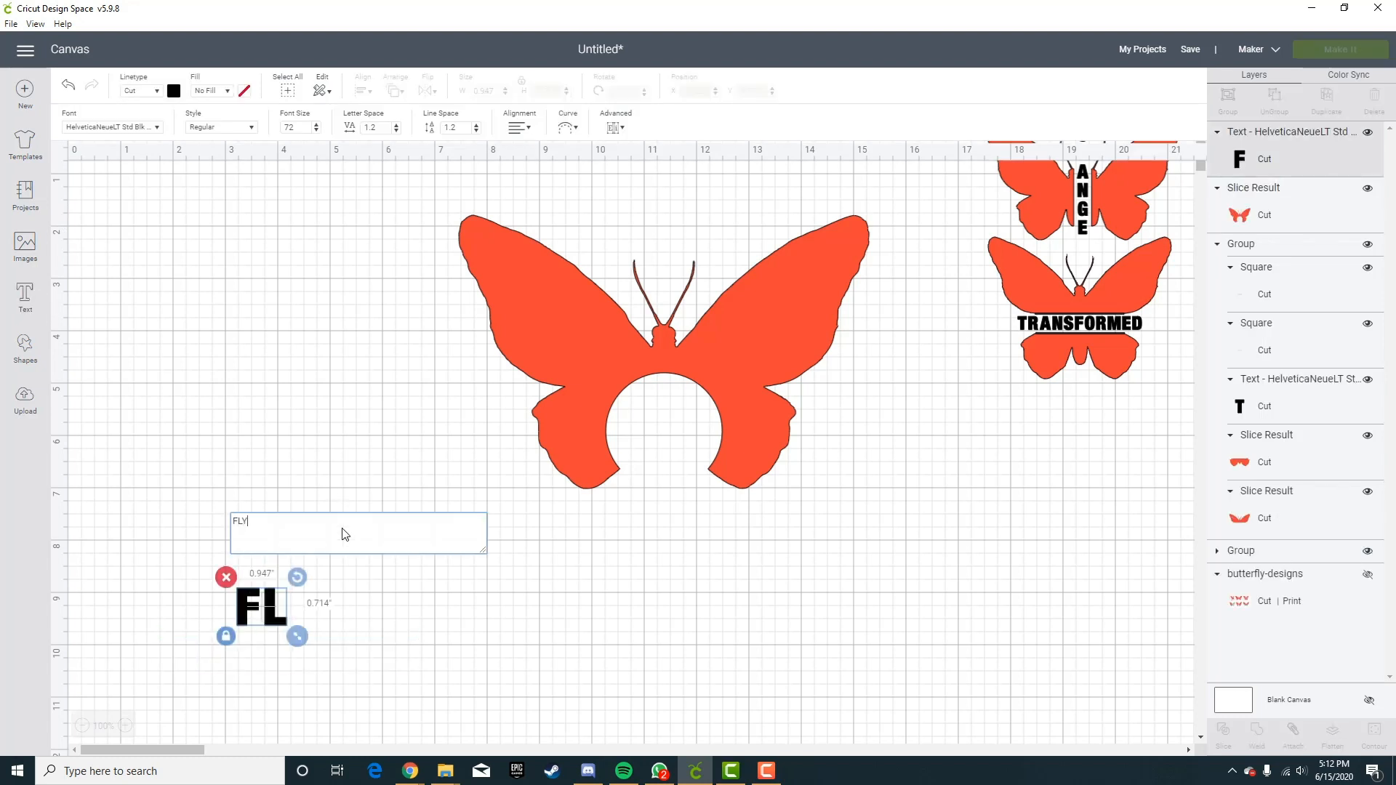
type(" HIGH")
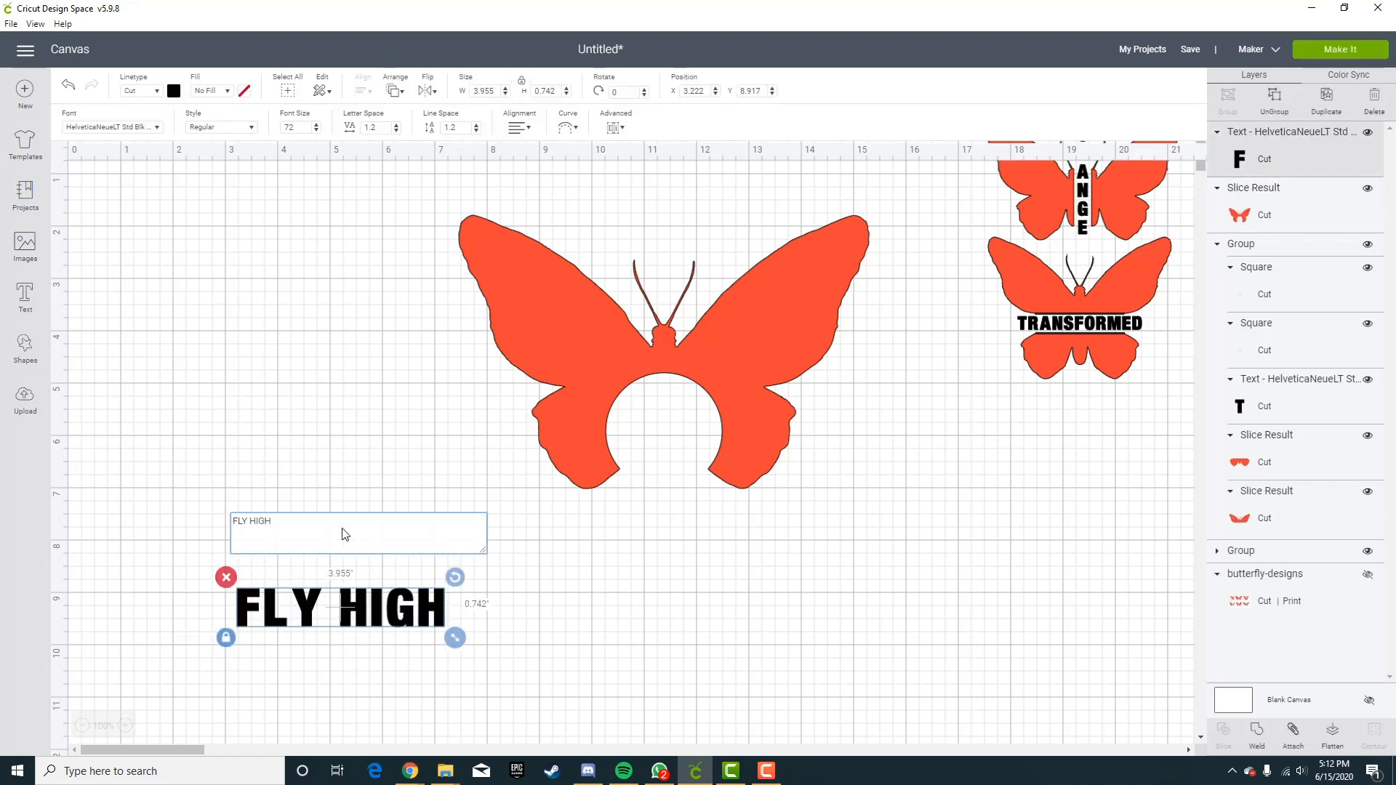
left_click(469, 616)
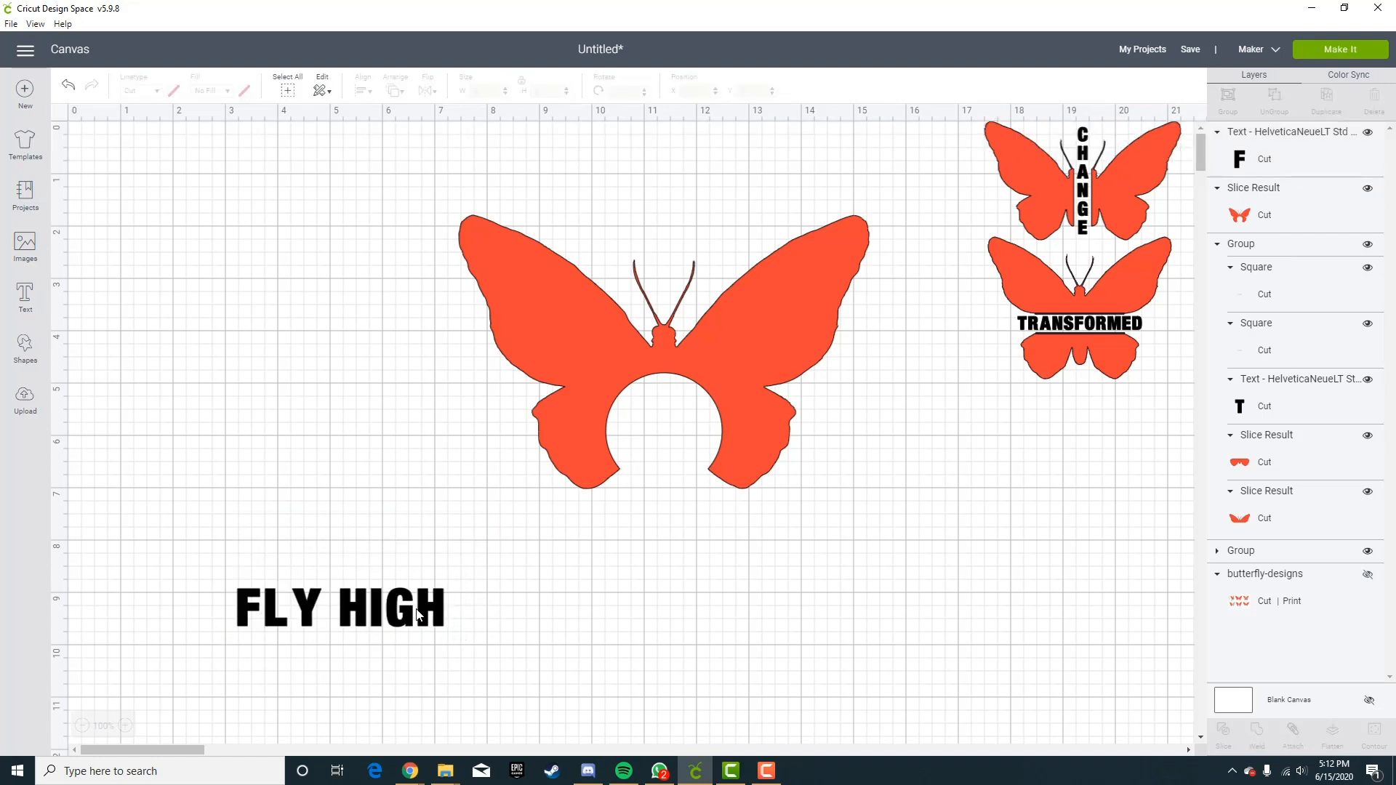
left_click_drag(418, 616, 715, 480)
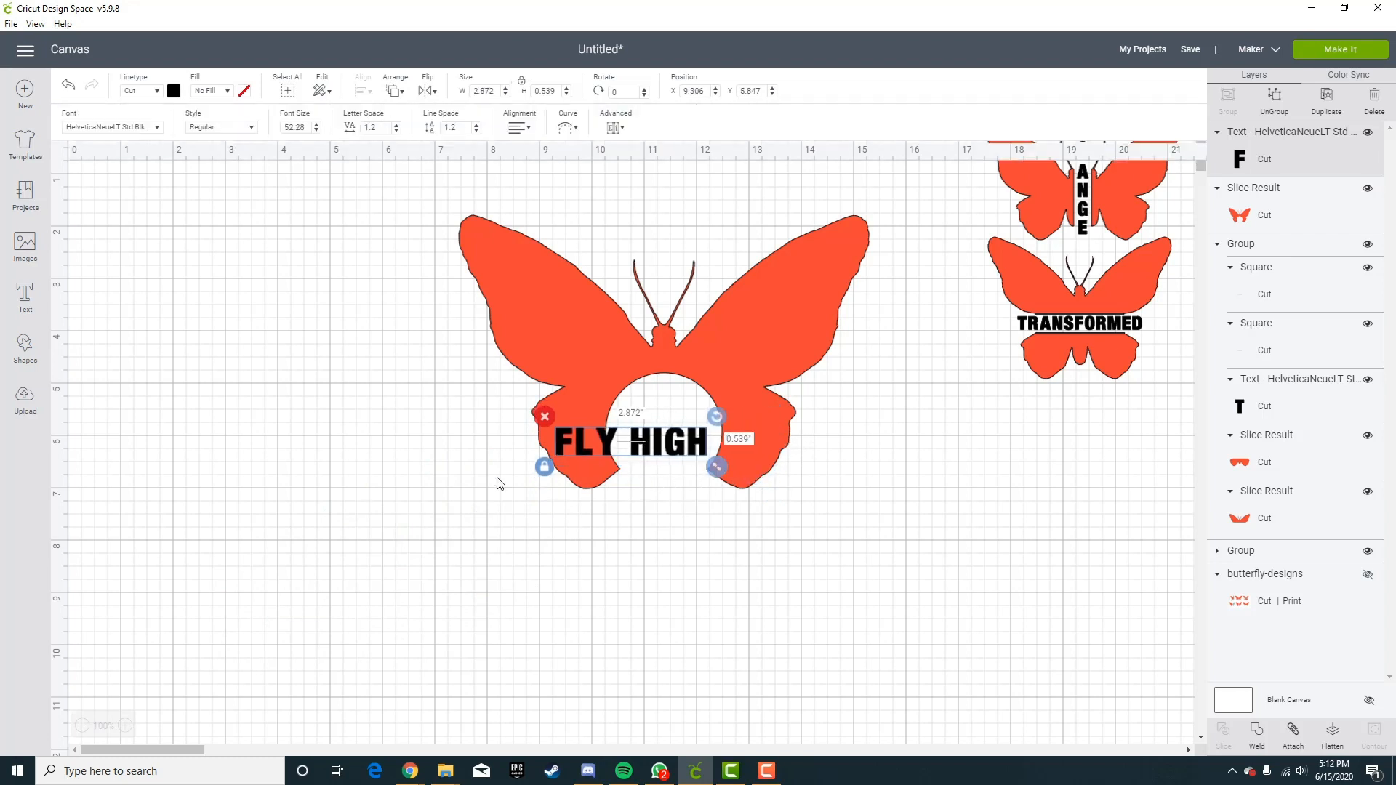
Unlock the FLY HIGH text's proportions, stretch it to about 2.914 by 0.761, and curve it into a smile-shaped arc.
left_click(545, 468)
left_click_drag(716, 468, 726, 485)
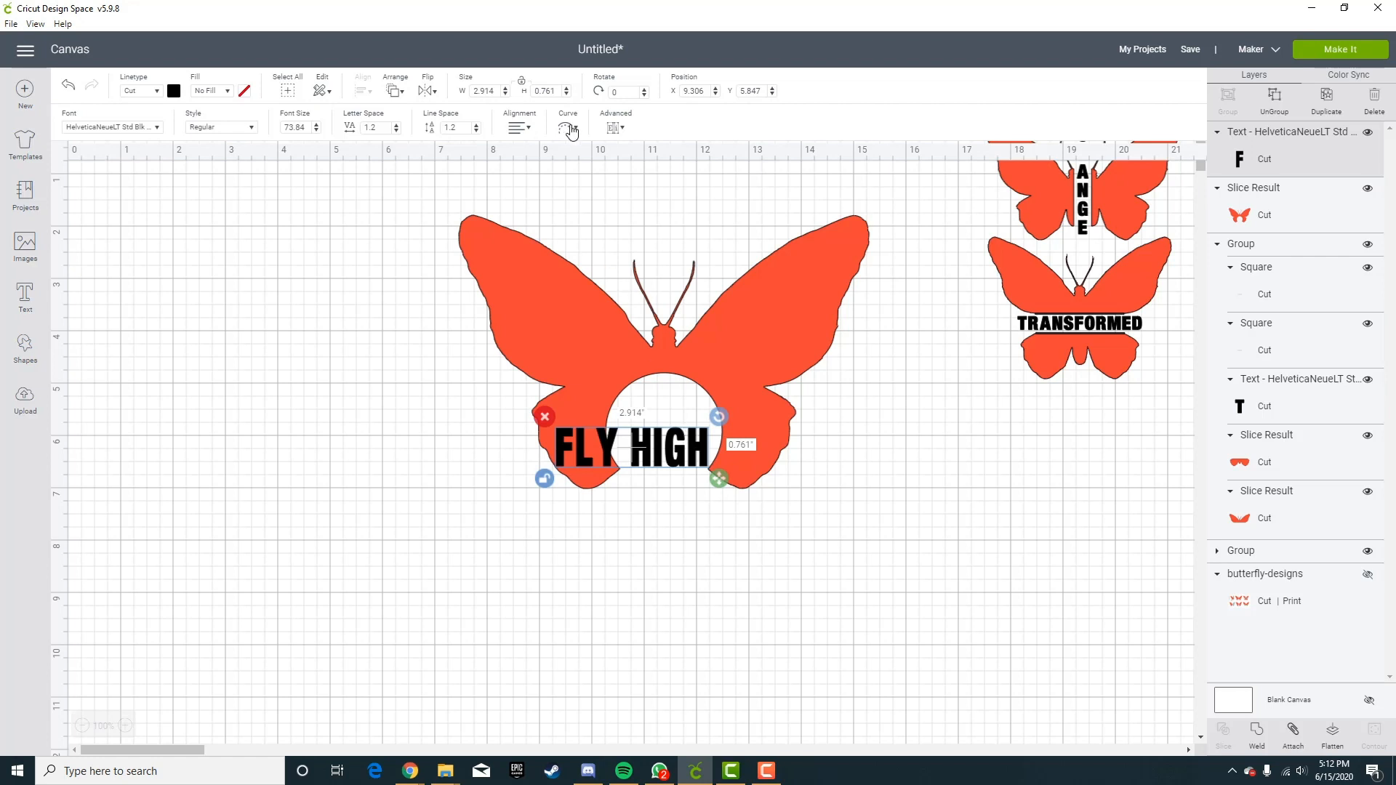
left_click(566, 130)
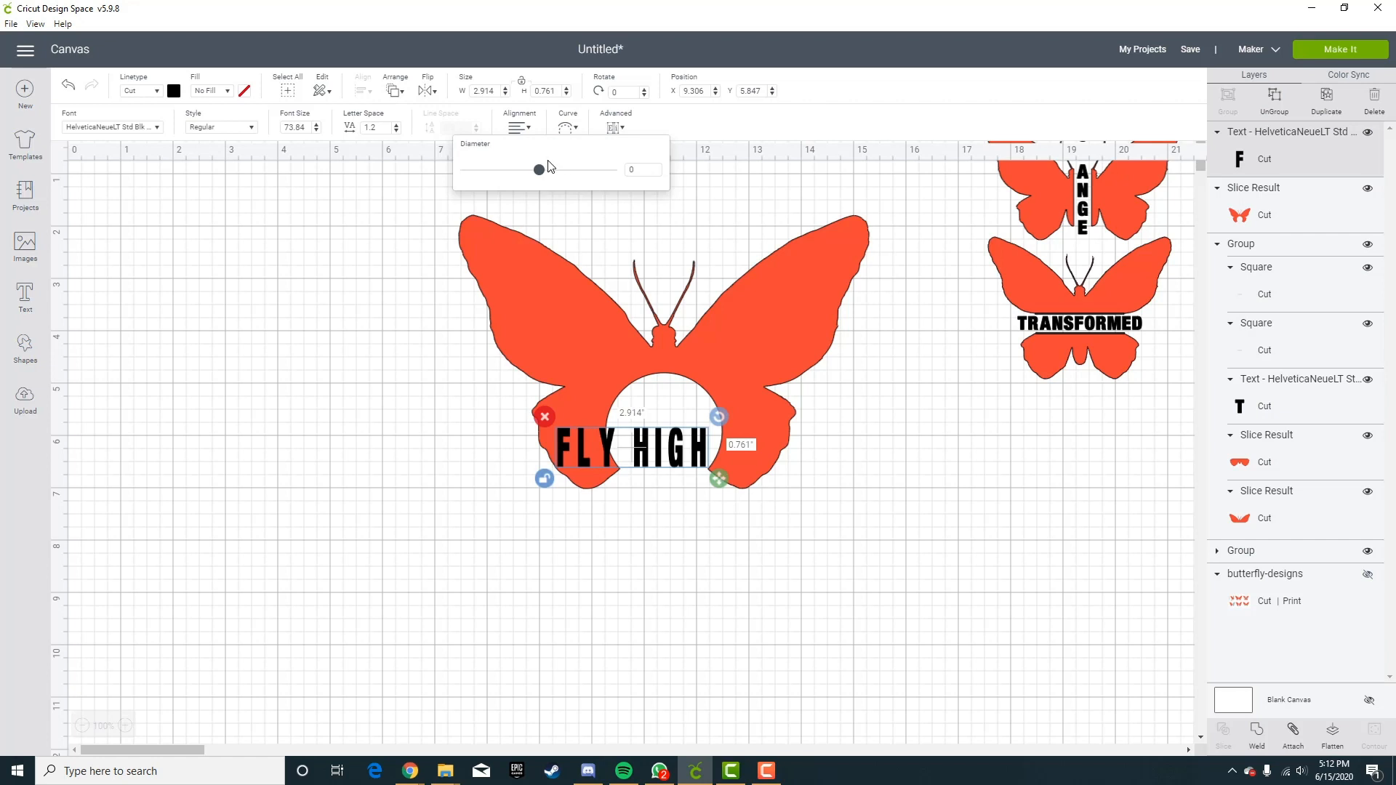
left_click_drag(539, 171, 486, 173)
left_click(773, 608)
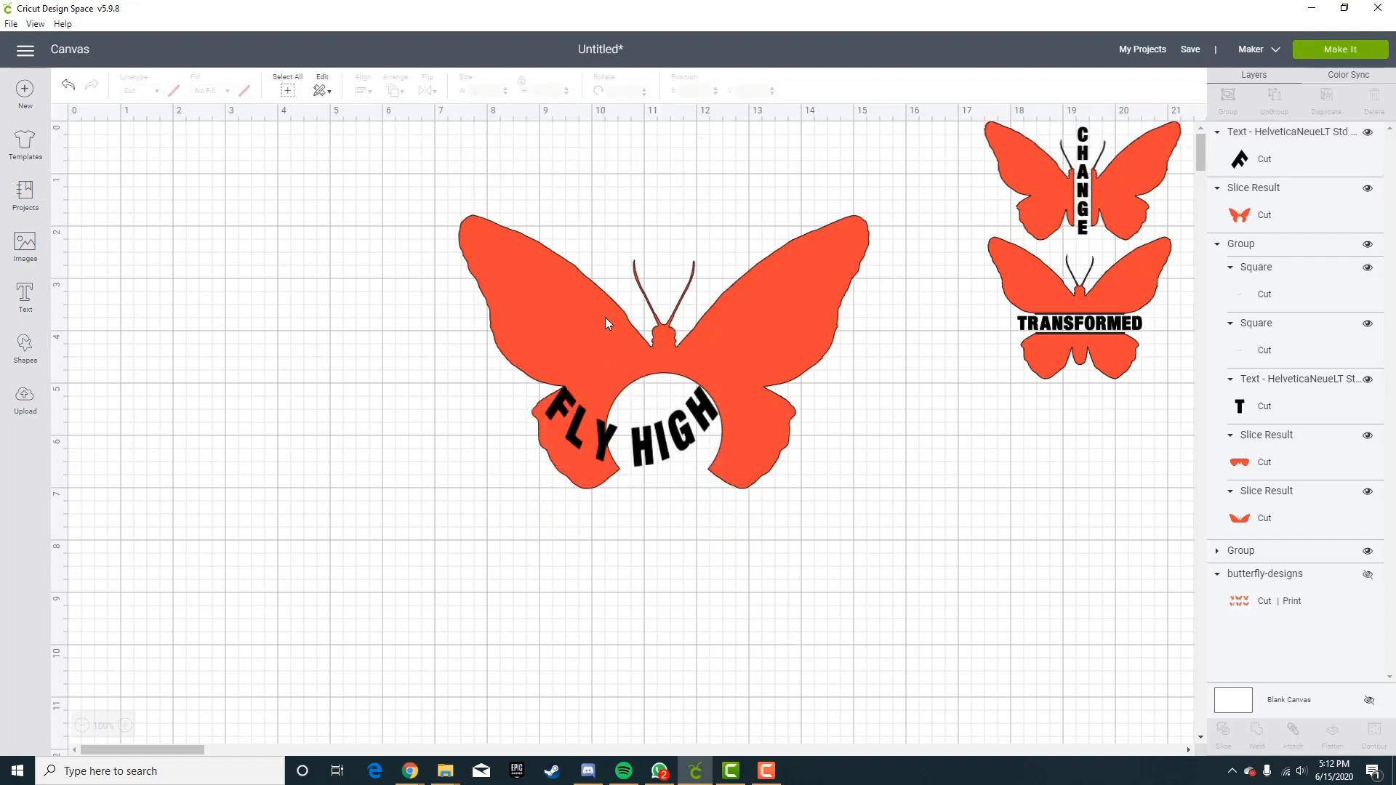
Resize the curved FLY HIGH text to about 2.192 by 1.691 and fit it along the lower part of the circular cut-out.
left_click(698, 441)
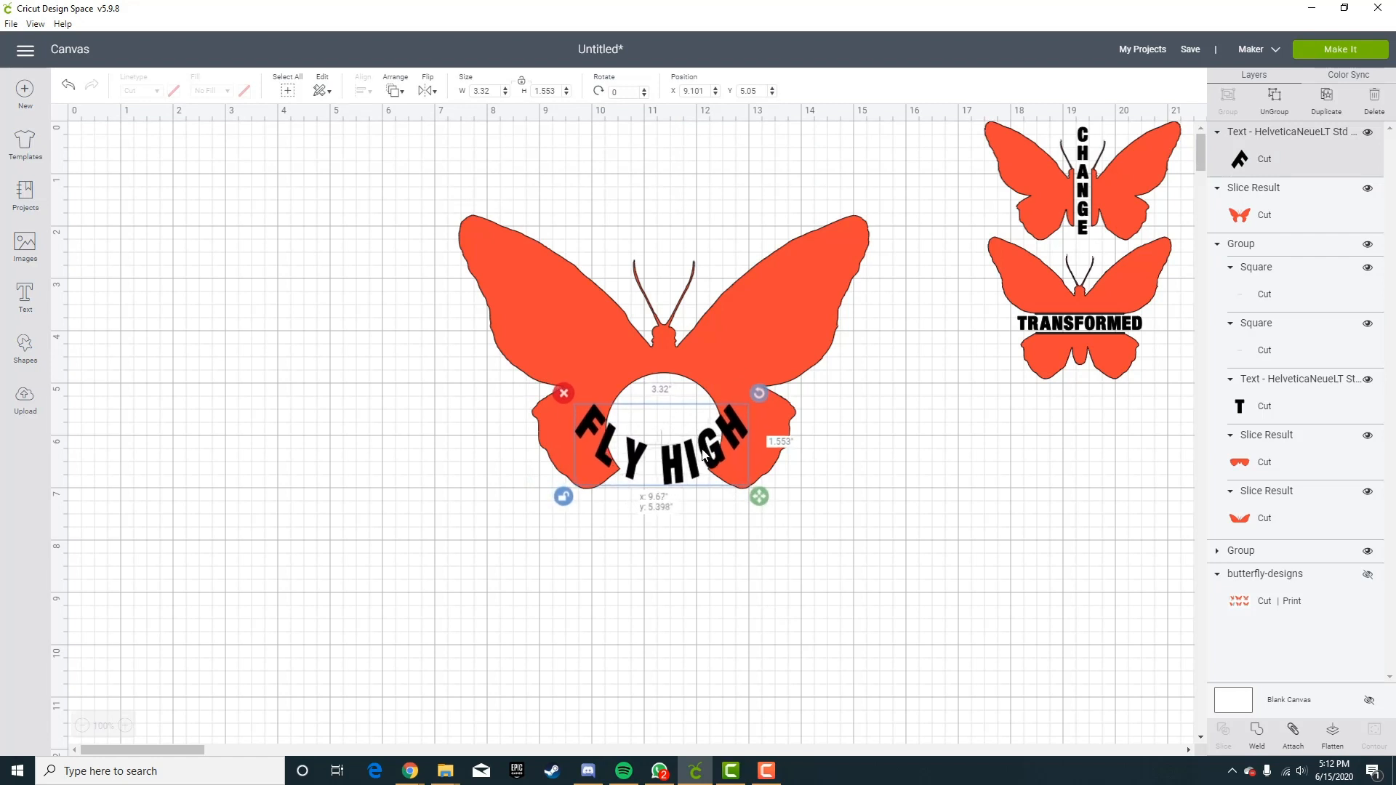
left_click_drag(758, 507, 701, 459)
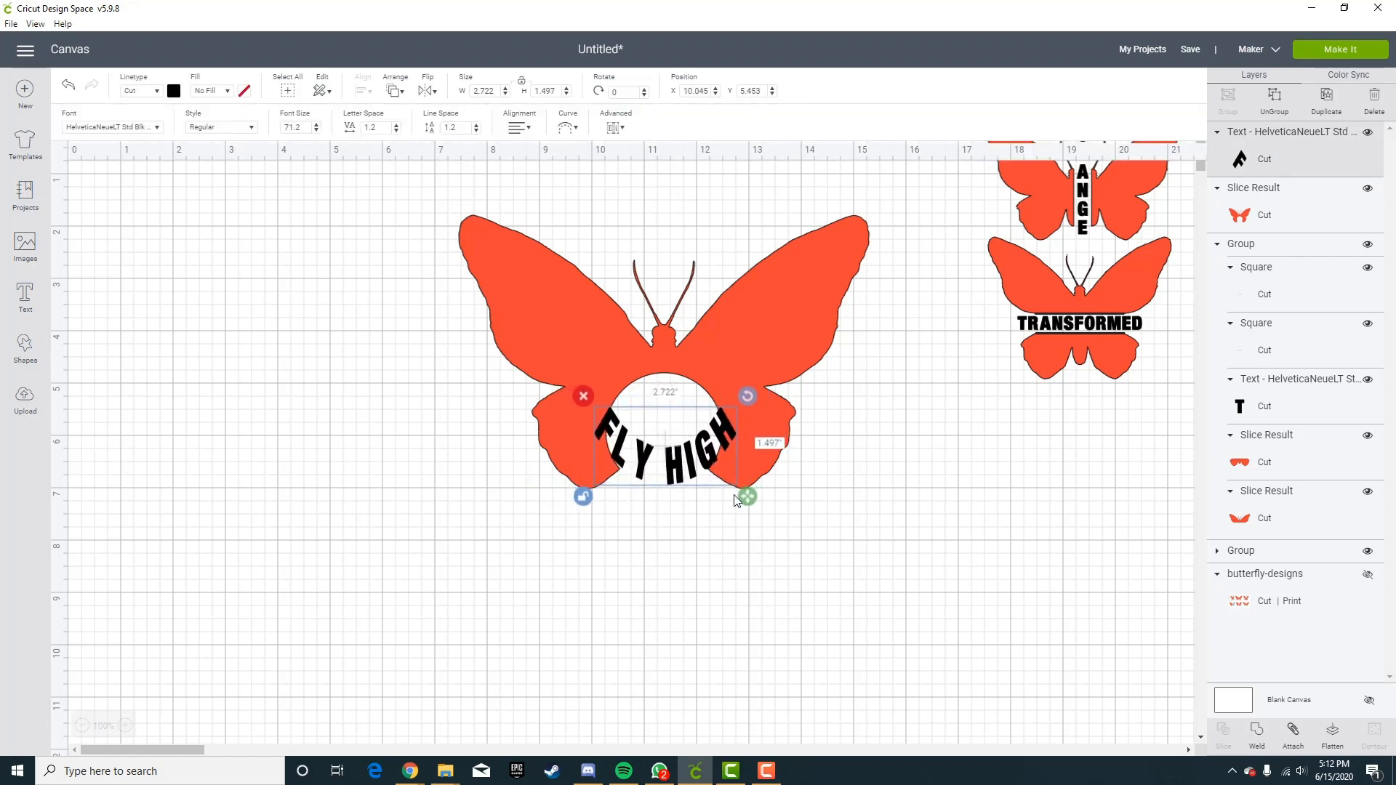
left_click_drag(748, 501, 736, 510)
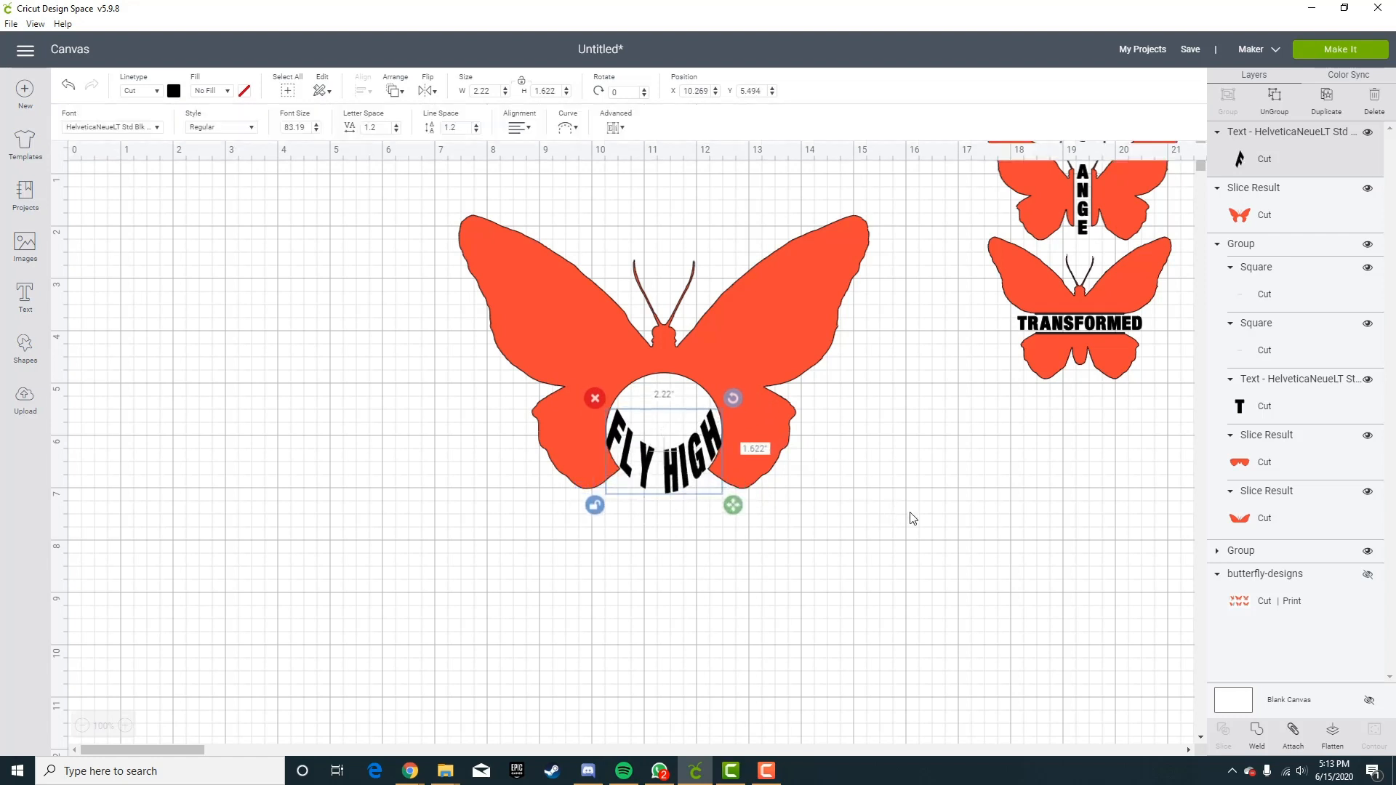
left_click(945, 518)
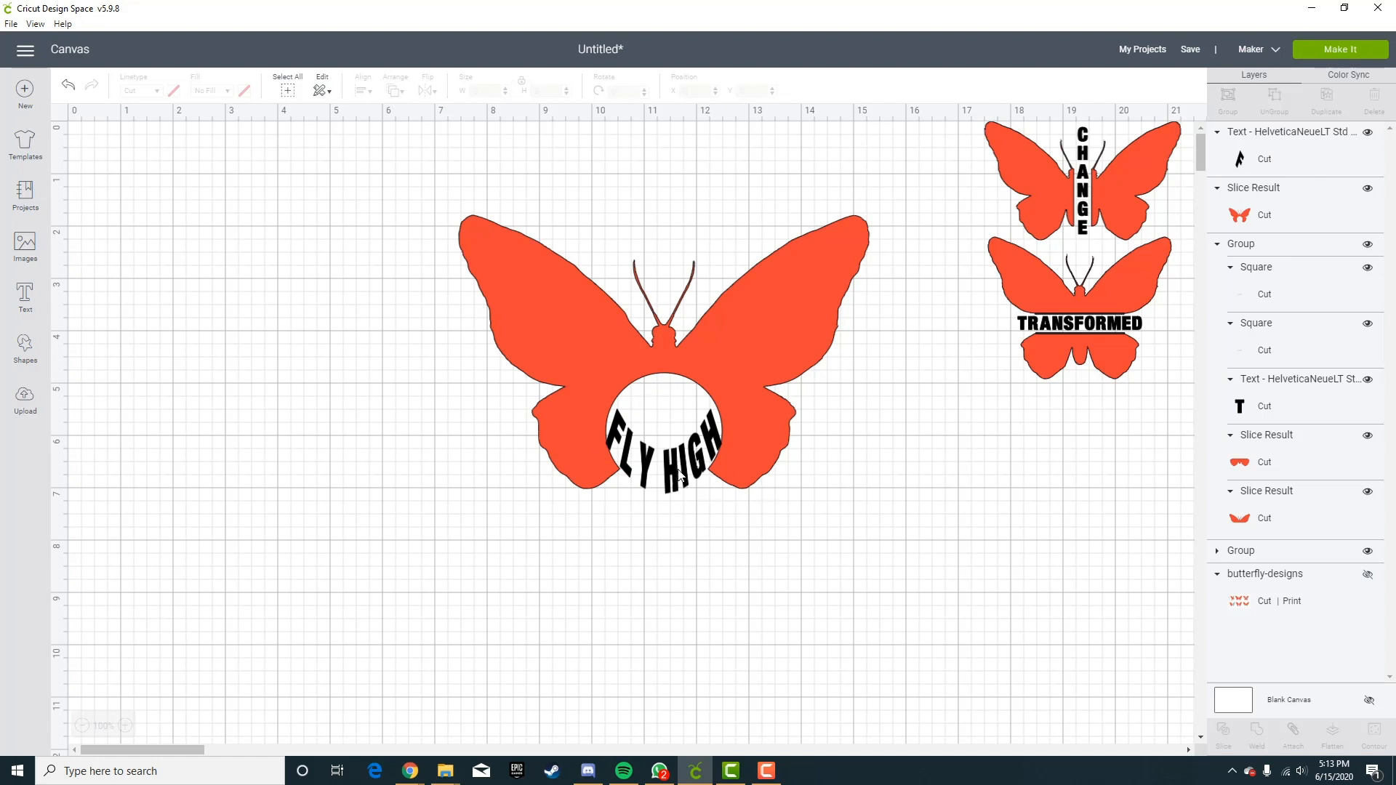
left_click(711, 469)
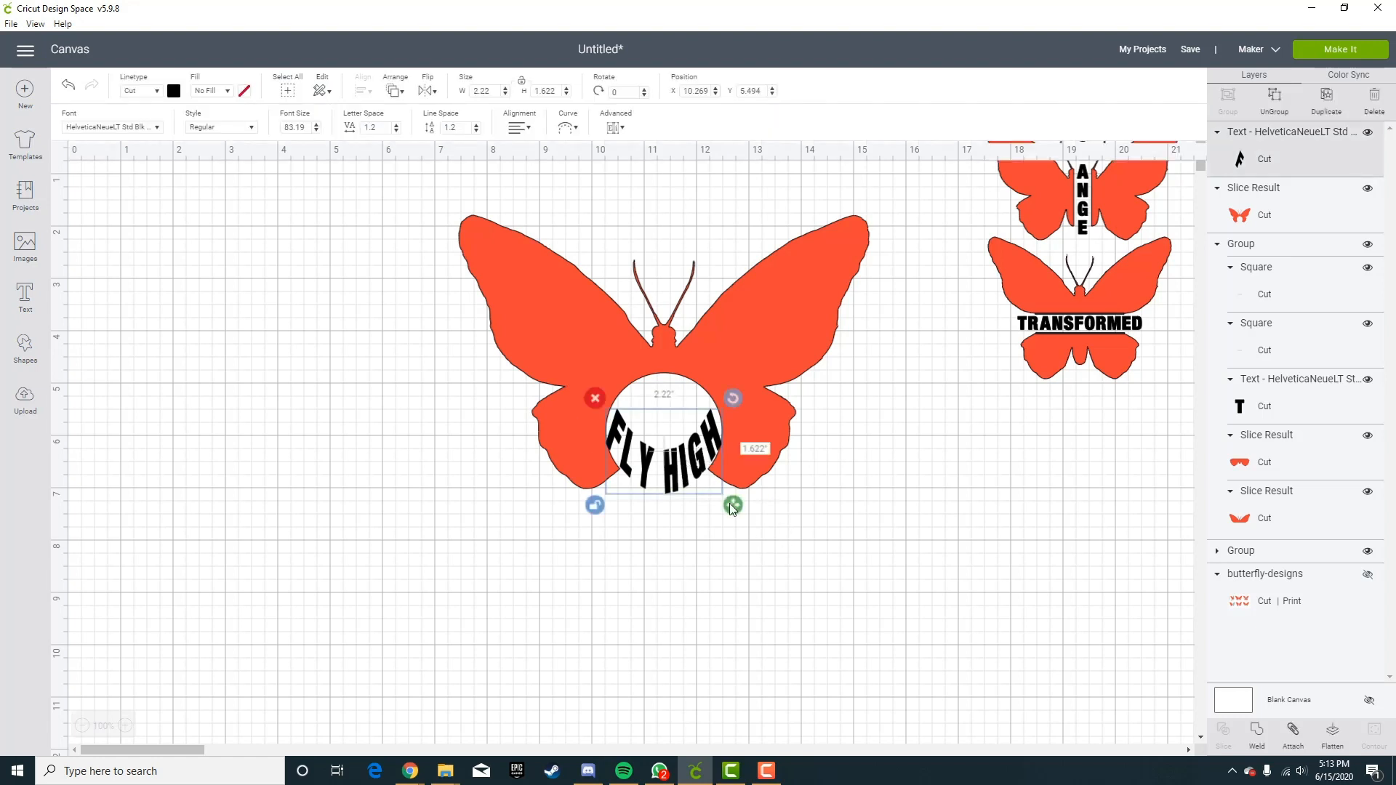
left_click_drag(730, 504, 727, 506)
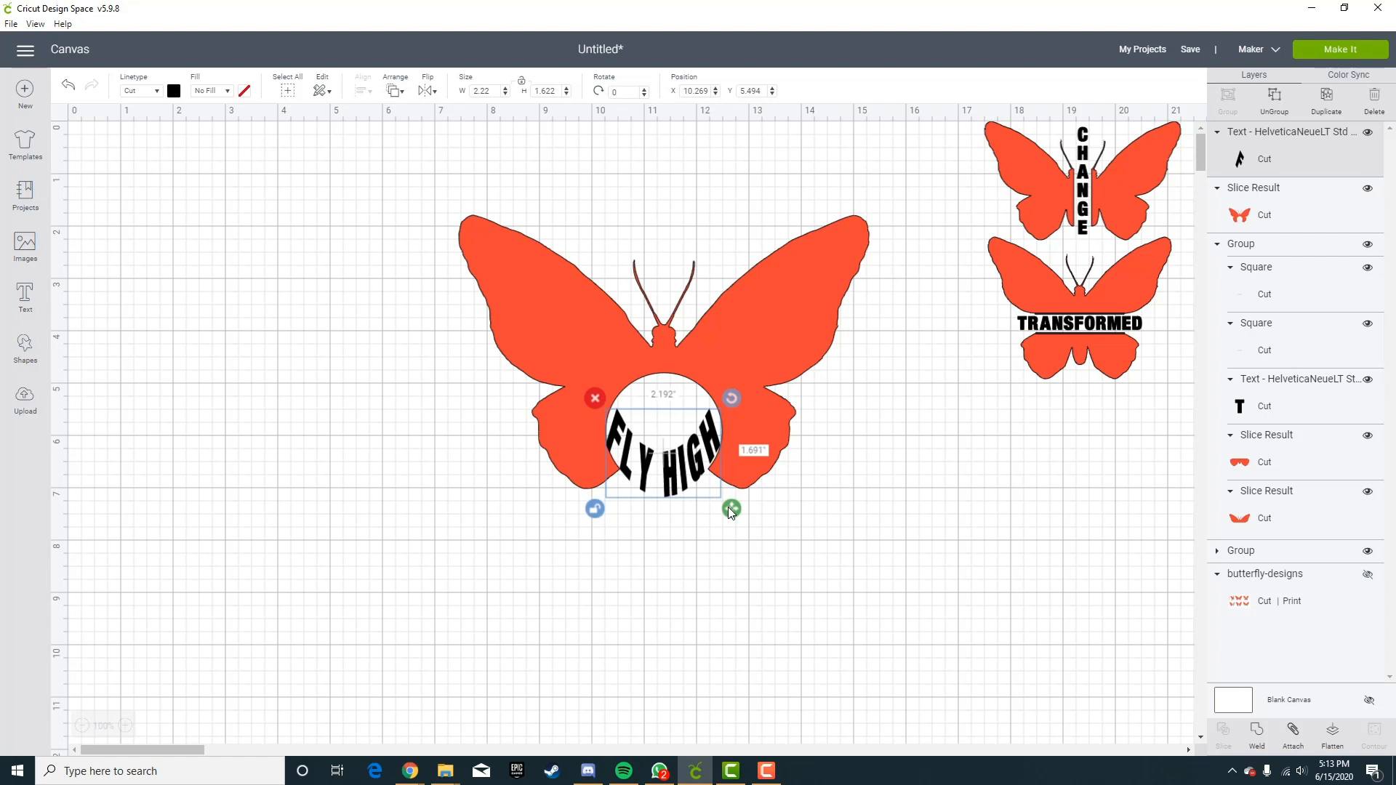
left_click(689, 484)
left_click(656, 469)
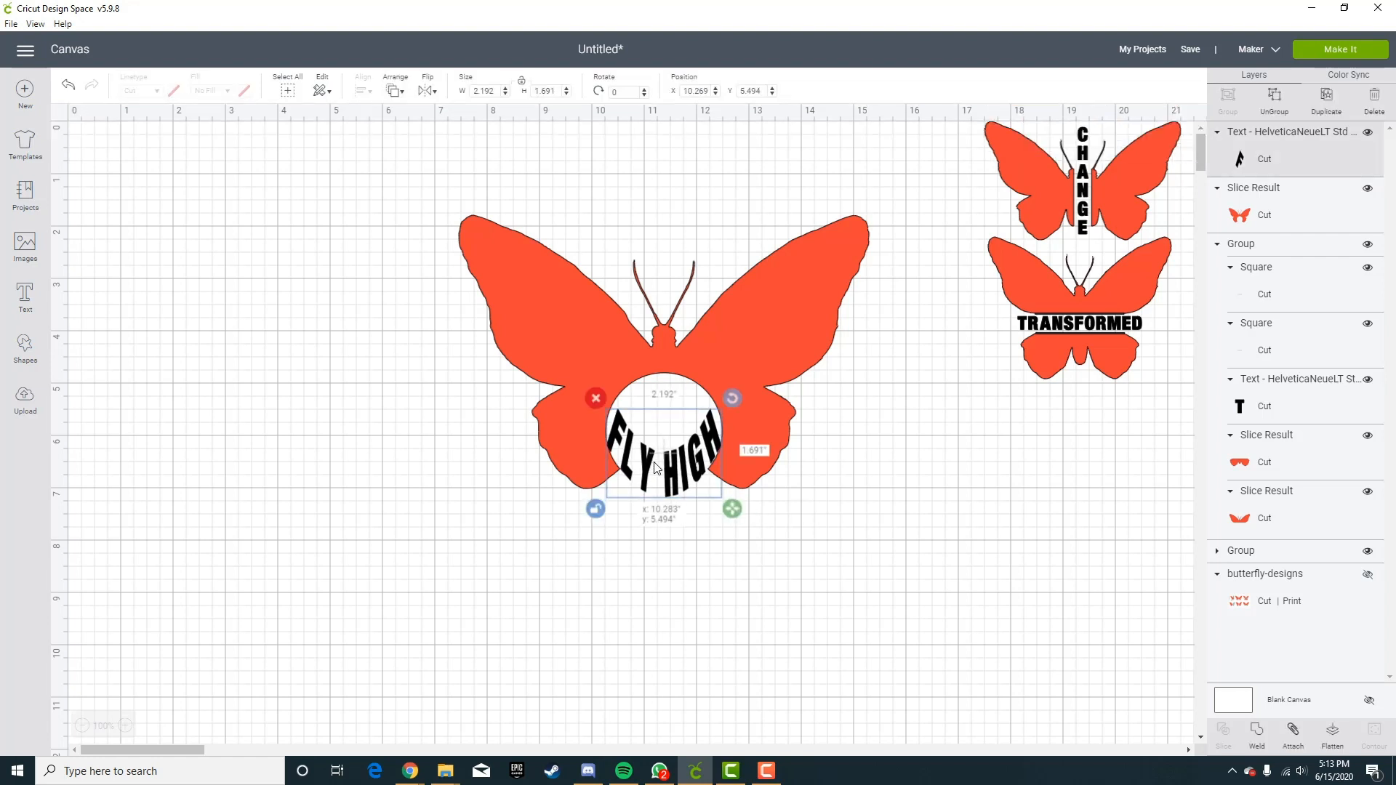
left_click(973, 495)
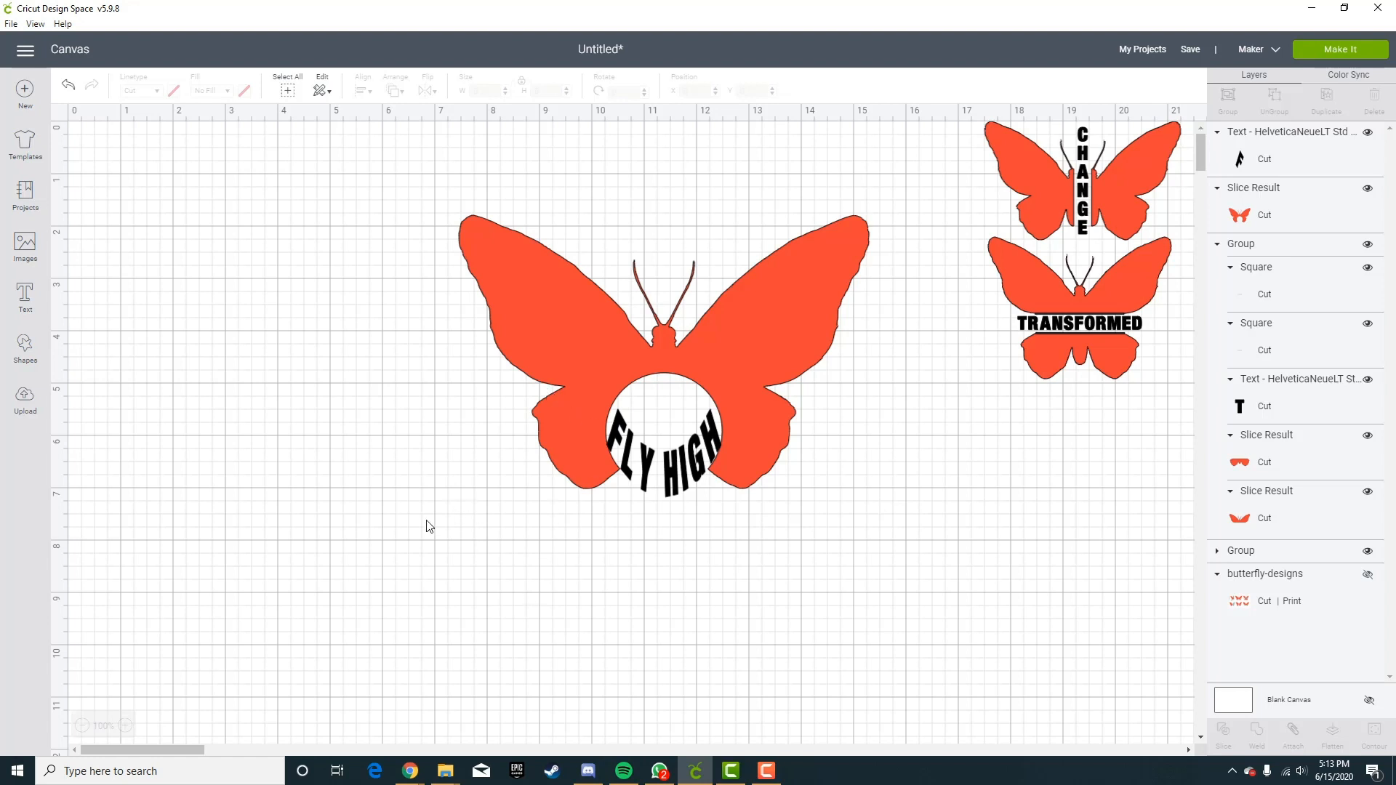
Group the curved FLY HIGH text with its butterfly.
left_click_drag(426, 522, 748, 291)
left_click(748, 291)
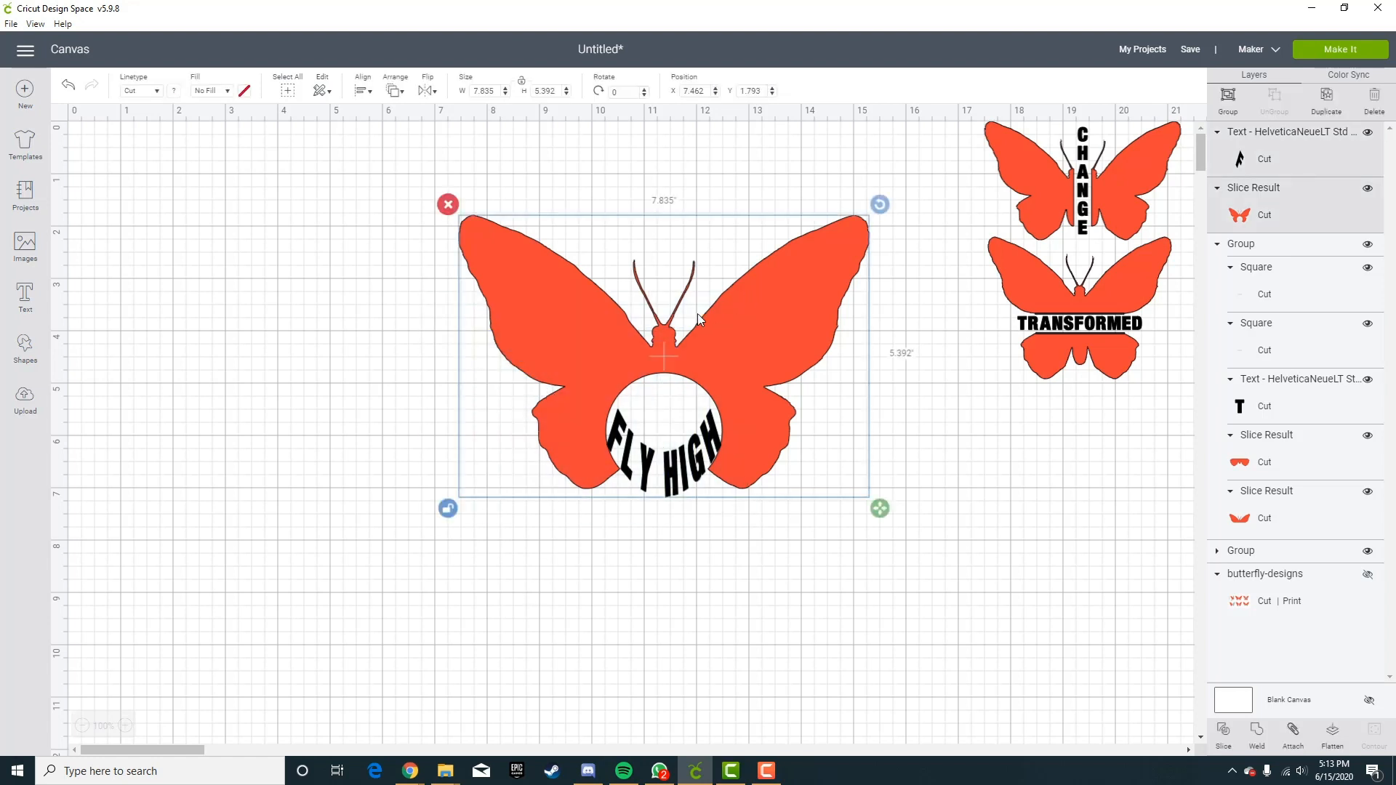
left_click(1222, 109)
left_click(1016, 566)
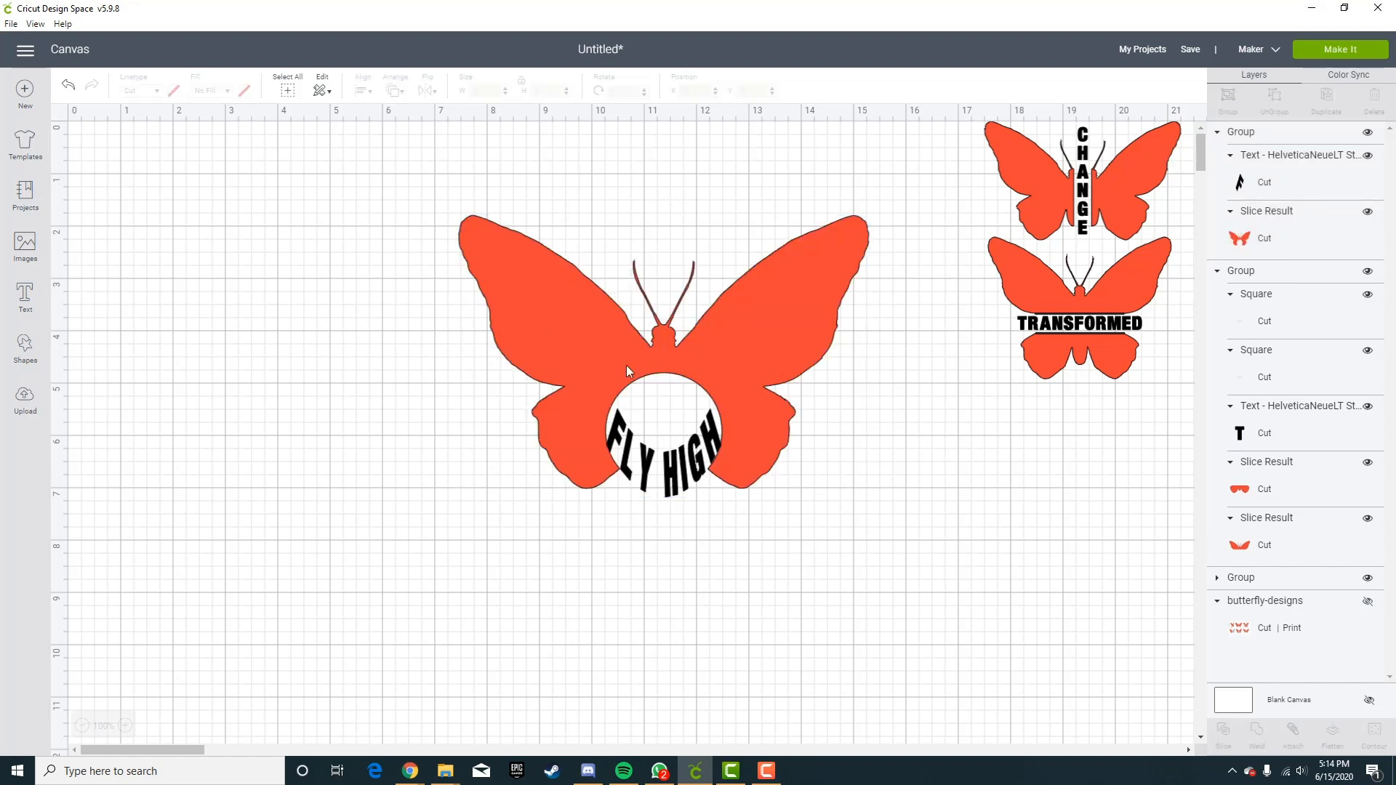
Scale the FLY HIGH butterfly group down to about 3.891 by 2.678 and place it below the TRANSFORMED butterfly.
left_click(781, 426)
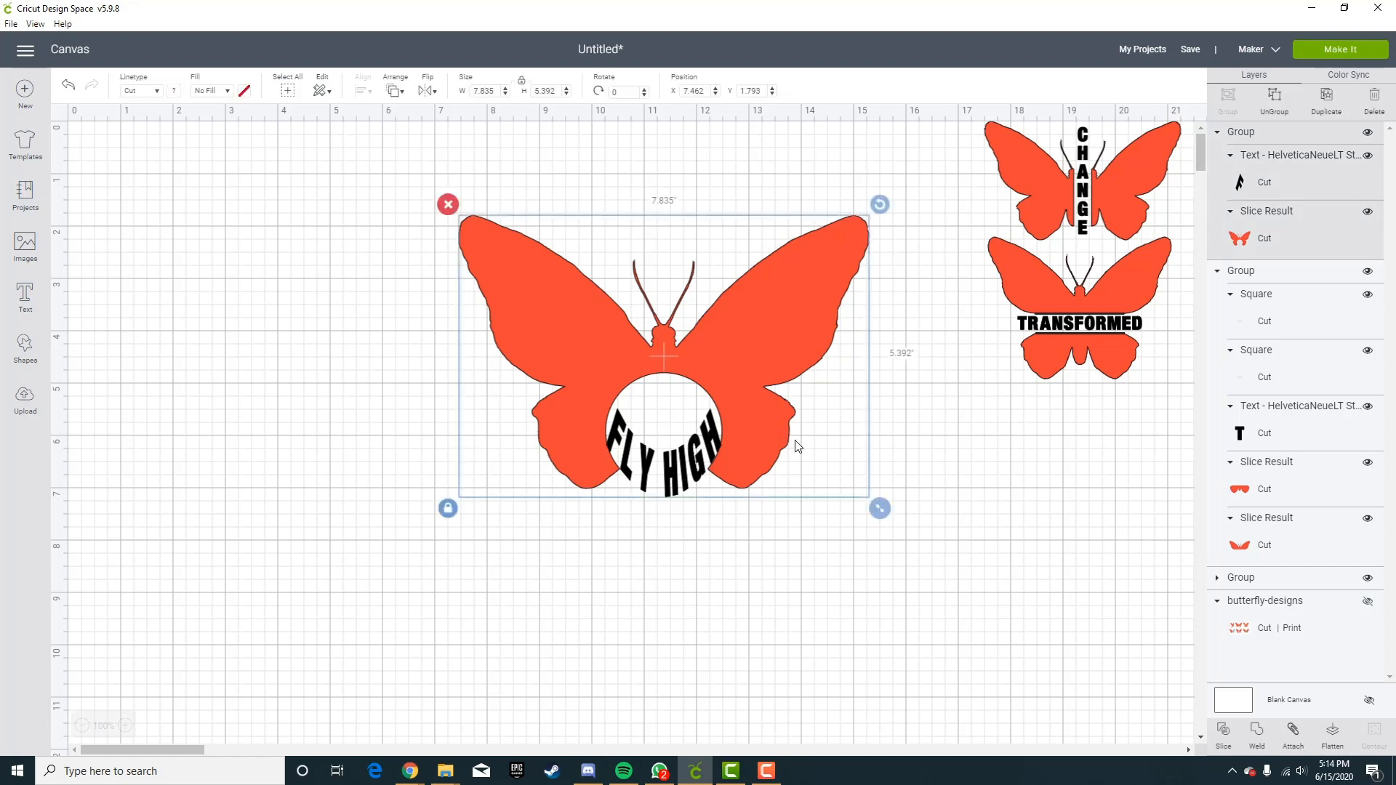
left_click_drag(879, 510, 673, 369)
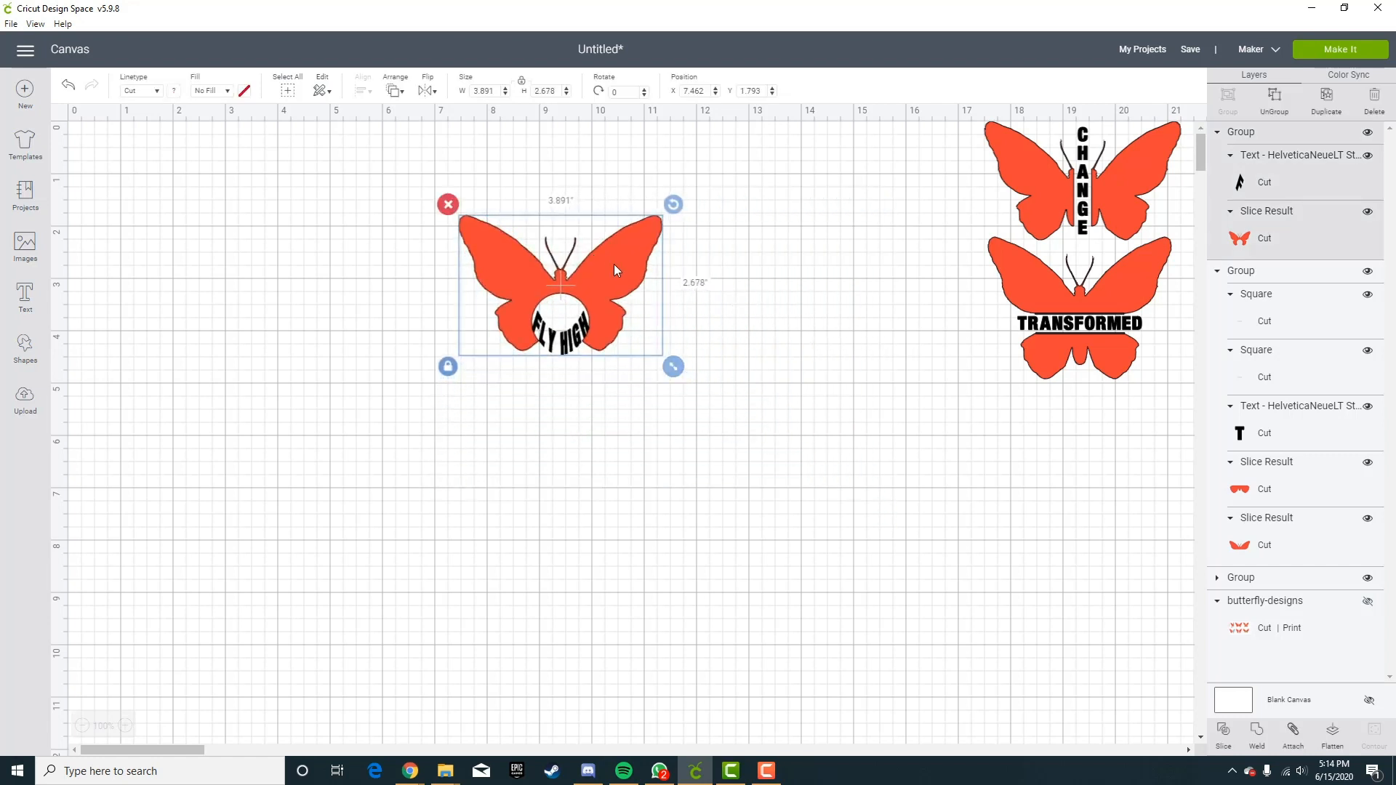
left_click_drag(613, 264, 1133, 417)
left_click(1065, 632)
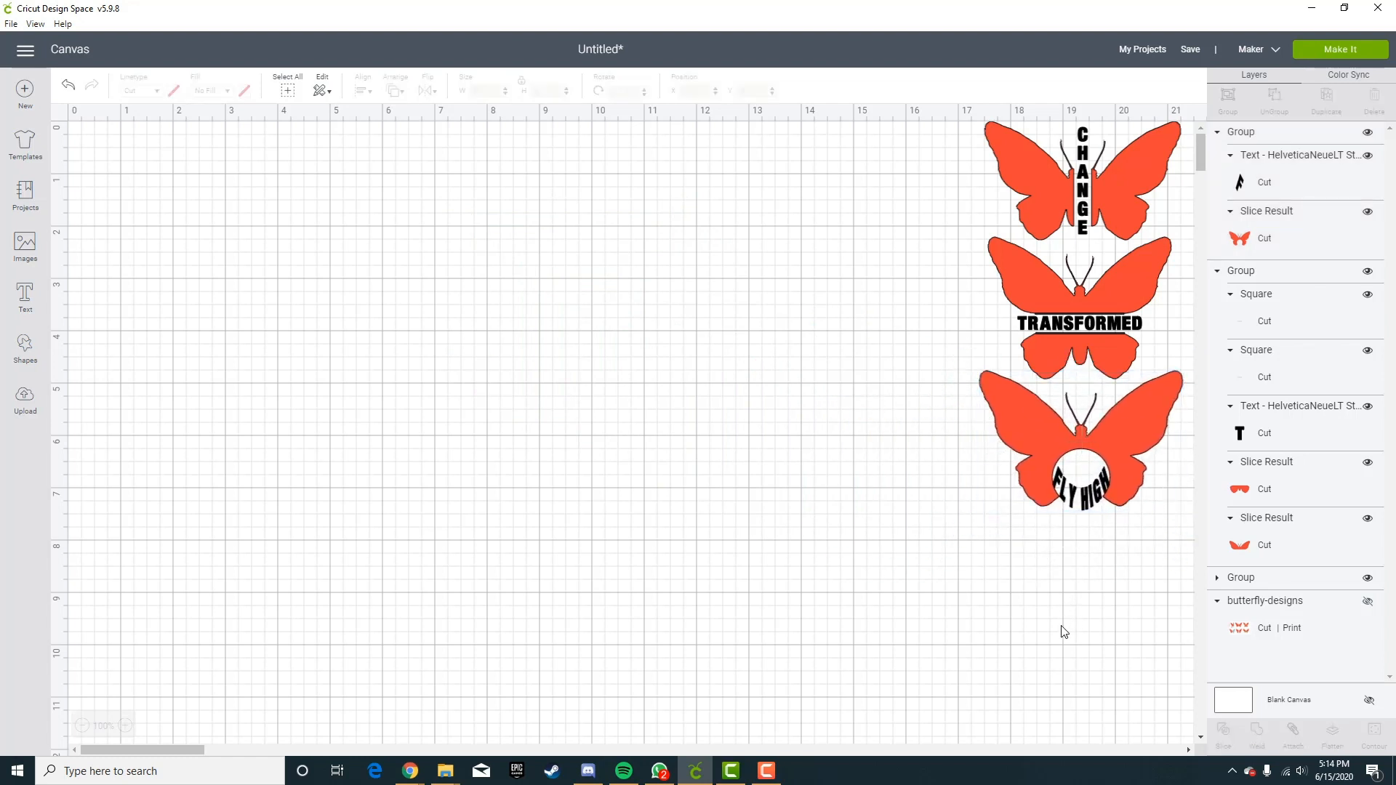
Check the butterfly-designs reference image, hide it again, and insert another copy of the uploaded plain butterfly.
left_click(1368, 602)
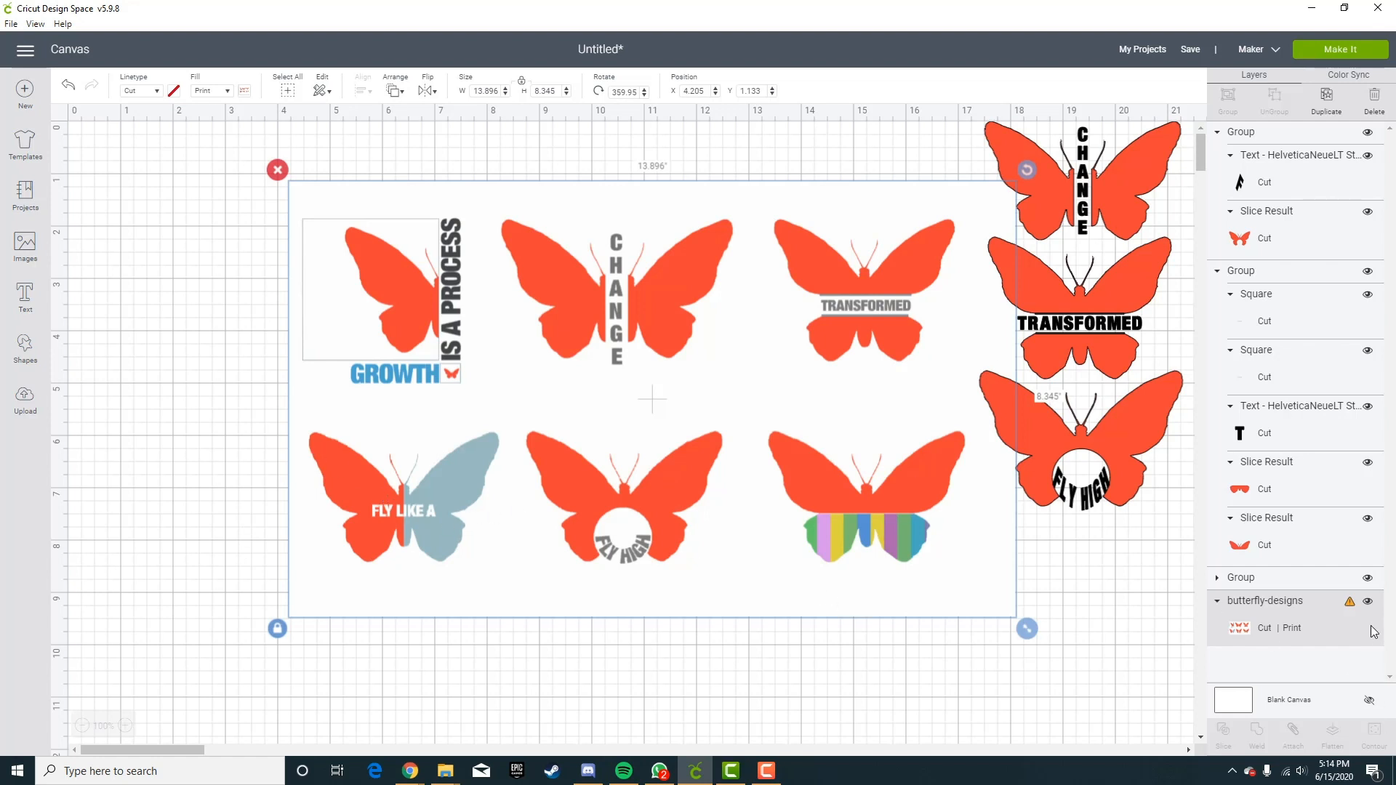
left_click(1367, 601)
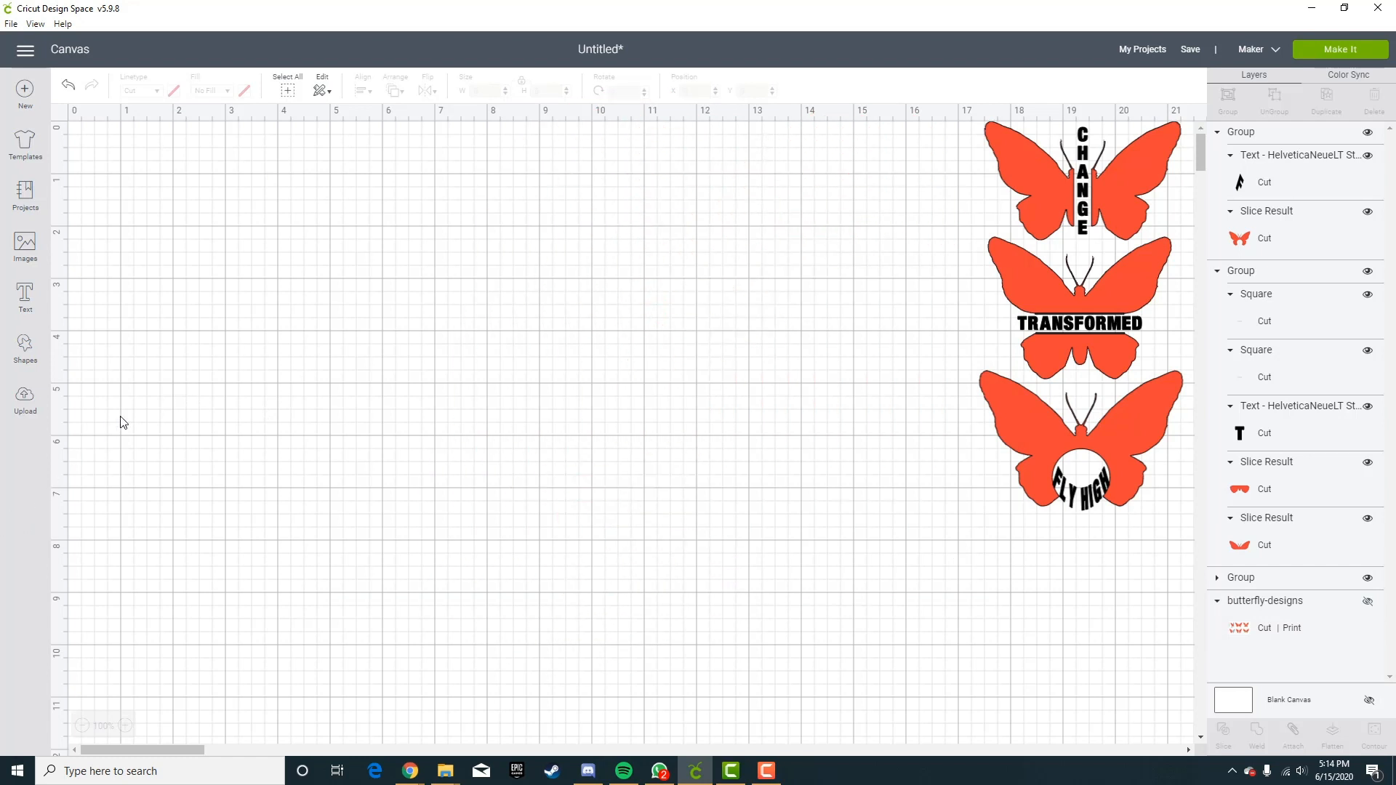
left_click(25, 404)
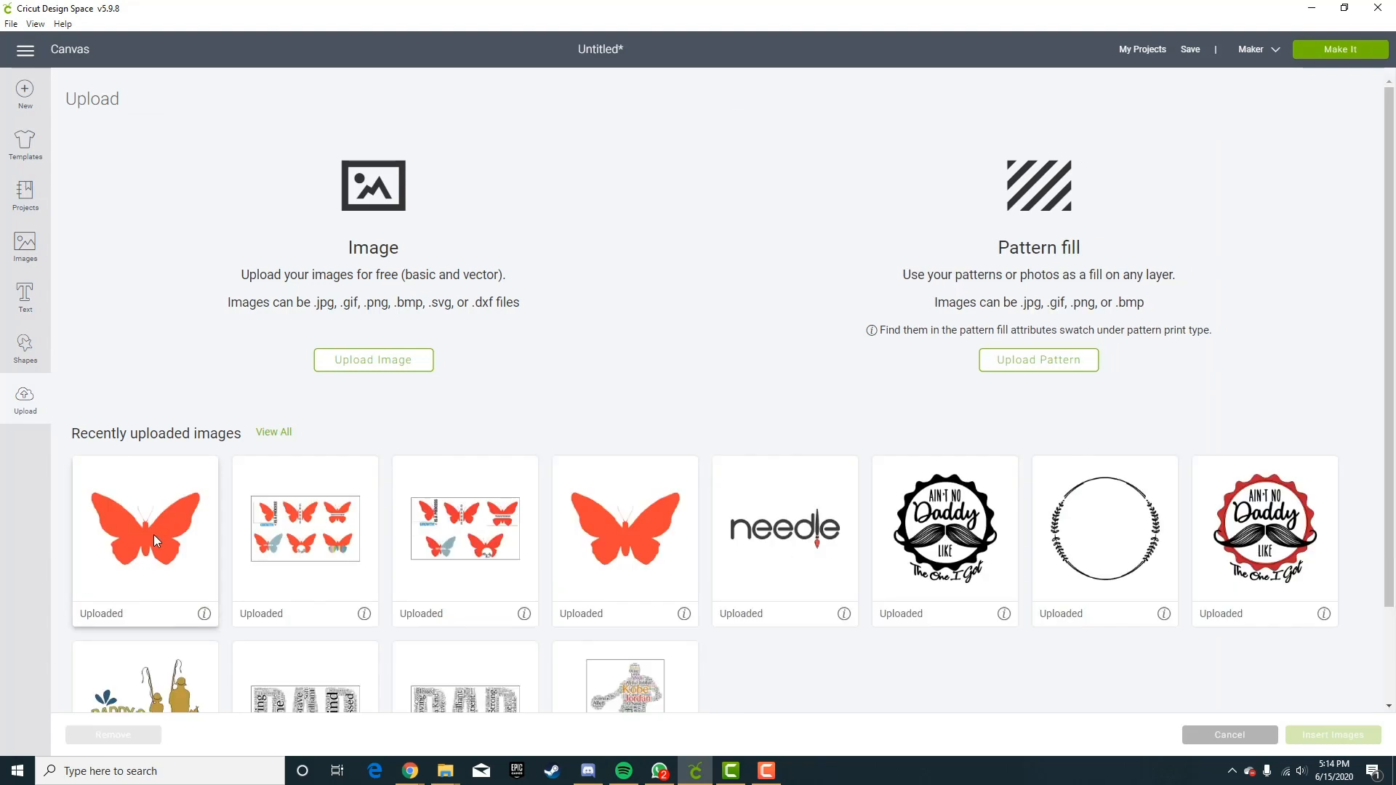
left_click(154, 536)
left_click(1349, 735)
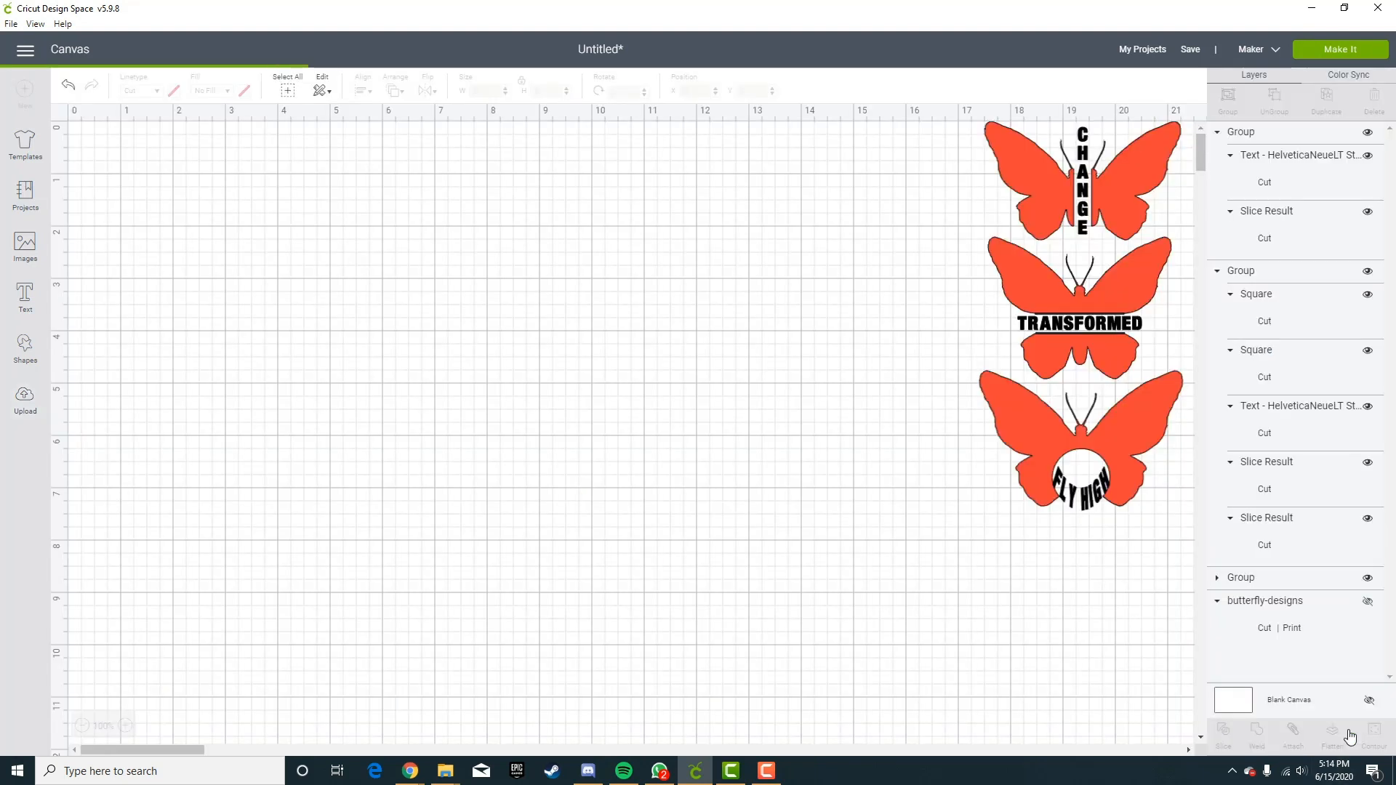
Scale the new butterfly down to about 7.974 by 5.316 and position it at about X 6.017, Y 1.738.
scroll(954, 498, "down", 15)
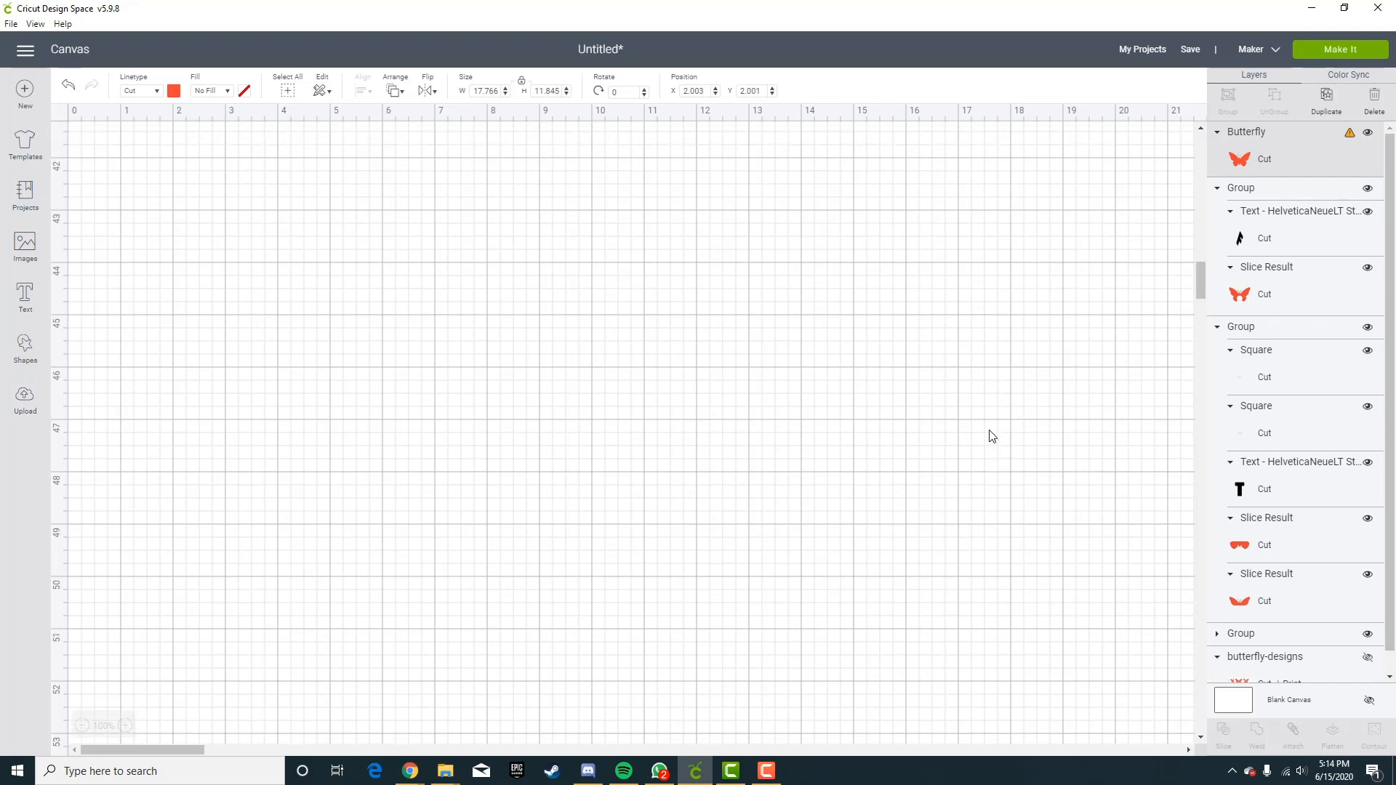
scroll(992, 434, "up", 15)
scroll(1036, 435, "down", 3)
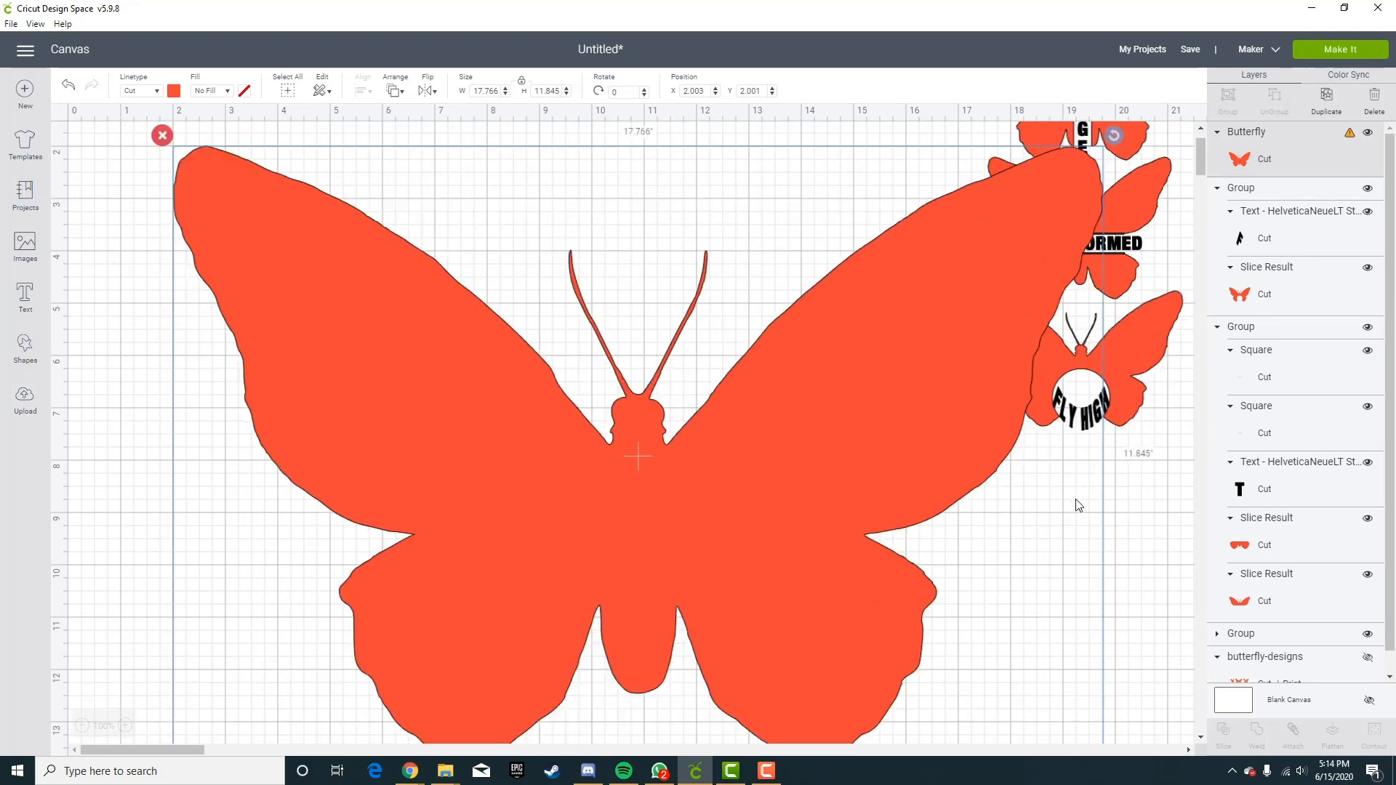
left_click_drag(1100, 705, 555, 346)
scroll(488, 380, "up", 3)
left_click_drag(434, 326, 682, 330)
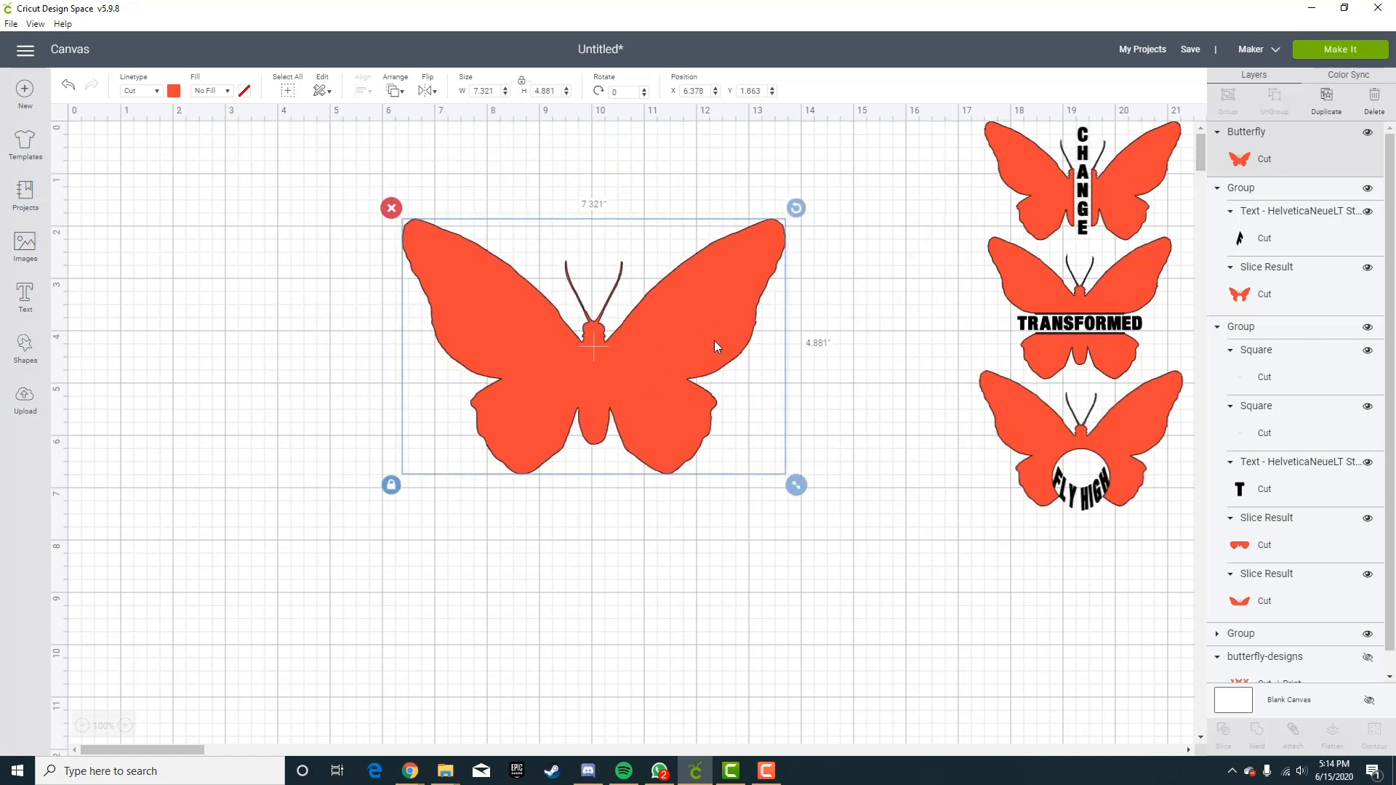
left_click(922, 270)
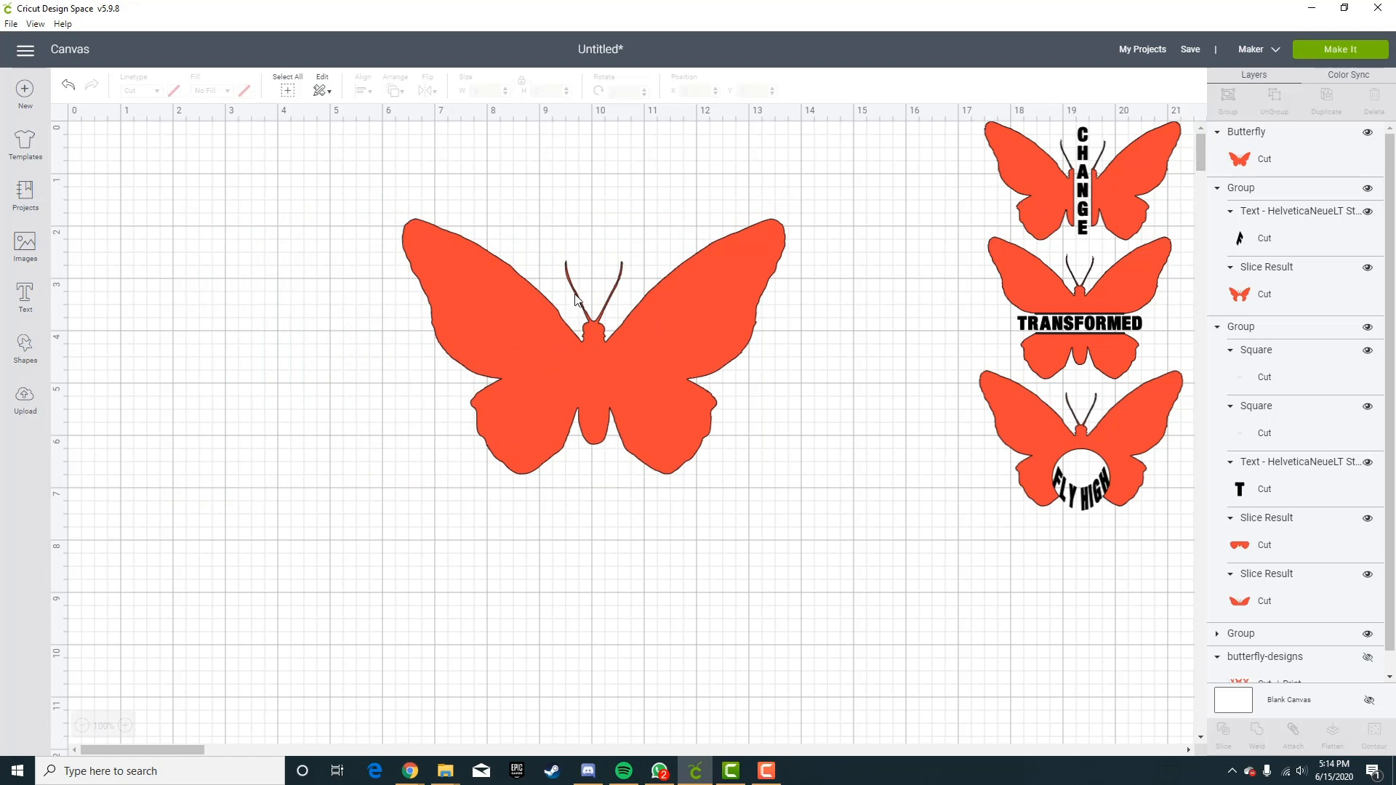
left_click_drag(658, 334, 635, 324)
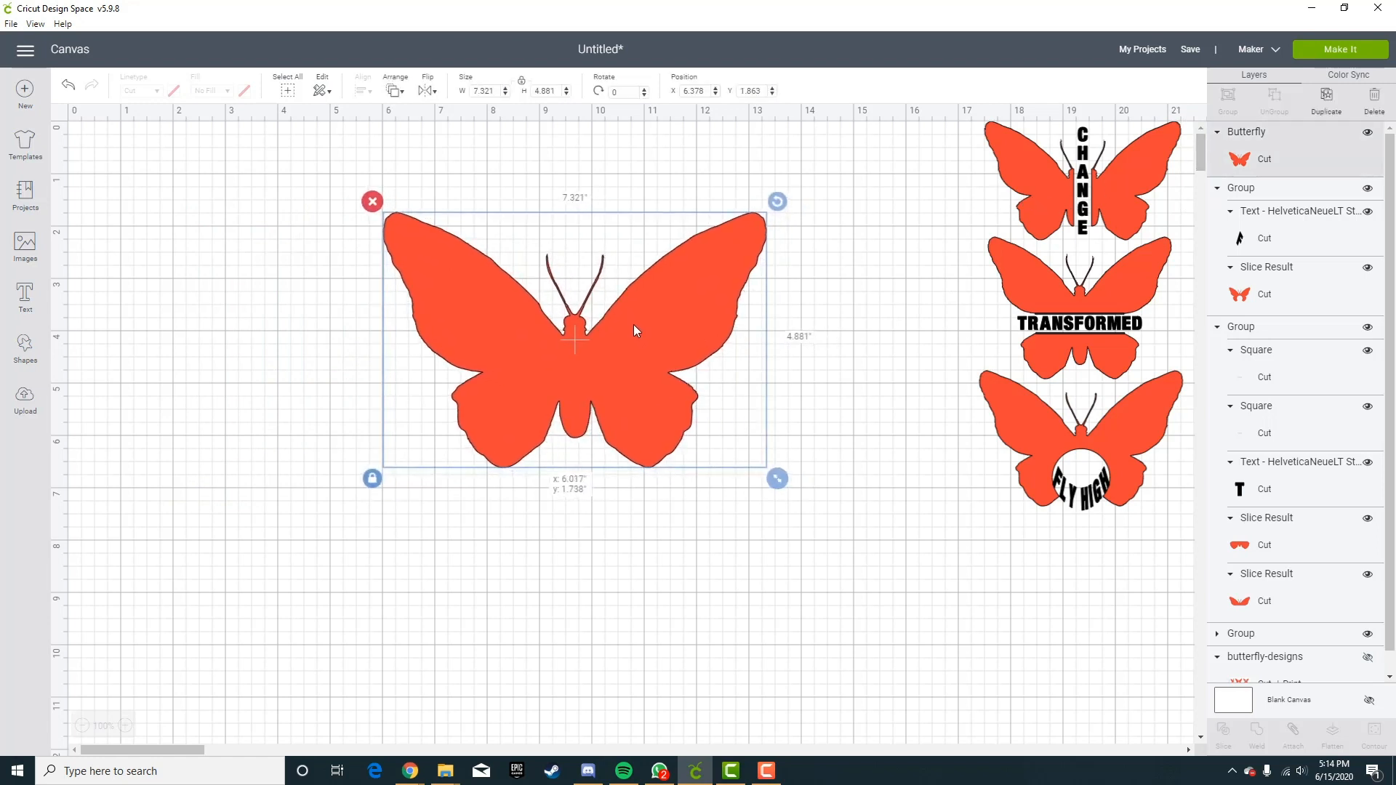
left_click_drag(777, 478, 813, 504)
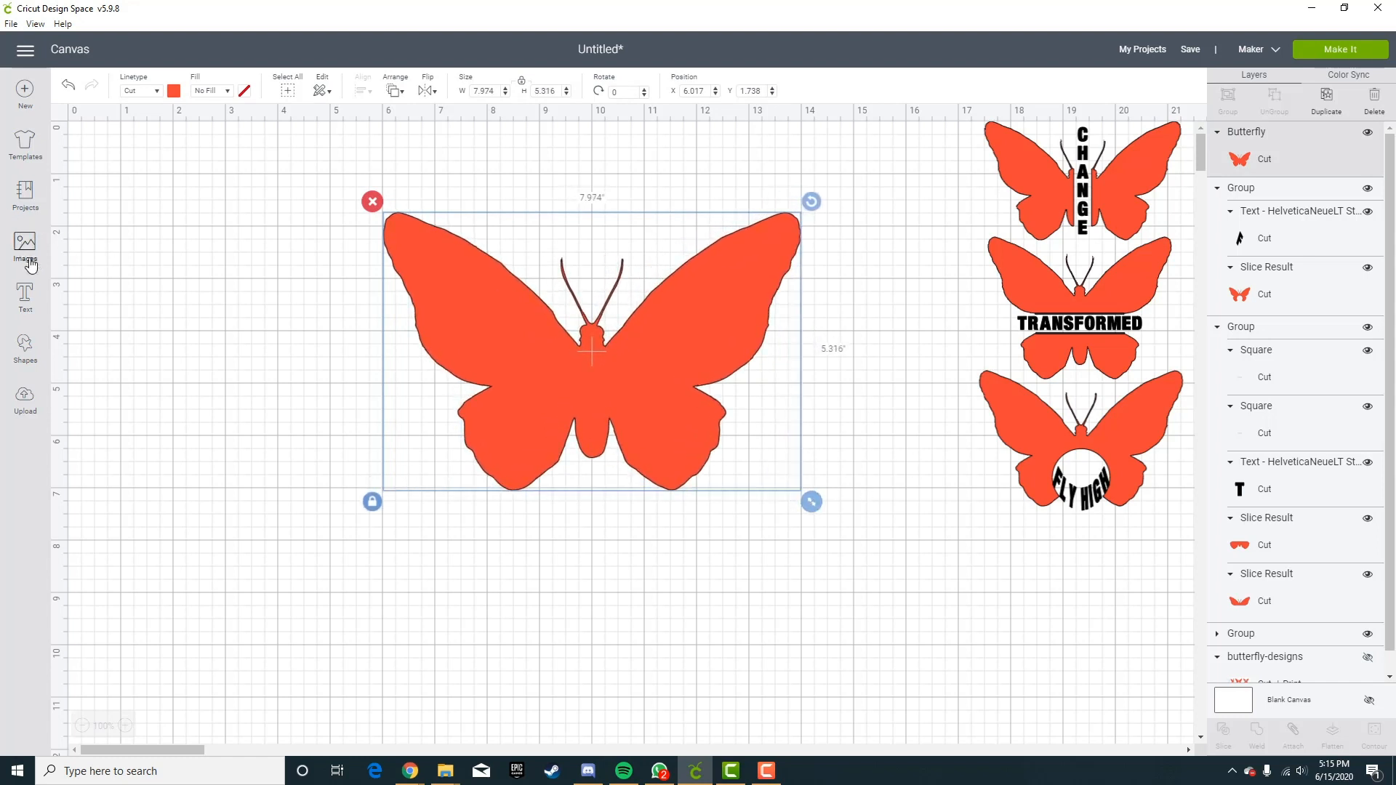
Add a square, scale it to about 6.306, and place it over the butterfly's right half with its left edge at X 10.
left_click(28, 347)
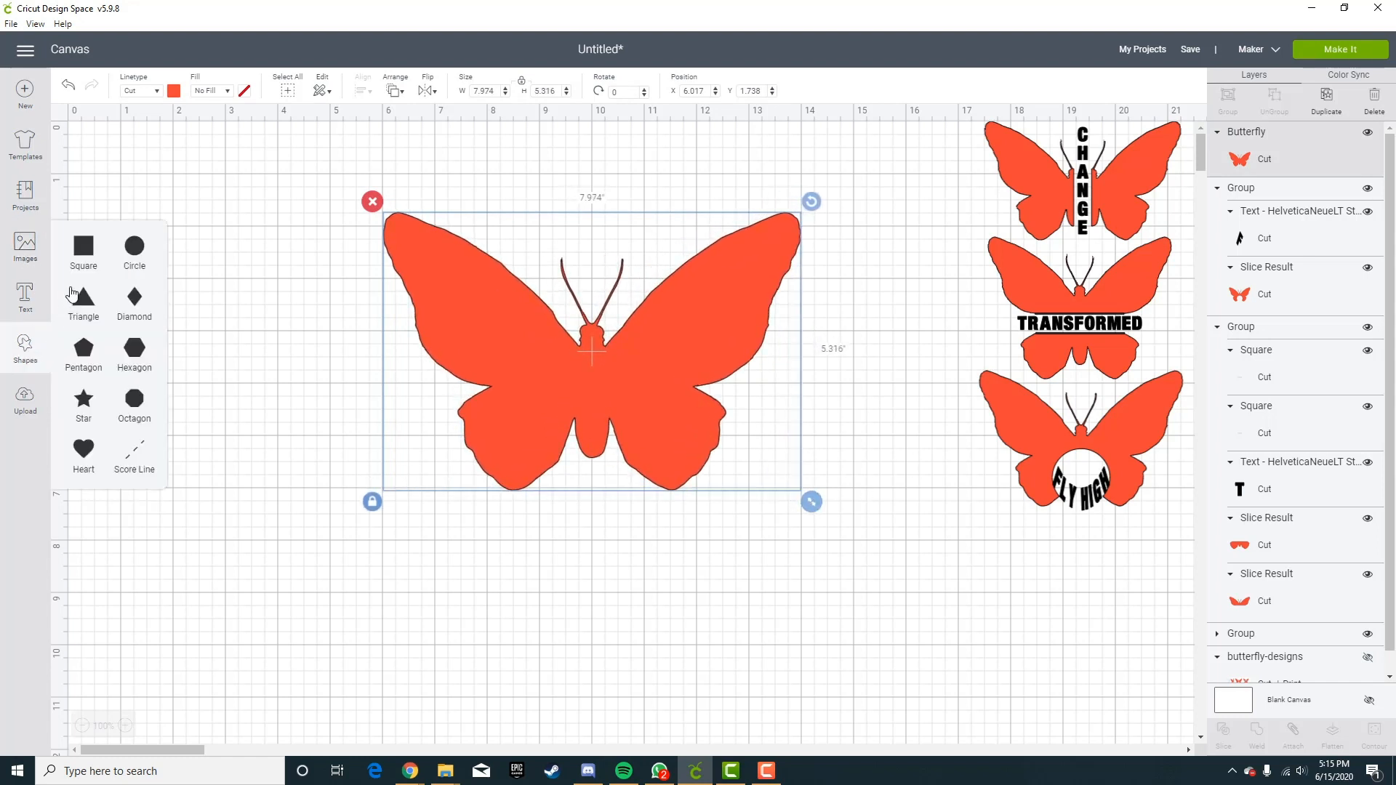
left_click(84, 247)
left_click_drag(276, 311, 716, 298)
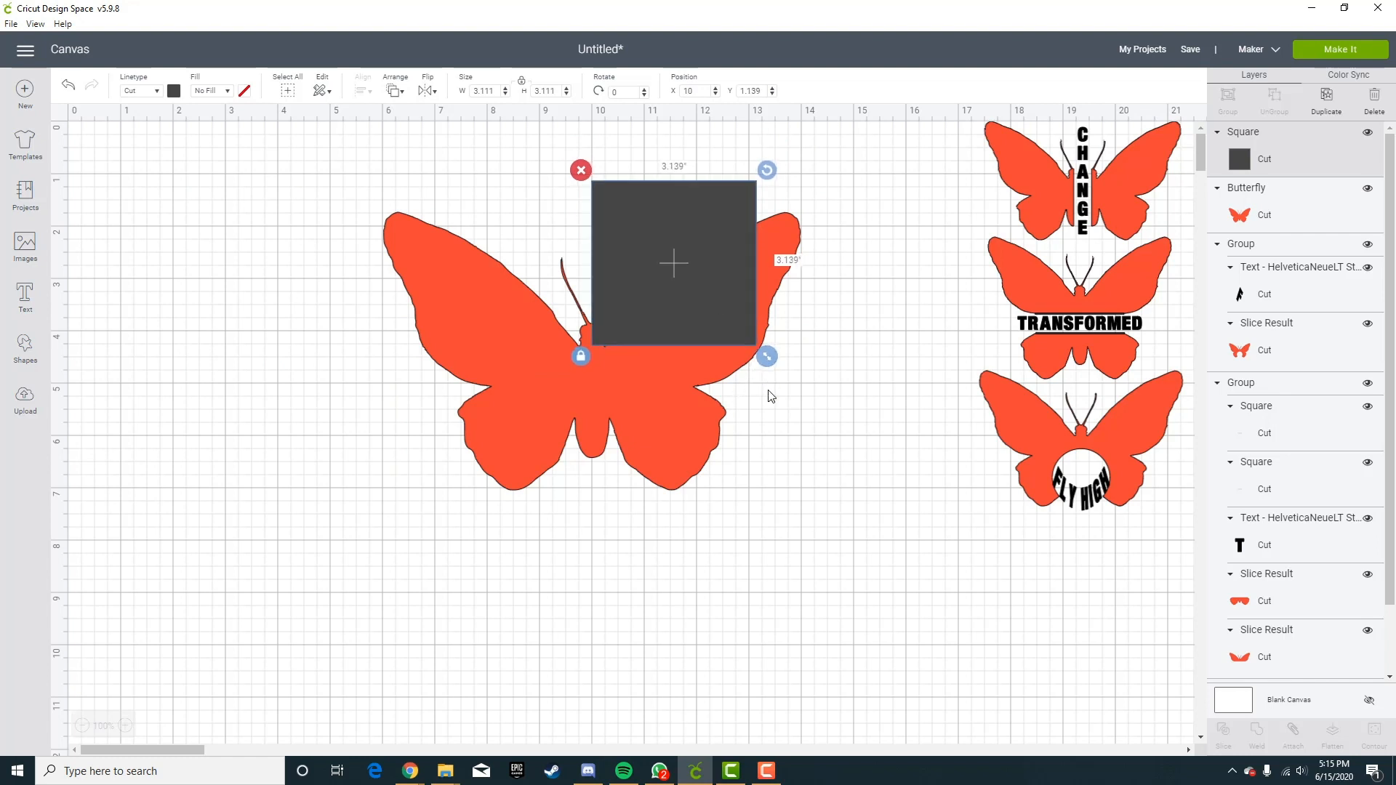
left_click_drag(765, 355, 932, 692)
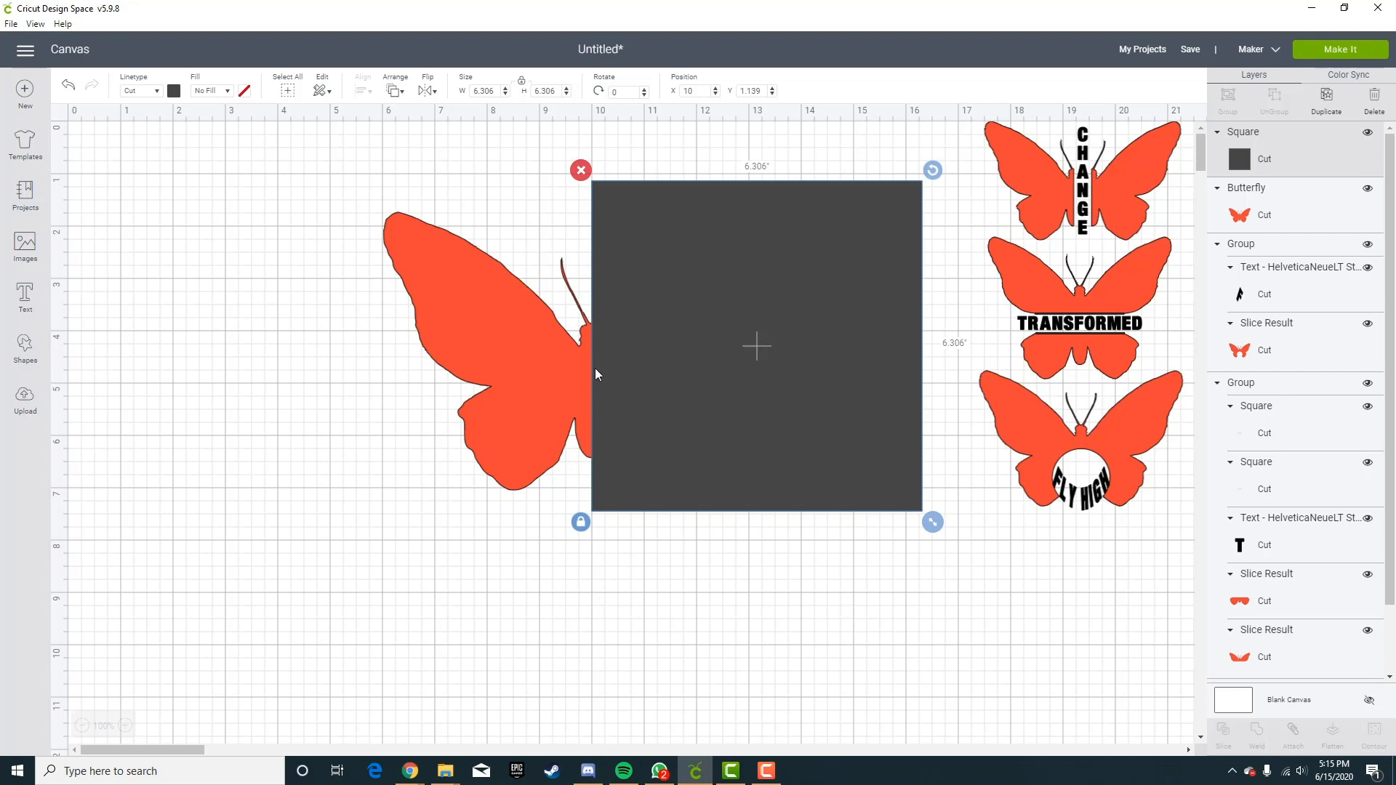
Slice the new butterfly with the overlapping square and delete the two dark gray slice results.
left_click_drag(176, 388, 794, 227)
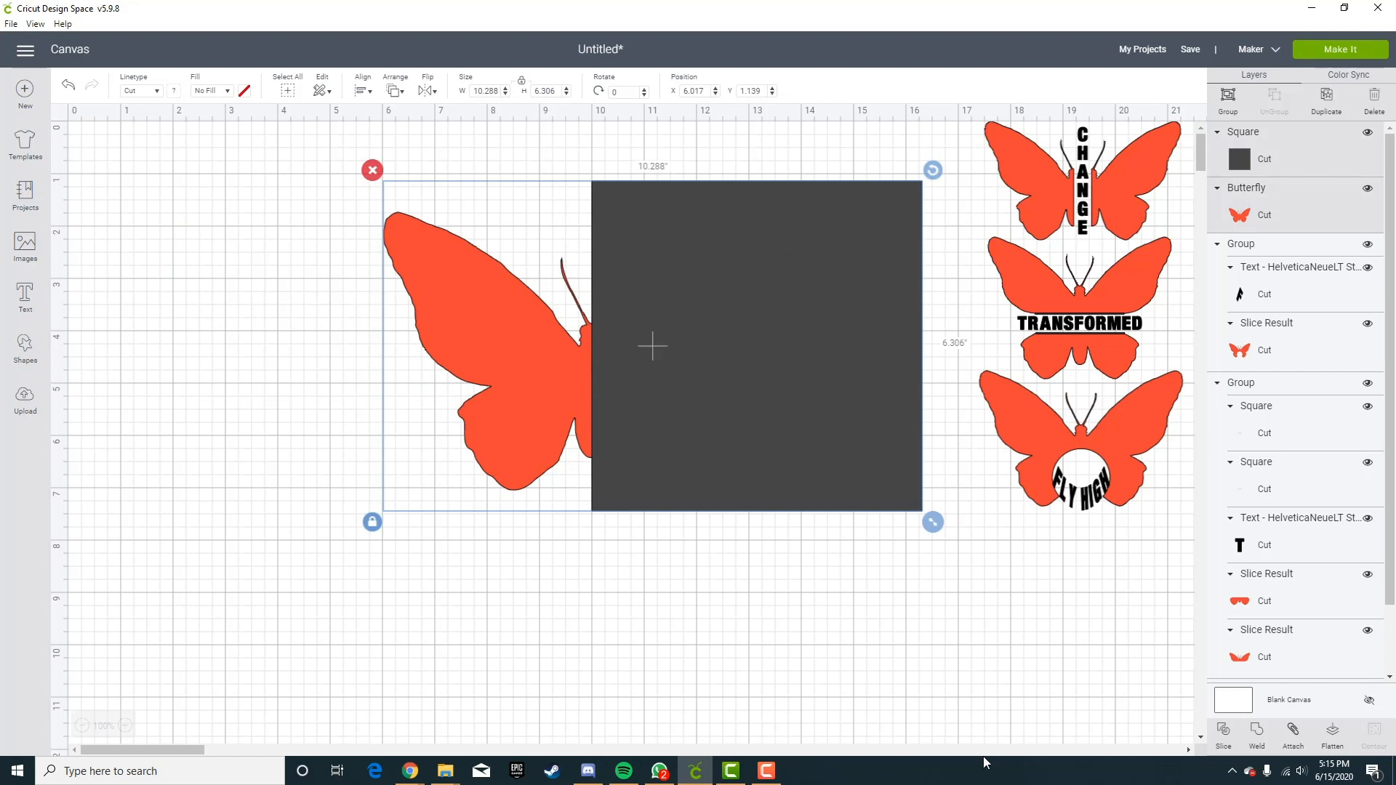
left_click(1222, 734)
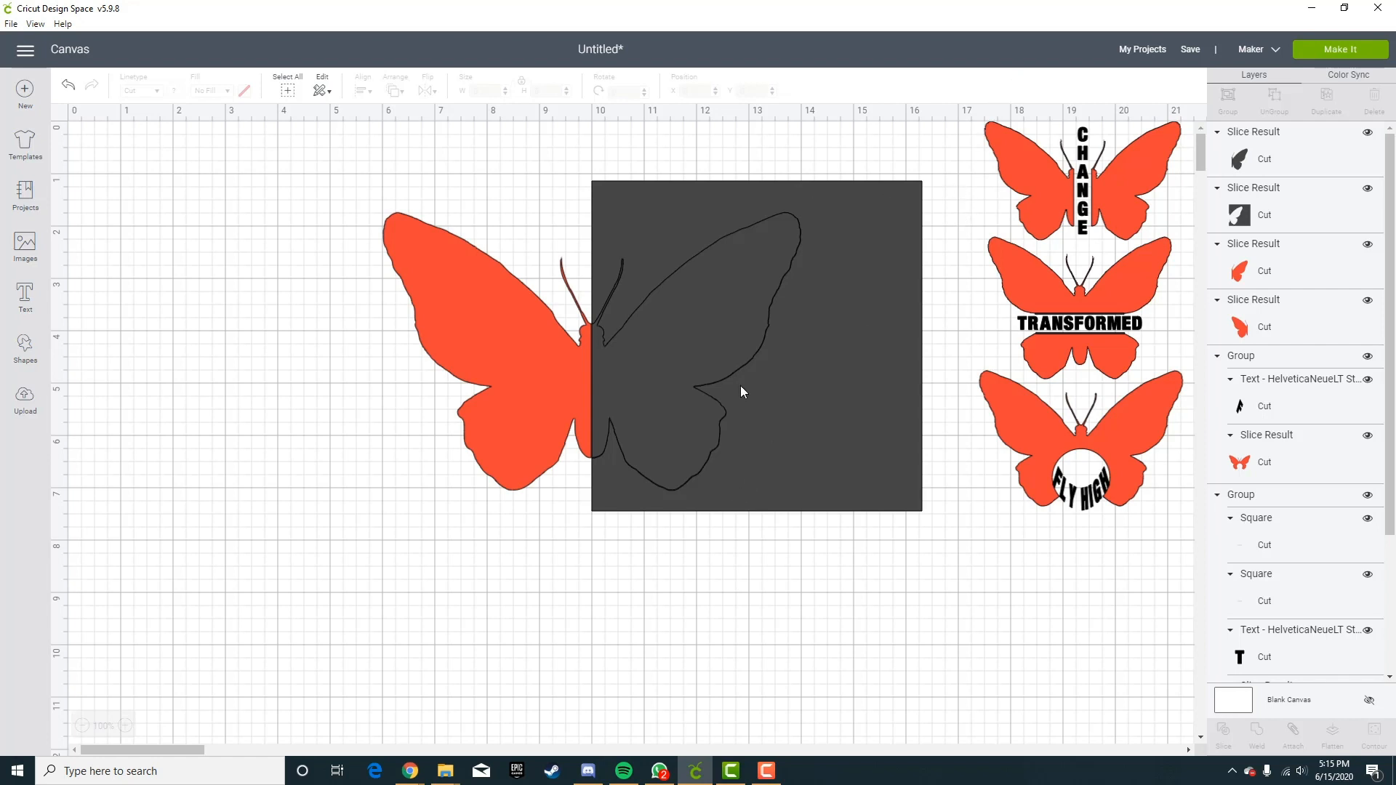
left_click(1288, 160)
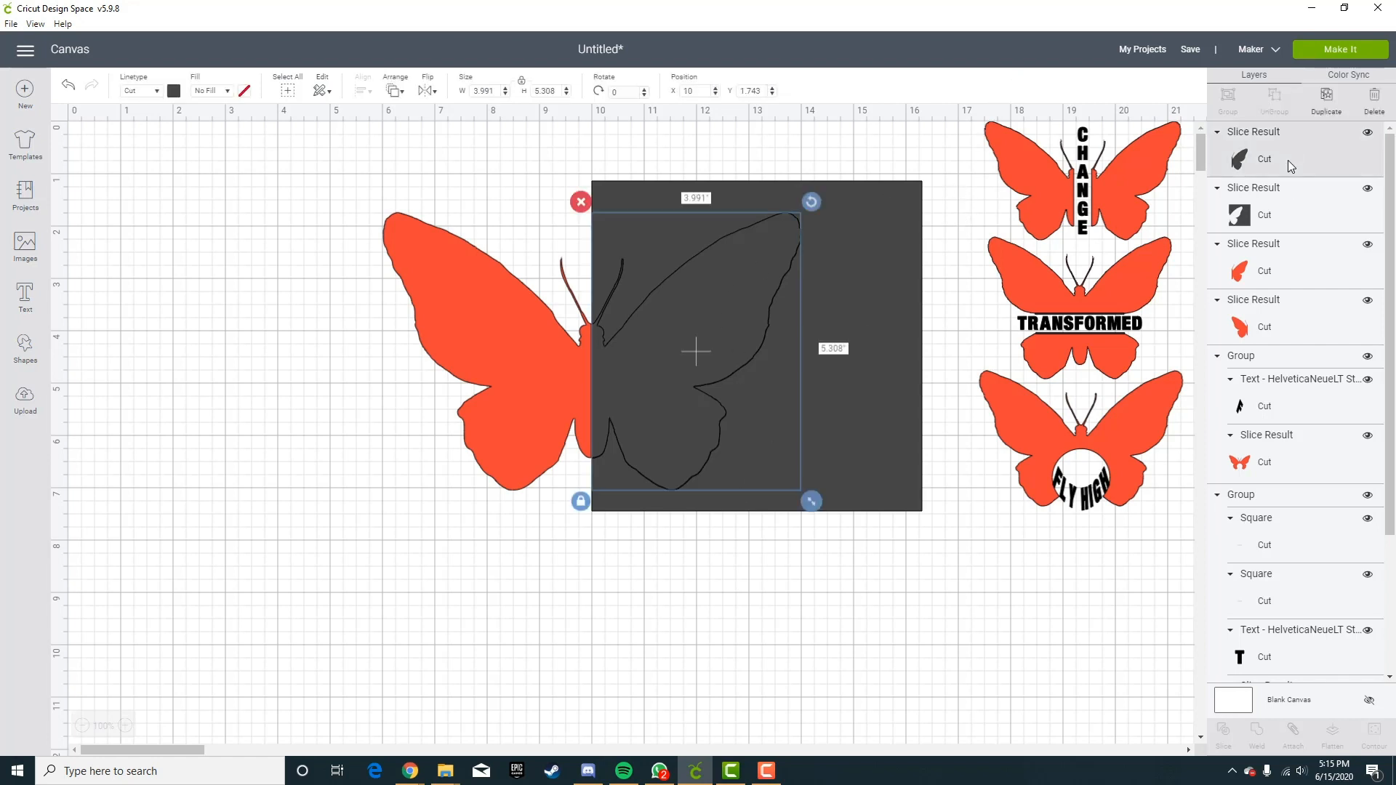
left_click(1292, 191, "shift")
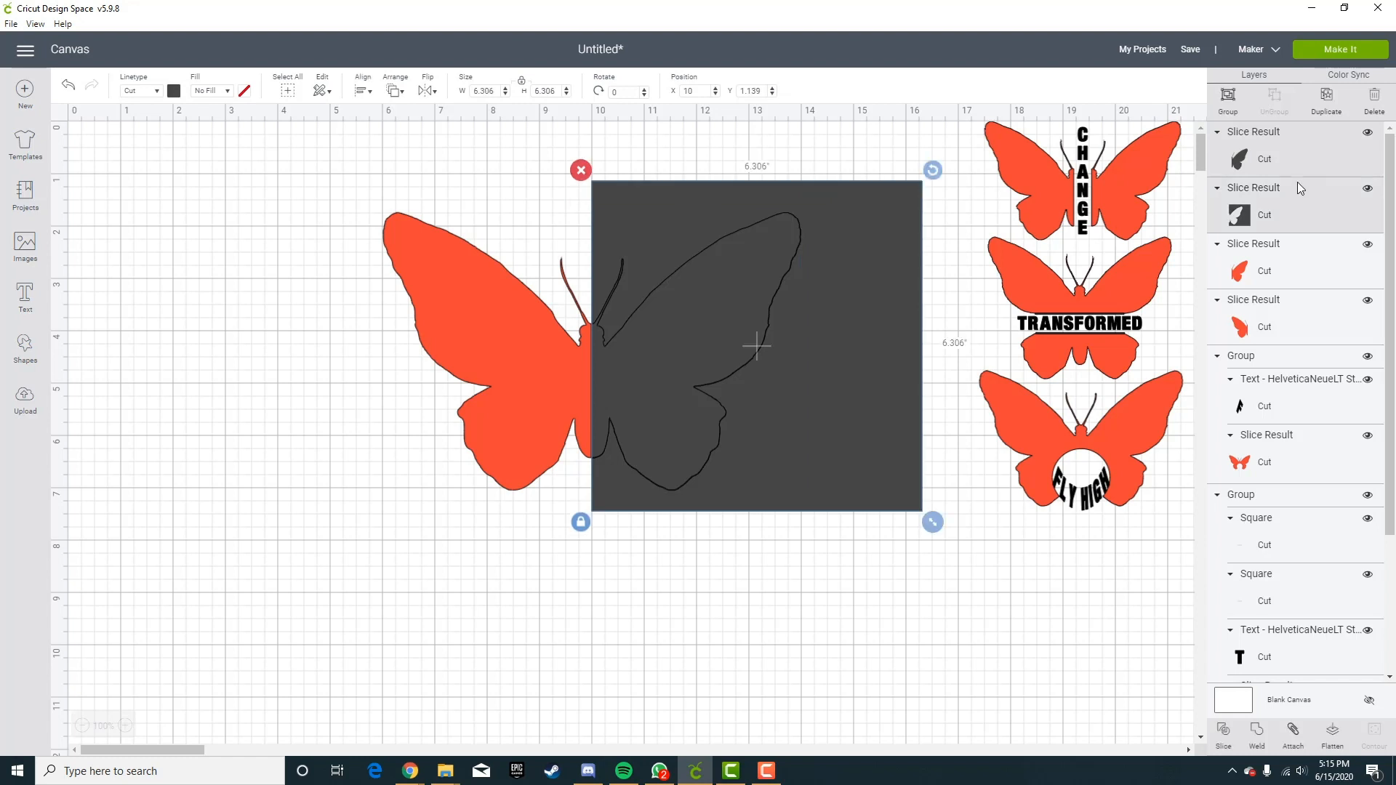
left_click(1375, 106)
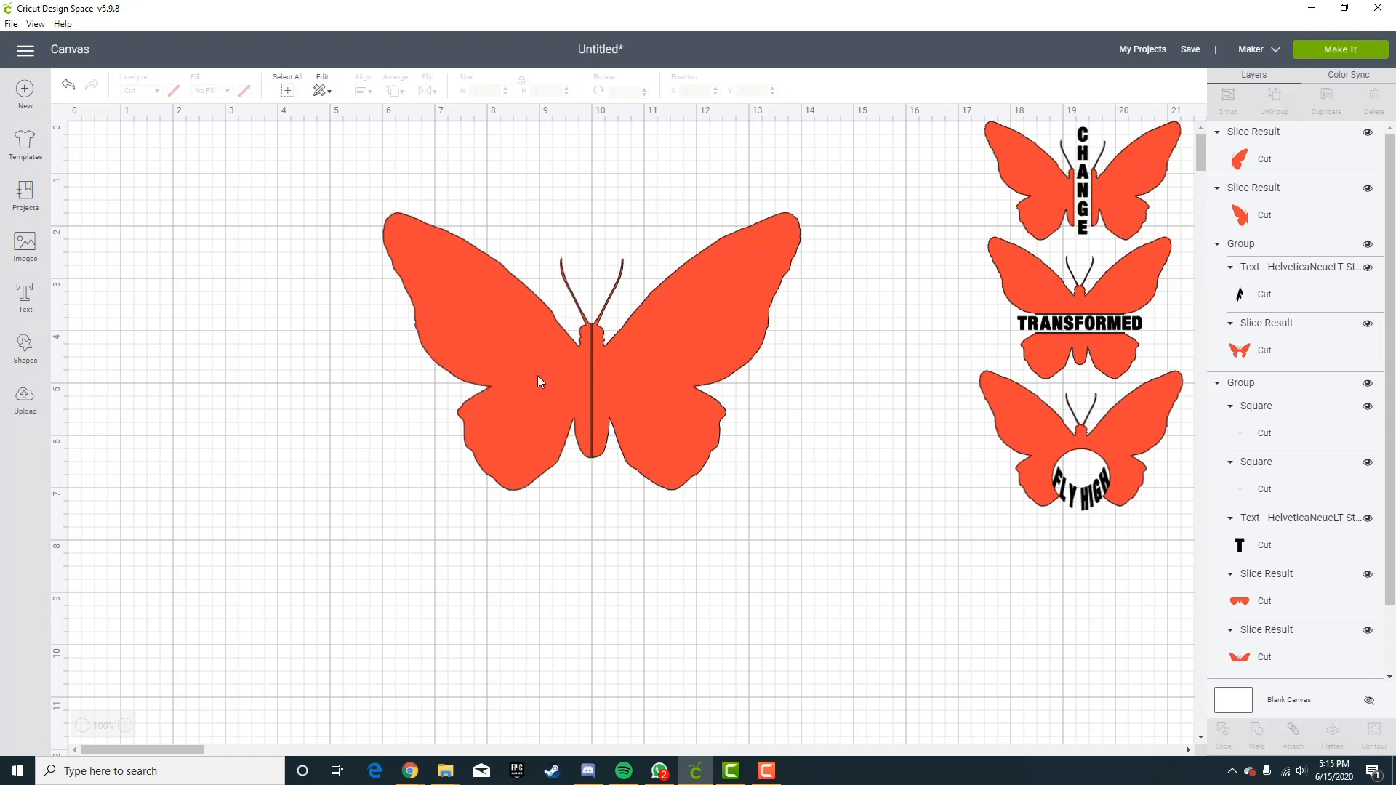
Recolor the butterfly's right half to a custom light blue, #95c6ce.
left_click(677, 376)
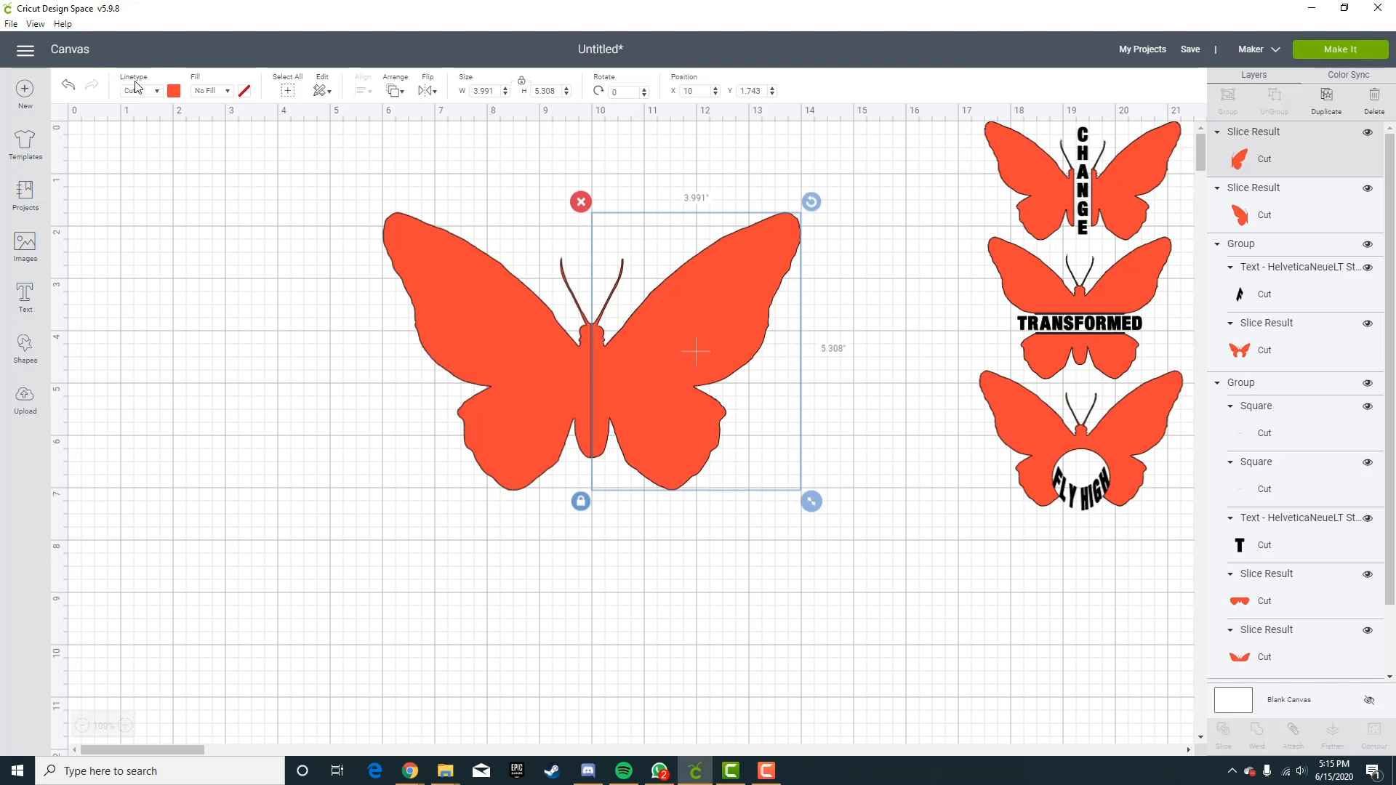
left_click(174, 92)
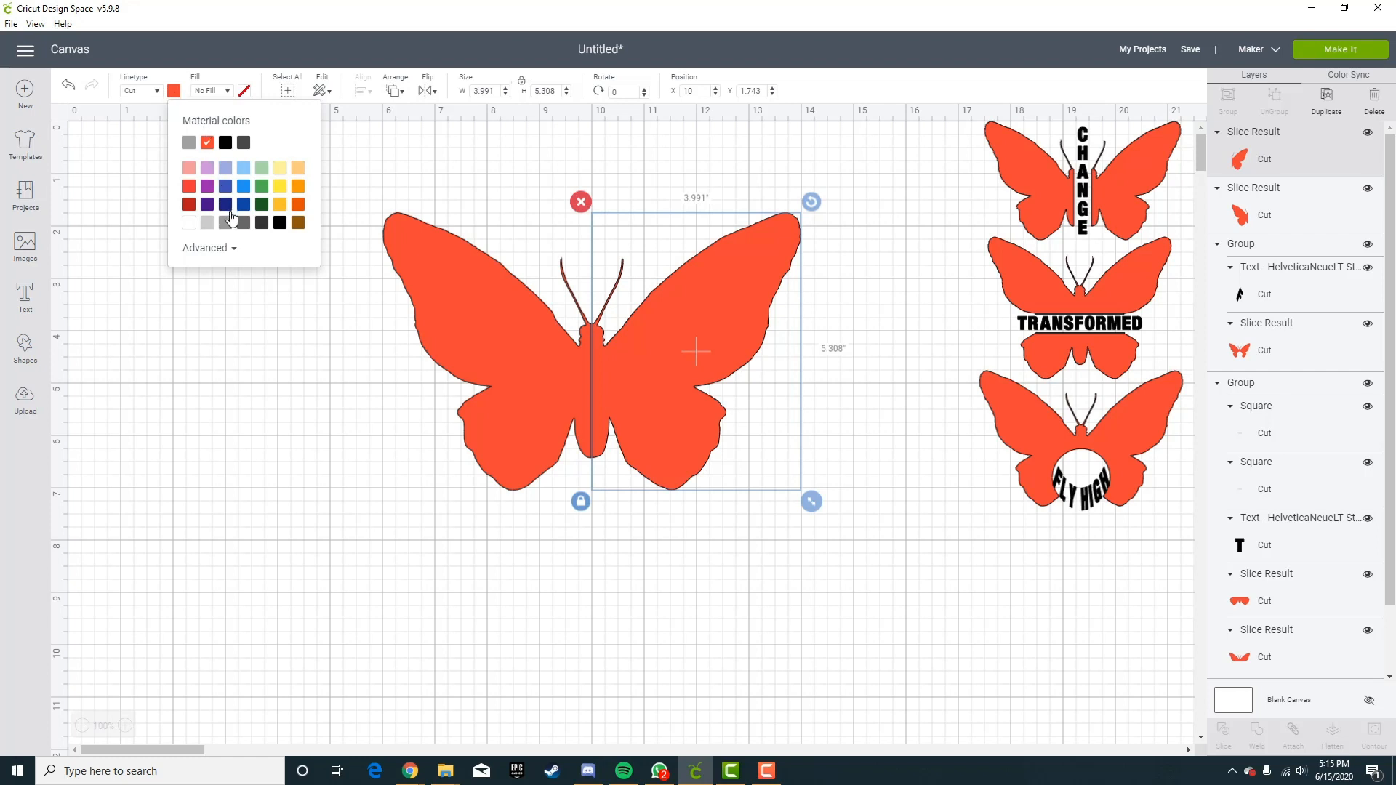
left_click(223, 256)
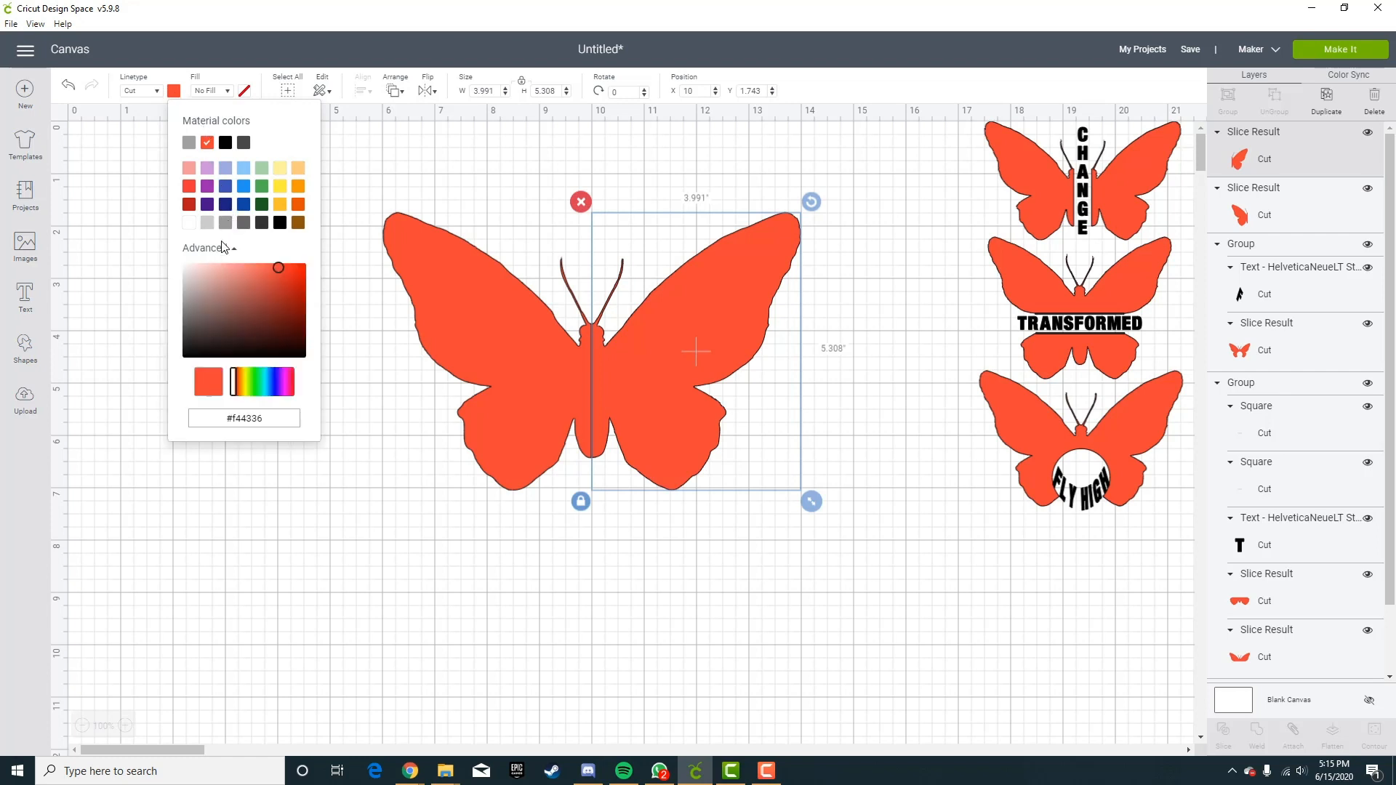
left_click_drag(271, 381, 266, 377)
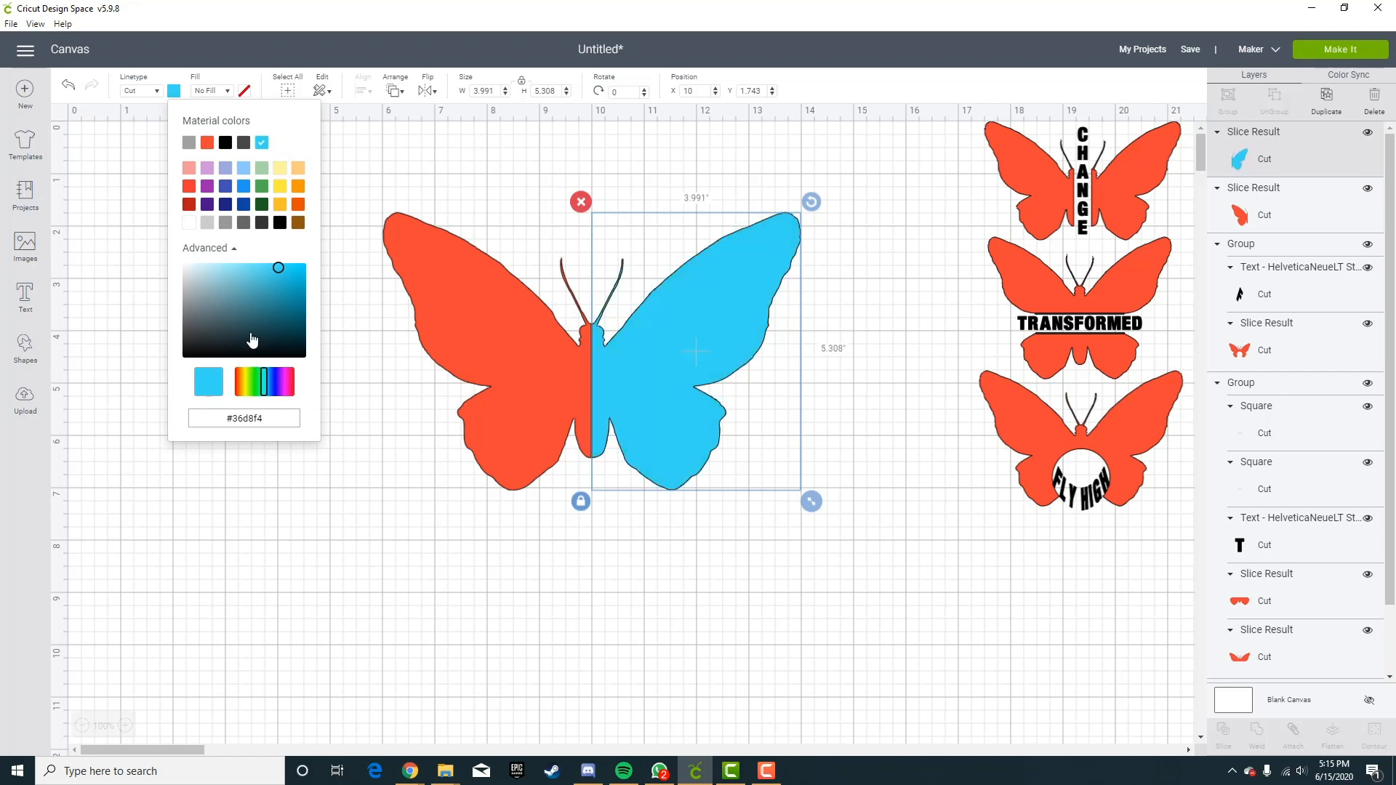
left_click(248, 314)
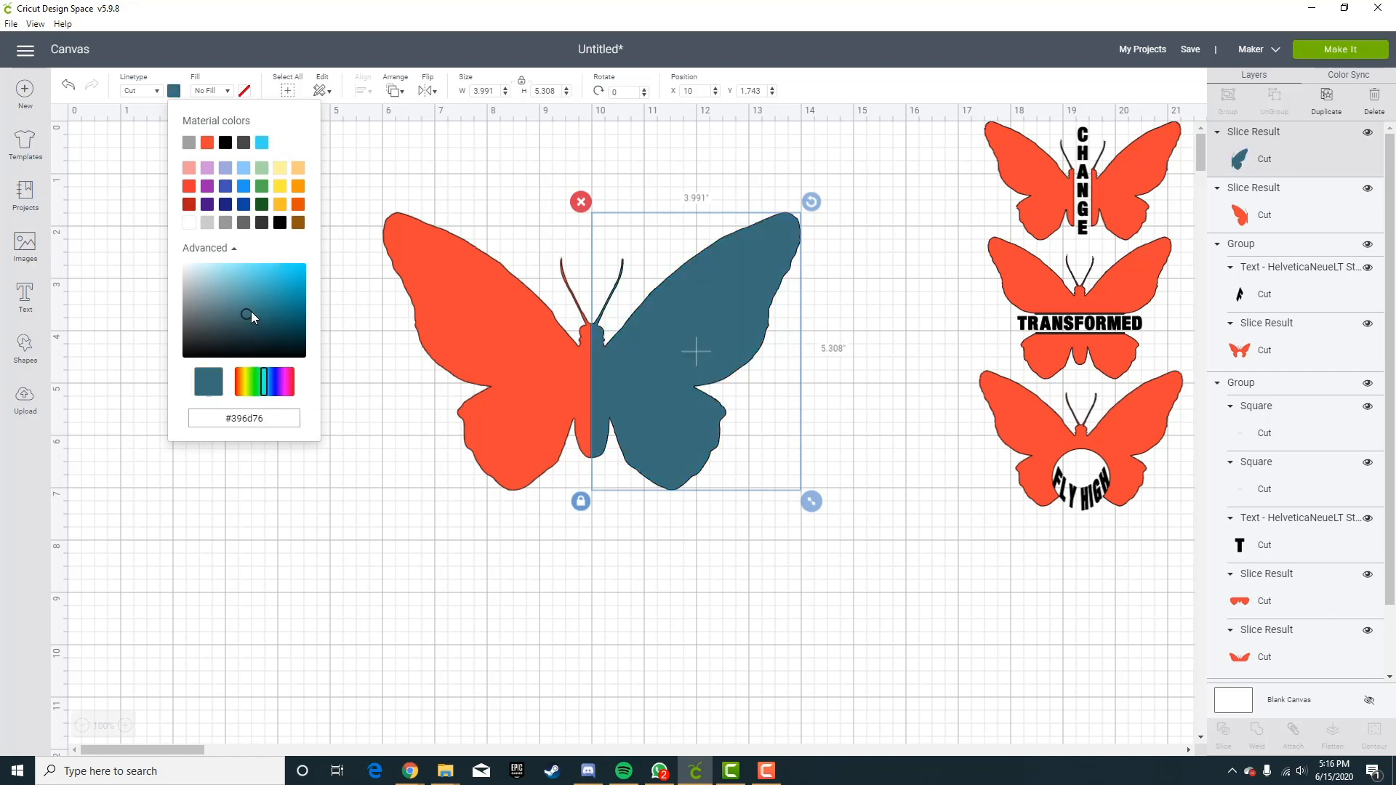
left_click(246, 308)
left_click(232, 295)
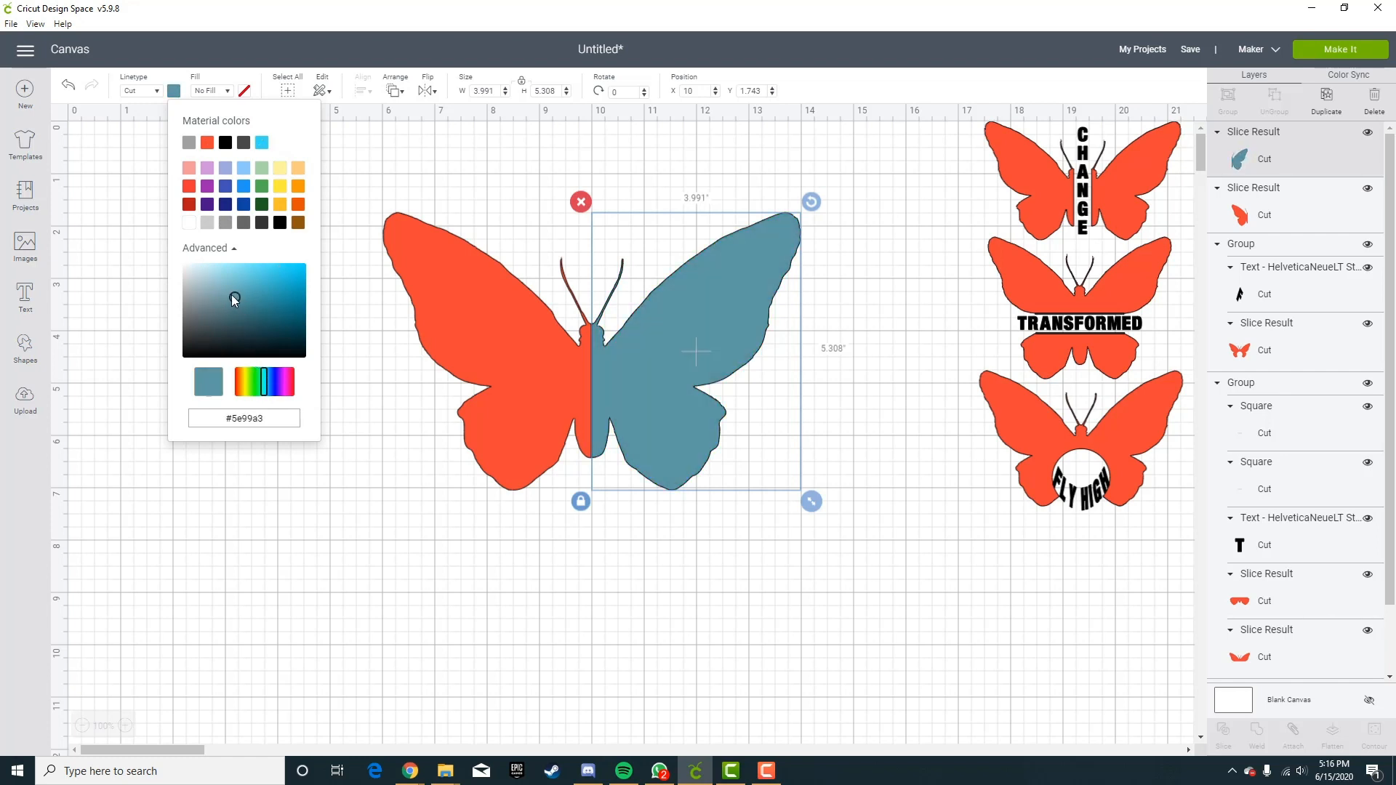
left_click(225, 292)
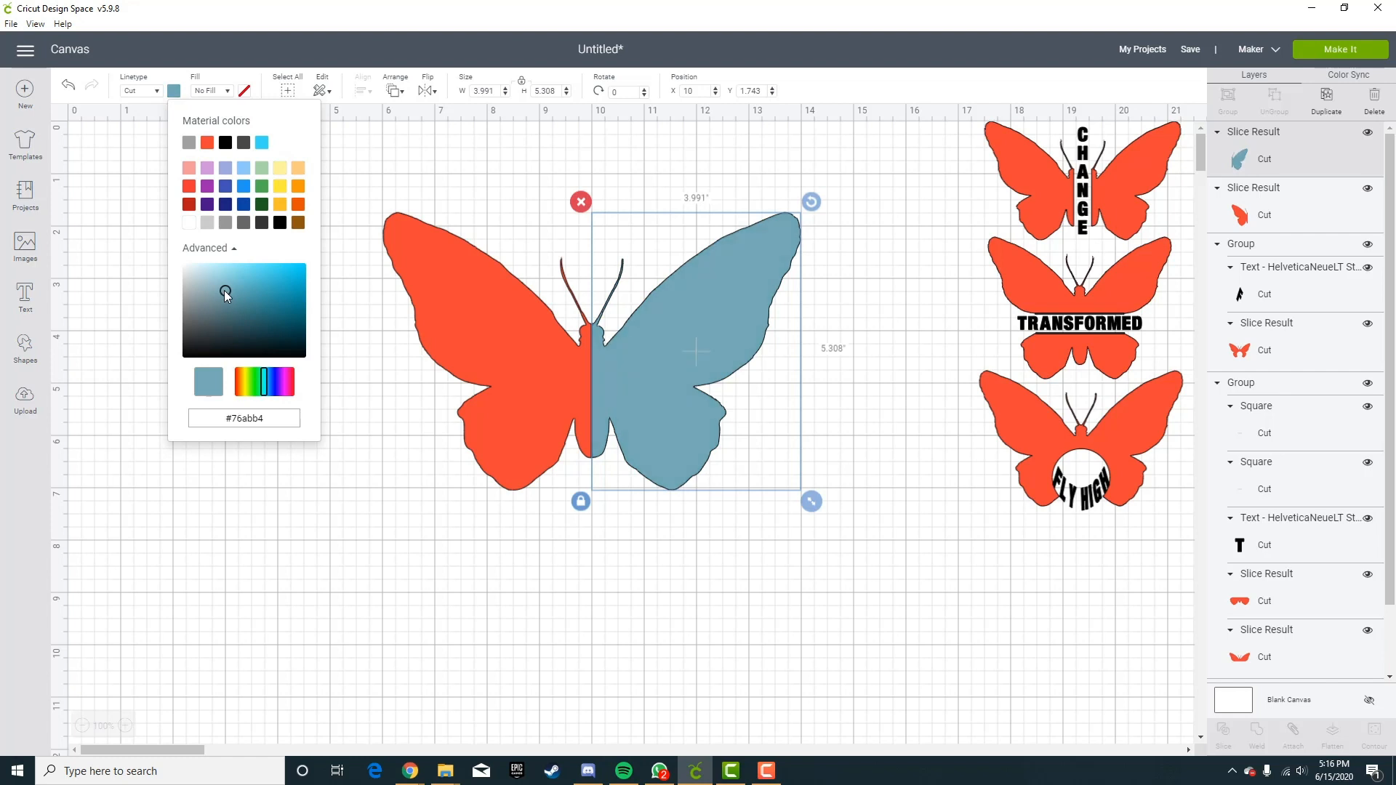
left_click(216, 281)
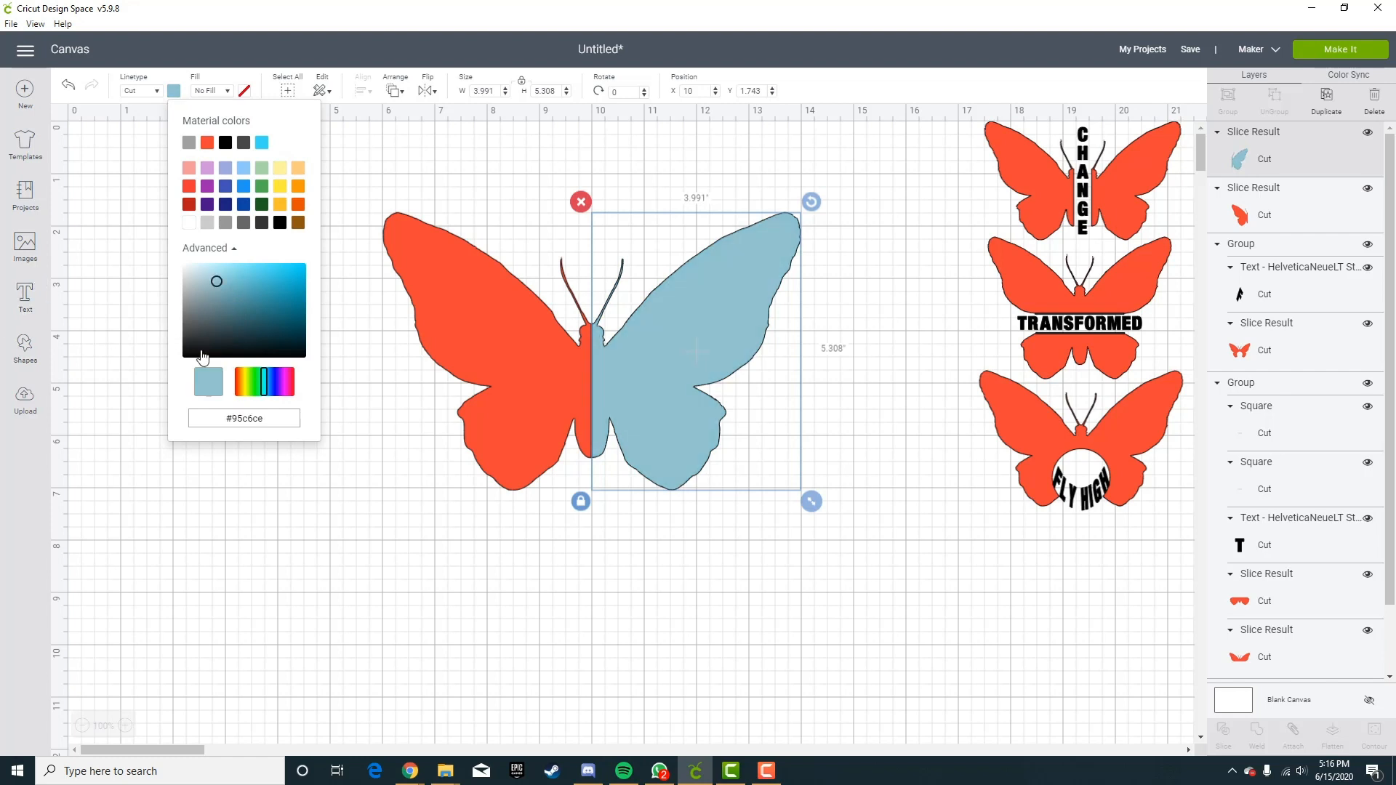
left_click(718, 650)
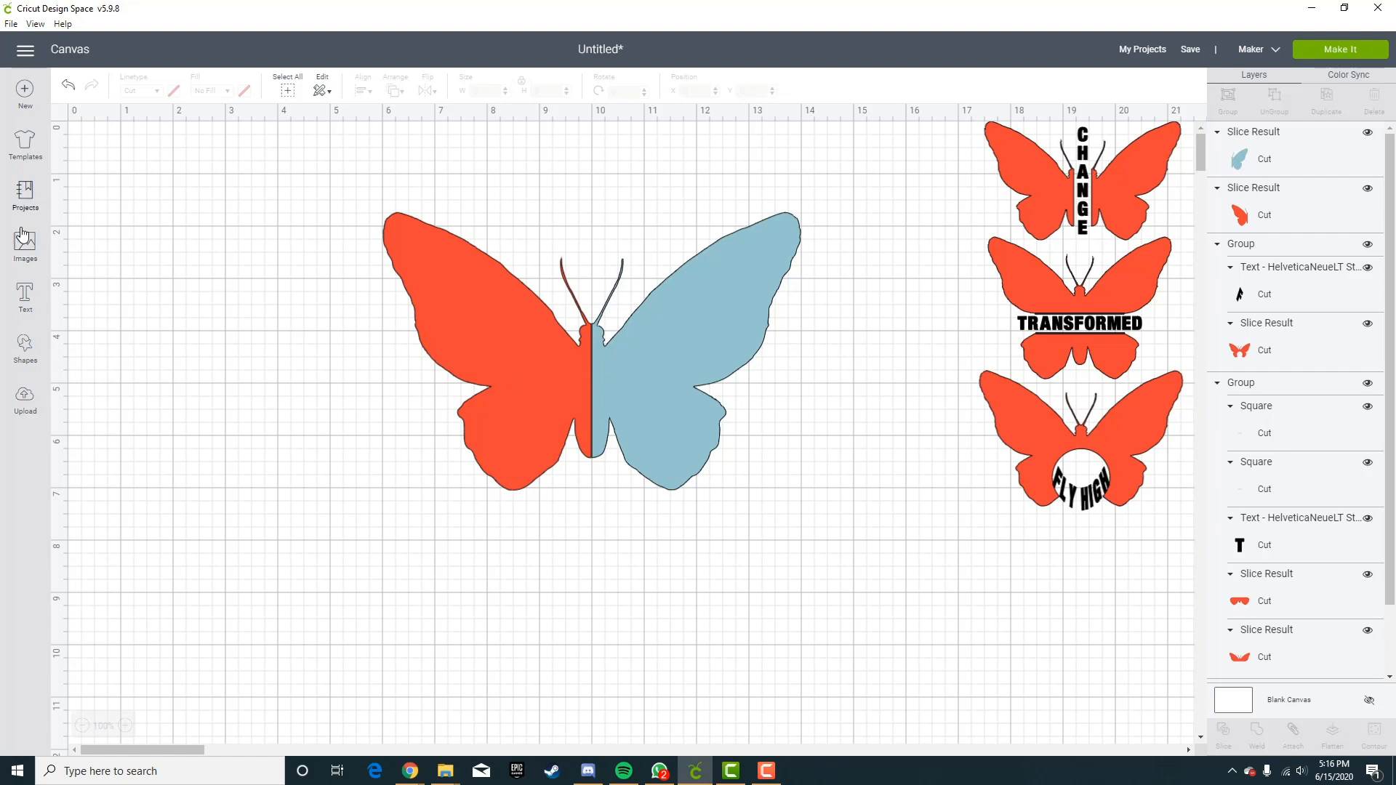
Add a text object reading "FLY LIKE A" in the HelveticaNeueLT Std font.
left_click(25, 296)
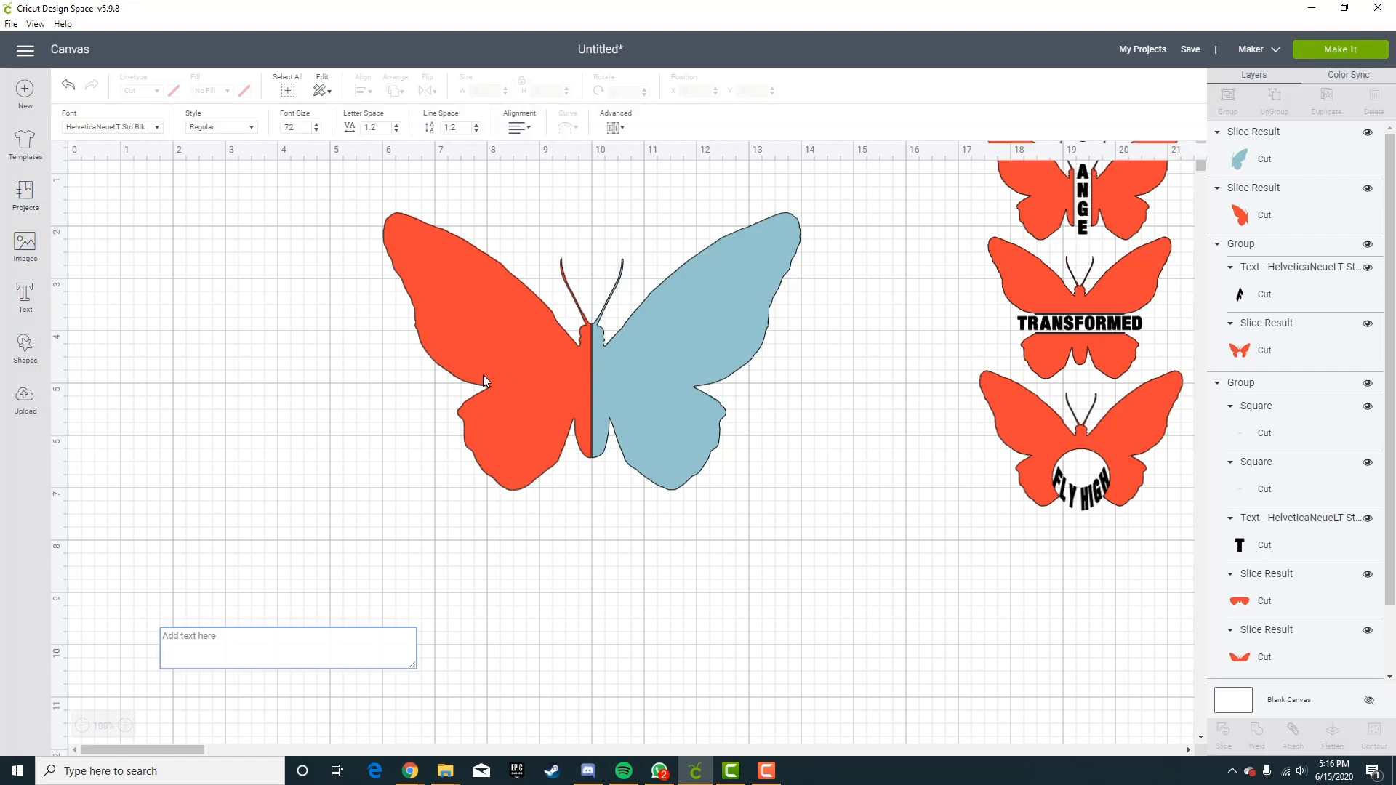
type("FLY LI")
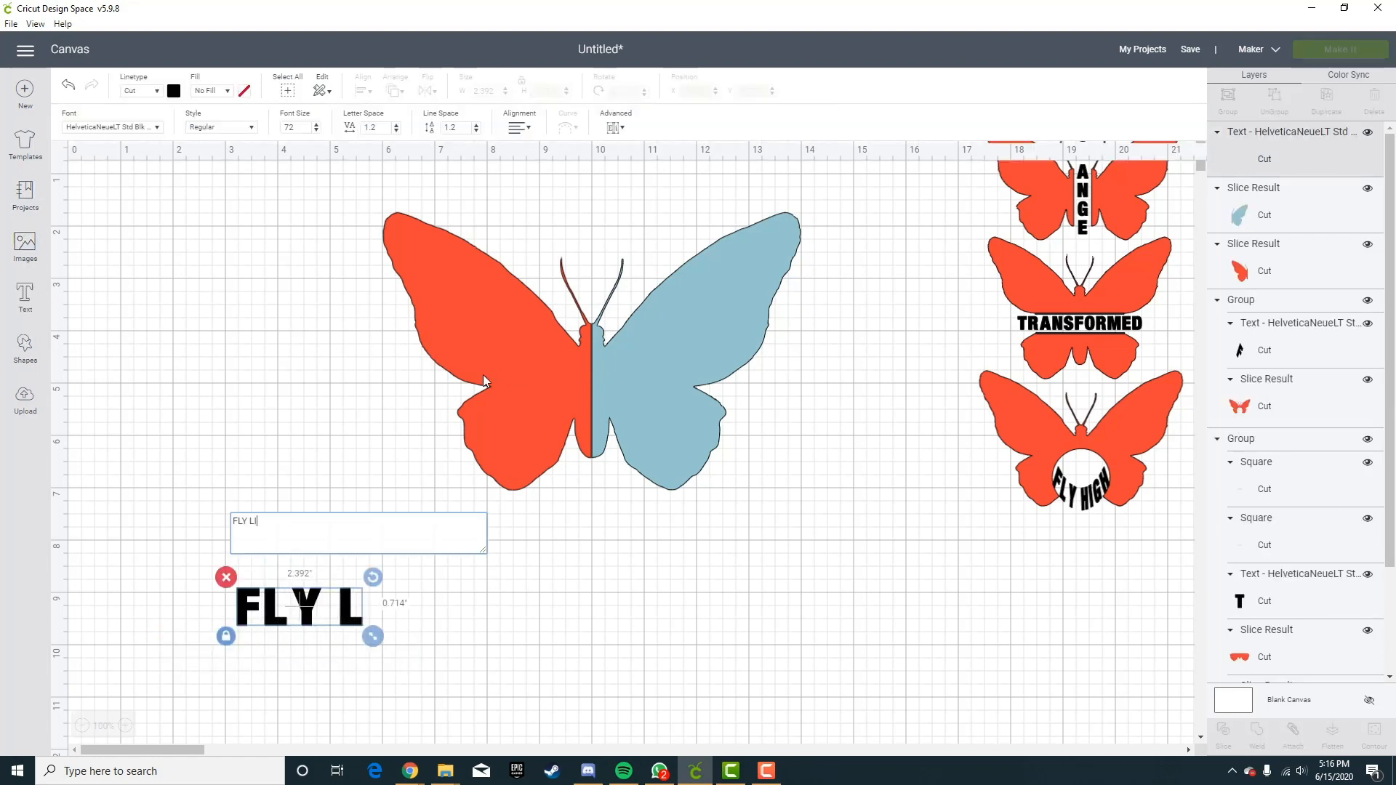
type("KE A")
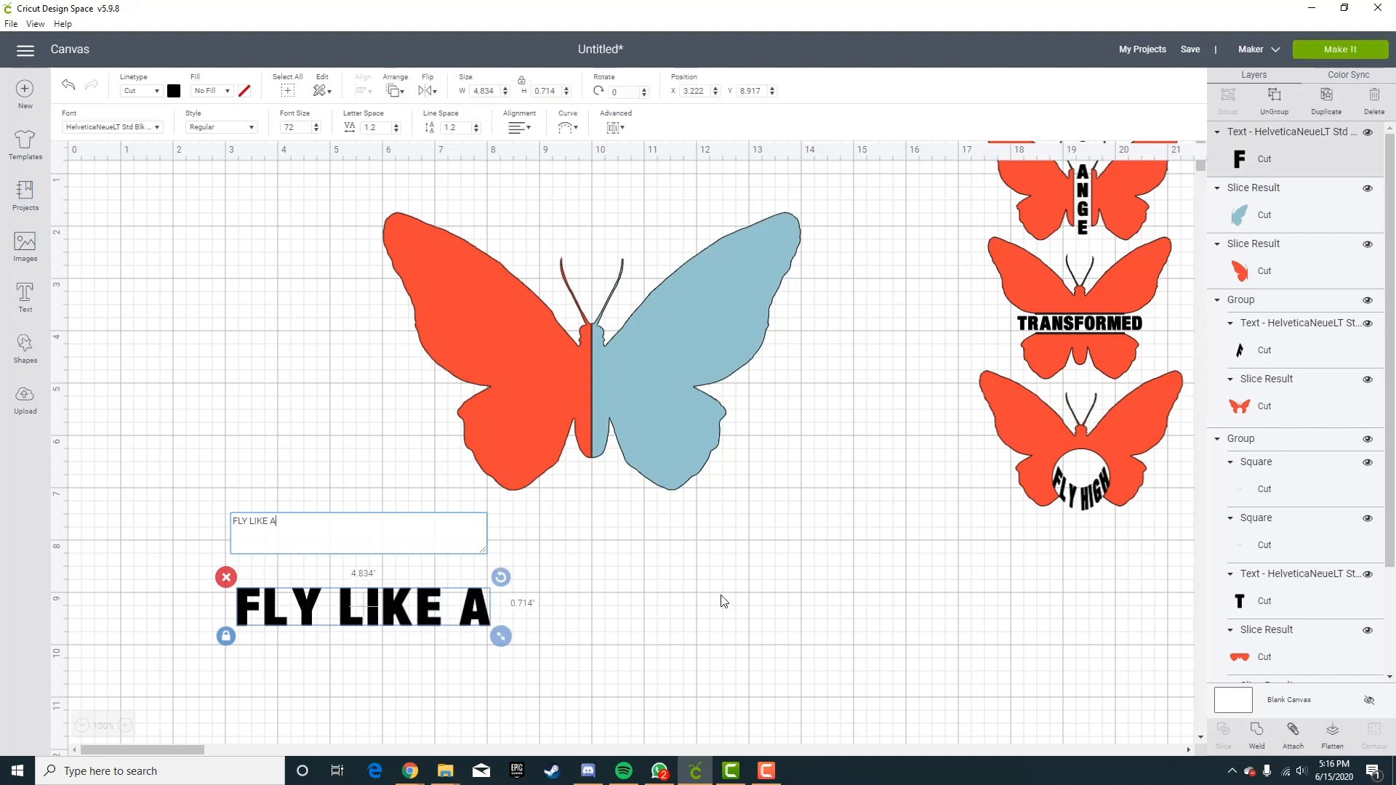
left_click(684, 598)
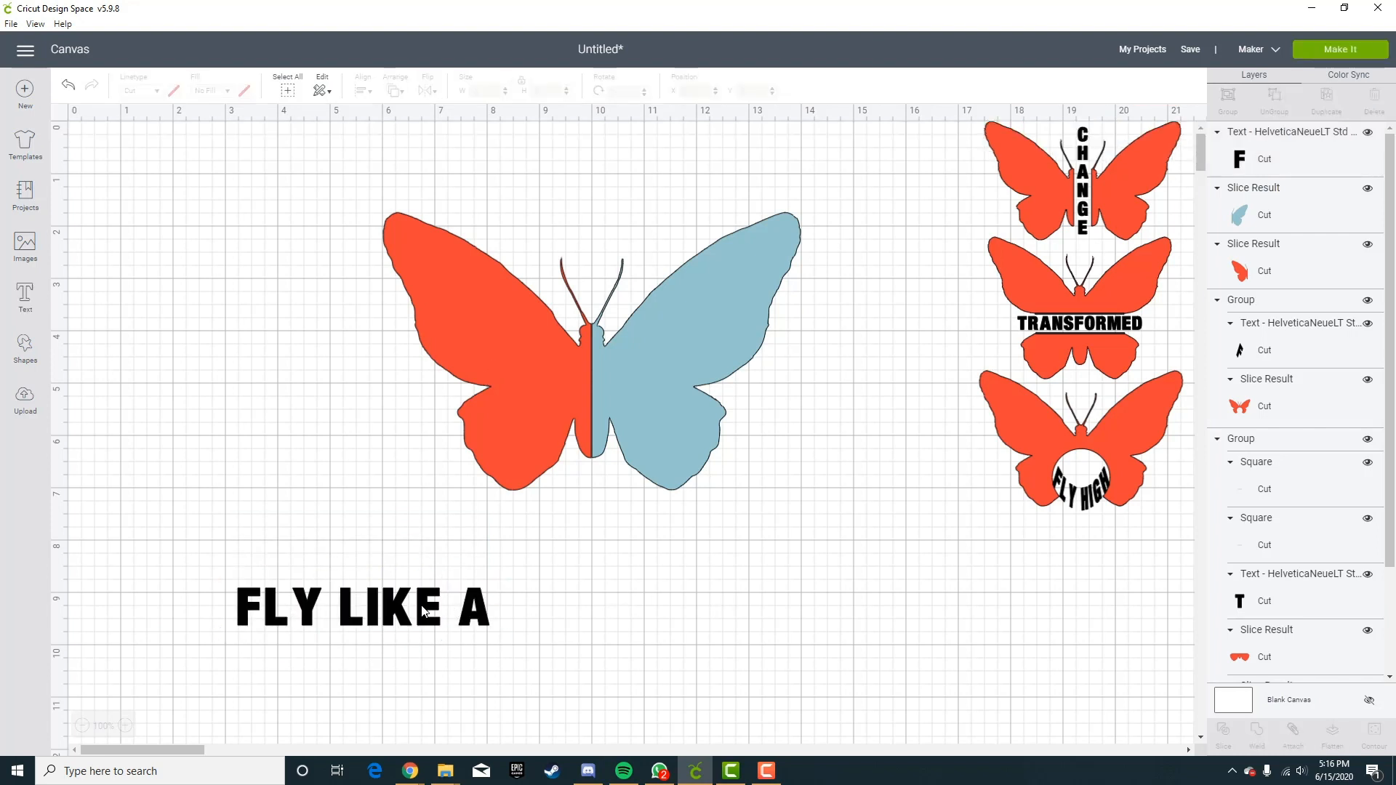
Scale the FLY LIKE A text to about 3.223 by 0.476 and center it across the split butterfly at about X 8.375, Y 4.431.
left_click_drag(424, 611, 636, 389)
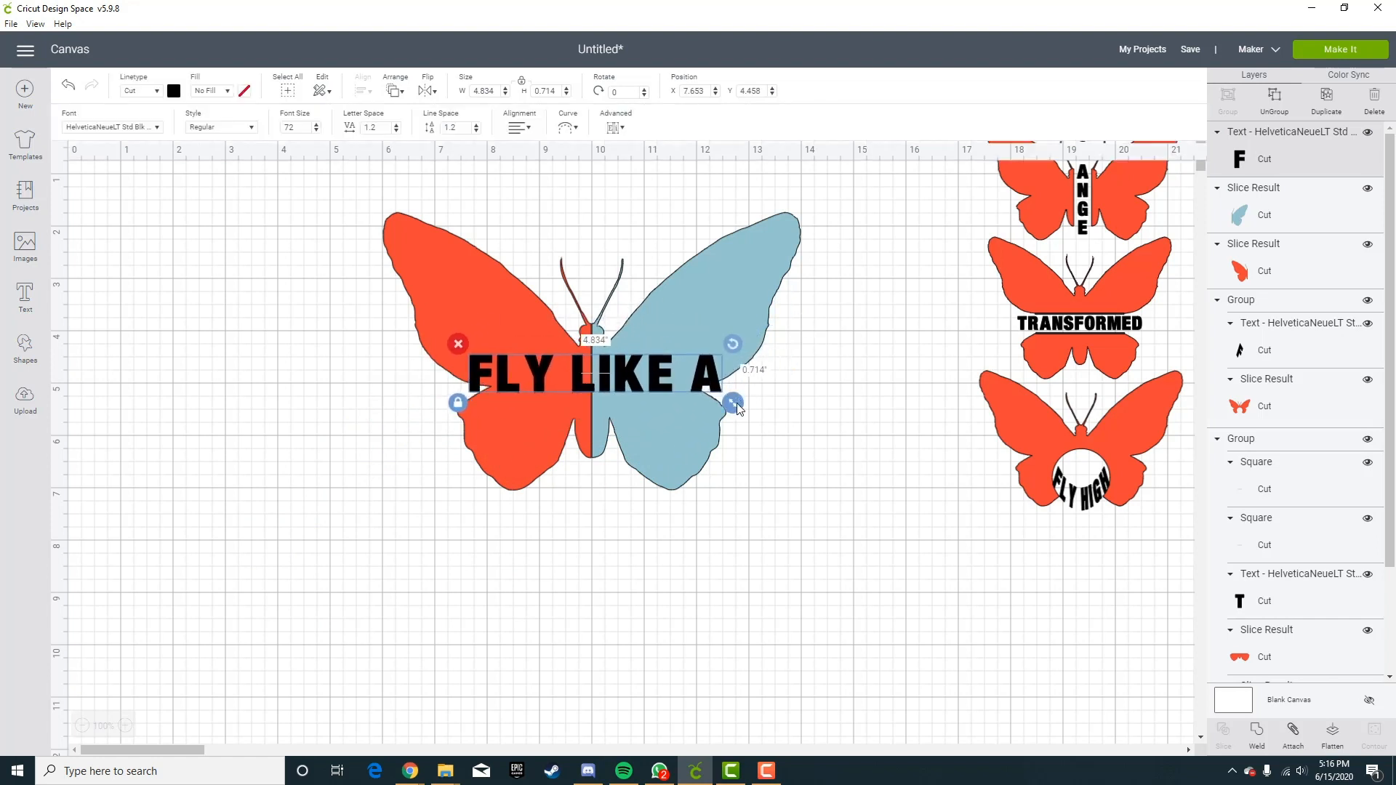
left_click_drag(736, 407, 682, 391)
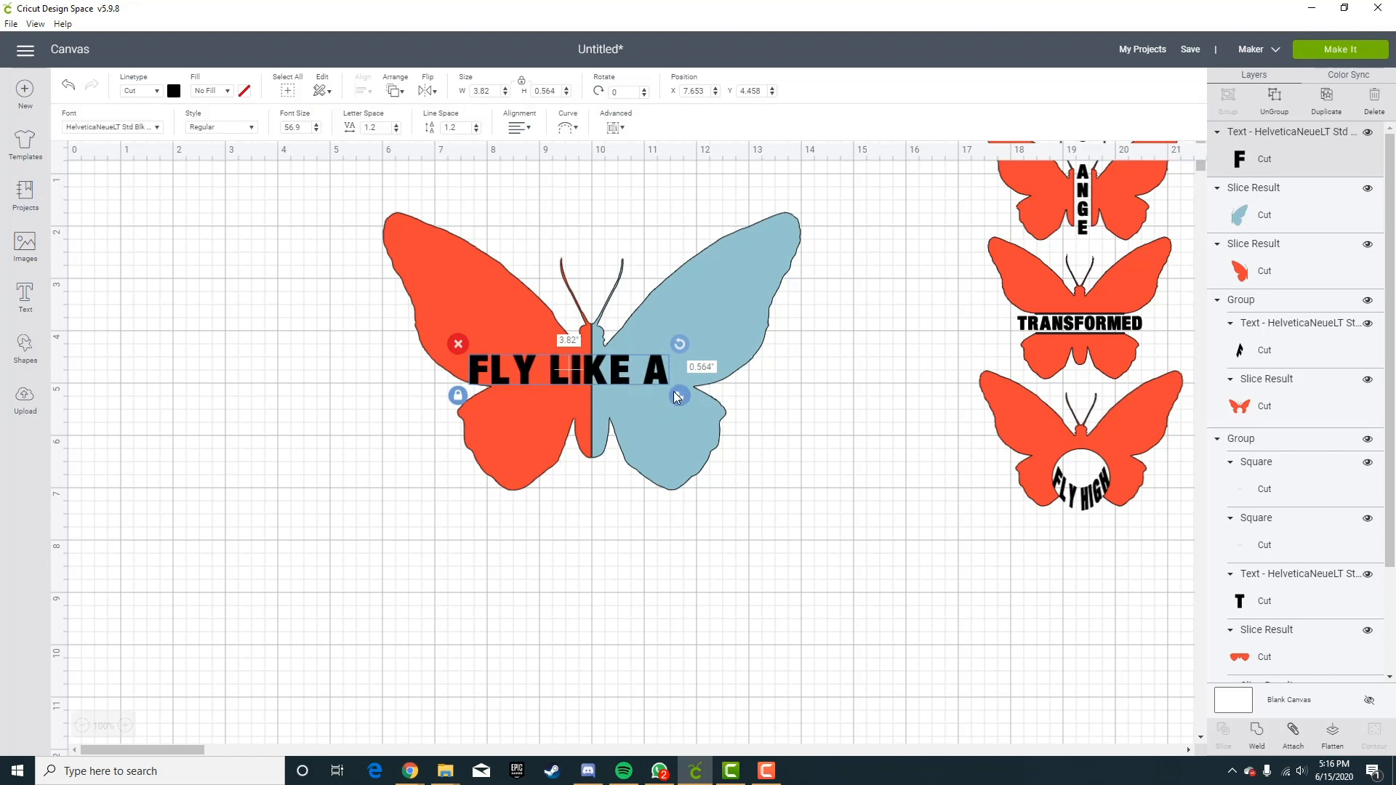
left_click_drag(679, 395, 616, 374)
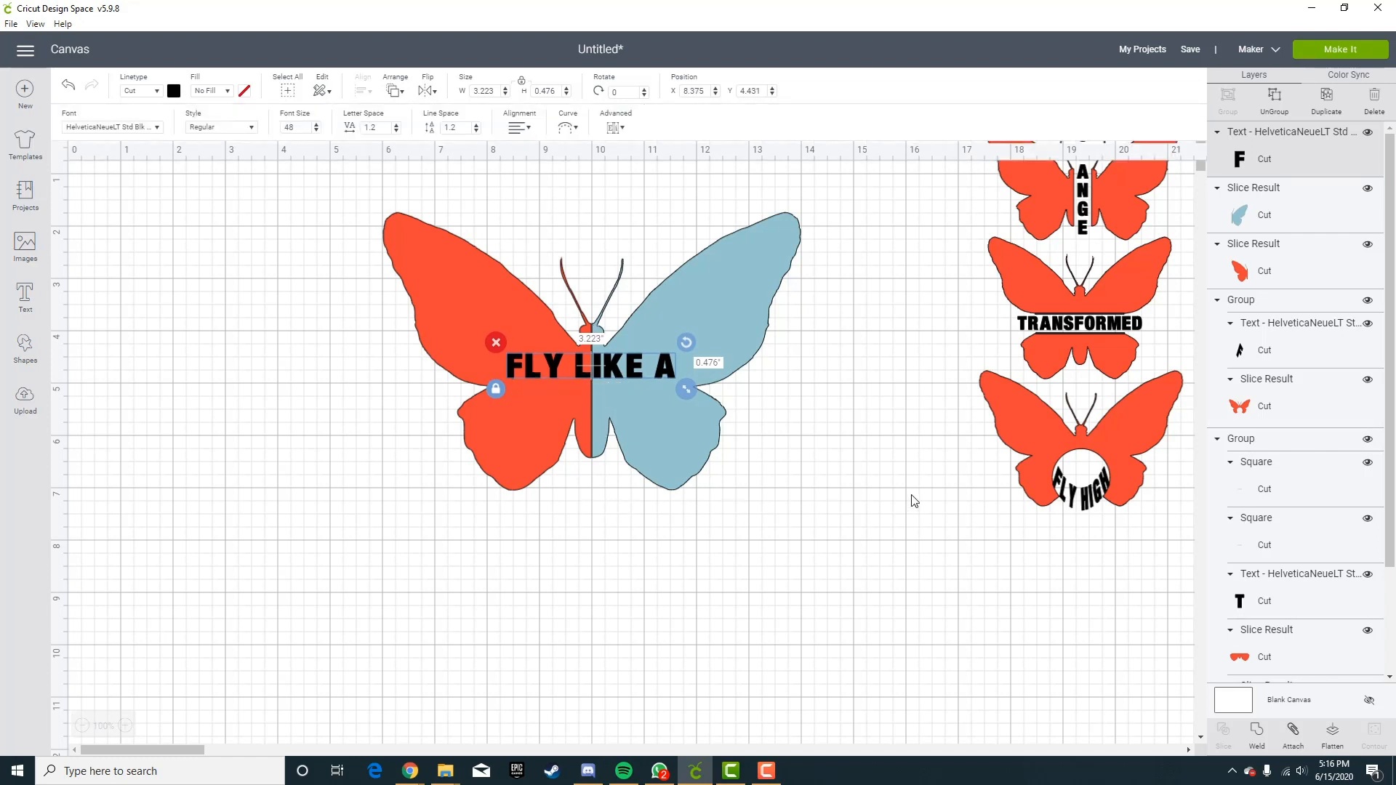
left_click(844, 430)
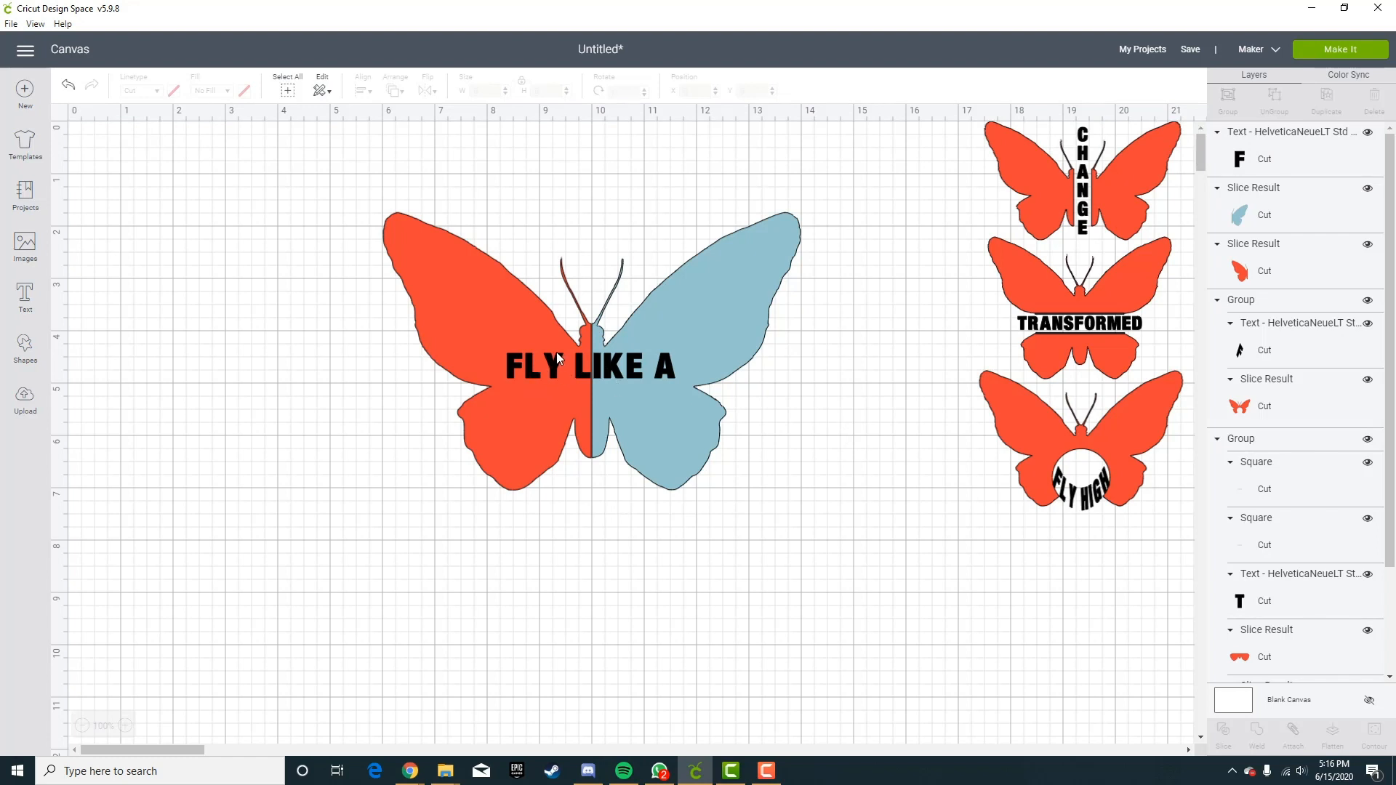
Change the FLY LIKE A text's material color to white.
left_click(554, 371)
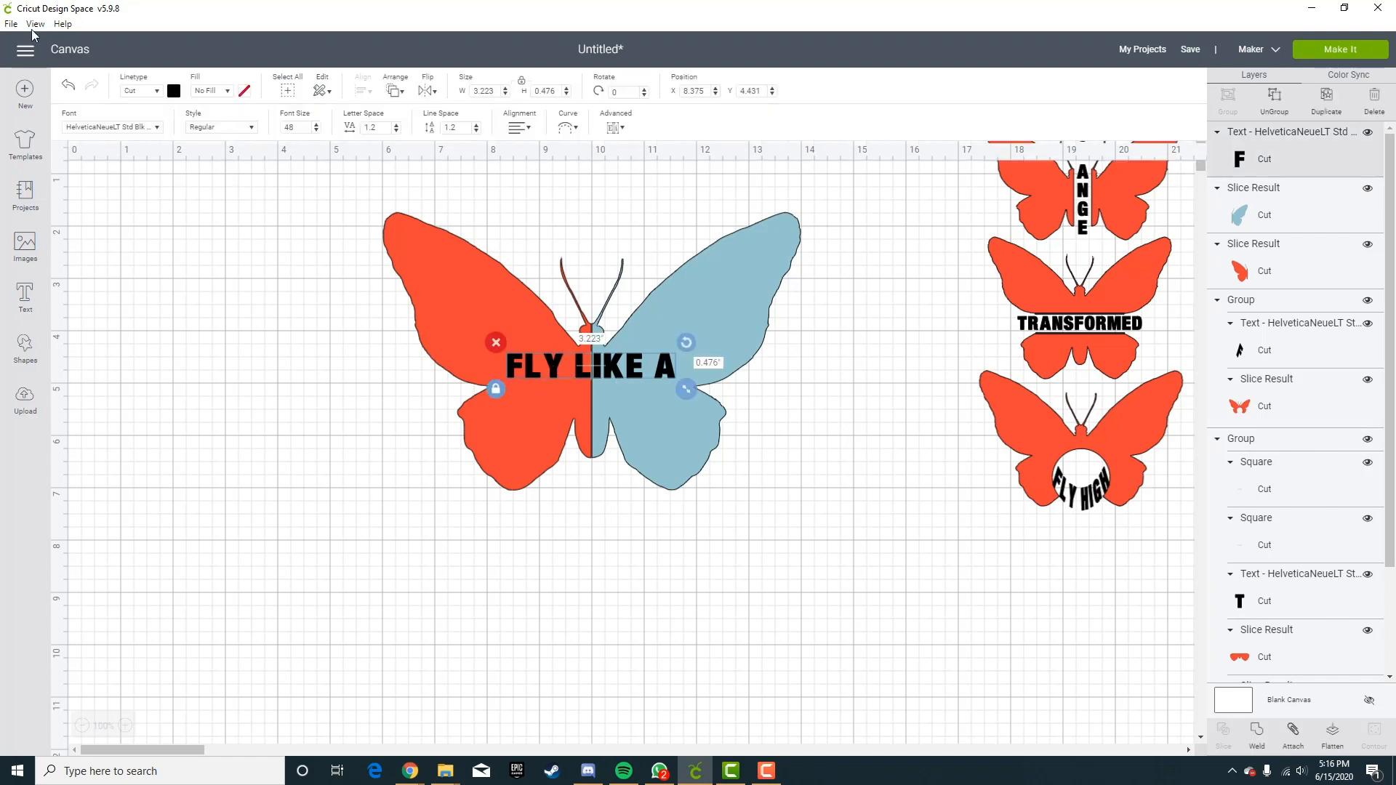
left_click(176, 91)
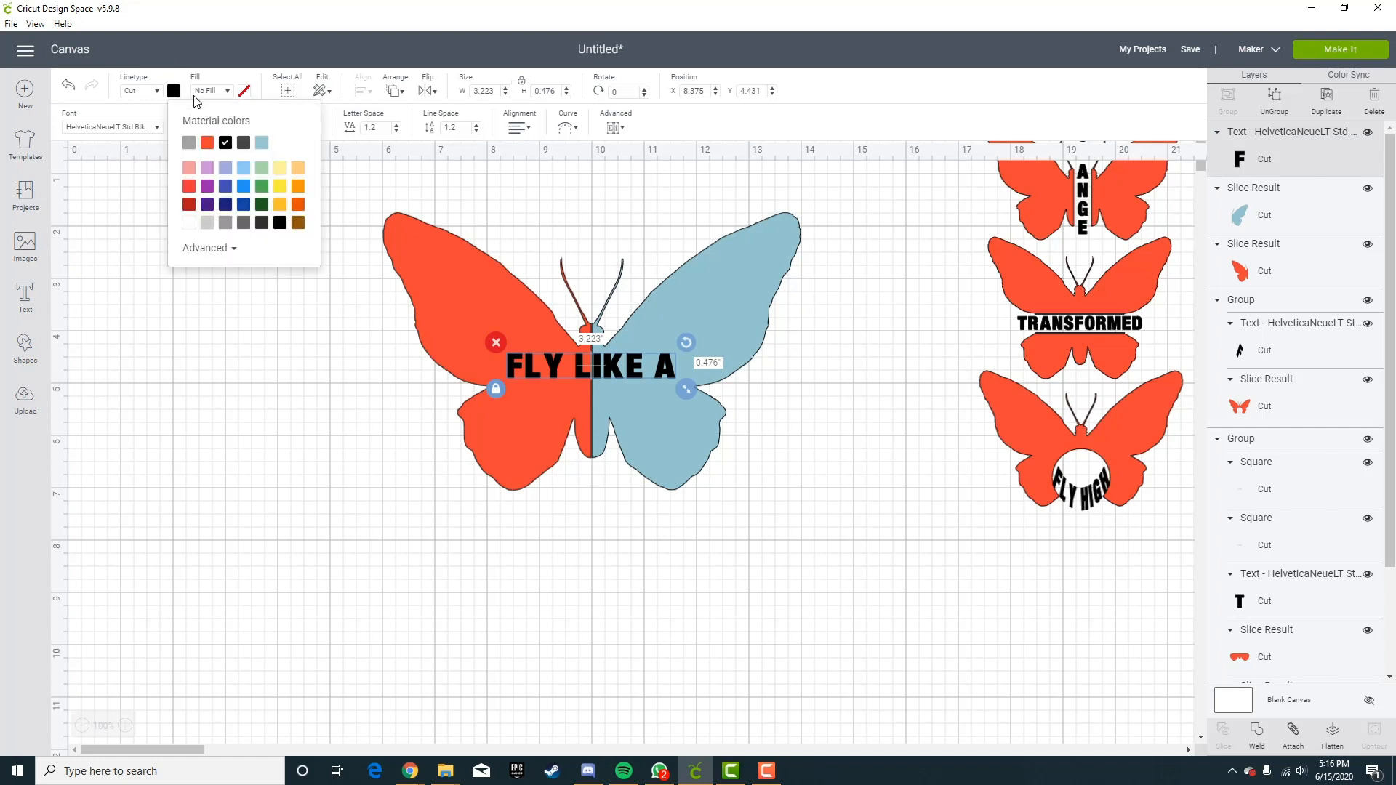
left_click(190, 224)
left_click(366, 540)
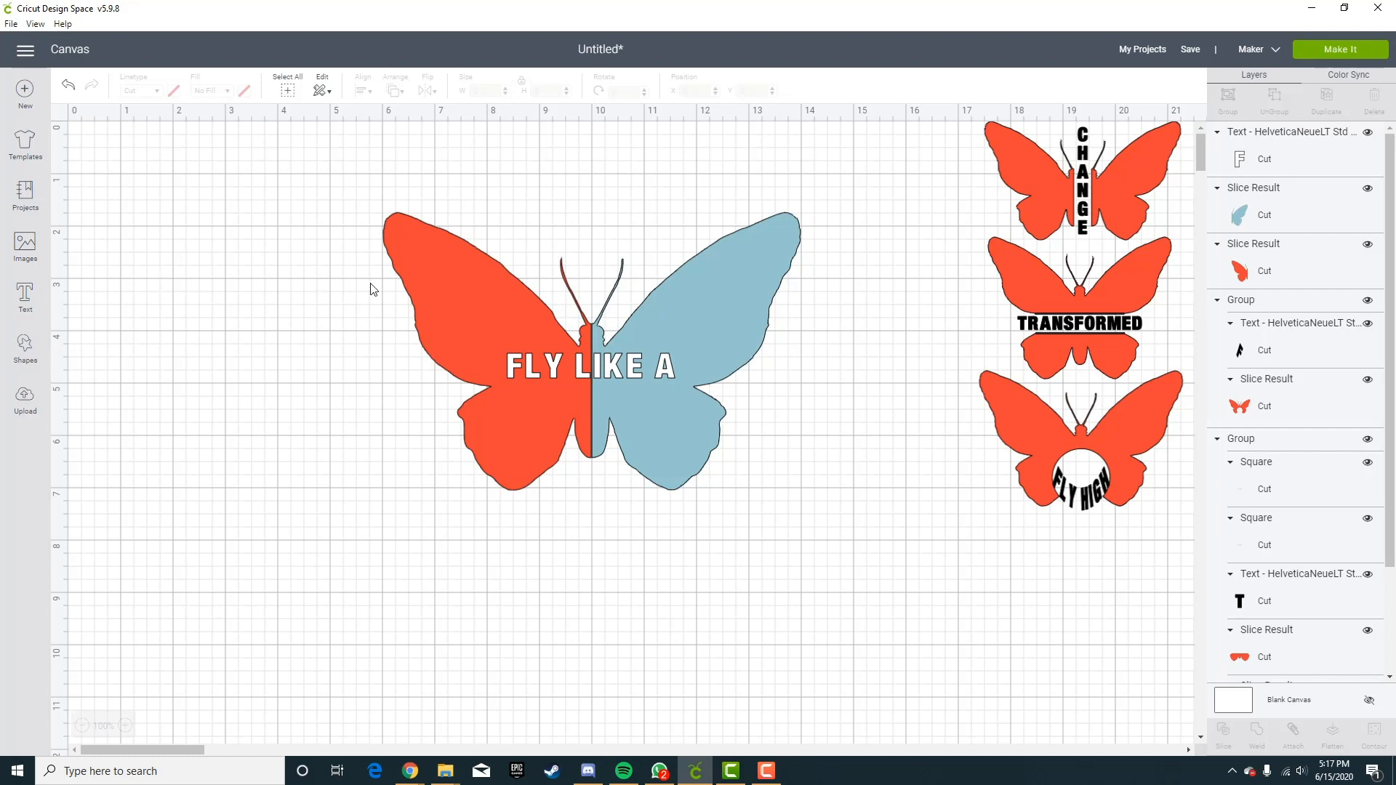
Slice the FLY LIKE A text out of the red left half, and its remaining letters out of the blue right half.
left_click(509, 369)
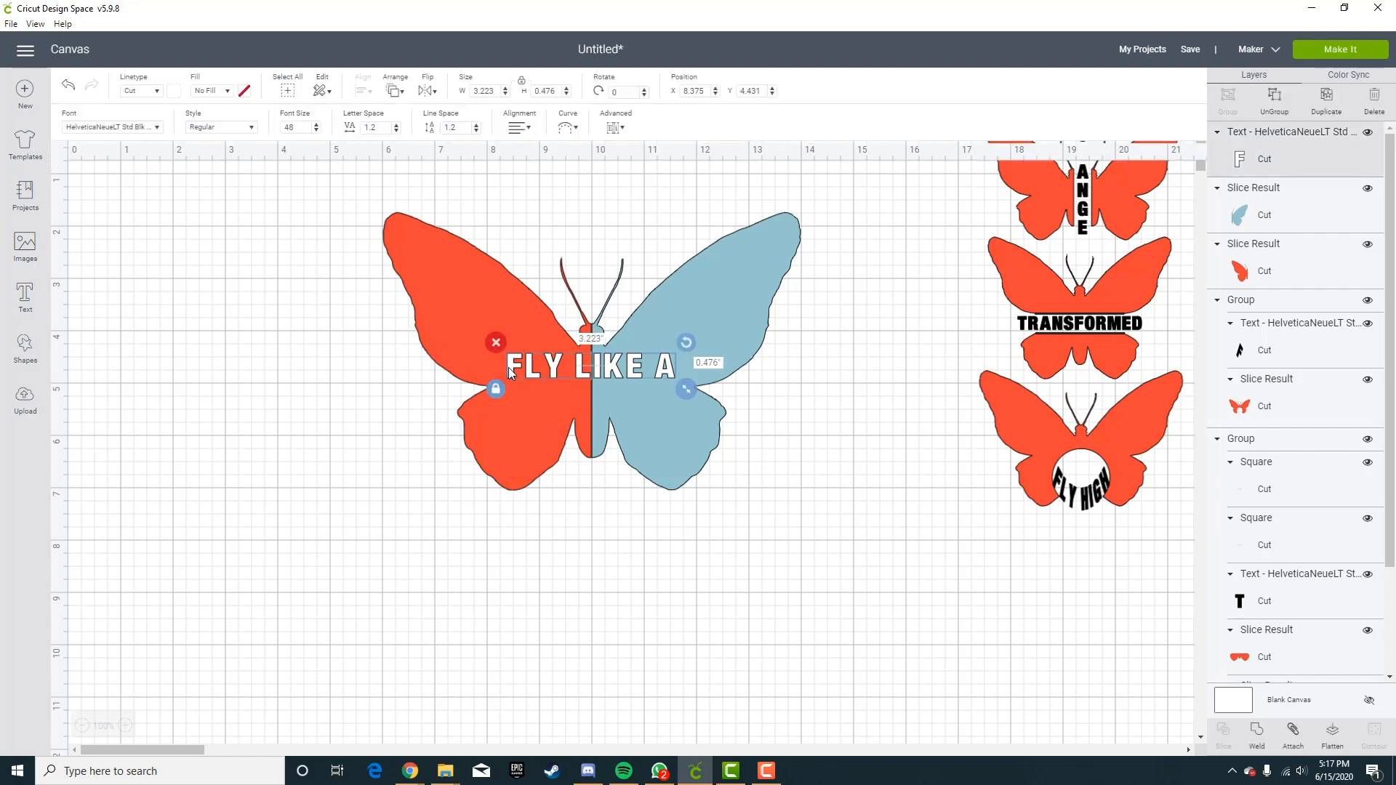
left_click(443, 290)
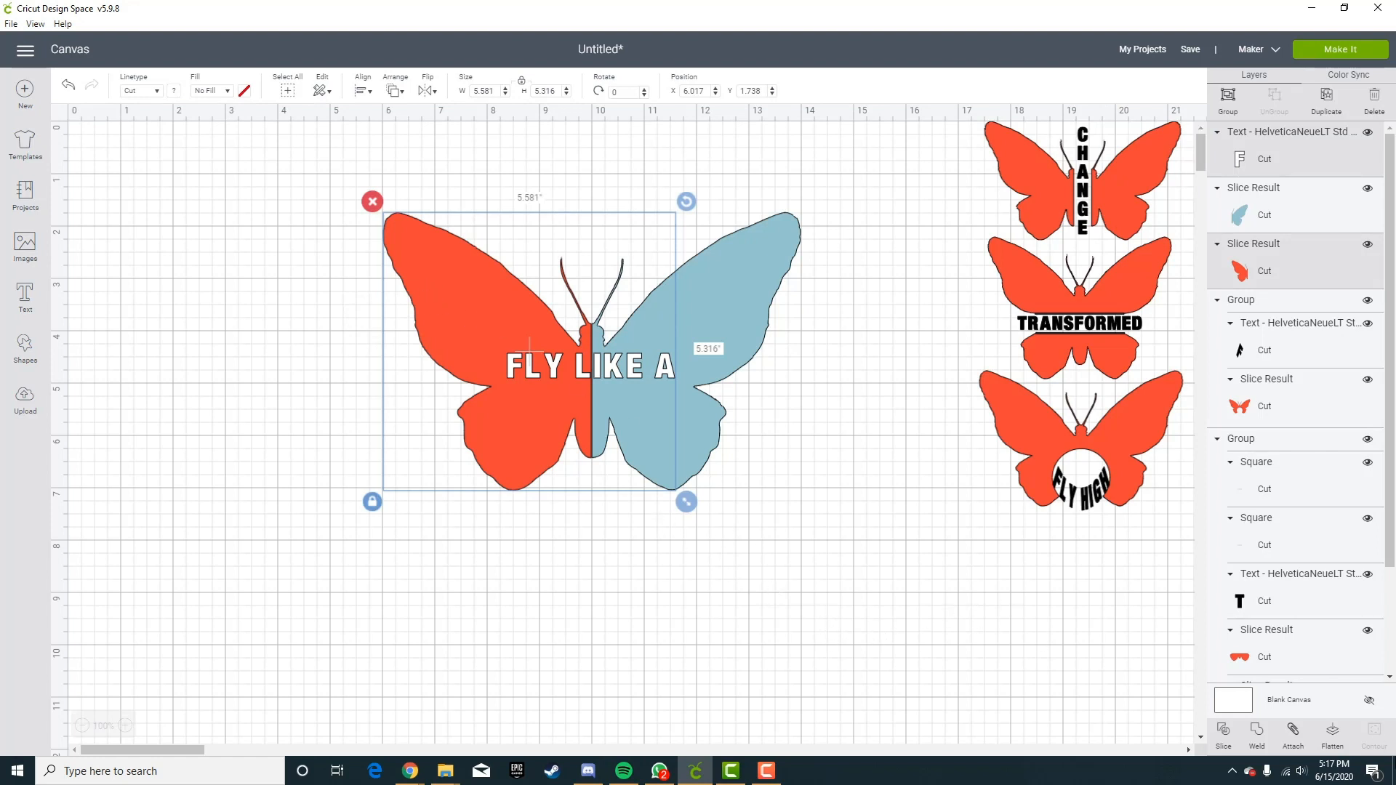
left_click(1224, 733)
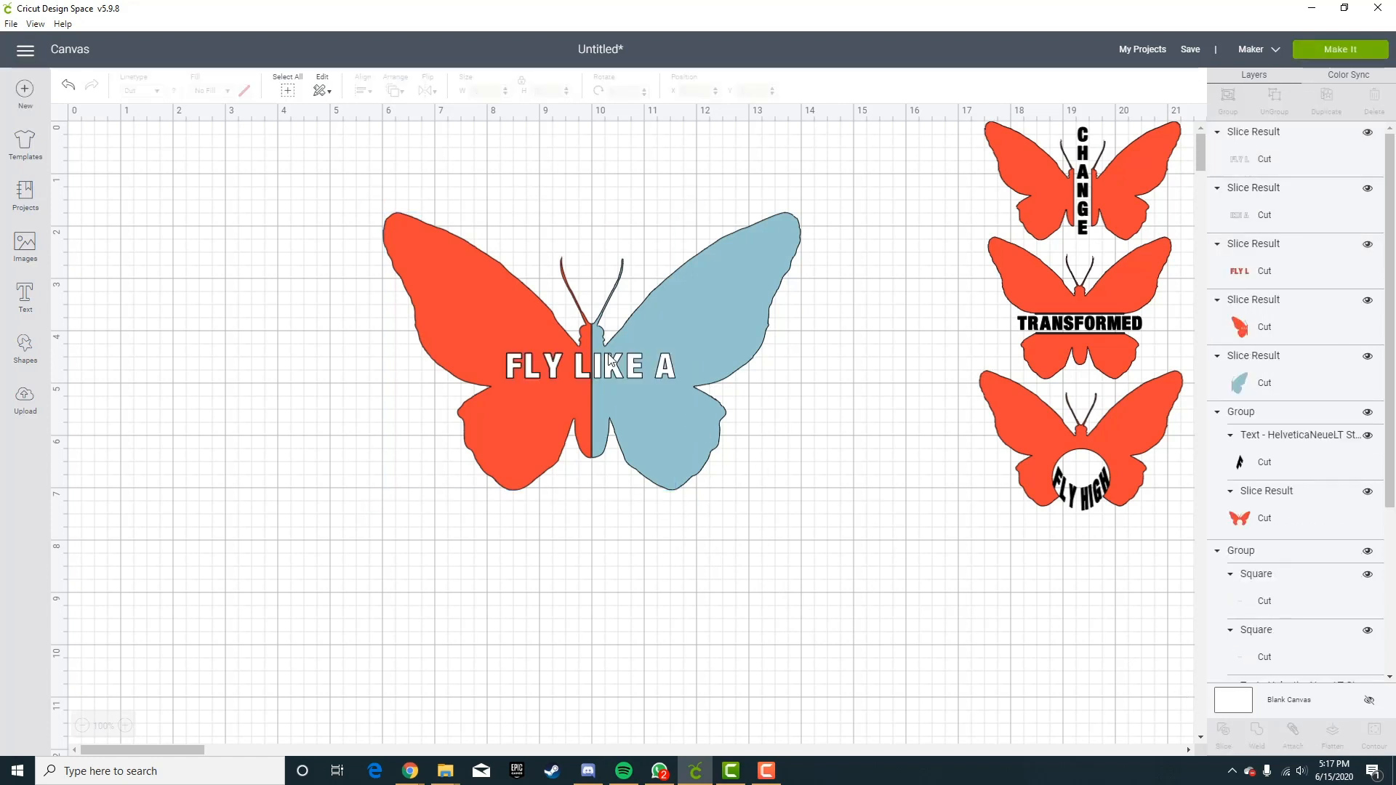
left_click(630, 367)
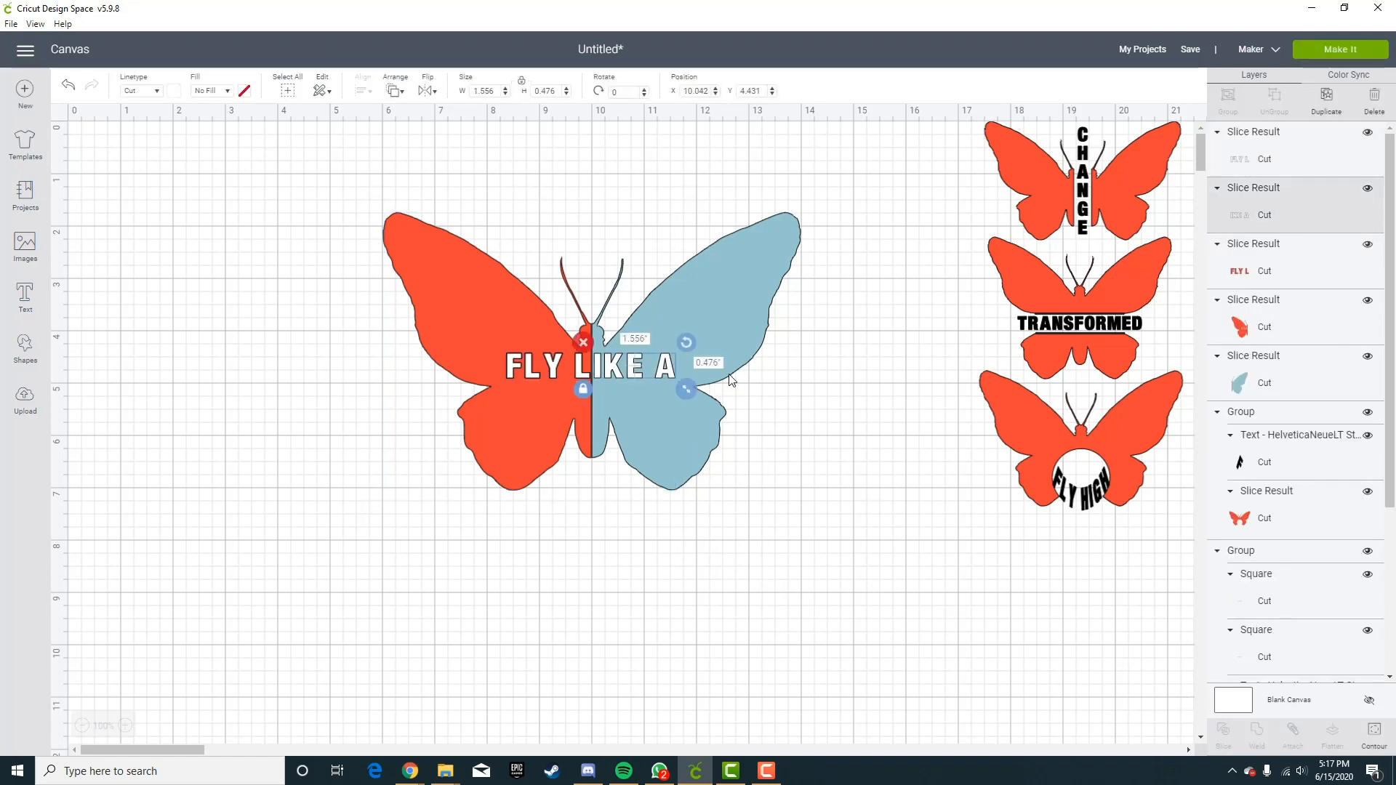
left_click(755, 279)
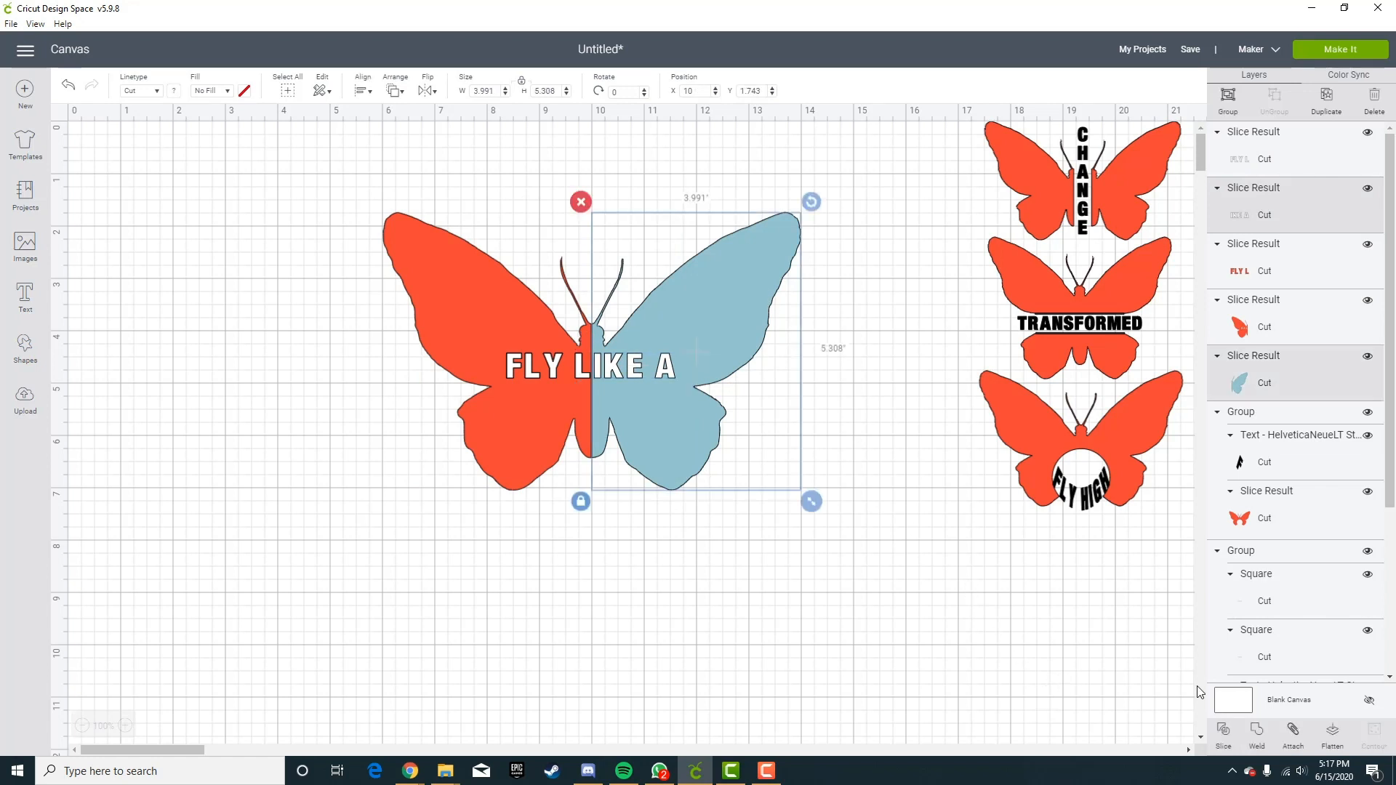
left_click(1224, 736)
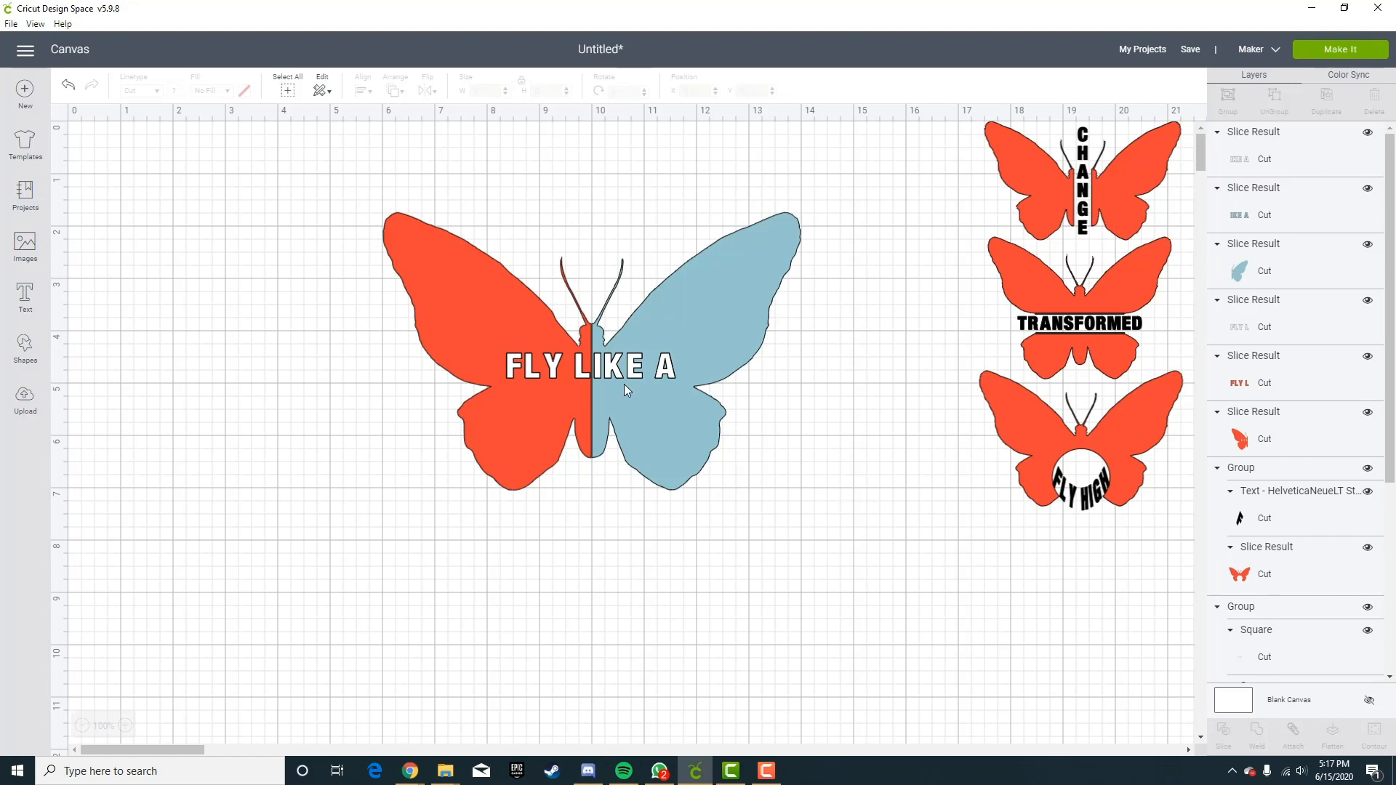
Move the white and colored "IKE A" and "FLY L" slice pieces off the butterfly to the empty canvas below it.
left_click_drag(616, 370, 581, 569)
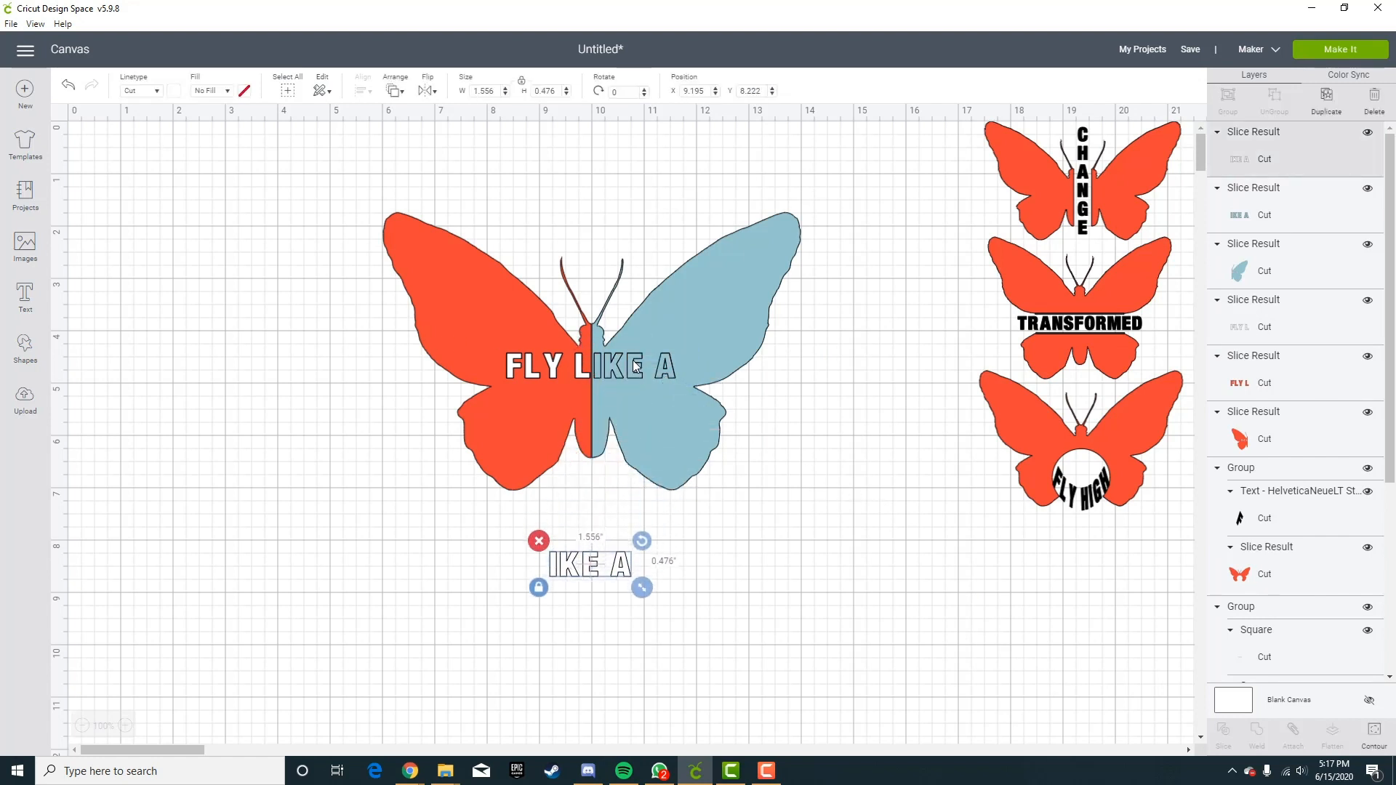
left_click_drag(609, 371, 710, 563)
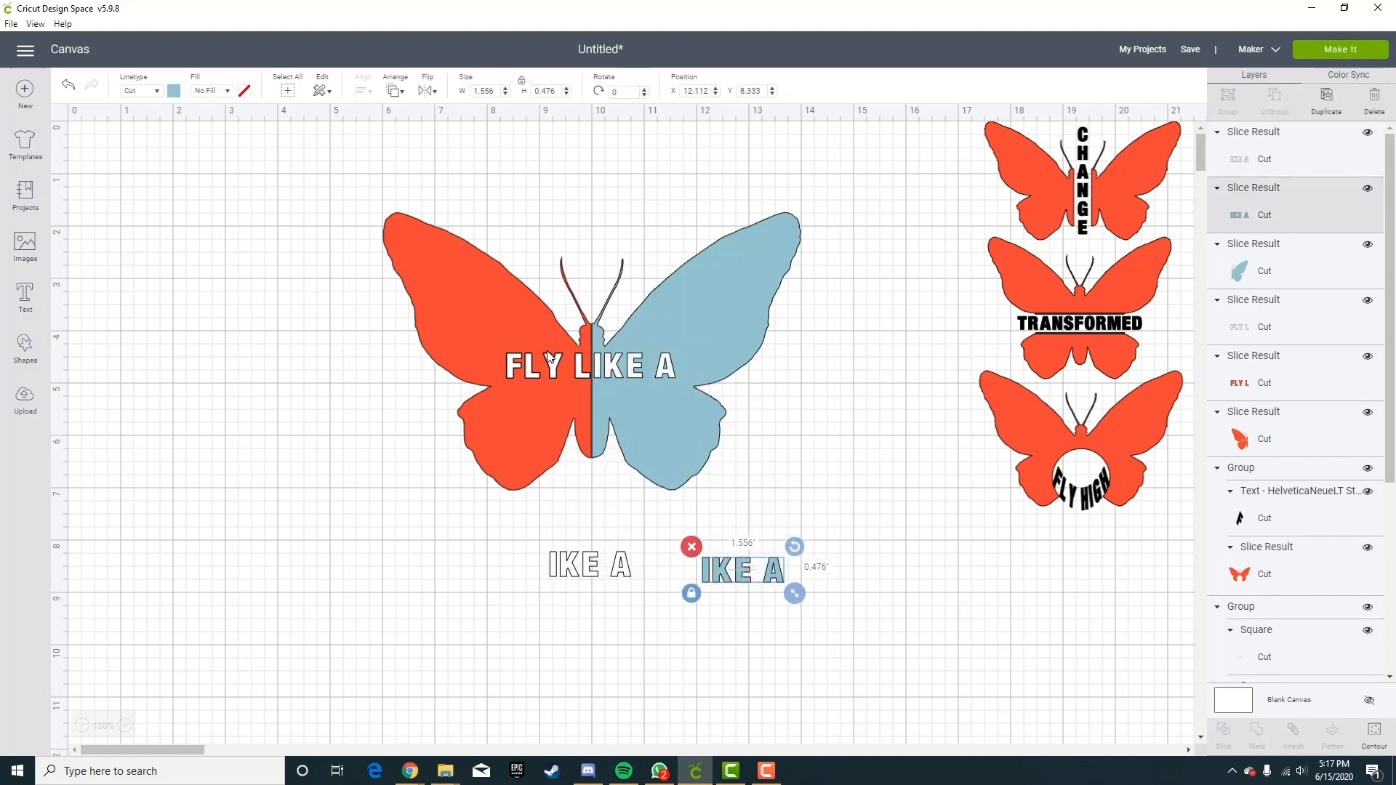
left_click_drag(550, 358, 338, 543)
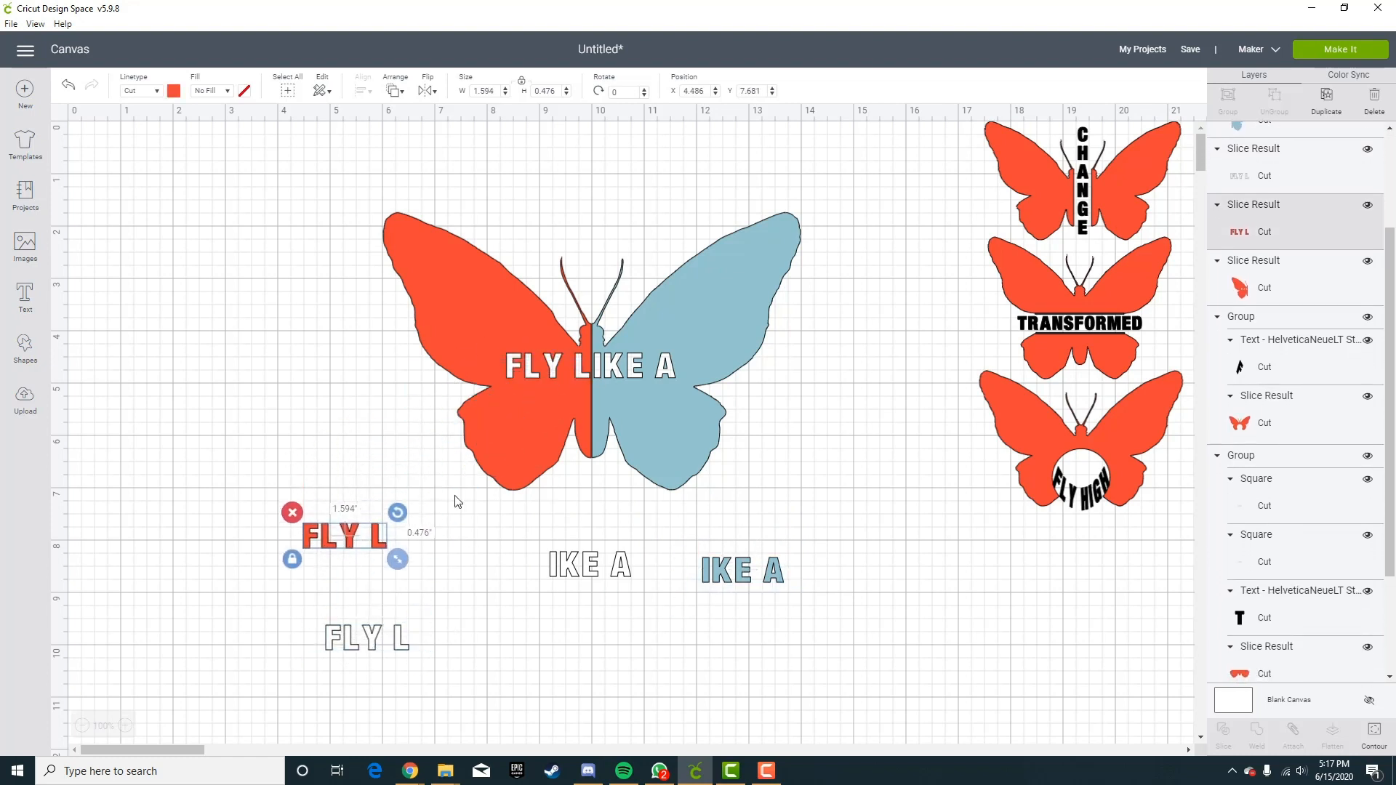
left_click(547, 413)
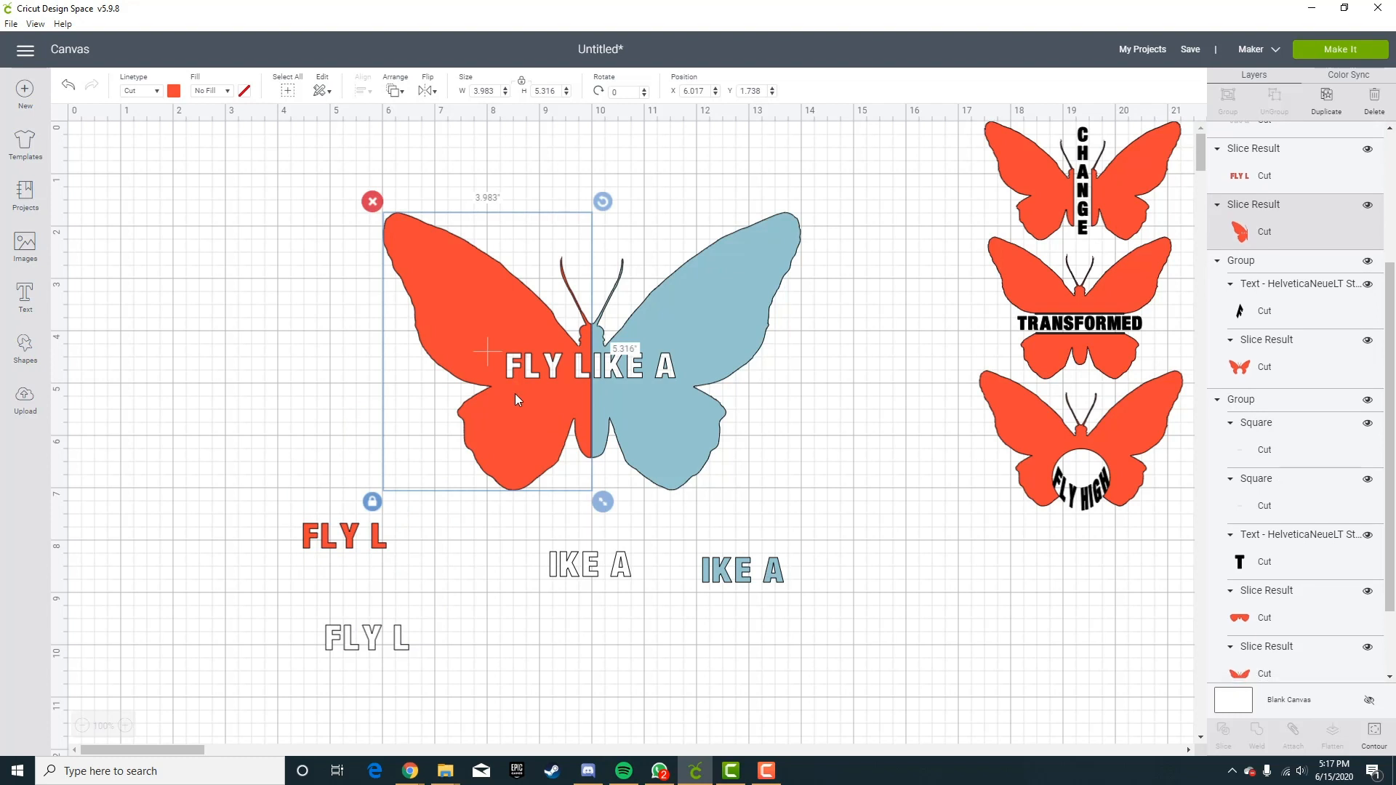
Try moving the red left half away from the blue half, and undo the move.
left_click_drag(520, 401, 451, 347)
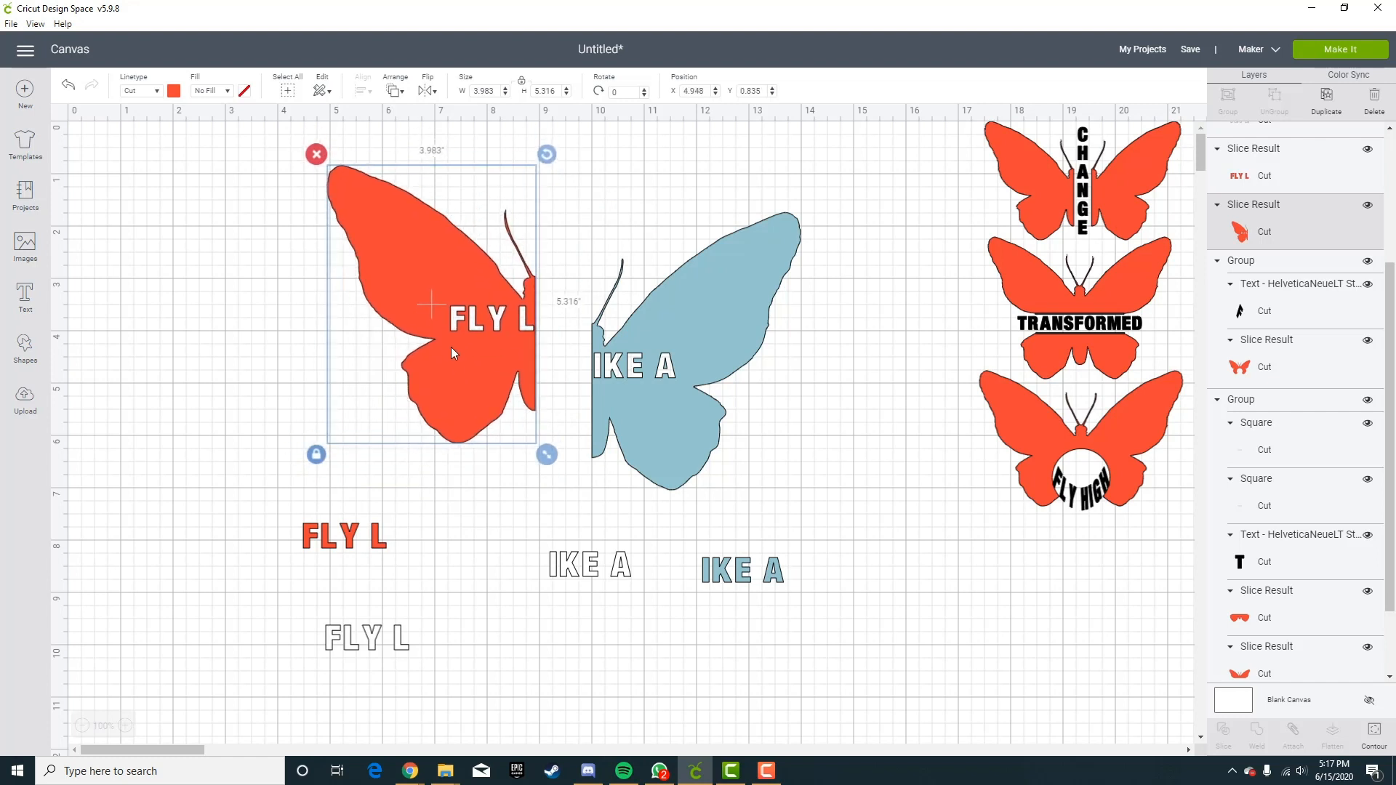
key("ctrl+z")
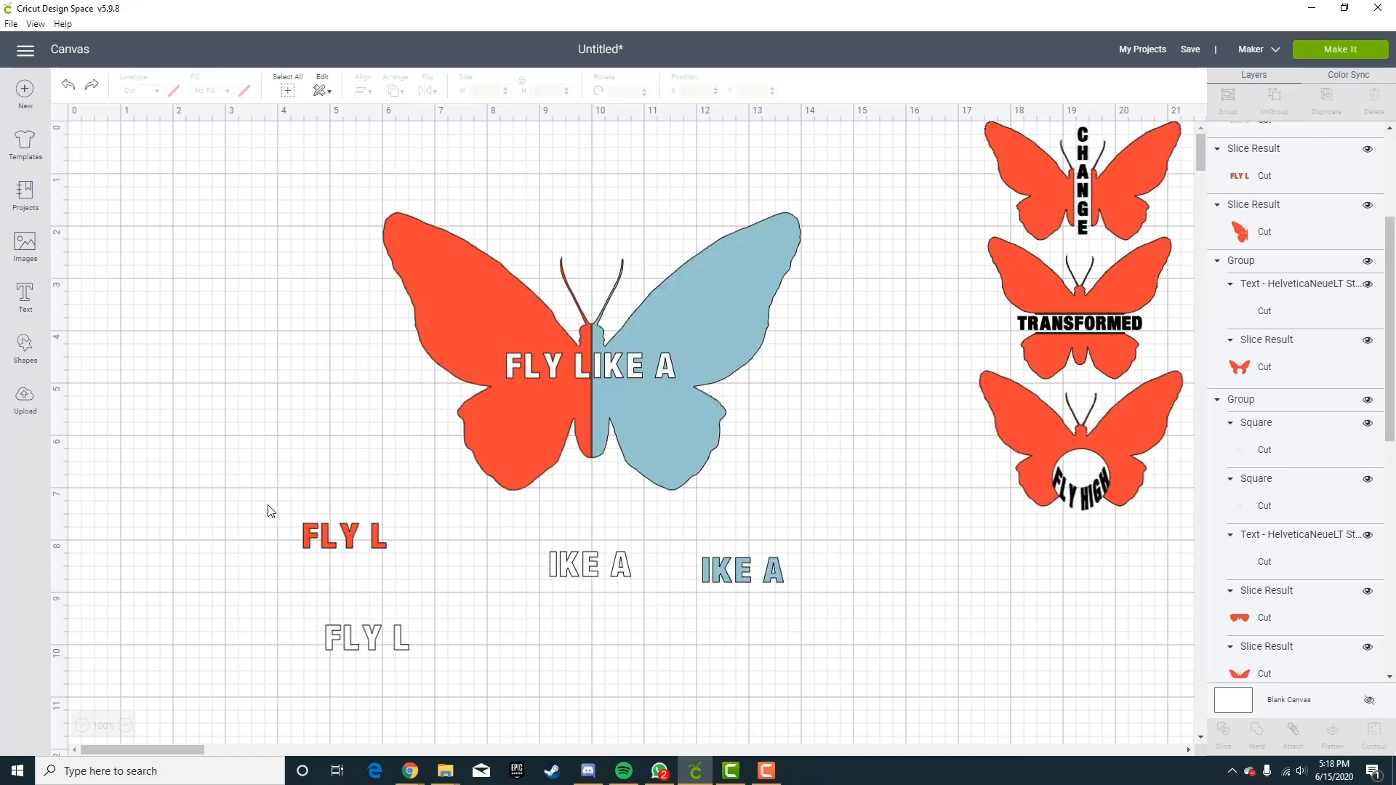
Delete the four leftover "FLY L" and "IKE A" slice pieces below the split butterfly.
left_click_drag(245, 497, 672, 742)
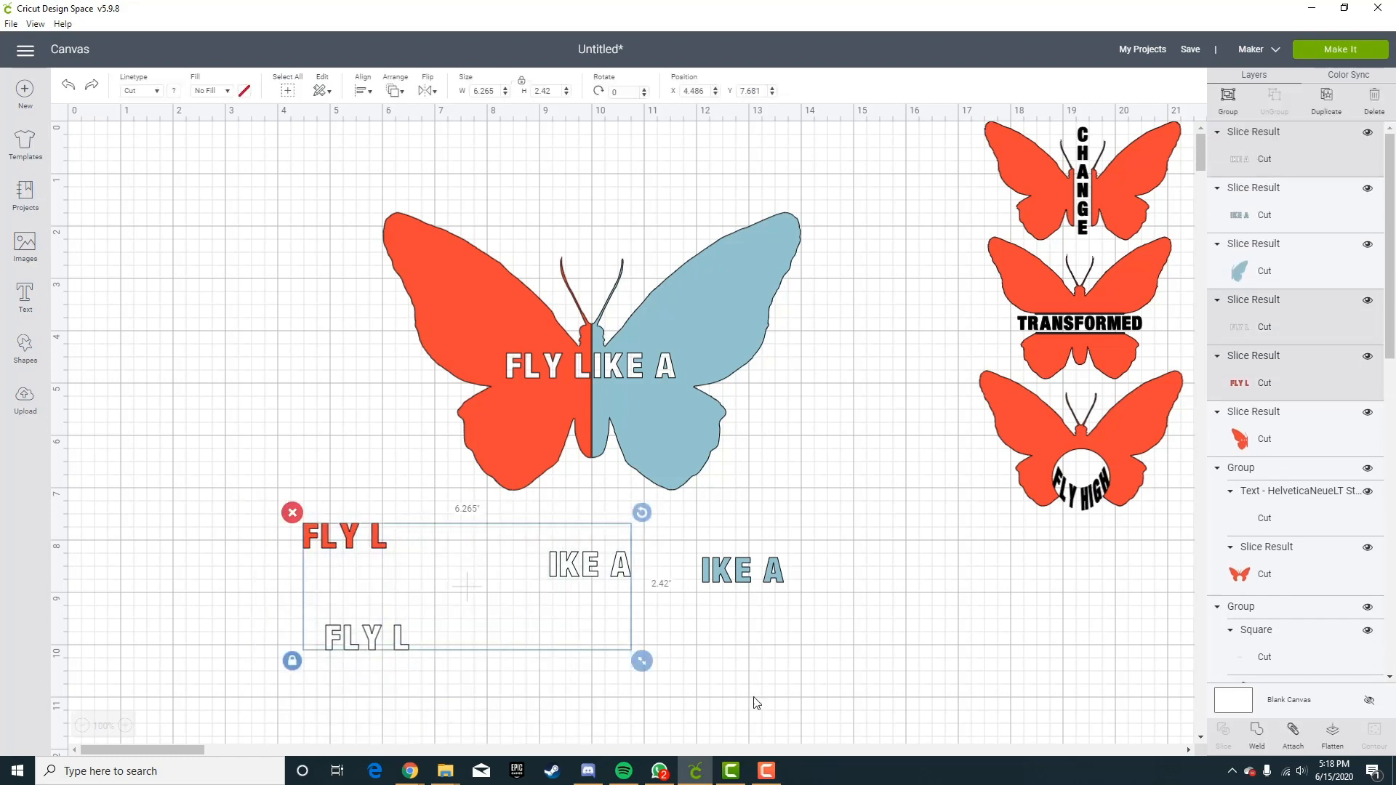
left_click(211, 625)
left_click_drag(208, 543, 813, 663)
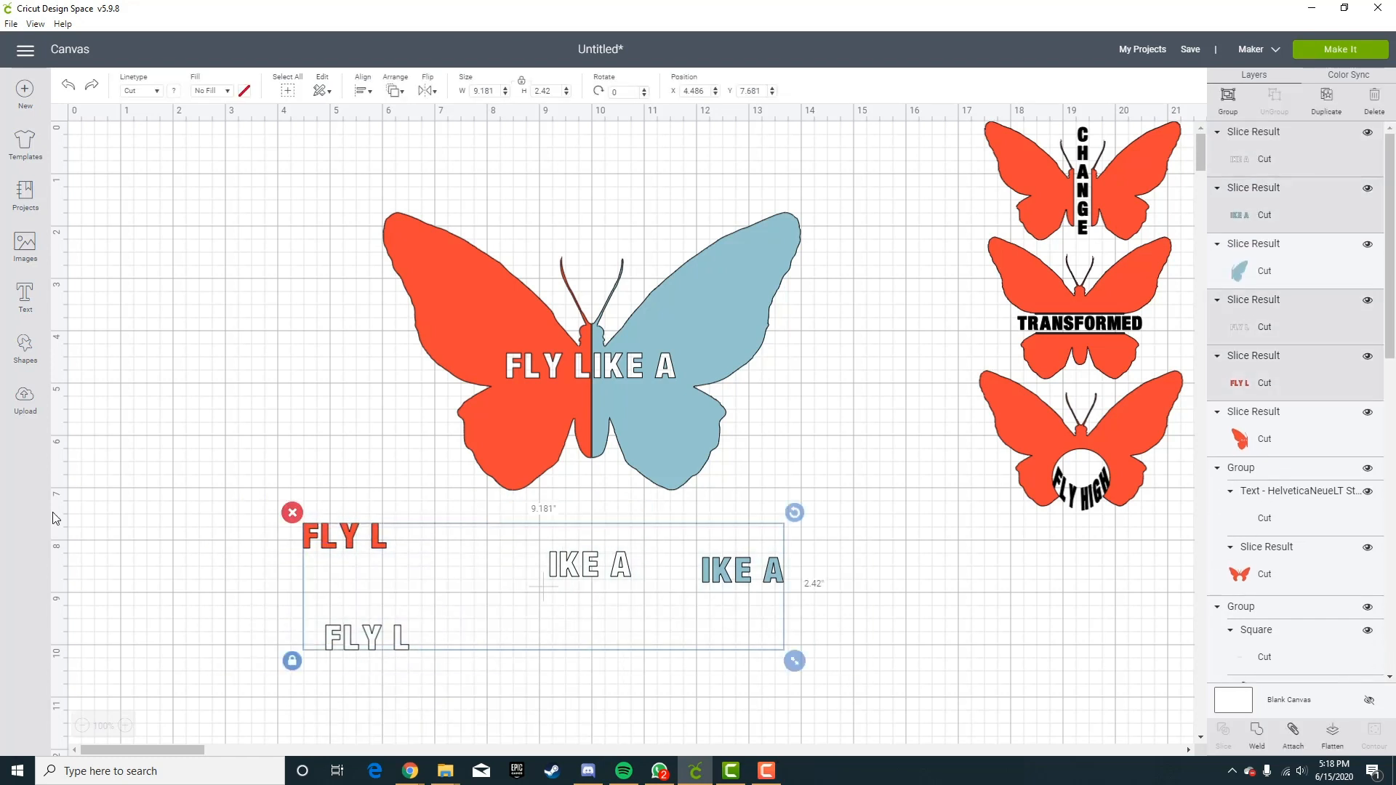
left_click(1374, 98)
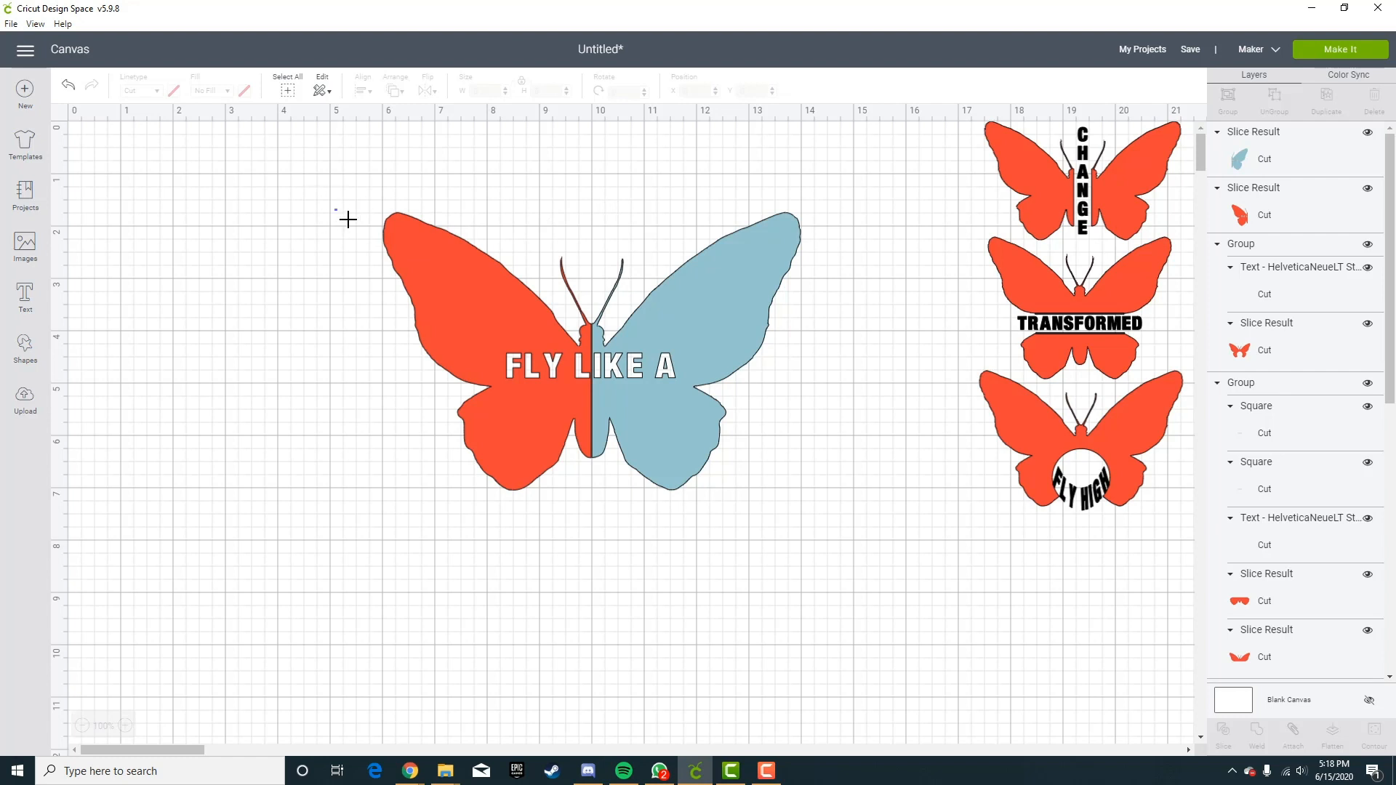
Group the red and blue halves of the FLY LIKE A butterfly.
left_click_drag(335, 210, 832, 523)
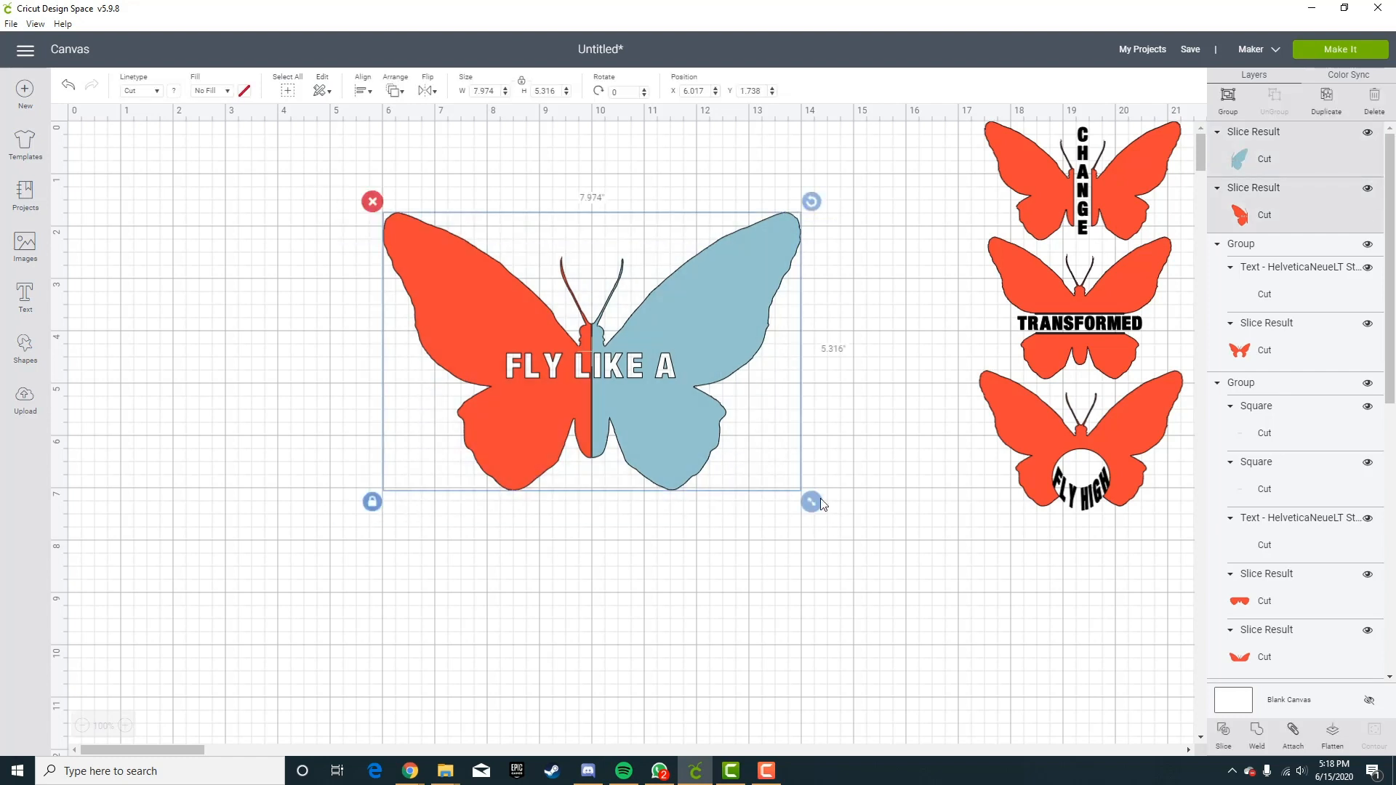
left_click(1233, 105)
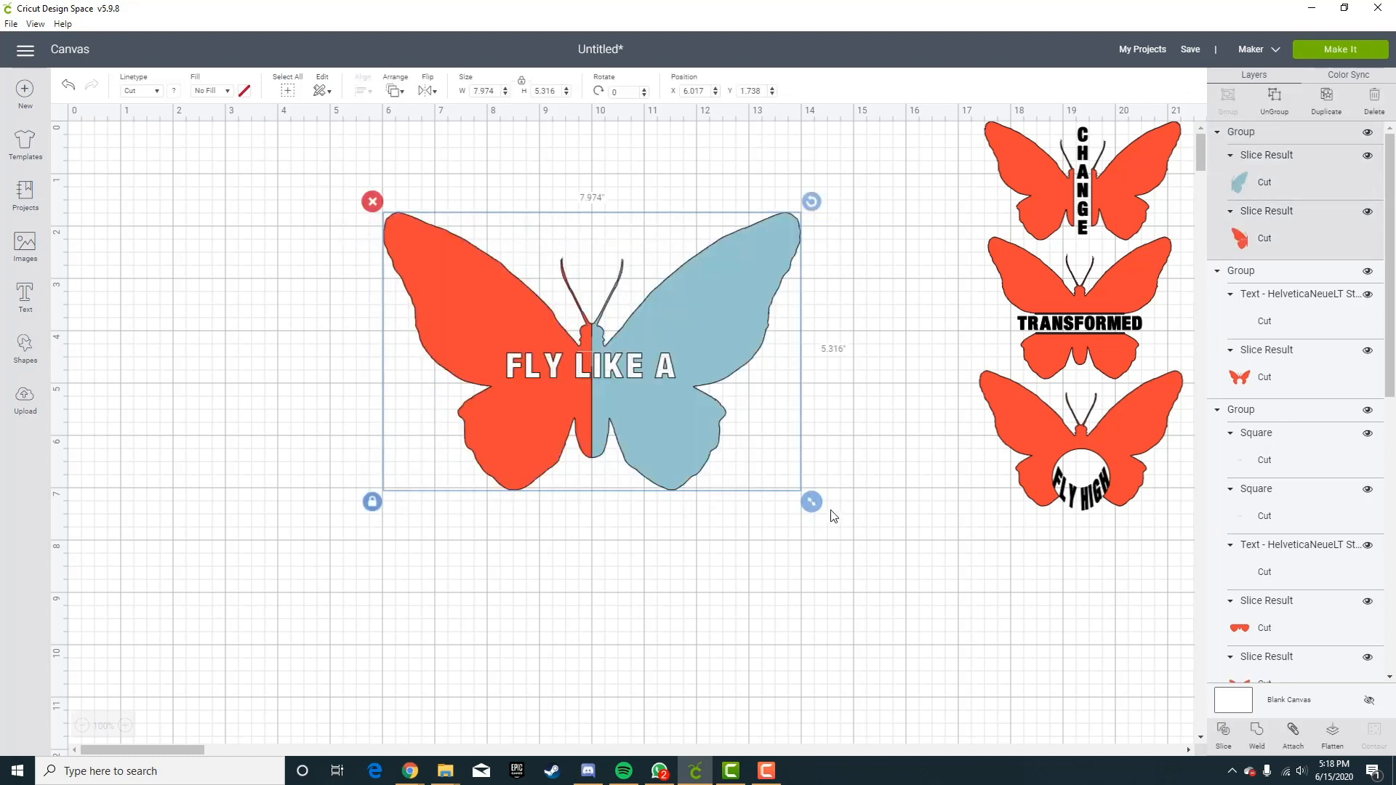
Scale the FLY LIKE A butterfly down to about 4.238 by 2.825 and place it directly below the FLY HIGH butterfly.
left_click_drag(811, 503, 595, 390)
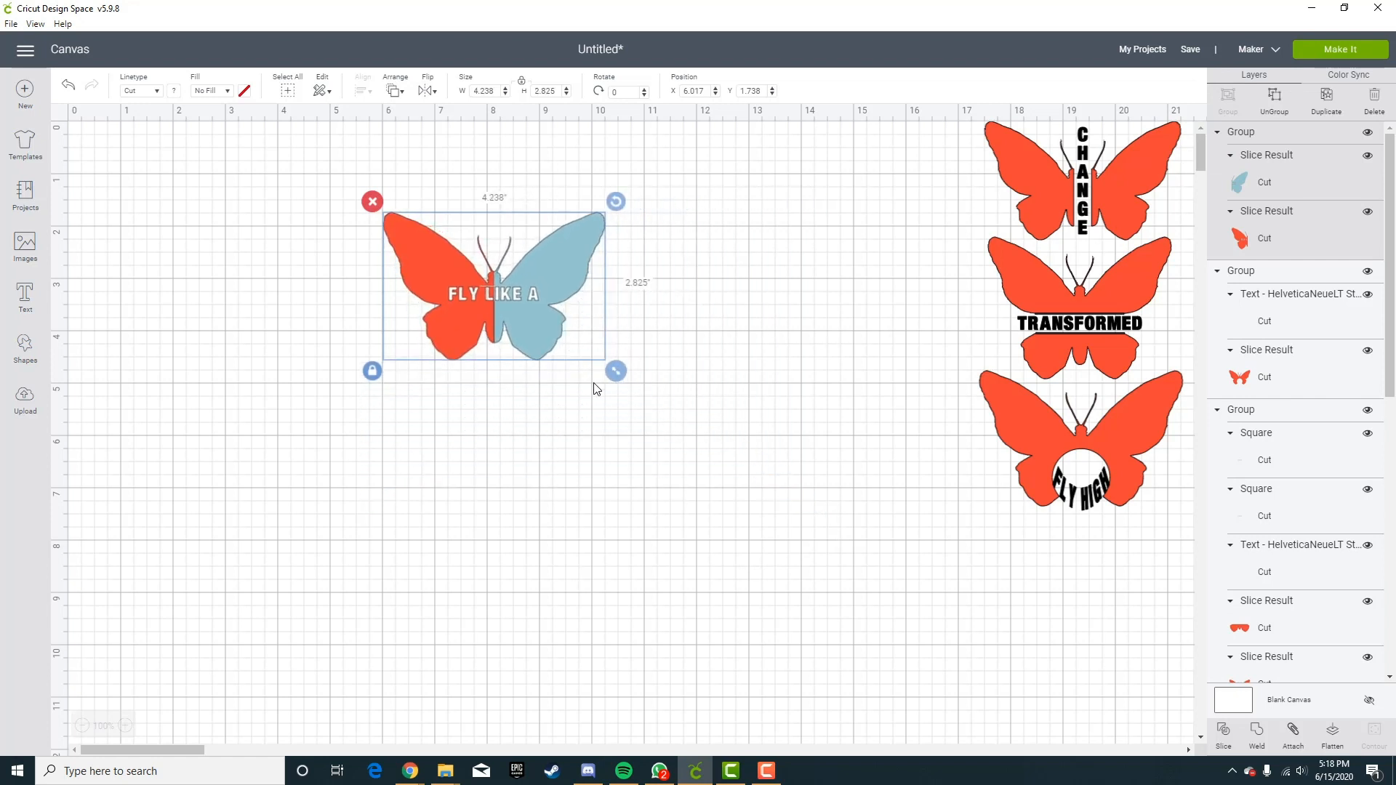
left_click_drag(533, 316, 1106, 618)
left_click(640, 484)
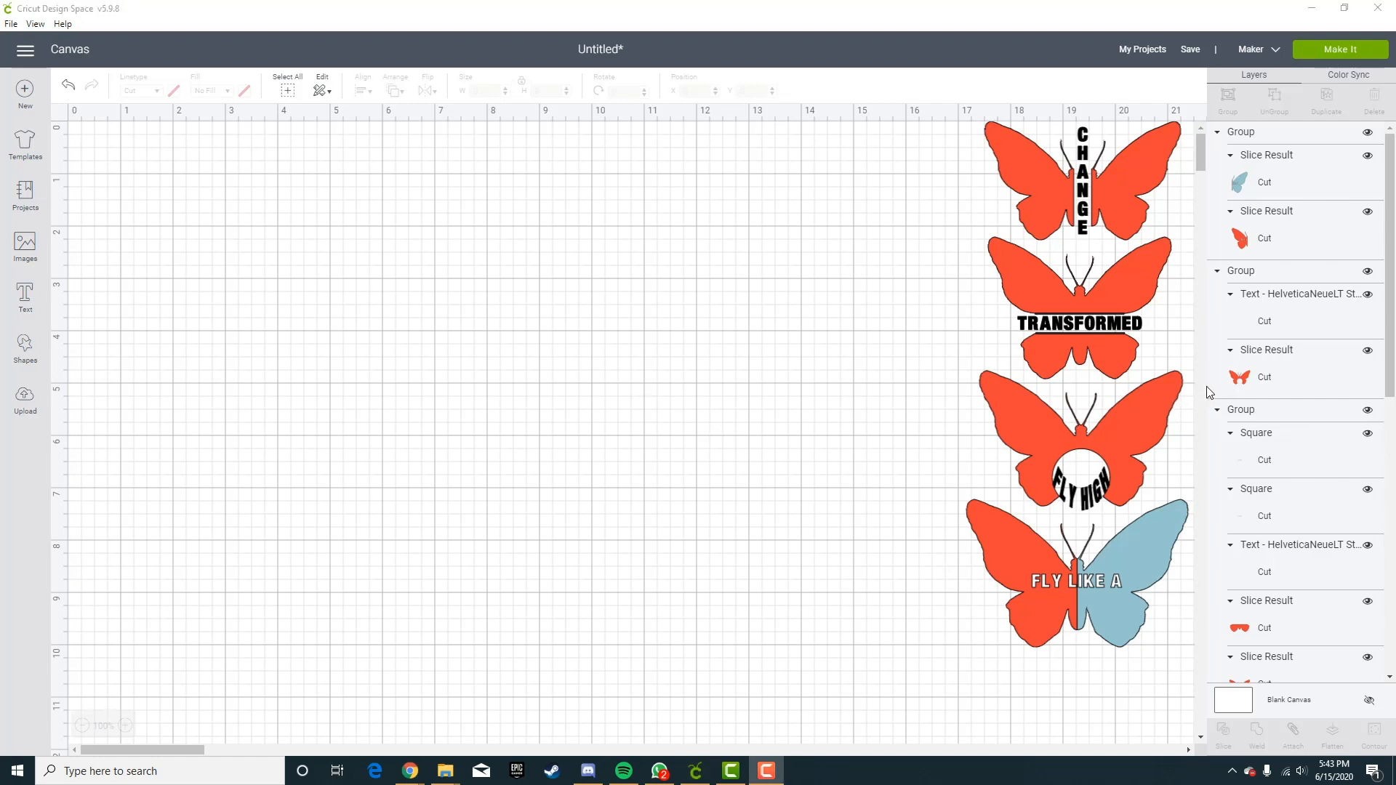
Show the hidden butterfly-designs reference image to examine the remaining designs, and hide it again.
scroll(1236, 393, "down", 5)
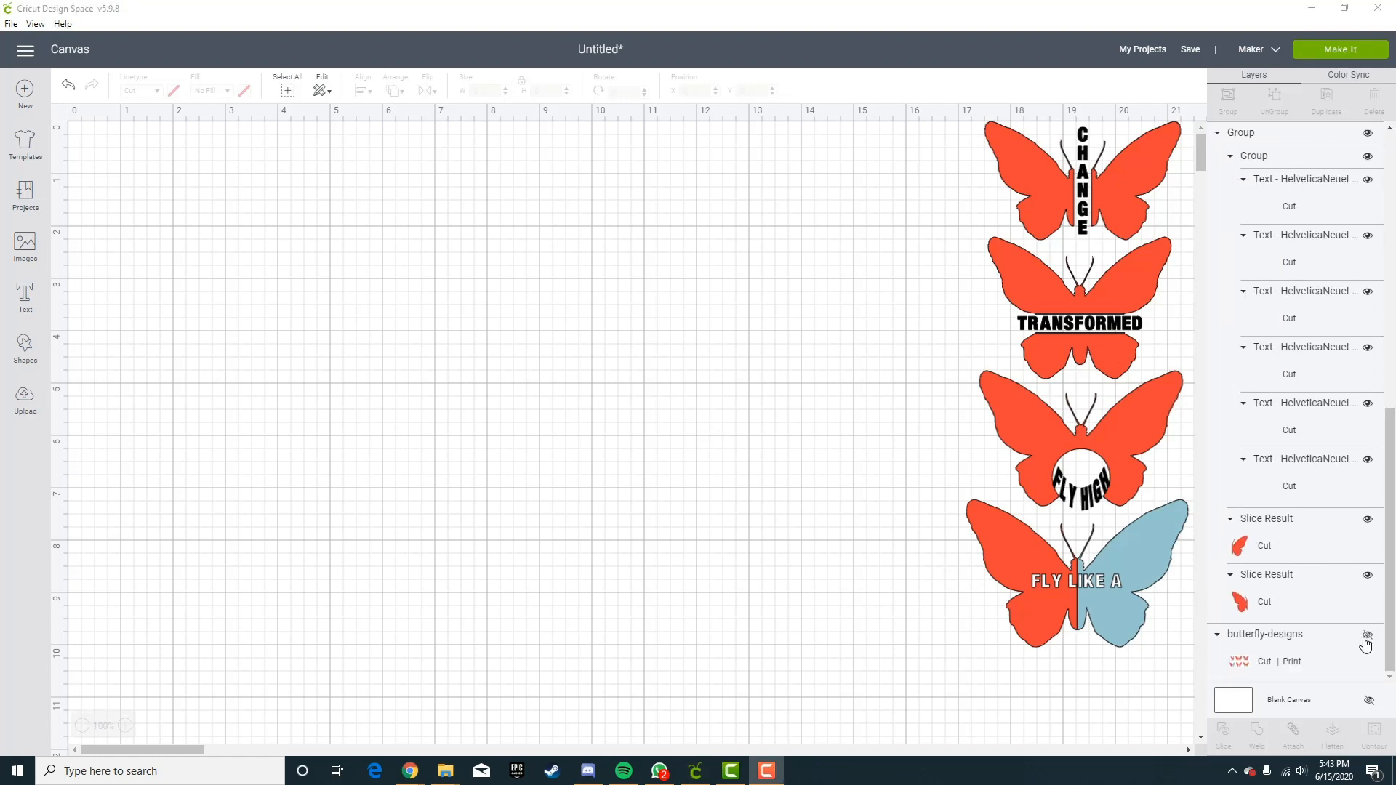
left_click(1368, 637)
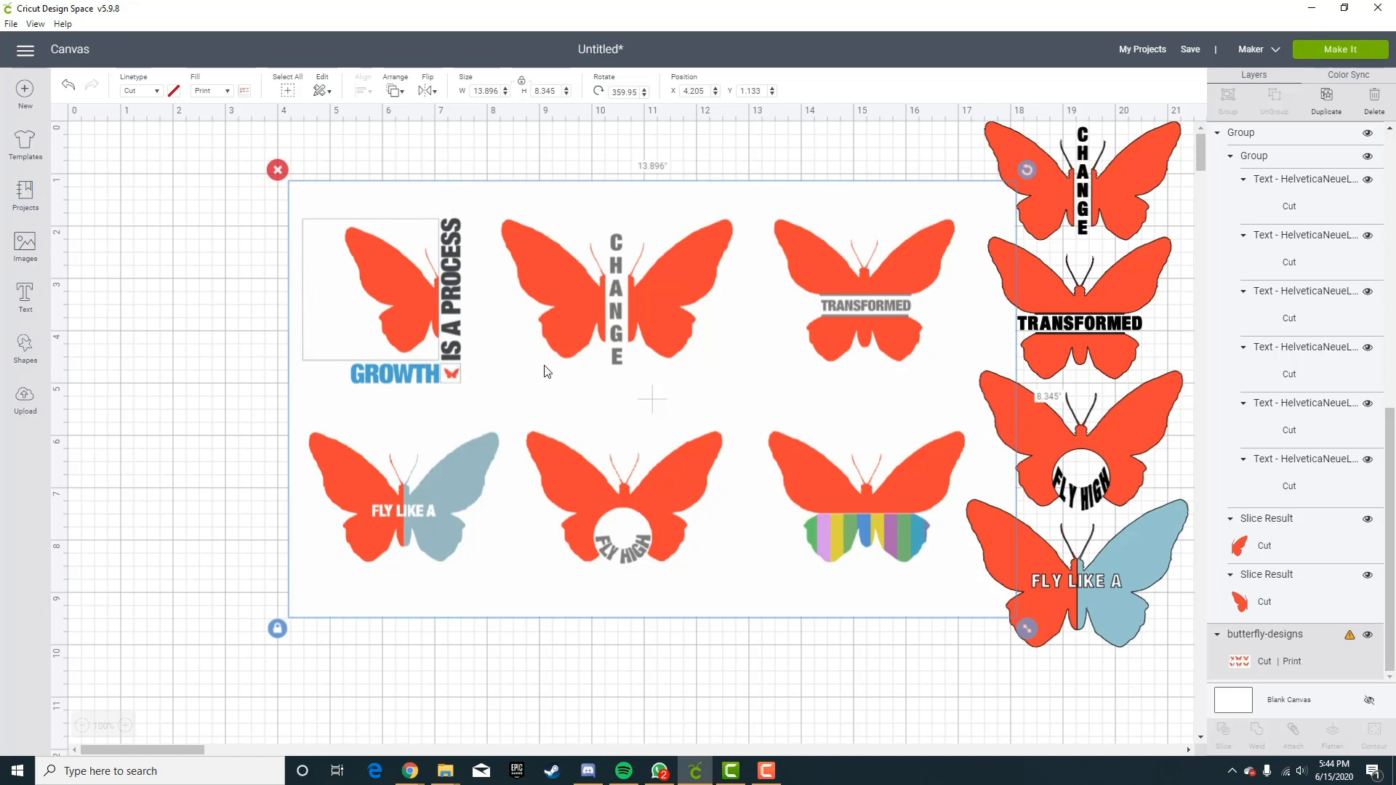
left_click(1368, 634)
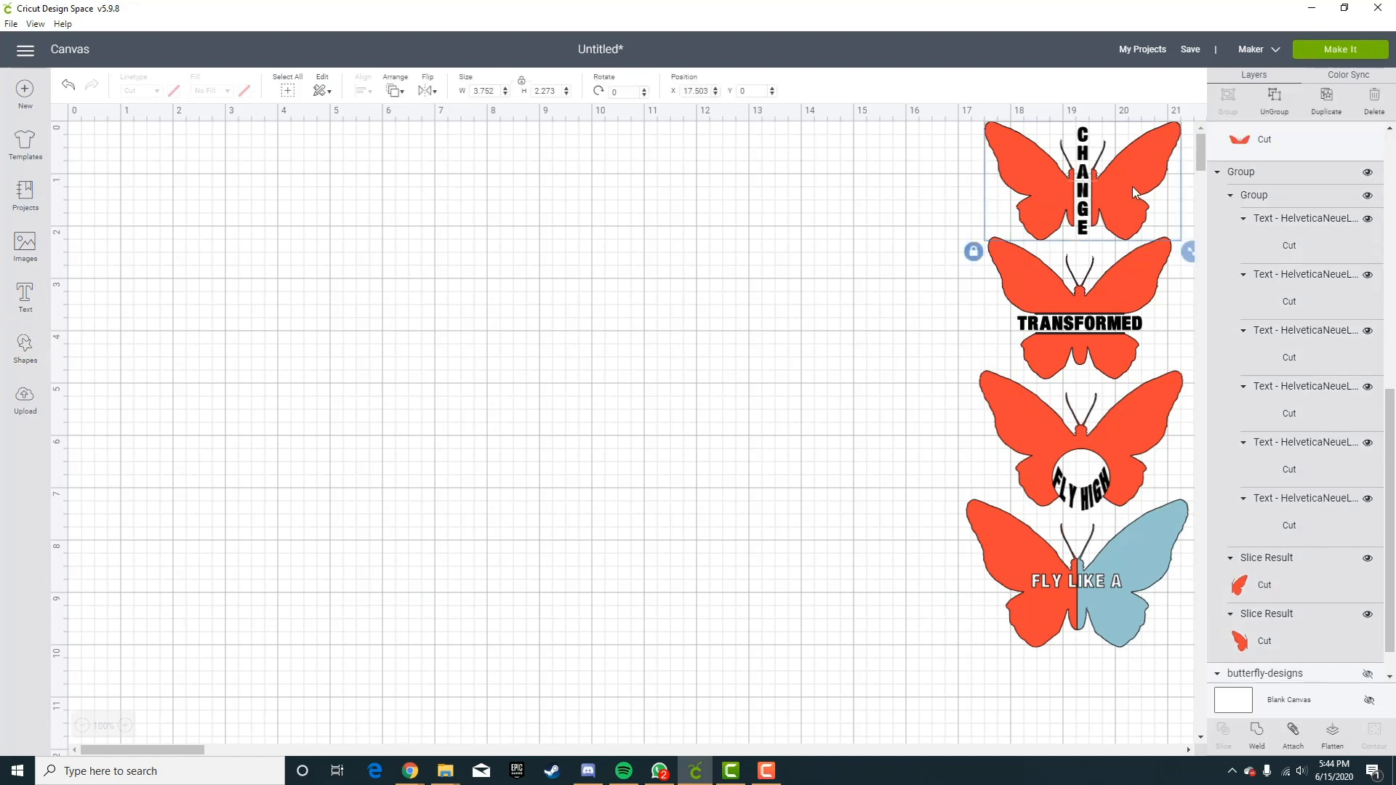
Move the CHANGE butterfly to the empty canvas at about X 9.767, Y 2.069 and ungroup it.
left_click_drag(1132, 186, 724, 289)
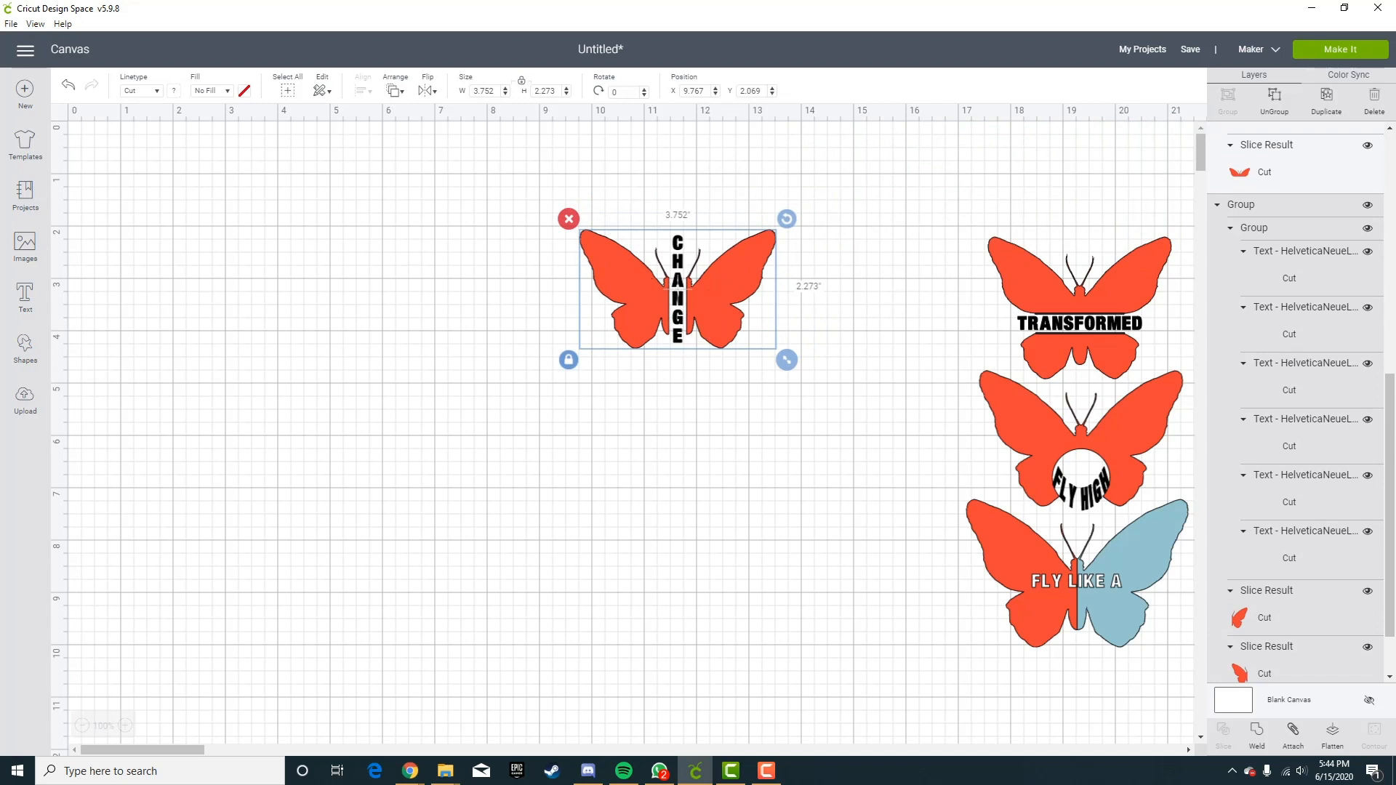
left_click(1269, 102)
Select the left half of the CHANGE butterfly and open its context menu.
left_click(623, 289)
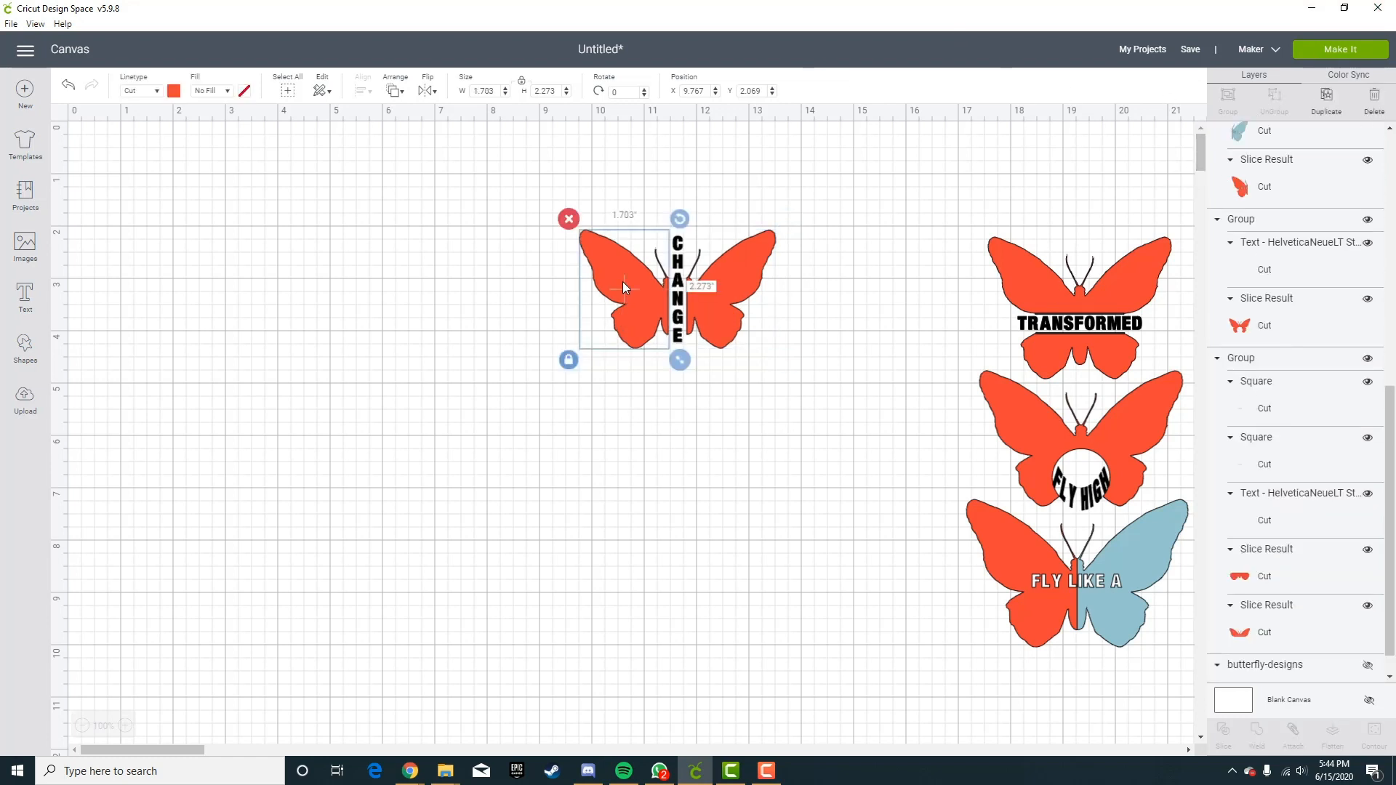
right_click(623, 283)
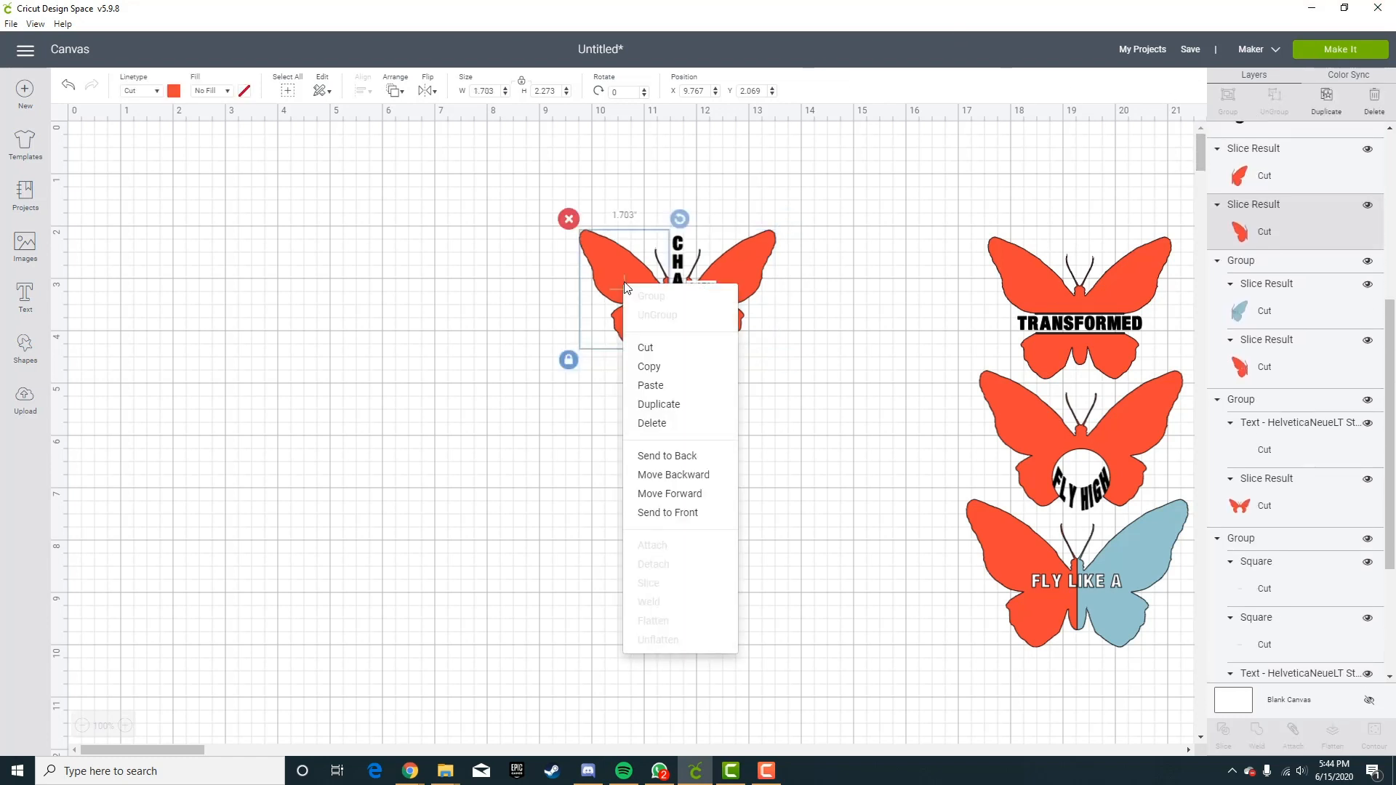
Copy the left half of the CHANGE butterfly and place the pasted wing on the empty canvas to its left.
left_click(662, 373)
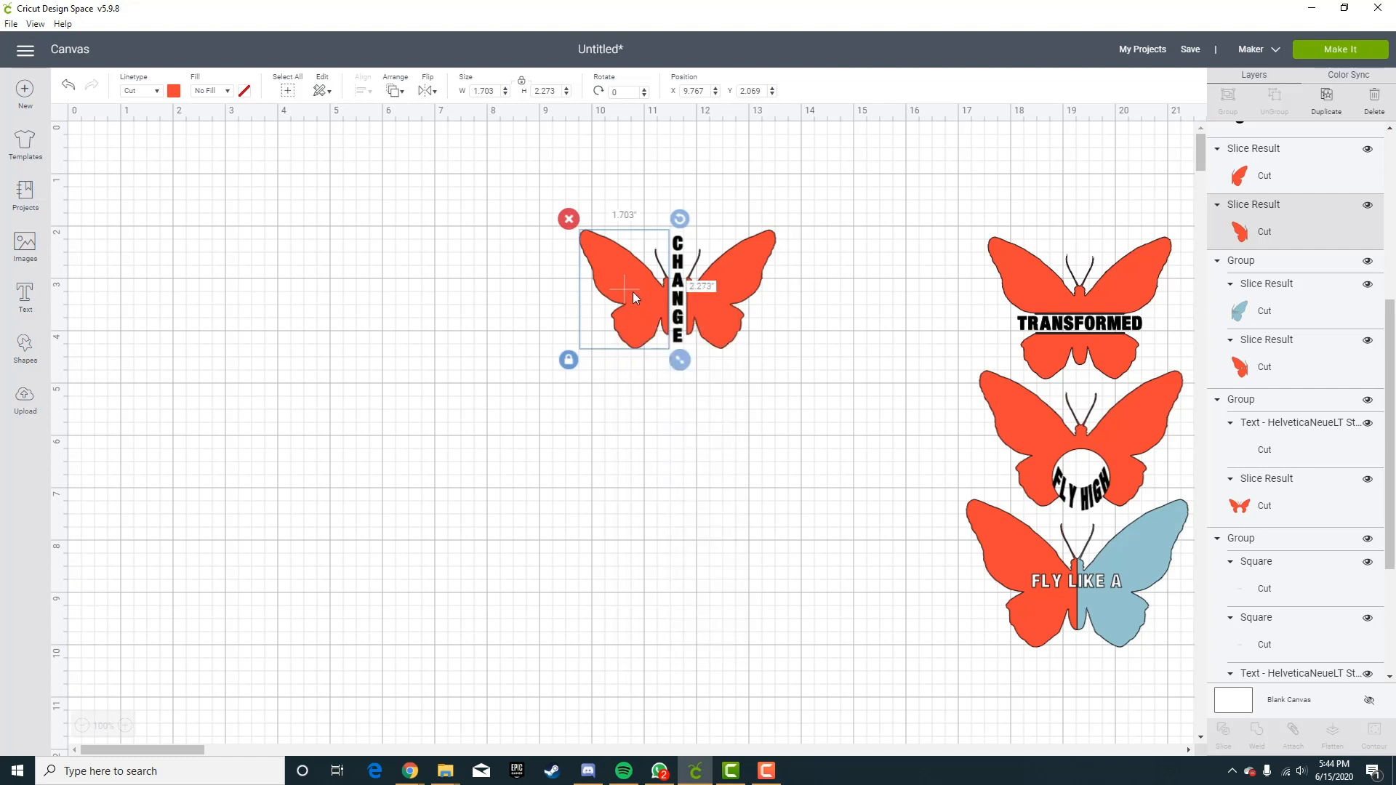
right_click(617, 277)
left_click(661, 381)
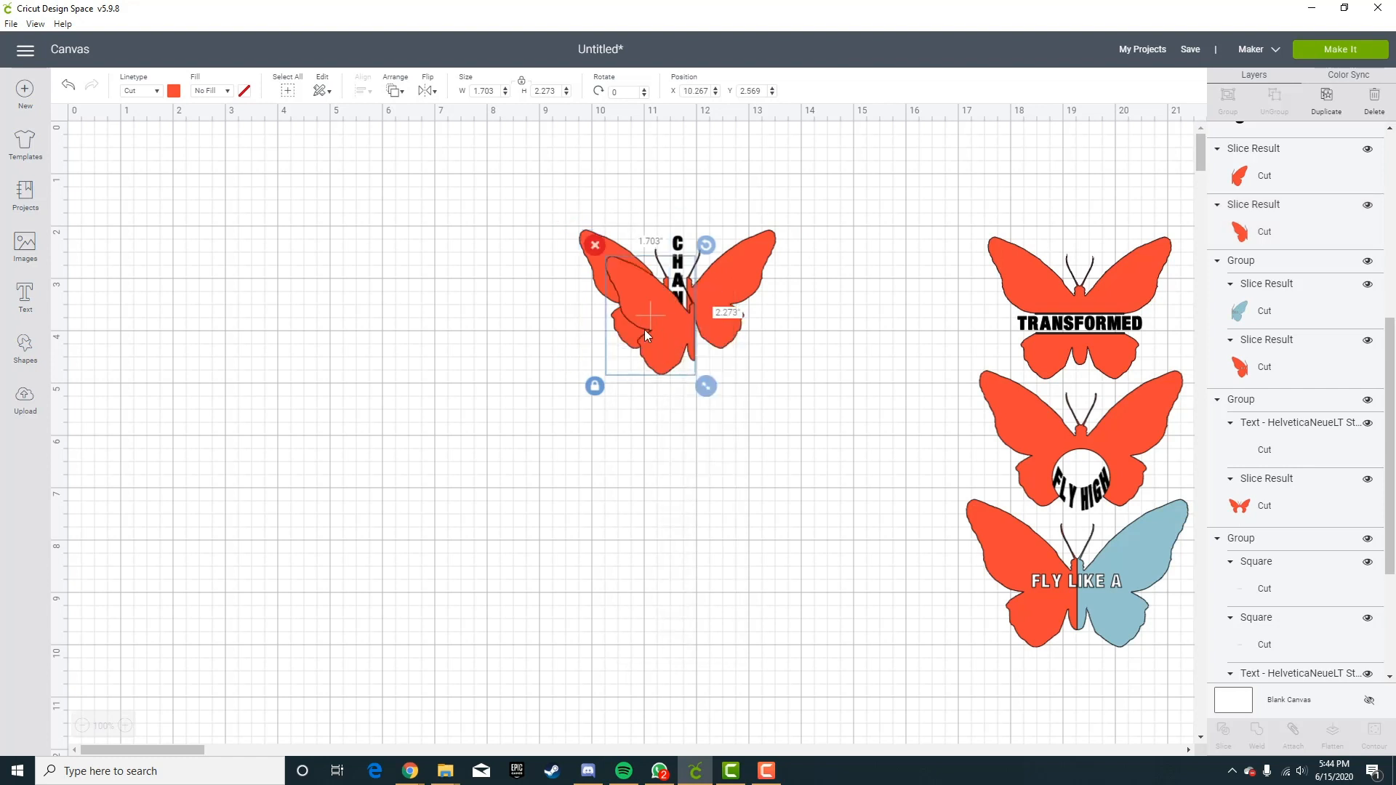
left_click_drag(613, 345, 360, 324)
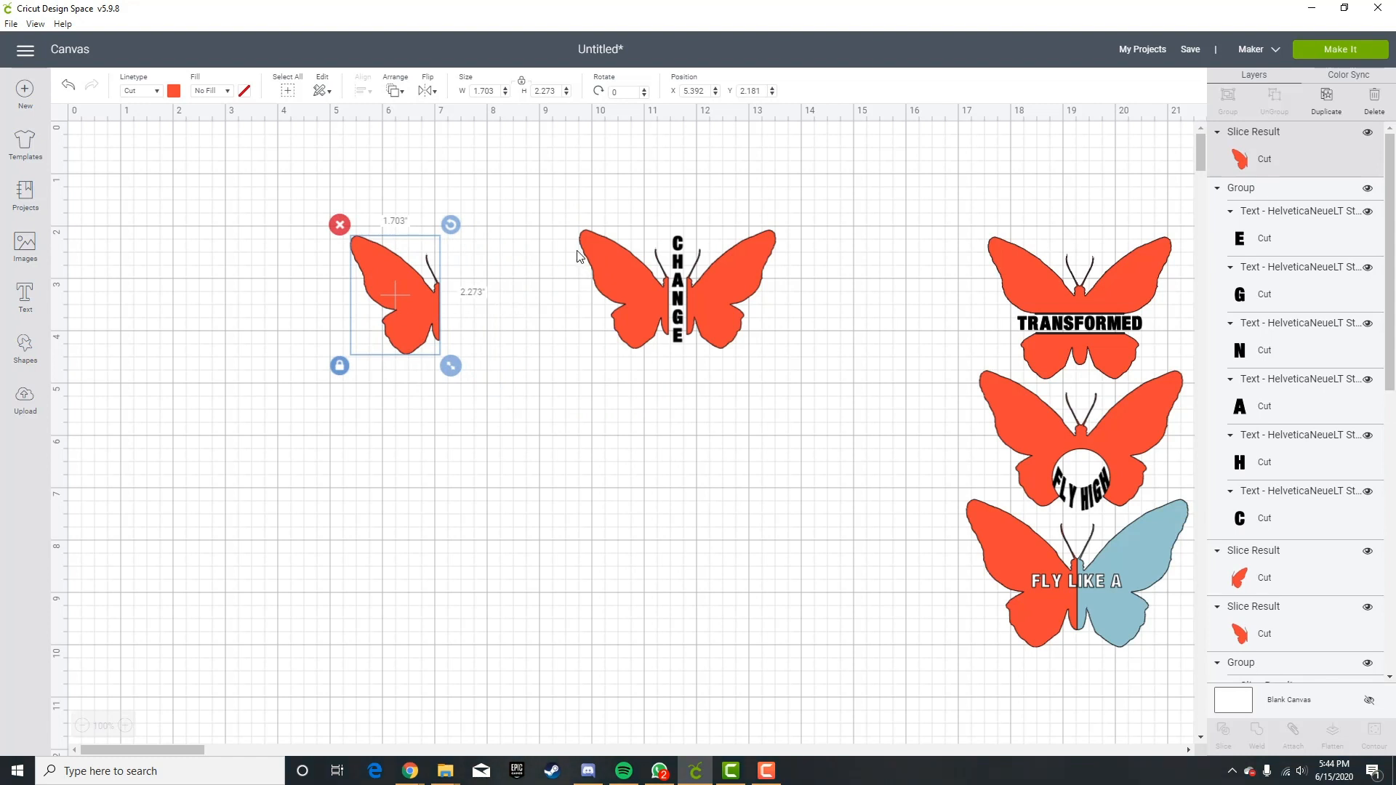
Group the CHANGE butterfly with its lettering and move it above the TRANSFORMED butterfly in the column of finished designs.
left_click_drag(573, 238, 763, 338)
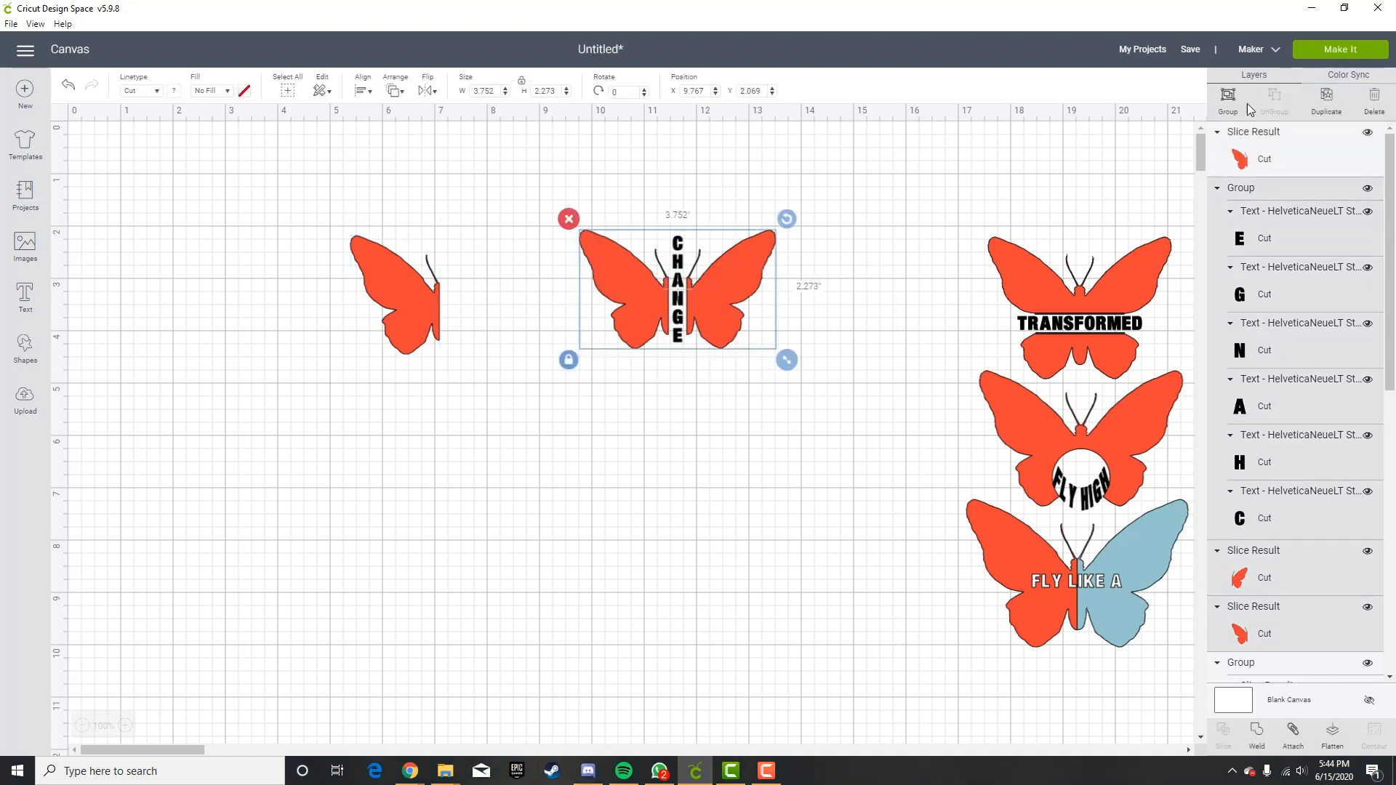
left_click(1228, 97)
left_click_drag(693, 294, 1118, 184)
left_click(712, 291)
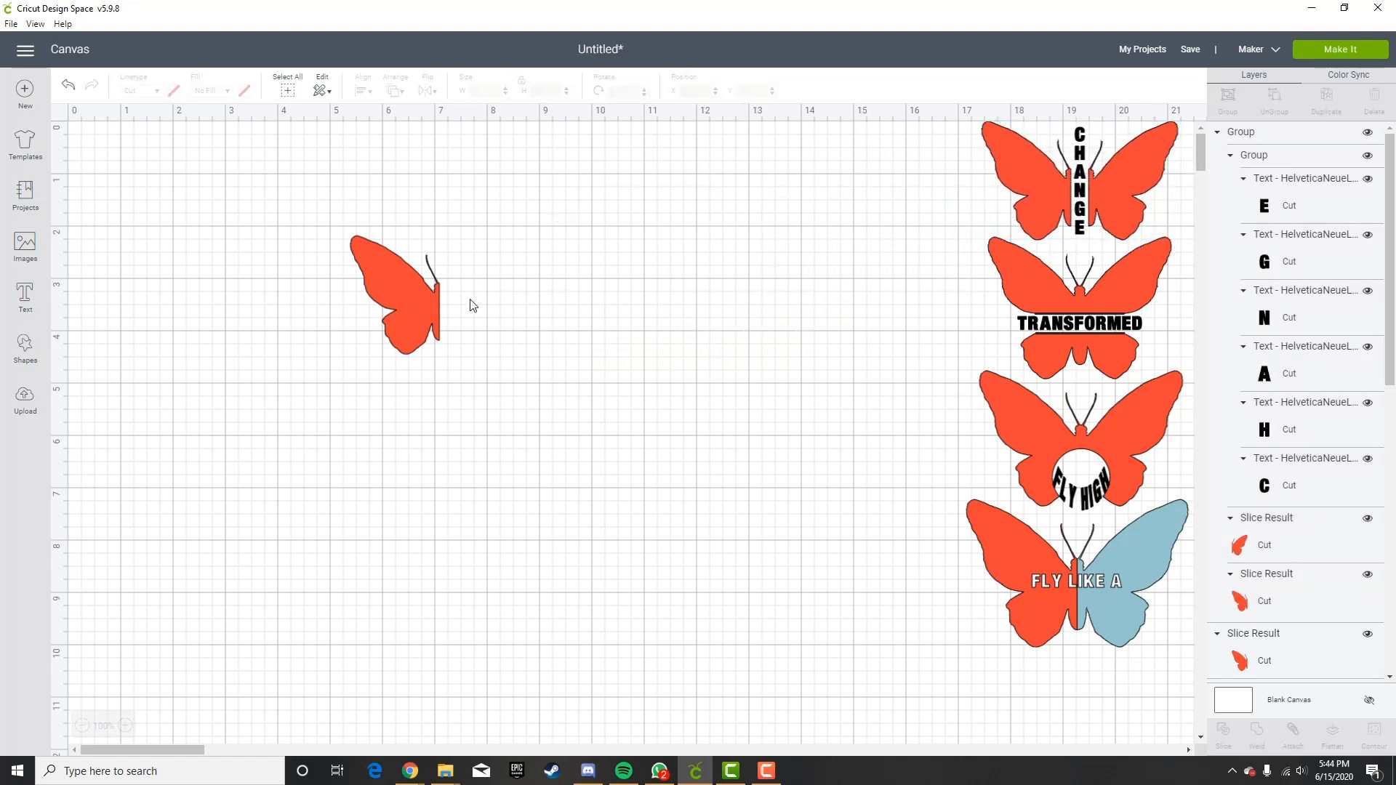
Enlarge the copied wing half to about 2.76 in wide and shift it slightly to the right.
left_click(399, 309)
left_click_drag(468, 365, 550, 444)
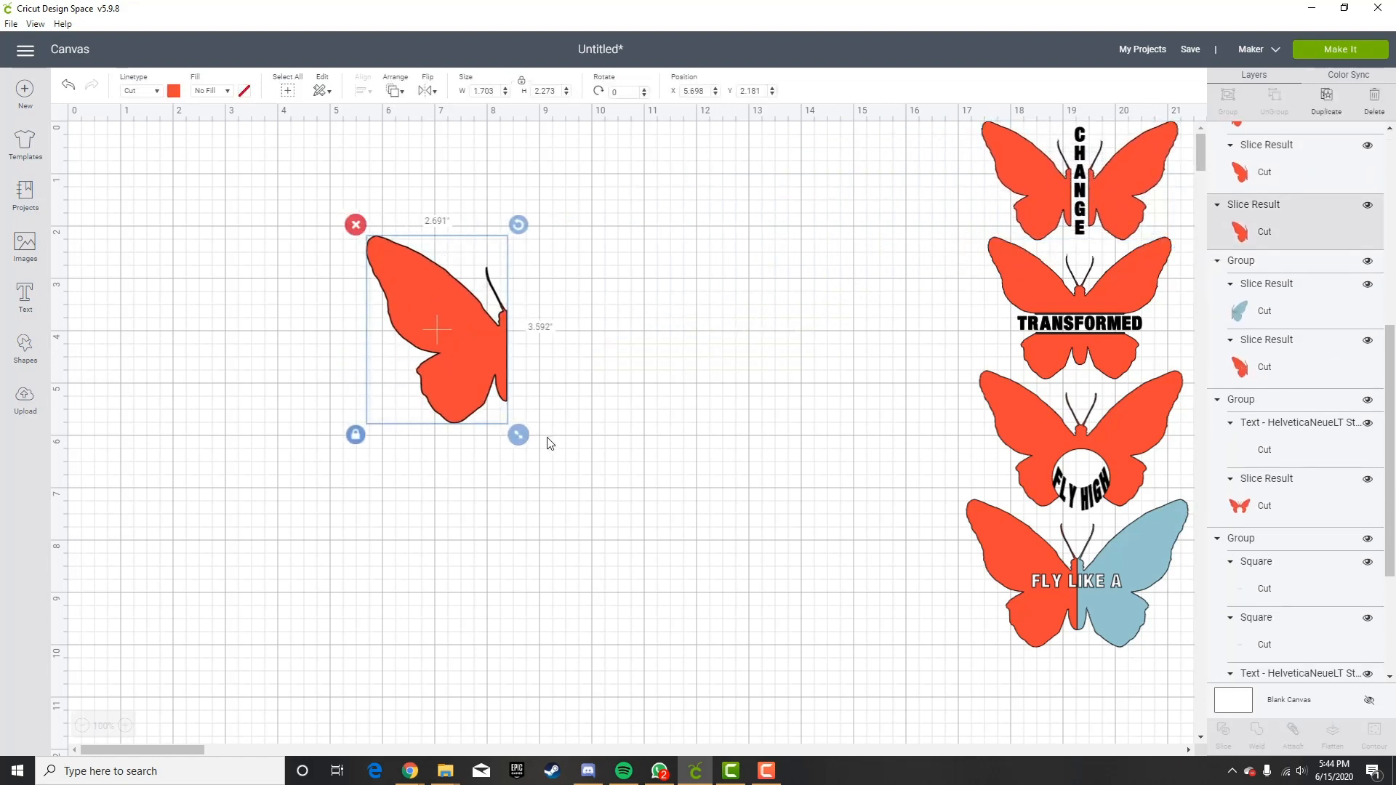
left_click_drag(492, 352, 517, 351)
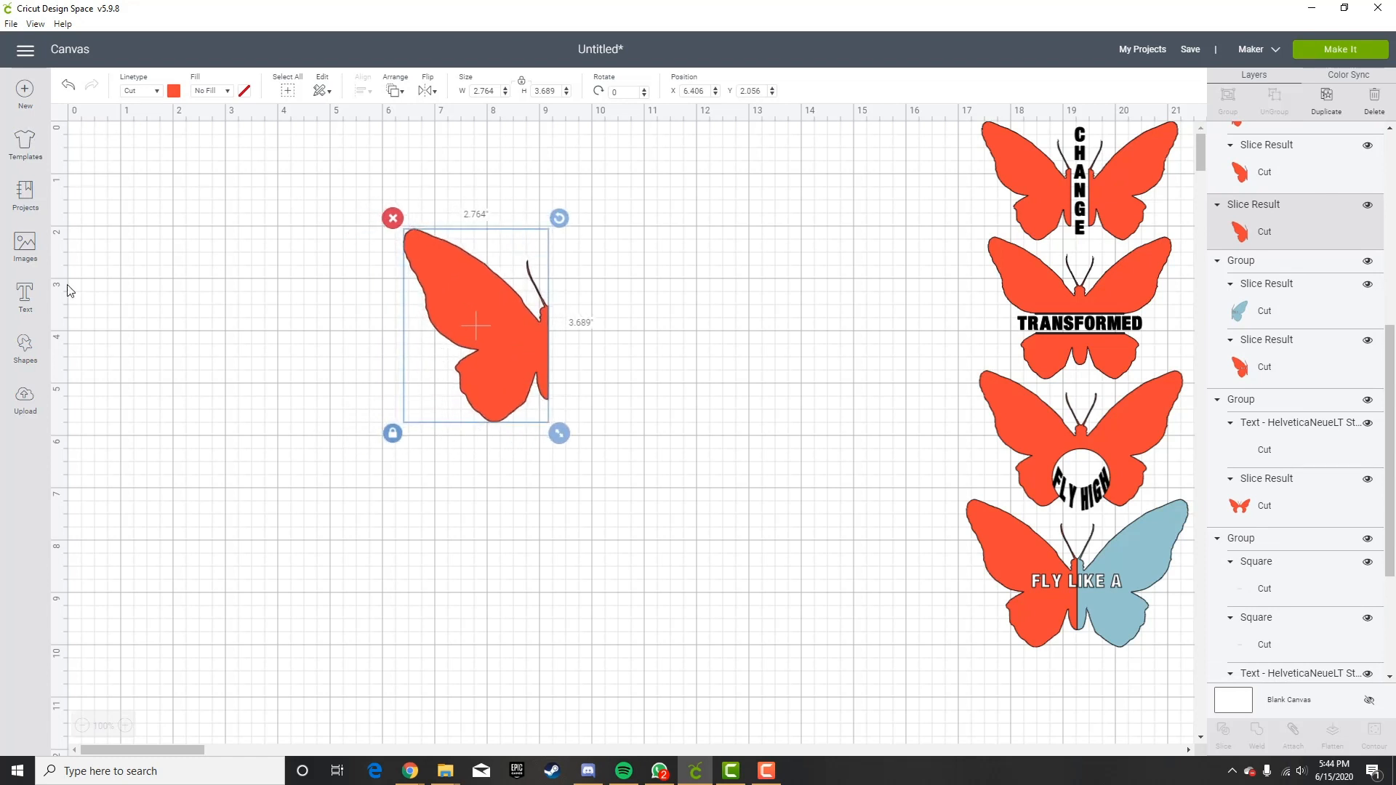
Add a square over the wing half and send it to the back.
left_click(24, 354)
left_click(94, 247)
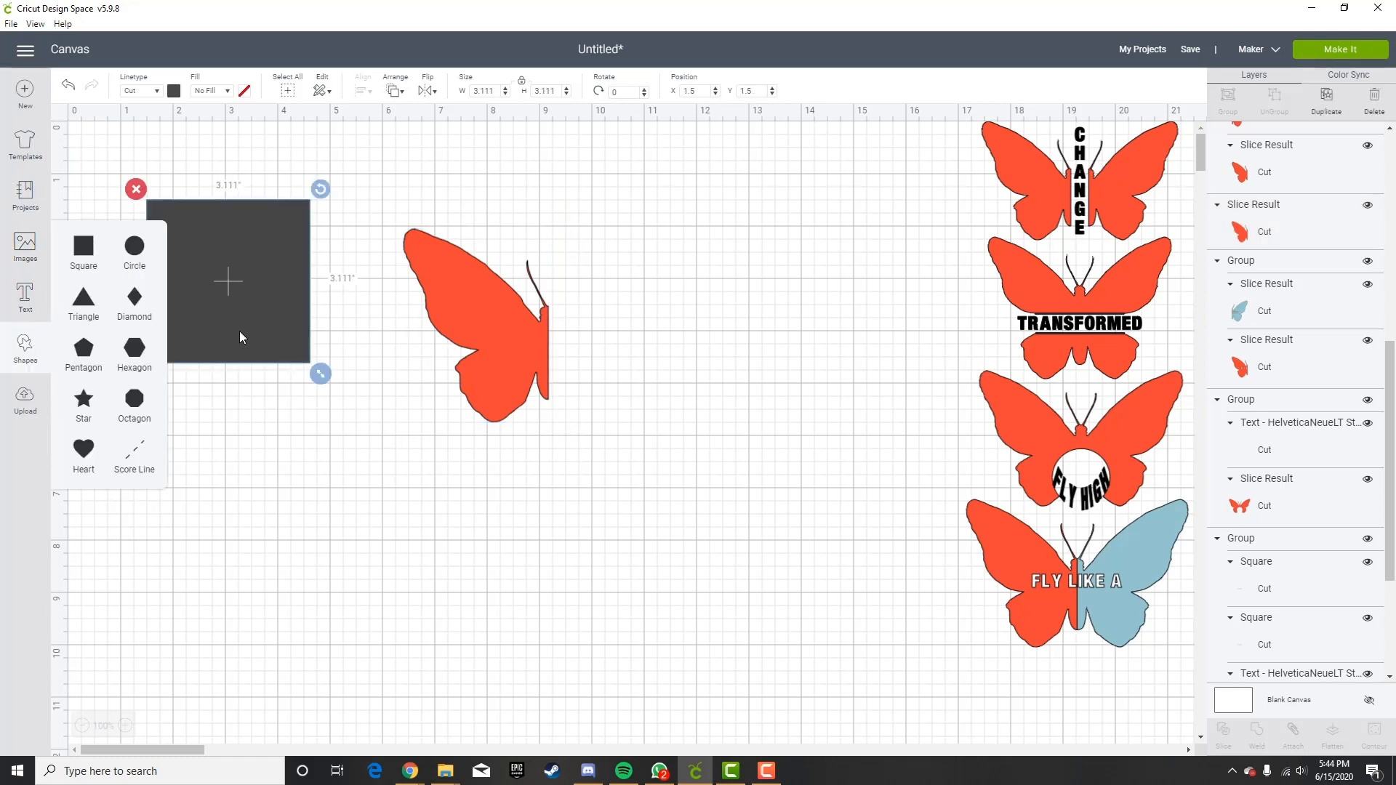
left_click(240, 337)
left_click_drag(243, 349, 429, 389)
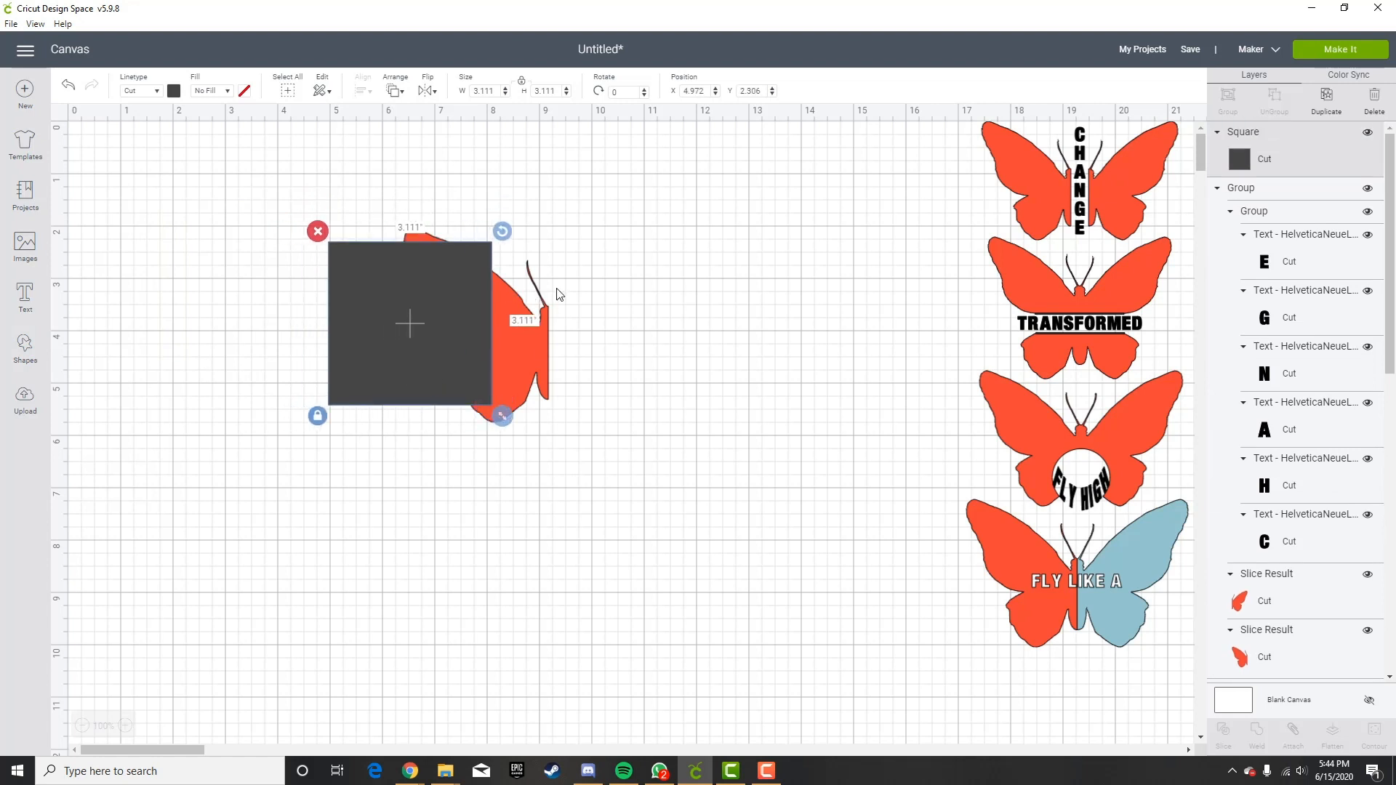
right_click(405, 364)
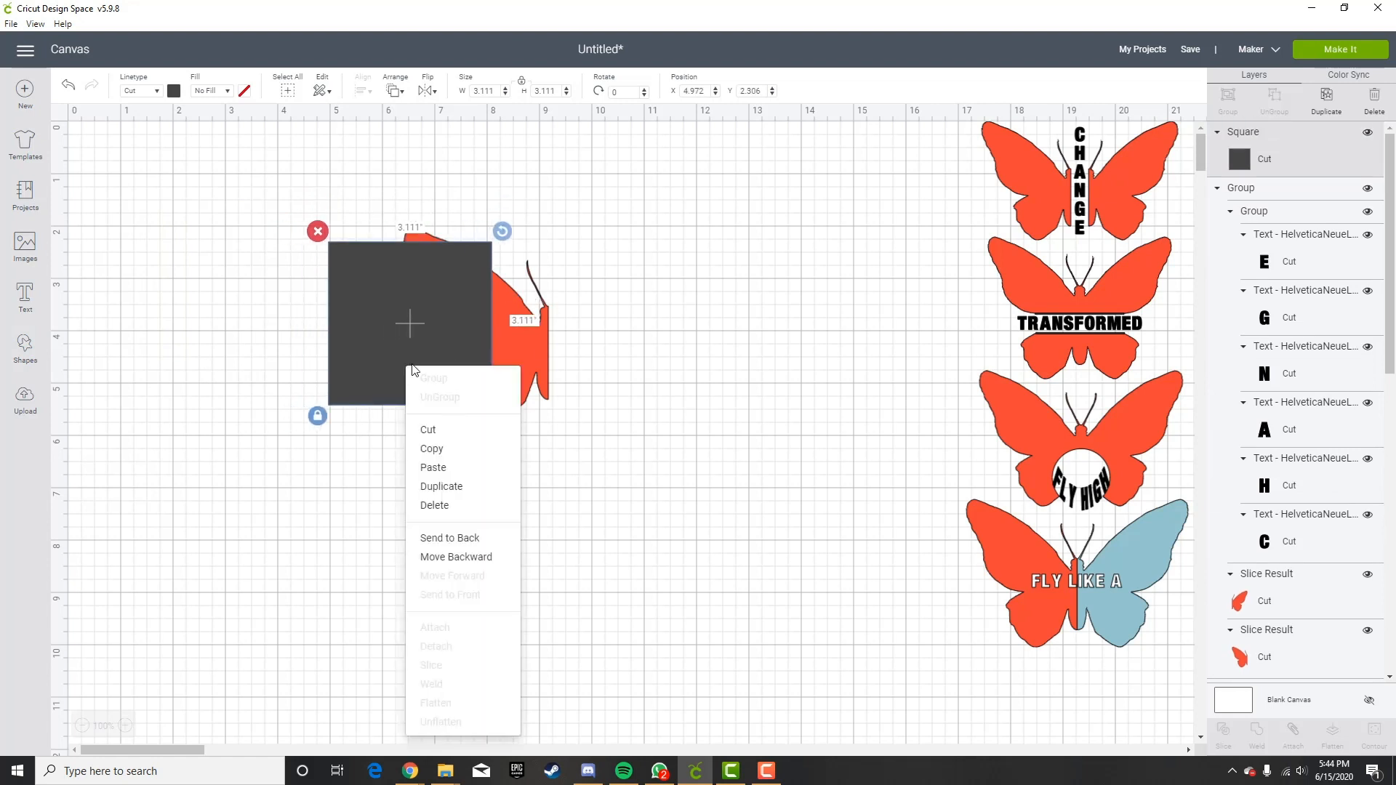
left_click(450, 538)
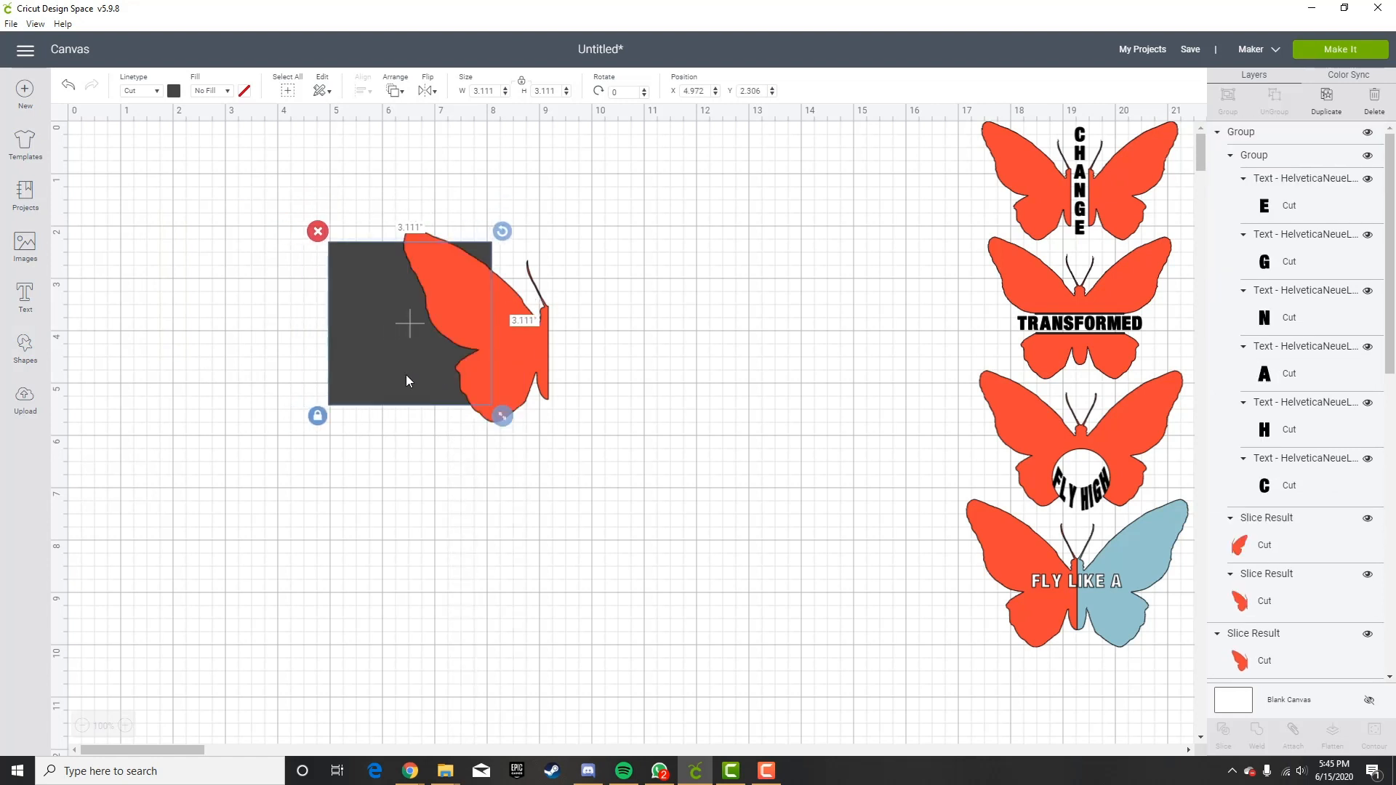
Resize the square behind the wing to about 4.14 in and align its right edge with the wing's straight cut edge.
left_click_drag(407, 374, 651, 570)
left_click(398, 347)
left_click_drag(488, 450, 488, 353)
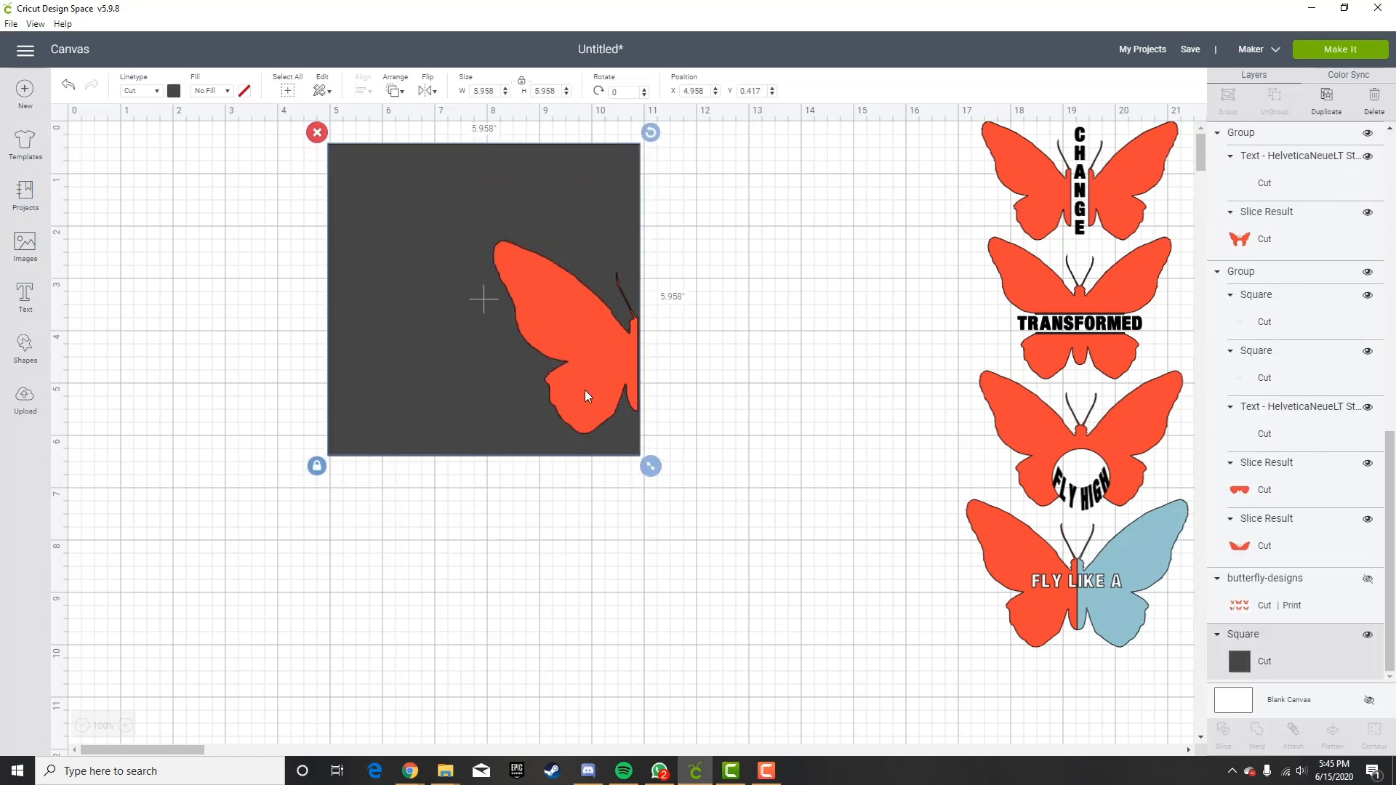
left_click_drag(592, 389, 594, 374)
left_click(439, 414)
left_click_drag(439, 415, 405, 453)
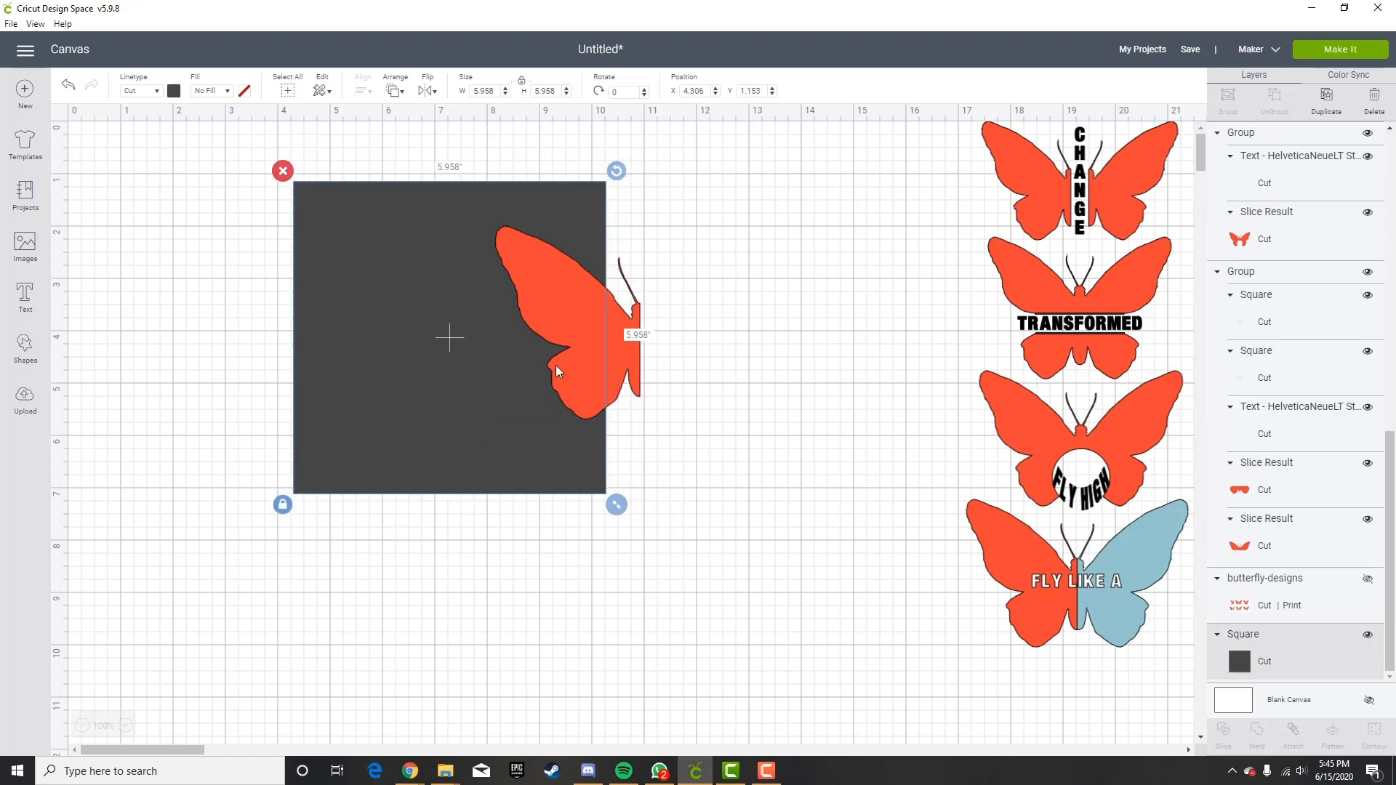
left_click_drag(555, 365, 535, 391)
left_click(439, 287)
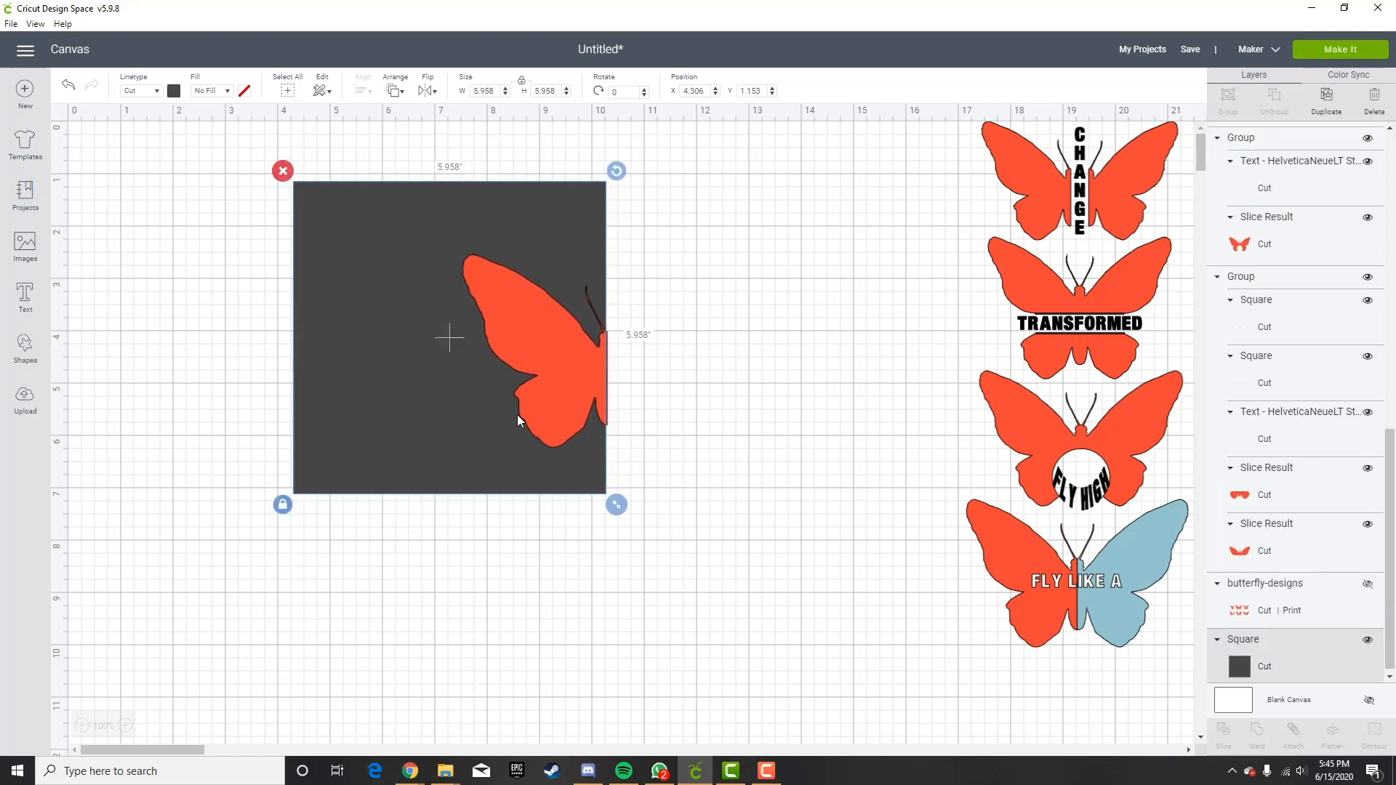
left_click_drag(615, 508, 521, 411)
left_click_drag(430, 369, 523, 413)
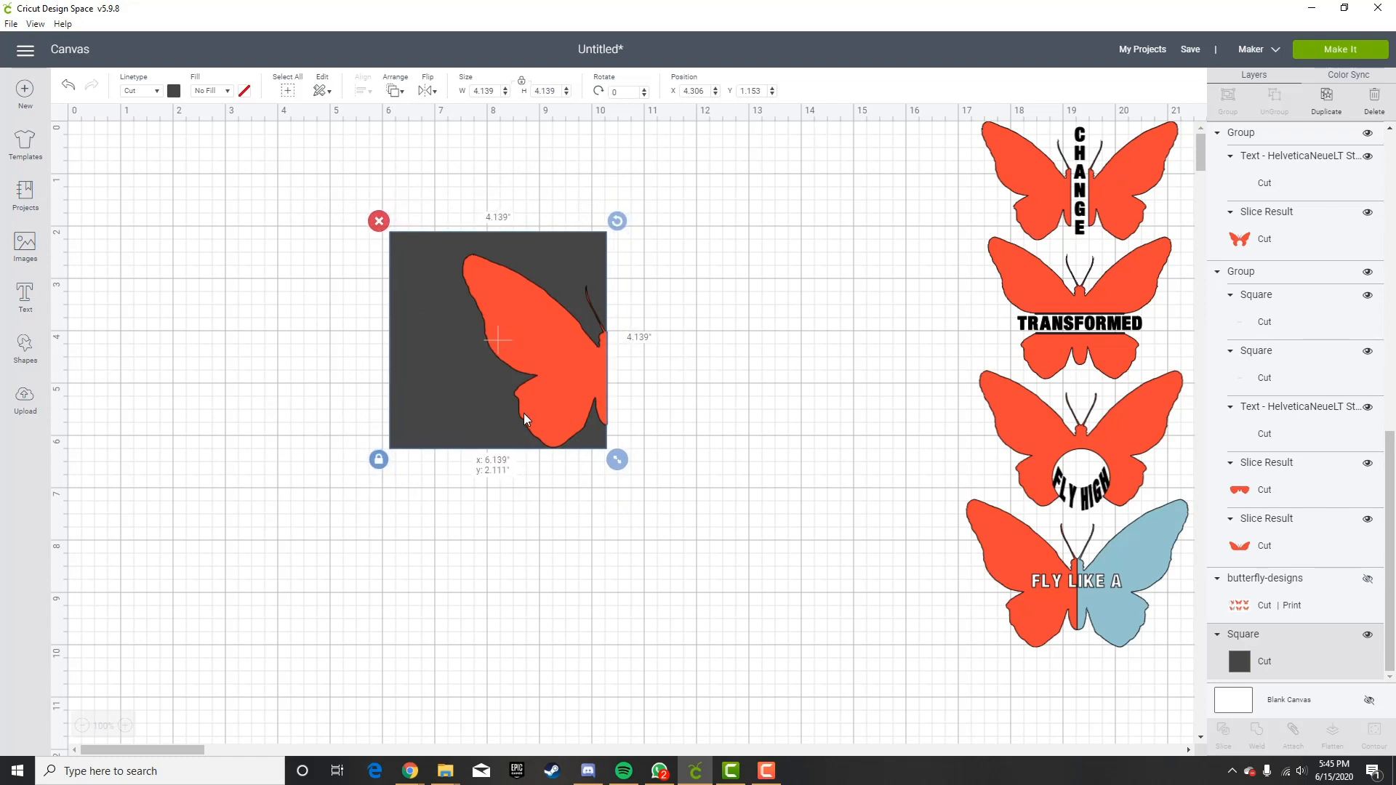
Change the color of the square behind the wing to white.
left_click(720, 397)
left_click(456, 298)
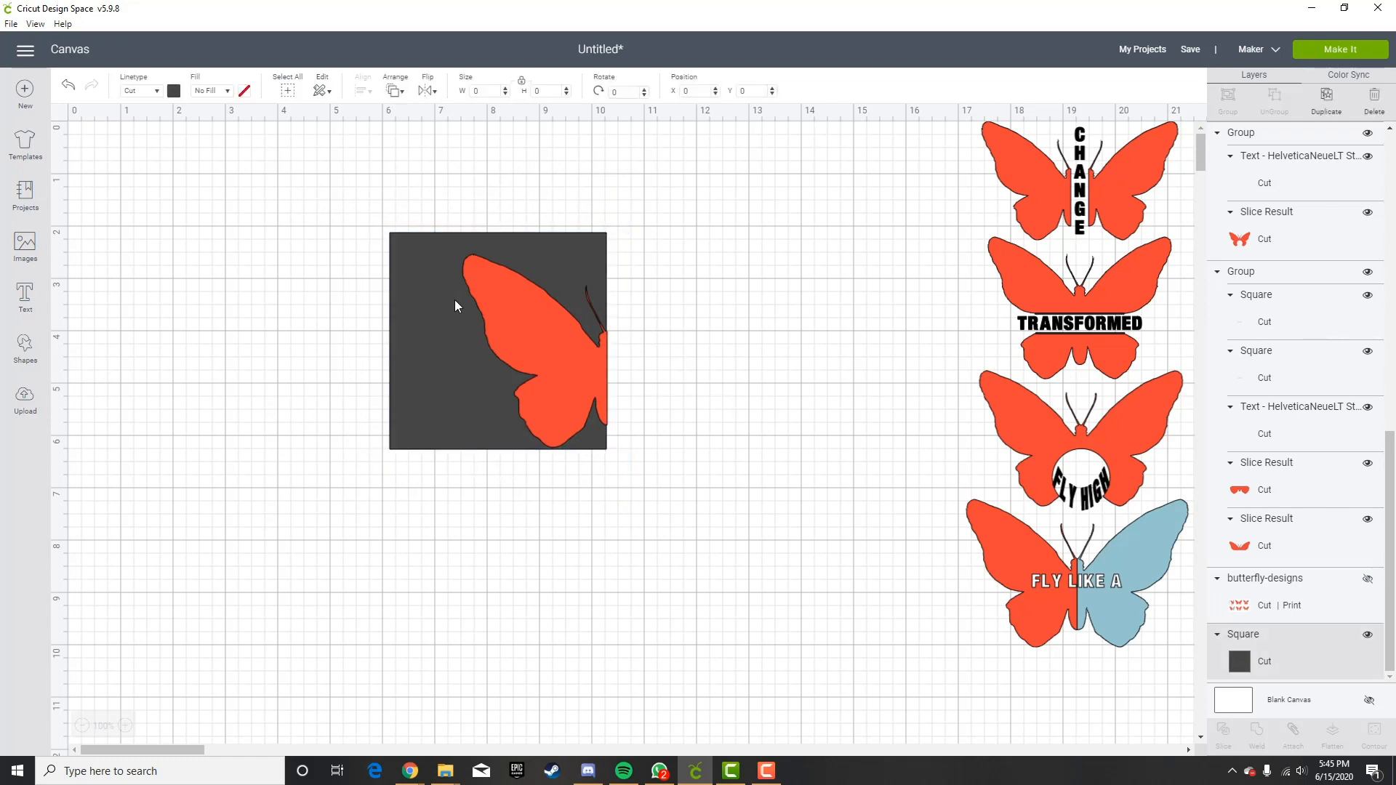
left_click(173, 92)
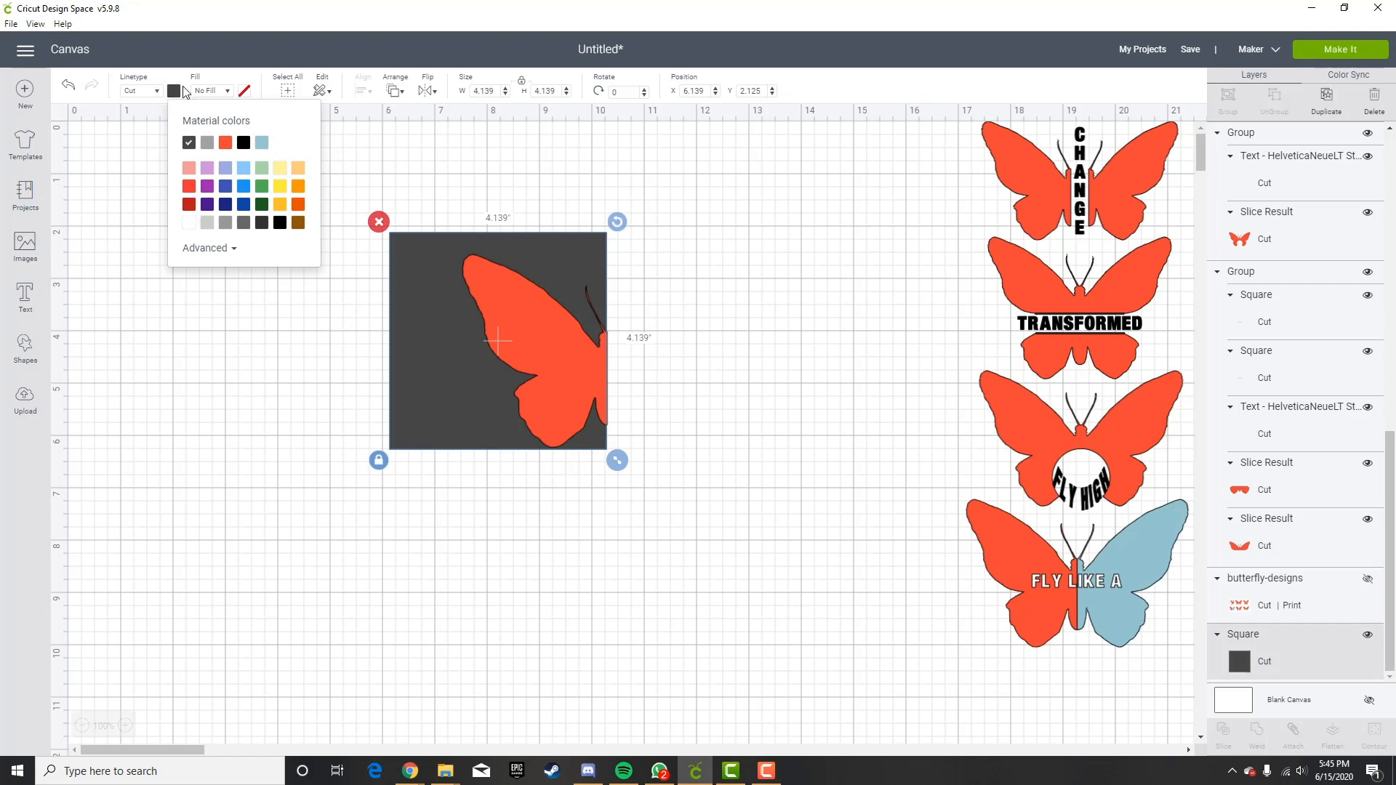
left_click(187, 225)
left_click(311, 467)
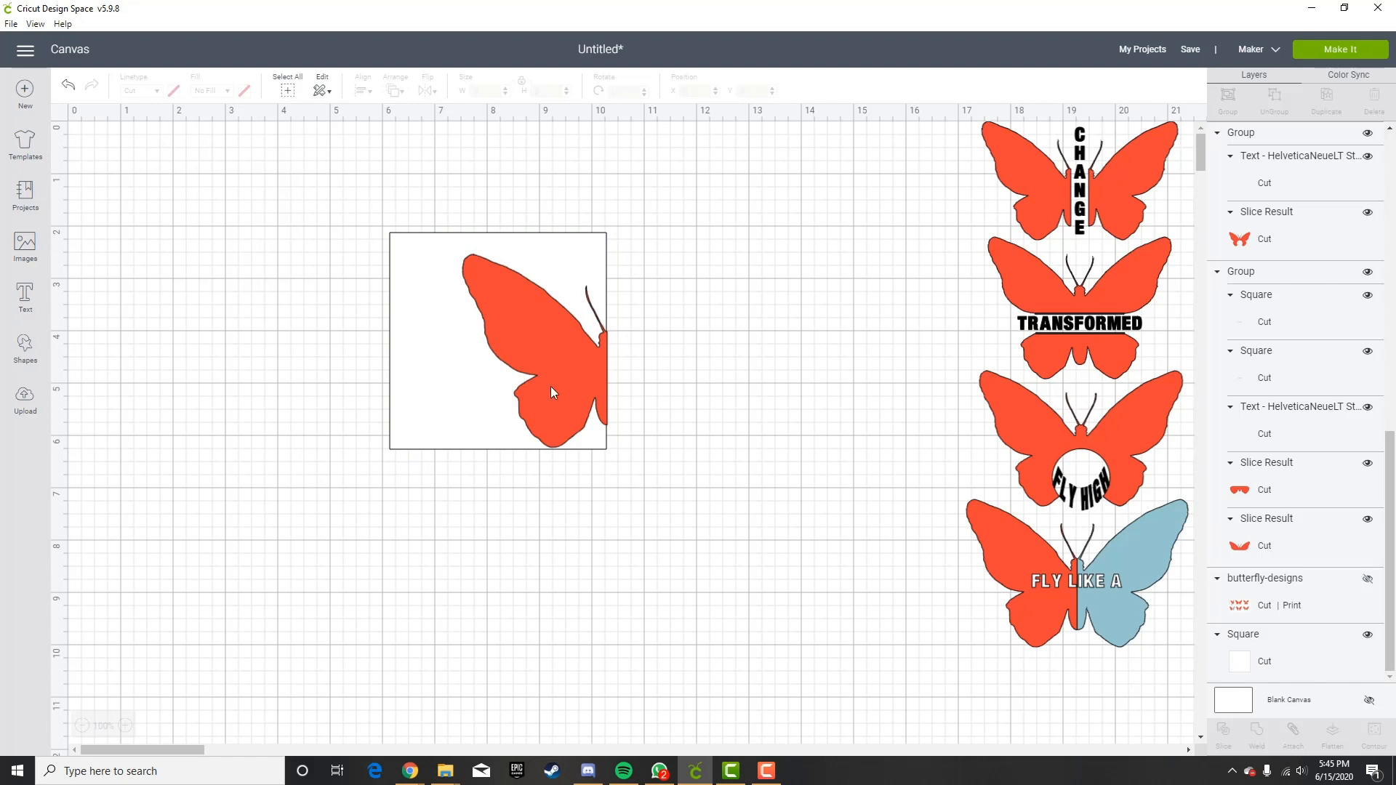
Nudge the wing slightly up inside the white square, keeping its straight edge flush with the square's right edge.
left_click_drag(573, 376, 571, 392)
left_click(808, 412)
left_click(742, 389)
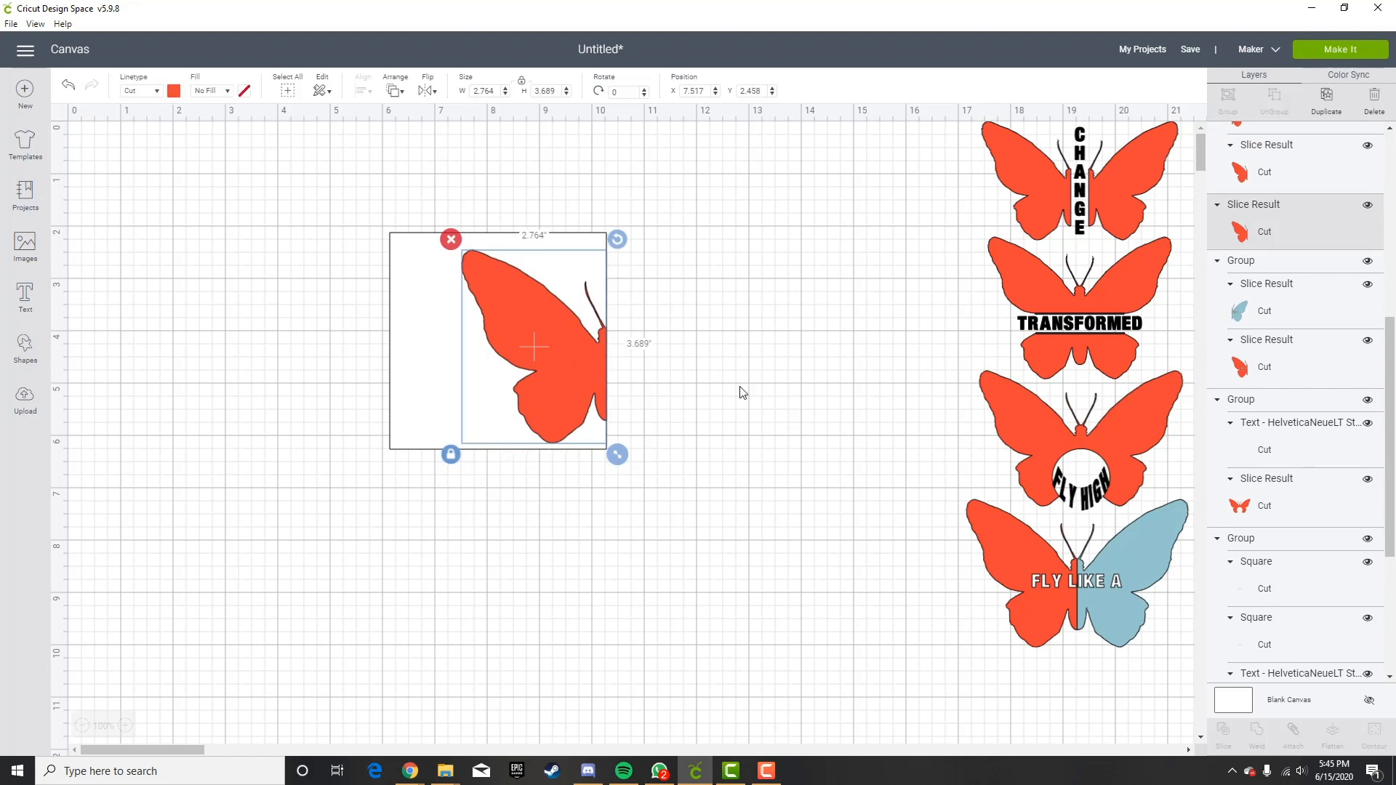
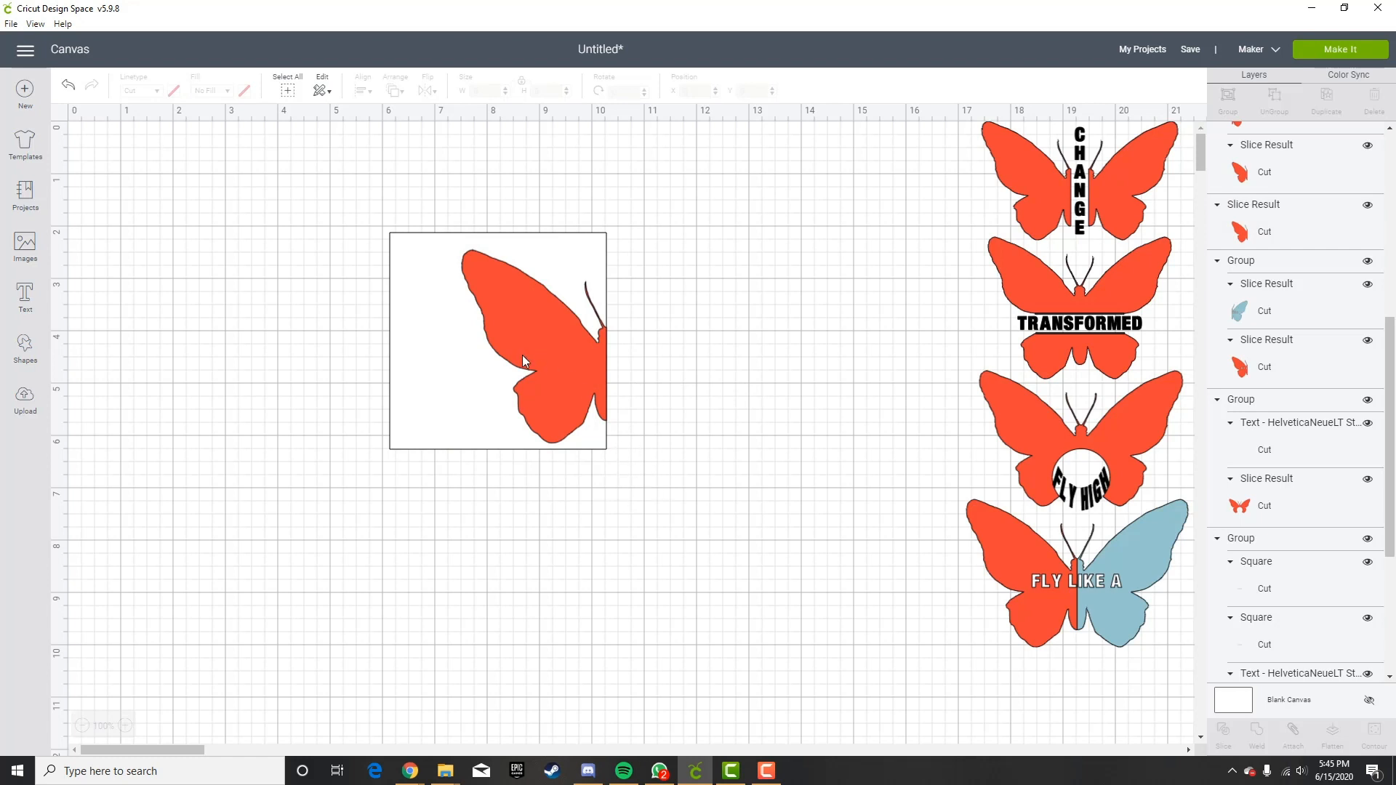
Copy the white square and place the copy, scaled to about 1 in, diagonally off the large square's lower-right corner.
left_click(426, 370)
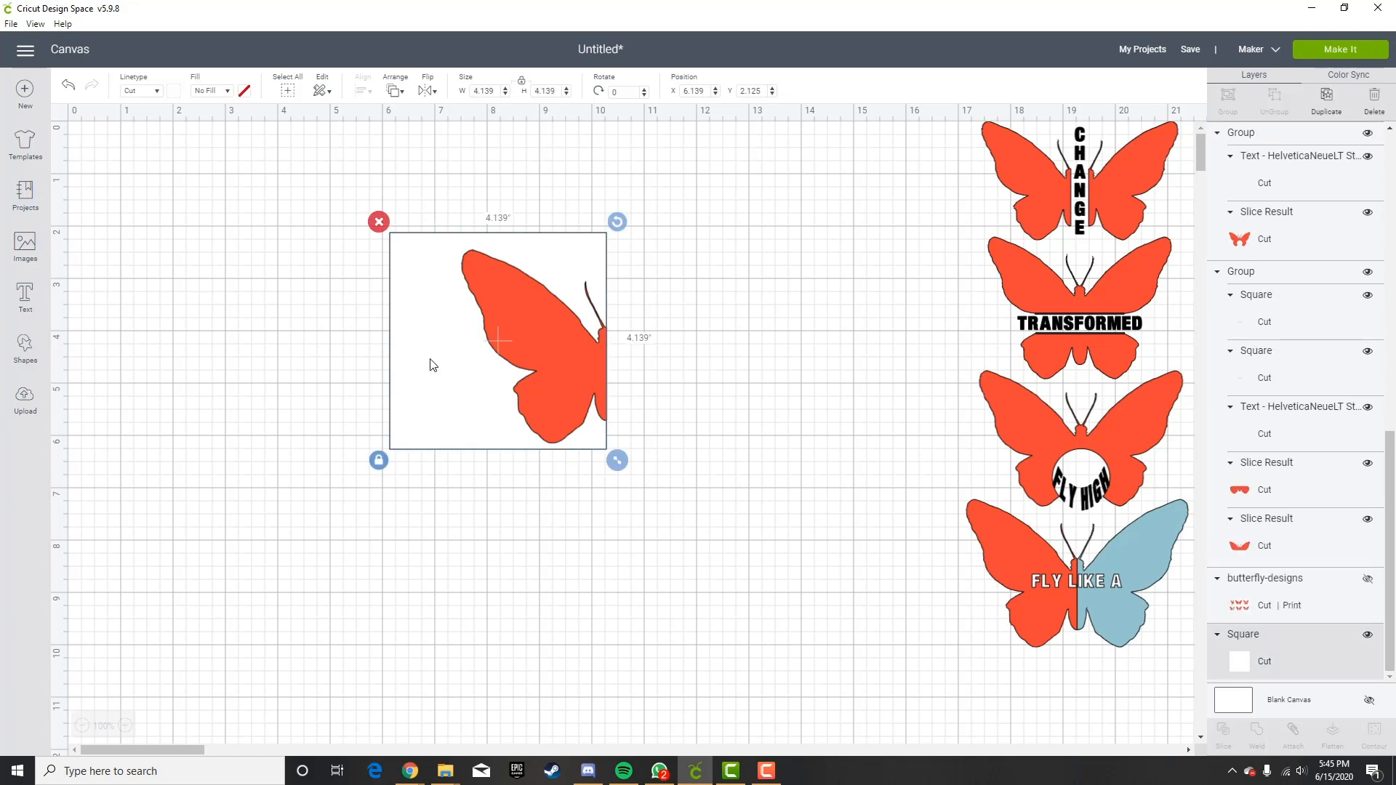
right_click(433, 364)
left_click(469, 443)
right_click(437, 382)
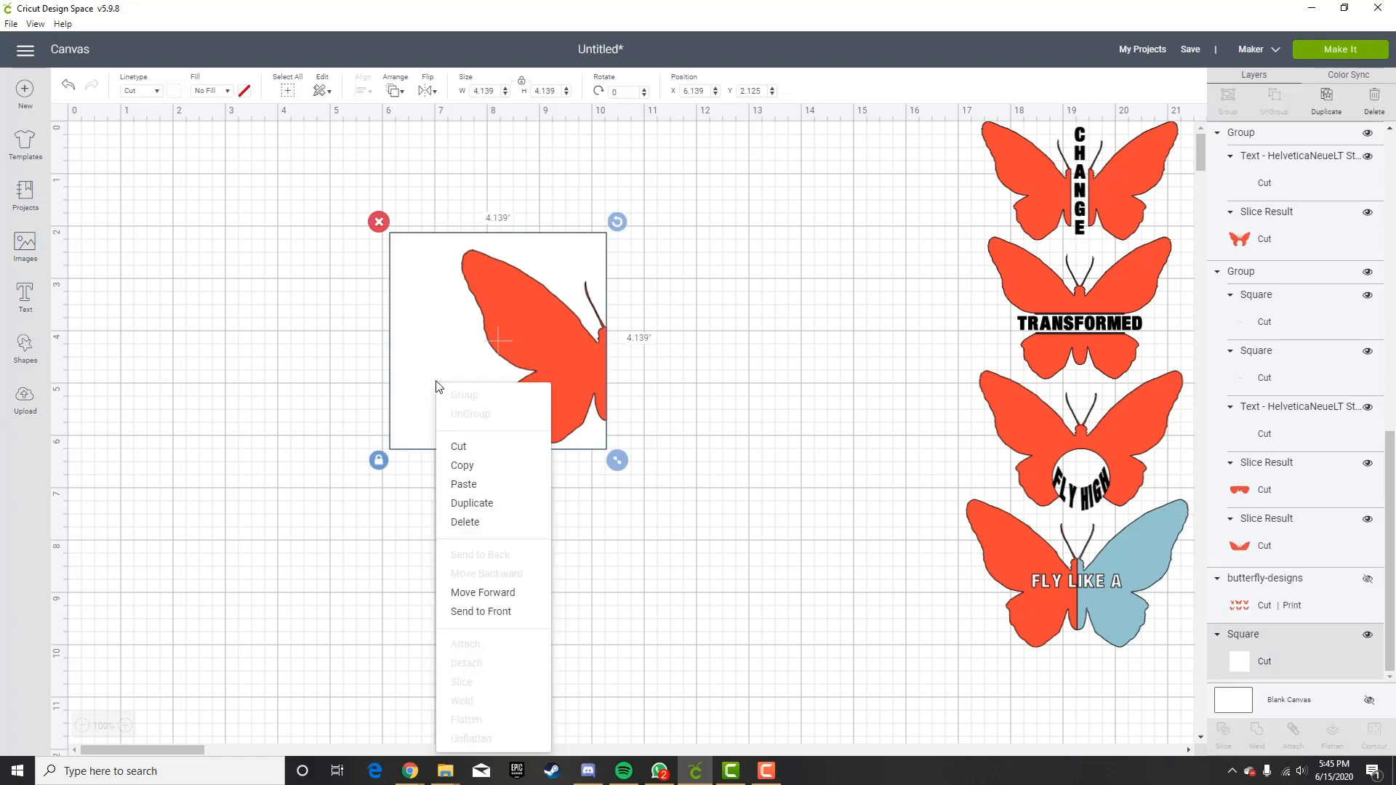
left_click(469, 484)
mouse_move(642, 486)
left_mouse_down()
mouse_move(480, 313)
mouse_move(644, 491)
mouse_move(641, 476)
left_mouse_up()
left_click(735, 474)
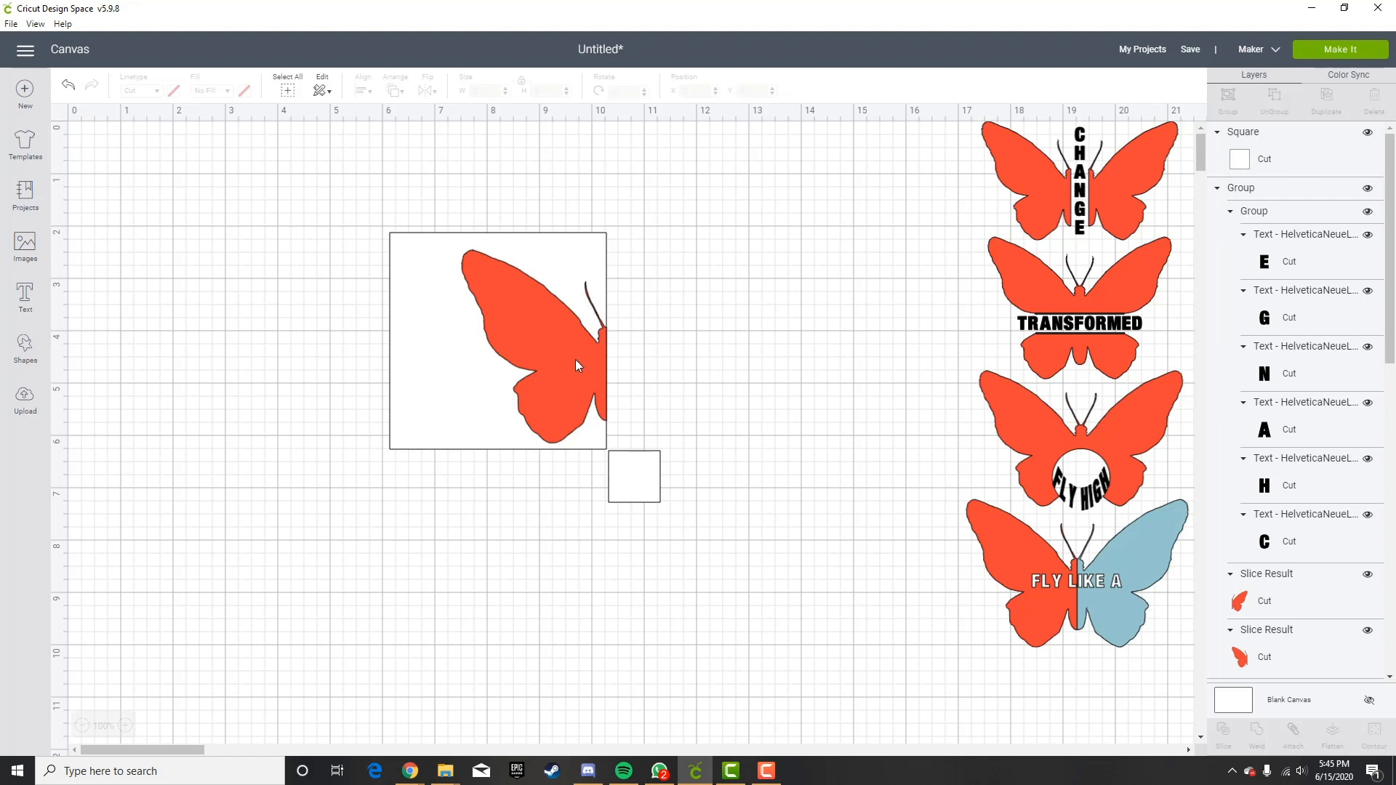
Add the text "GROWTH" to the canvas.
left_click(41, 306)
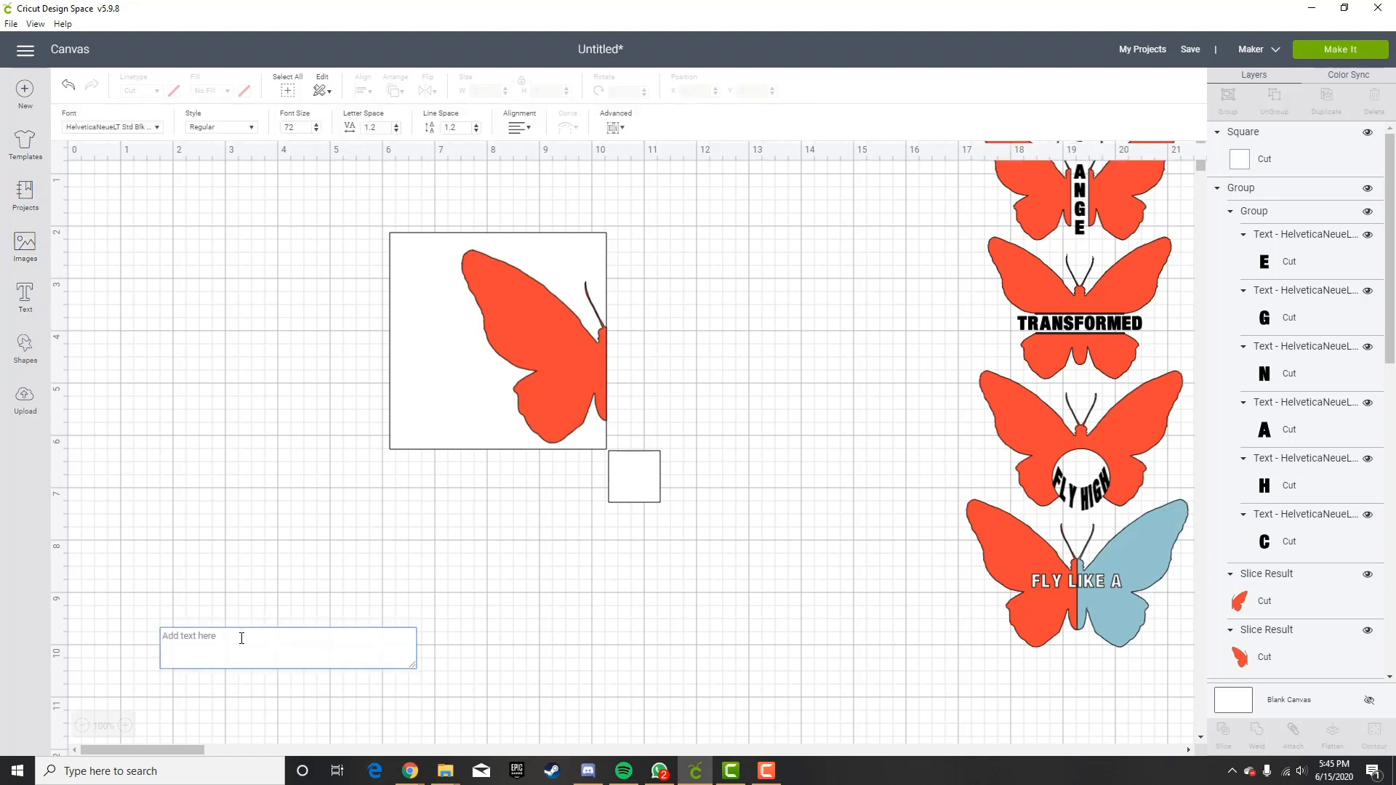
type("GROWTH")
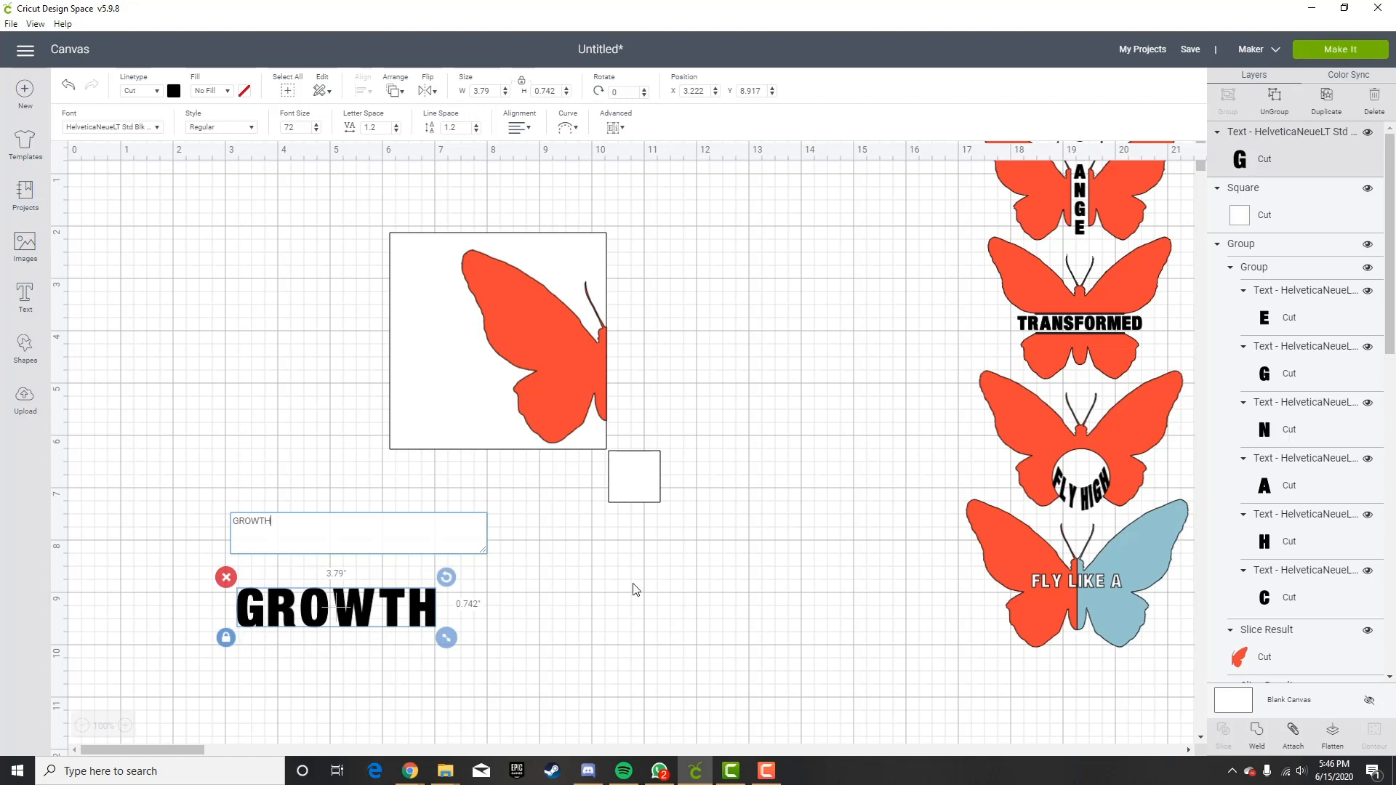
left_click(513, 501)
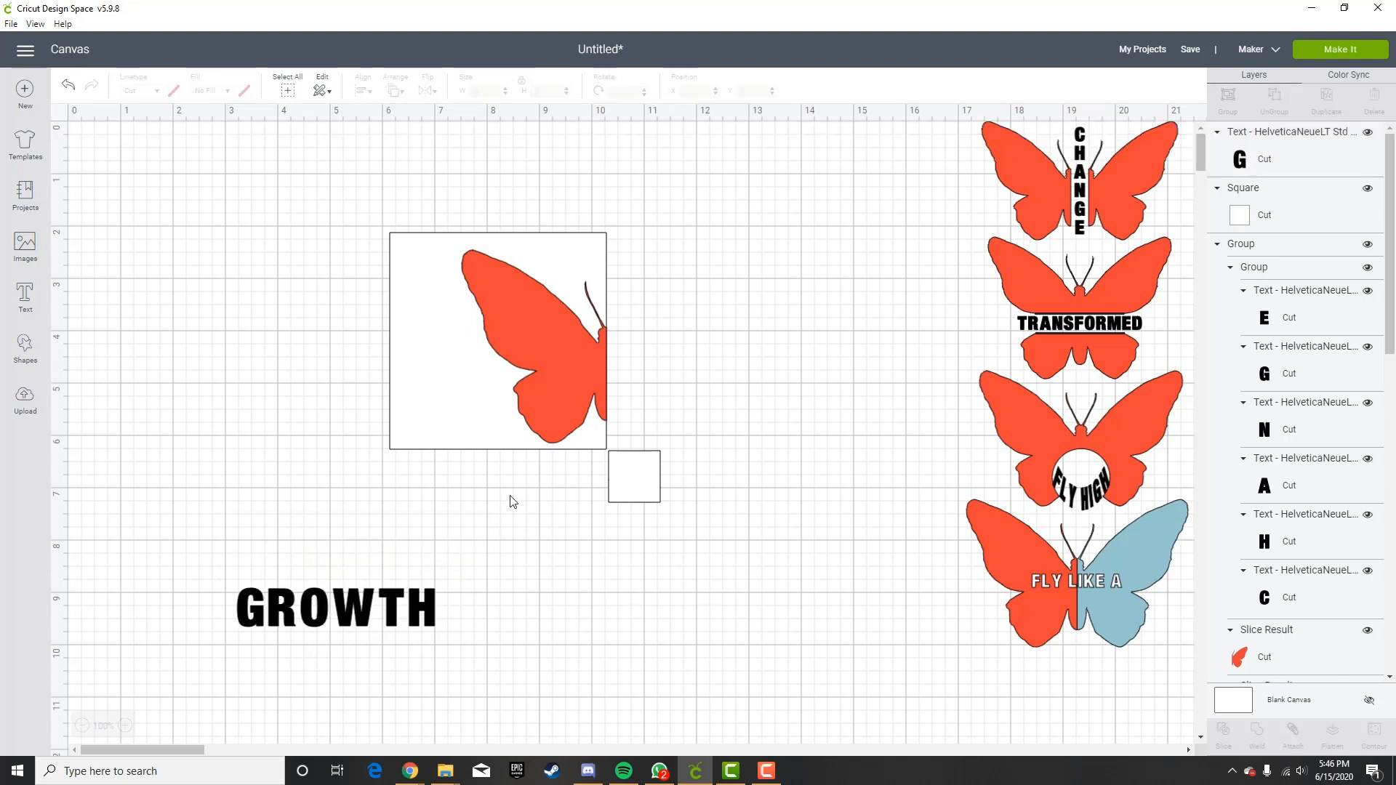
Fit the GROWTH text beneath the large square at about 3.4 in wide and shrink the adjacent small square to about 0.82 in.
left_click_drag(417, 619, 597, 495)
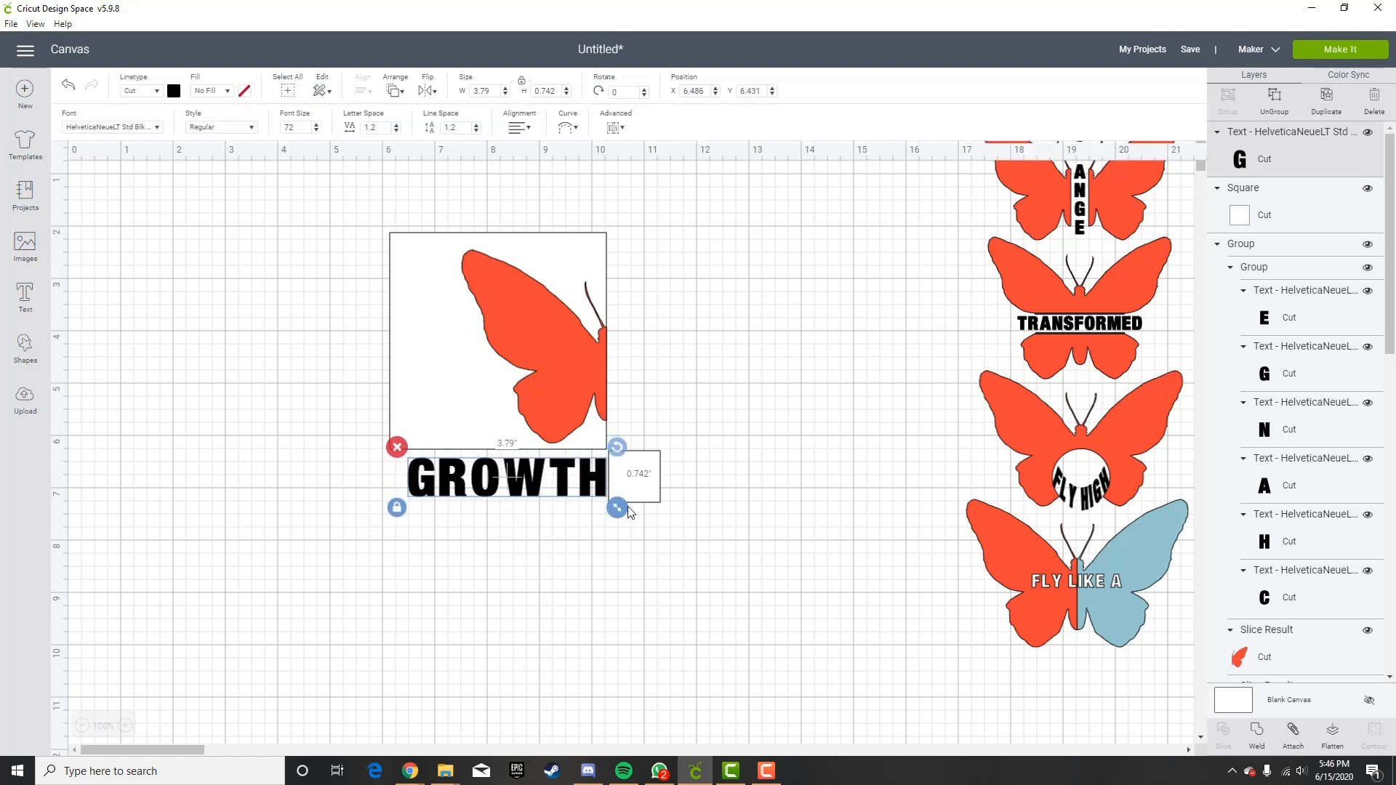
left_click(630, 491)
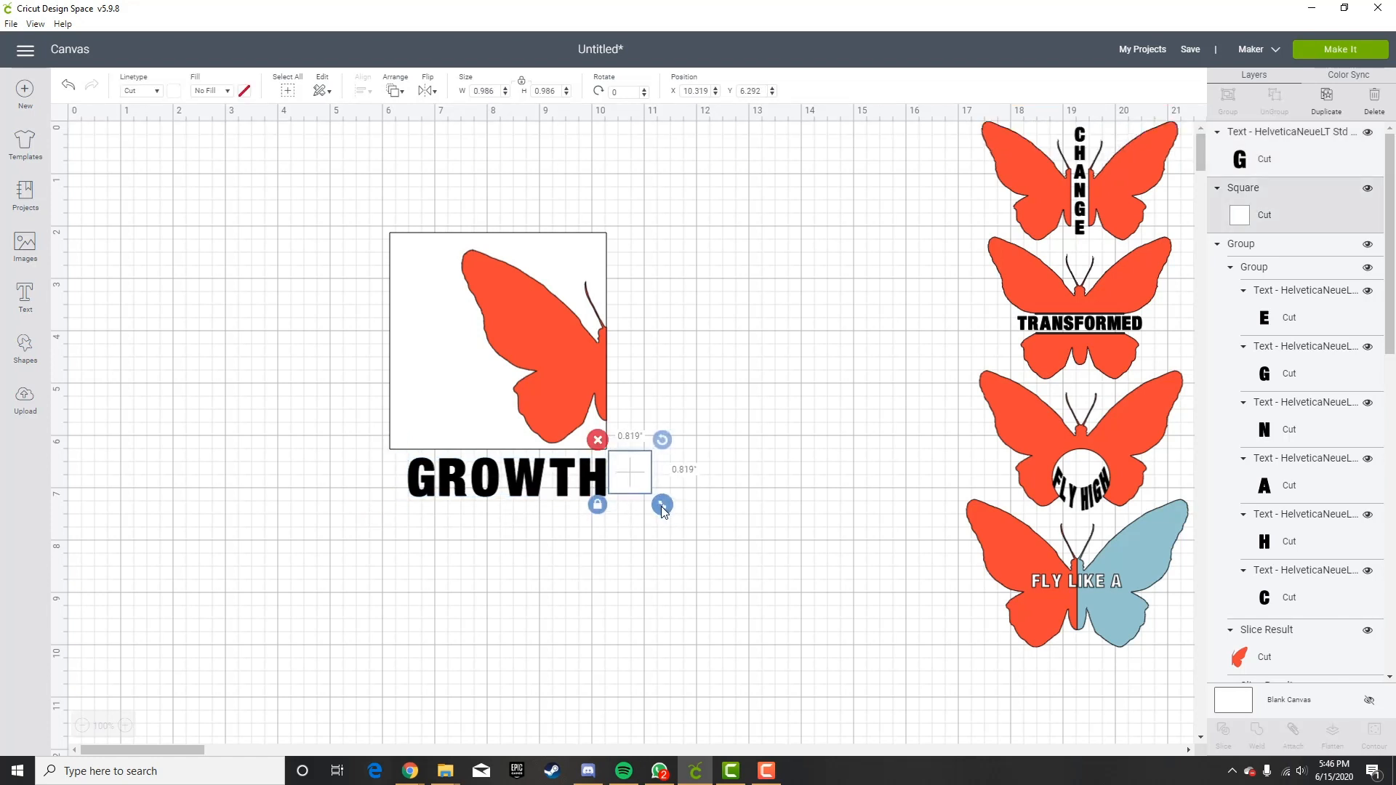
left_click(569, 494)
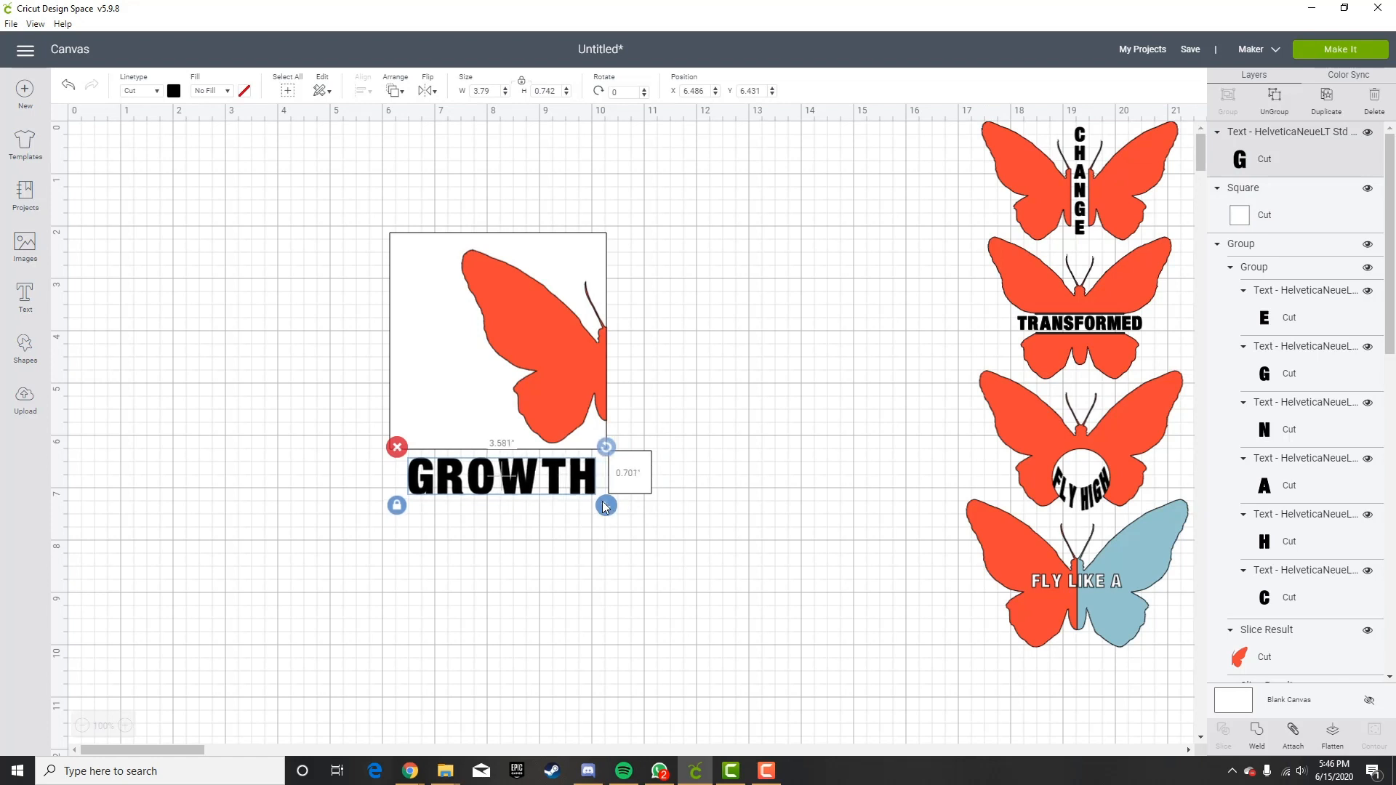
left_click_drag(603, 507, 582, 482)
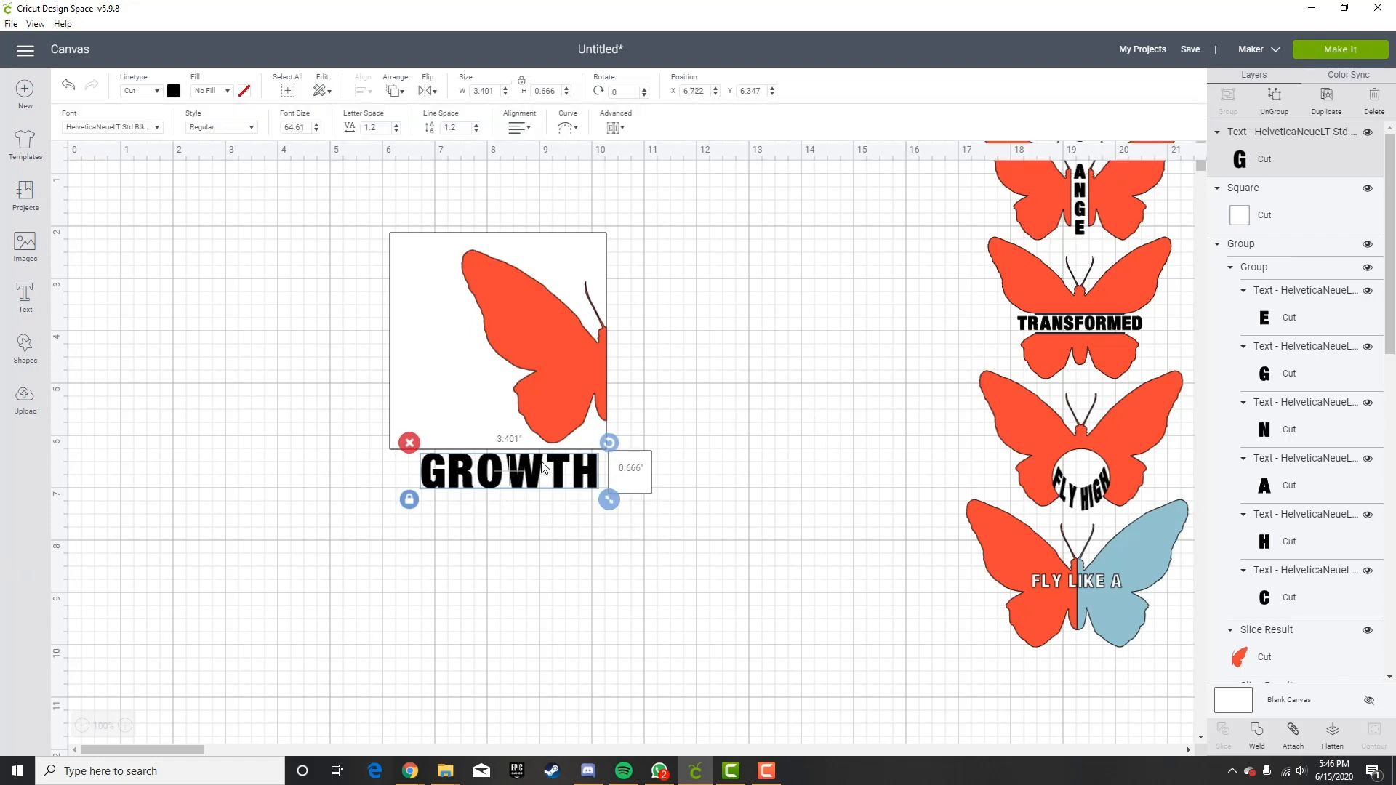
Duplicate the GROWTH text, place the copy beyond the large square's right edge, and change its wording to "IS A PROCESS".
key("ctrl+d")
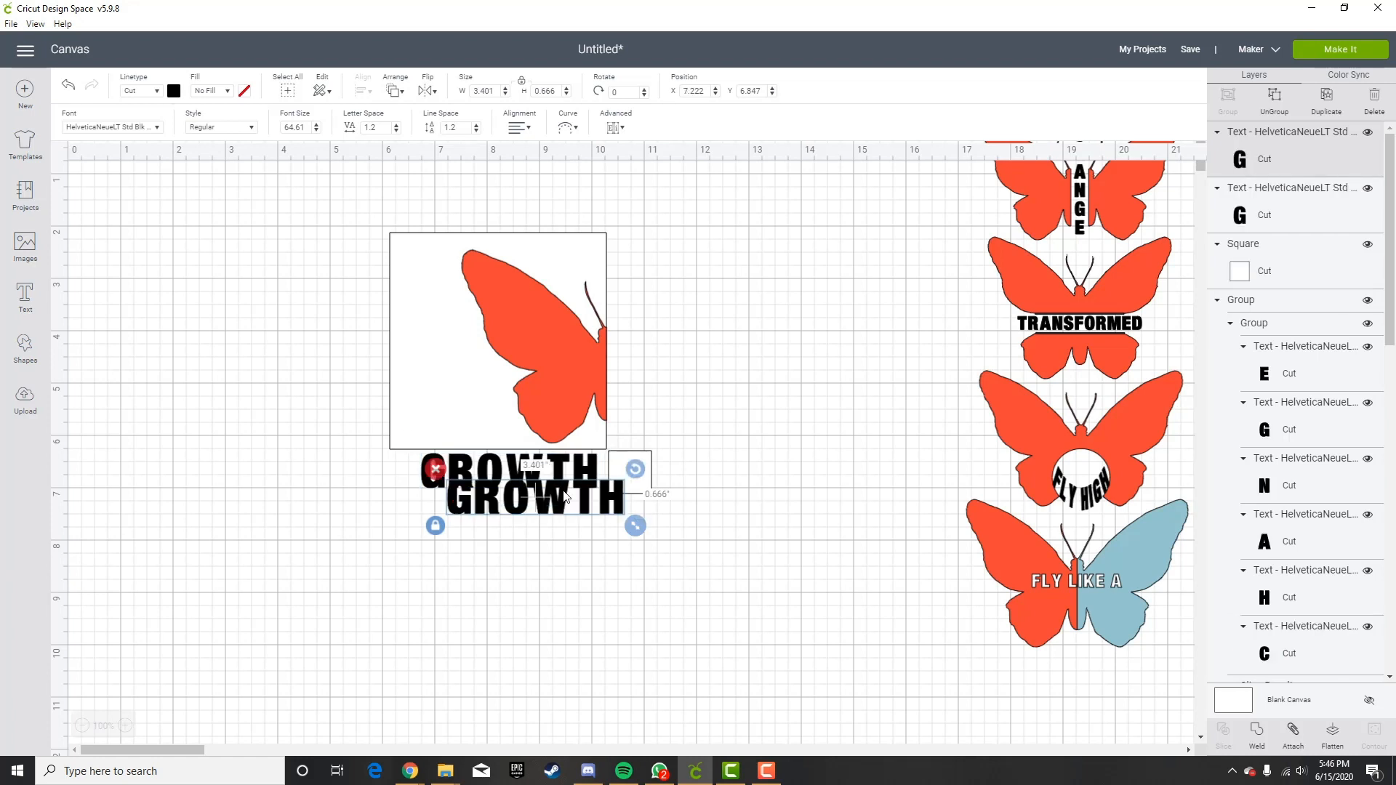
left_click_drag(593, 502, 797, 347)
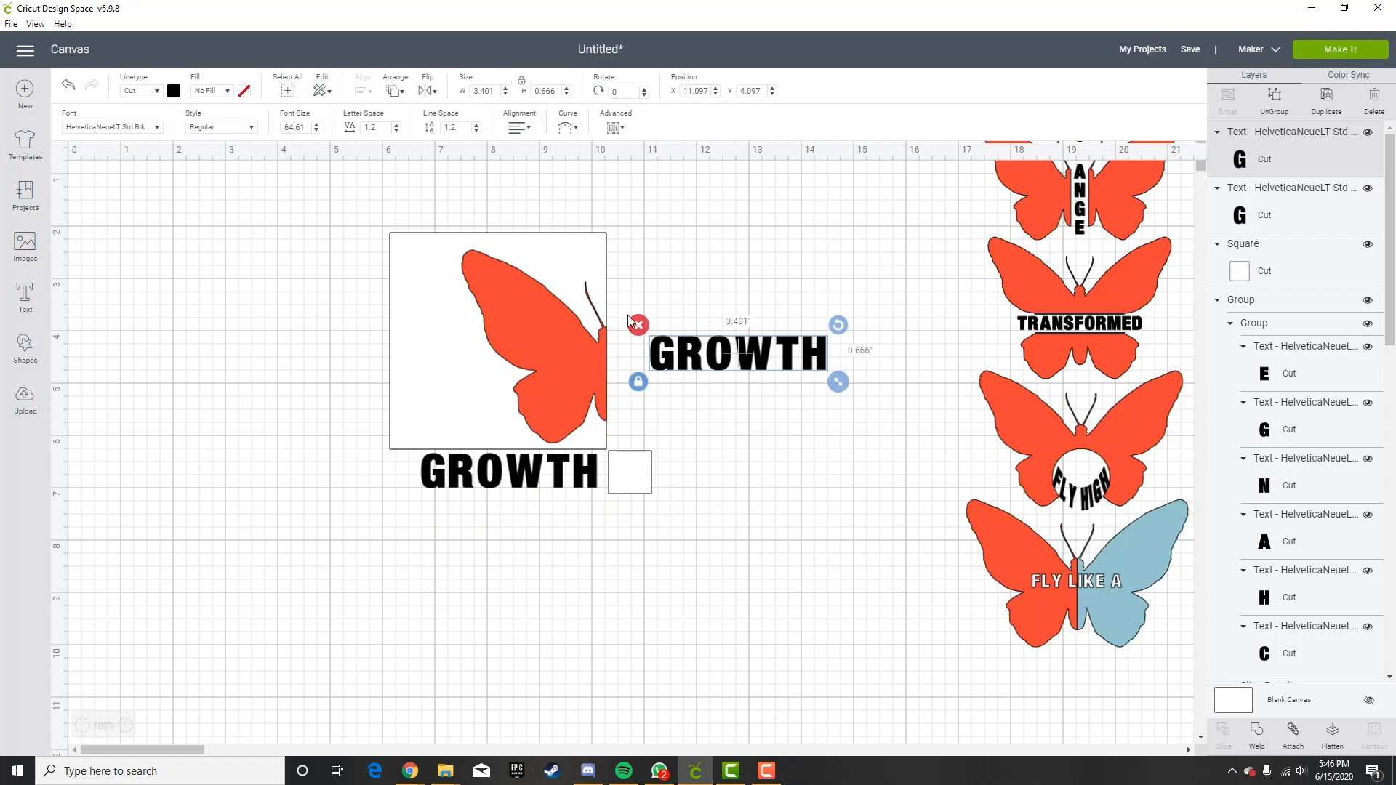
double_click(751, 364)
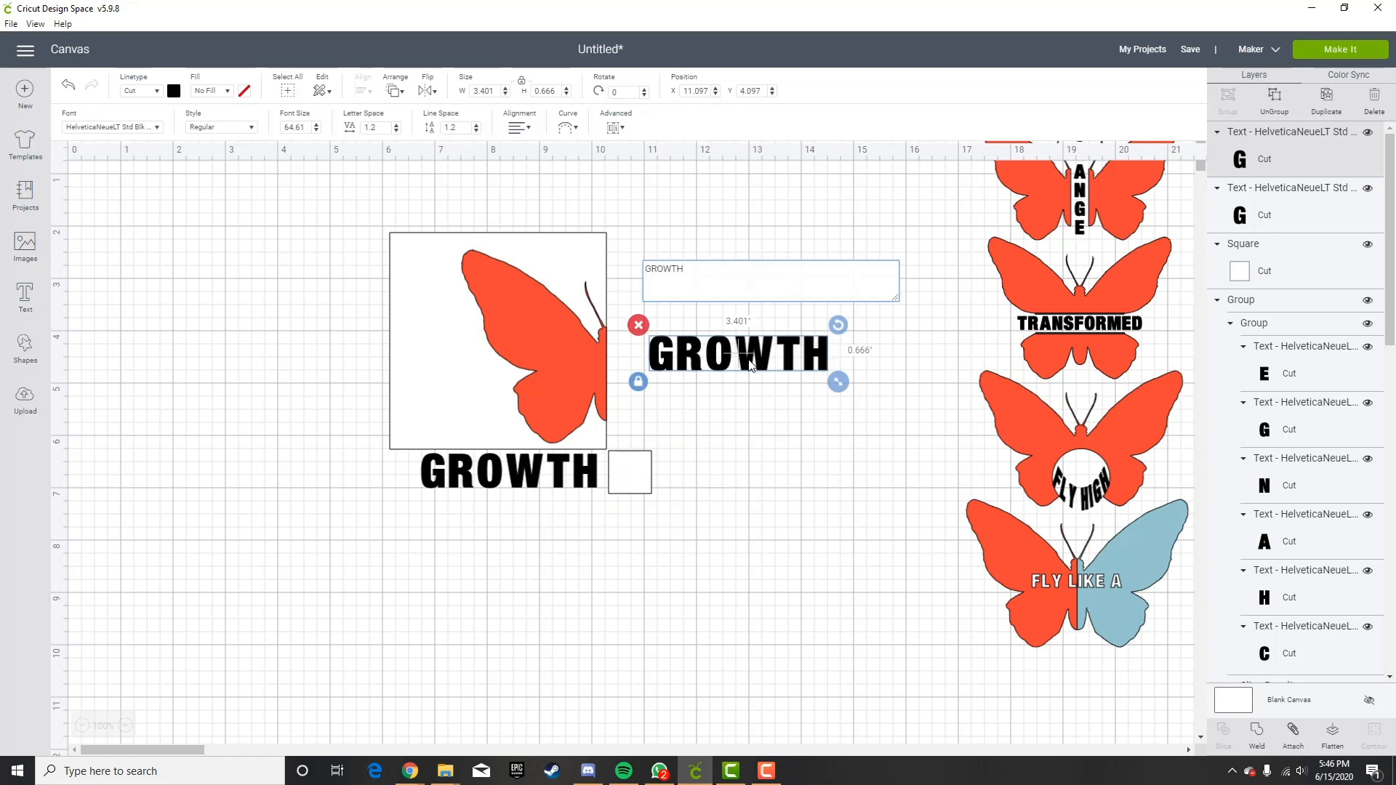
key("BackSpace")
key("BackSpace")
key("BackSpace")
key("BackSpace")
key("BackSpace")
key("BackSpace")
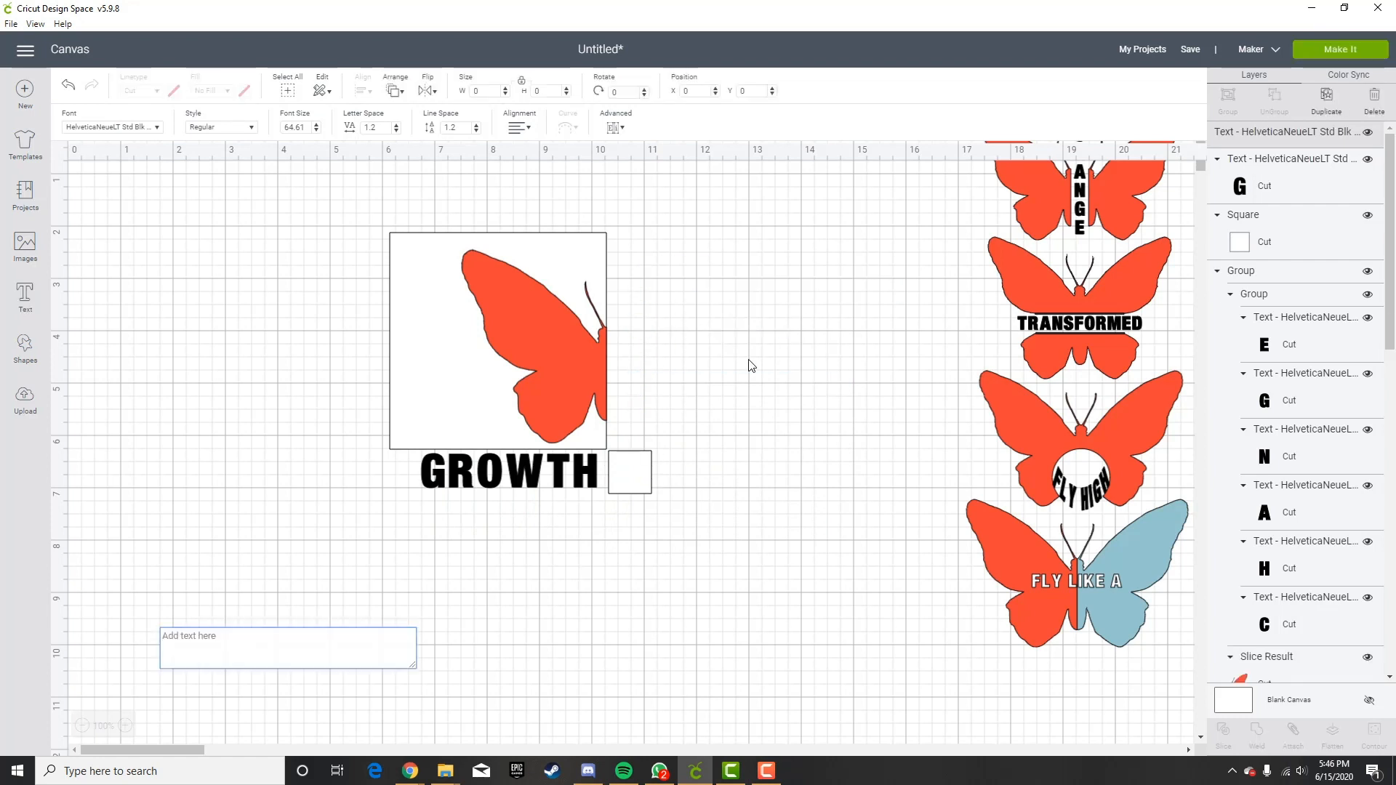
type("IS A PROCE")
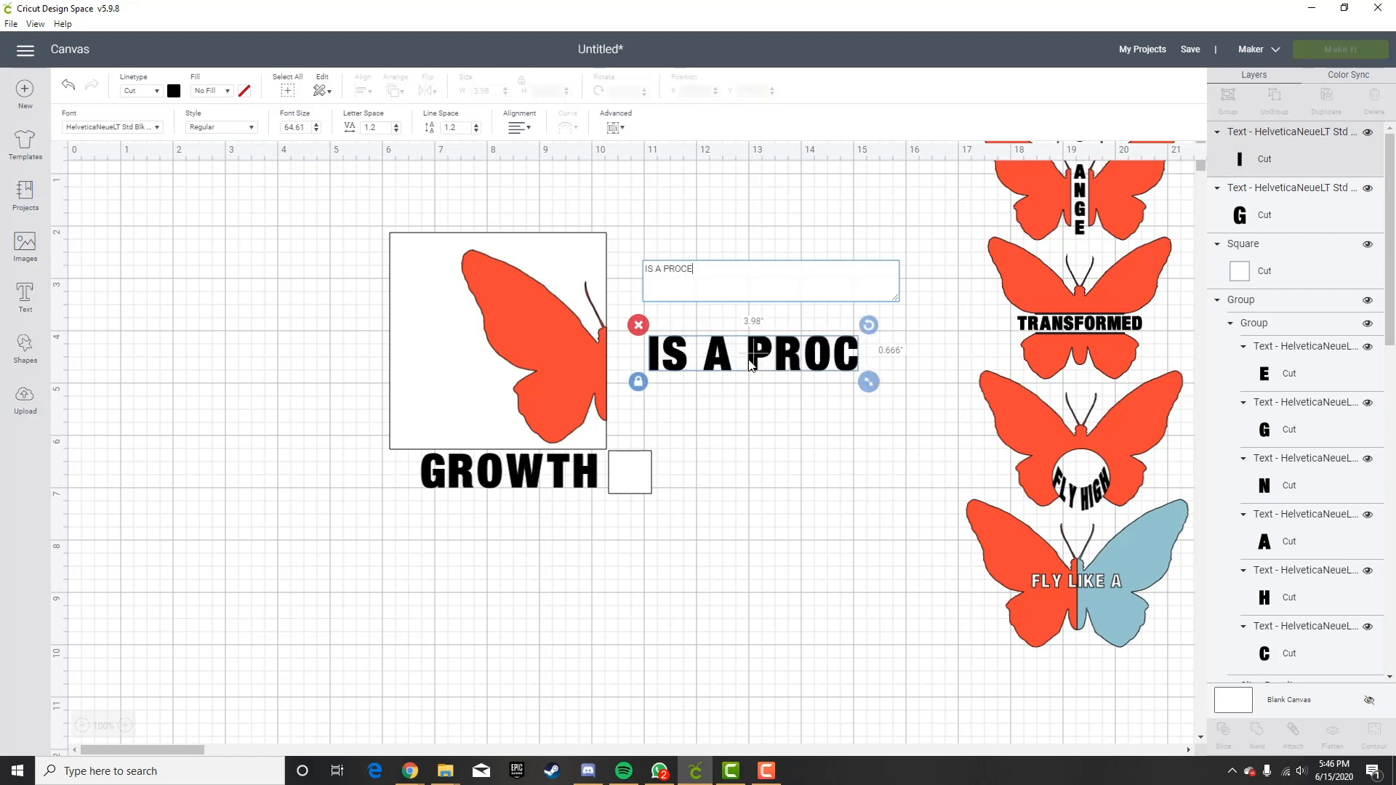
type("SS")
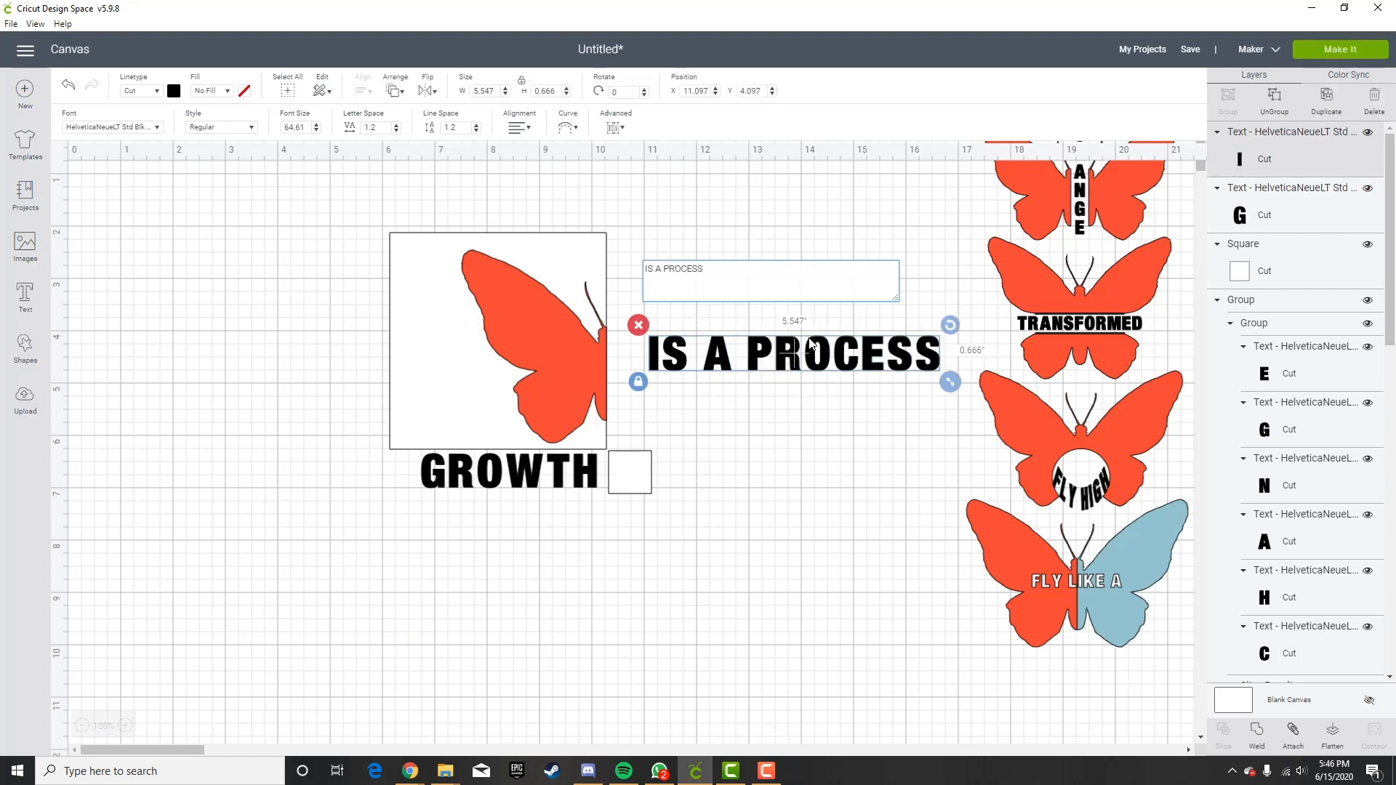
left_click(908, 441)
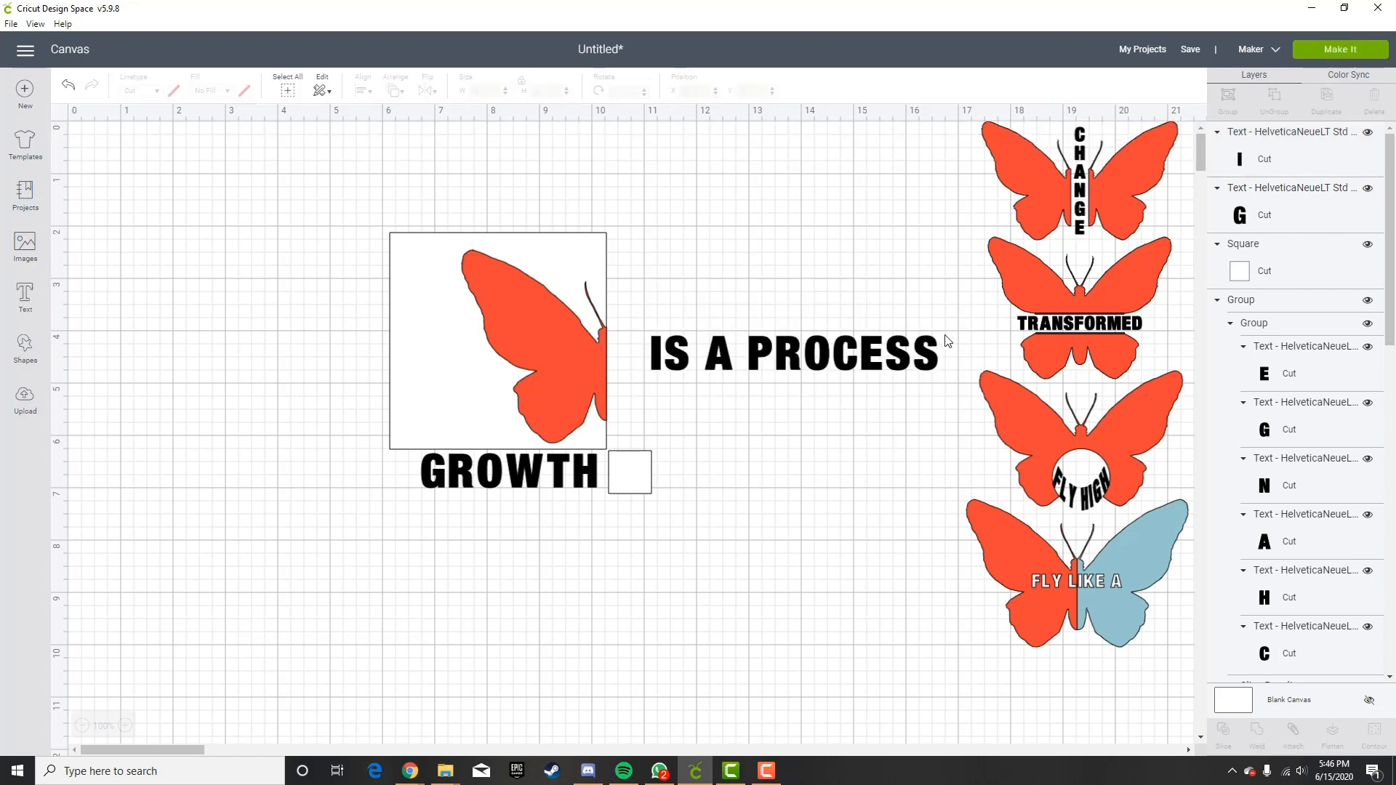
Rotate the IS A PROCESS text to 270° and place it along the large square's right edge, above the small square.
left_click(898, 356)
left_click_drag(947, 325, 773, 224)
left_click_drag(800, 401, 634, 347)
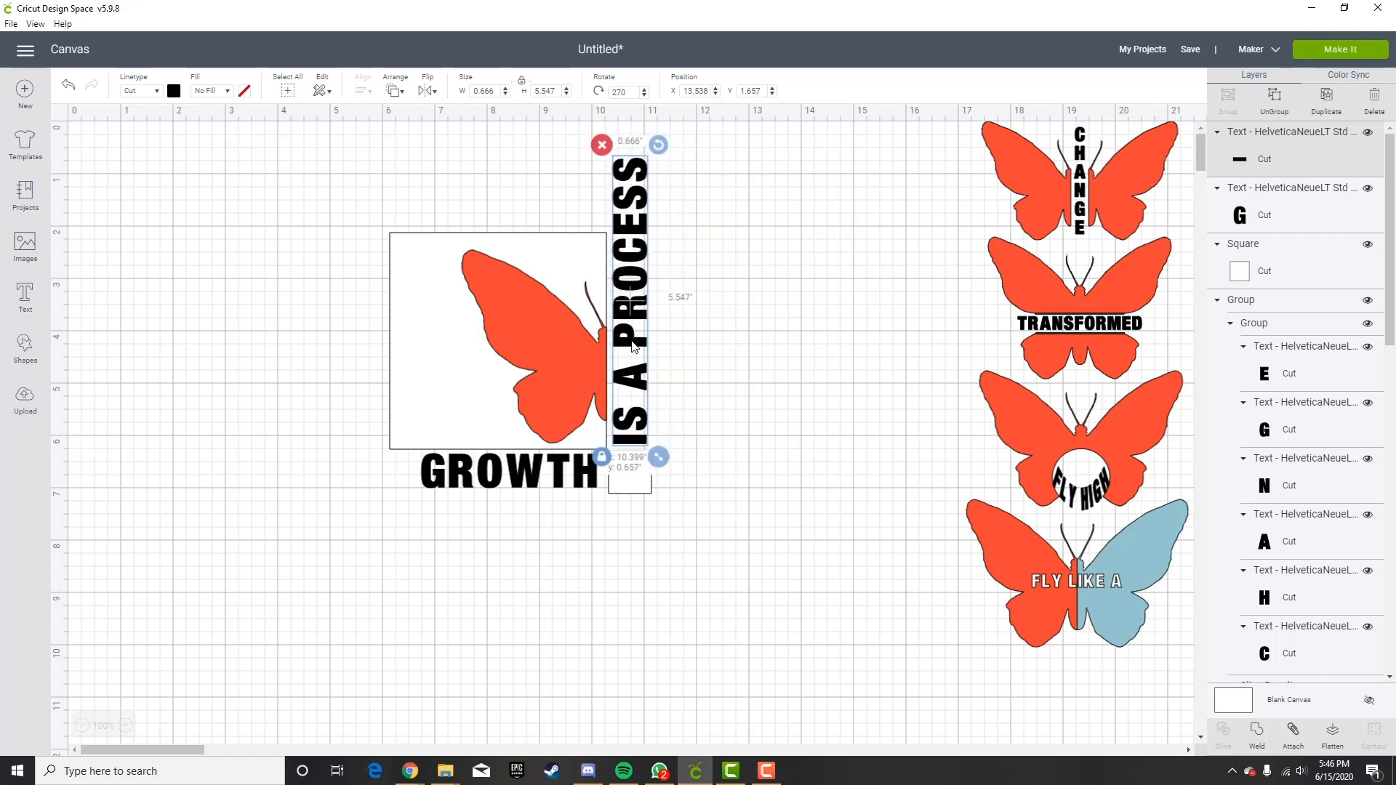
left_click(799, 417)
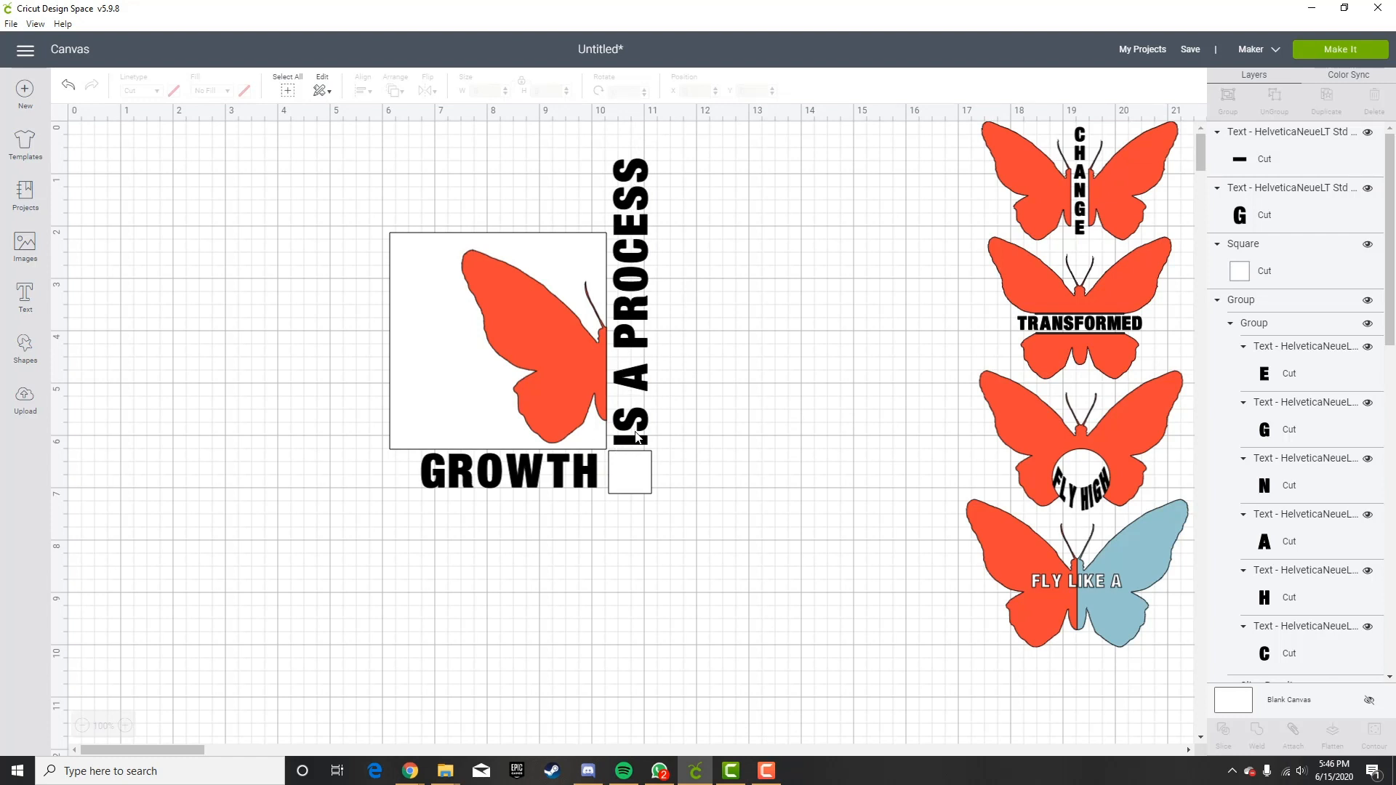
Reduce the vertical IS A PROCESS text's letter space to 0.5.
left_click(634, 257)
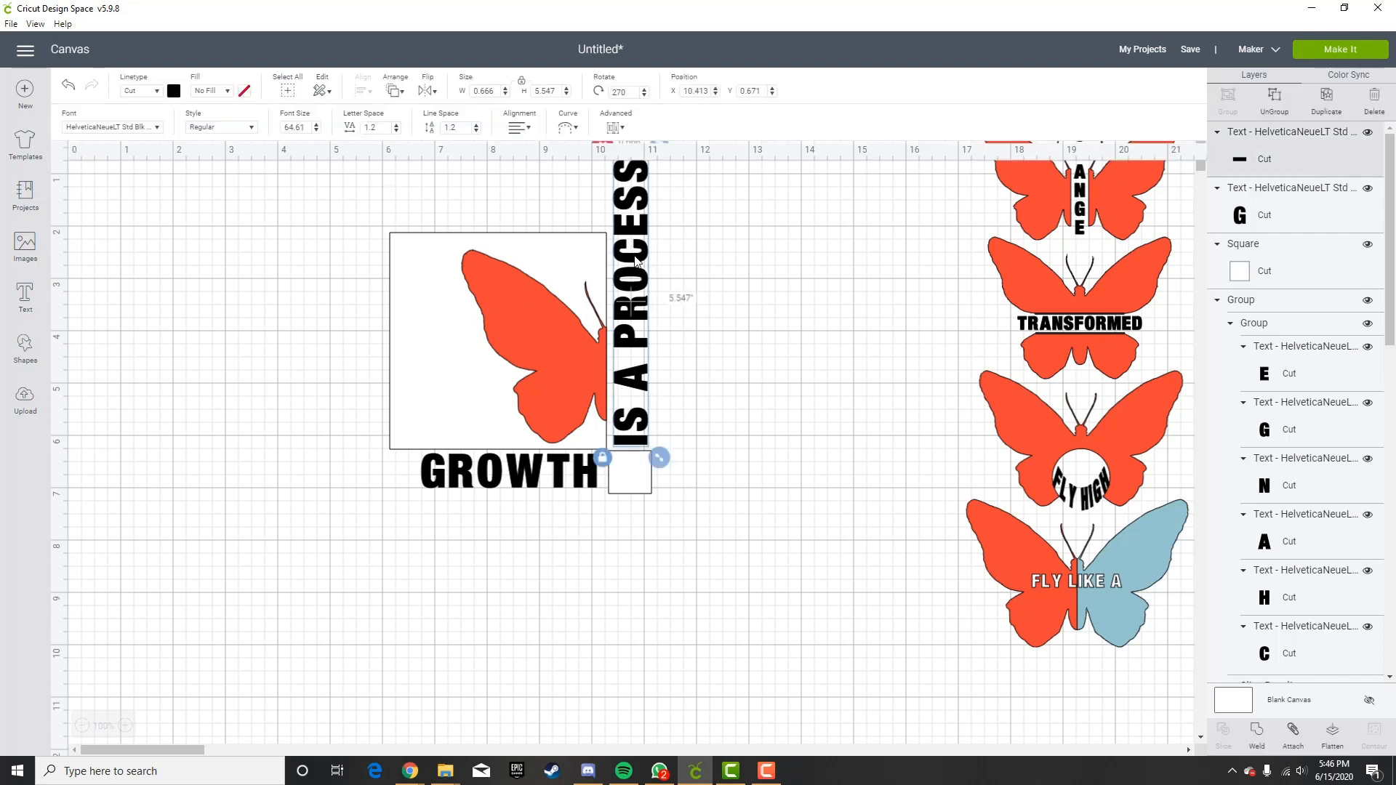
left_click(396, 131)
left_click(397, 131)
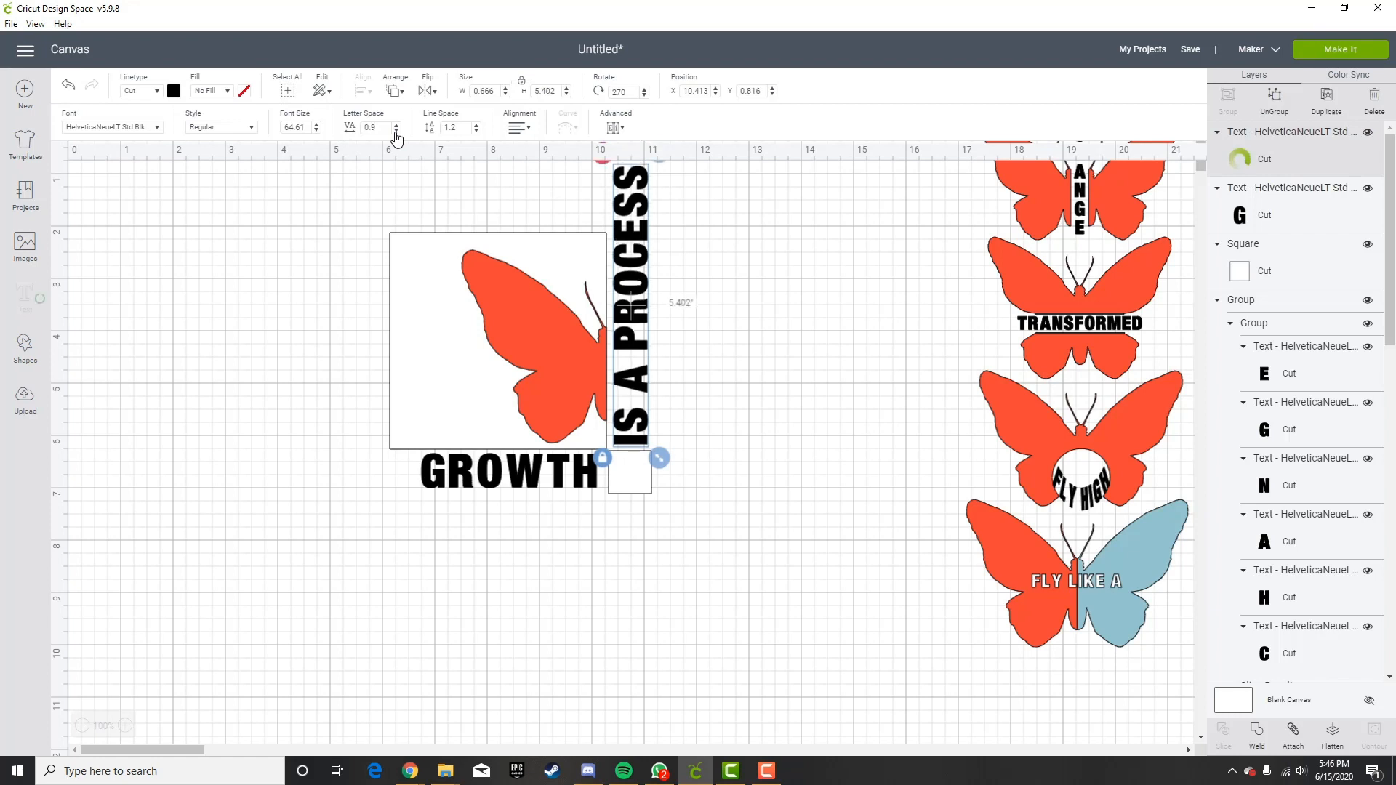
left_click(396, 131)
left_click(397, 130)
left_click(396, 131)
left_click(396, 131)
left_click(396, 131)
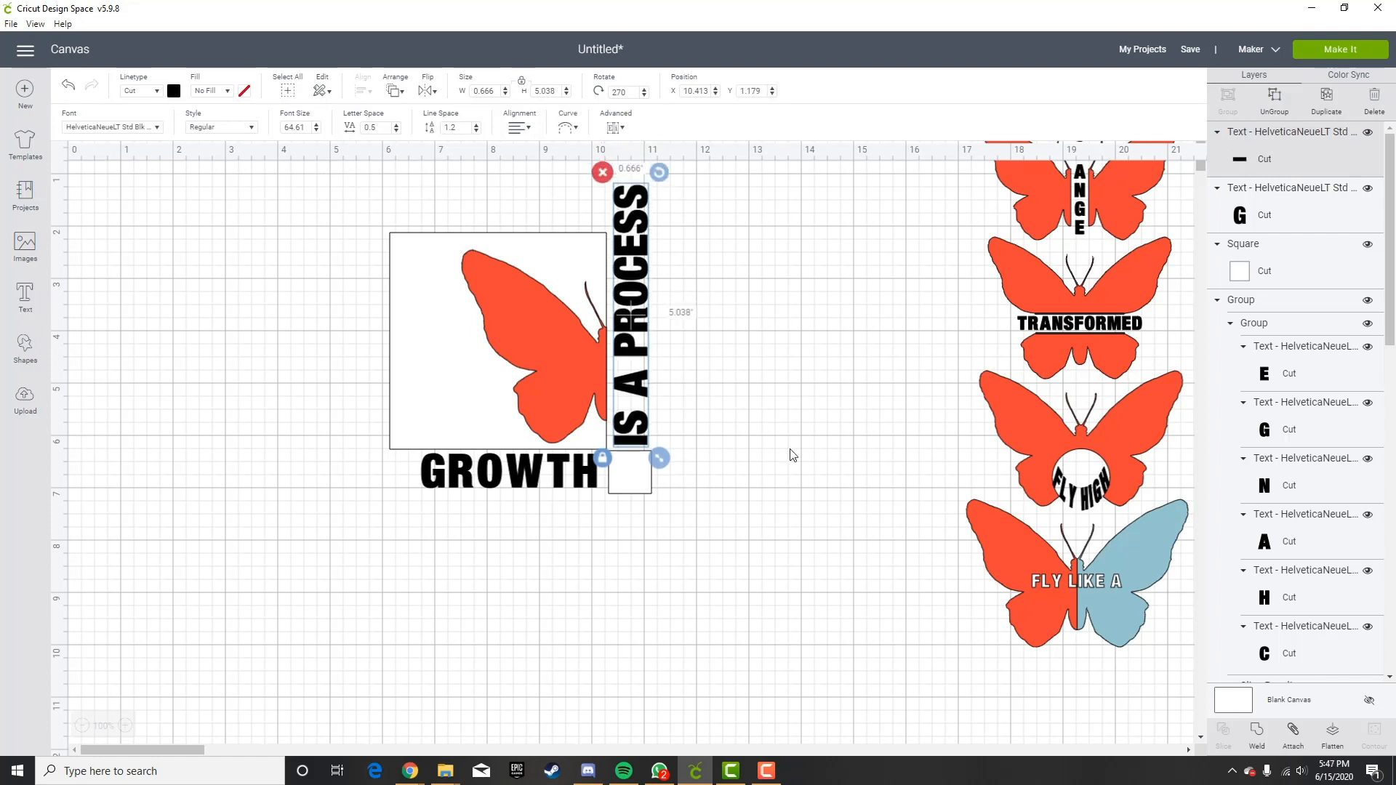
left_click(793, 425)
Show the hidden butterfly-designs reference image, compare the layout with its GROWTH IS A PROCESS design, and hide it again.
scroll(1313, 516, "down", 10)
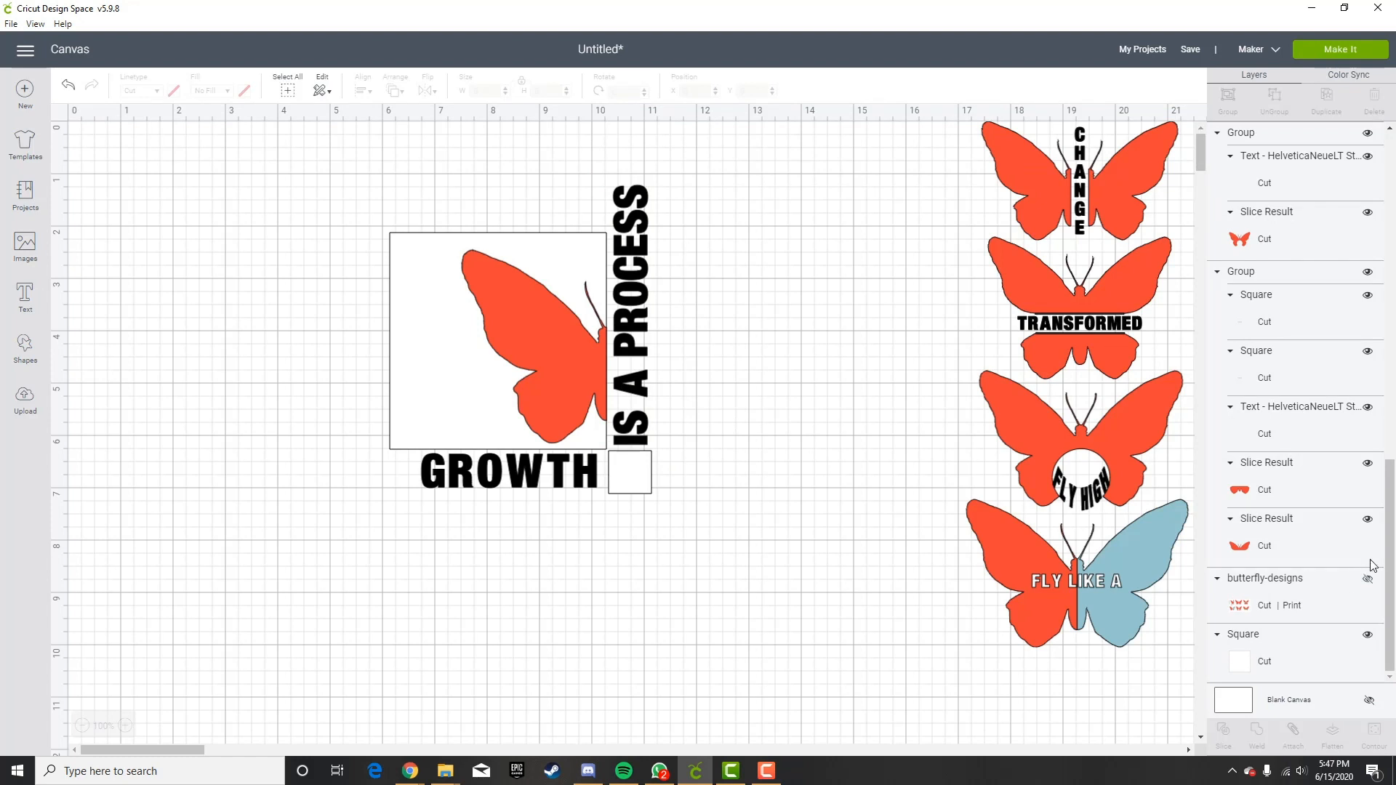
left_click(1368, 579)
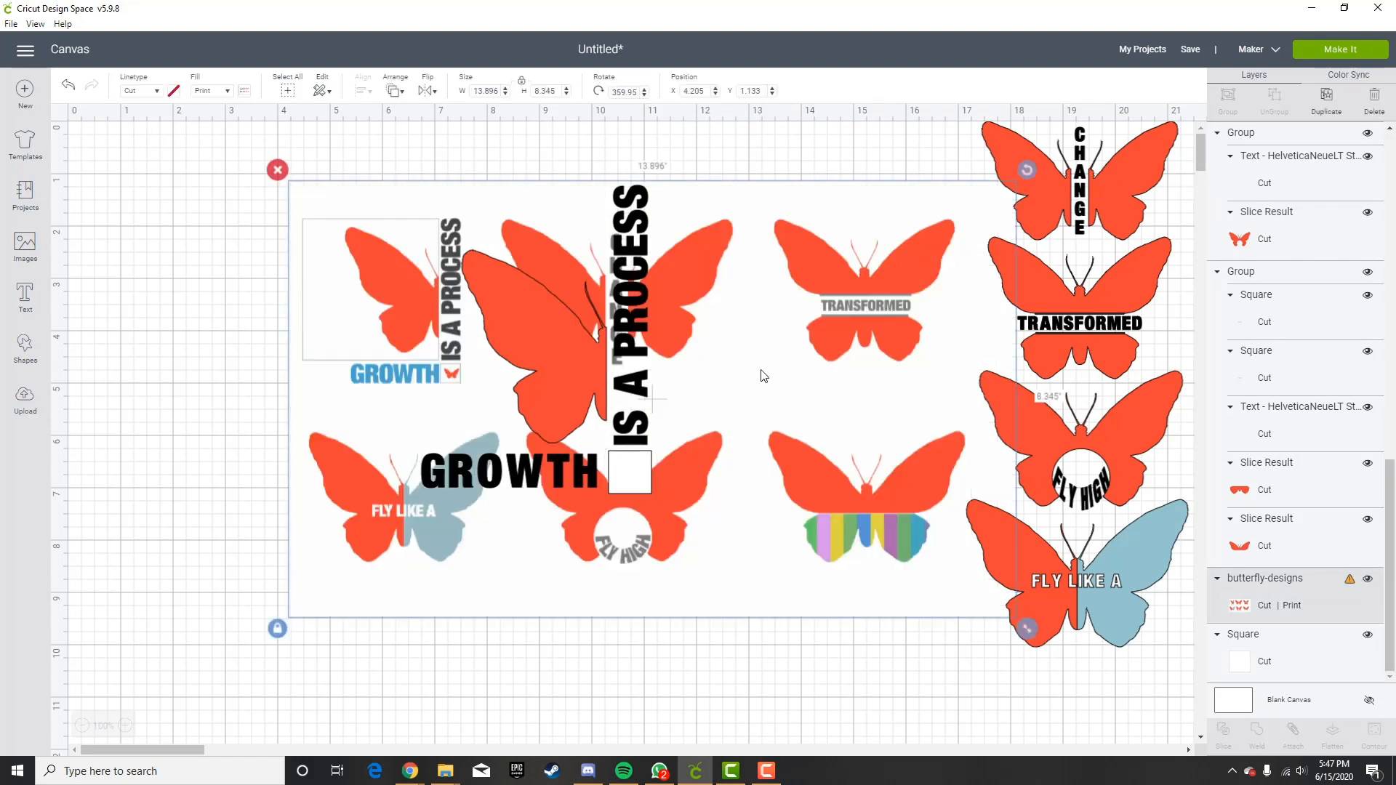
left_click_drag(764, 376, 689, 393)
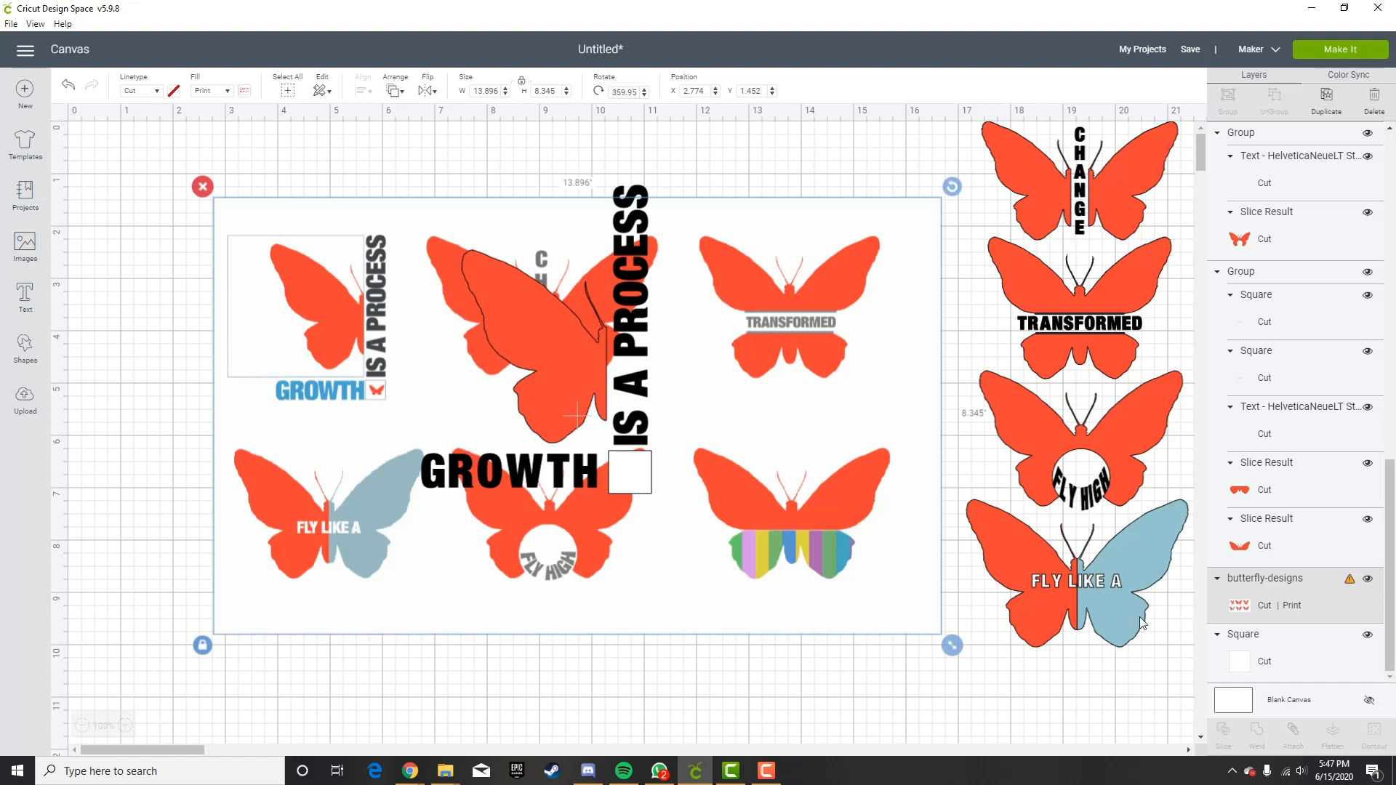
left_click(1367, 581)
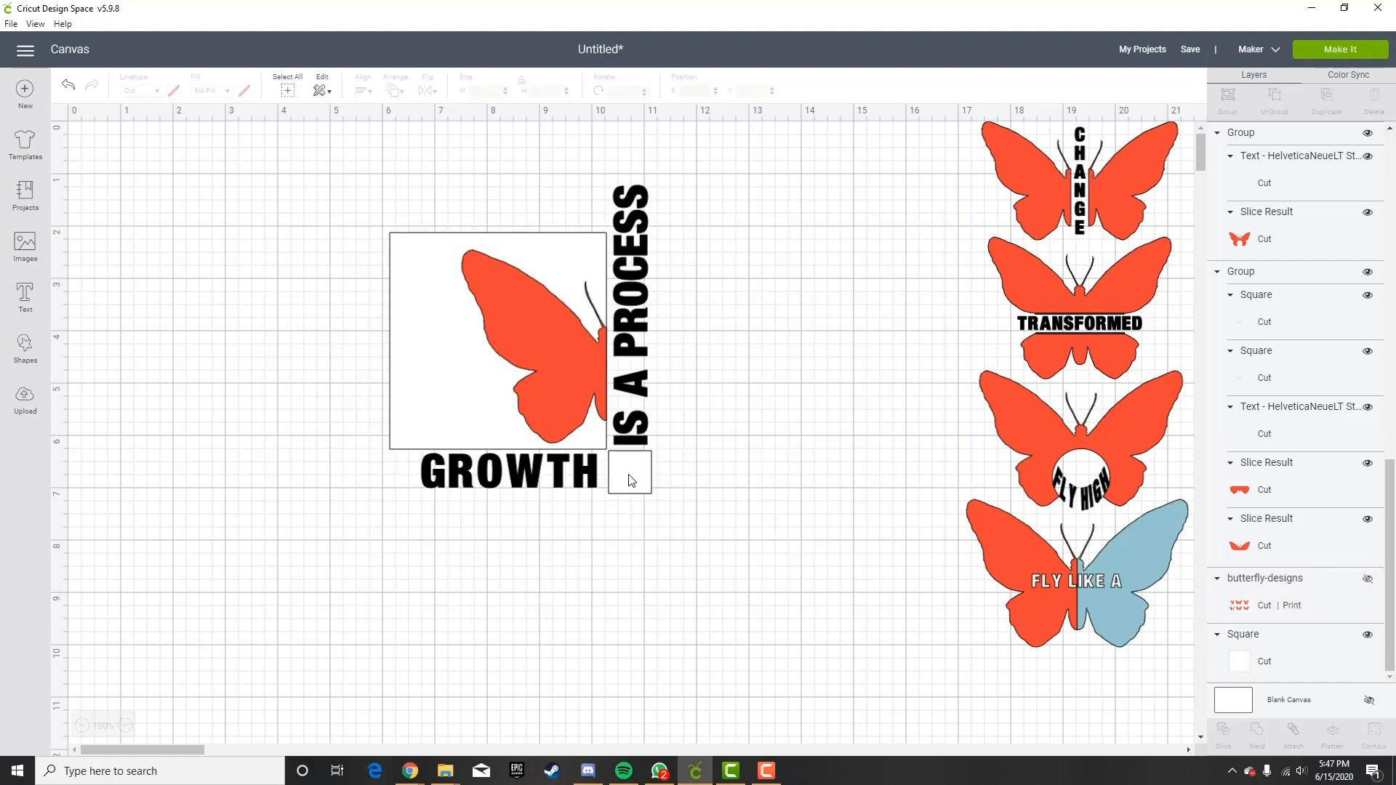
Shrink the small corner square to about 0.6 in and scale GROWTH to about 2.89 in wide, moving it against that square.
left_click(631, 481)
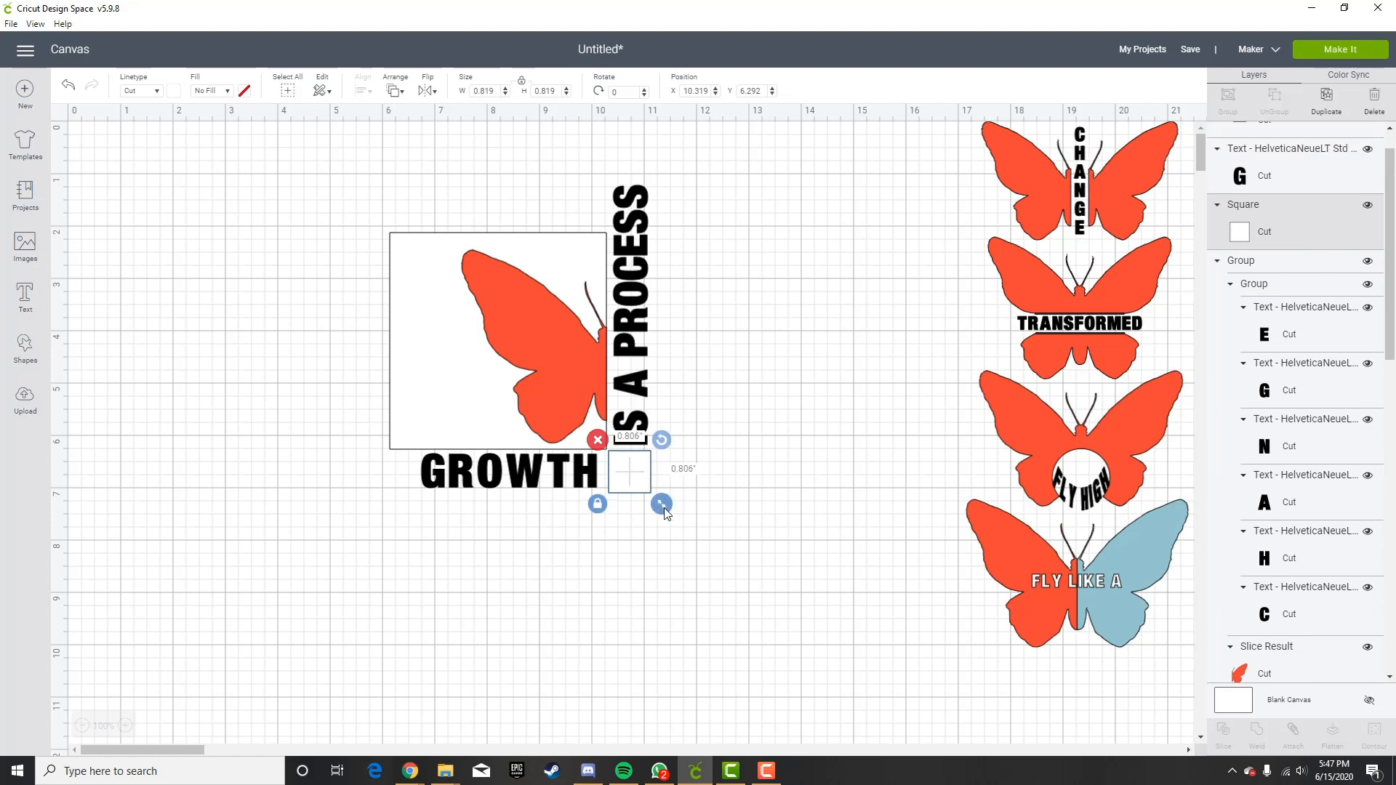
left_click_drag(664, 510, 654, 501)
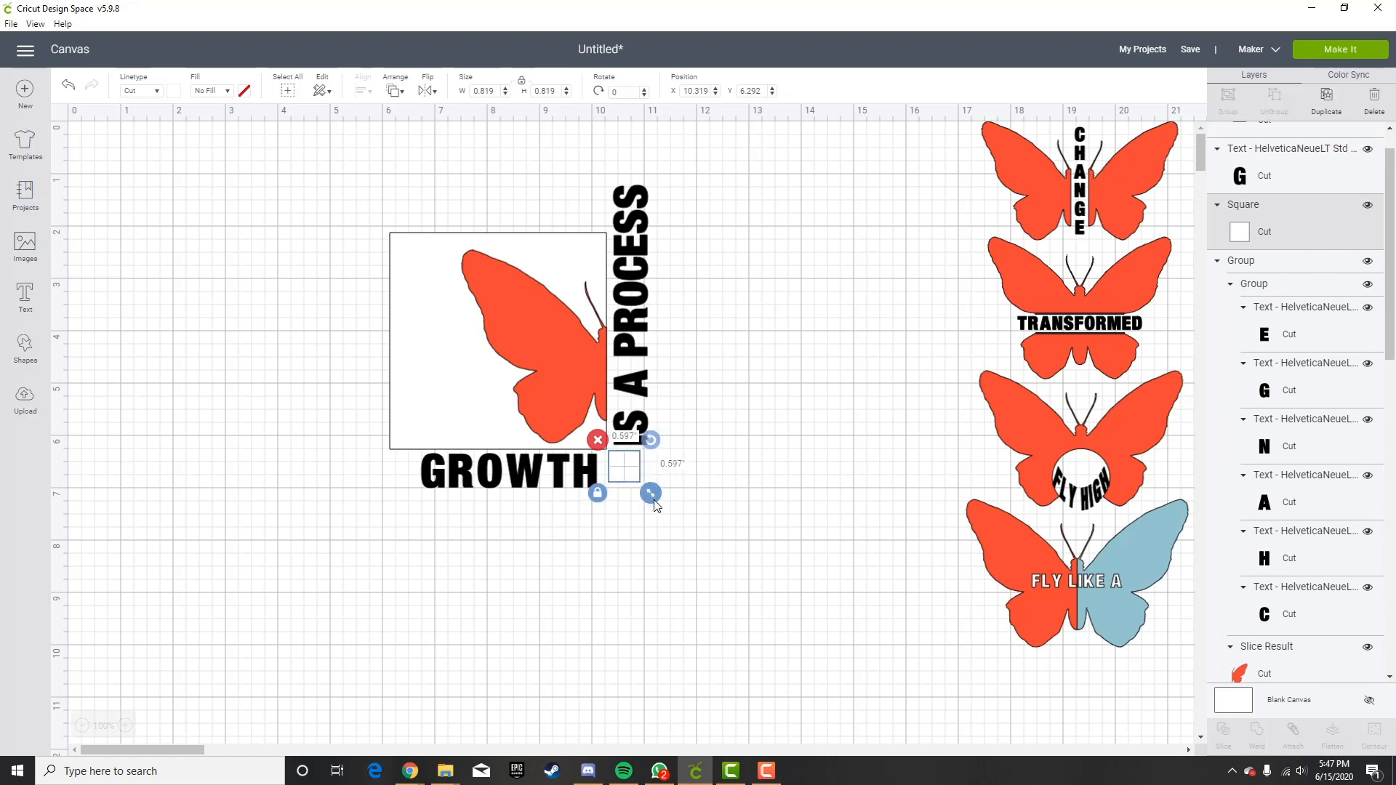
left_click(729, 483)
left_click(571, 481)
mouse_move(609, 500)
left_mouse_down()
mouse_move(582, 495)
mouse_move(580, 478)
mouse_move(602, 478)
left_mouse_up()
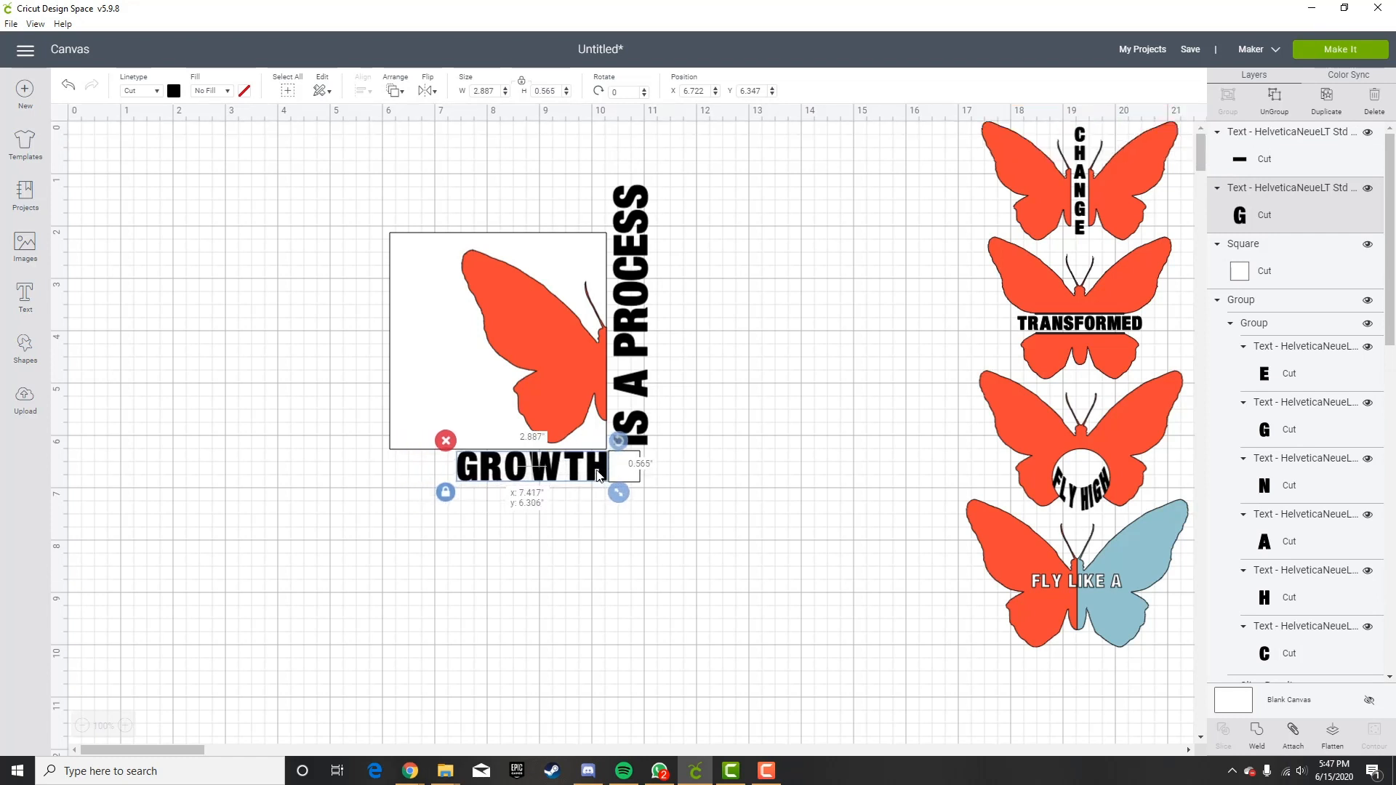
left_click(711, 452)
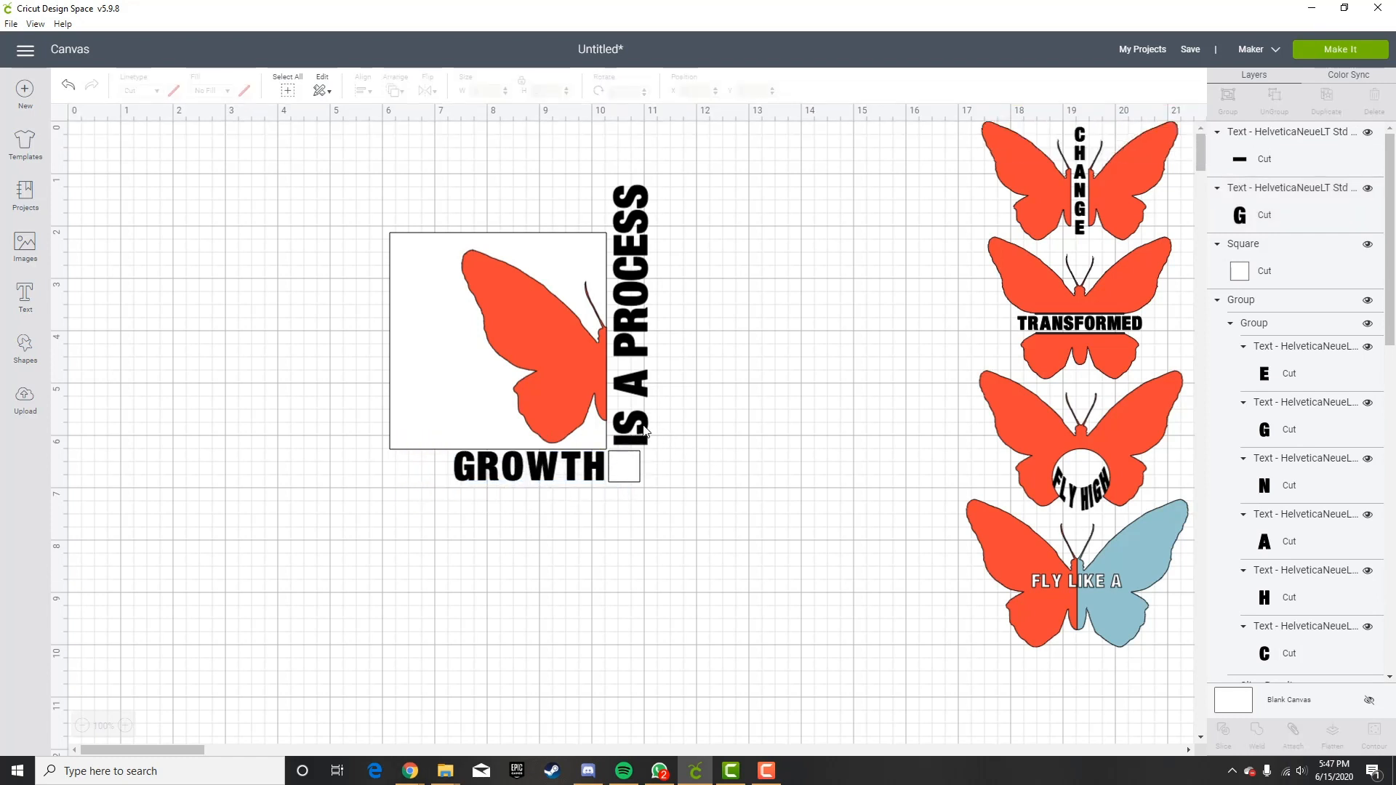
Delete the vertical IS A PROCESS text.
left_click(645, 431)
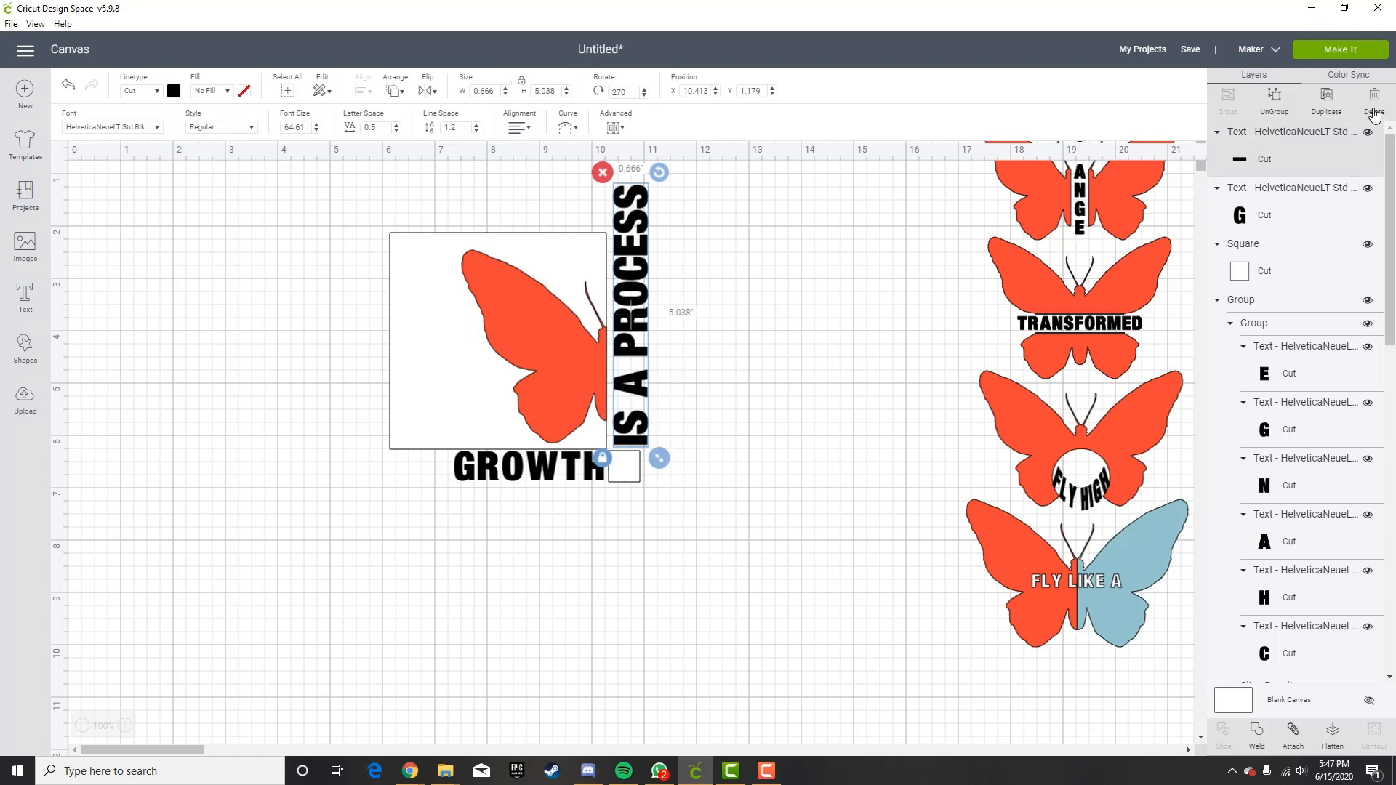
left_click(1372, 109)
Scale GROWTH to about 2.75 in wide and position it between the large square's lower edge and the small square.
left_click(545, 485)
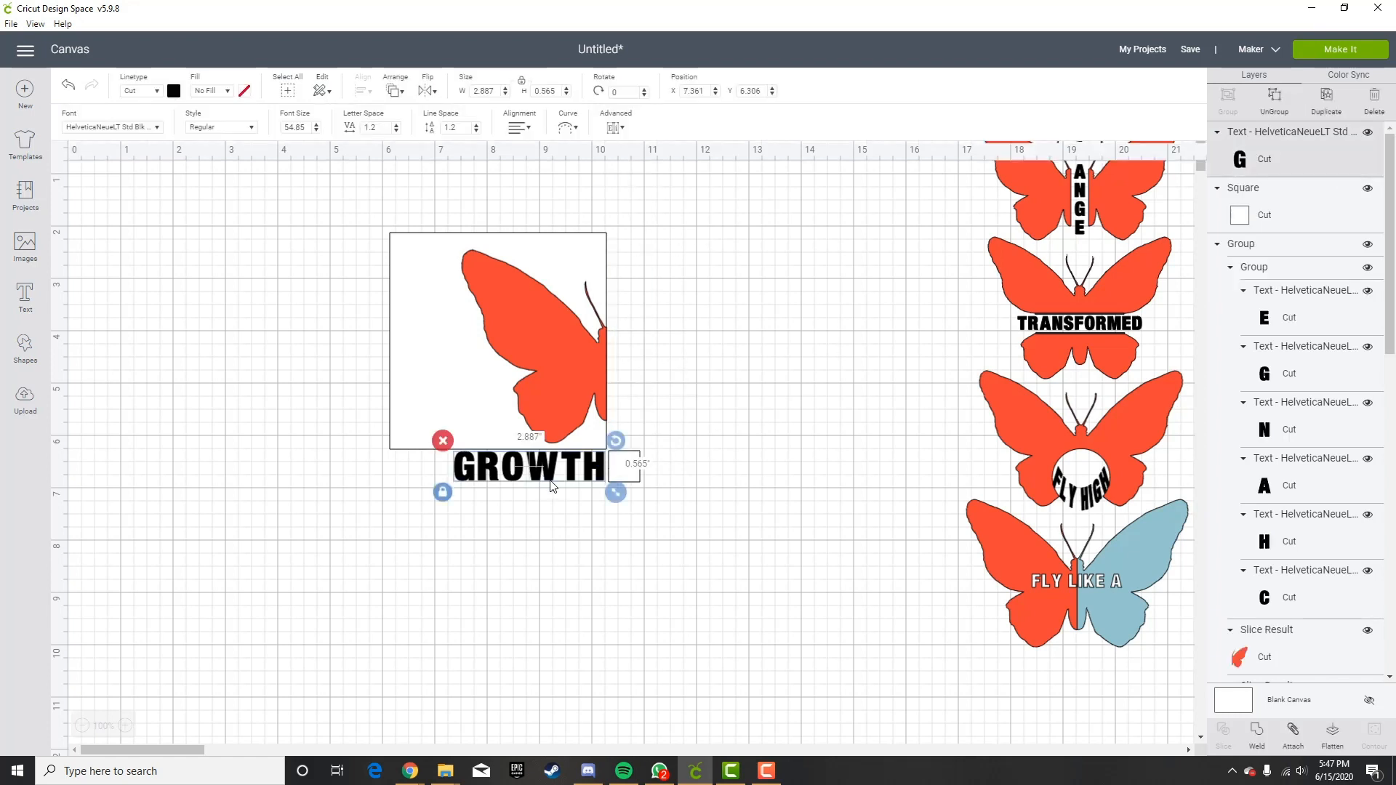
left_click_drag(620, 490, 593, 471)
left_click(753, 455)
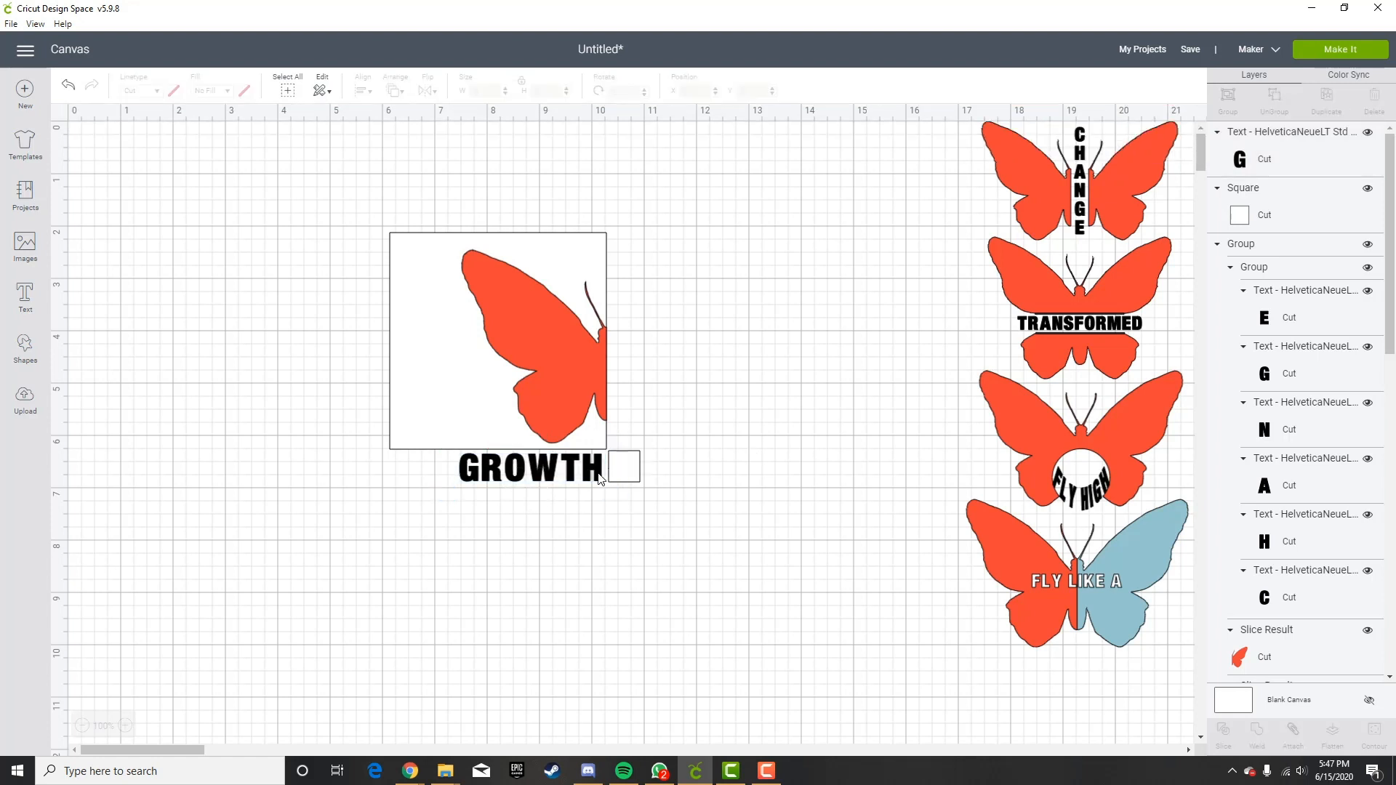
Copy the resized GROWTH text, place the copy over the large square's right edge, and replace its wording with "IS A PROCESS".
left_click(596, 472)
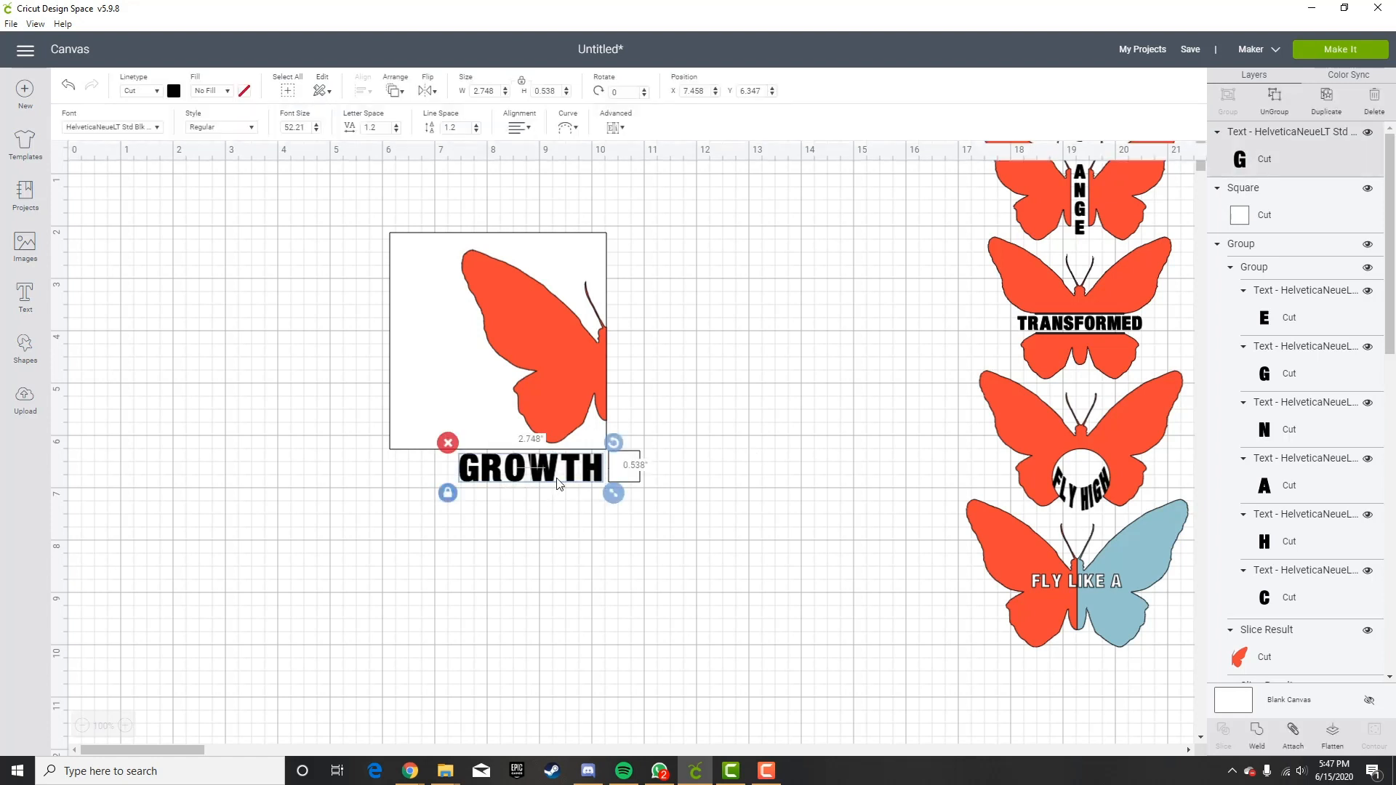
left_click(675, 462)
key("ctrl+v")
left_click_drag(580, 503, 700, 405)
left_click(699, 405)
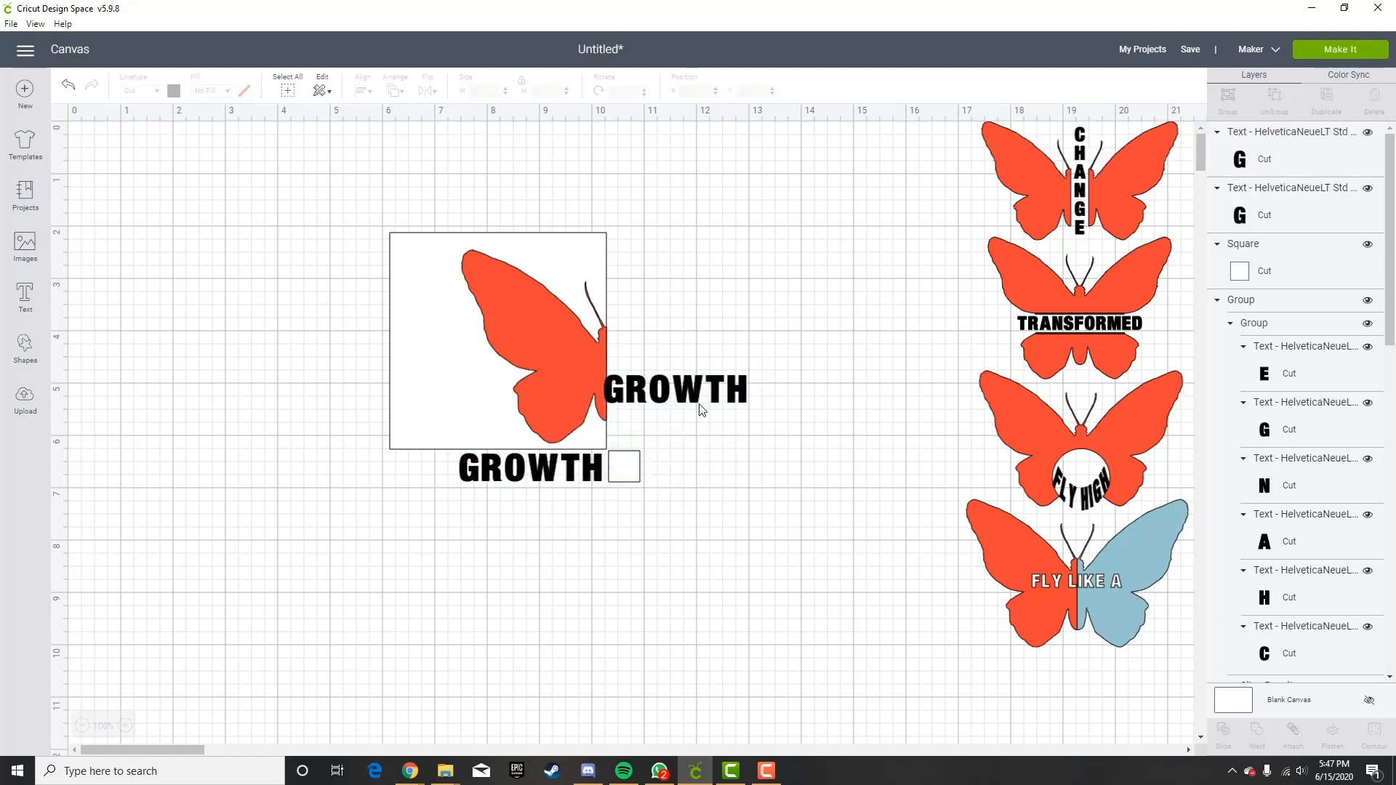
left_click(700, 398)
double_click(702, 402)
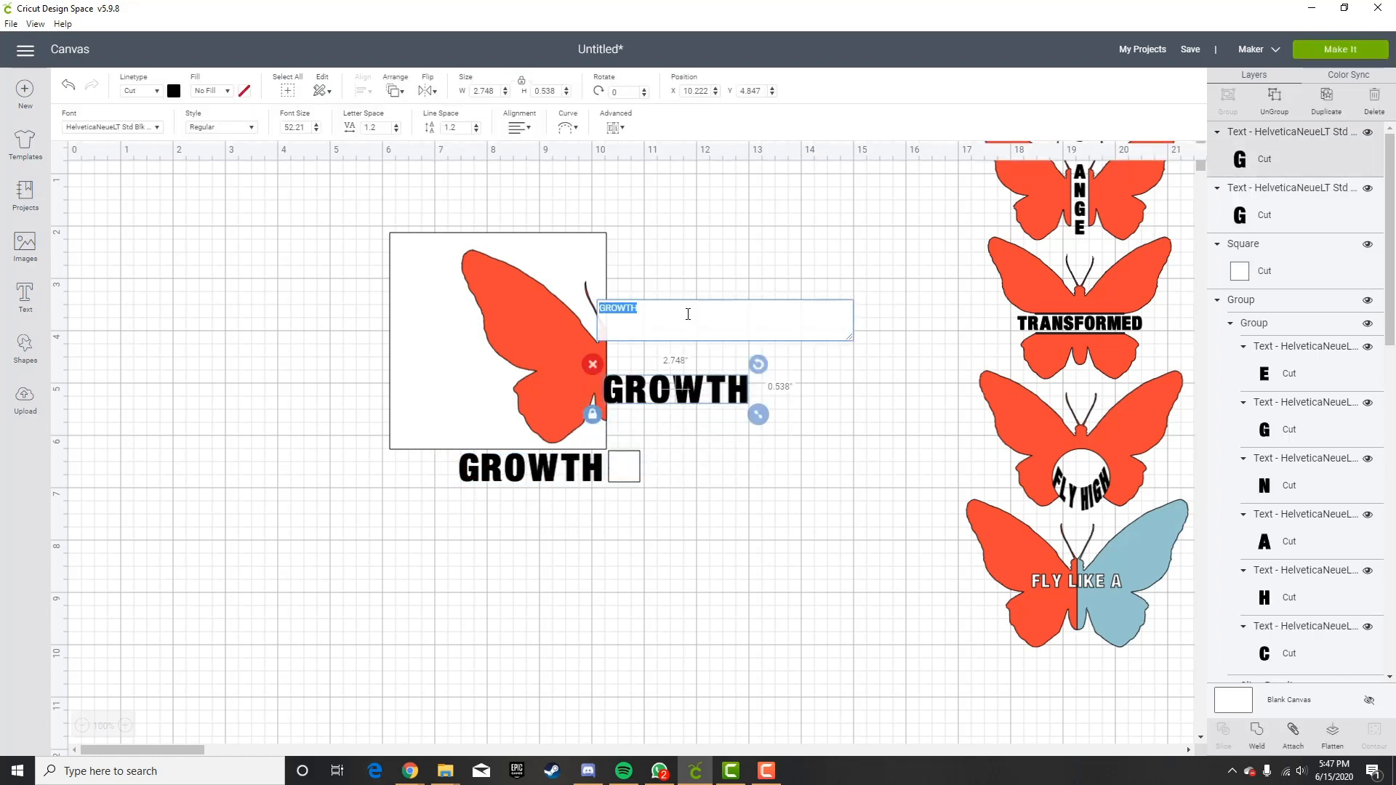
type("IS A")
type("PEO")
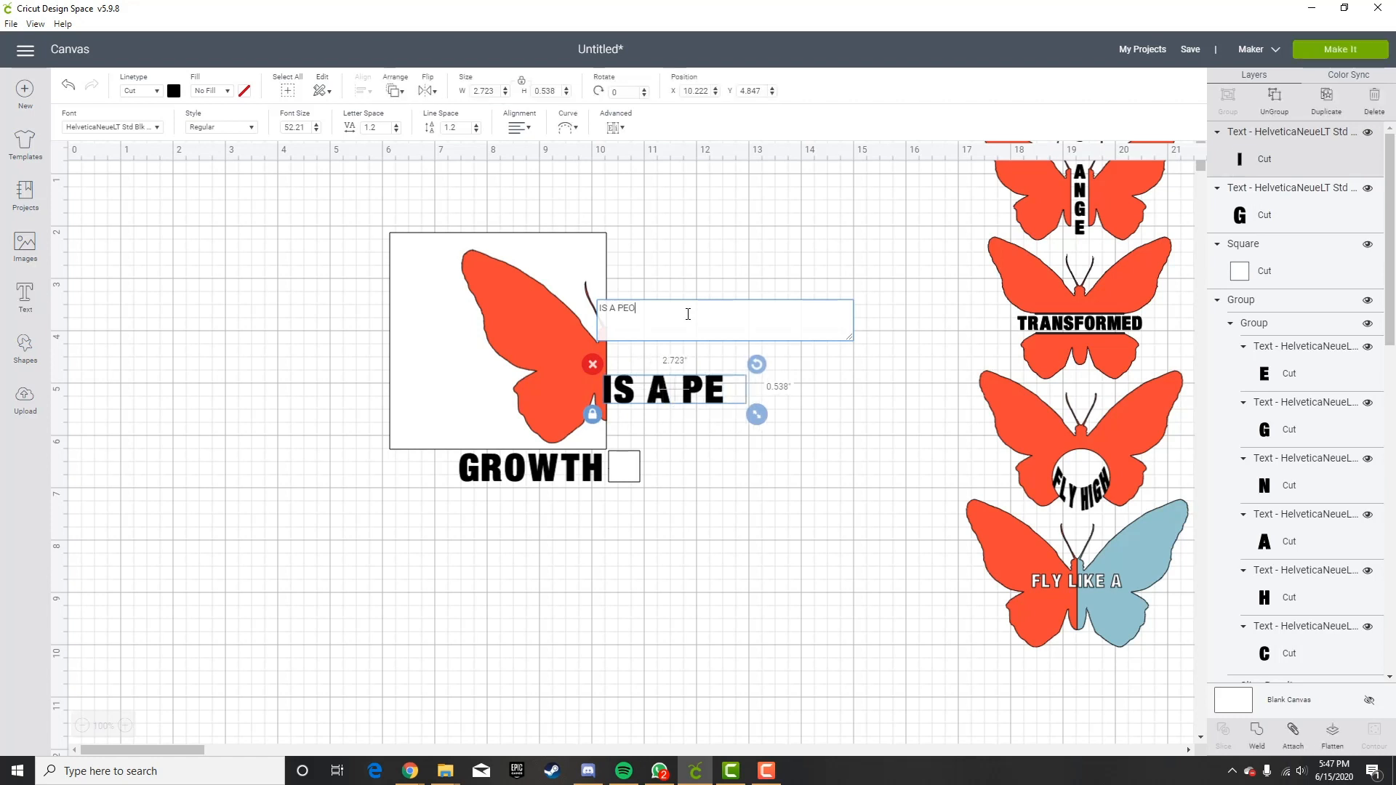
key("BackSpace")
type("ROCESS")
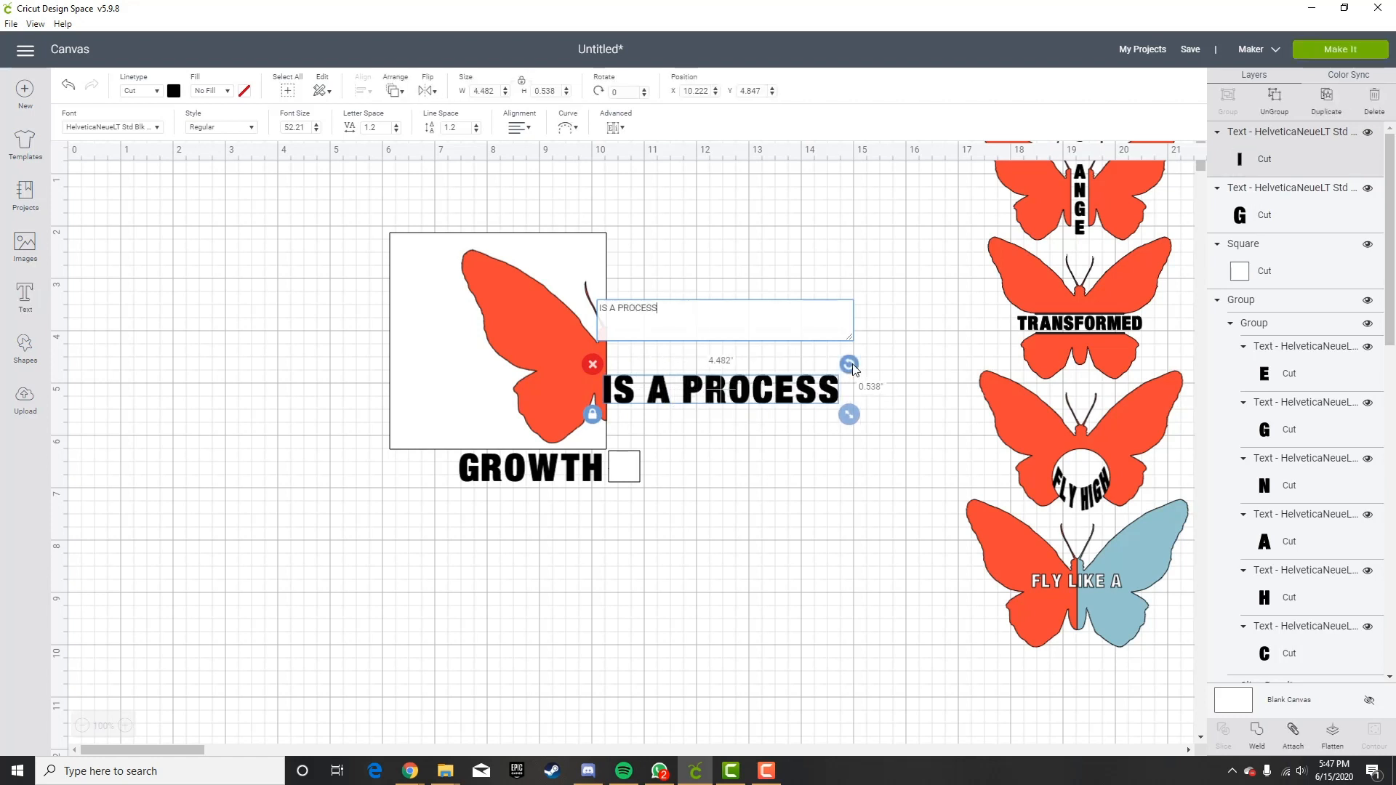
Turn the new IS A PROCESS text to 270° and stand it directly above the small square, alongside the large square.
left_click_drag(849, 363, 746, 260)
left_click_drag(729, 361, 632, 349)
left_click(693, 355)
left_click(692, 343)
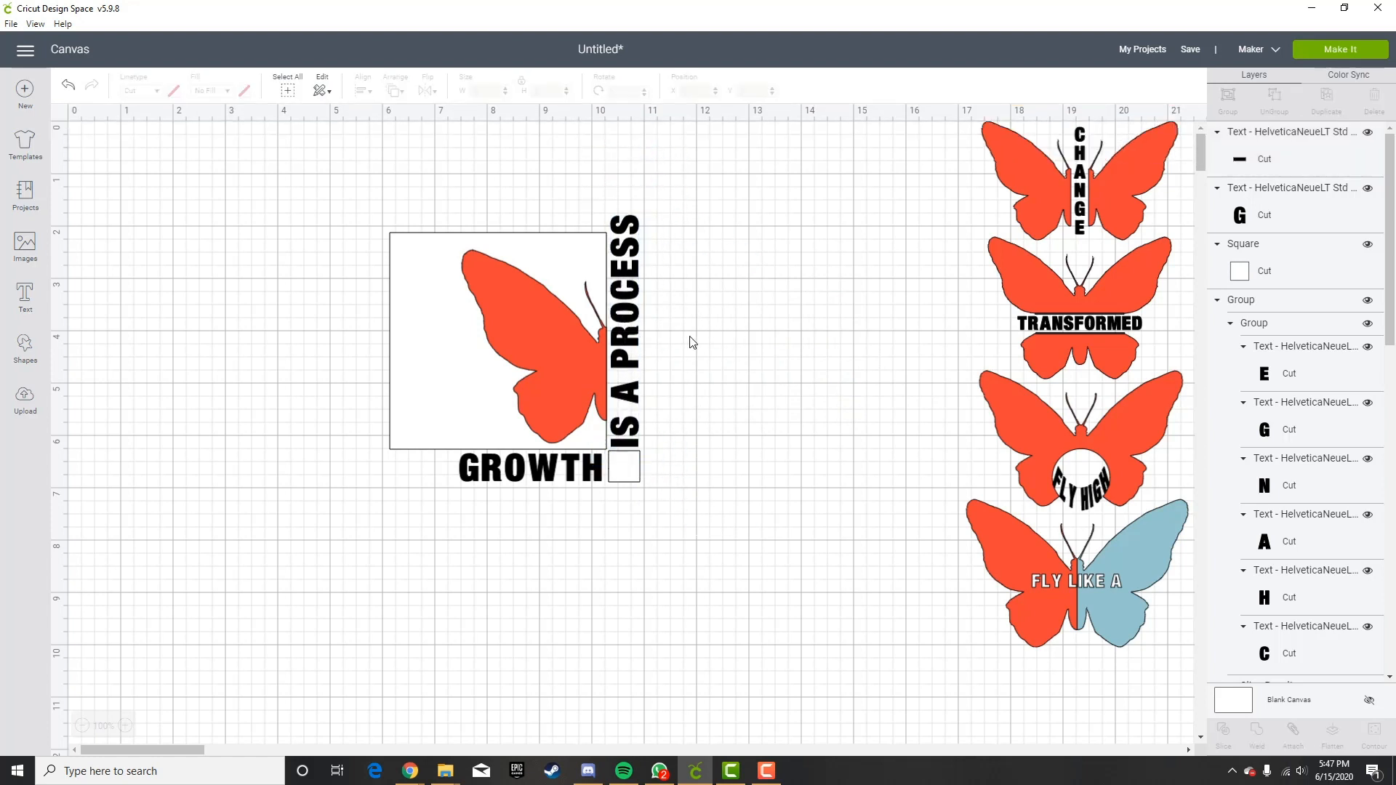
Set the vertical IS A PROCESS text's letter space to 0.5 so it fits the large square's height.
left_click(626, 279)
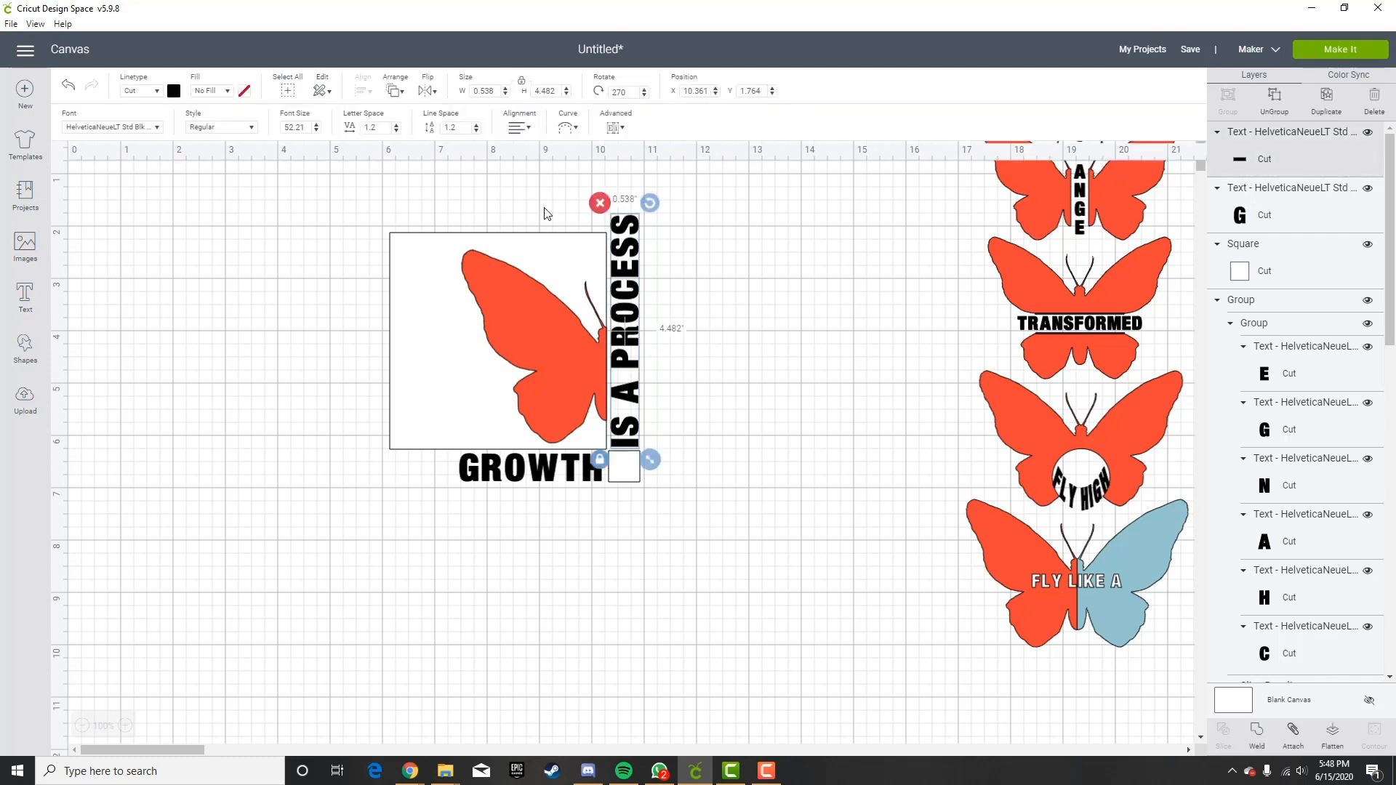
left_click(397, 131)
left_click(398, 131)
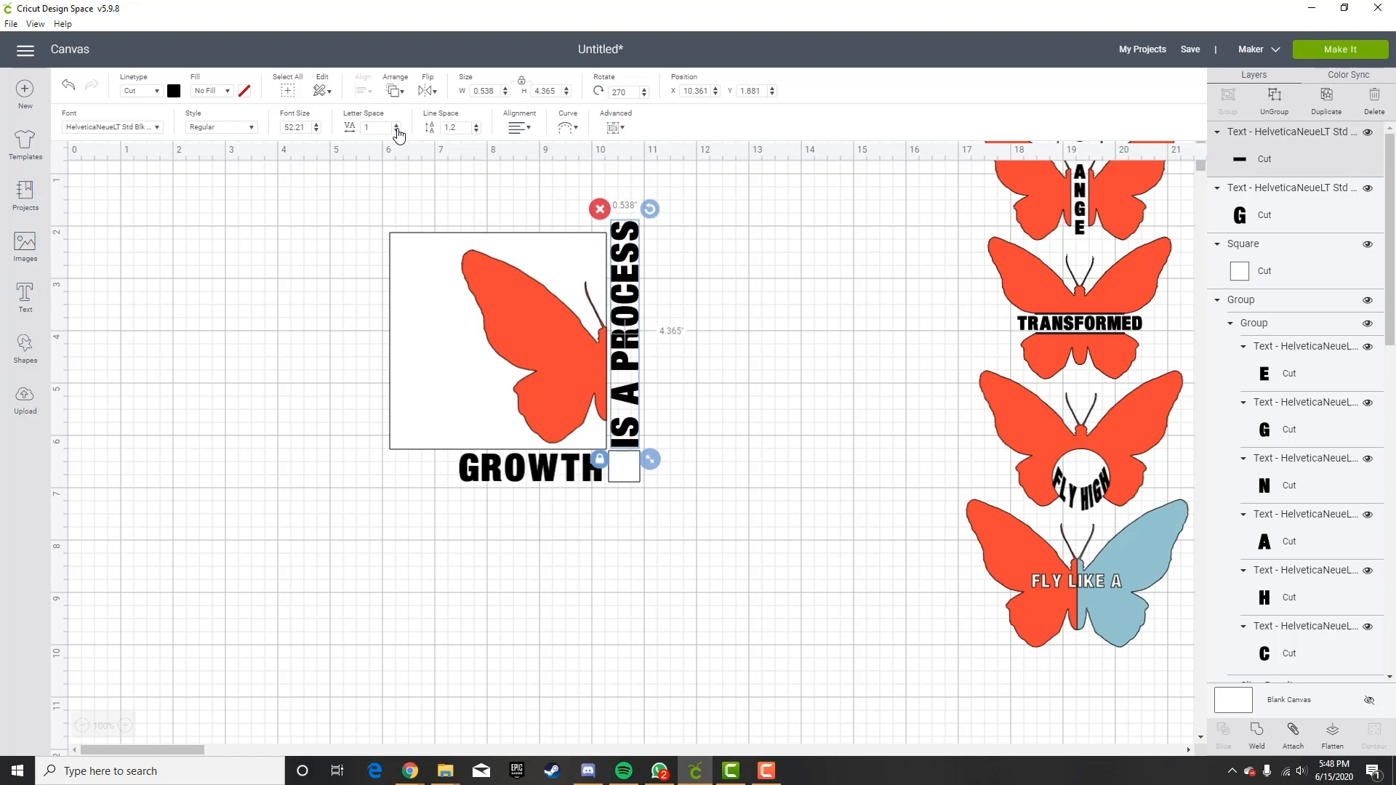
left_click(398, 131)
left_click(398, 131)
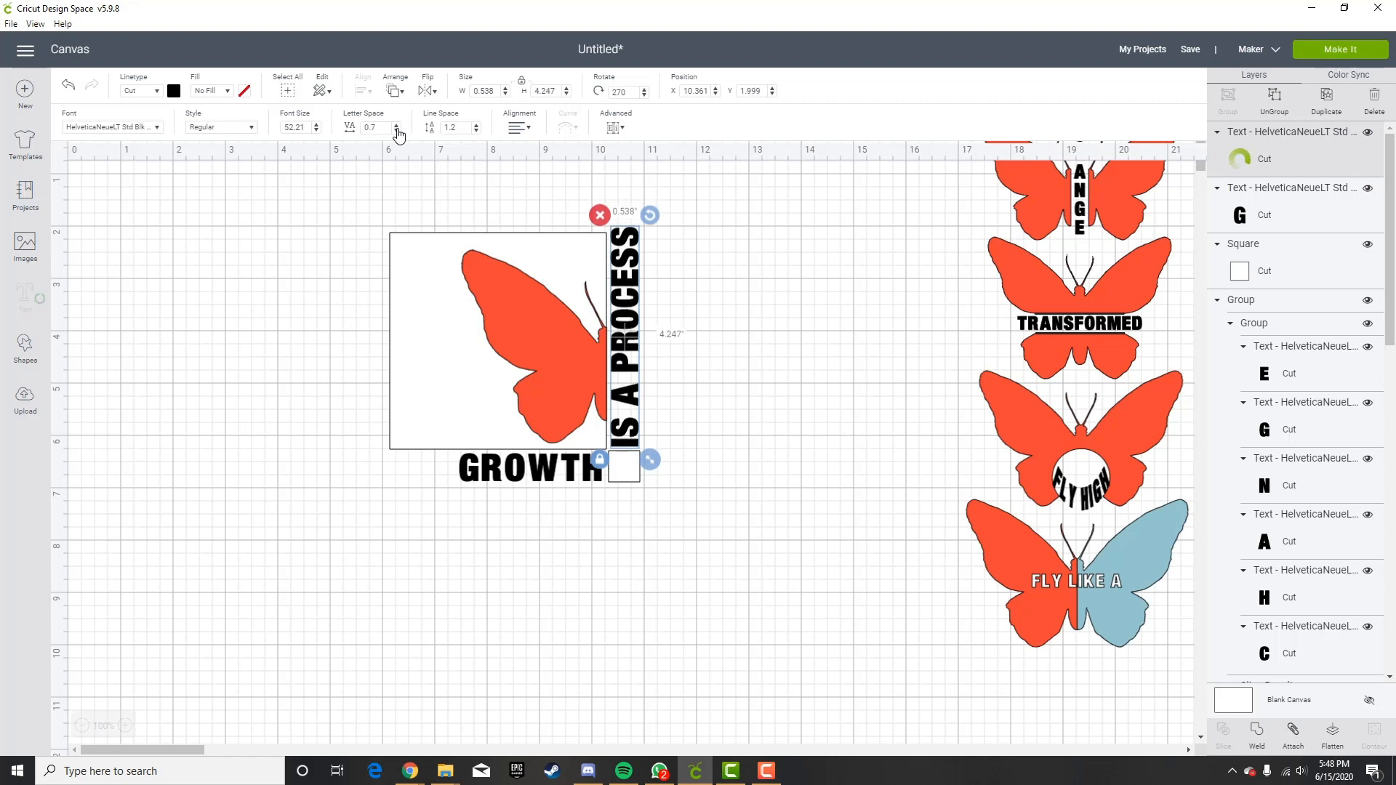
left_click(397, 131)
left_click(398, 130)
left_click(397, 131)
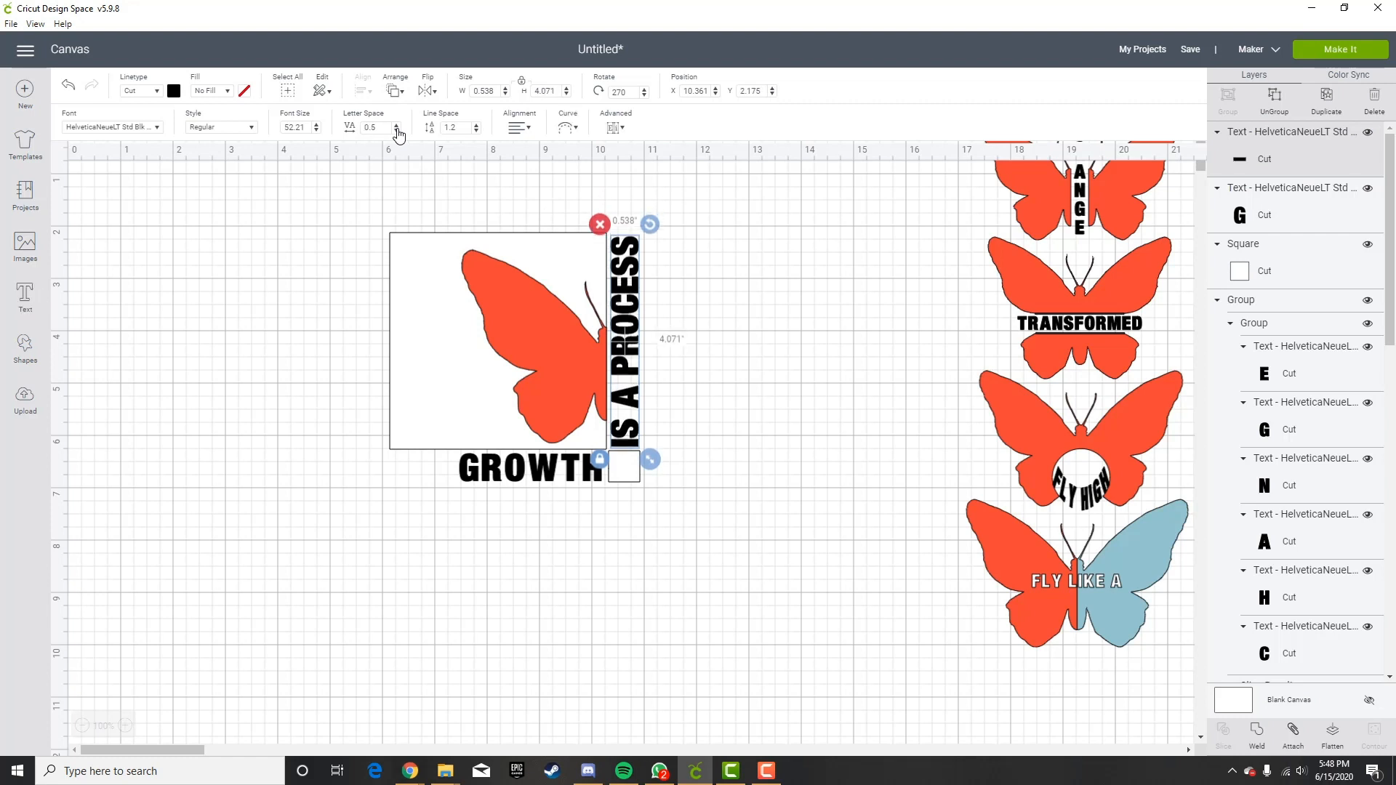
left_click(824, 435)
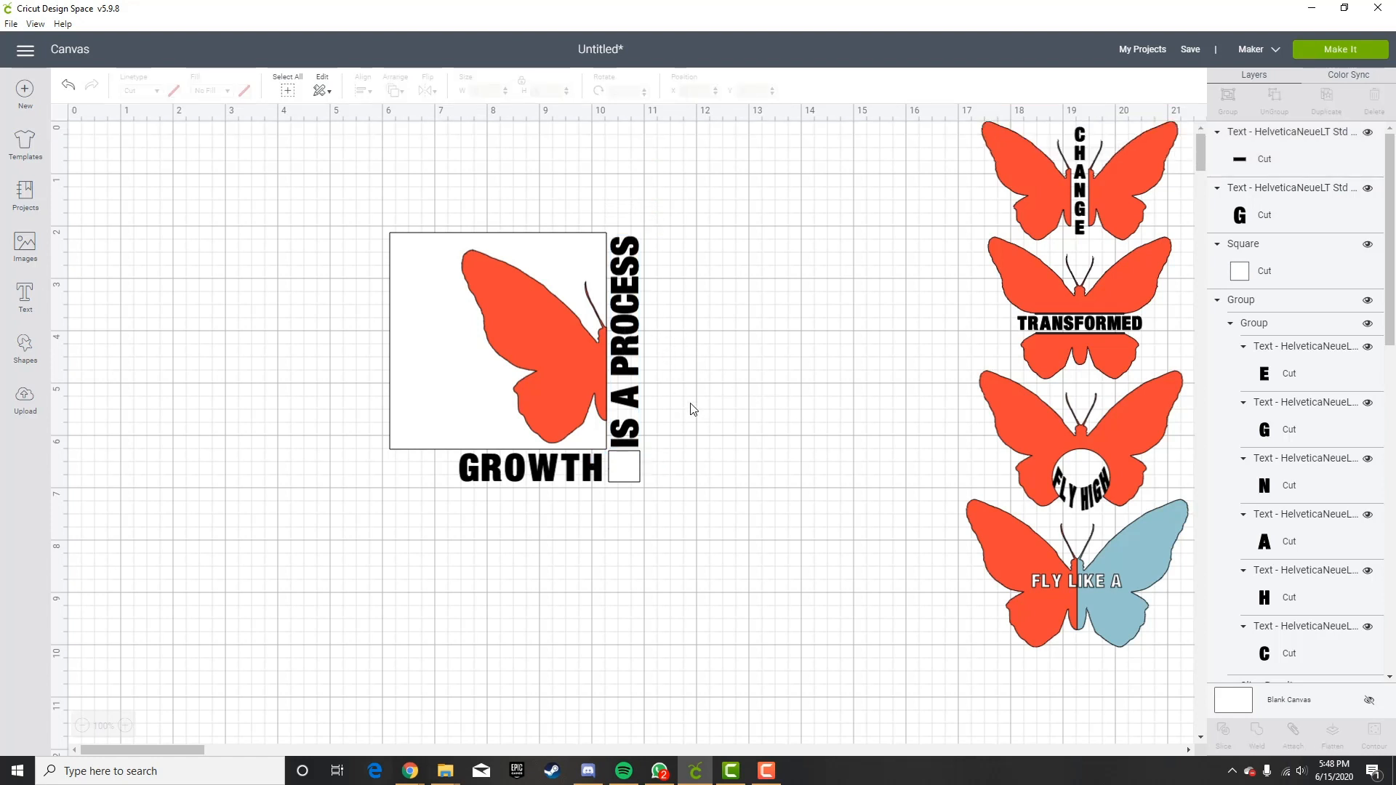
Nudge the vertical IS A PROCESS text up slightly to Y 2.161 so it aligns with the large square's height.
left_click(623, 253)
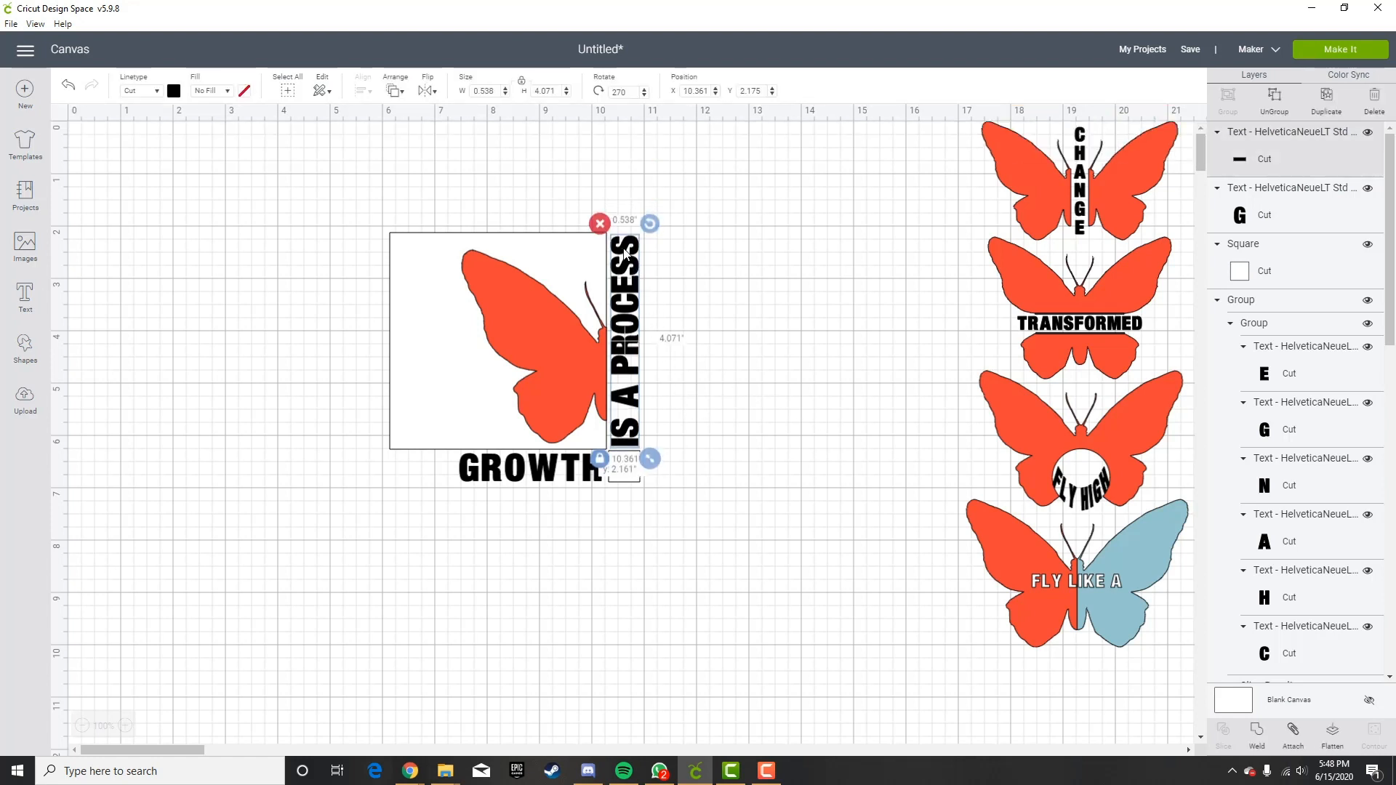
left_click(771, 344)
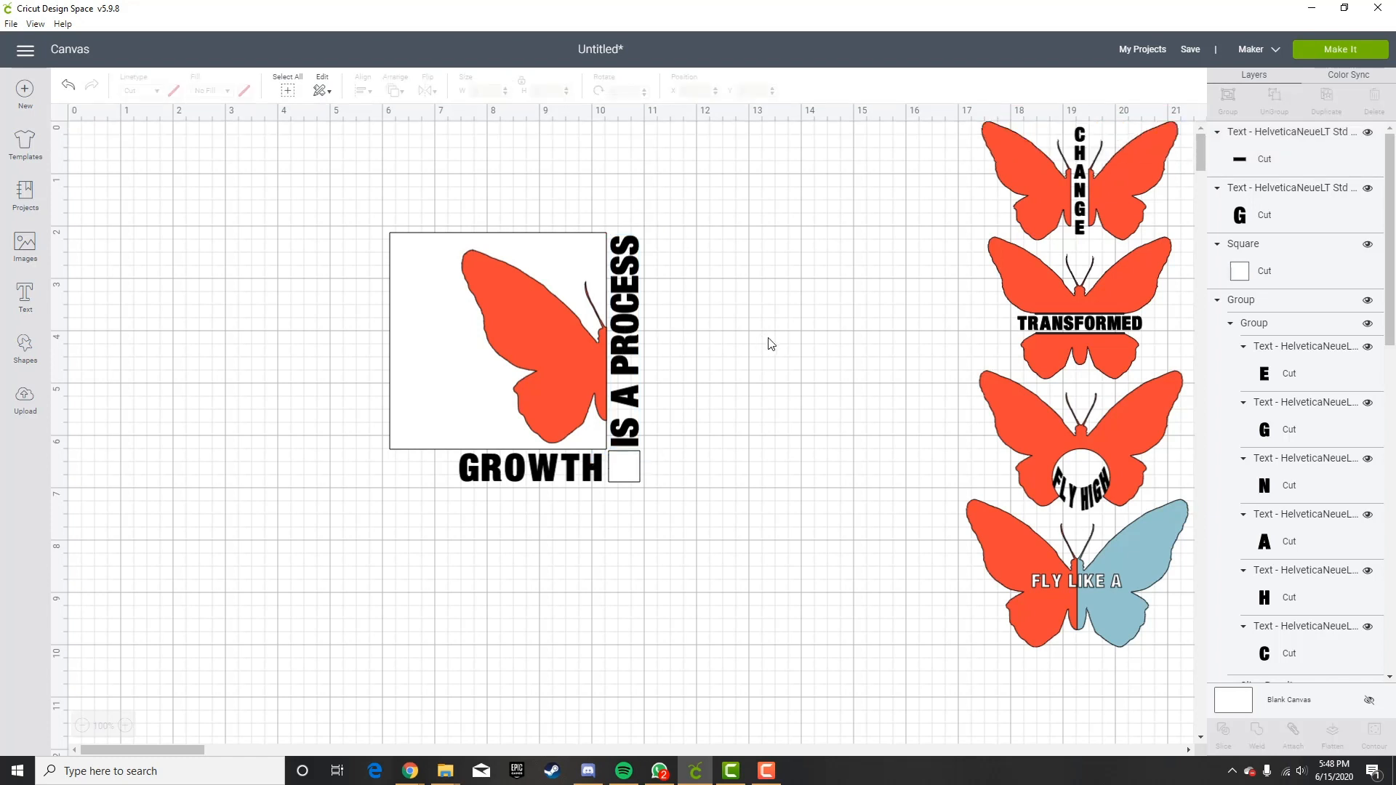
left_click(616, 261)
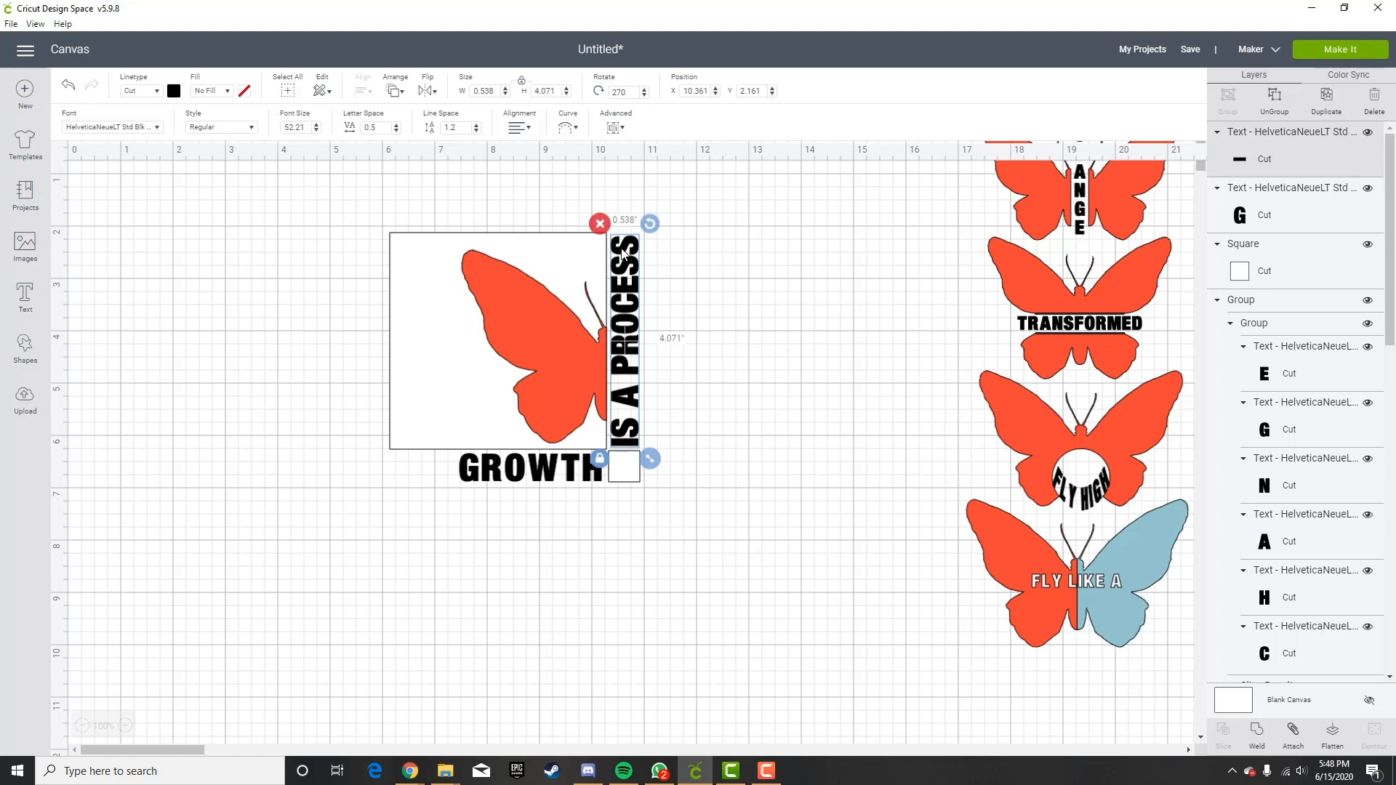
left_click_drag(621, 255, 623, 254)
left_click(748, 304)
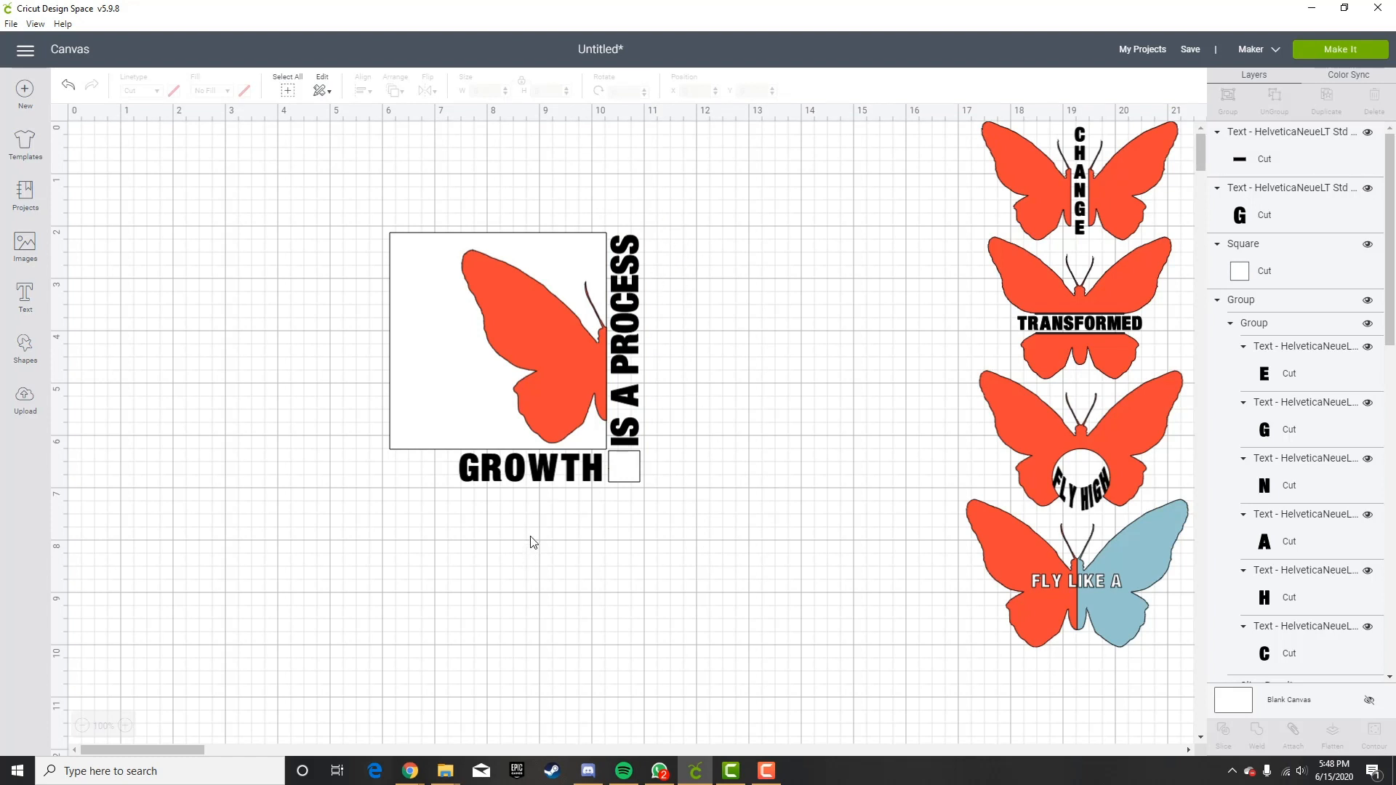
Move the FLY LIKE A butterfly to the empty area beside the GROWTH design and ungroup its two halves.
left_click(549, 482)
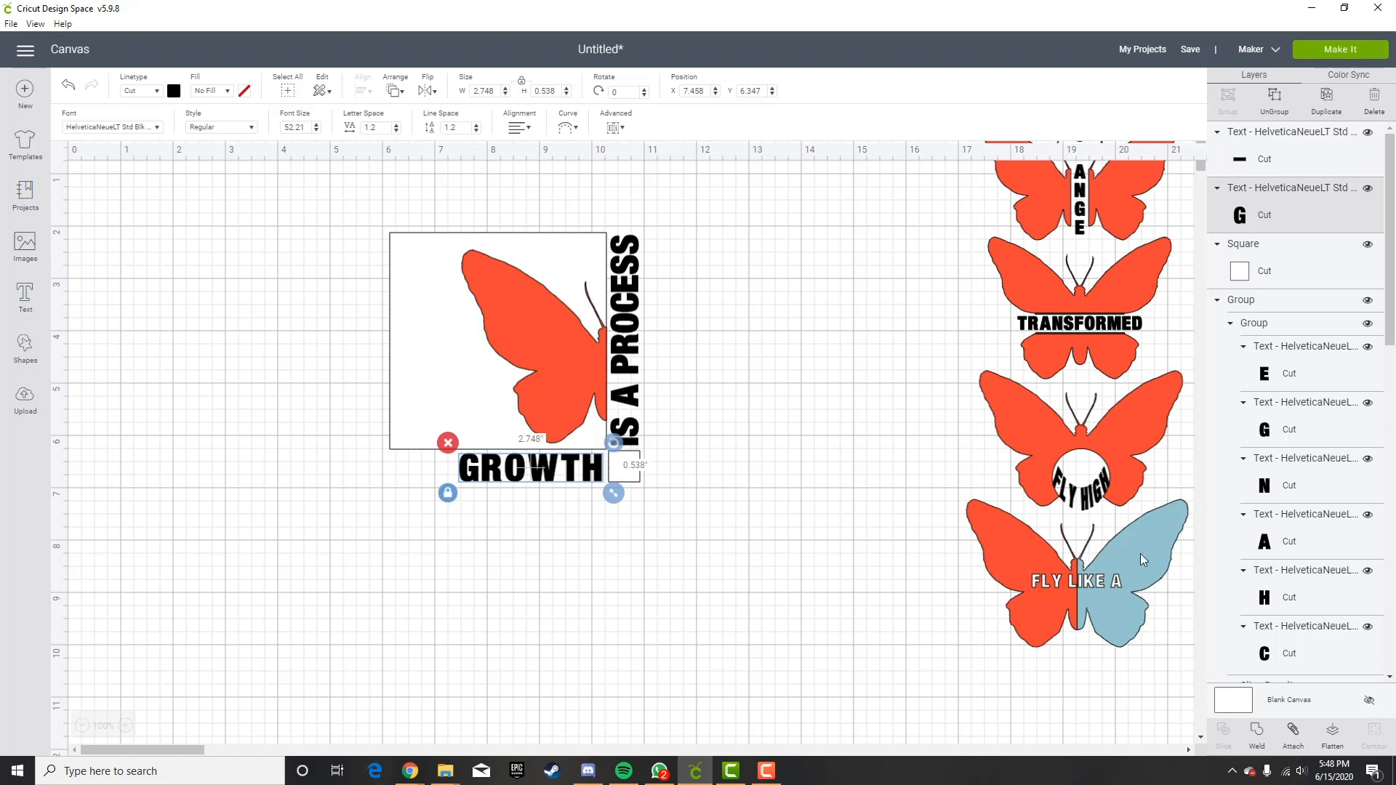
left_click_drag(1152, 556, 865, 540)
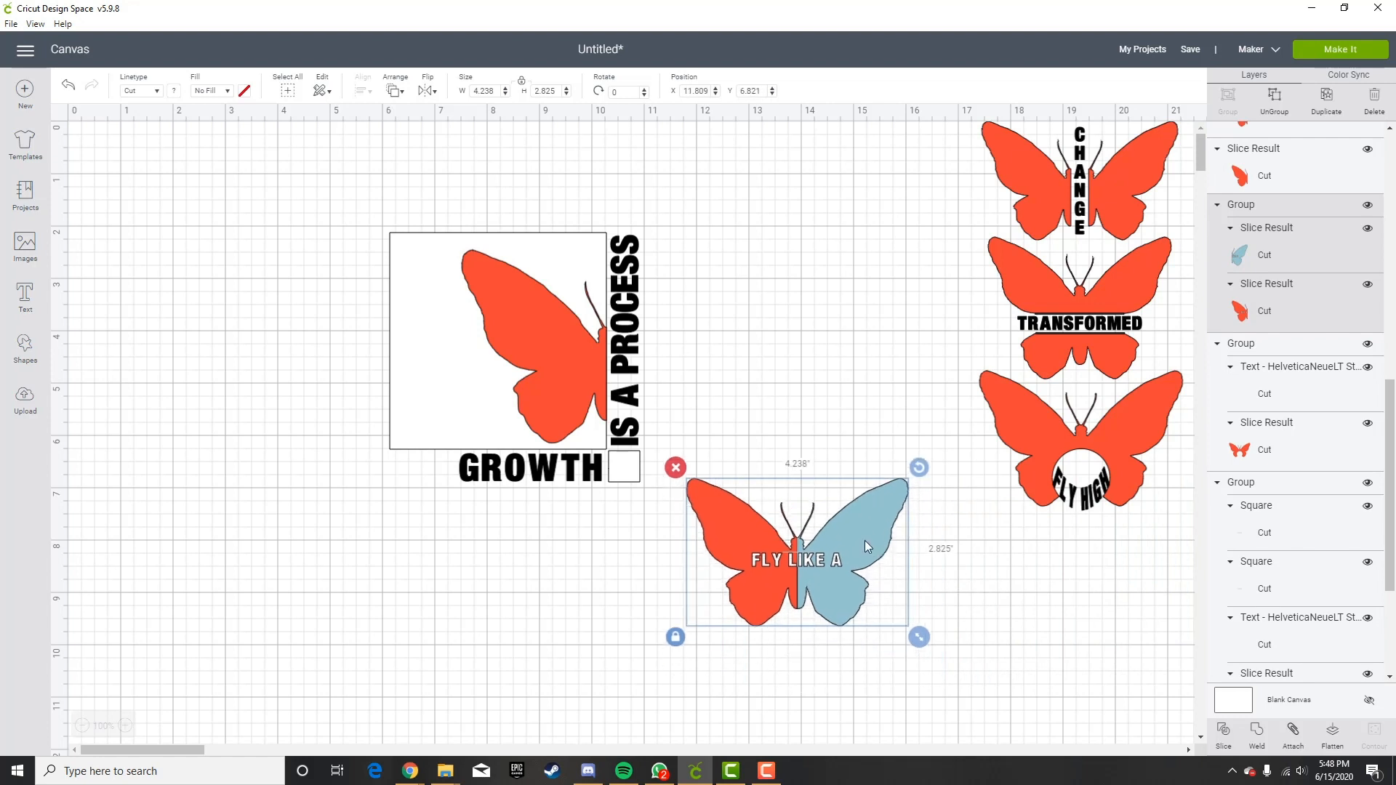
left_click(1275, 102)
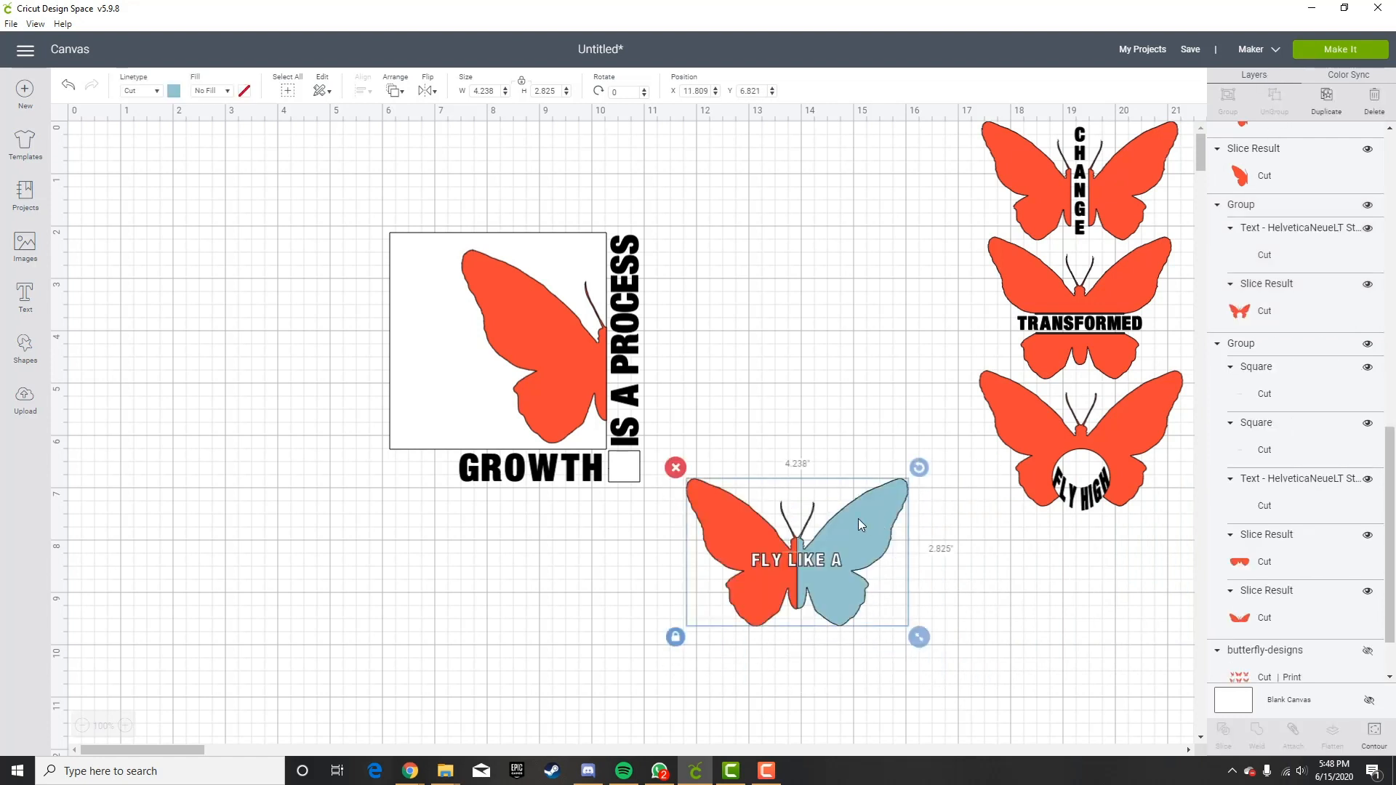
Copy the hex color code 95c6ce from the blue half of the FLY LIKE A butterfly.
left_click(858, 524)
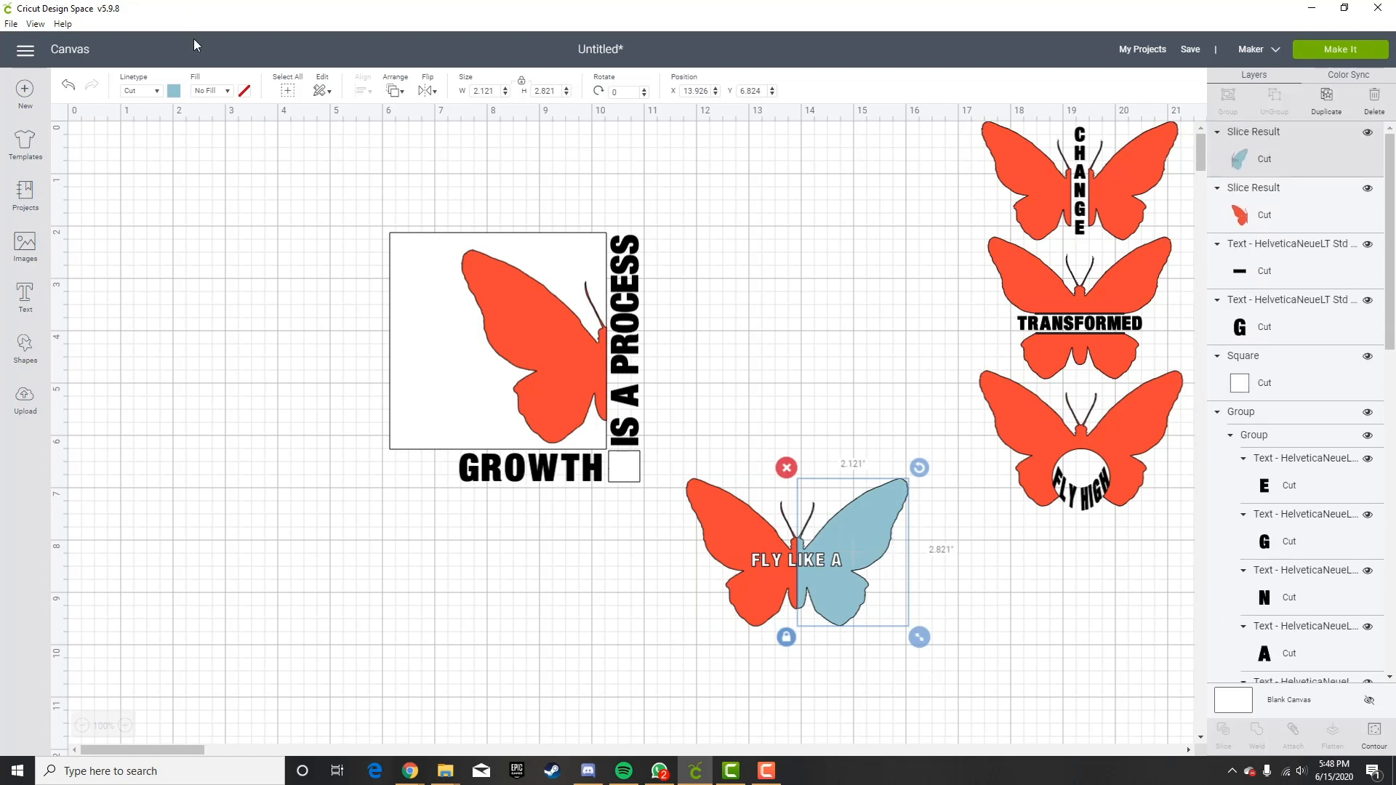
left_click(174, 95)
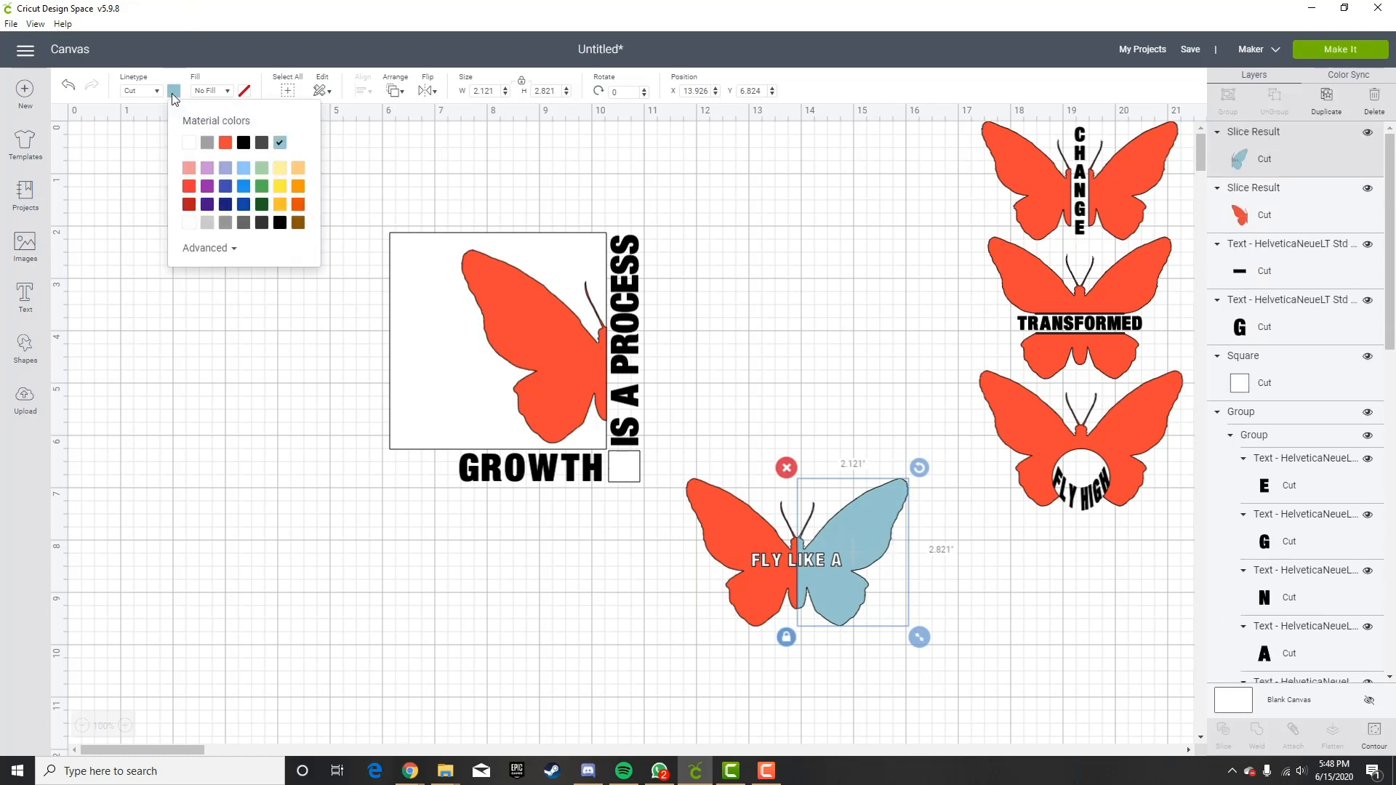
left_click(218, 256)
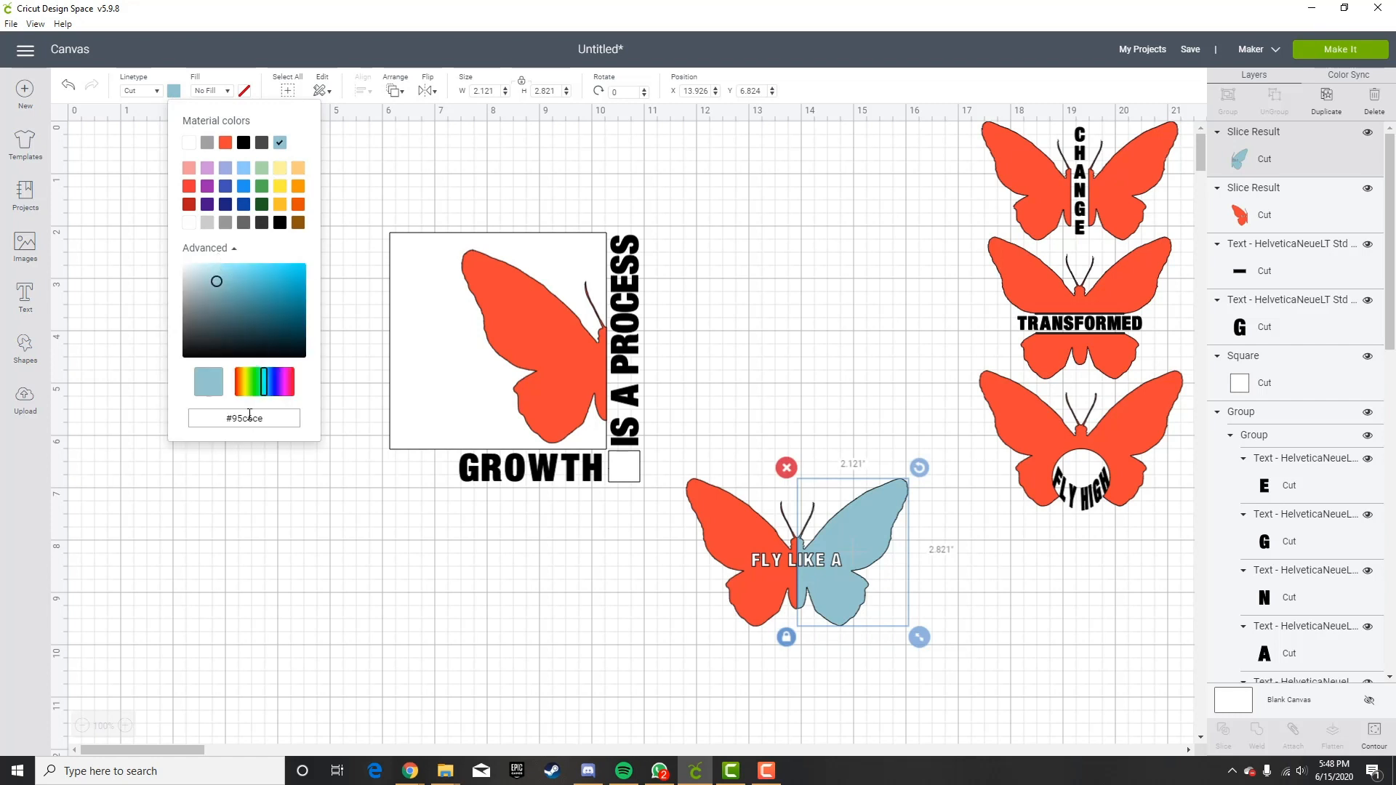
left_click(253, 419)
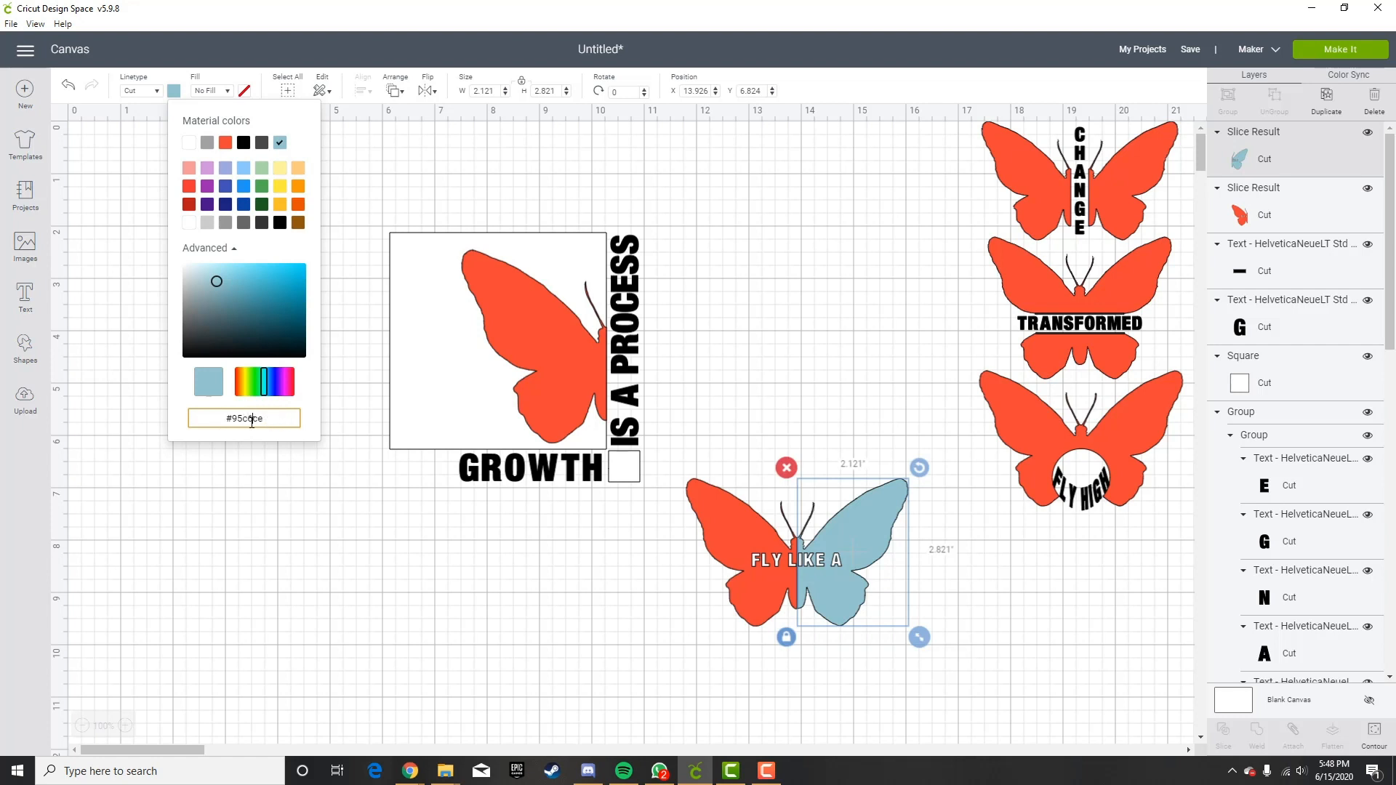
double_click(257, 419)
key("ctrl+c")
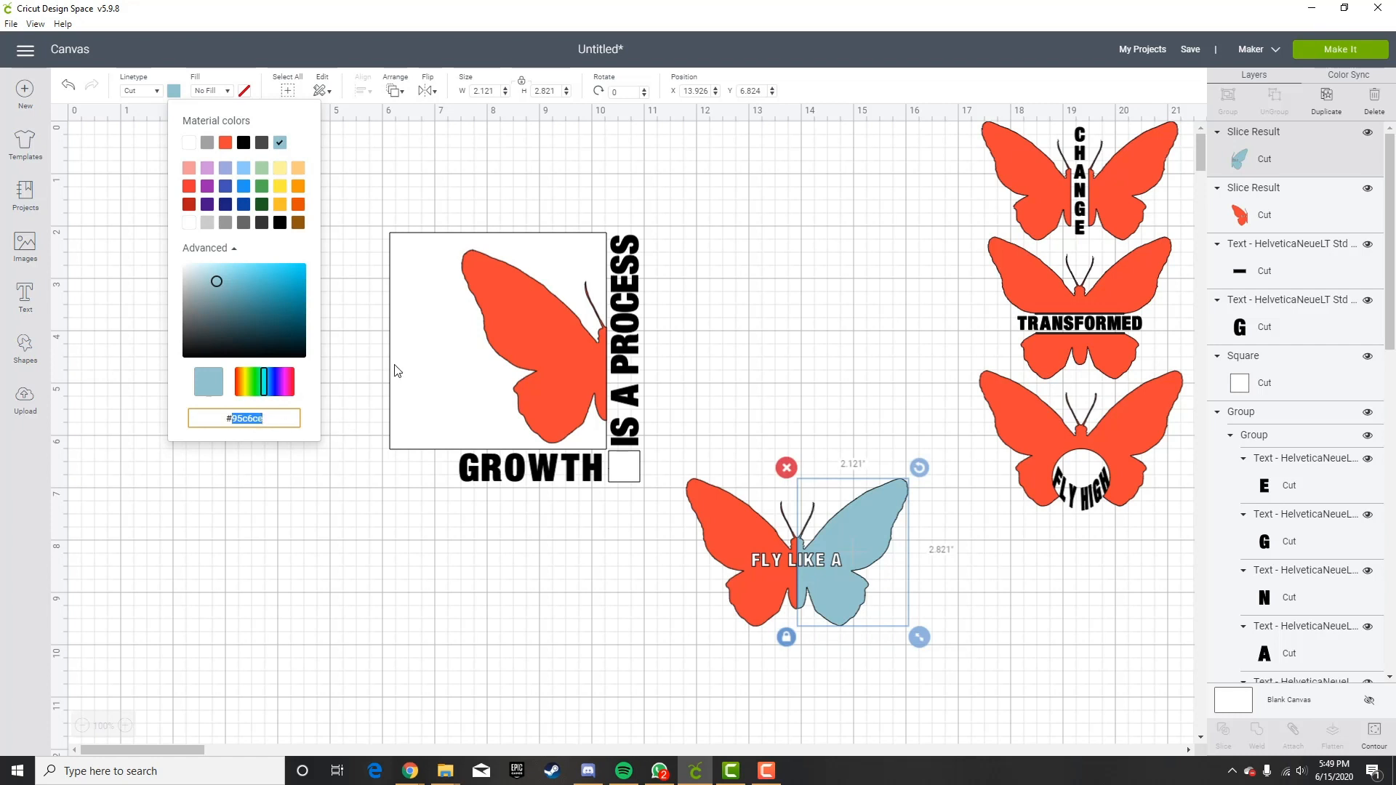
left_click(589, 170)
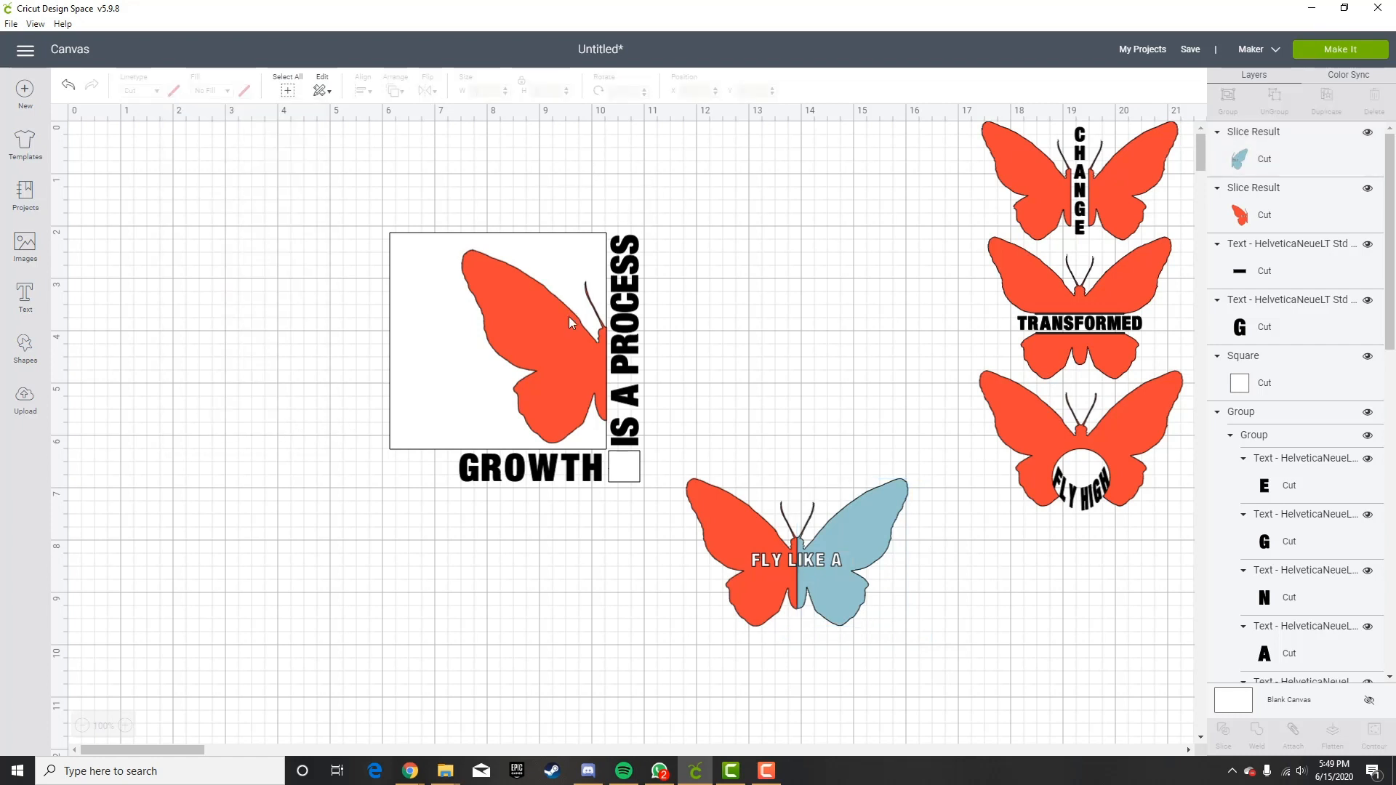
Recolor the GROWTH text with the copied blue, #95c6ce.
left_click(581, 483)
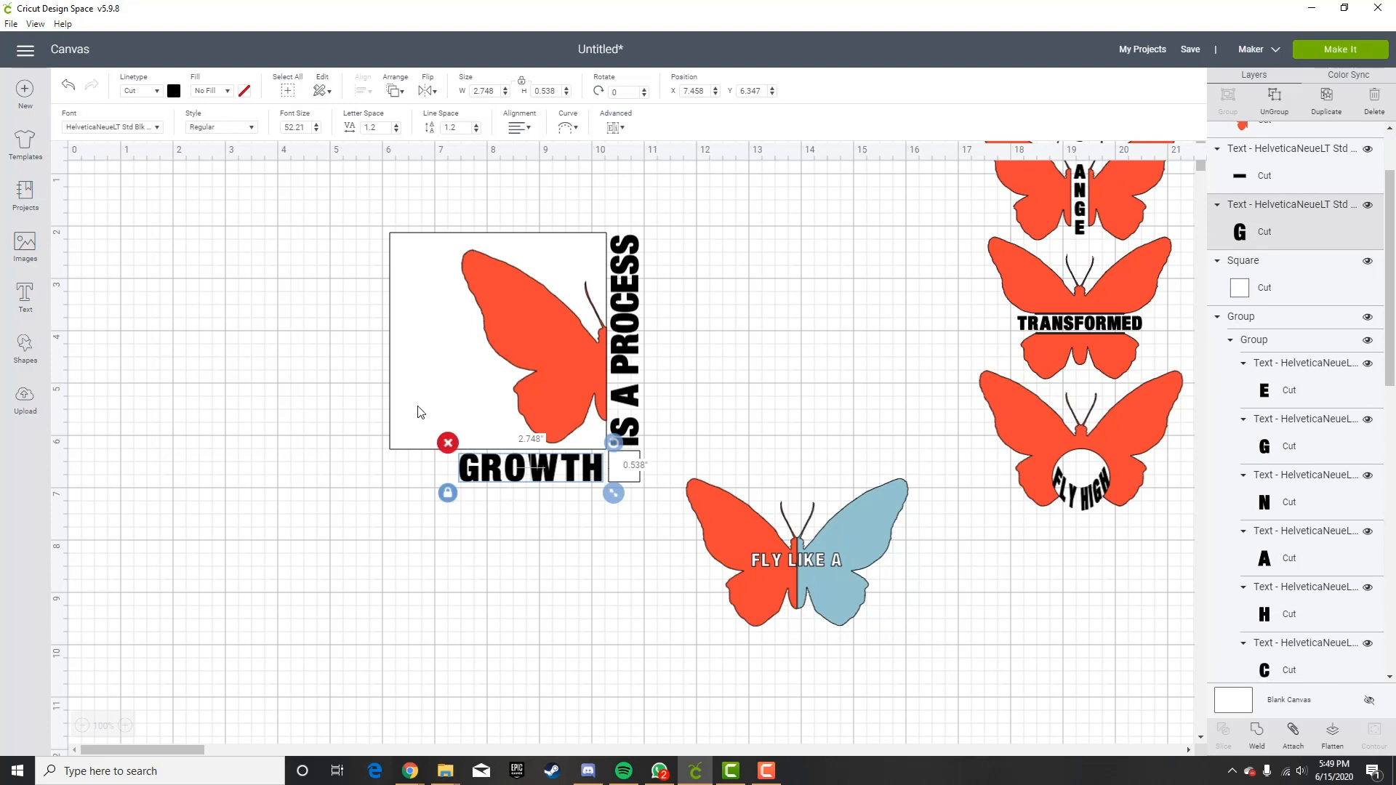
left_click(174, 92)
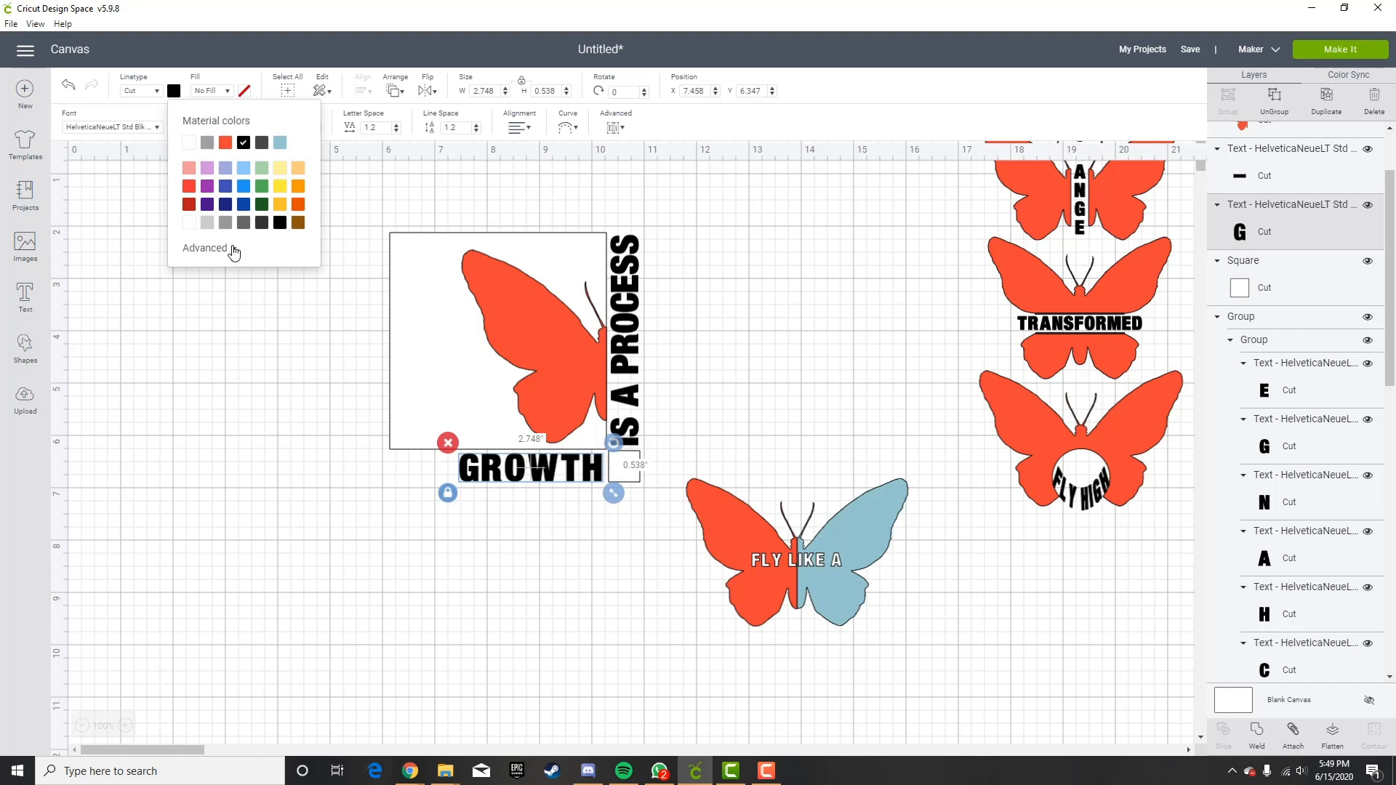
left_click(231, 251)
double_click(261, 420)
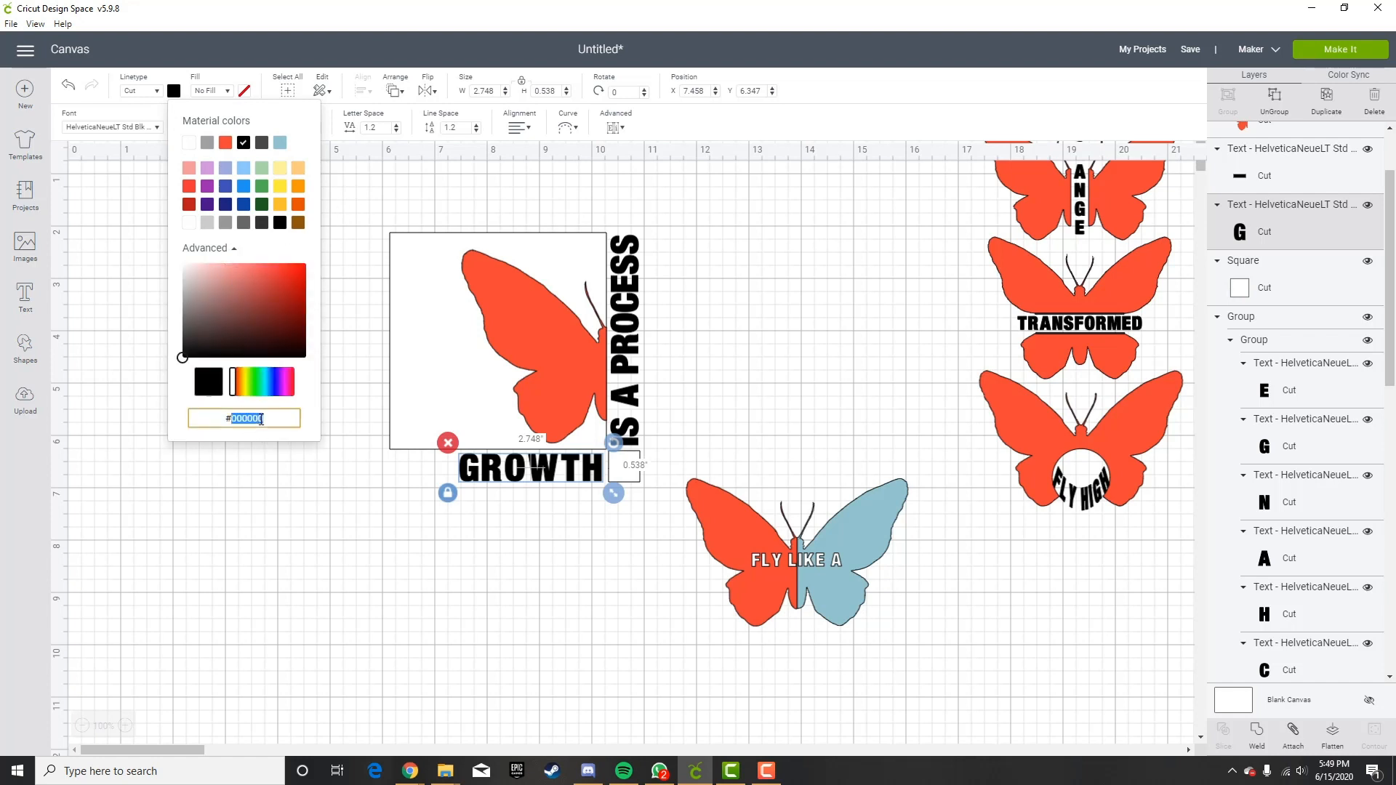
key("ctrl+v")
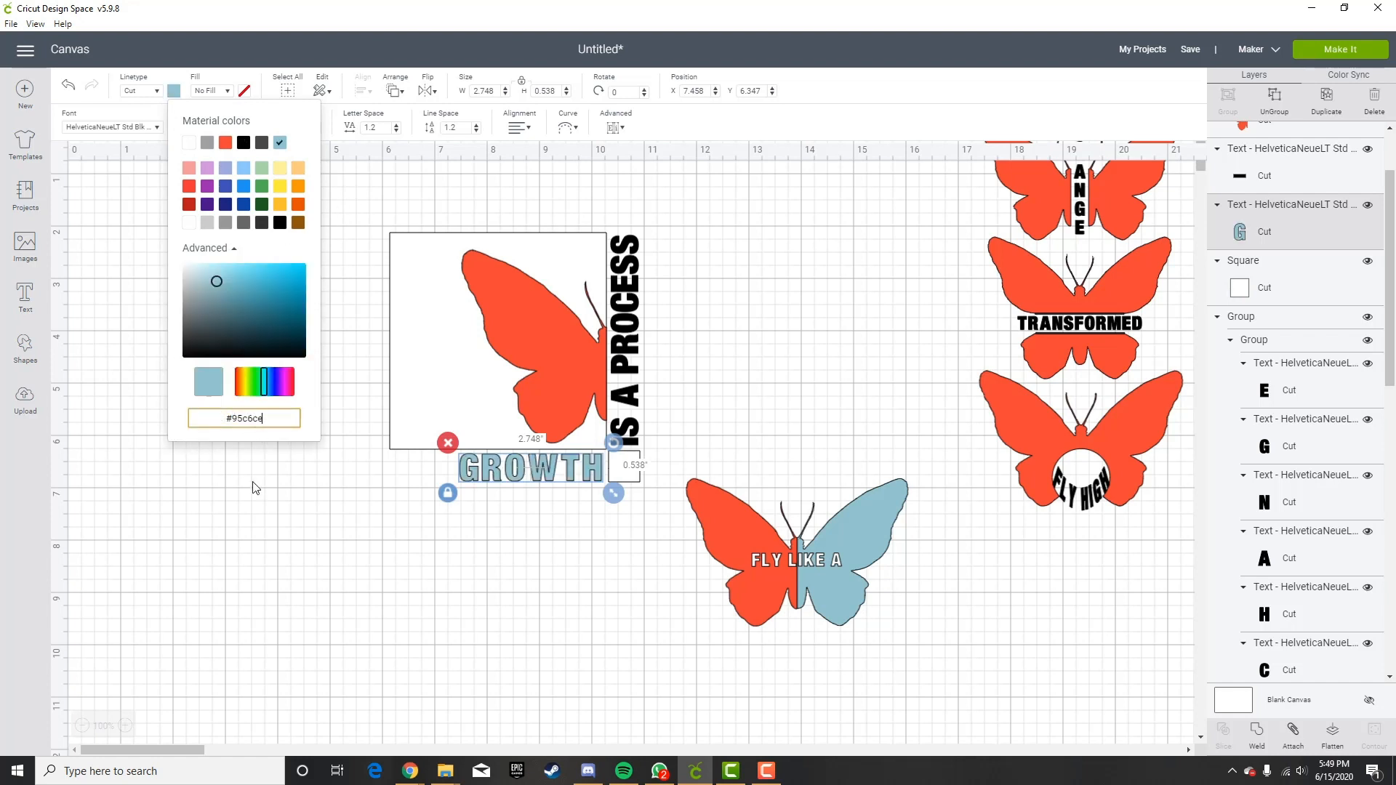
left_click(469, 565)
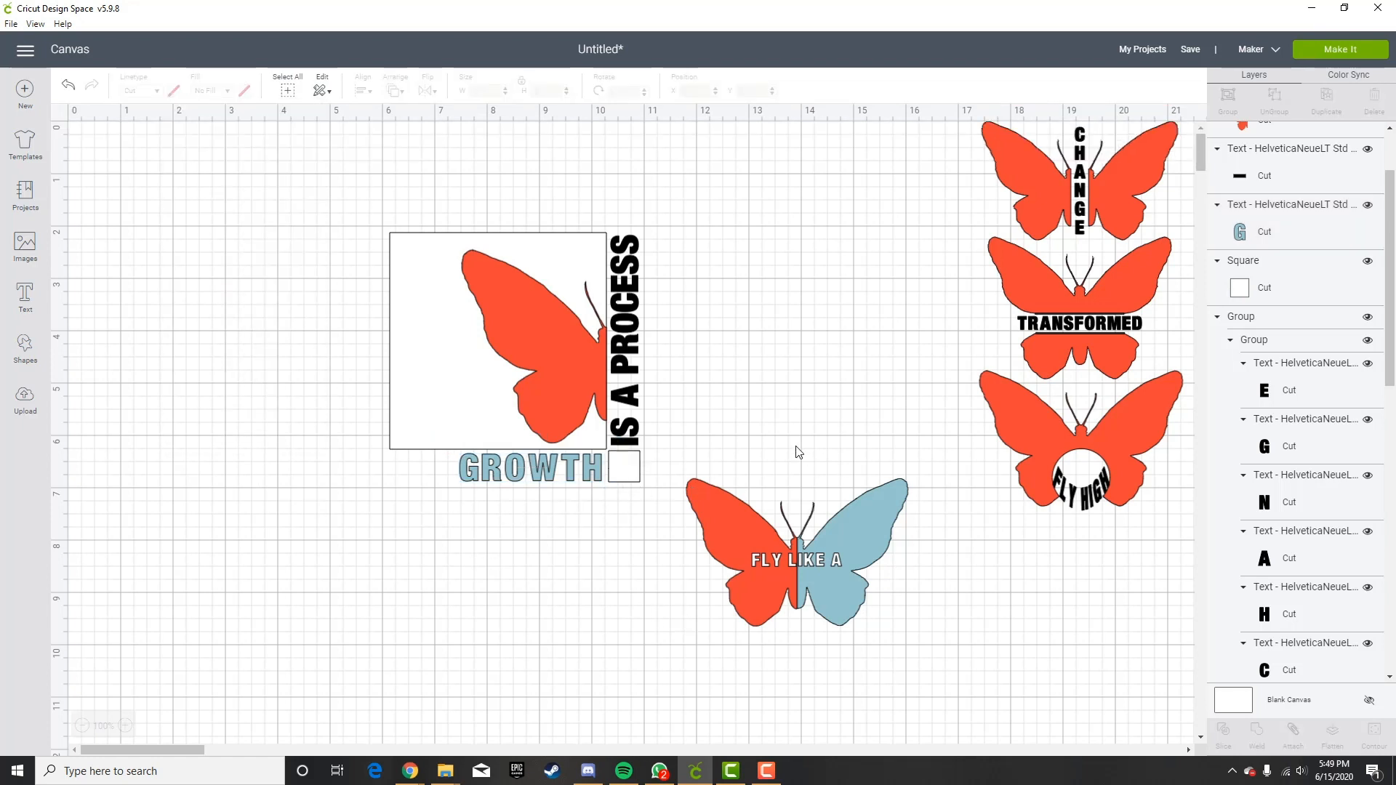
Regroup the two halves of the FLY LIKE A butterfly and move it back below the FLY HIGH butterfly.
left_click_drag(951, 551, 618, 616)
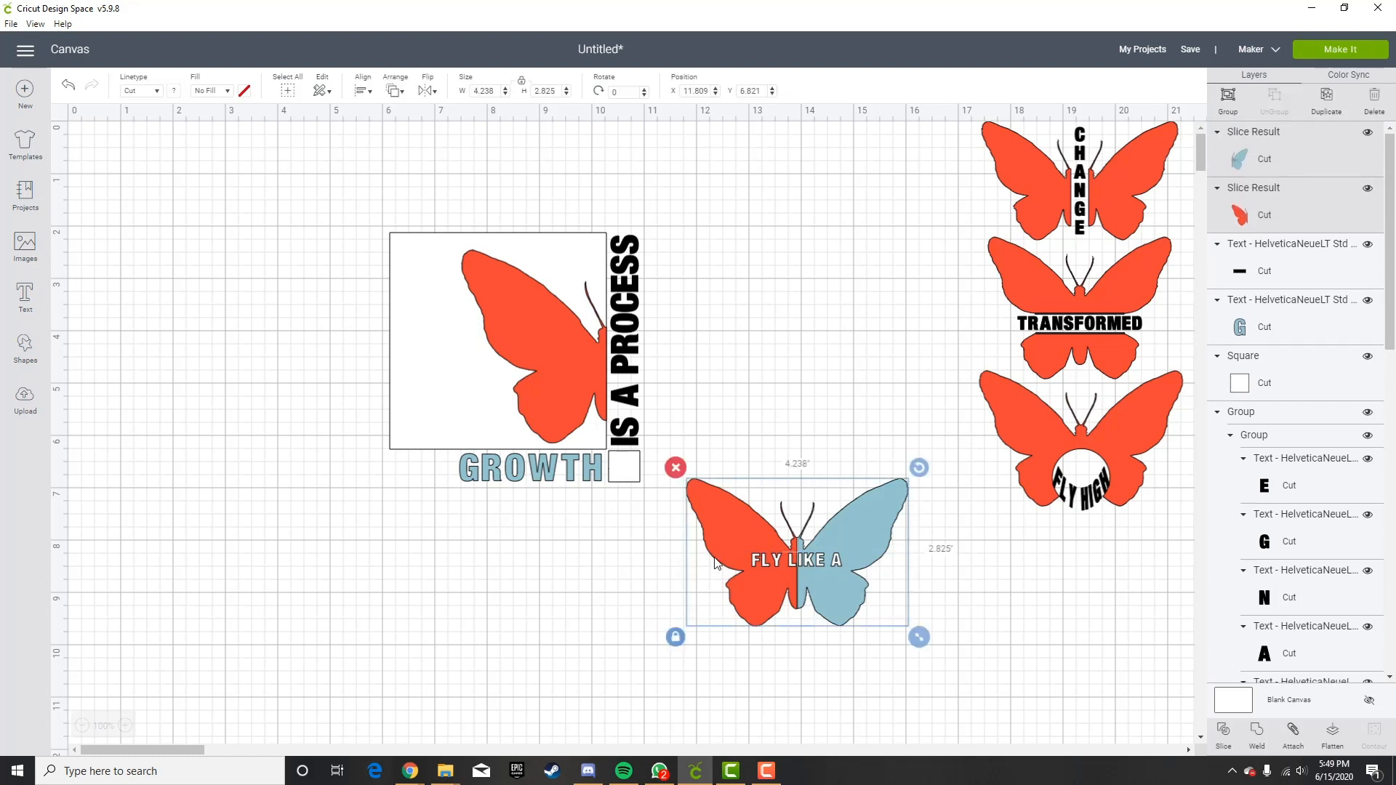
left_click(1230, 102)
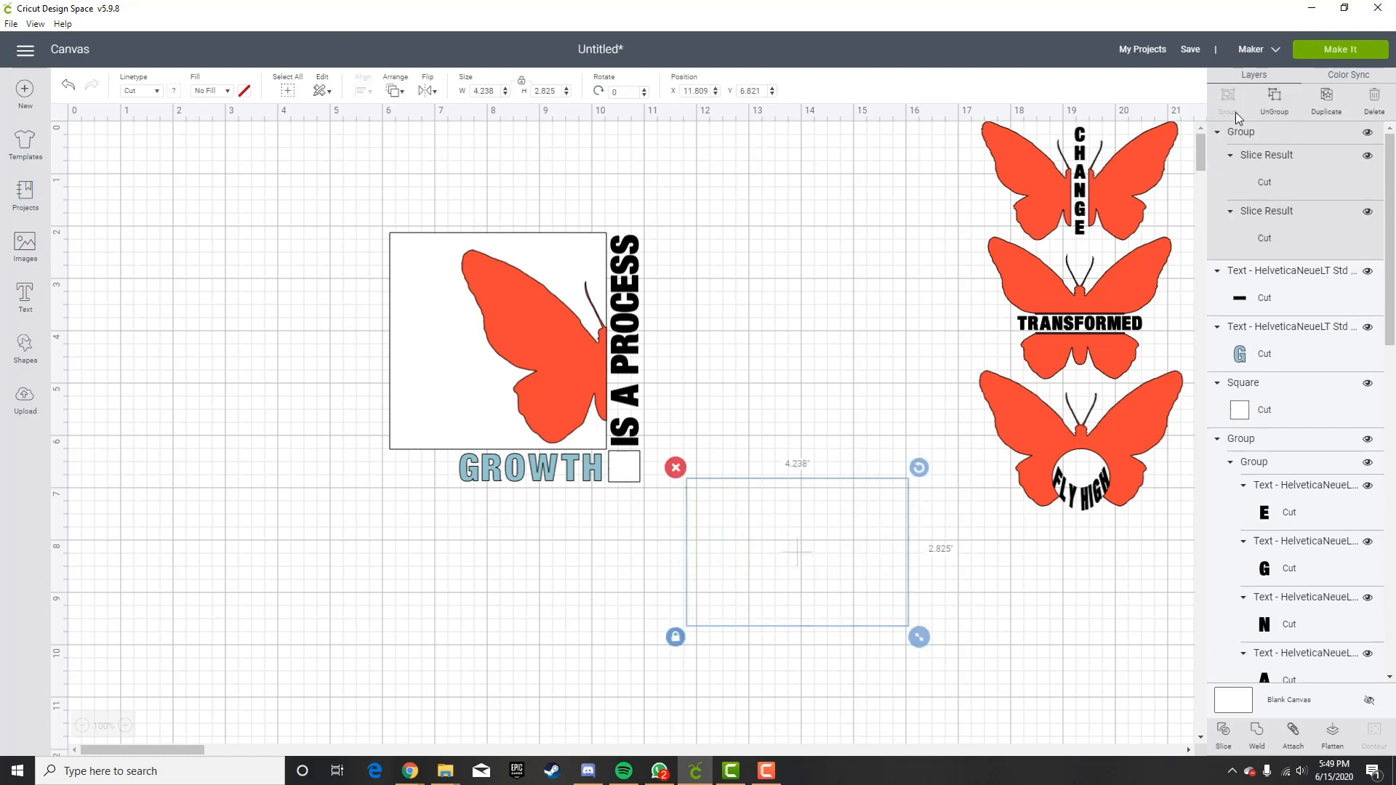
left_click_drag(905, 582, 1185, 602)
left_click(740, 461)
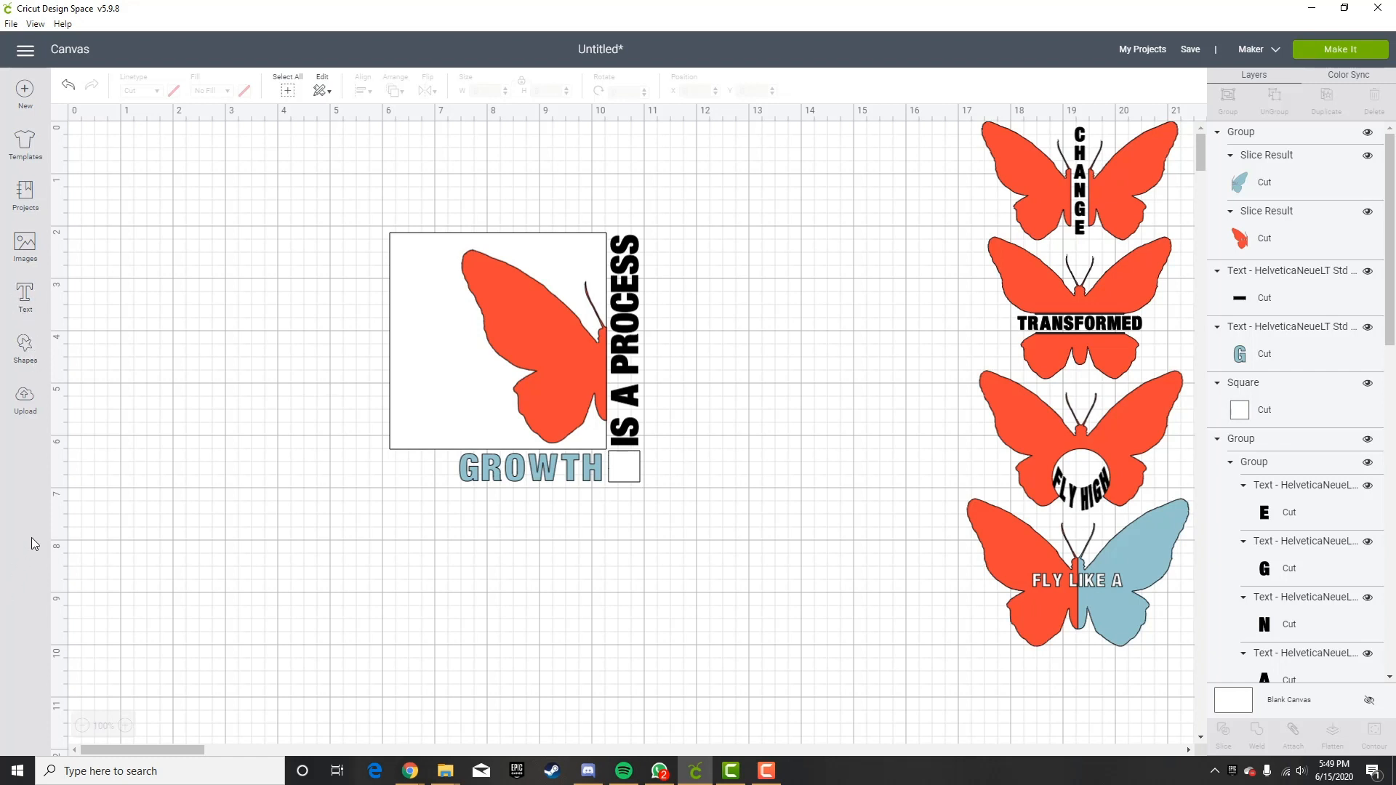
Insert the previously uploaded plain red butterfly image onto the canvas.
left_click(29, 398)
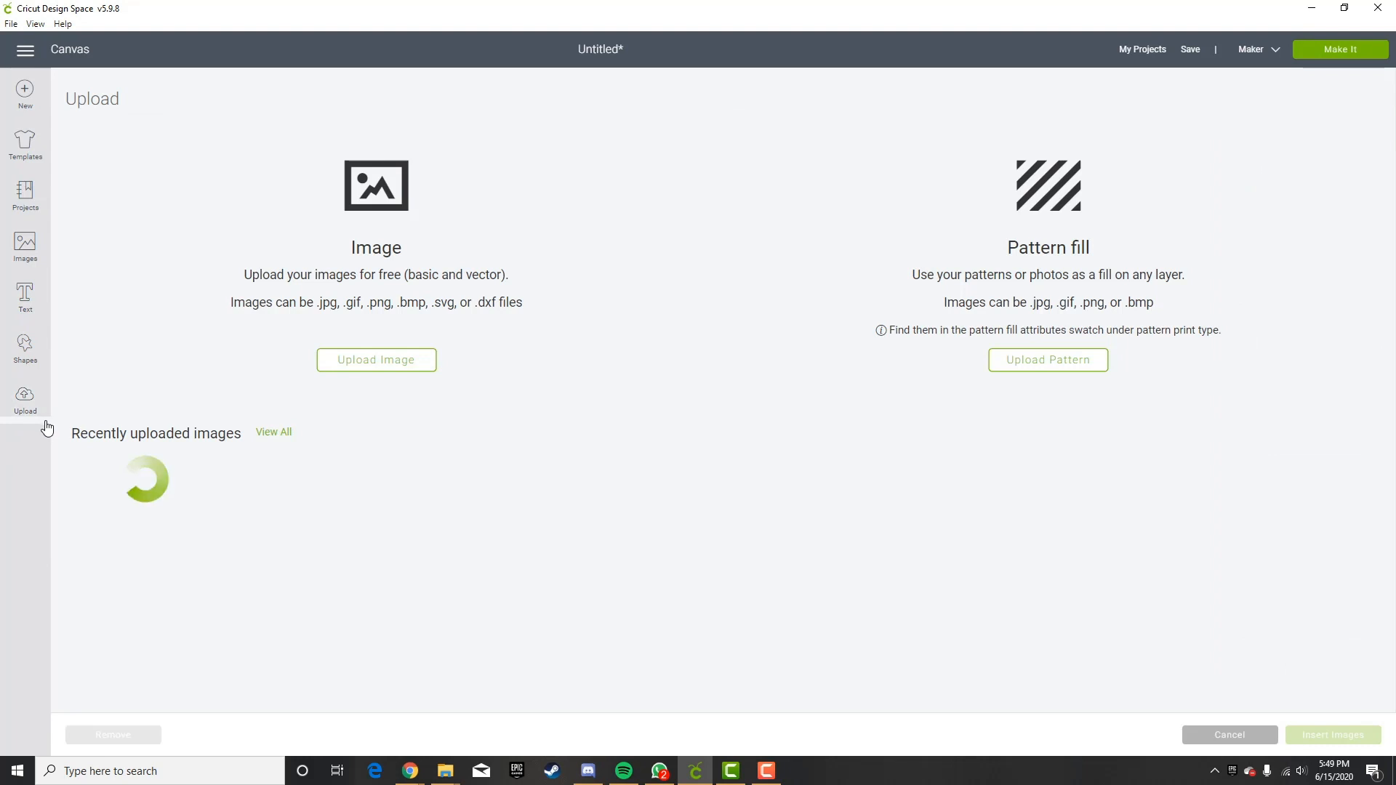
left_click(160, 502)
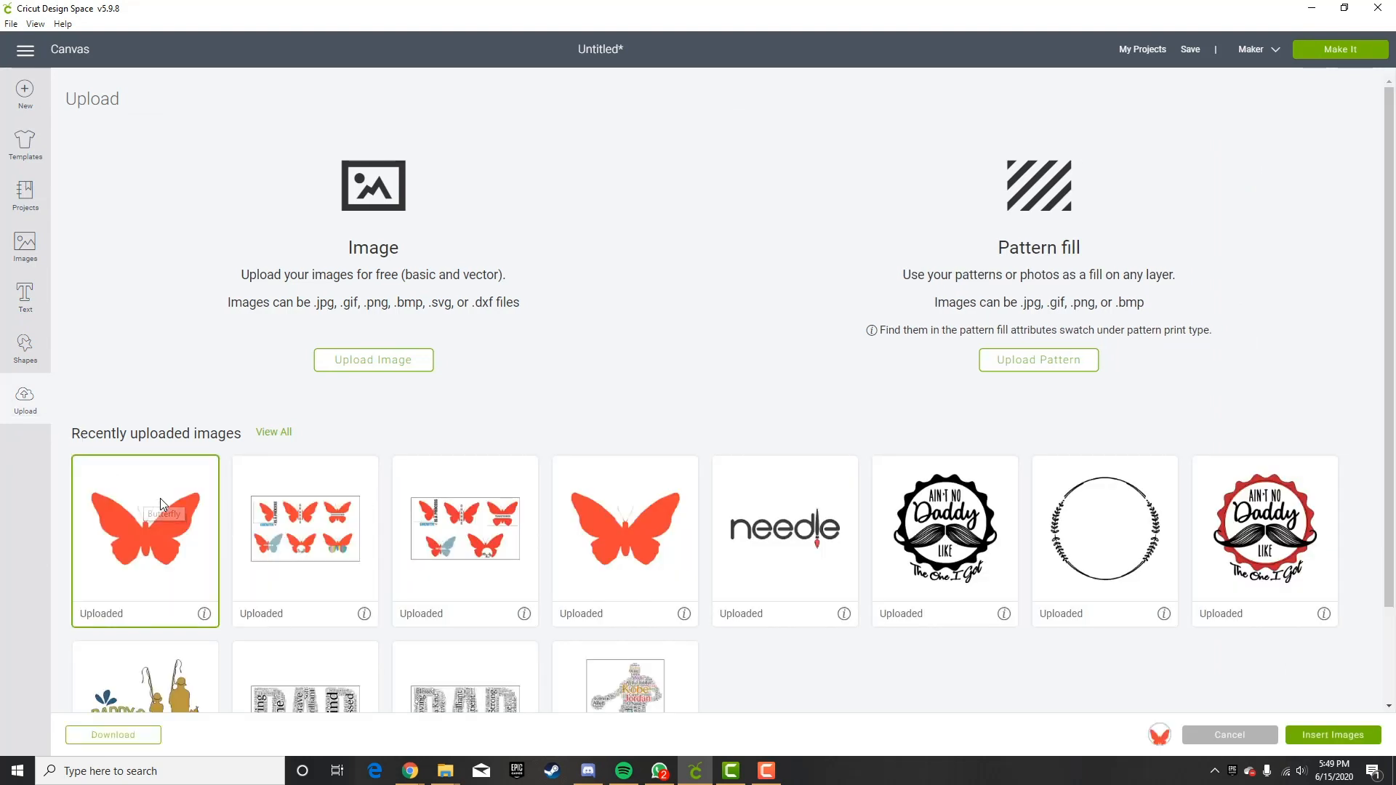
left_click(1355, 736)
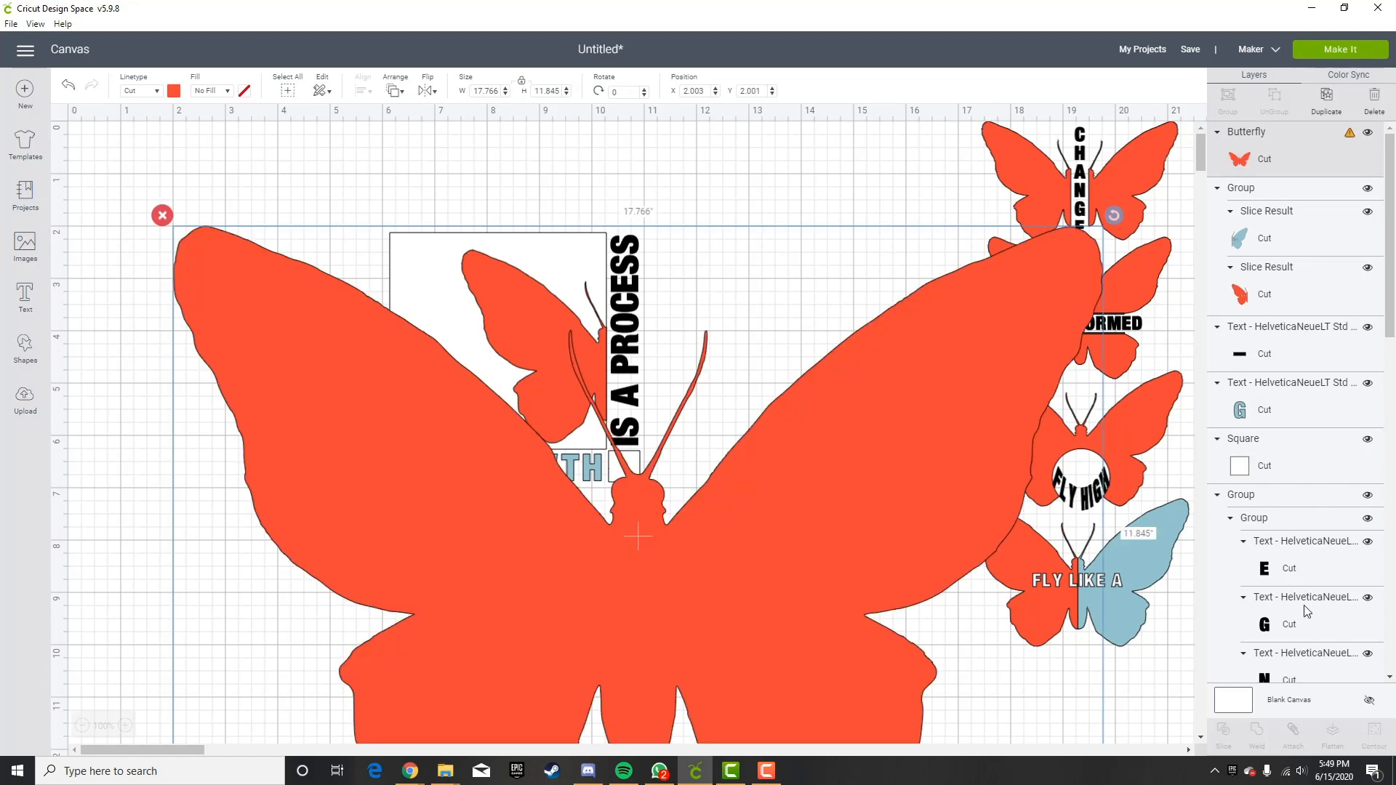
Scale the inserted butterfly down to about 0.49 in wide and place it inside the small square.
scroll(951, 617, "down", 3)
left_click_drag(1115, 639, 264, 128)
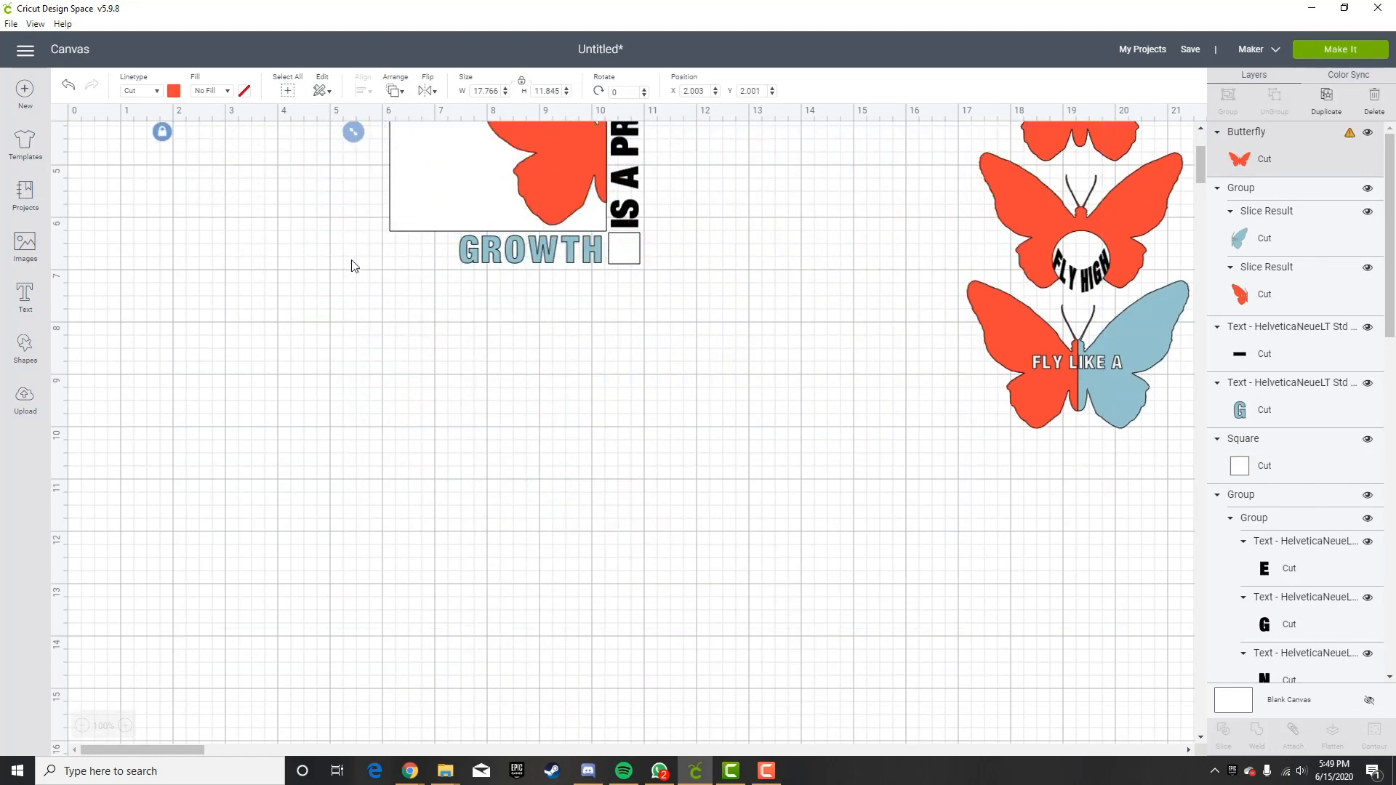
scroll(352, 265, "up", 3)
left_click_drag(282, 290, 775, 481)
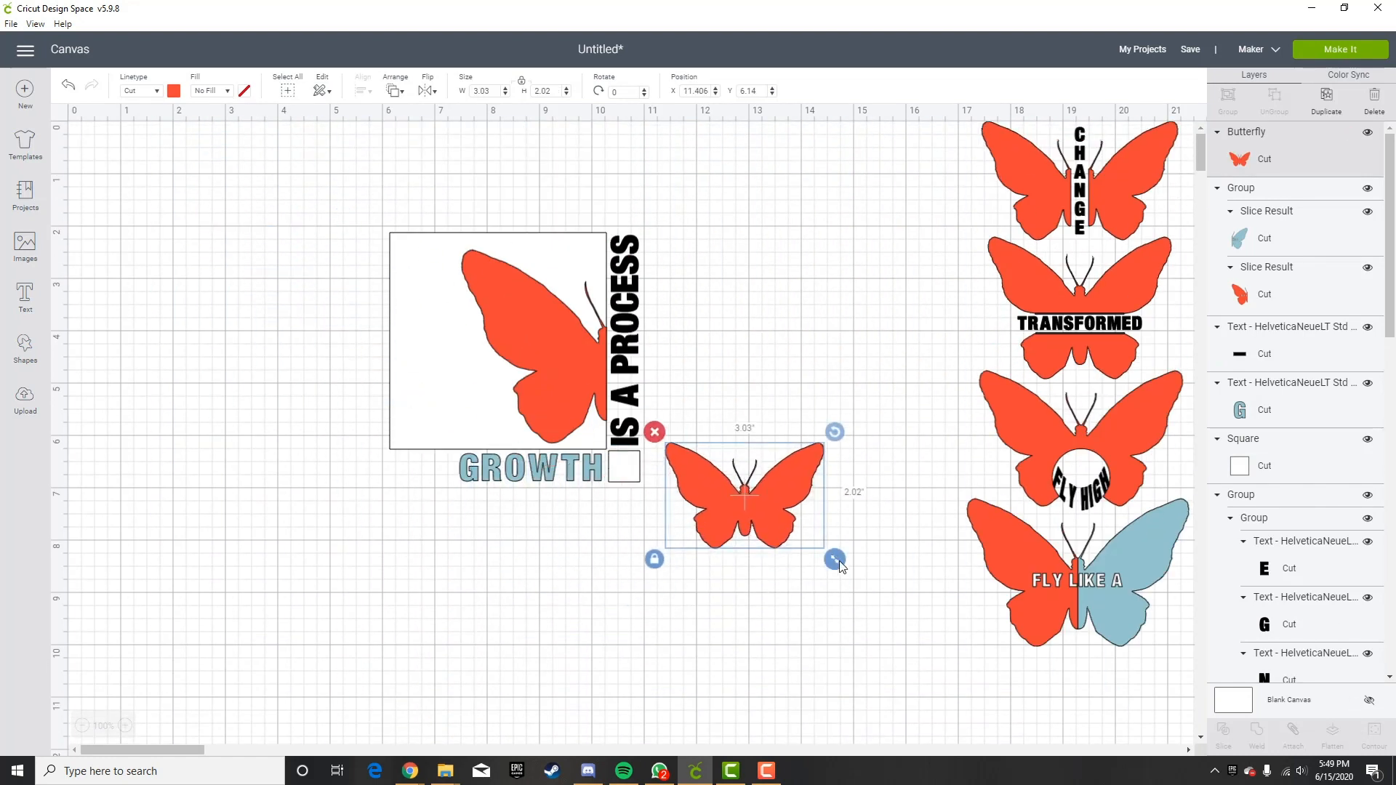
left_click_drag(836, 562, 625, 470)
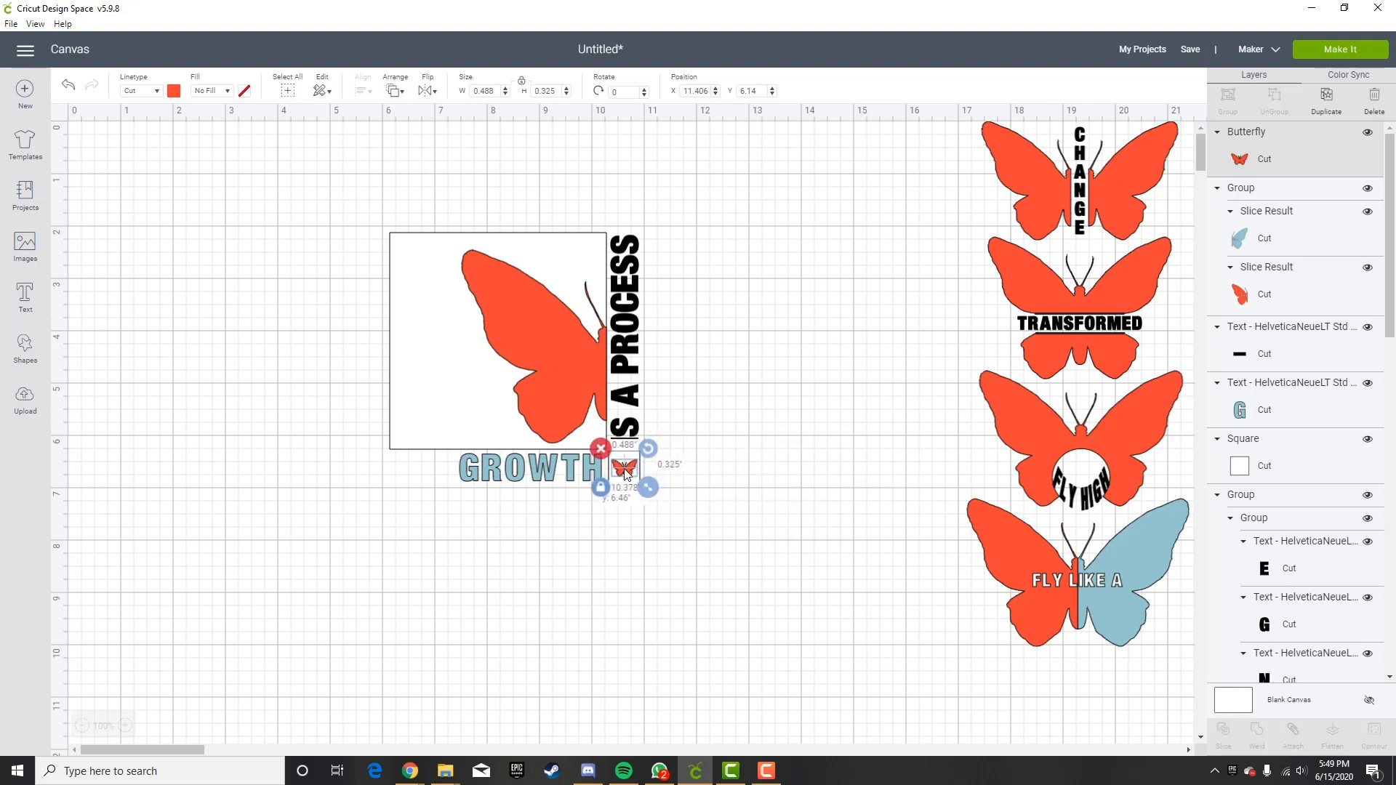
left_click(700, 469)
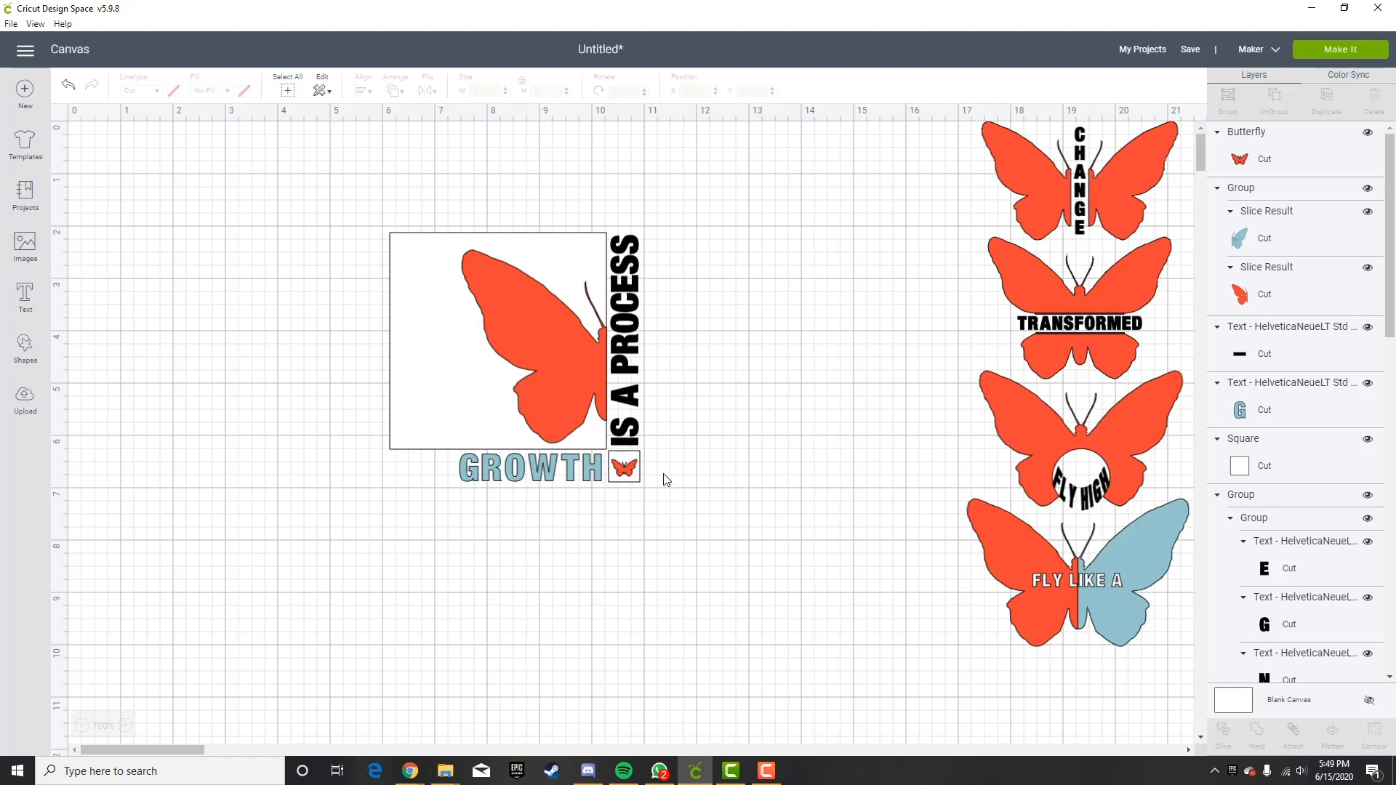
Center the tiny butterfly horizontally and vertically within the small square.
left_click_drag(662, 471, 620, 500)
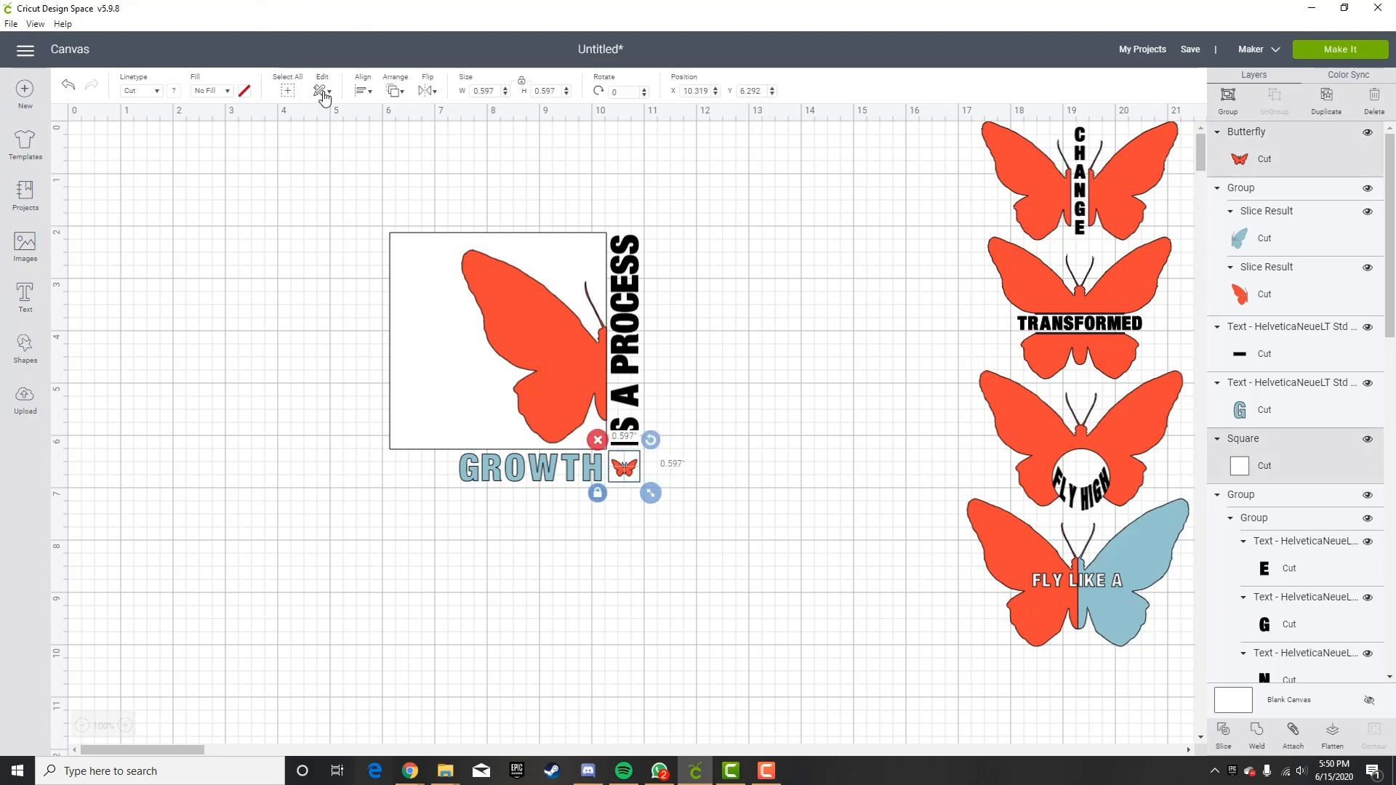
left_click(362, 91)
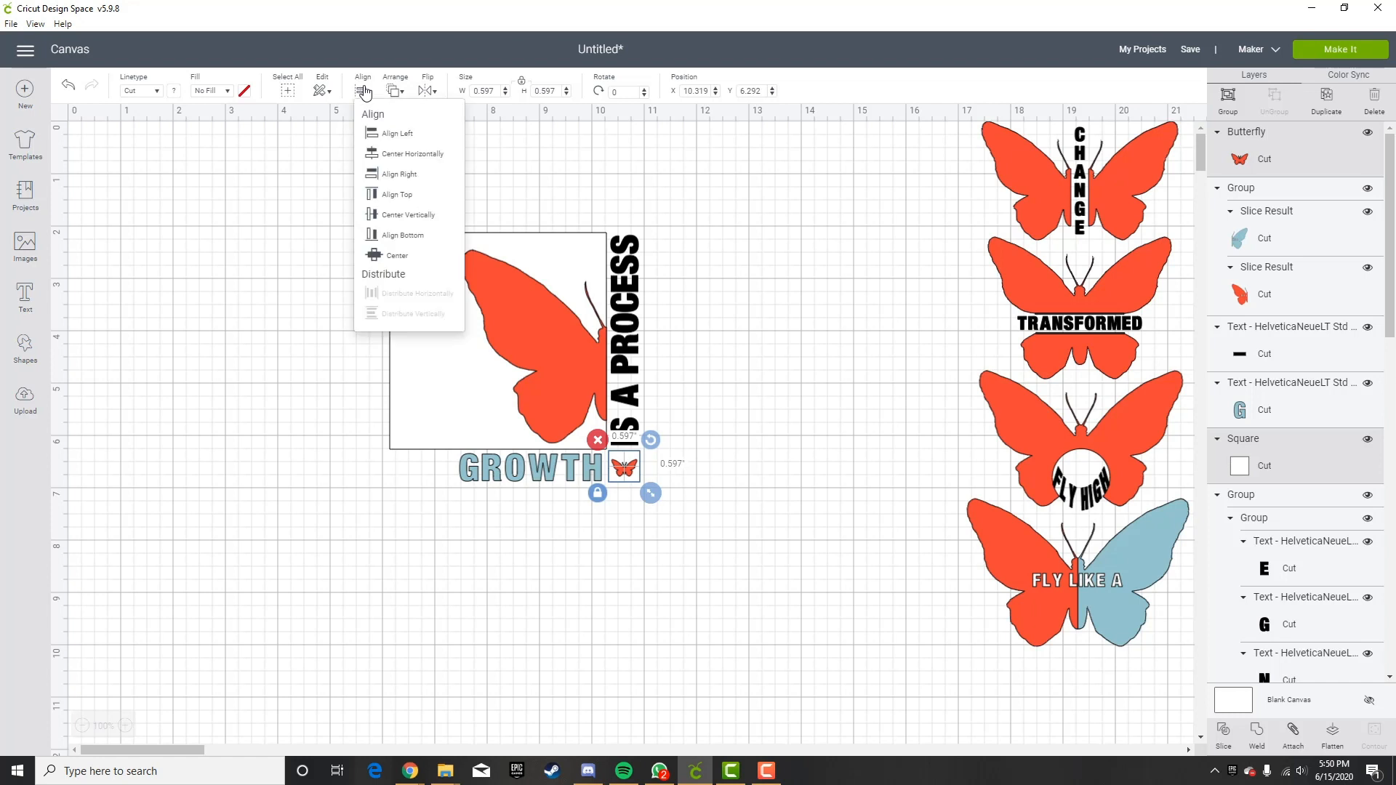
left_click(397, 155)
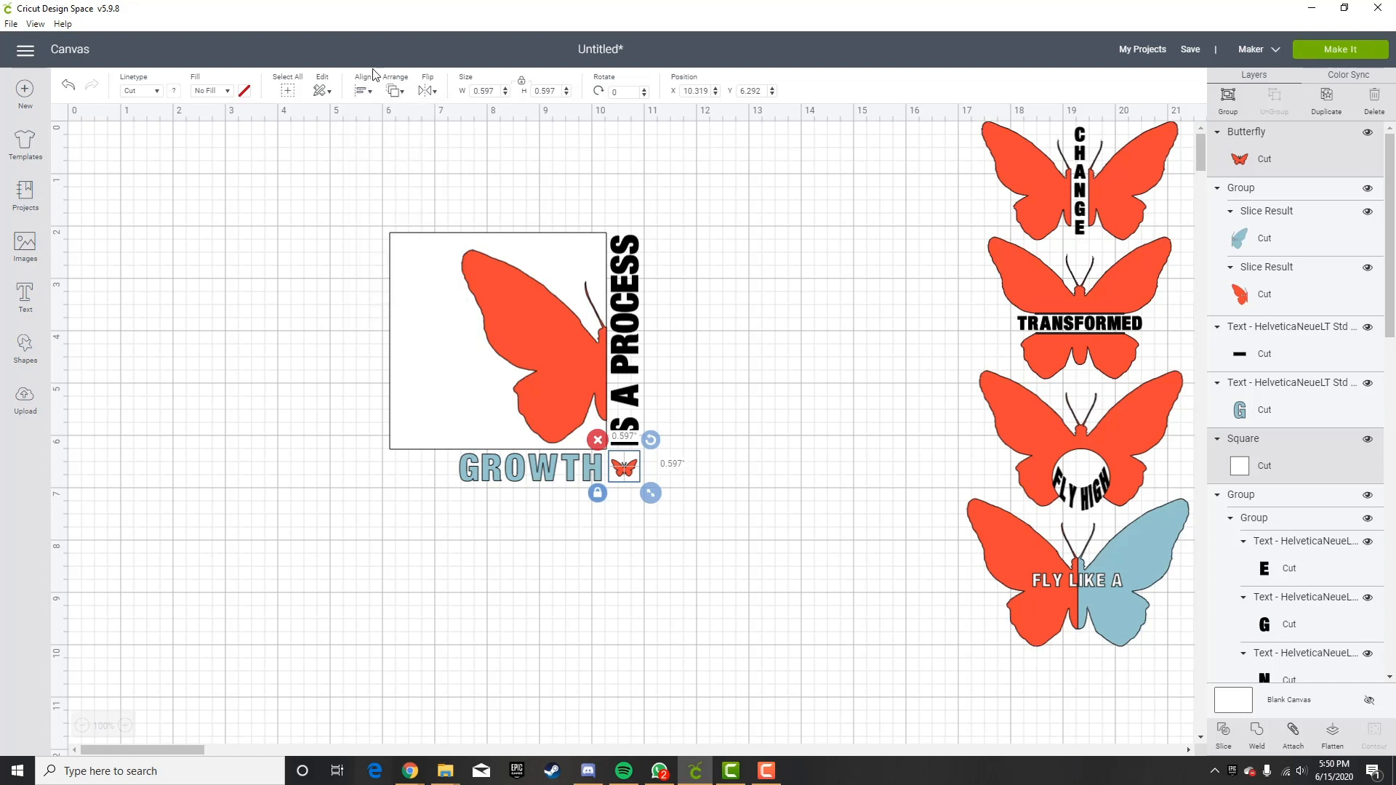
left_click(362, 90)
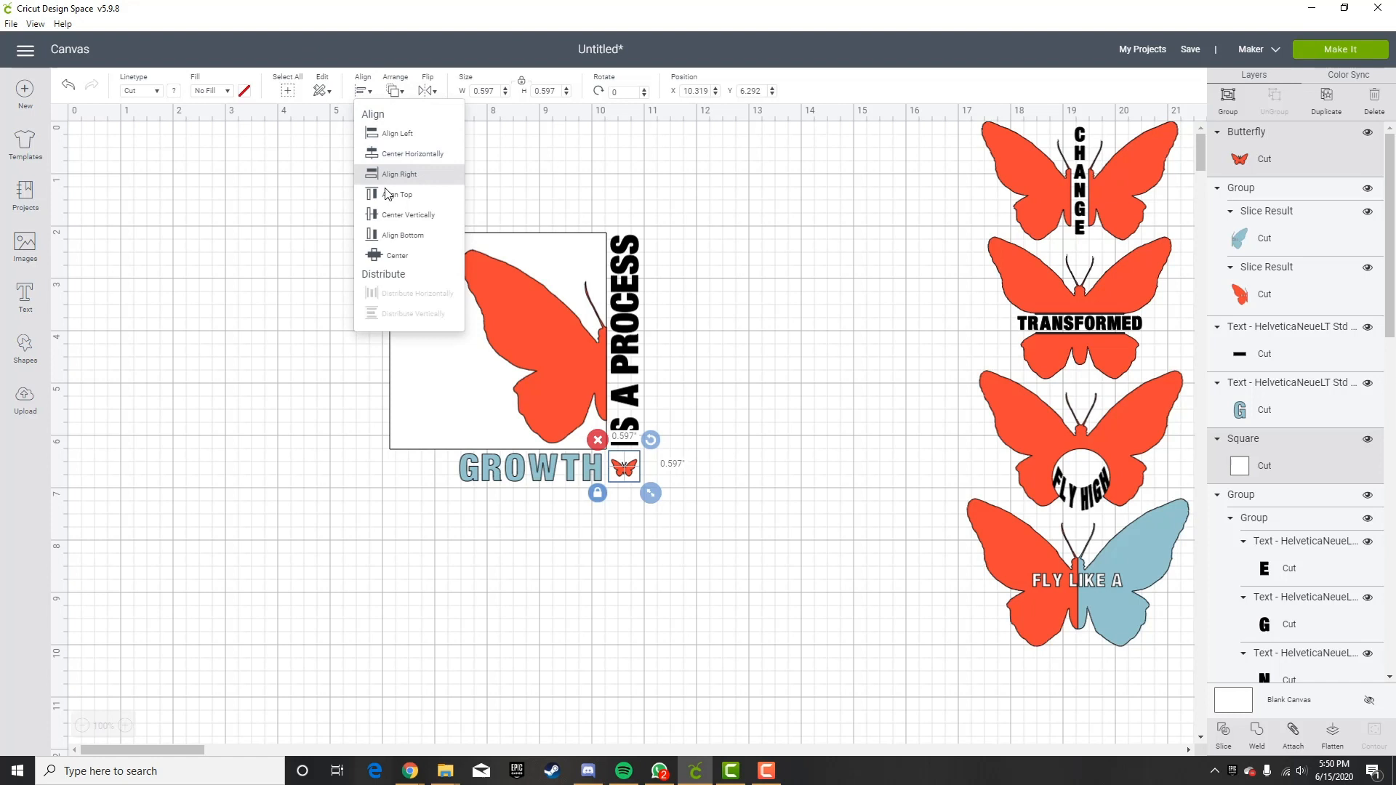
left_click(427, 217)
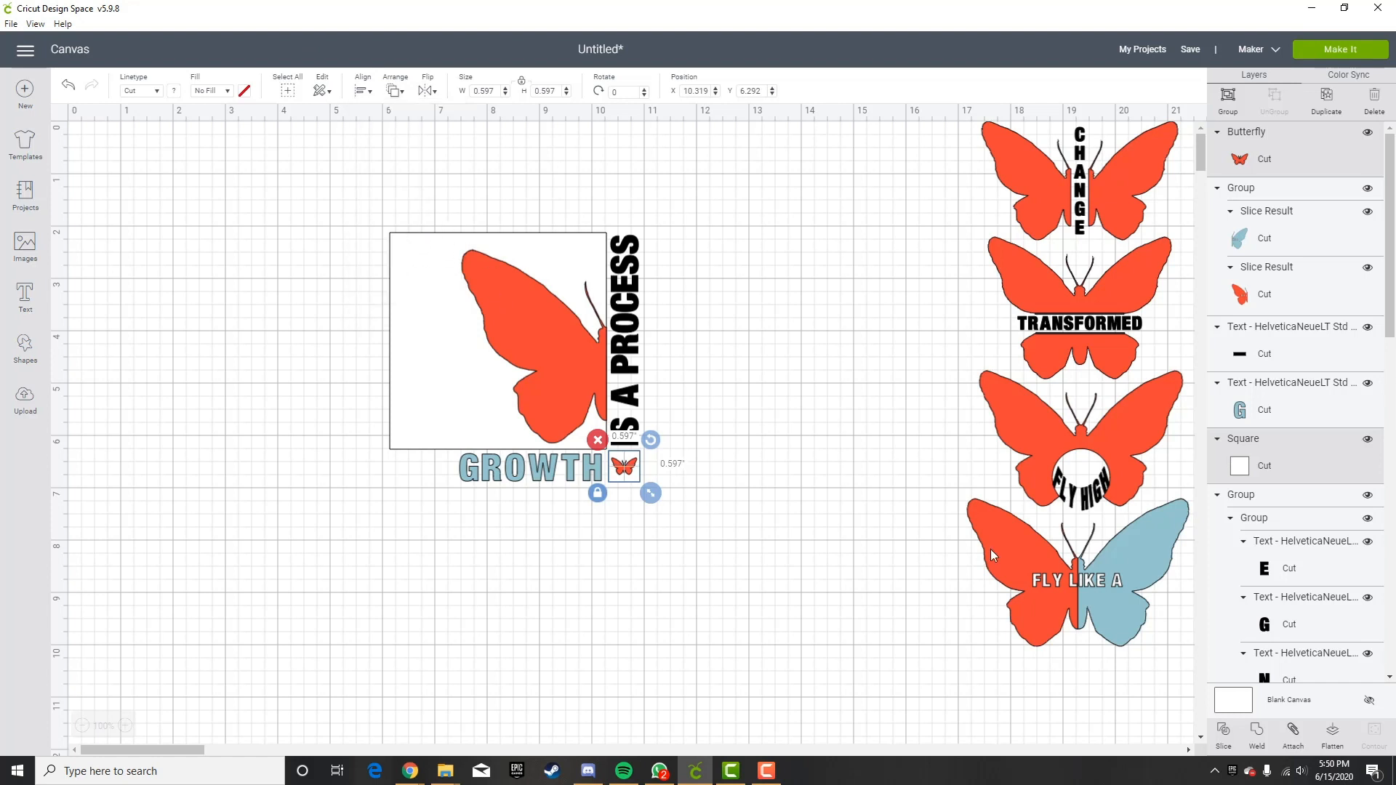
left_click(791, 468)
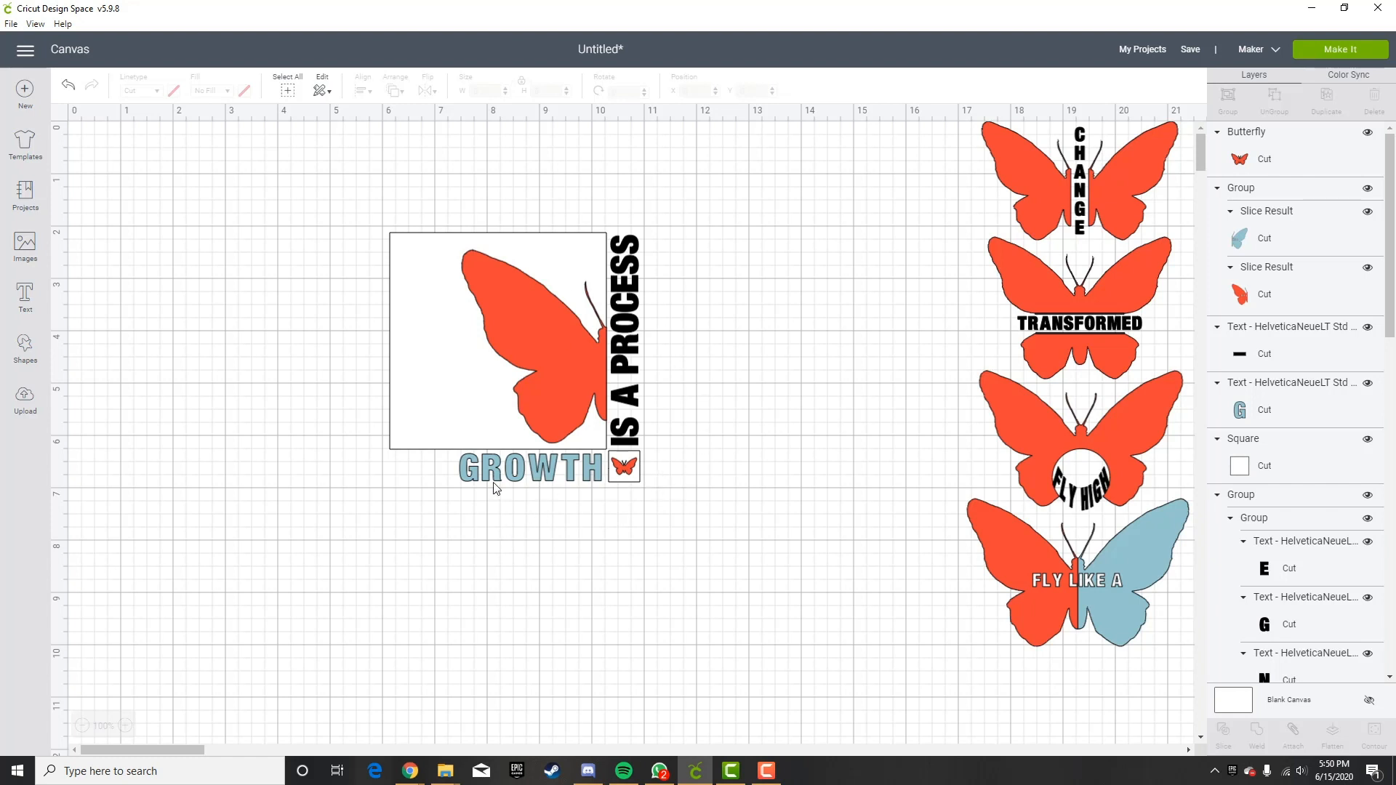
Align the GROWTH text to the right edge of the large square.
left_click(475, 473)
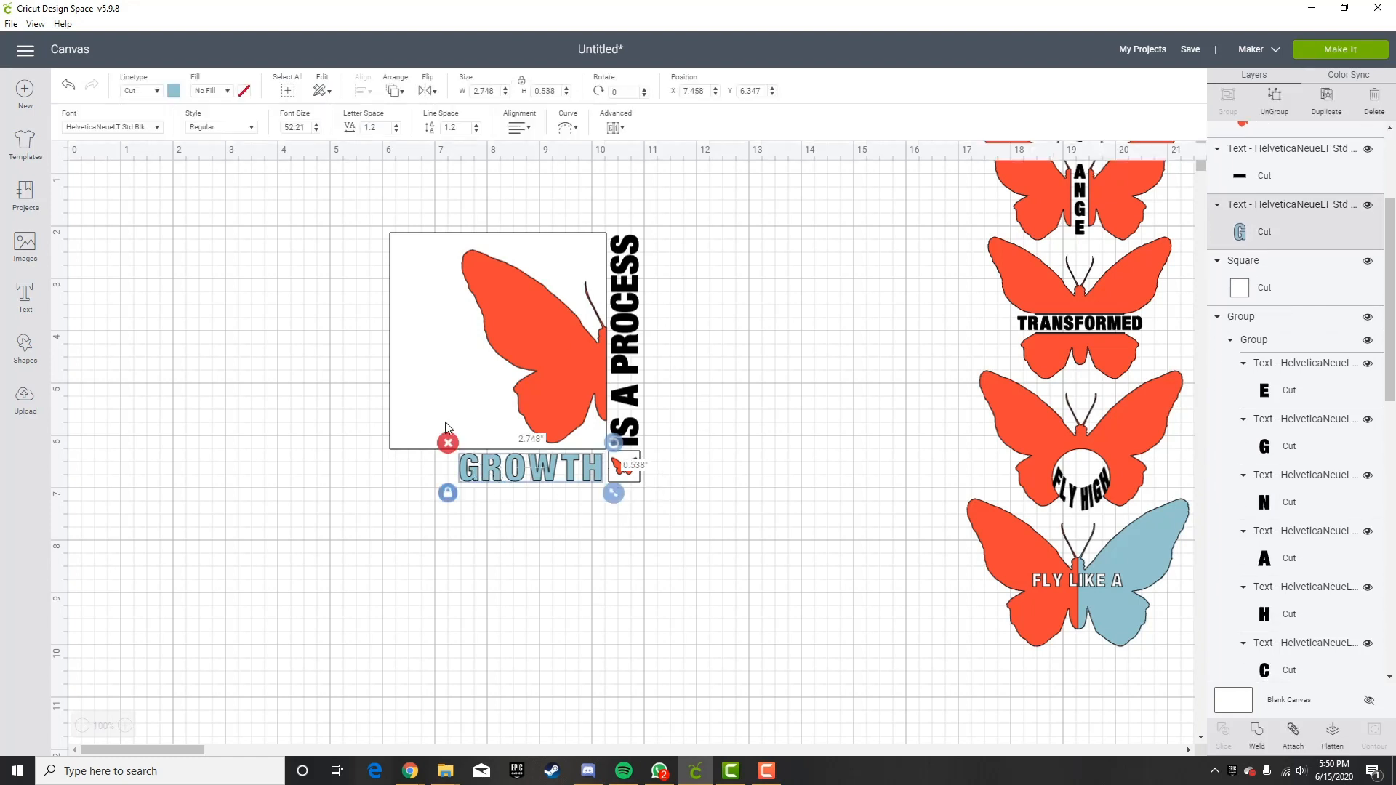
left_click(425, 366, "shift")
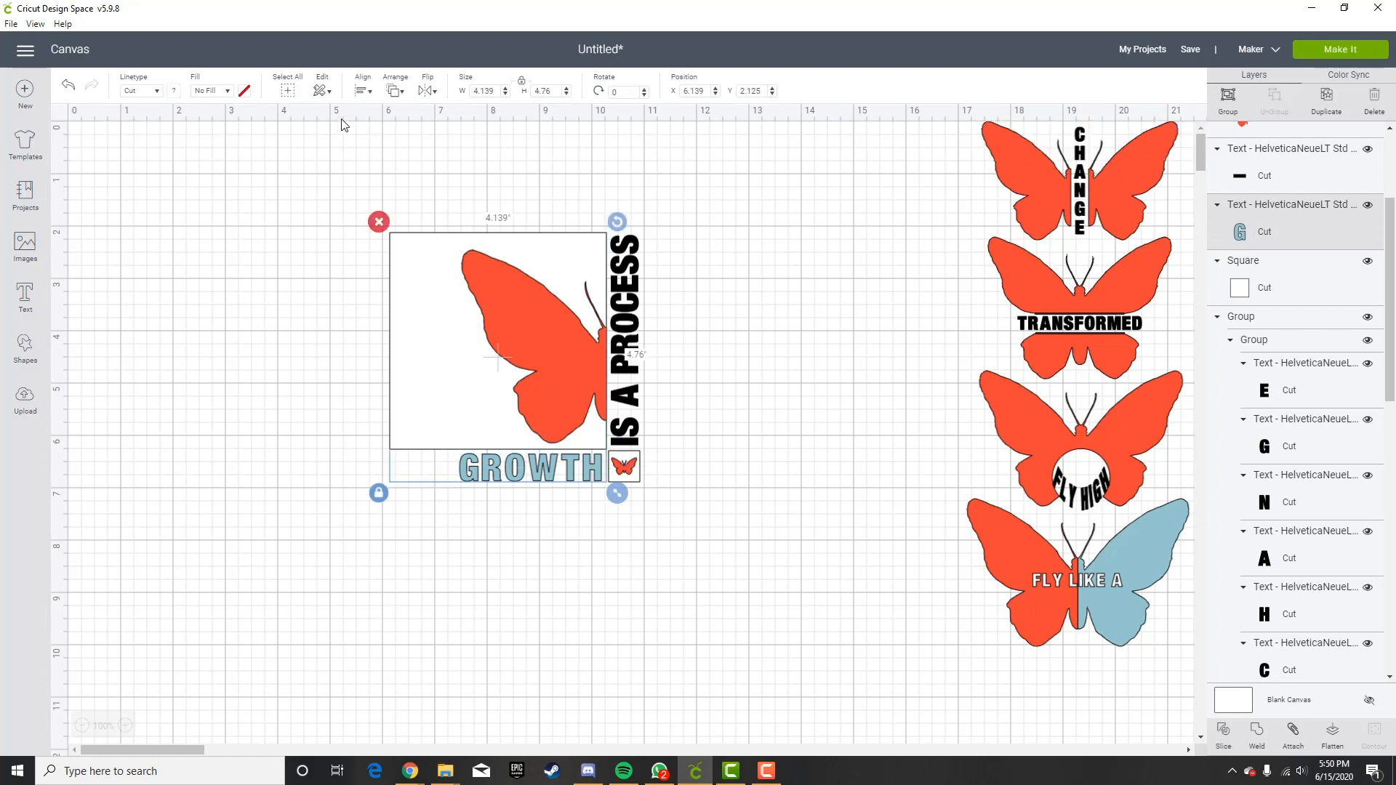
left_click(362, 92)
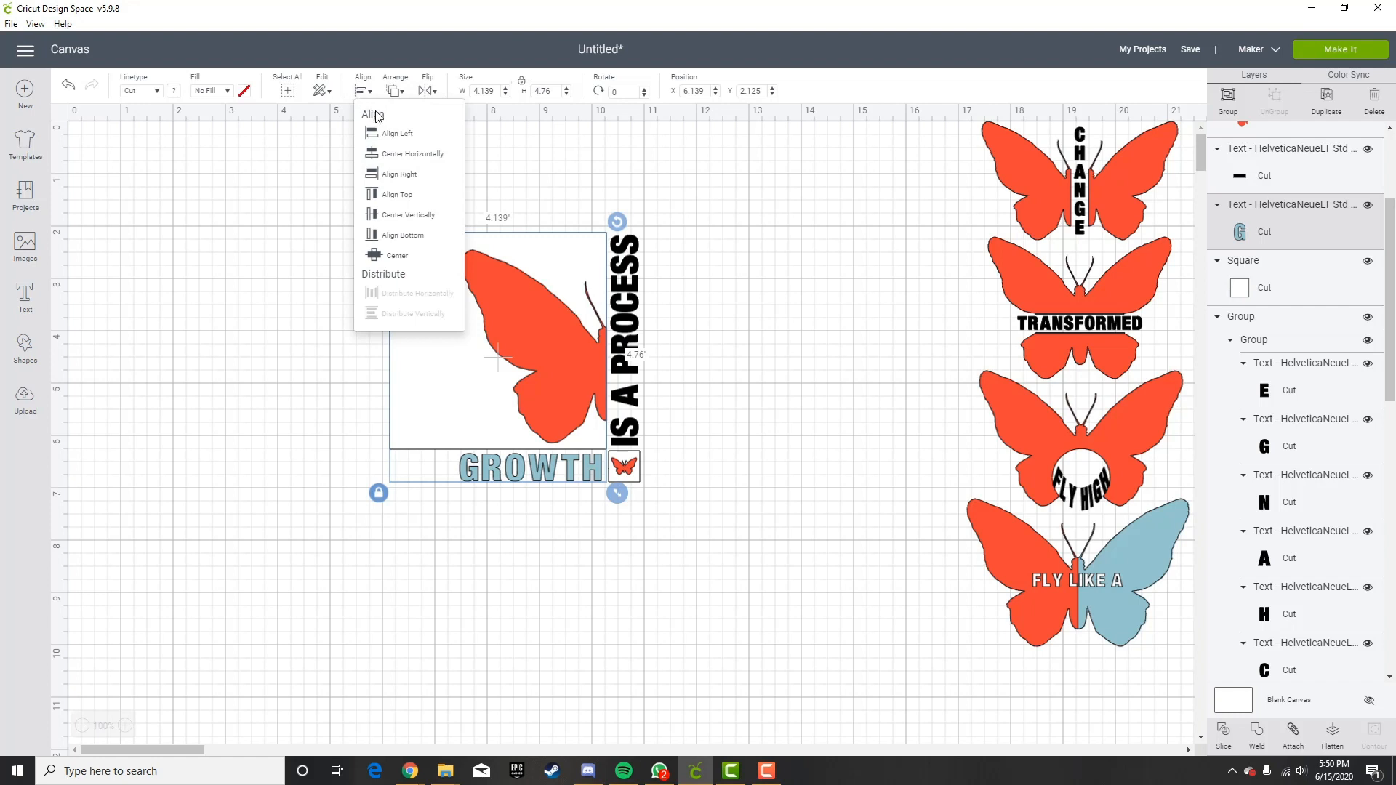
left_click(415, 176)
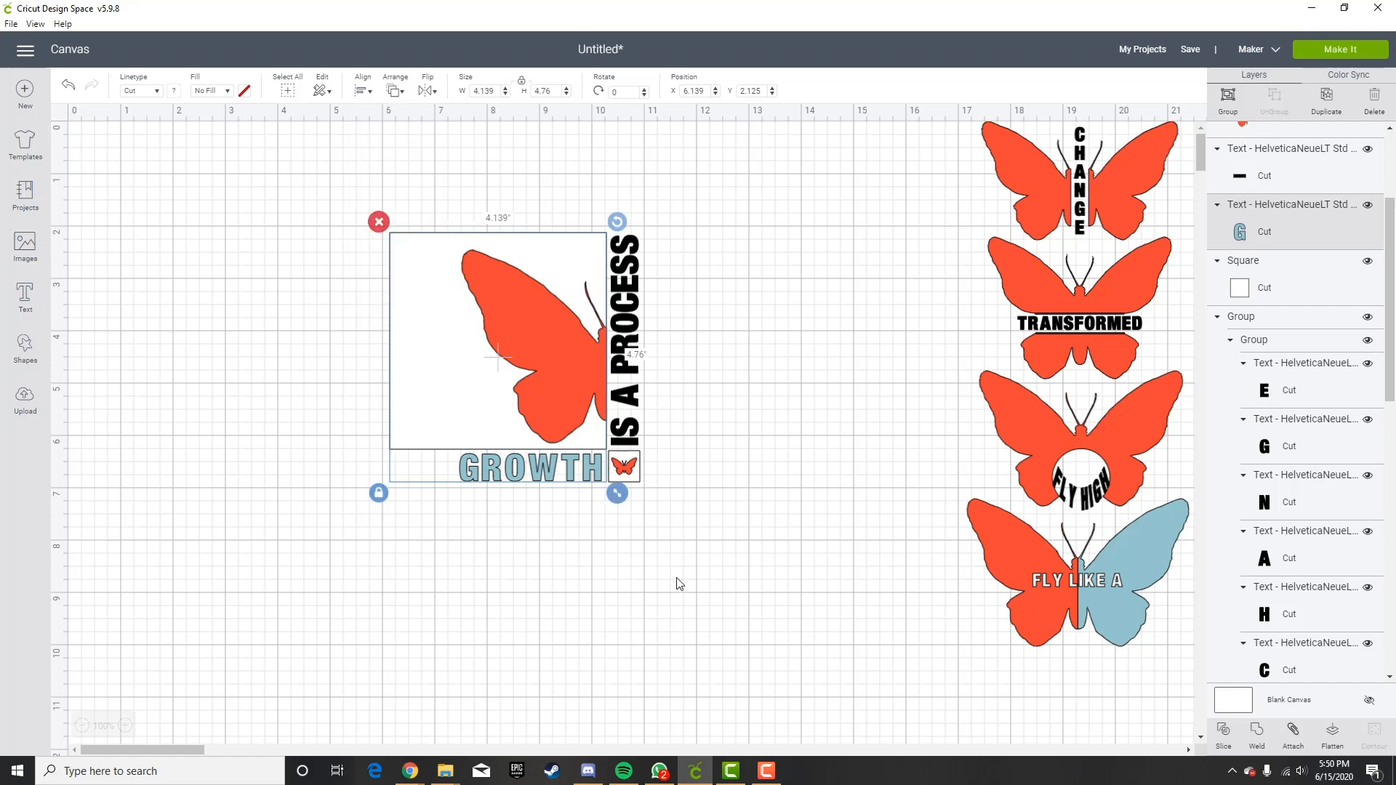
left_click(662, 481)
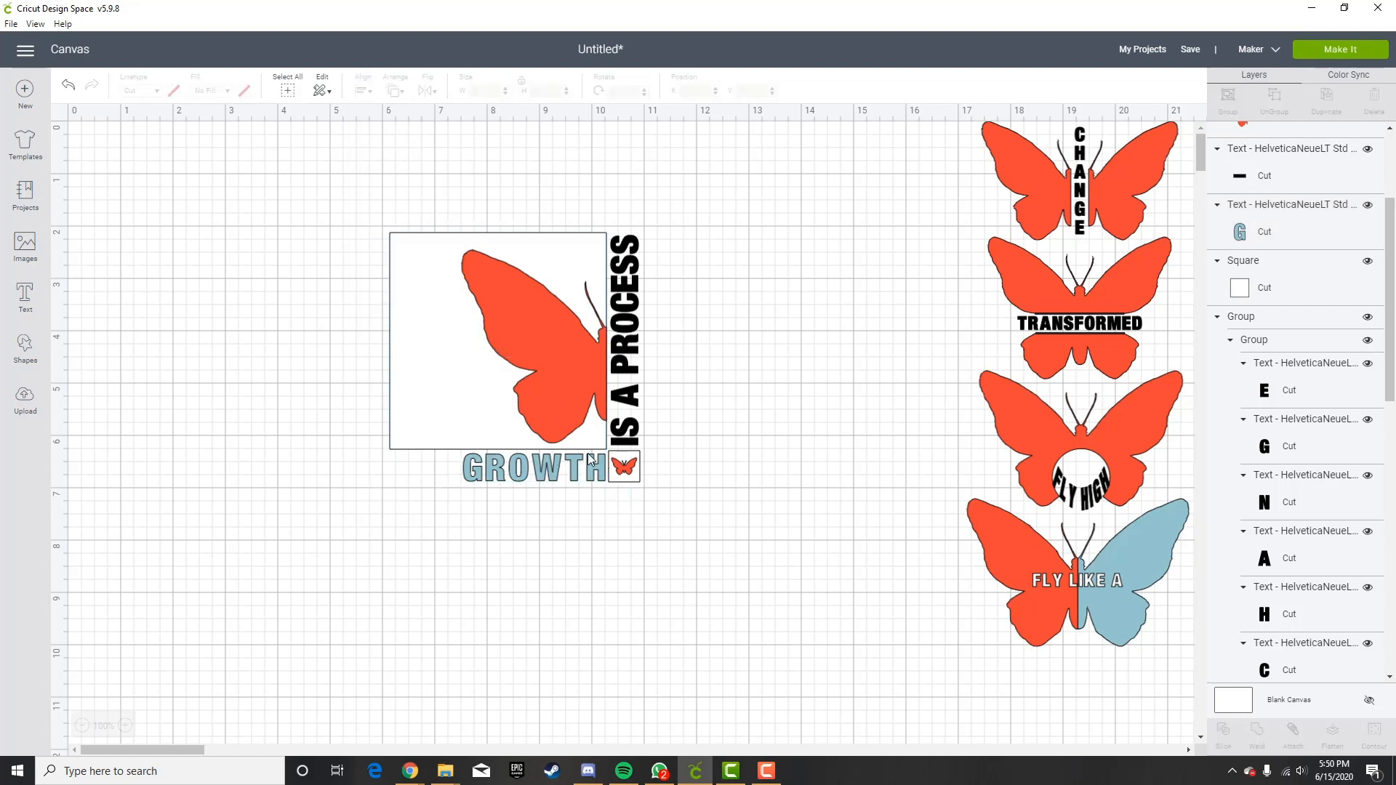
Align the vertical IS A PROCESS text to the bottom edge of the large square.
left_click(628, 373)
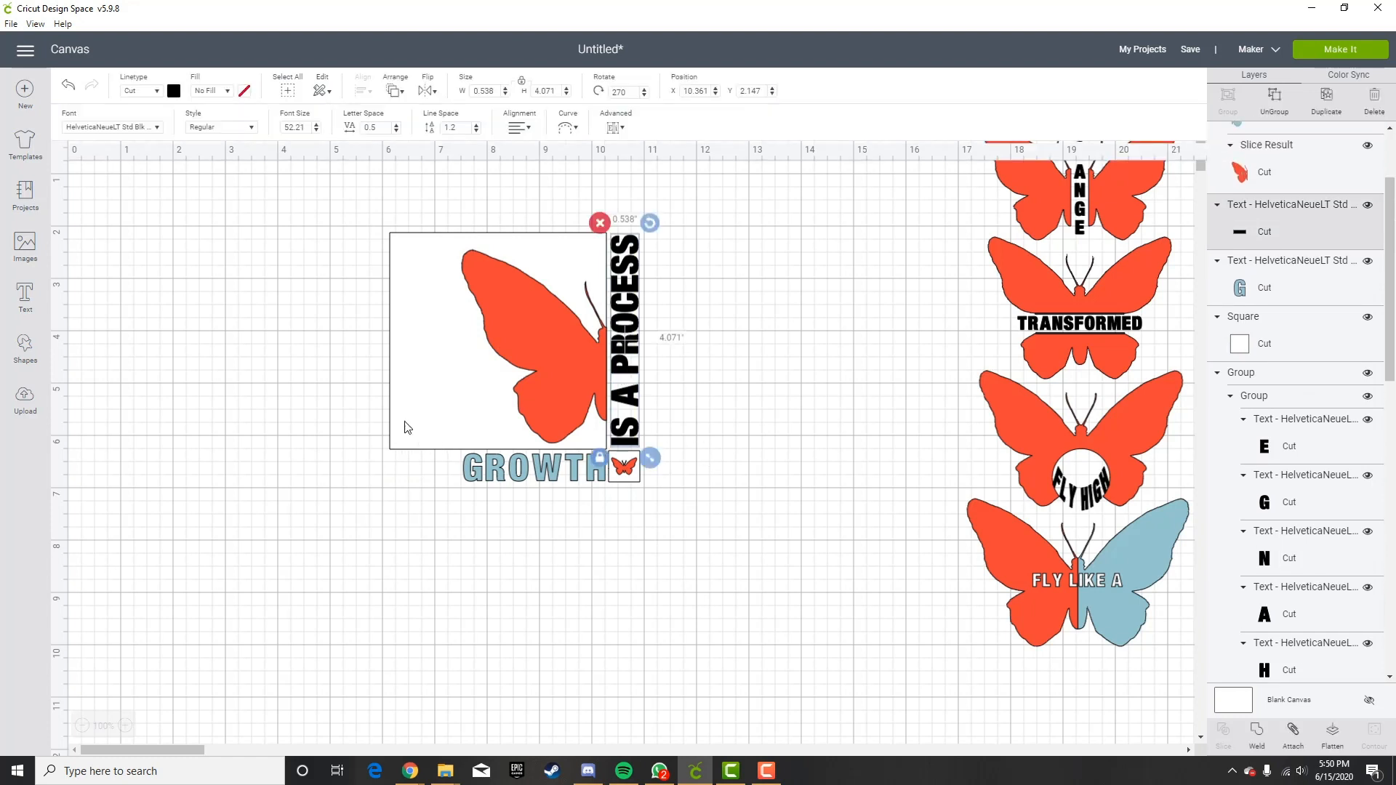
left_click(428, 413, "shift")
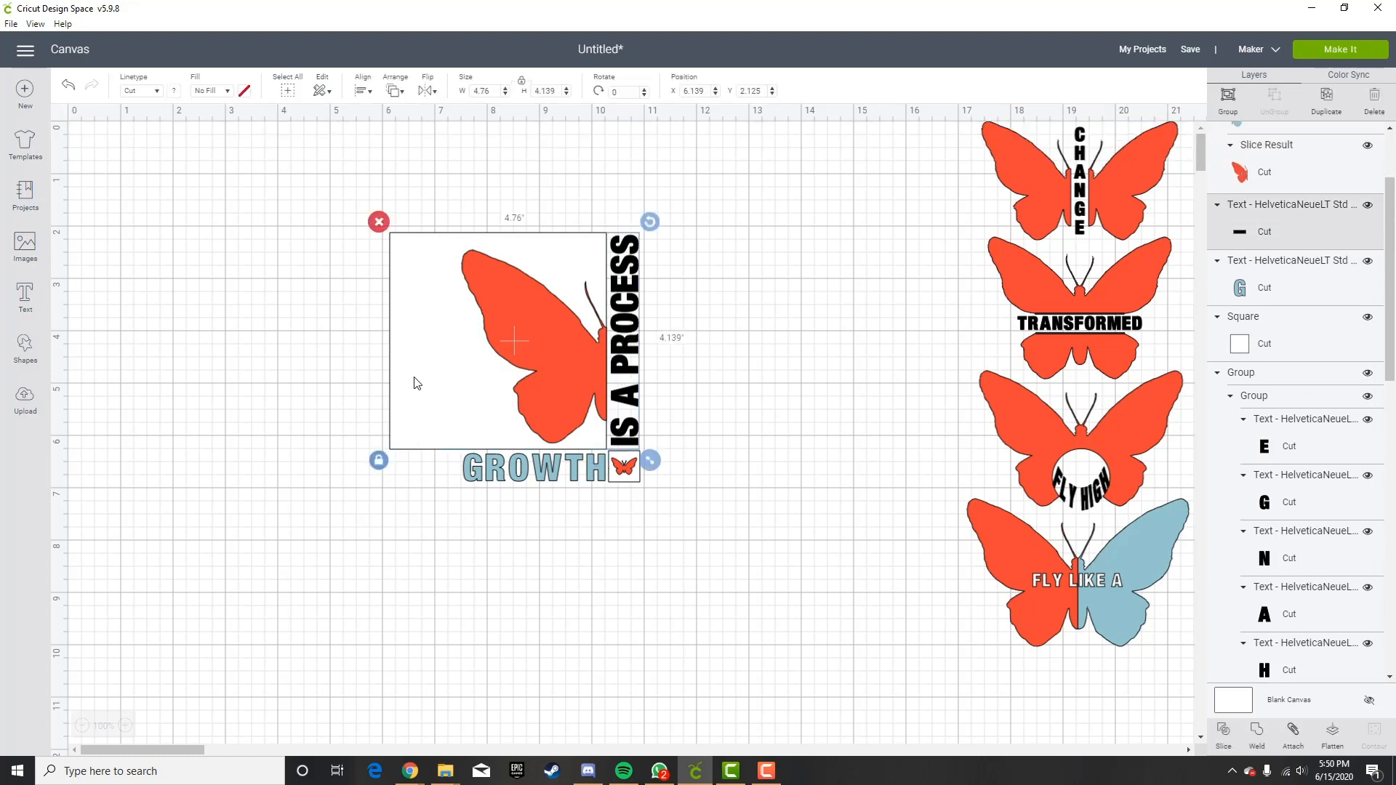
left_click(366, 91)
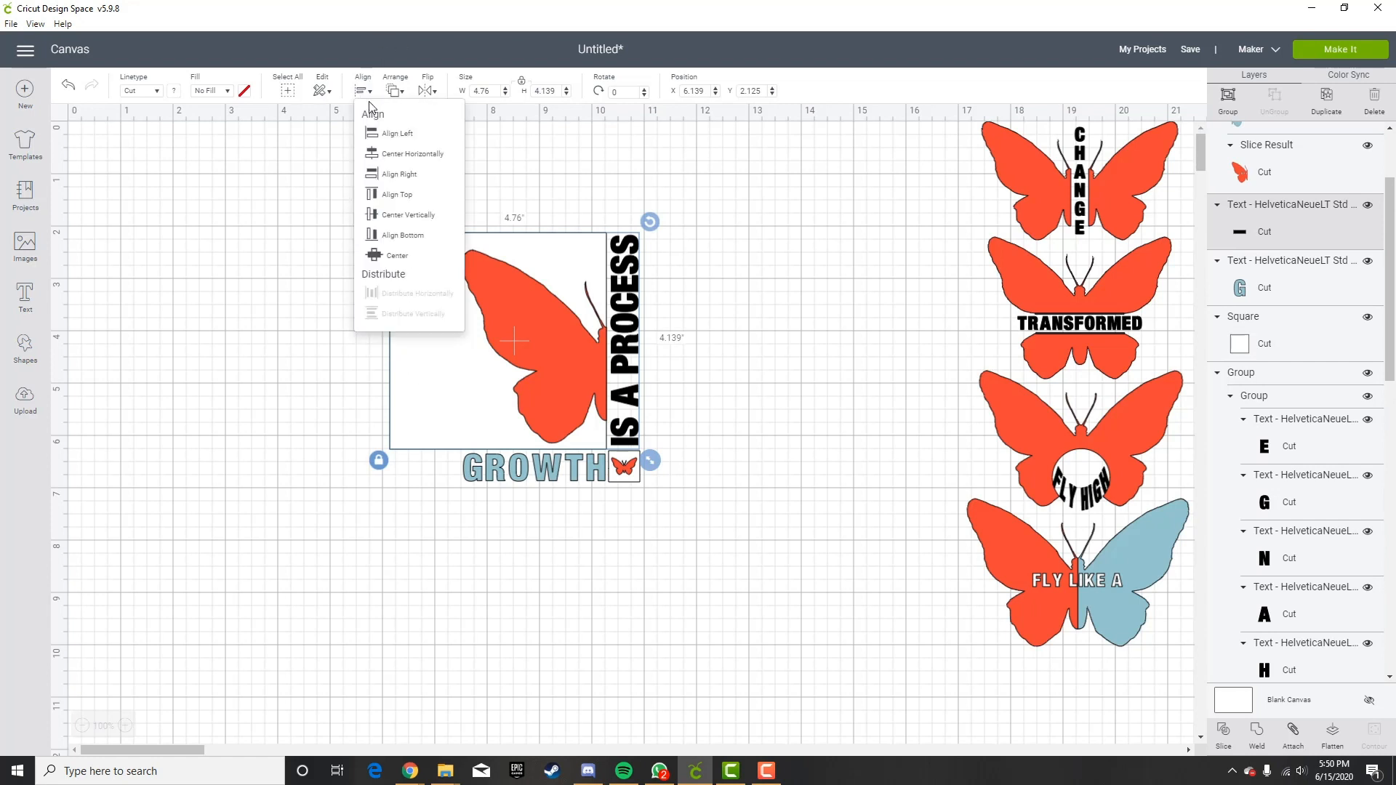
left_click(405, 236)
left_click(767, 375)
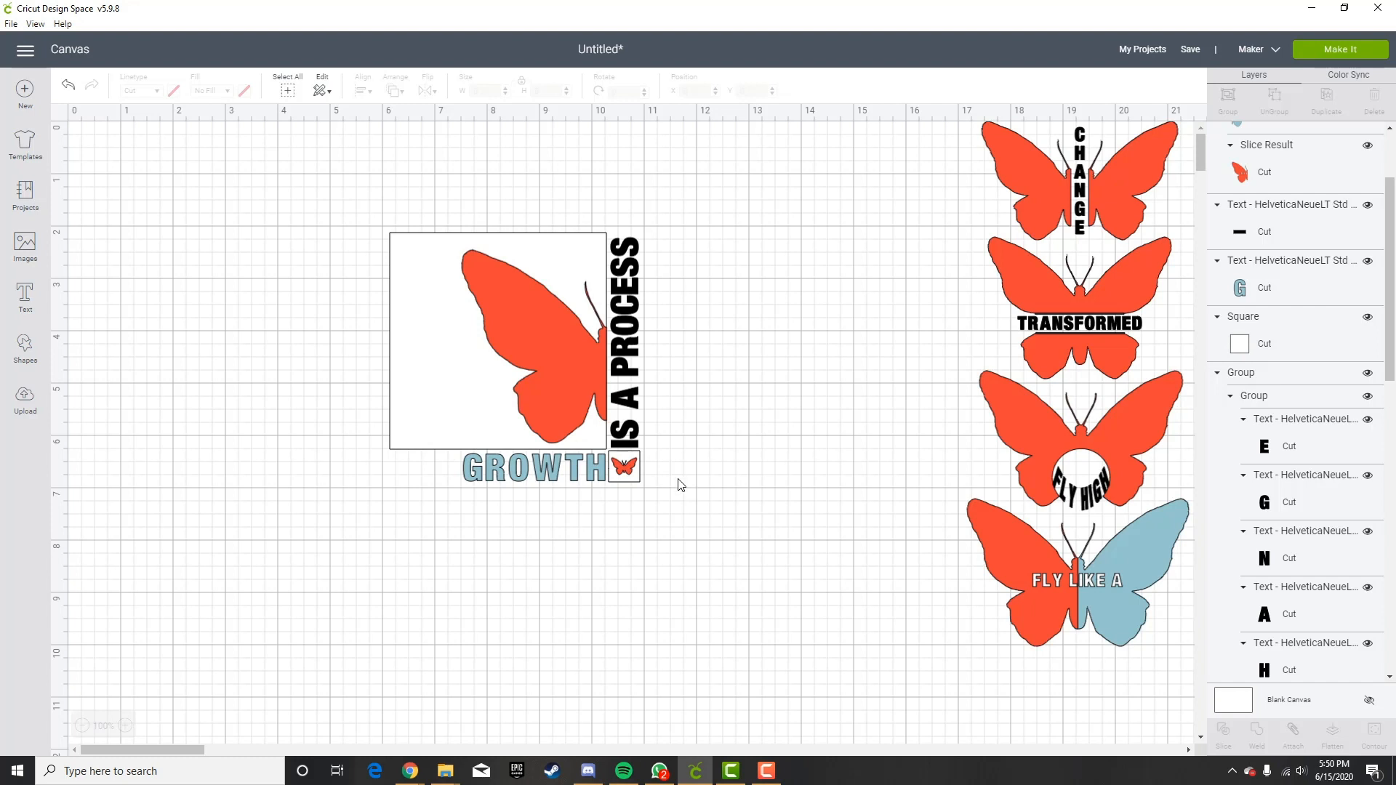
Center the GROWTH text vertically with the small corner square.
left_click(594, 479)
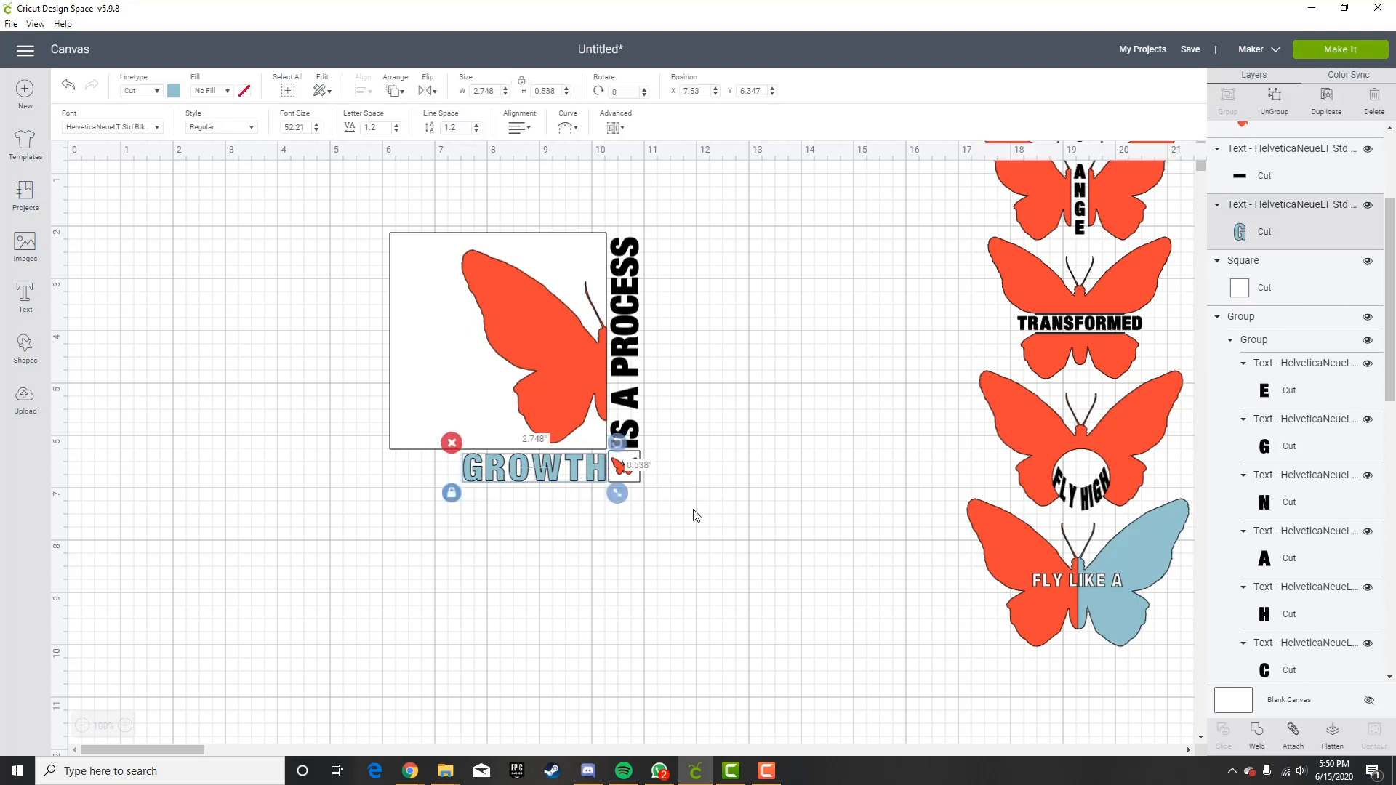
left_click(630, 472, "shift")
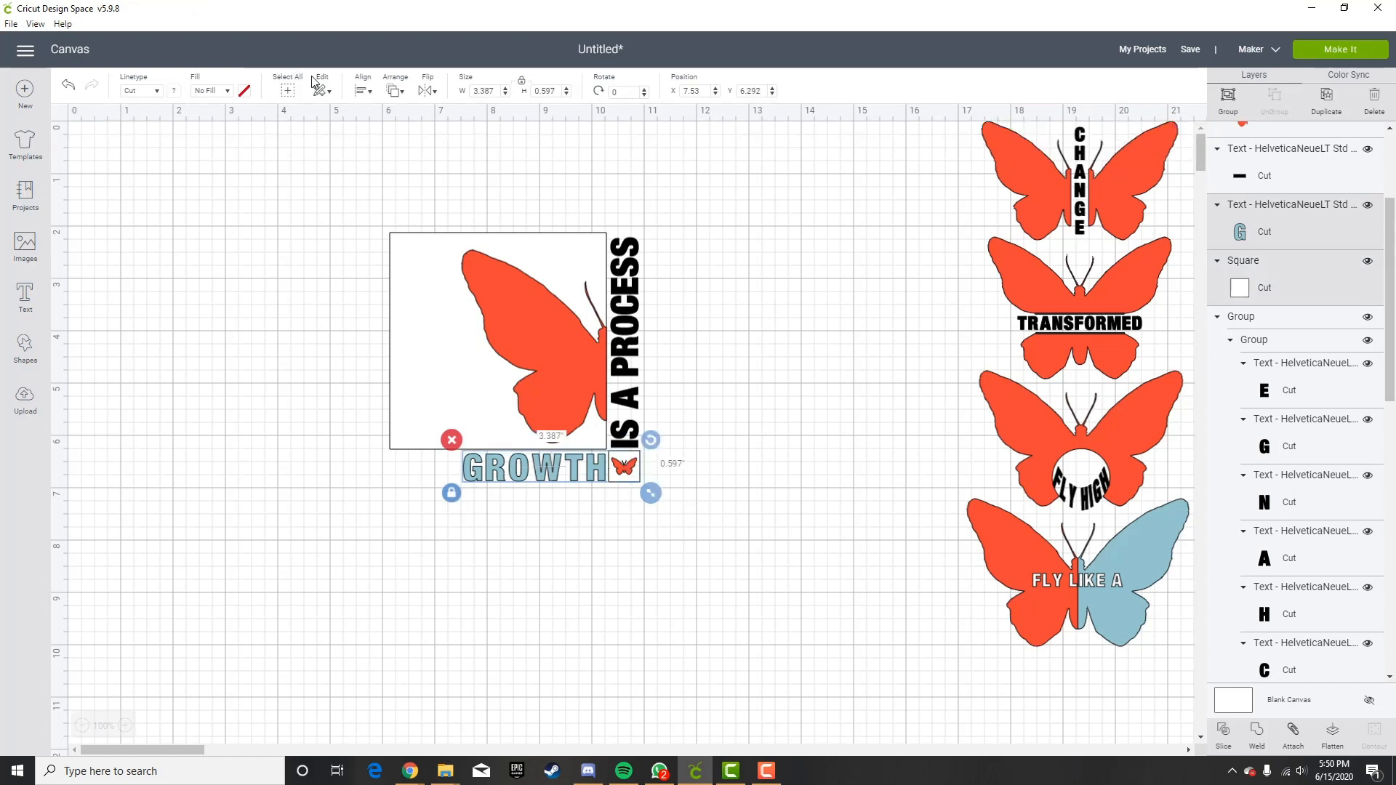
left_click(363, 90)
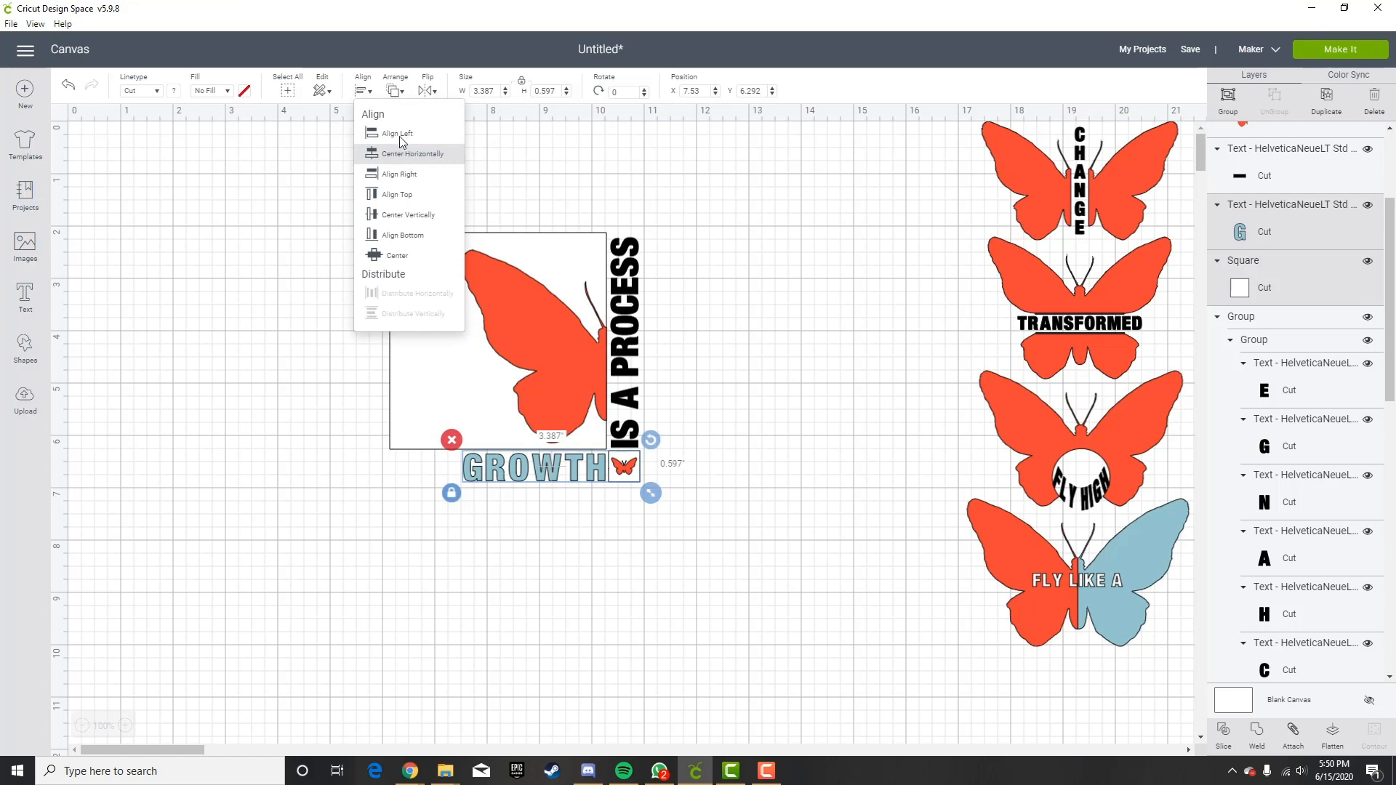
left_click(407, 222)
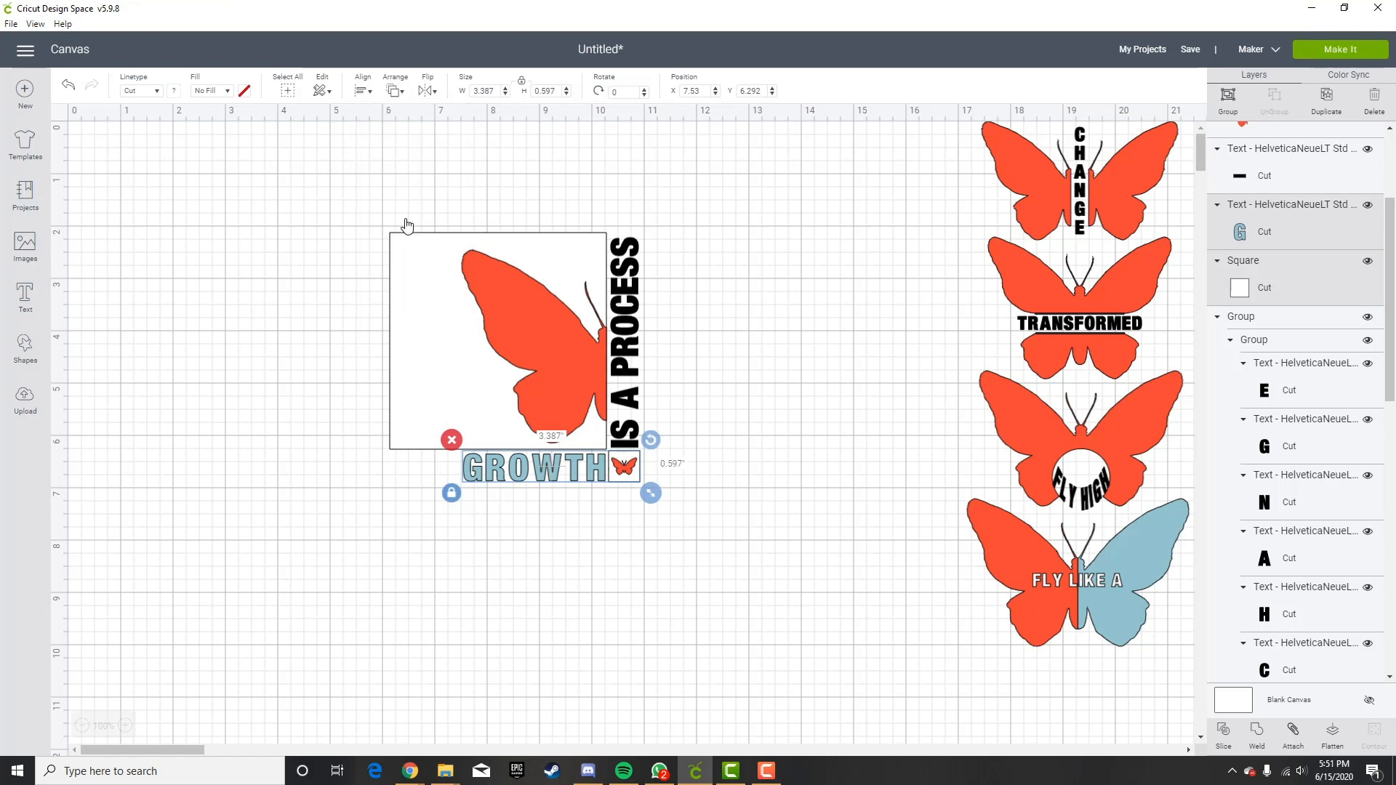
left_click(793, 478)
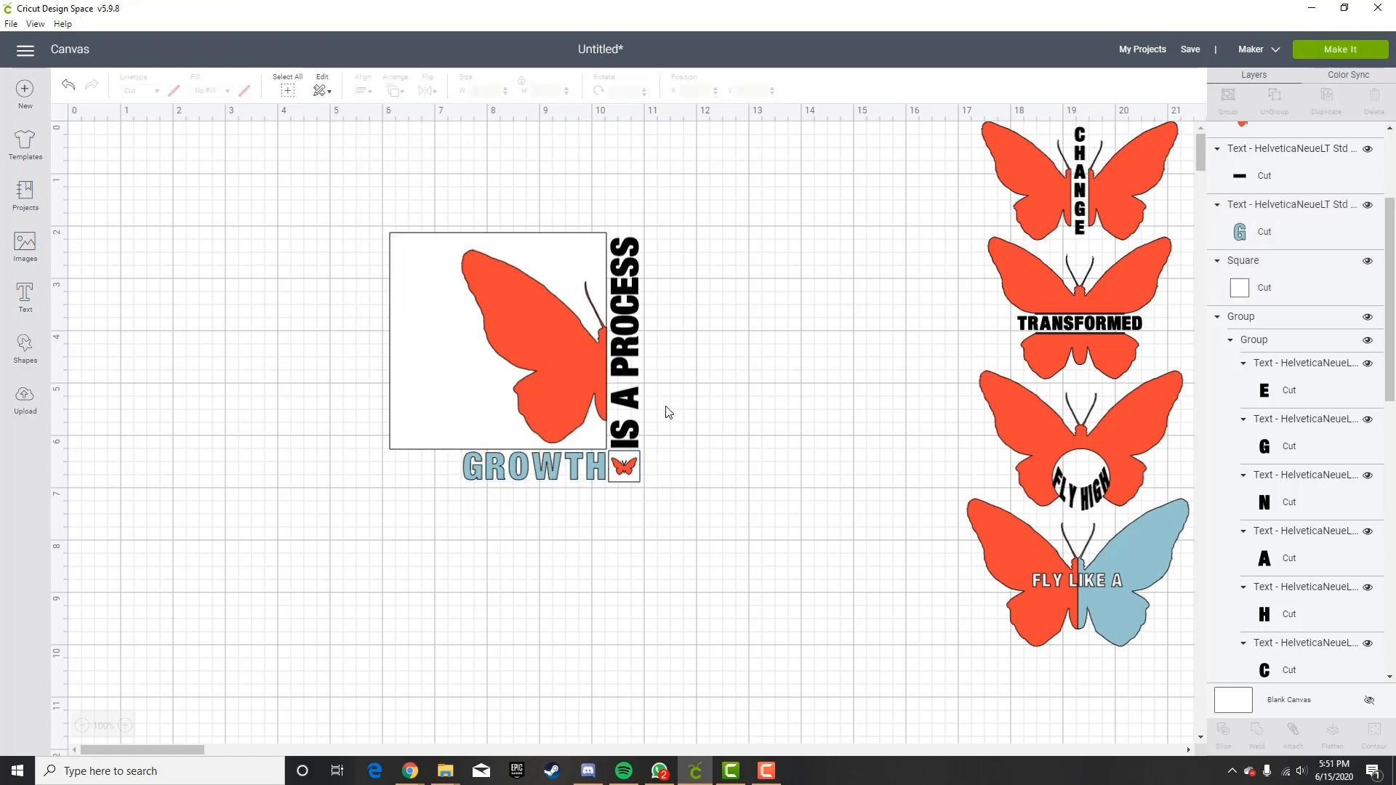
Try centering the vertical IS A PROCESS text horizontally with the tiny butterfly, and undo the alignment.
left_click(637, 362)
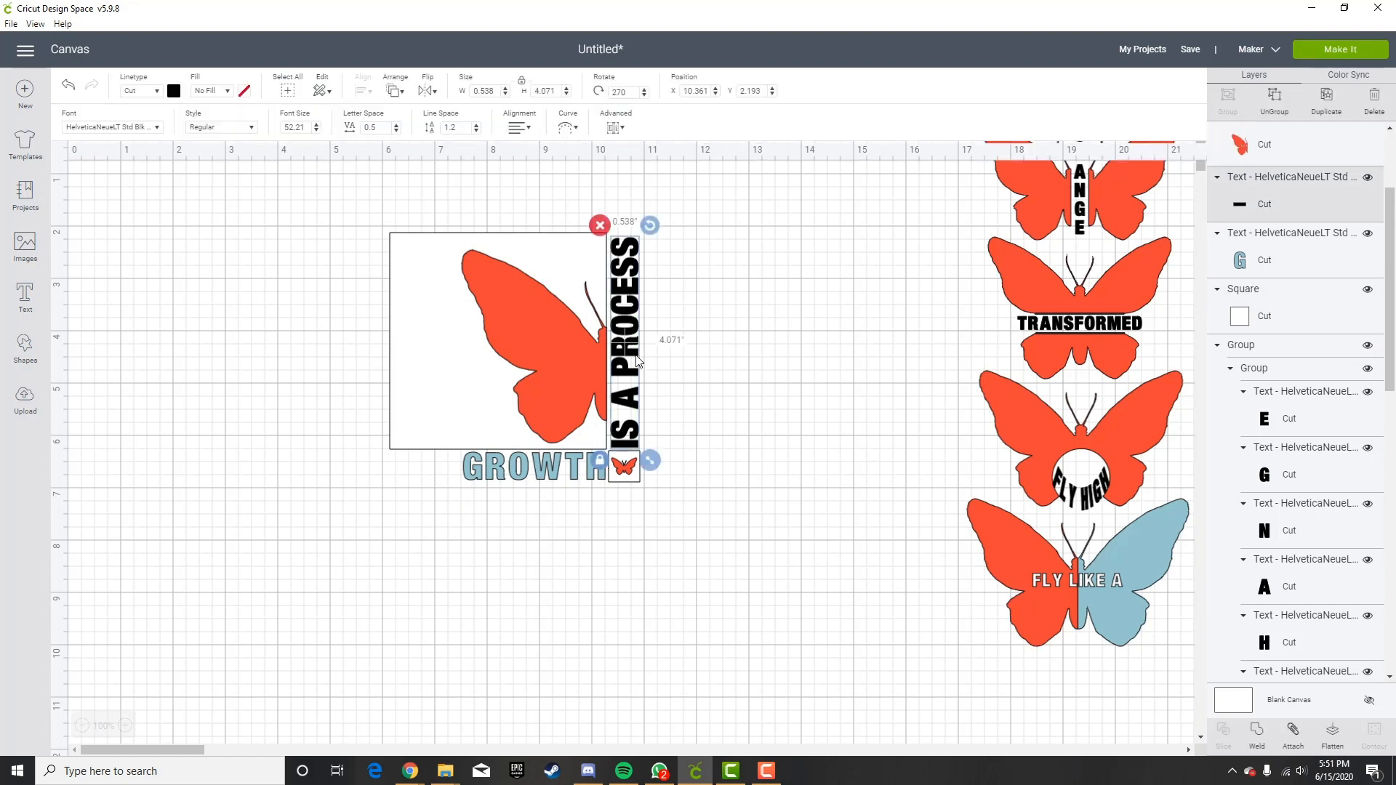
left_click(638, 469, "shift")
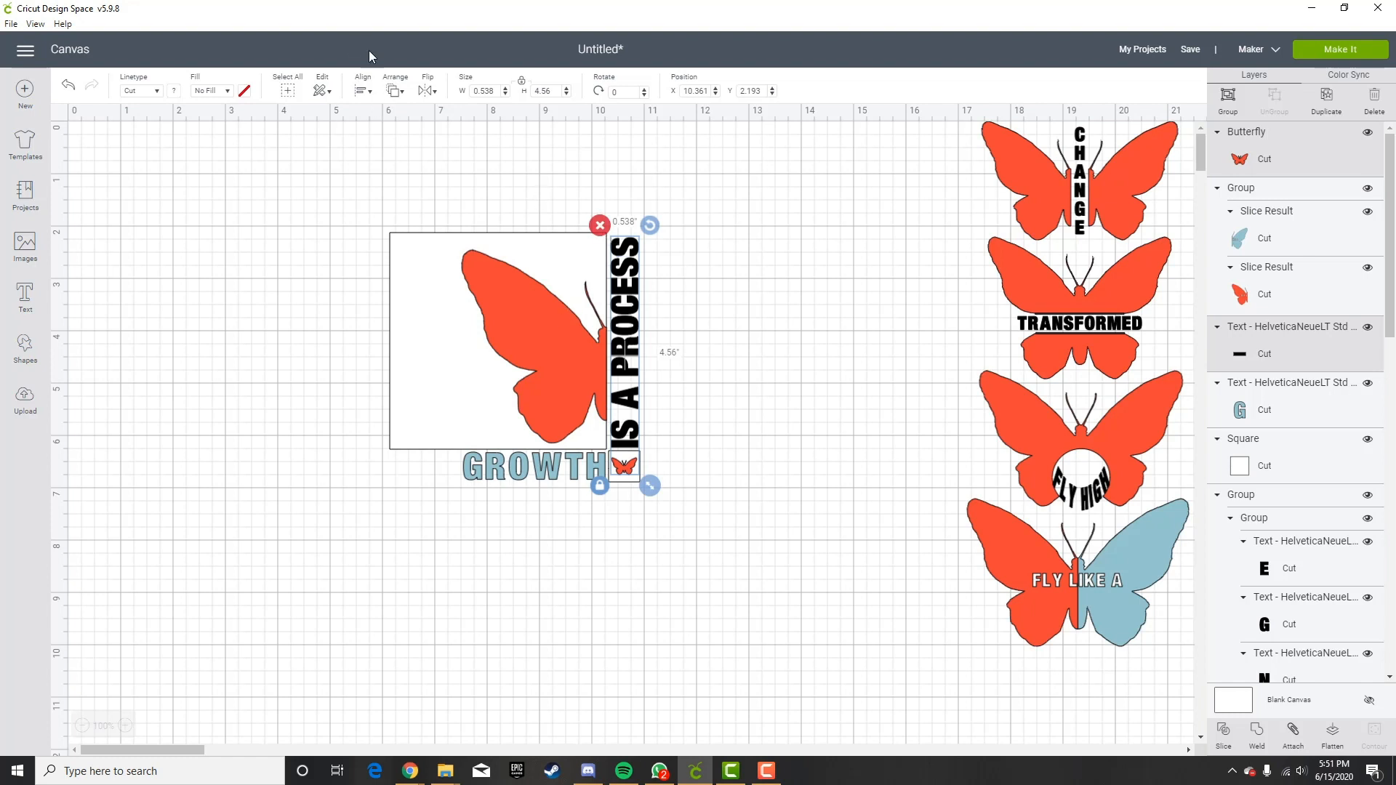
left_click(368, 93)
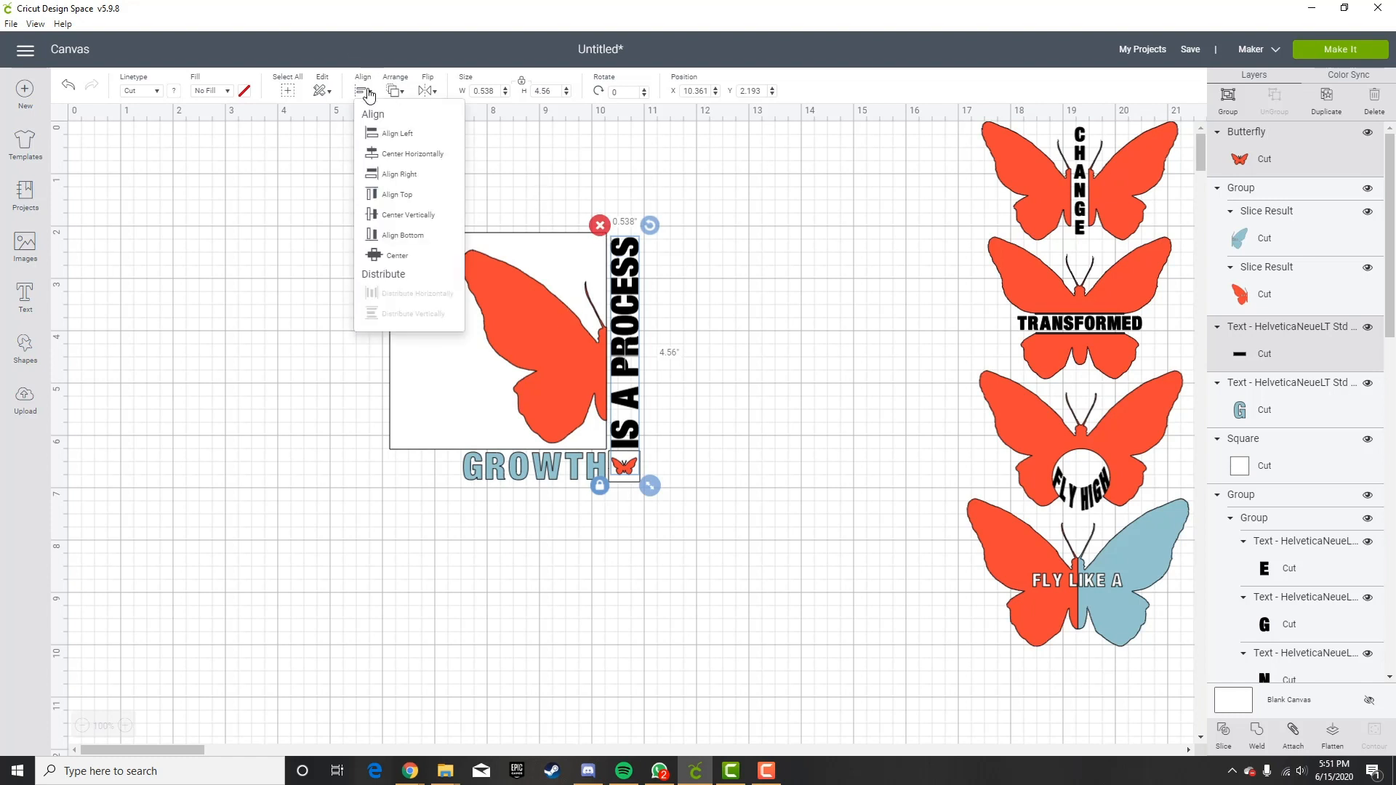
left_click(394, 154)
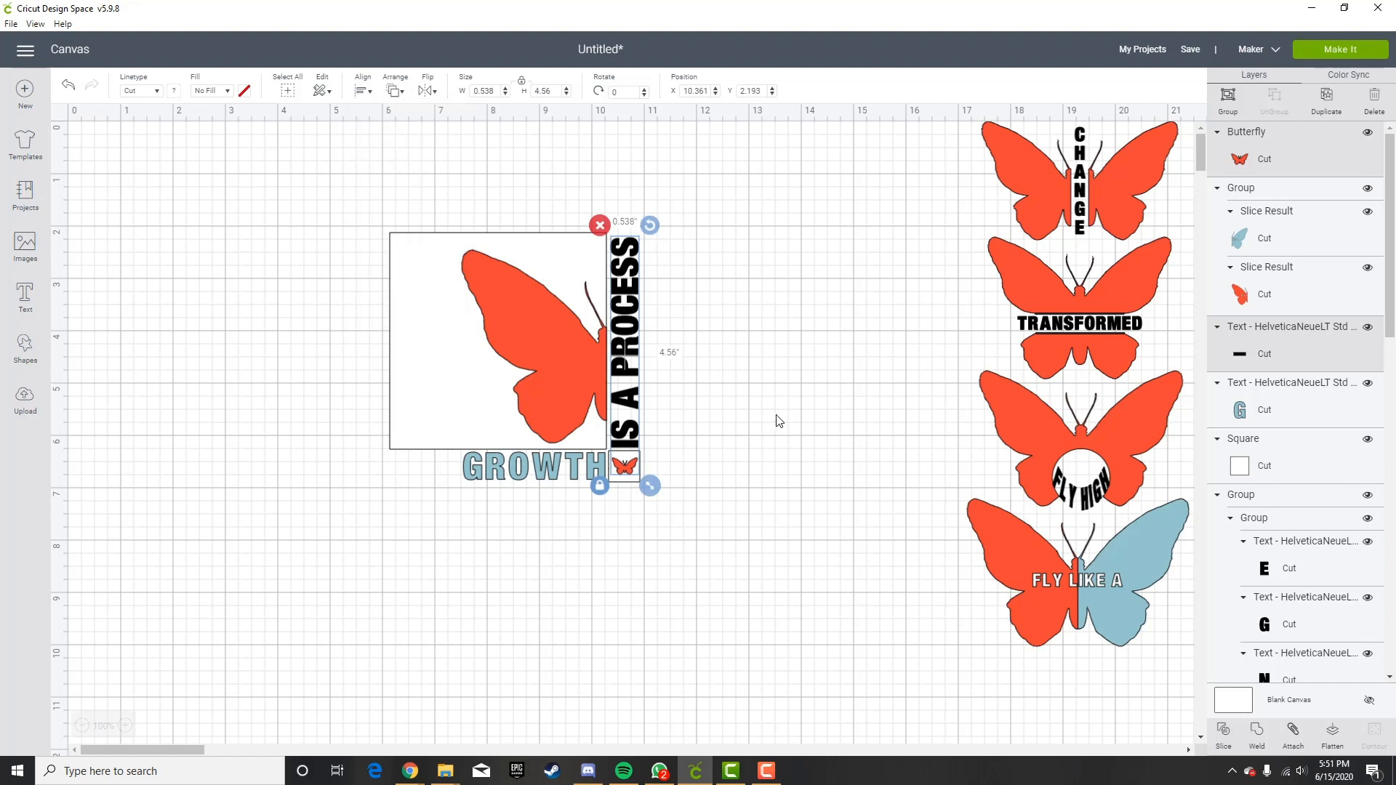
left_click(697, 444)
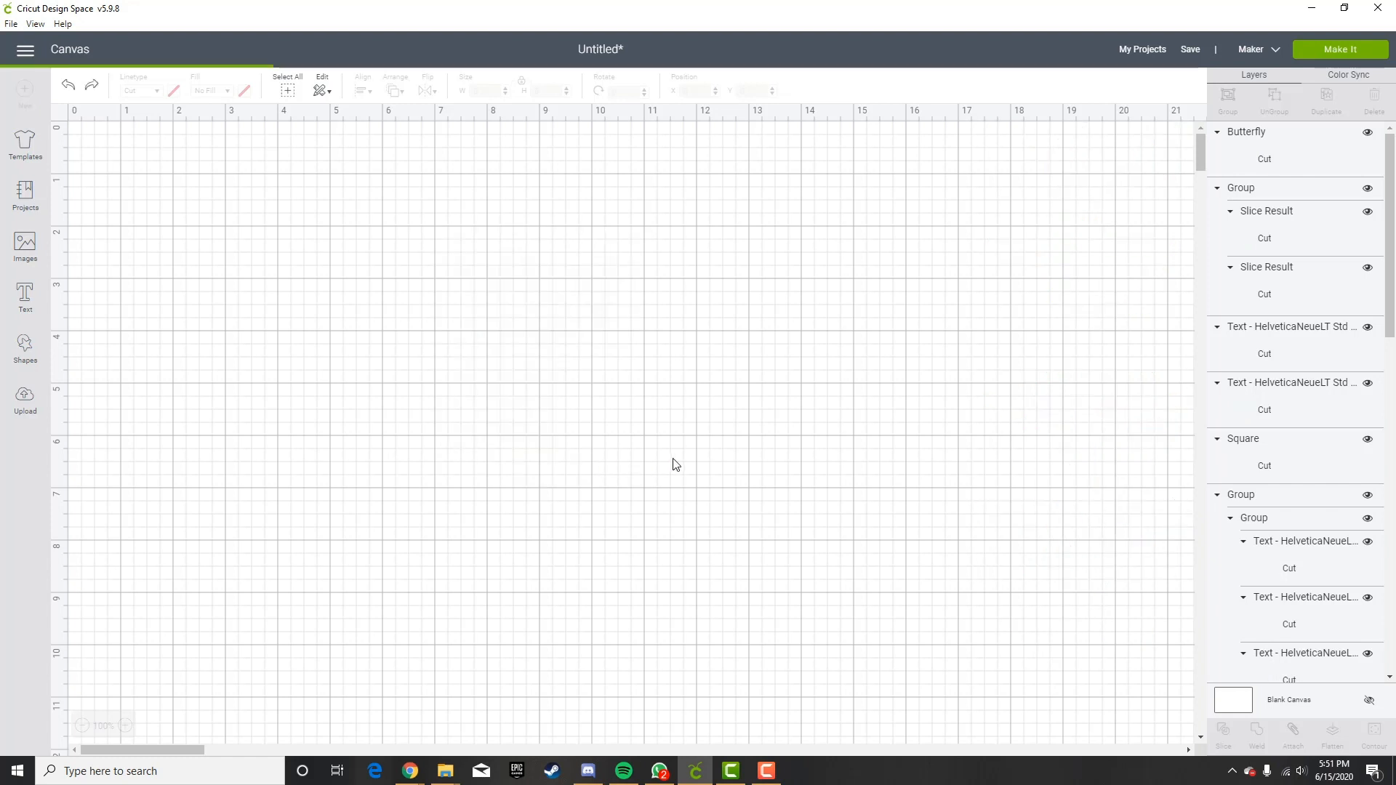
key("ctrl+z")
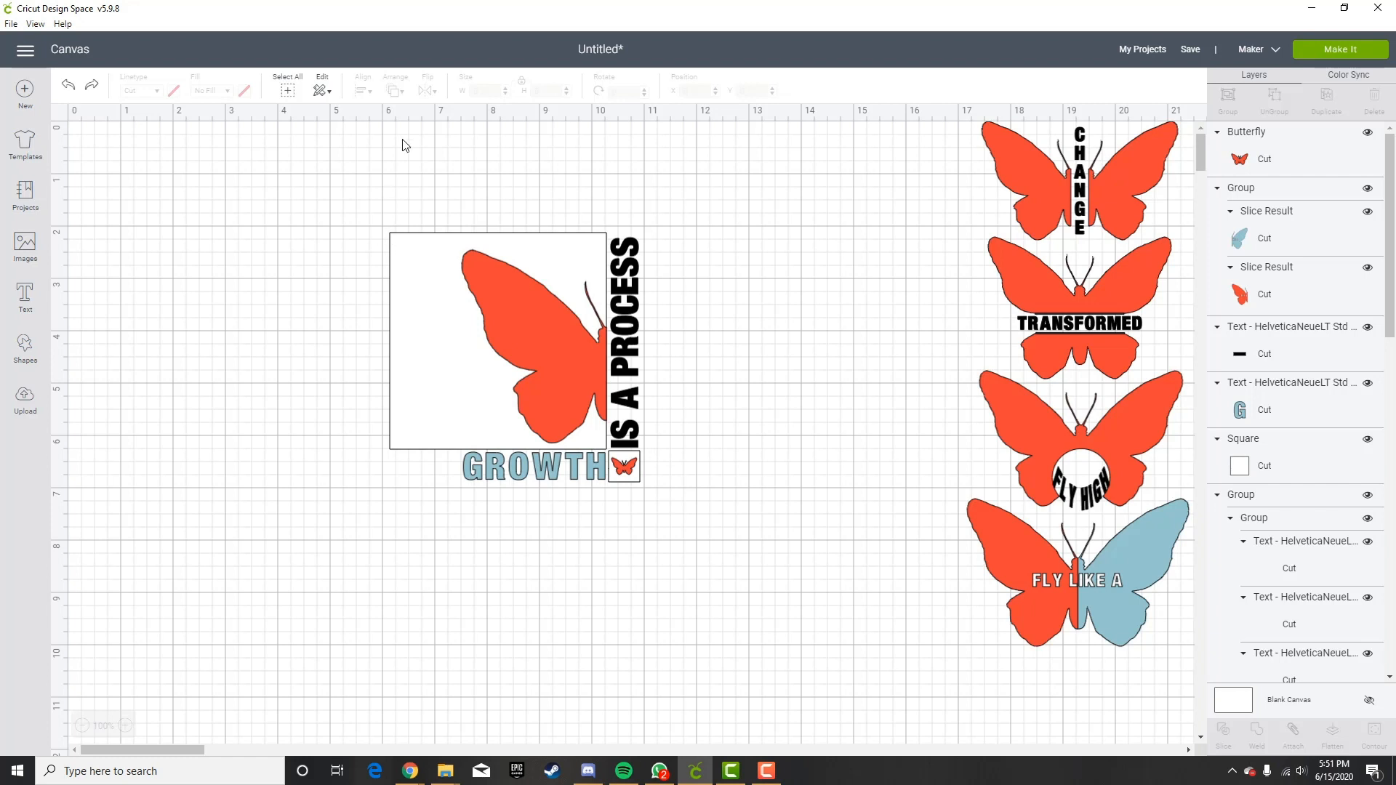
Increase the letter spacing of the vertical IS A PROCESS text by one increment.
left_click(626, 254)
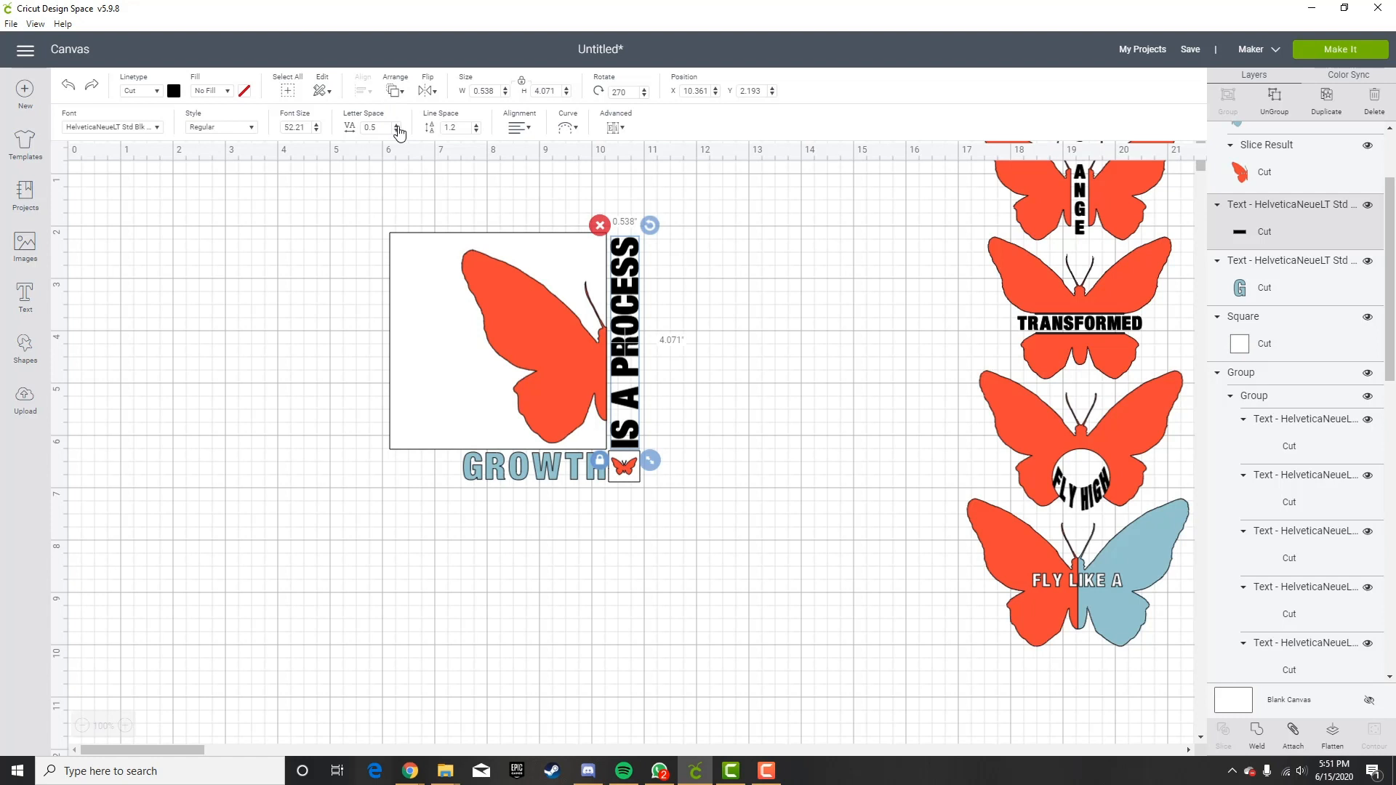
left_click(397, 125)
left_click(776, 352)
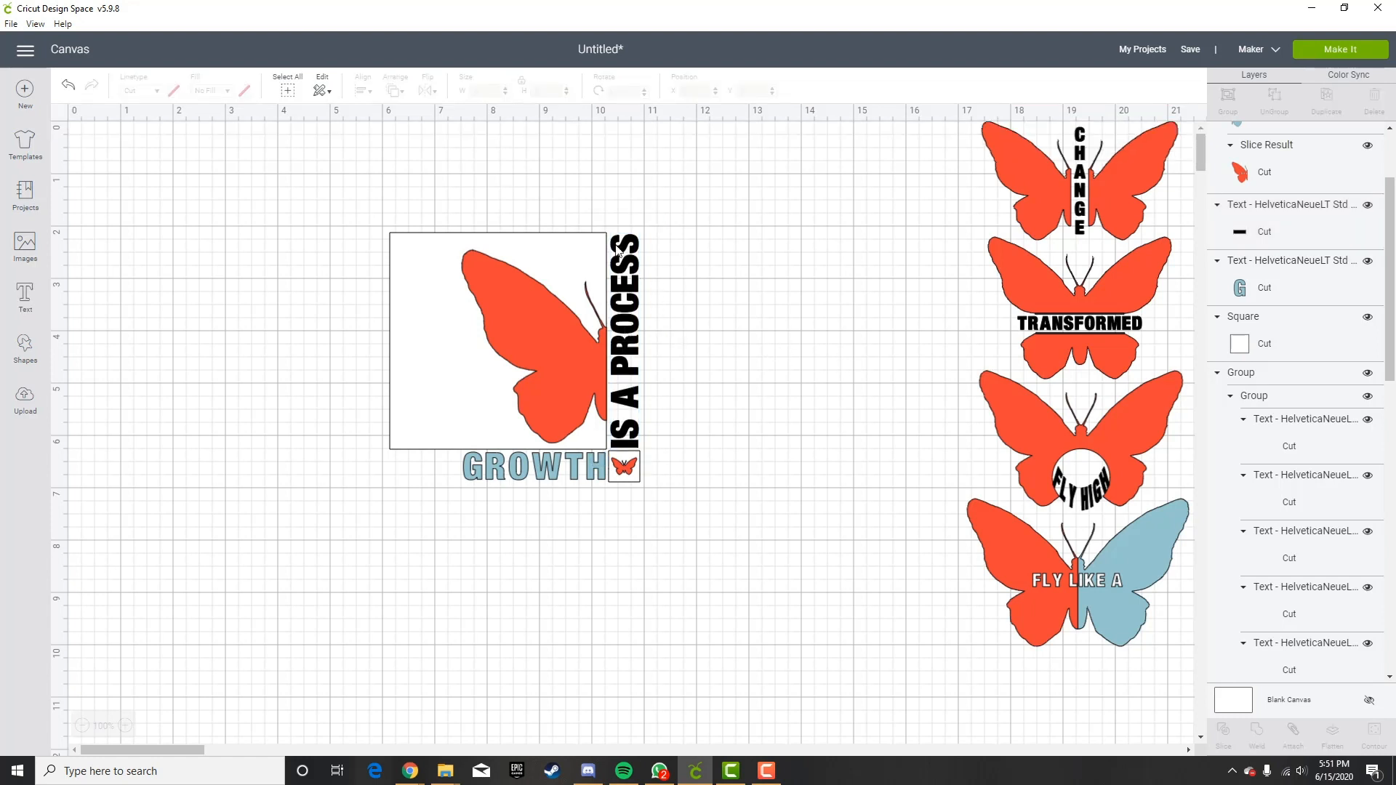
Group the whole GROWTH IS A PROCESS design and shrink it to about 3 in wide in the canvas's upper-left corner.
left_click_drag(293, 178, 728, 563)
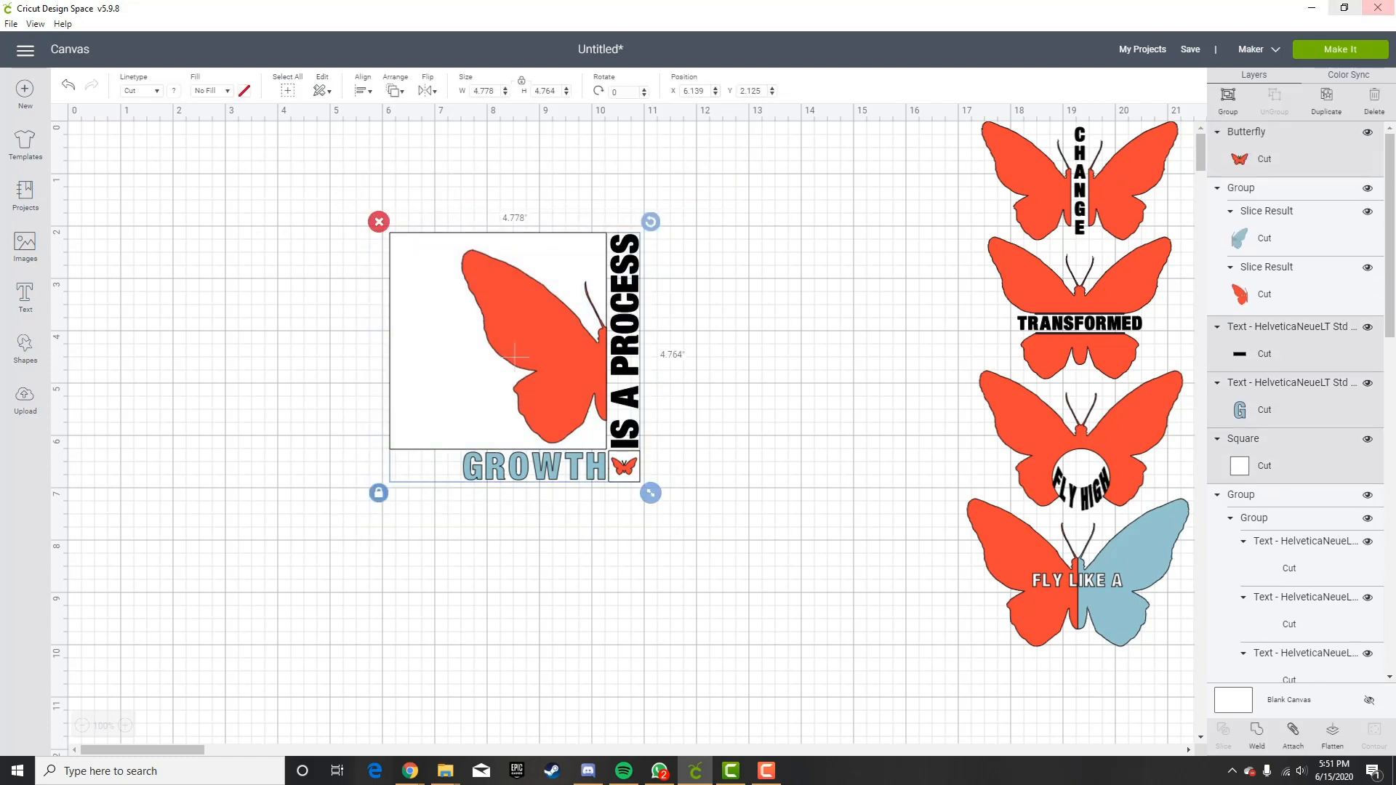
left_click(1231, 101)
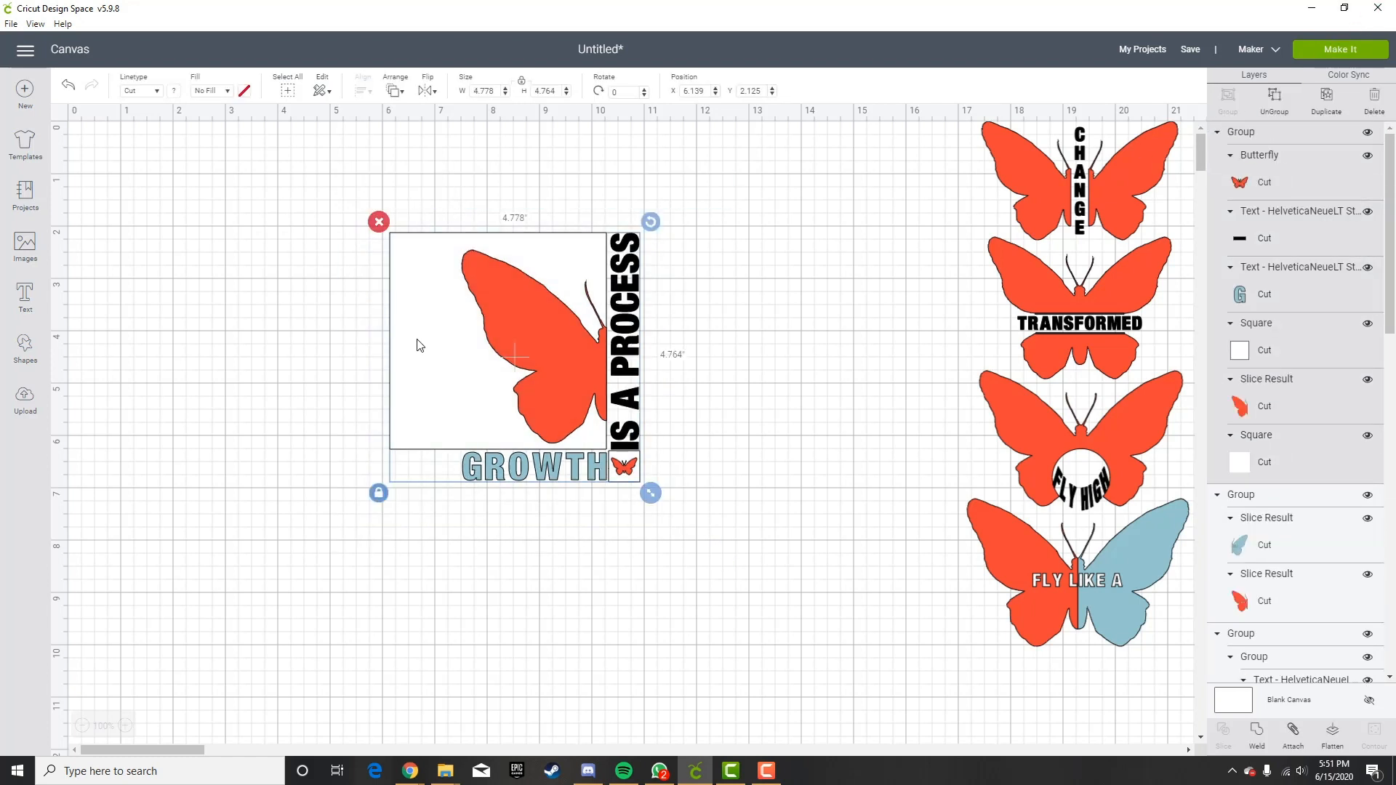
left_click_drag(501, 346, 549, 374)
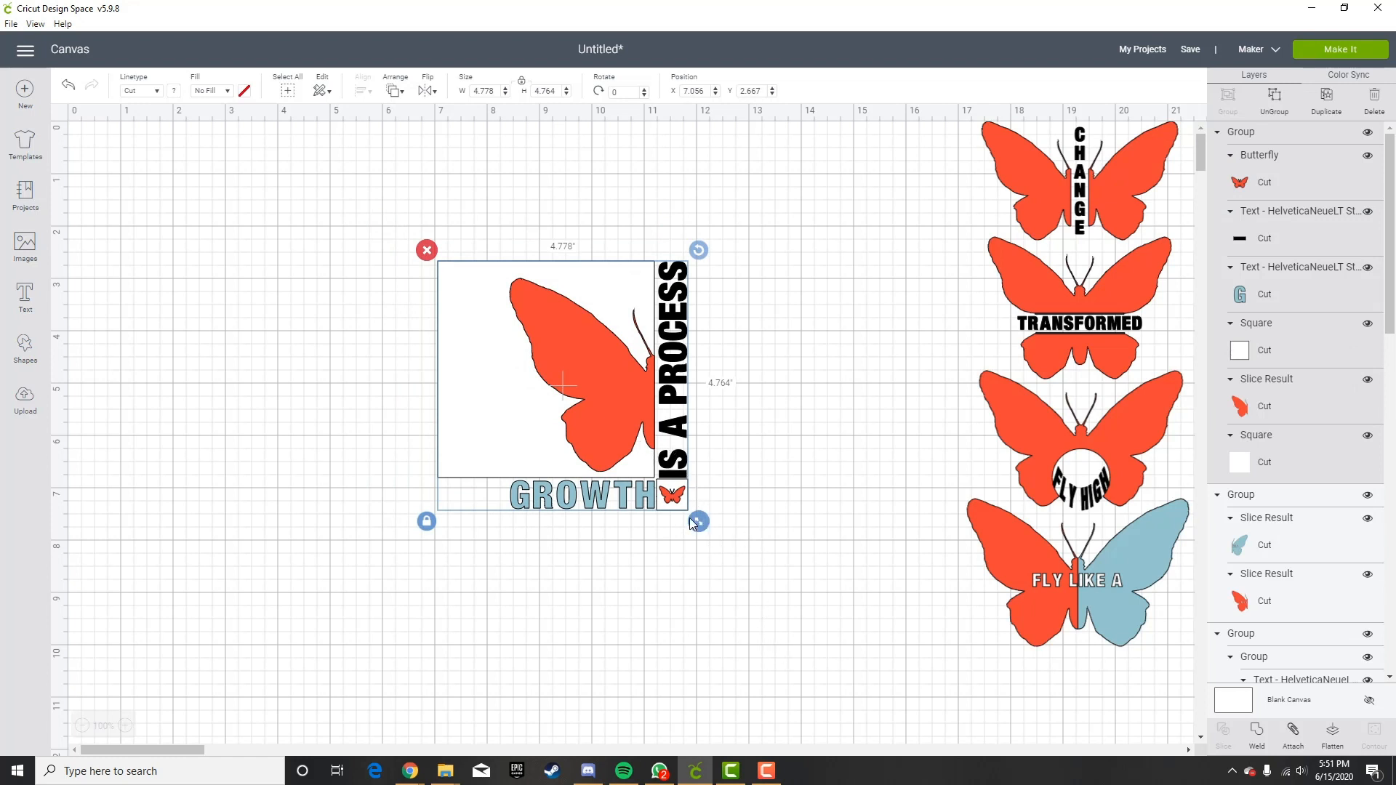
left_click_drag(698, 521, 608, 431)
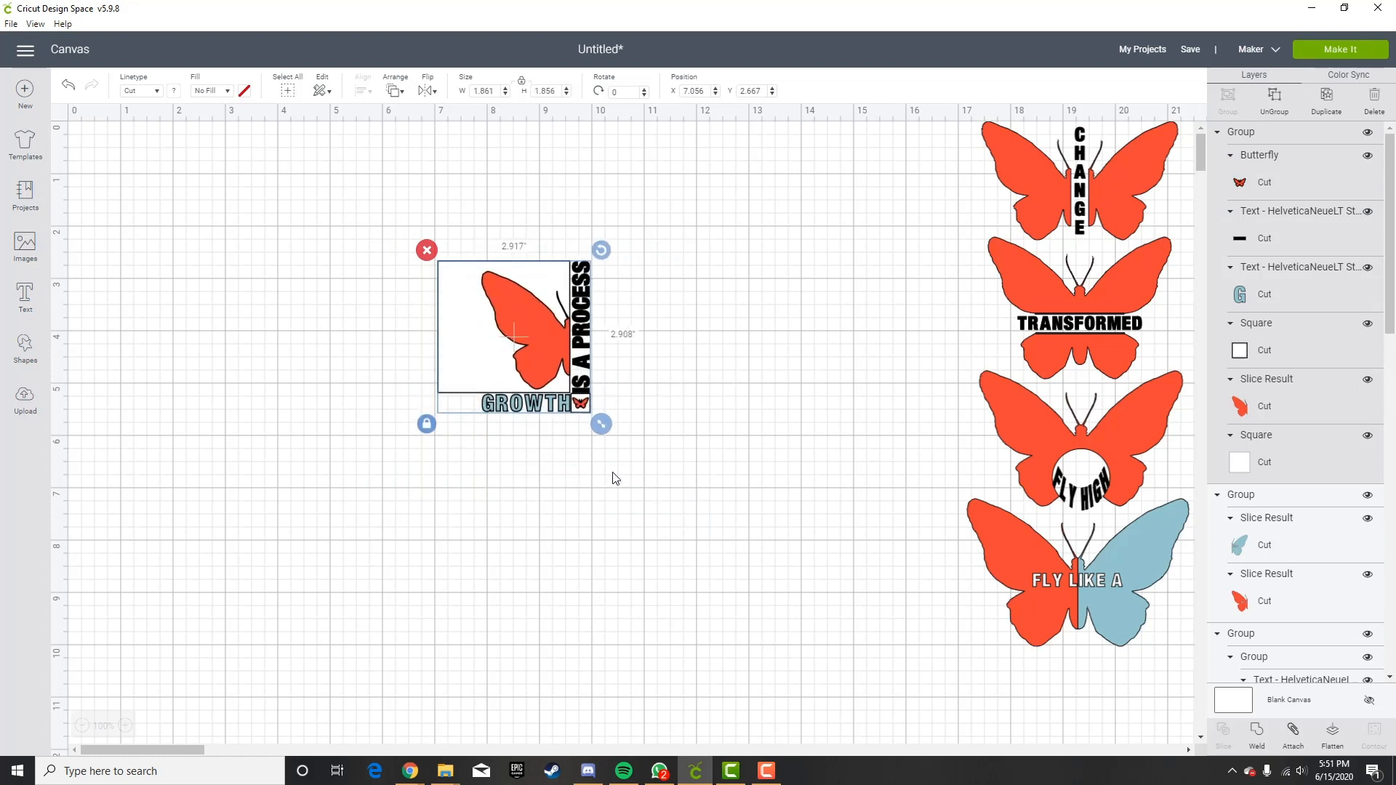
left_click_drag(521, 335, 224, 246)
left_click(559, 409)
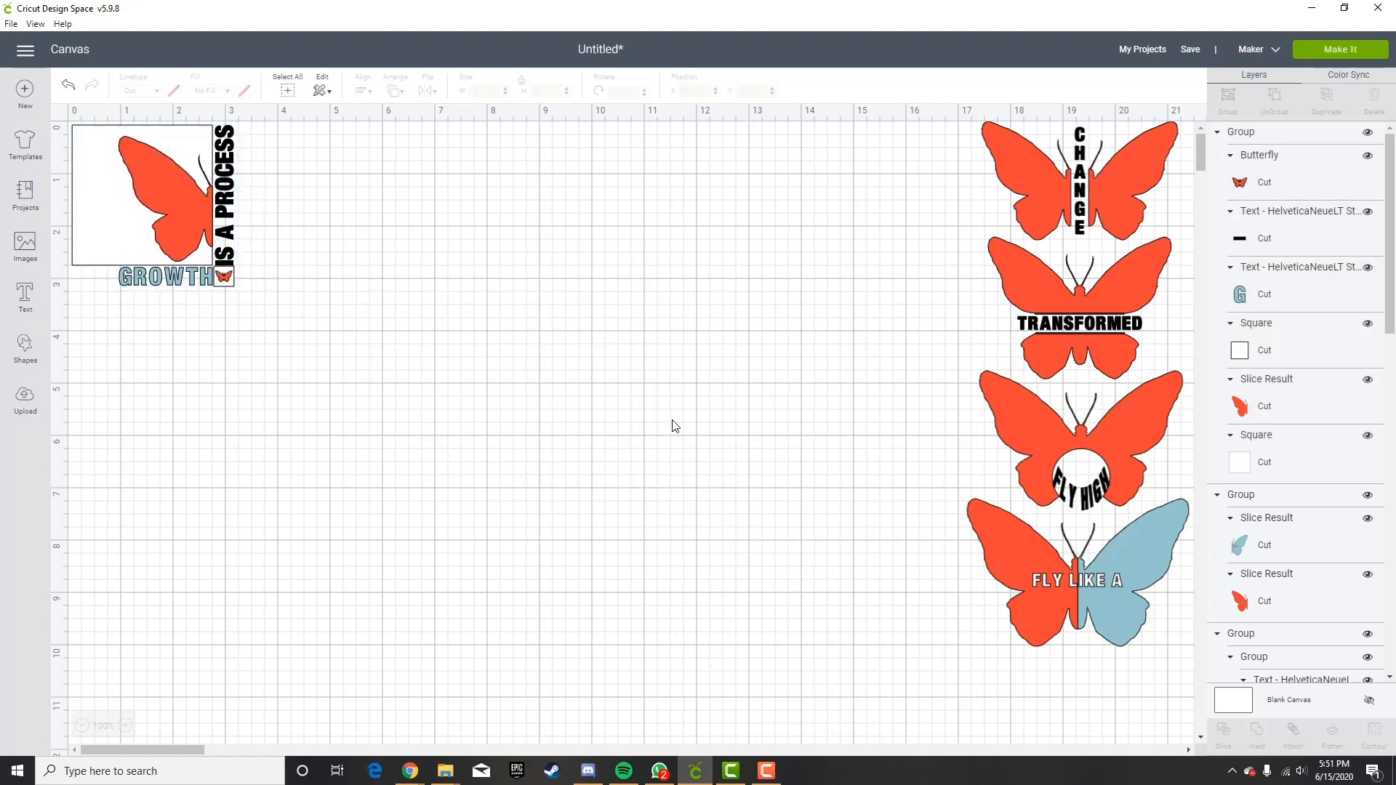
Show the butterfly-designs reference layer to examine the remaining design, and hide it again.
scroll(1302, 597, "down", 10)
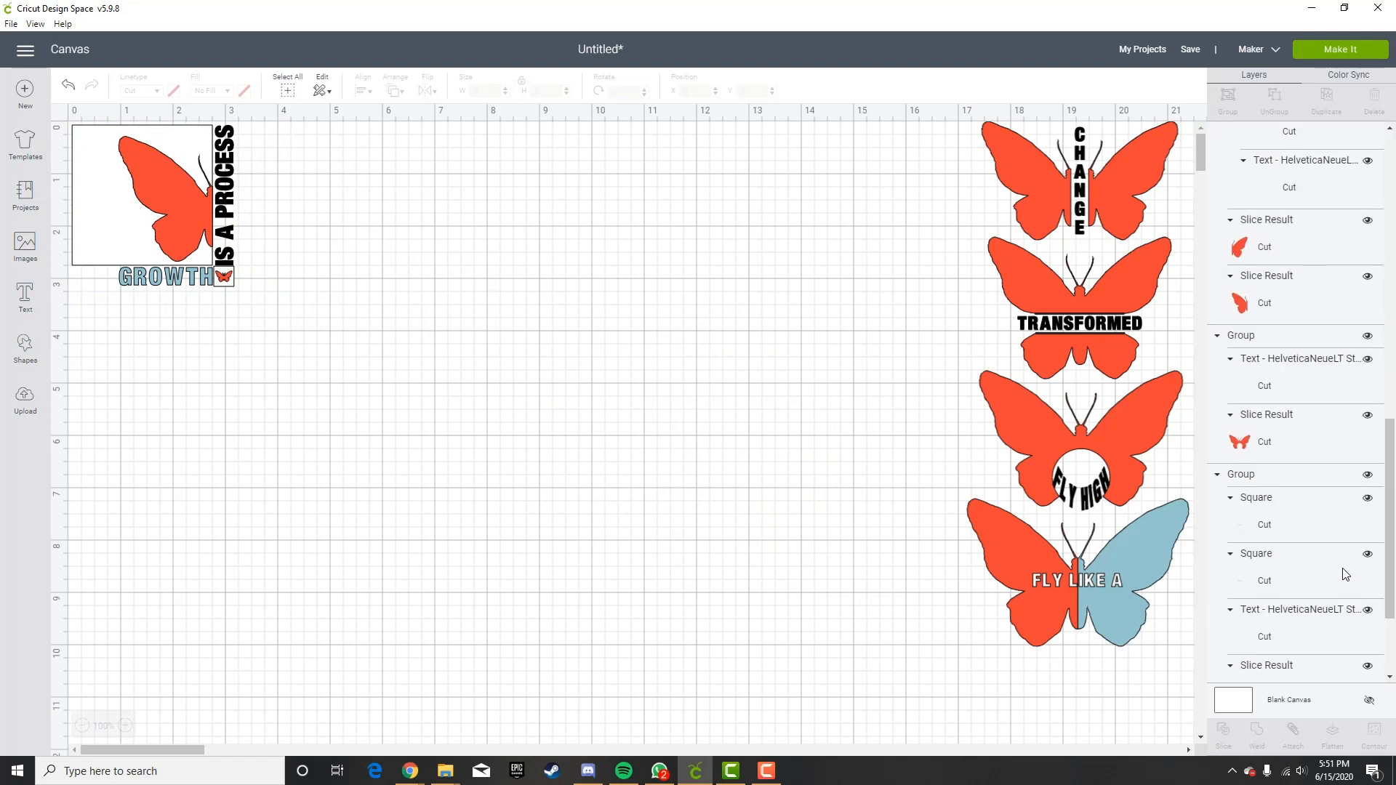
left_click(1368, 634)
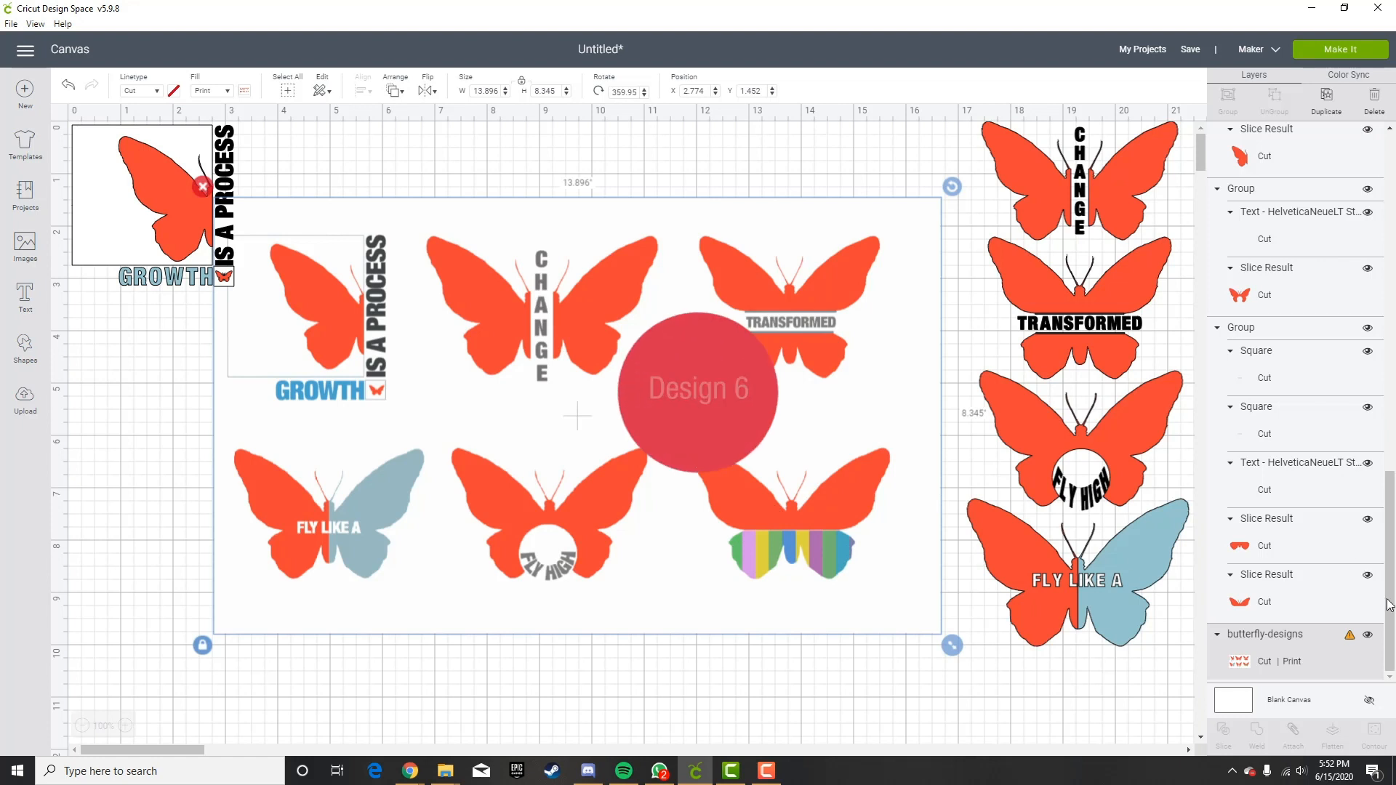
left_click(1367, 634)
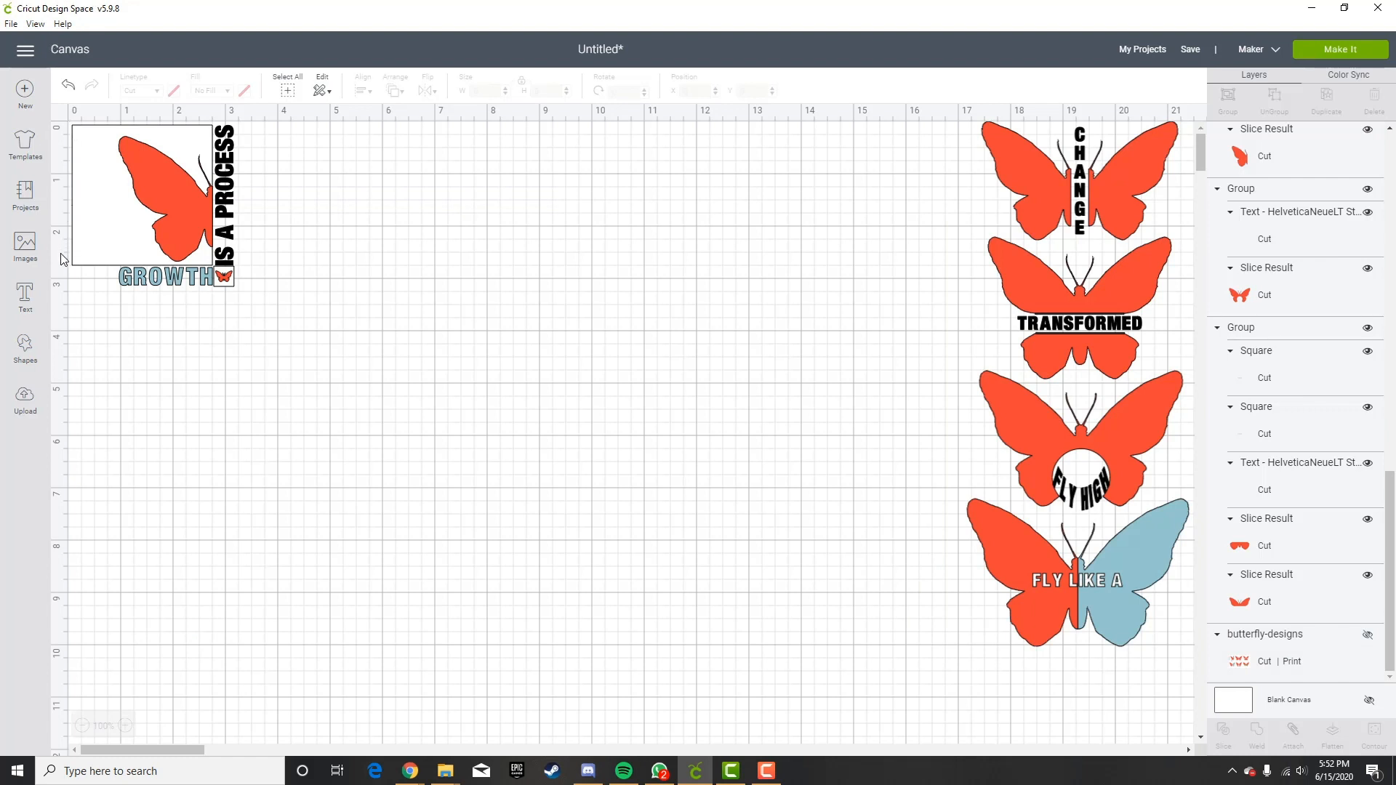
Insert another copy of the previously uploaded plain red butterfly onto the canvas.
left_click(43, 404)
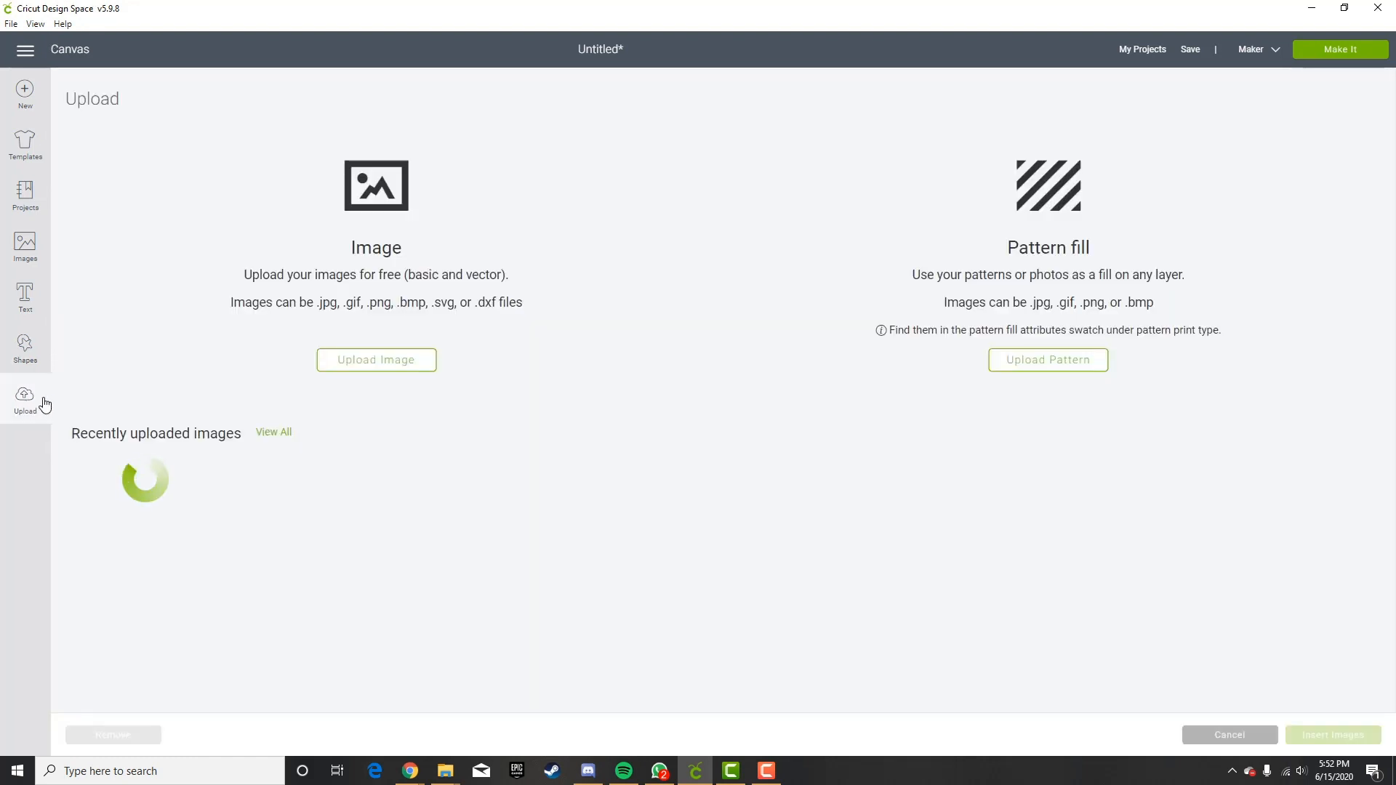
left_click(153, 549)
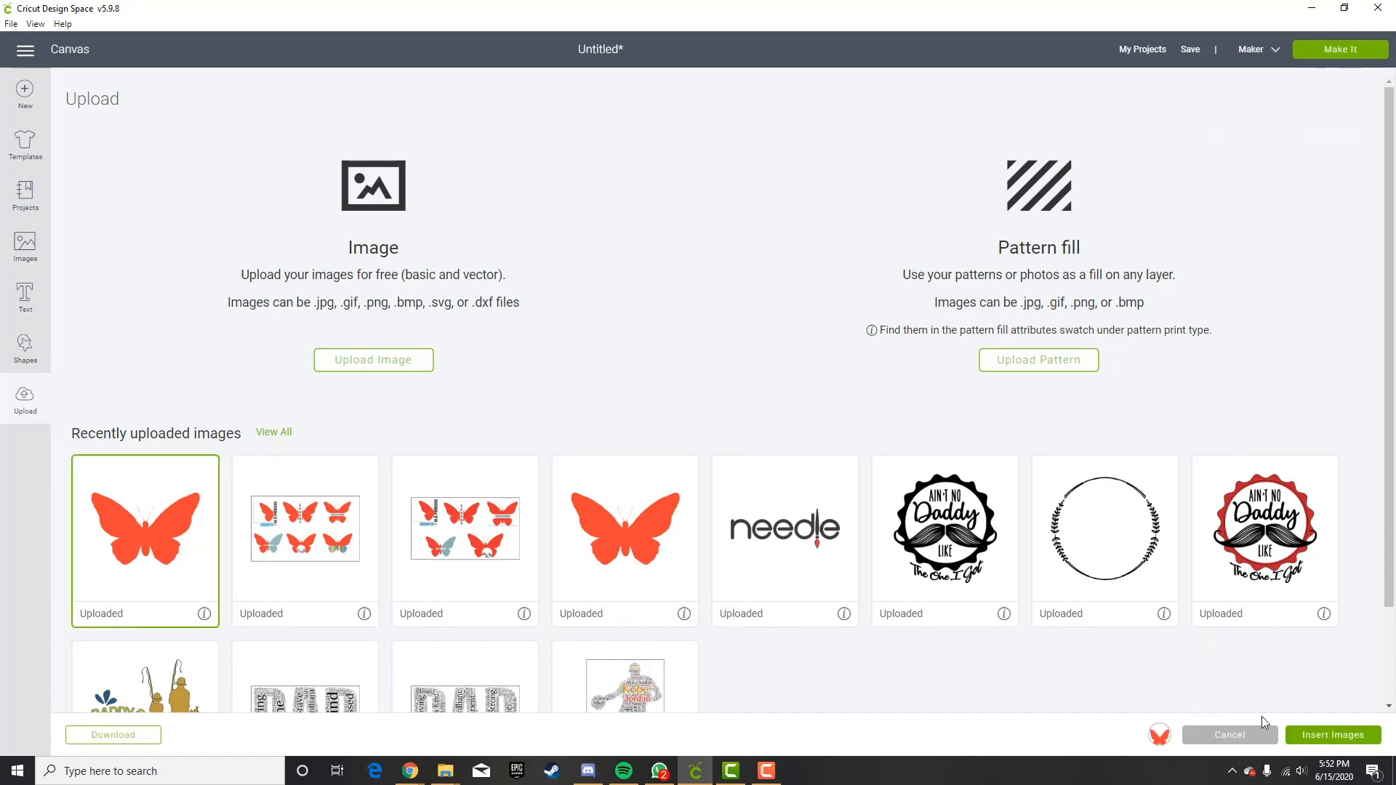
left_click(1299, 735)
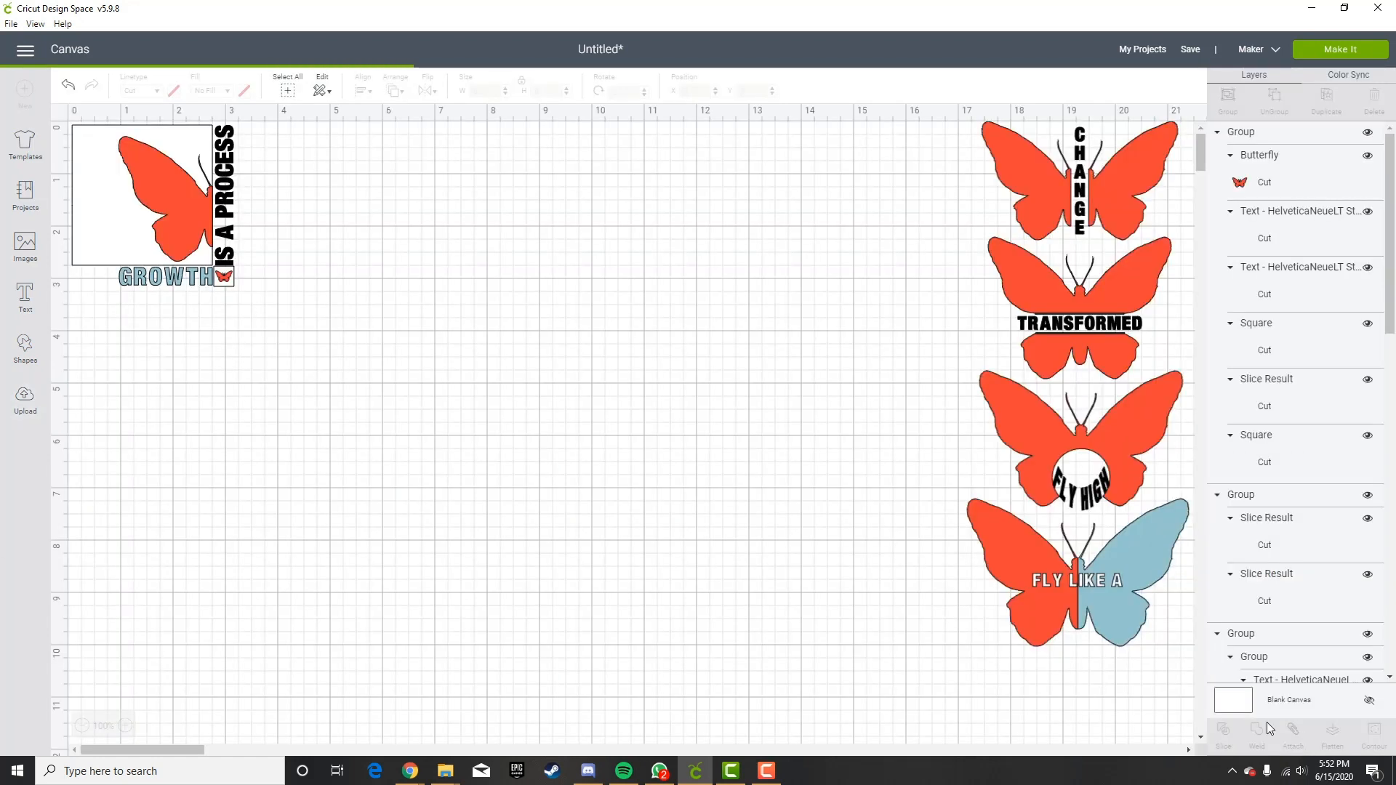
Scale the new red butterfly down to about 6.27 in wide.
scroll(991, 561, "down", 3)
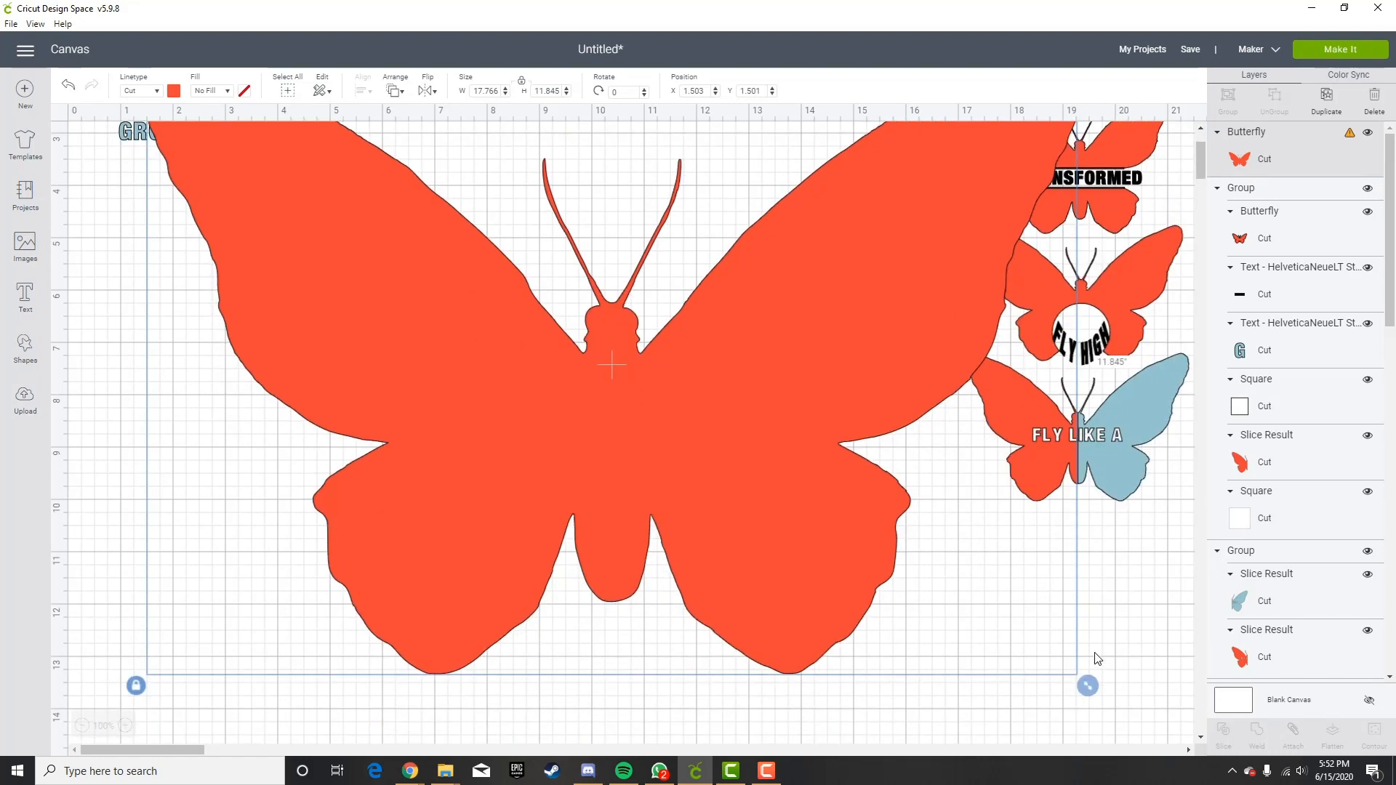
left_click_drag(1088, 677, 492, 324)
scroll(492, 324, "up", 3)
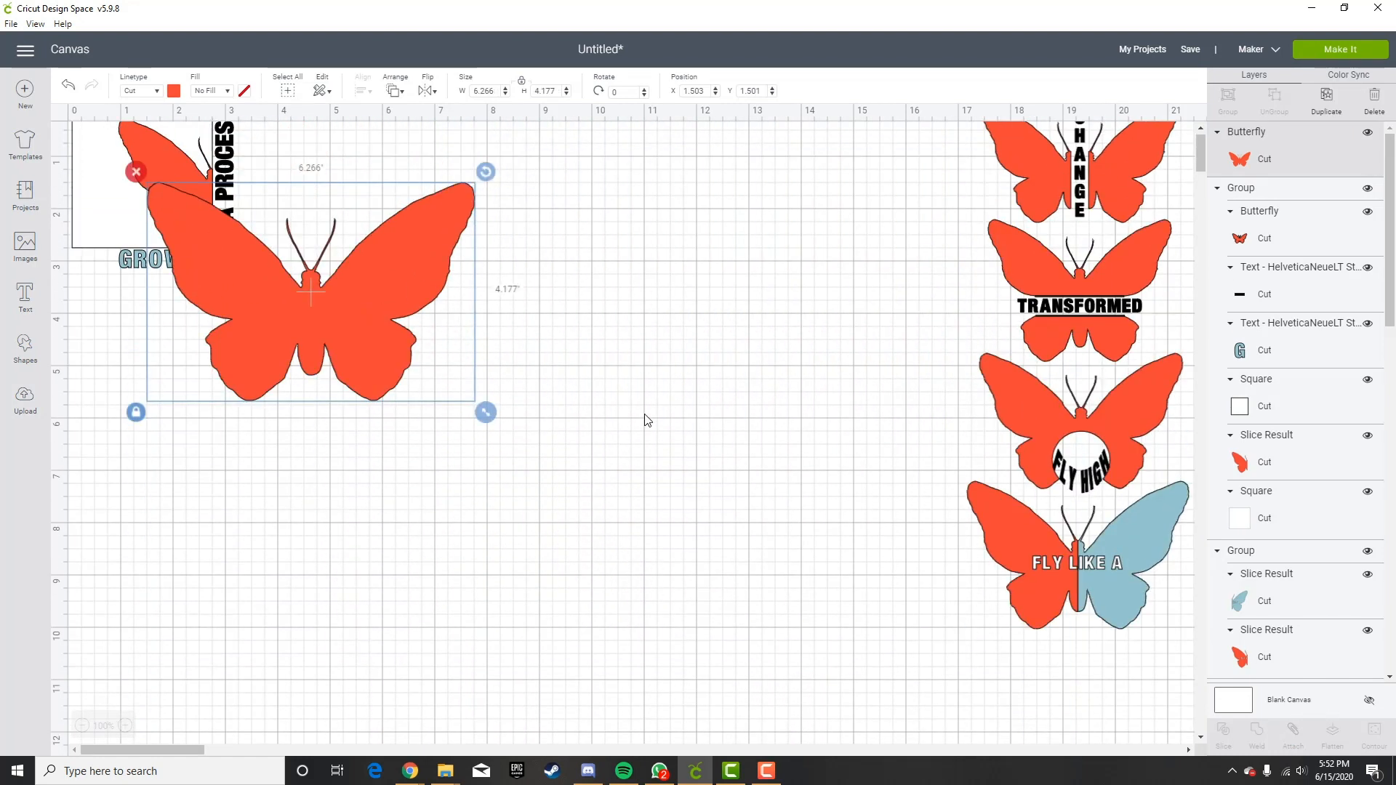
Move the new red butterfly to the open middle of the canvas, at about X 6.18 in and Y 2.52 in.
left_click_drag(367, 320, 605, 374)
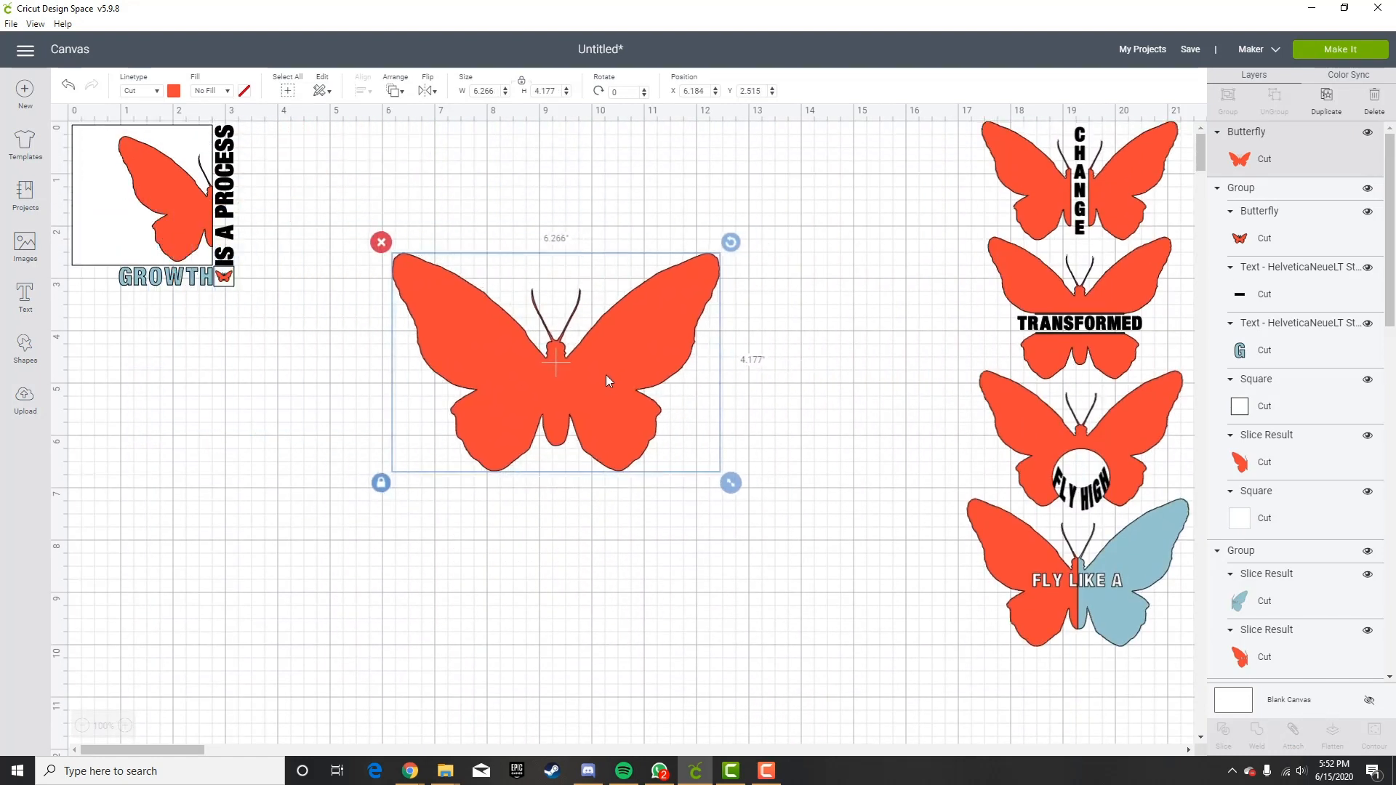
left_click(357, 371)
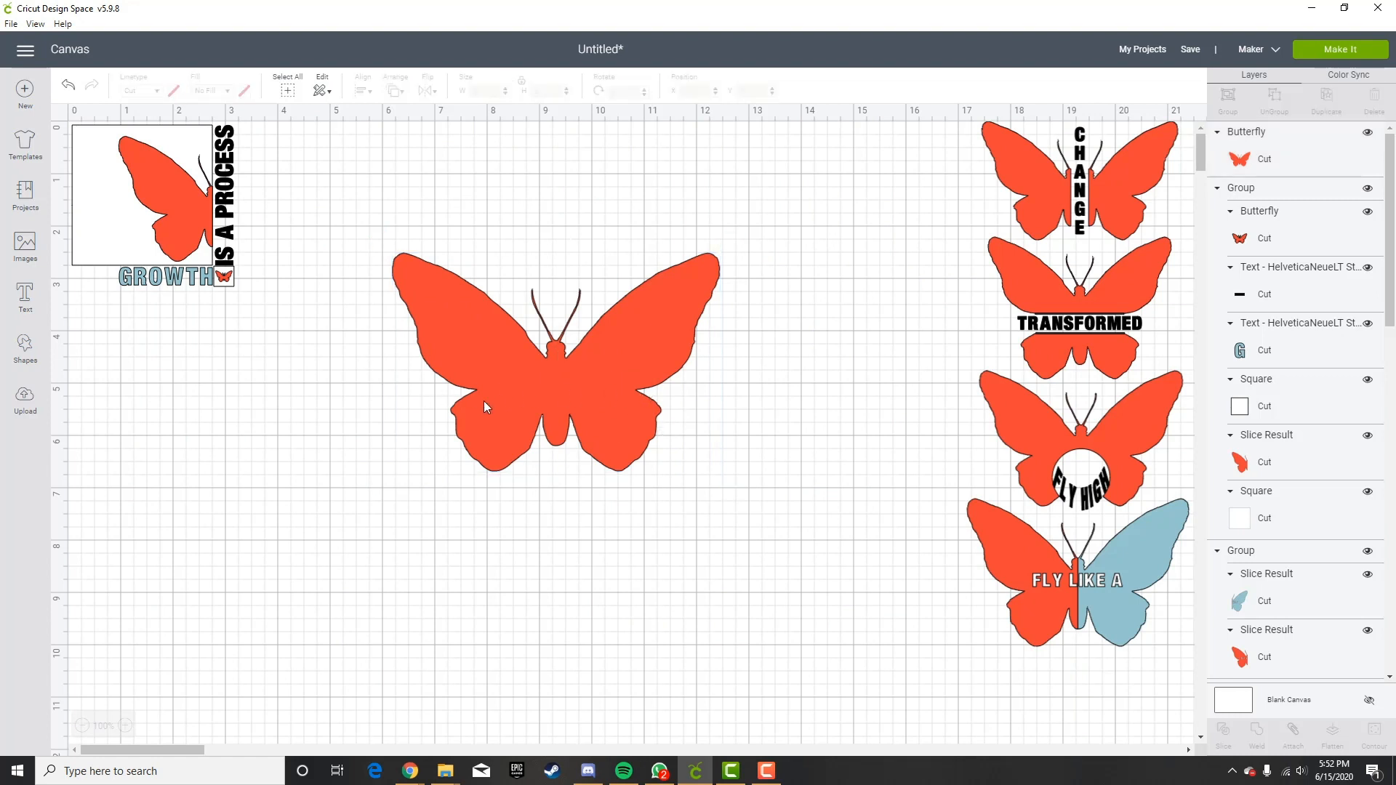
left_click(1133, 295)
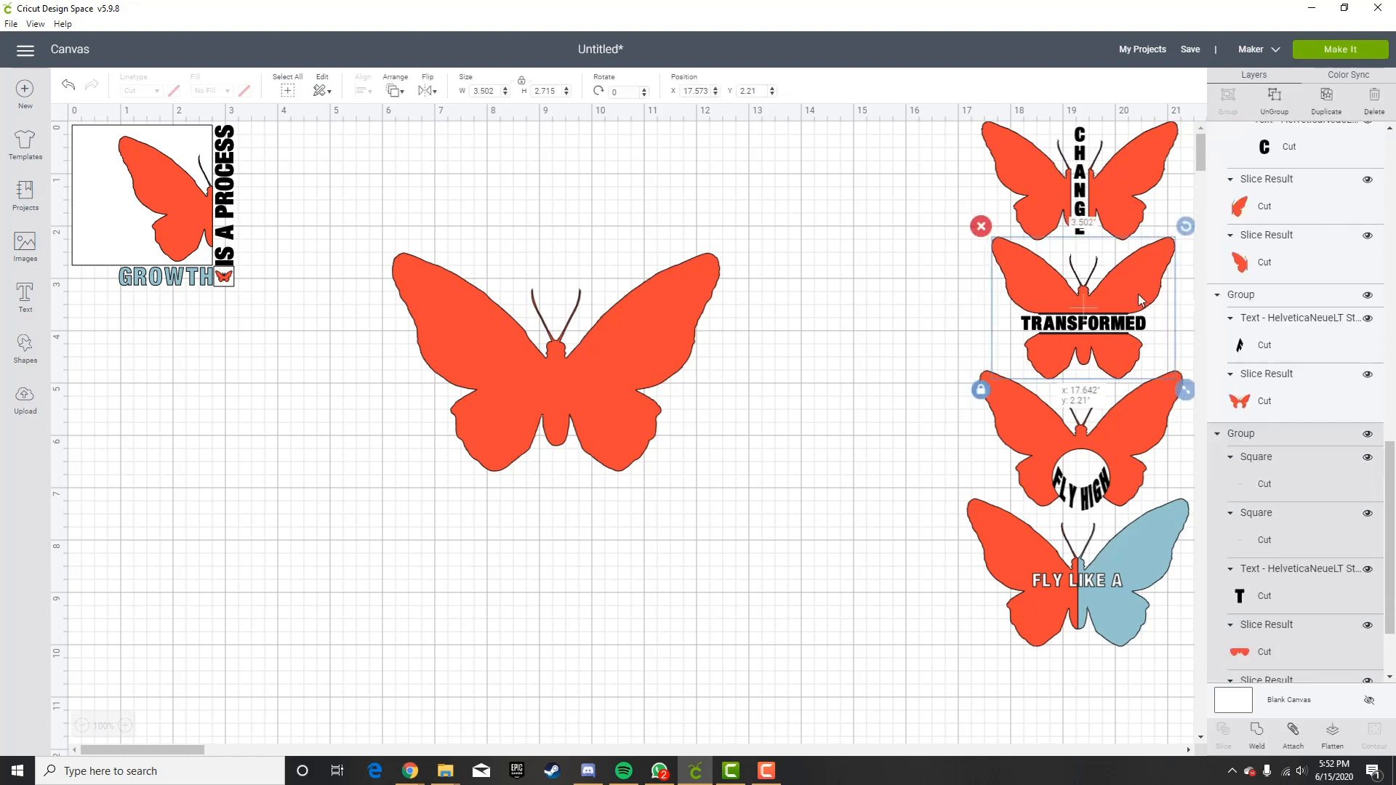
left_click(810, 483)
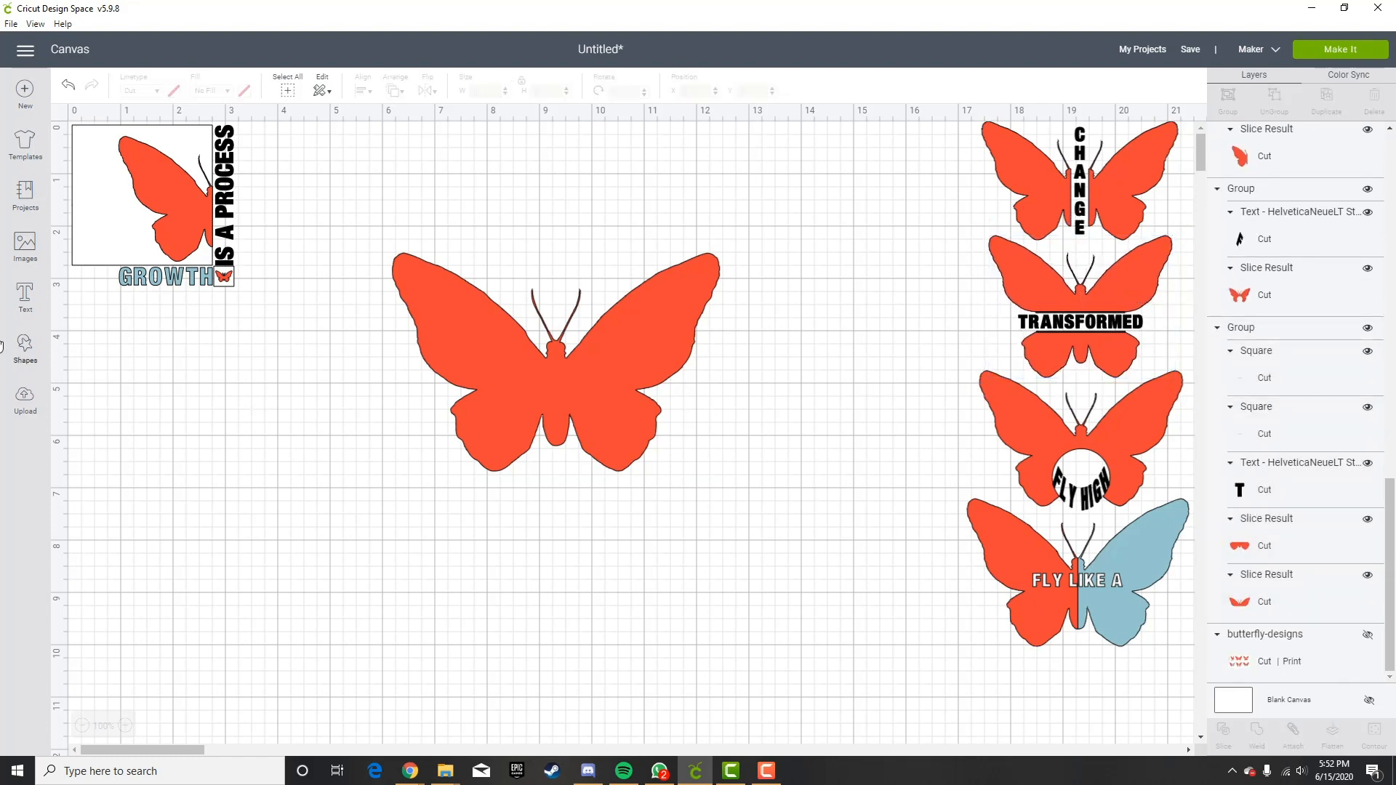
Add a square about 7.29 in wide covering the lower half of the red butterfly, its upper edge dividing upper and lower wings.
left_click(42, 352)
left_click(83, 251)
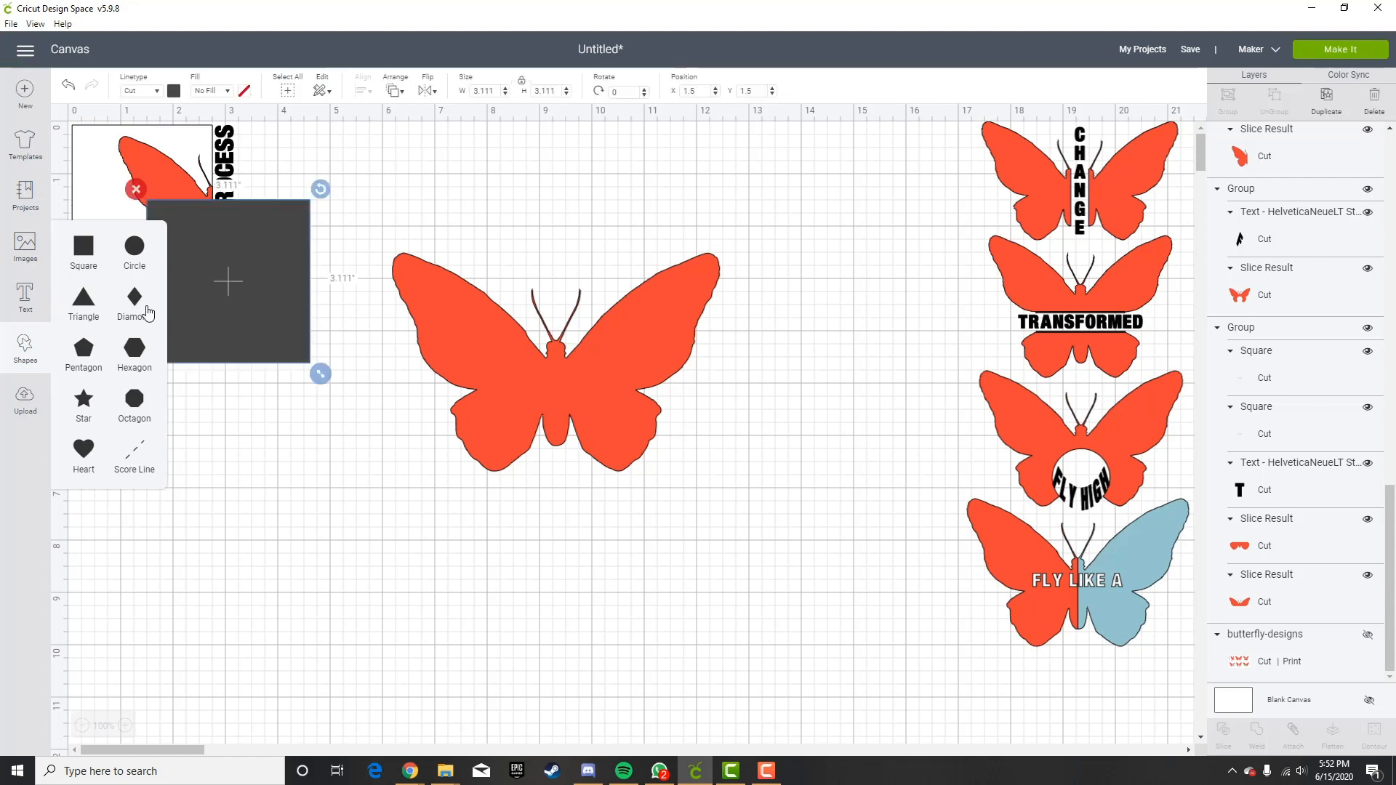
left_click_drag(273, 328, 427, 529)
left_click_drag(480, 484, 482, 486)
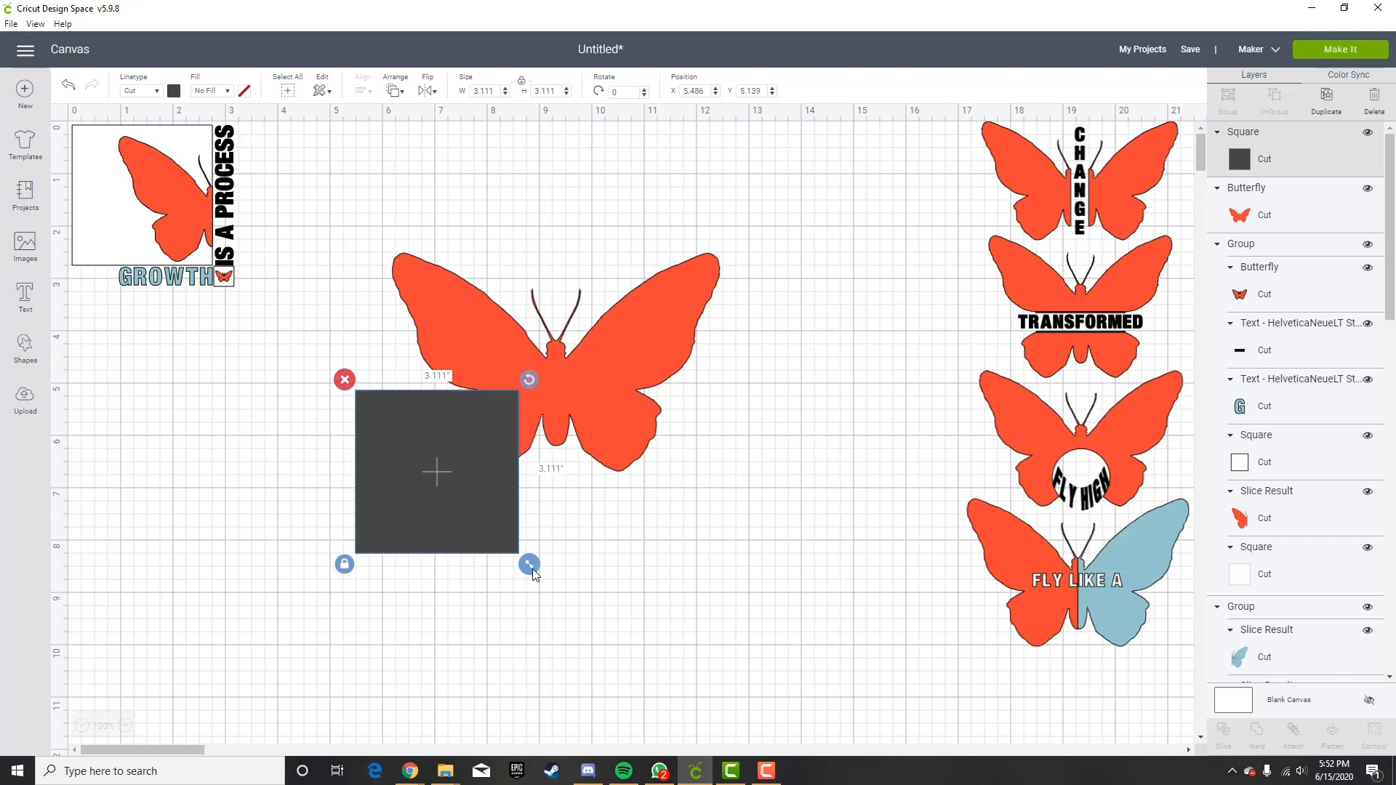
left_click_drag(529, 565, 740, 598)
left_click(783, 320)
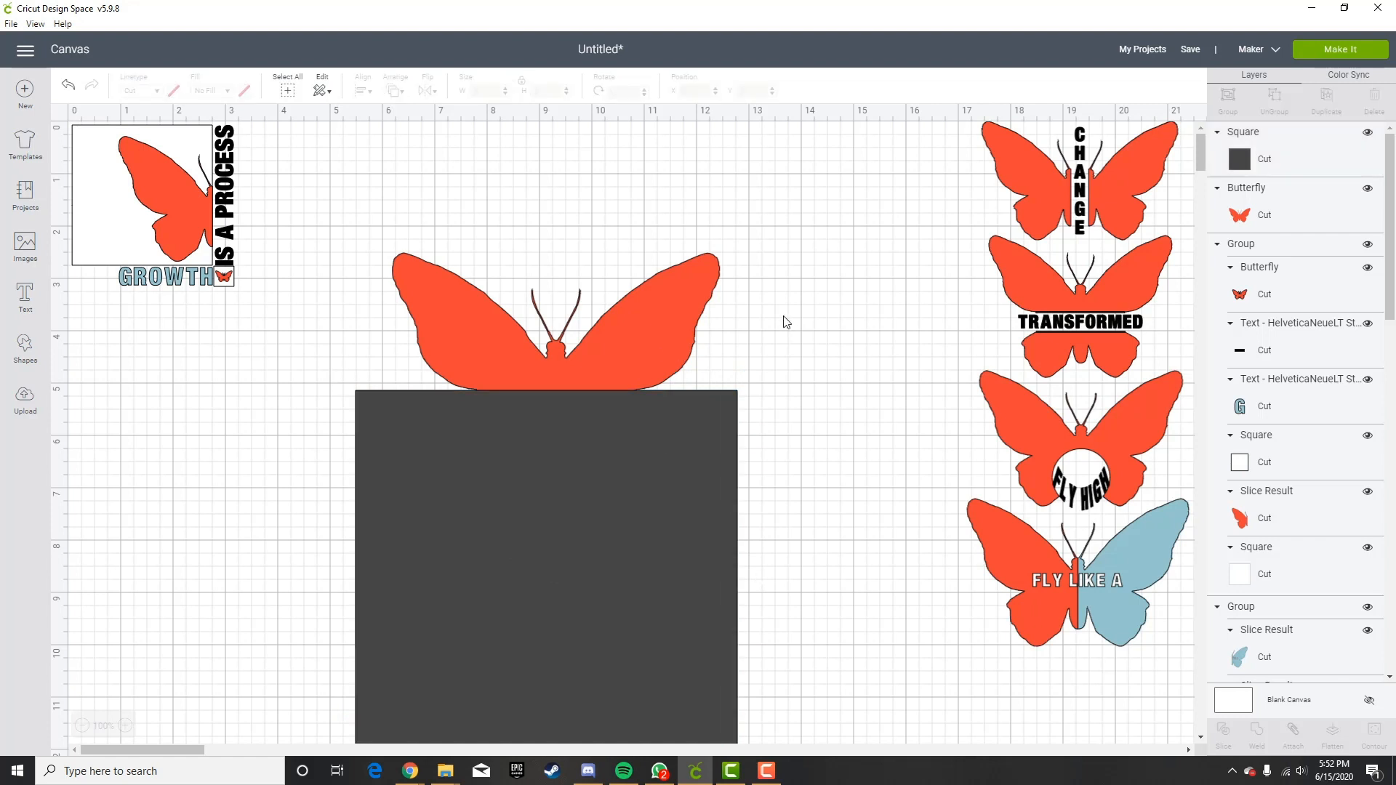
Slice the butterfly with the large square and delete both dark slice results.
left_click_drag(561, 227, 801, 555)
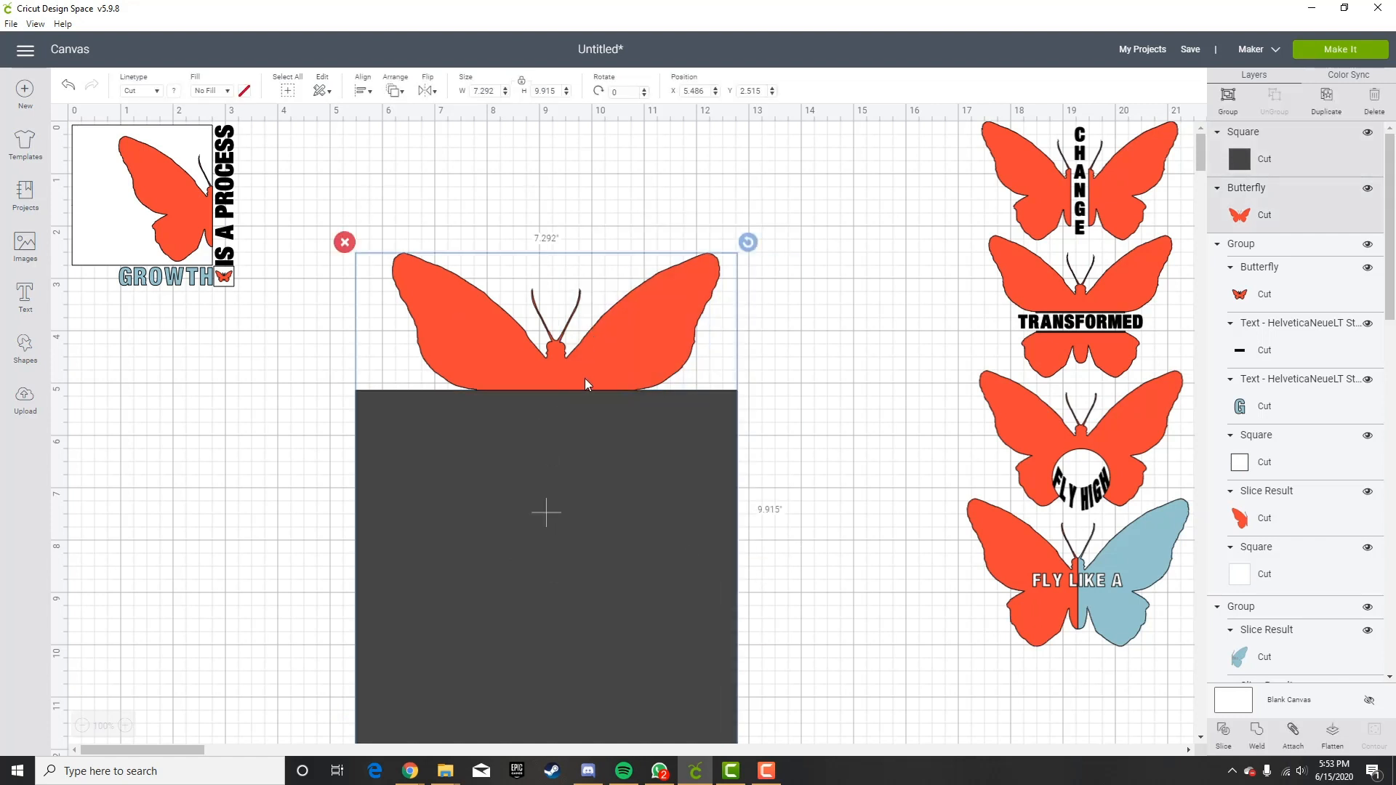
left_click(1224, 731)
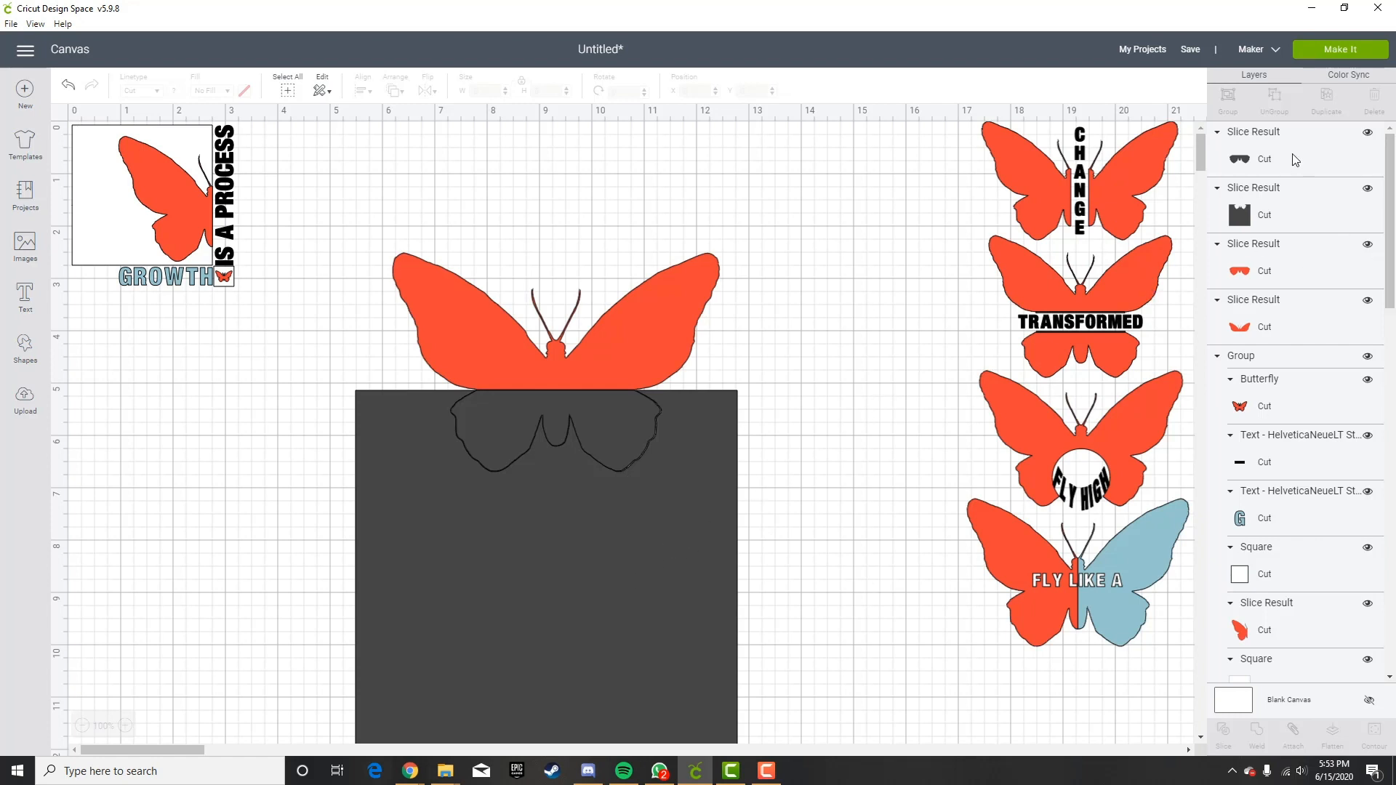
left_click(1302, 173)
left_click(1310, 222, "shift")
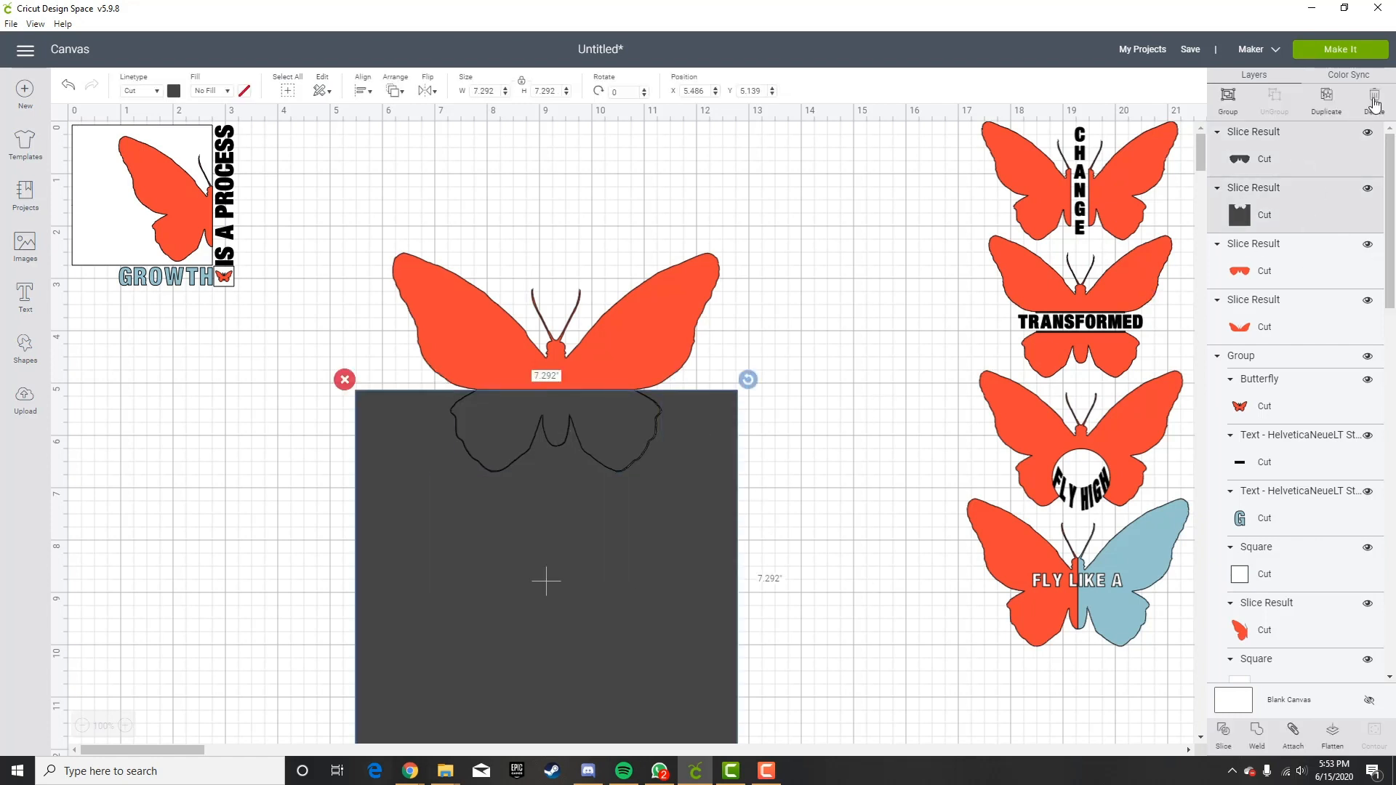
left_click(1375, 98)
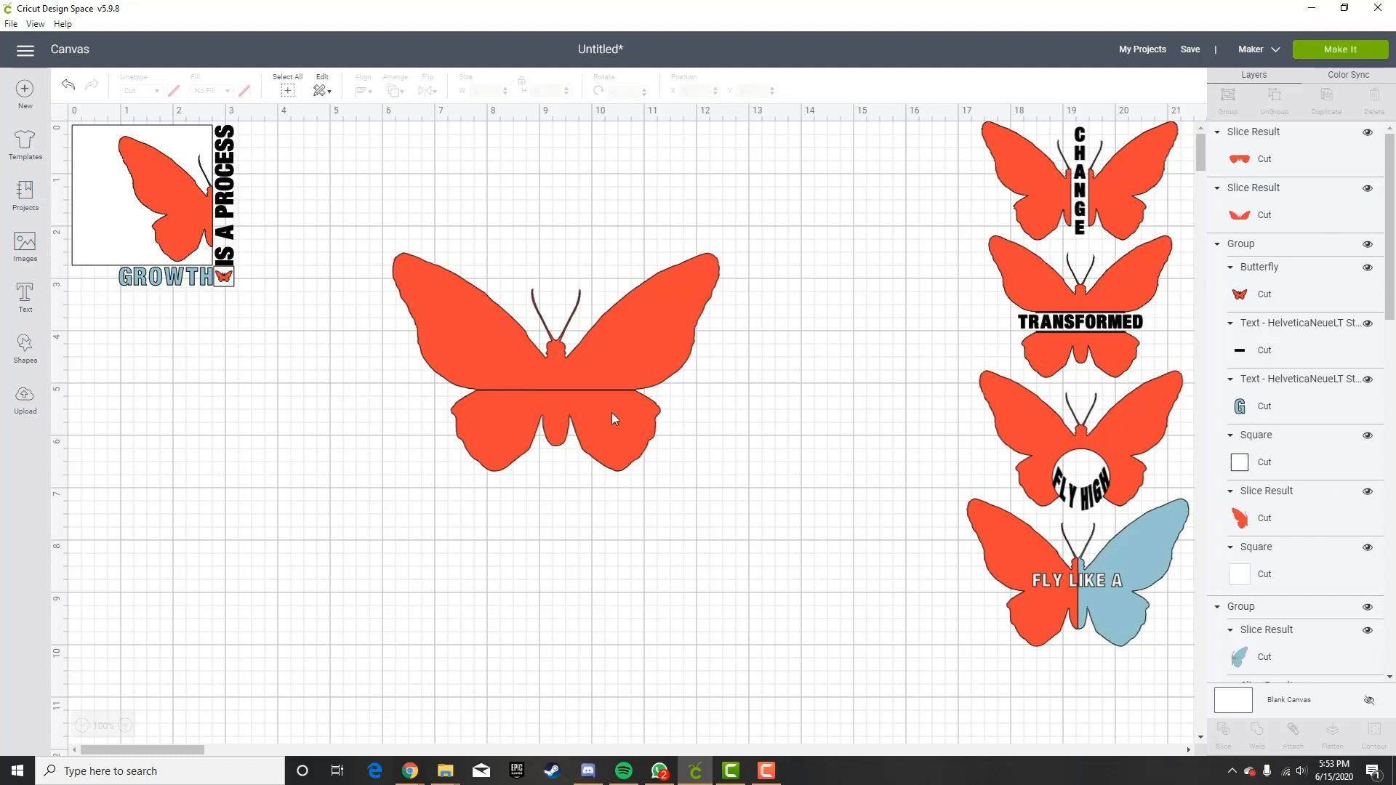
Move the lower-wing piece straight down, leaving a gap of about 0.9 in below the upper wings.
left_click(603, 348)
left_click(613, 430)
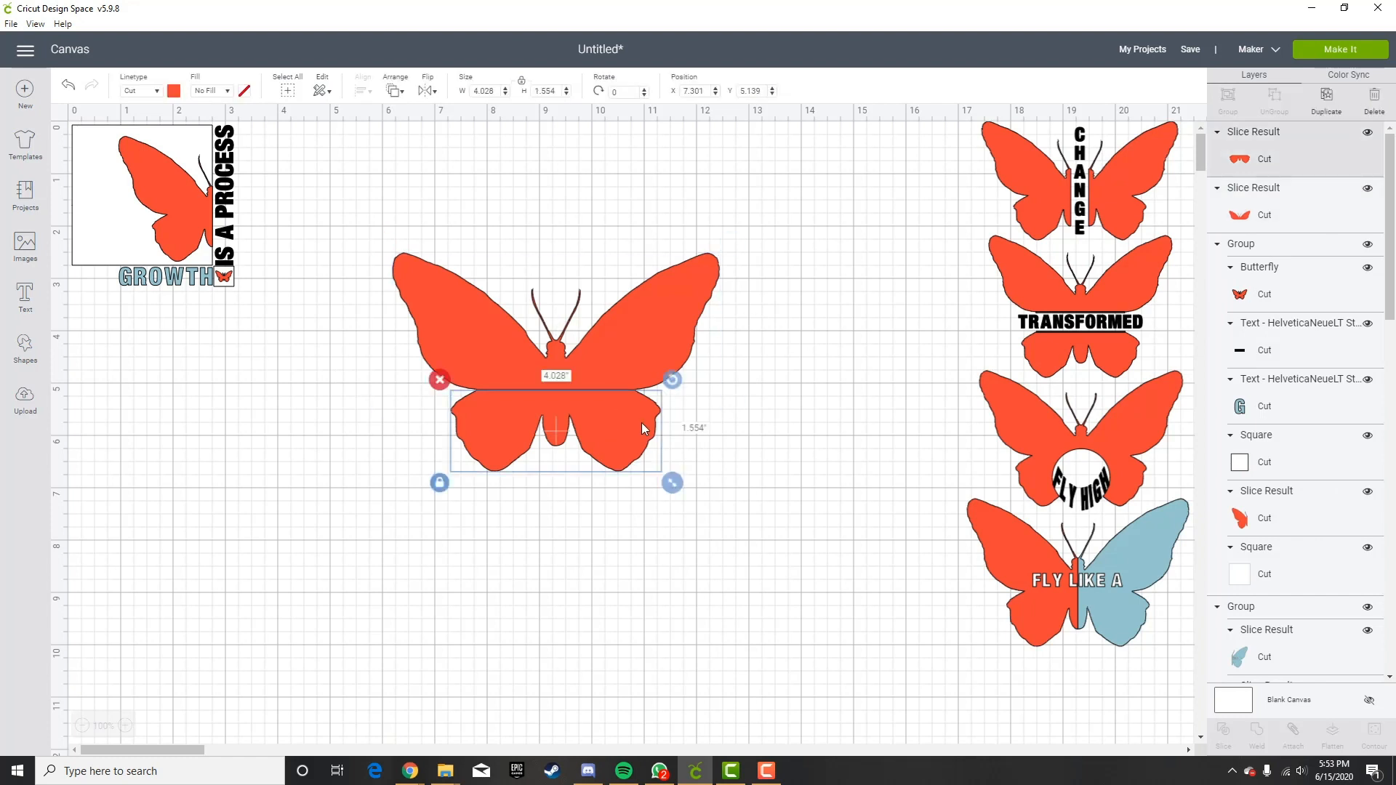
left_click(750, 403)
left_click_drag(599, 434, 597, 479)
left_click(744, 405)
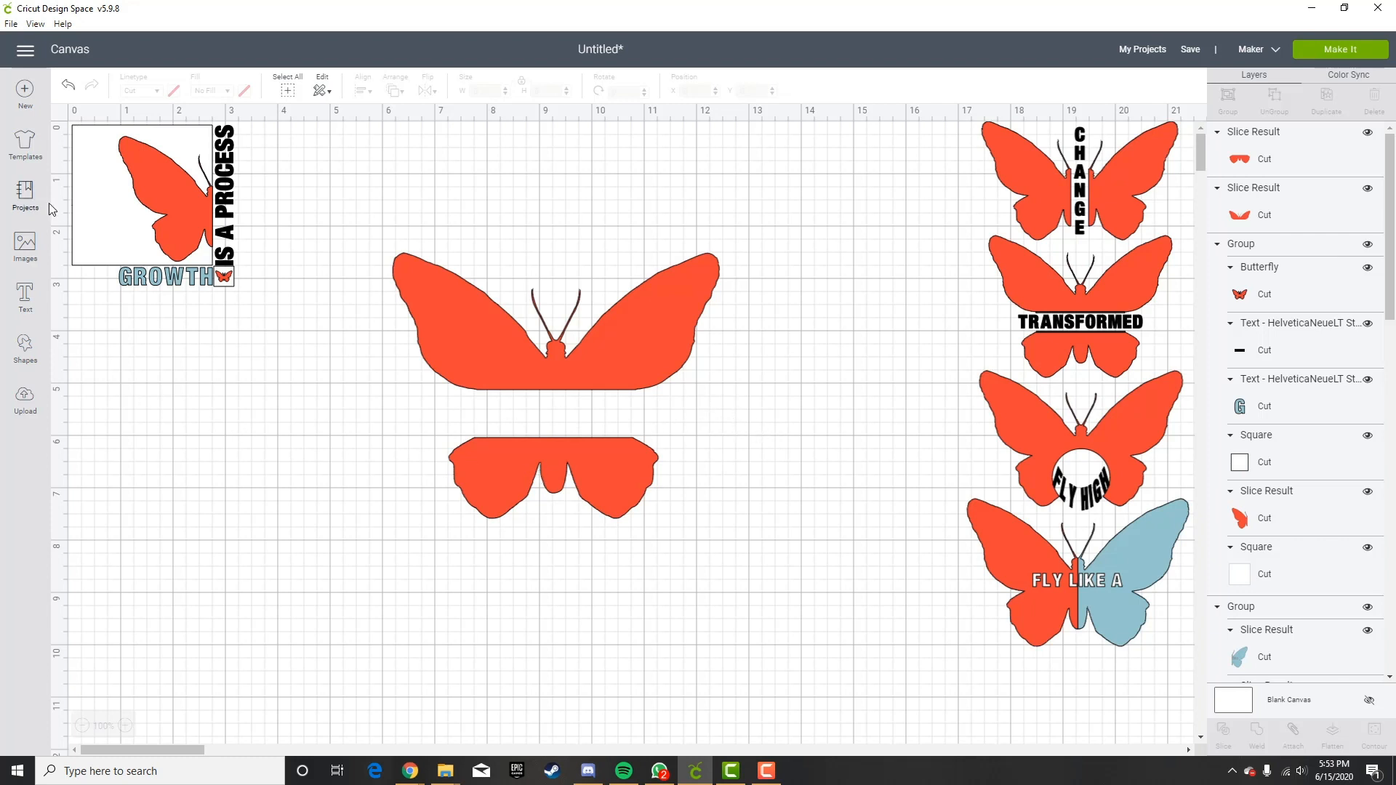
Add a square, unlock its proportions, shape it into a strip about 0.47 by 2.71 in, and place it over the lower wings' left end.
left_click(25, 347)
left_click(81, 263)
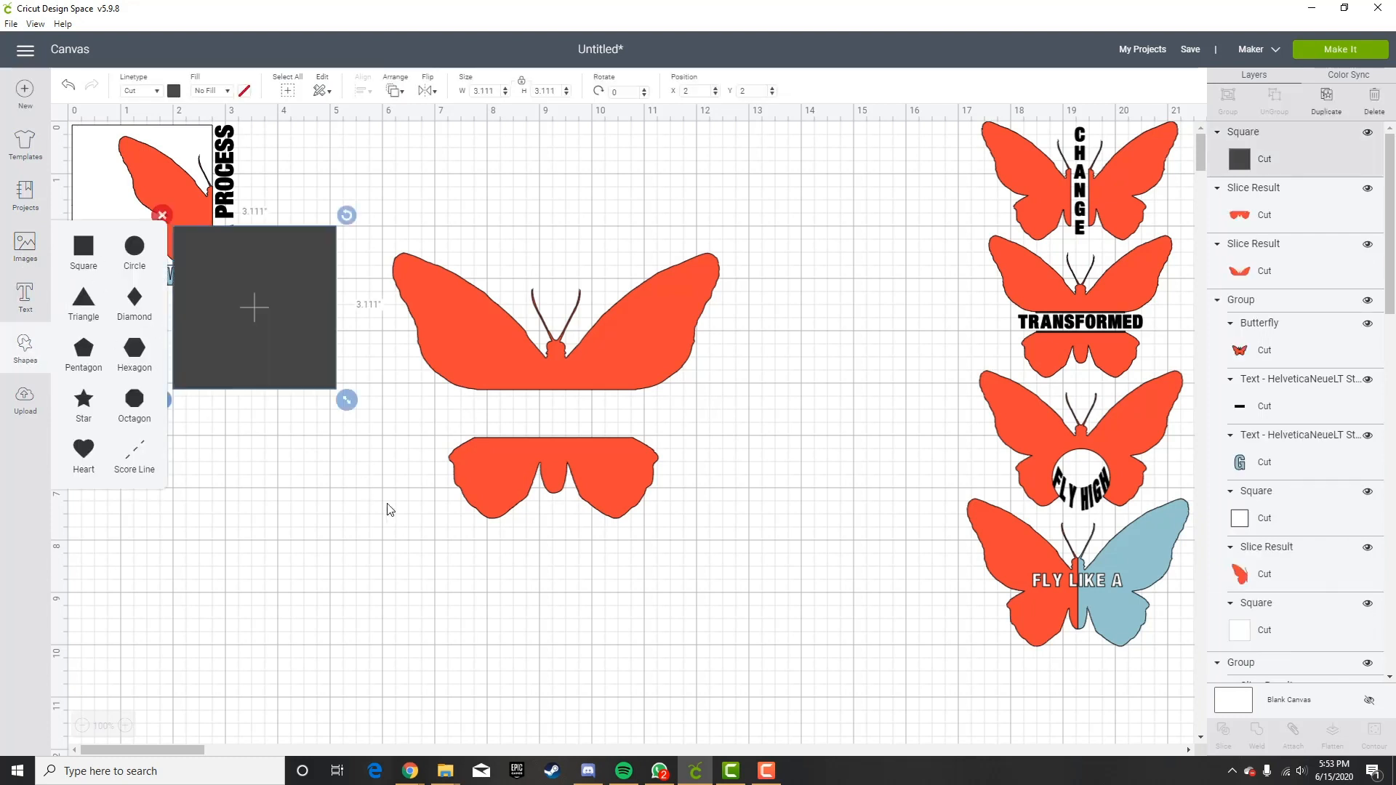
left_click_drag(308, 374, 400, 502)
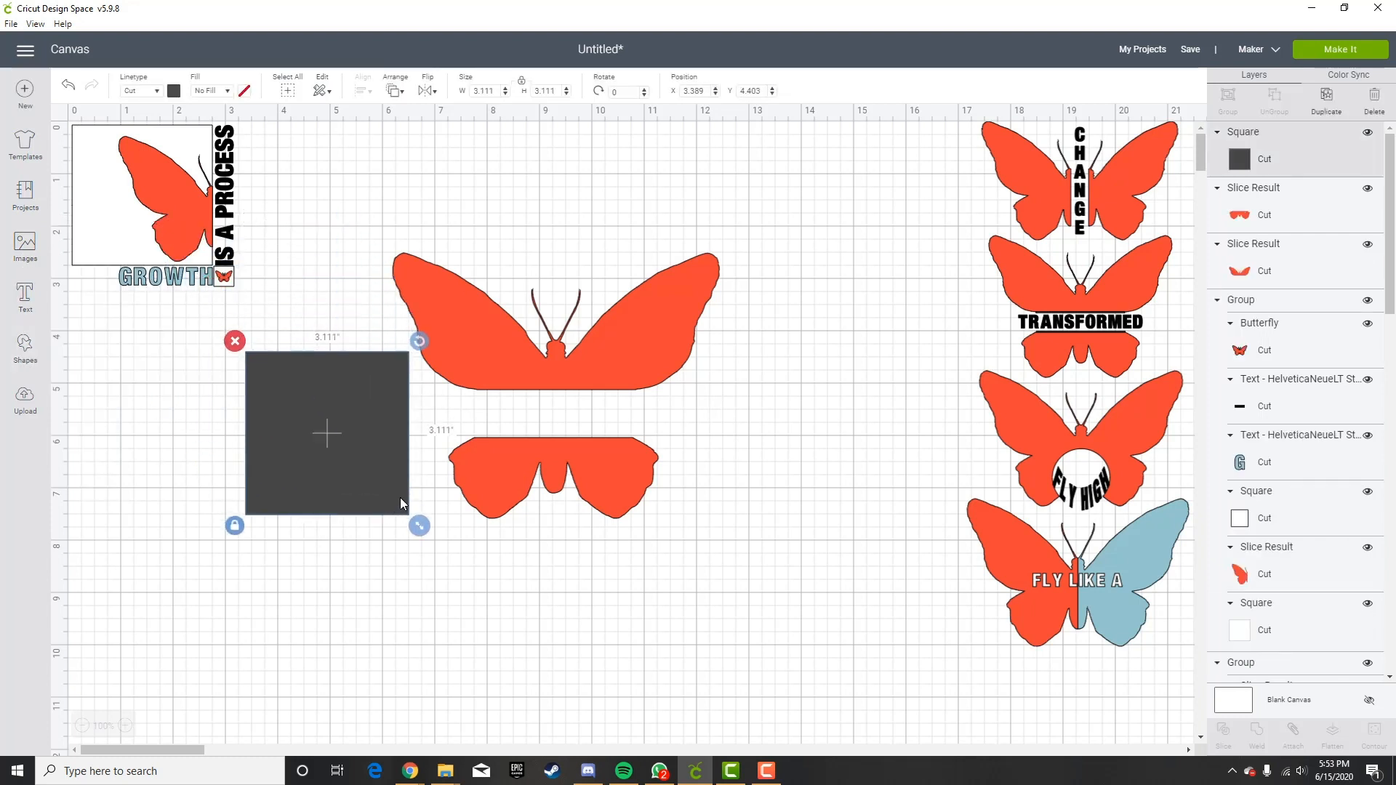
left_click(237, 529)
left_click_drag(420, 530, 269, 489)
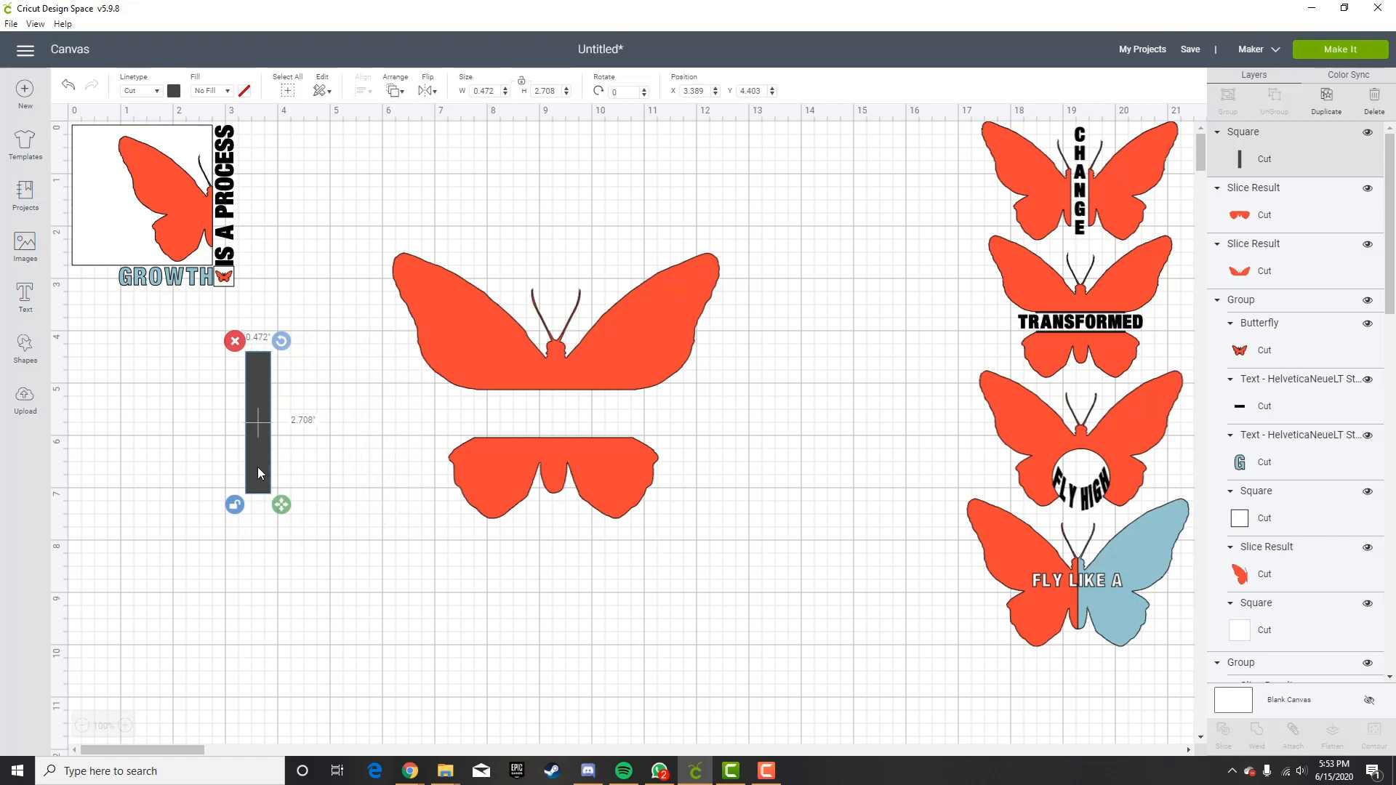
left_click_drag(269, 412, 340, 447)
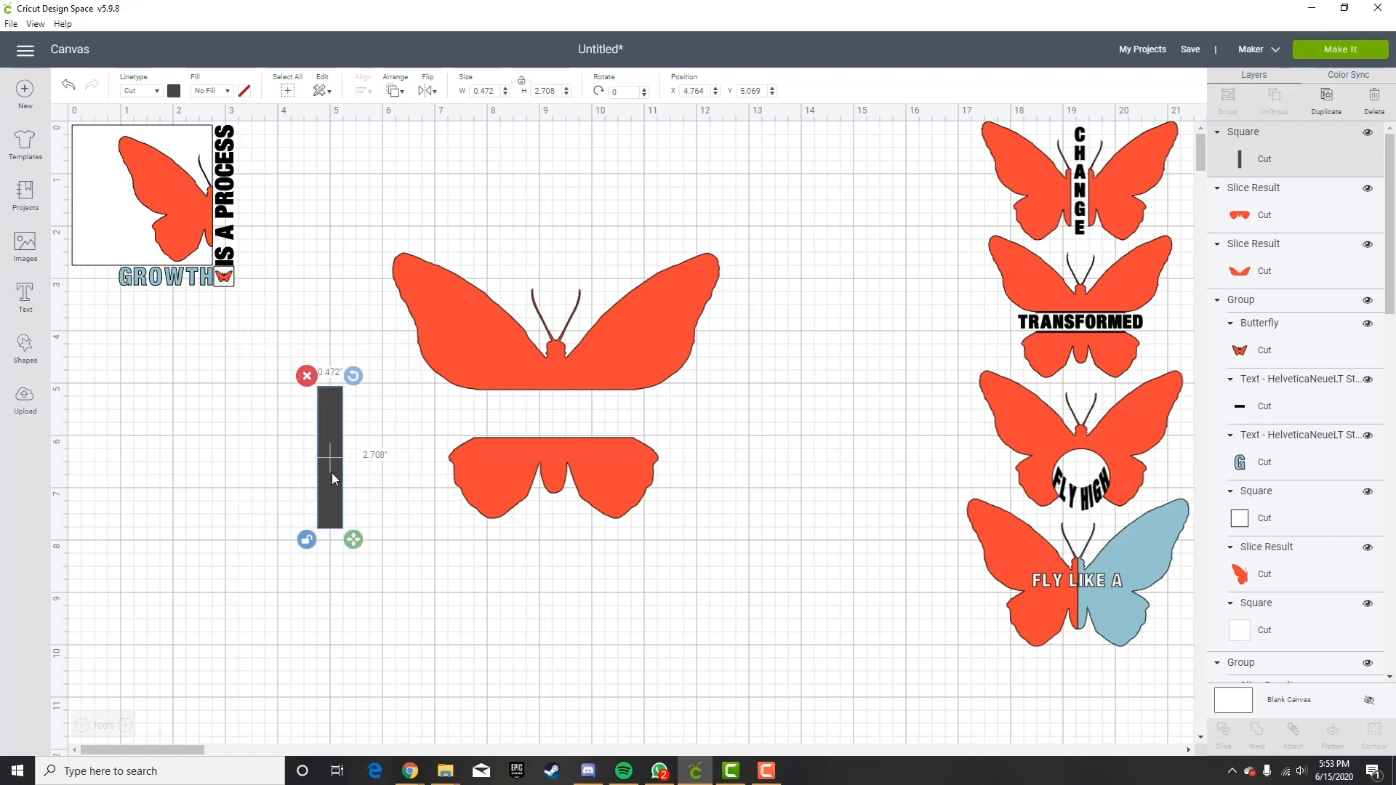
left_click_drag(330, 501, 459, 517)
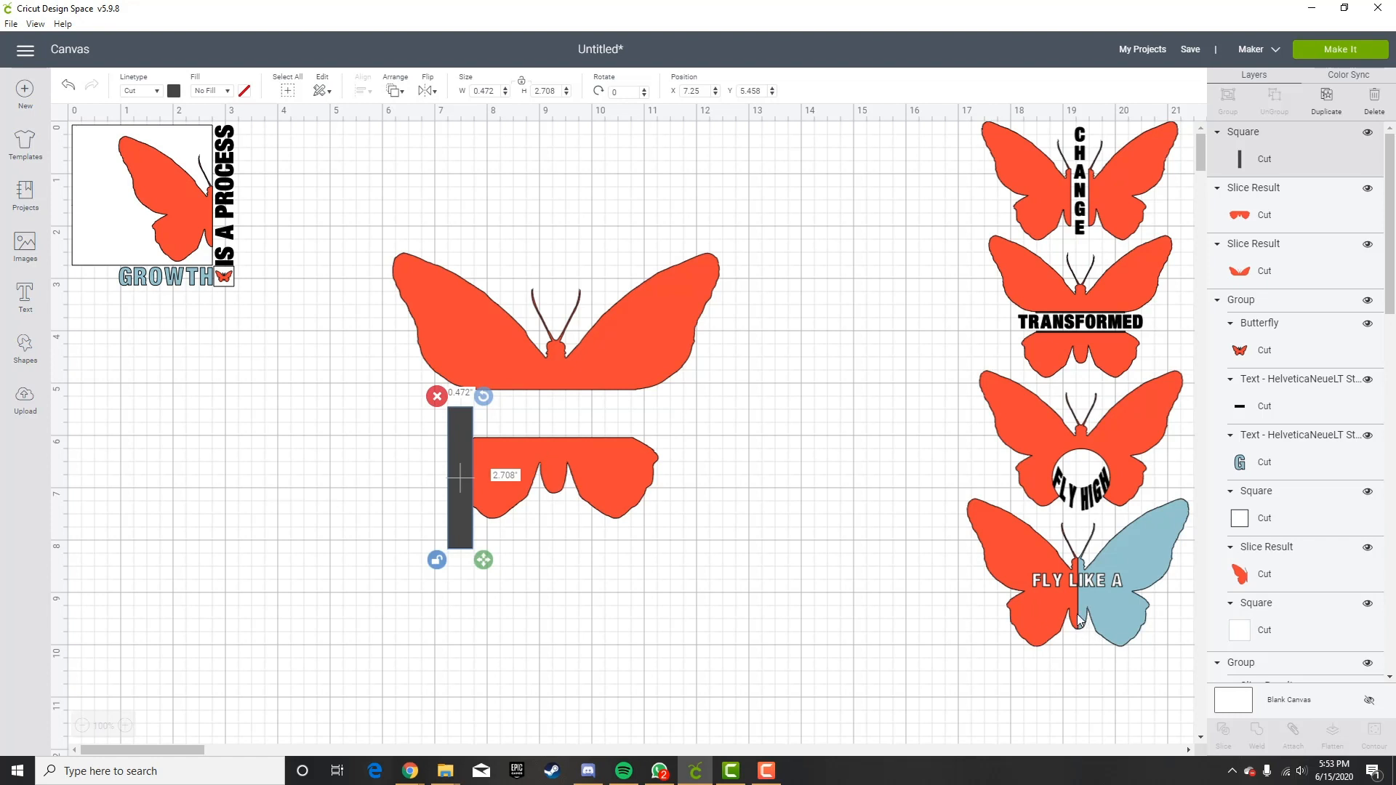
Duplicate the dark strip until there are eight strips and spread the copies out over the lower wings.
key("ctrl+d")
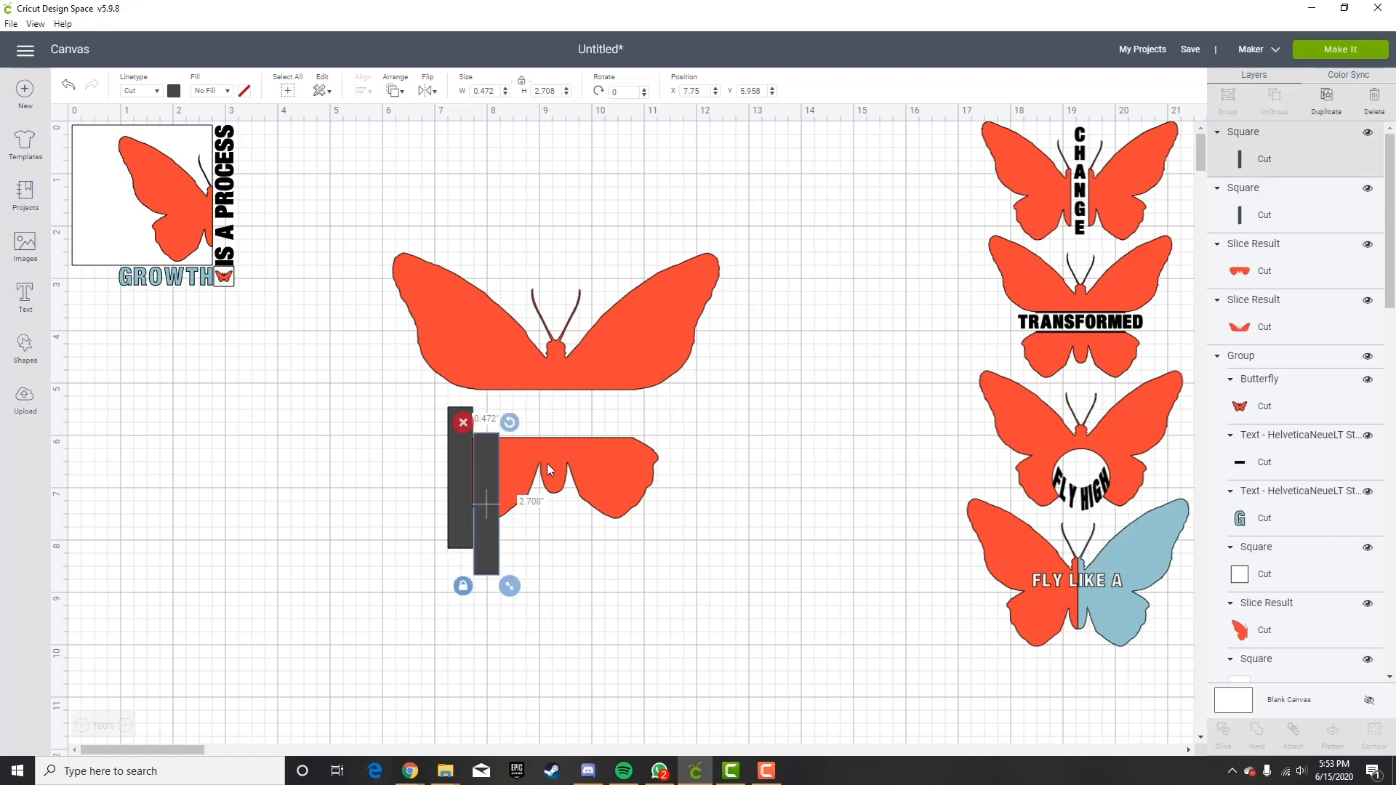
left_click(487, 538)
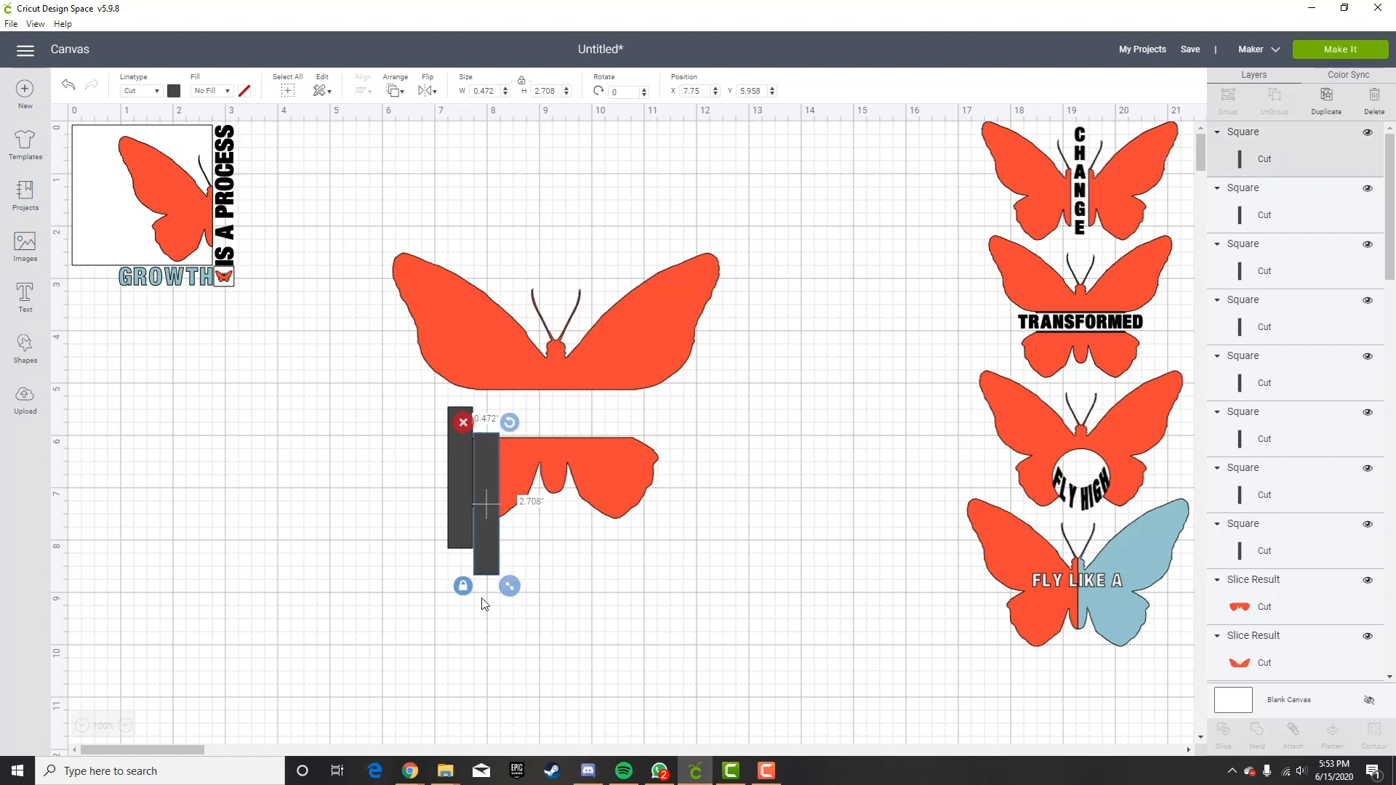
left_click_drag(487, 549, 594, 527)
Line the strips up edge to edge from left to right, using nine strips to cover the whole lower-wing piece.
mouse_move(494, 519)
left_mouse_down()
mouse_move(525, 517)
mouse_move(502, 493)
left_mouse_up()
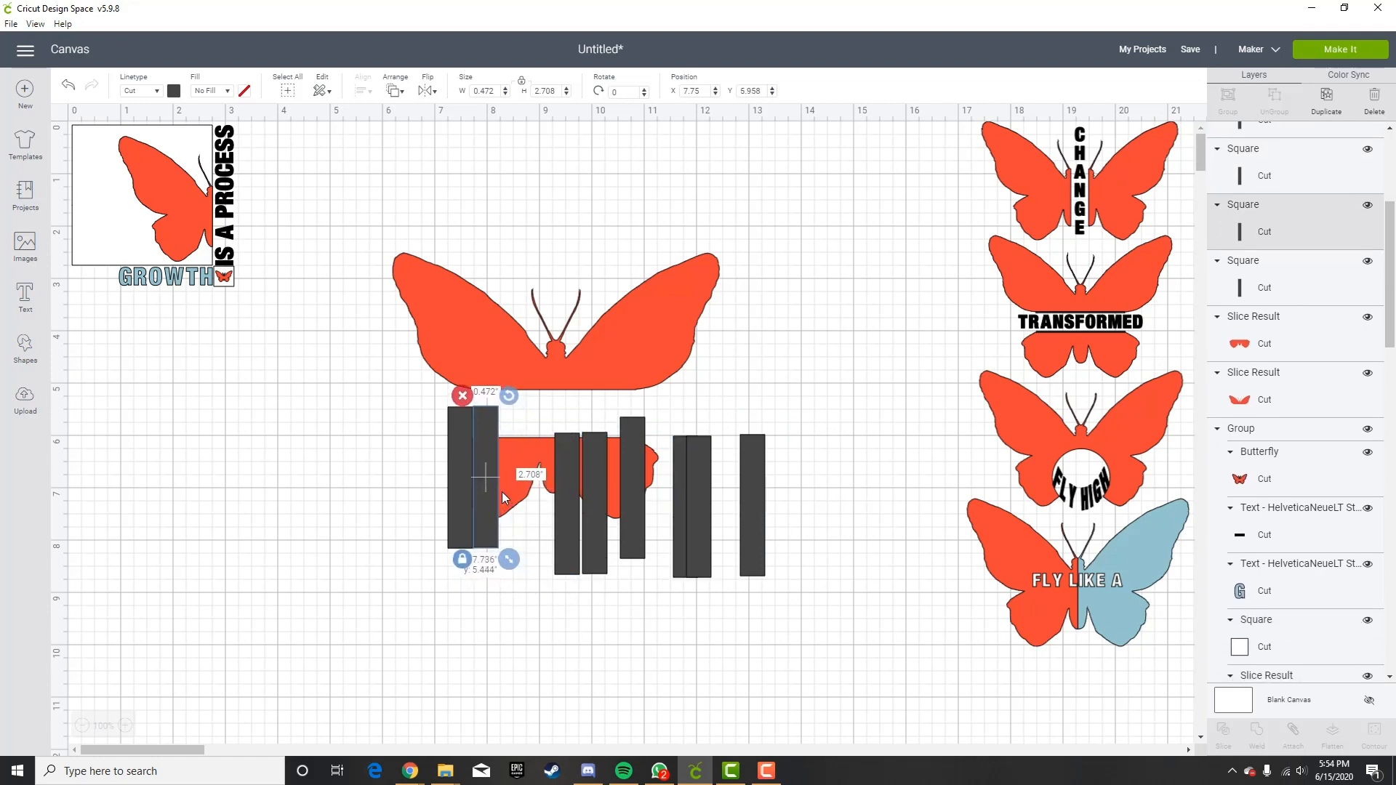
left_click(524, 564)
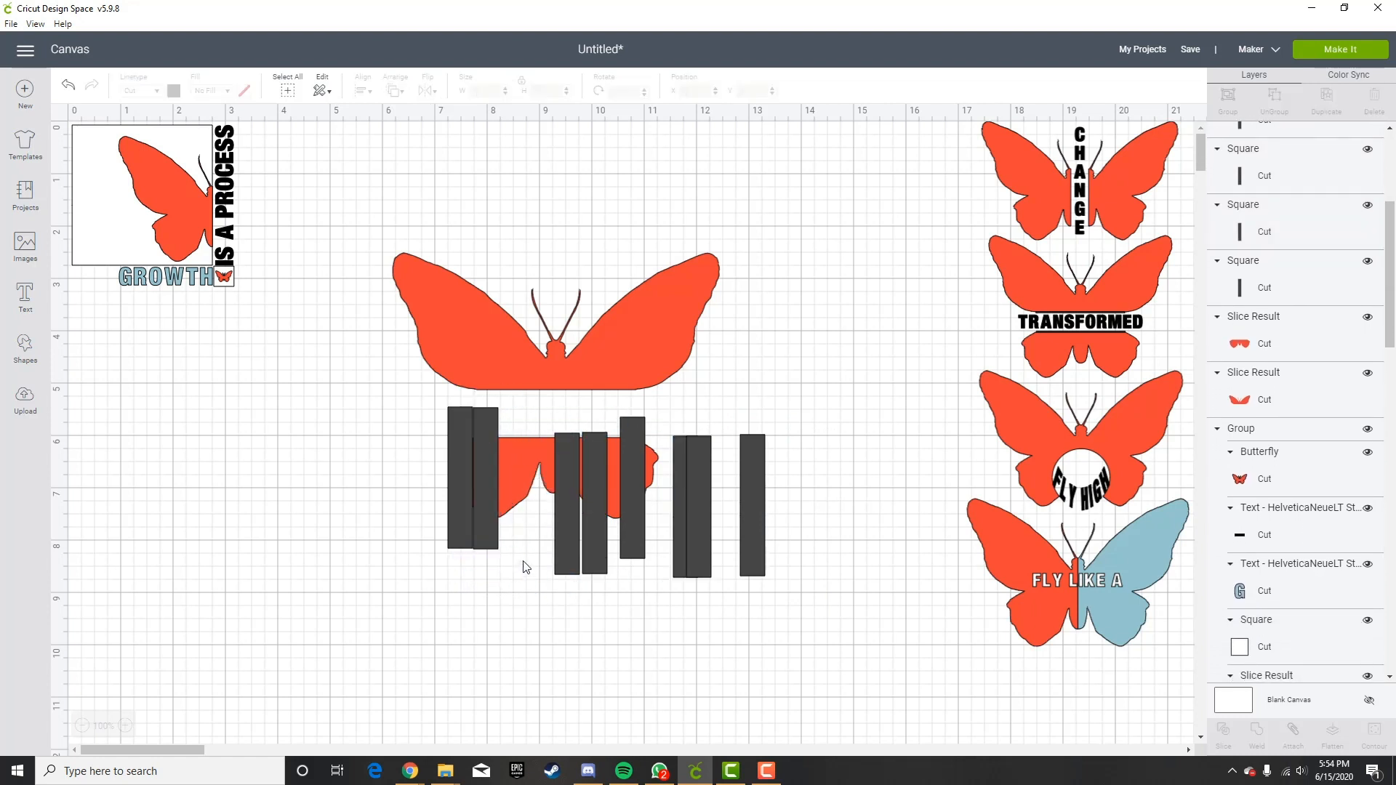
left_click_drag(491, 522, 490, 521)
left_click(531, 534)
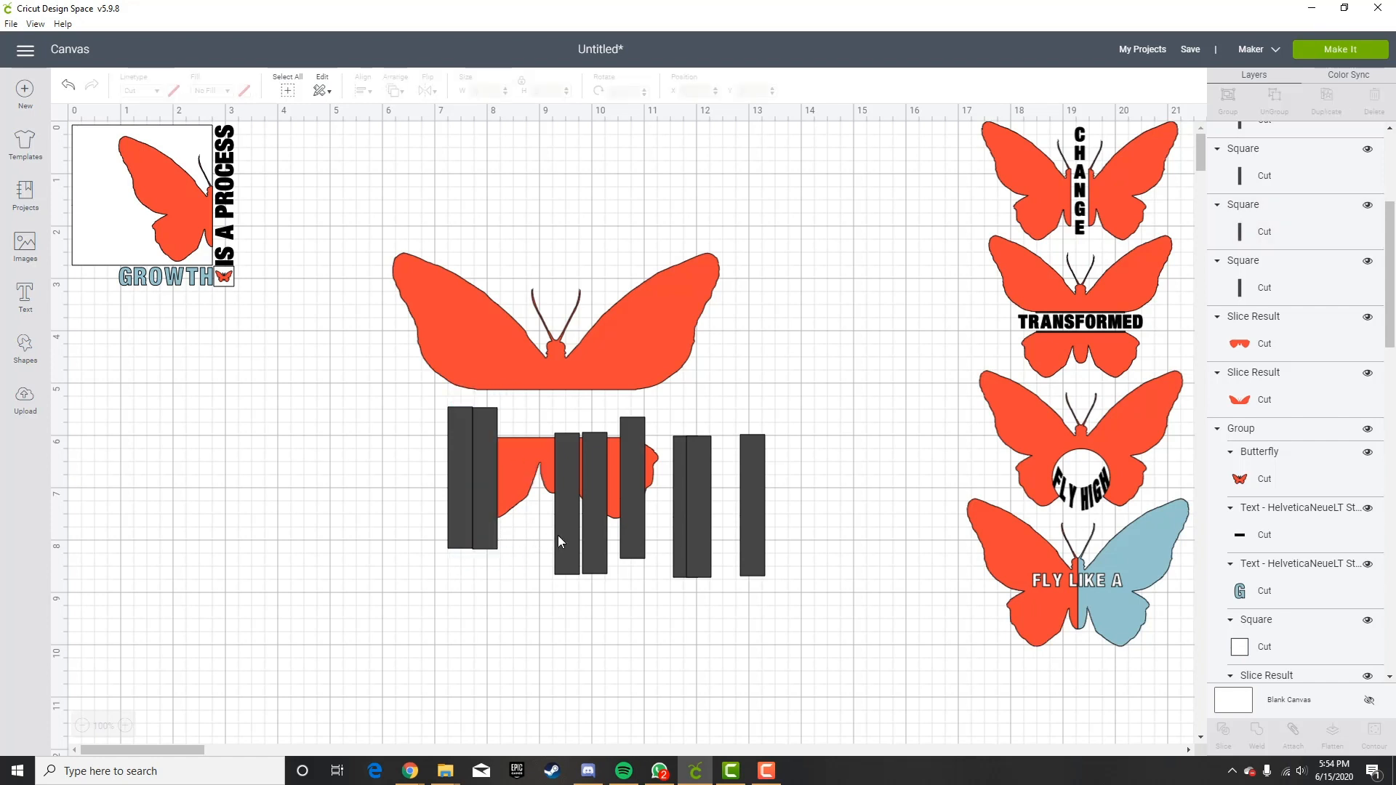
left_click(491, 525)
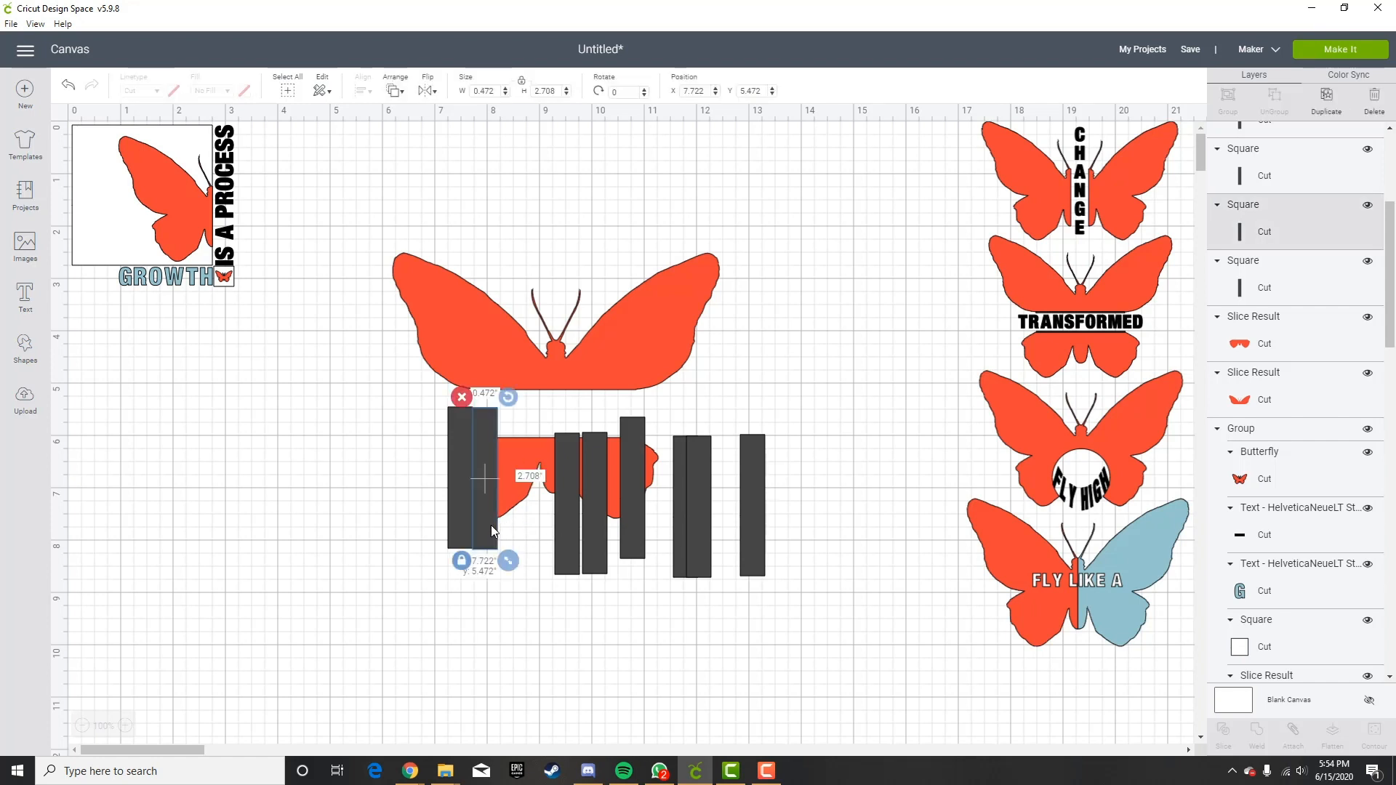
left_click(511, 571)
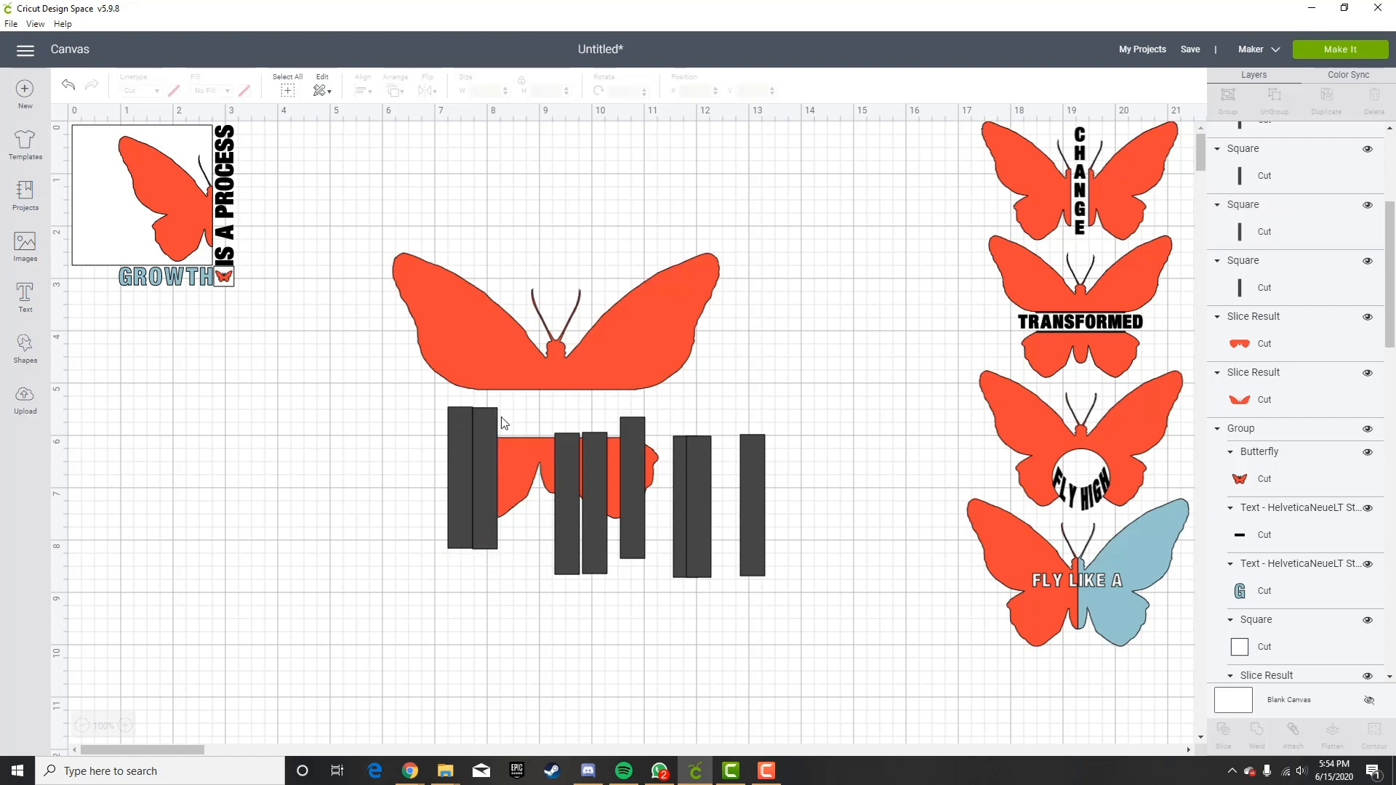
left_click_drag(569, 512, 512, 487)
left_click(513, 512)
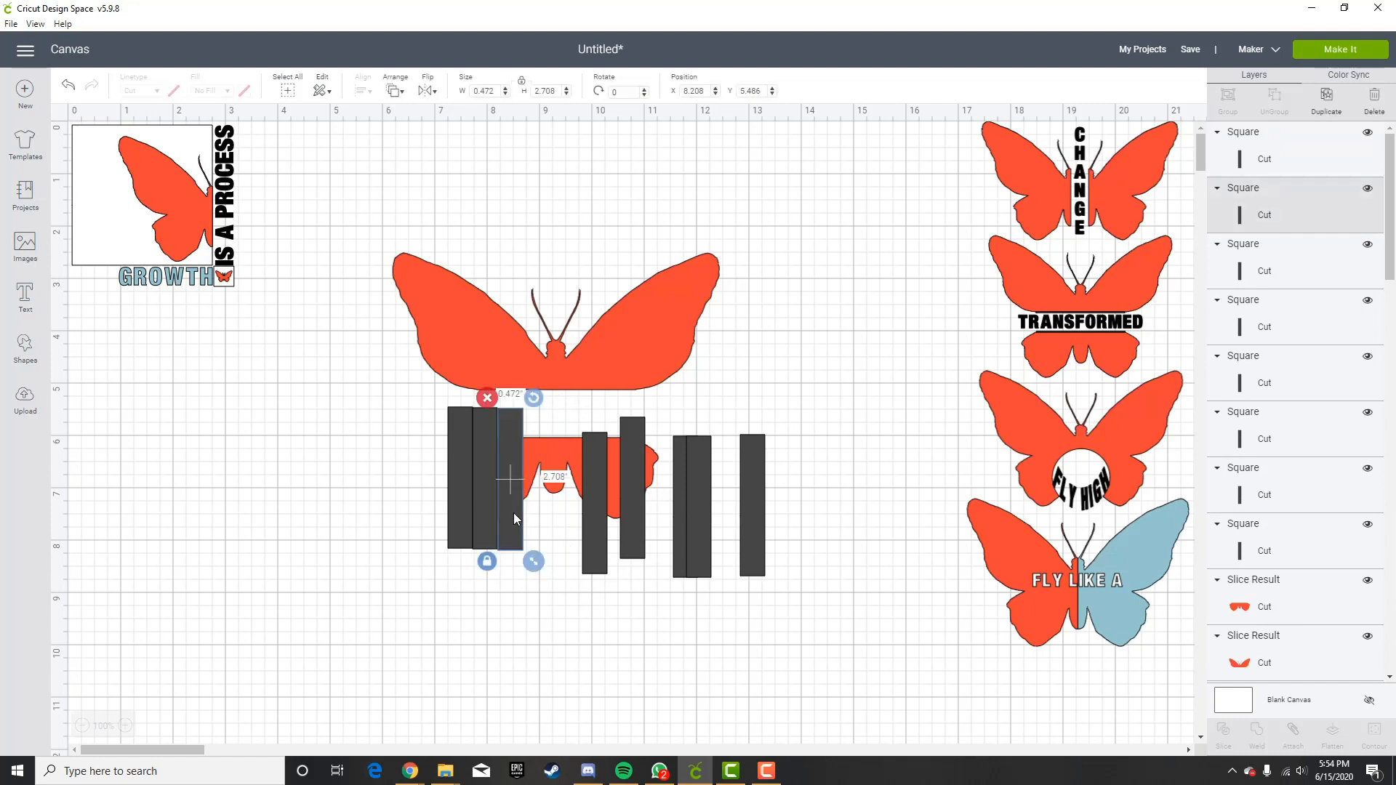
left_click(550, 536)
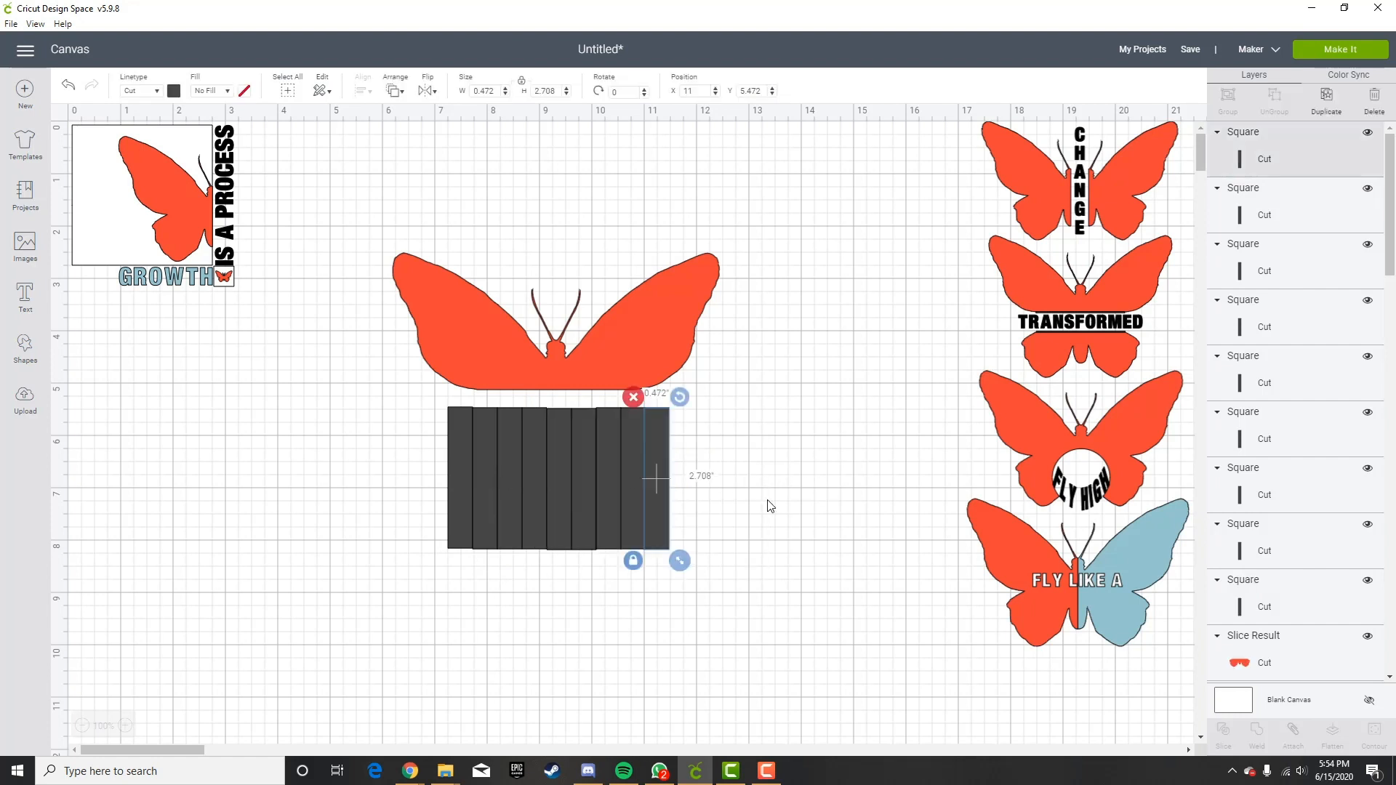
left_click(720, 492)
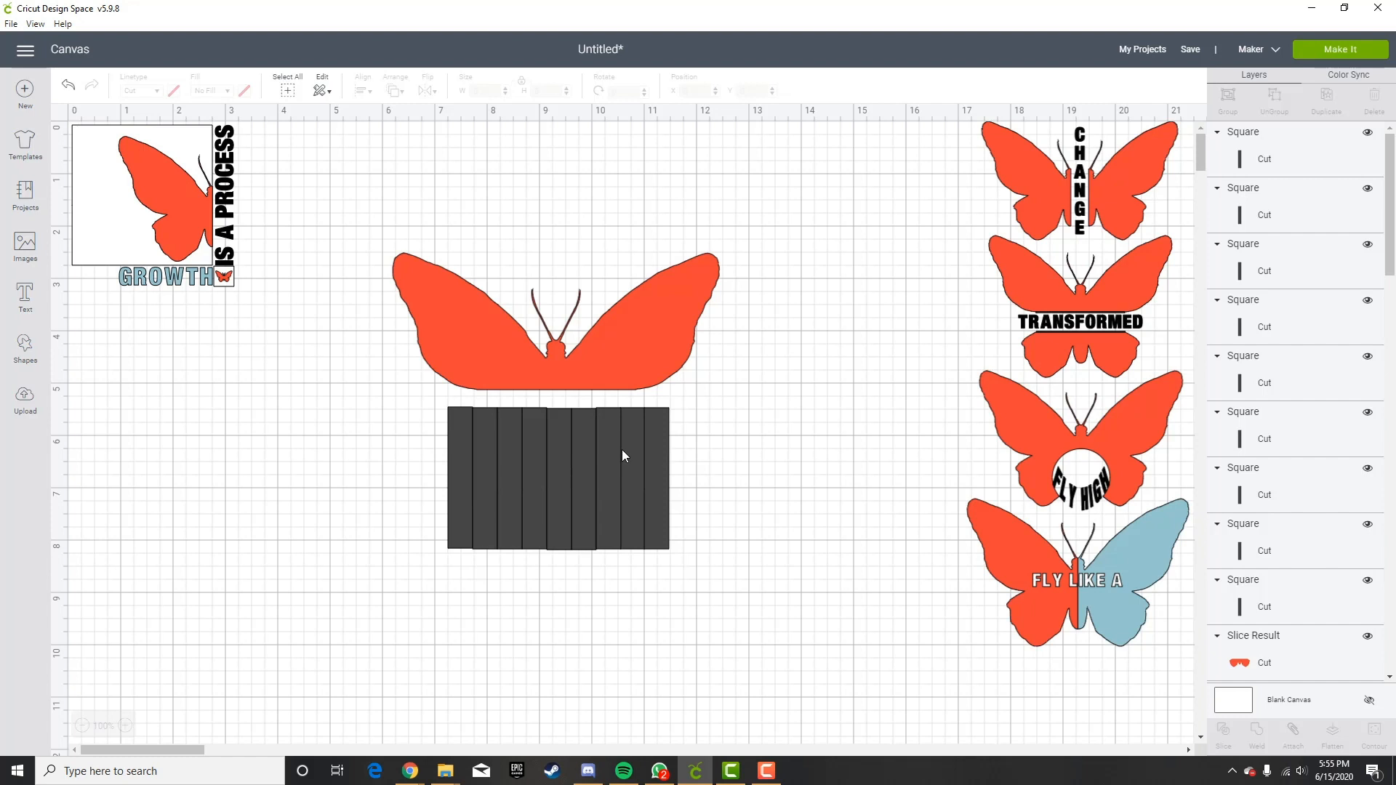
Slice the lower-wing piece with the rightmost strip and the strip beside it, one strip at a time.
left_click(657, 422)
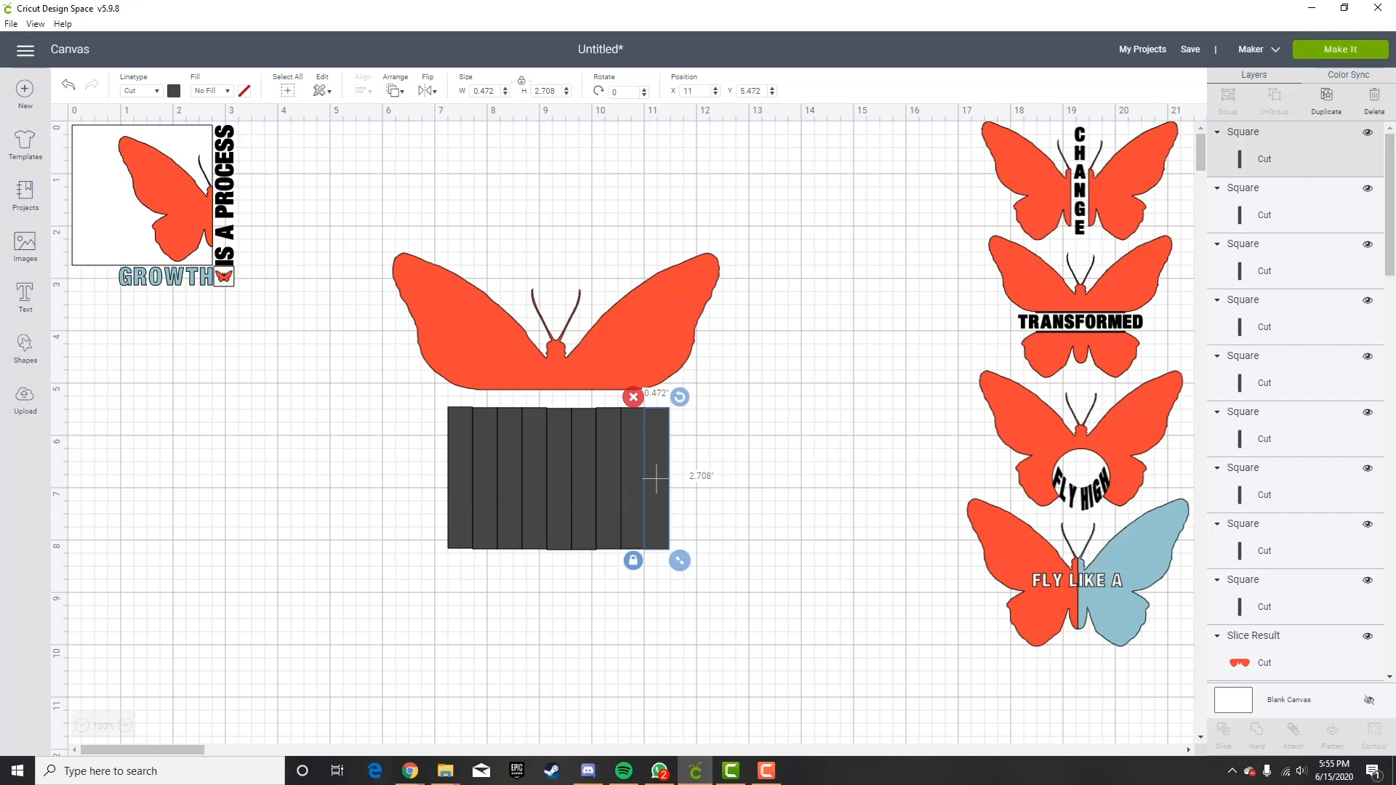
left_click(1305, 663)
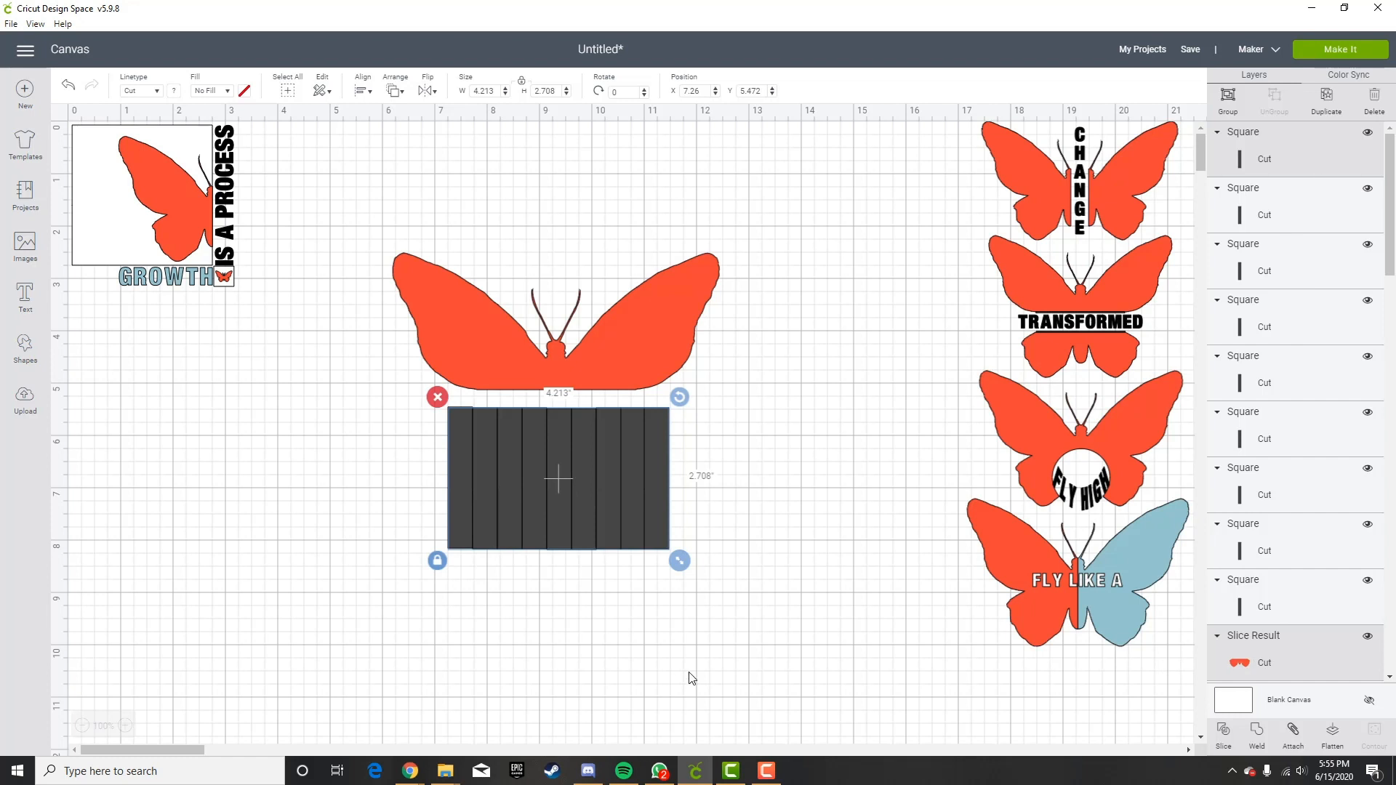
left_click(1224, 734)
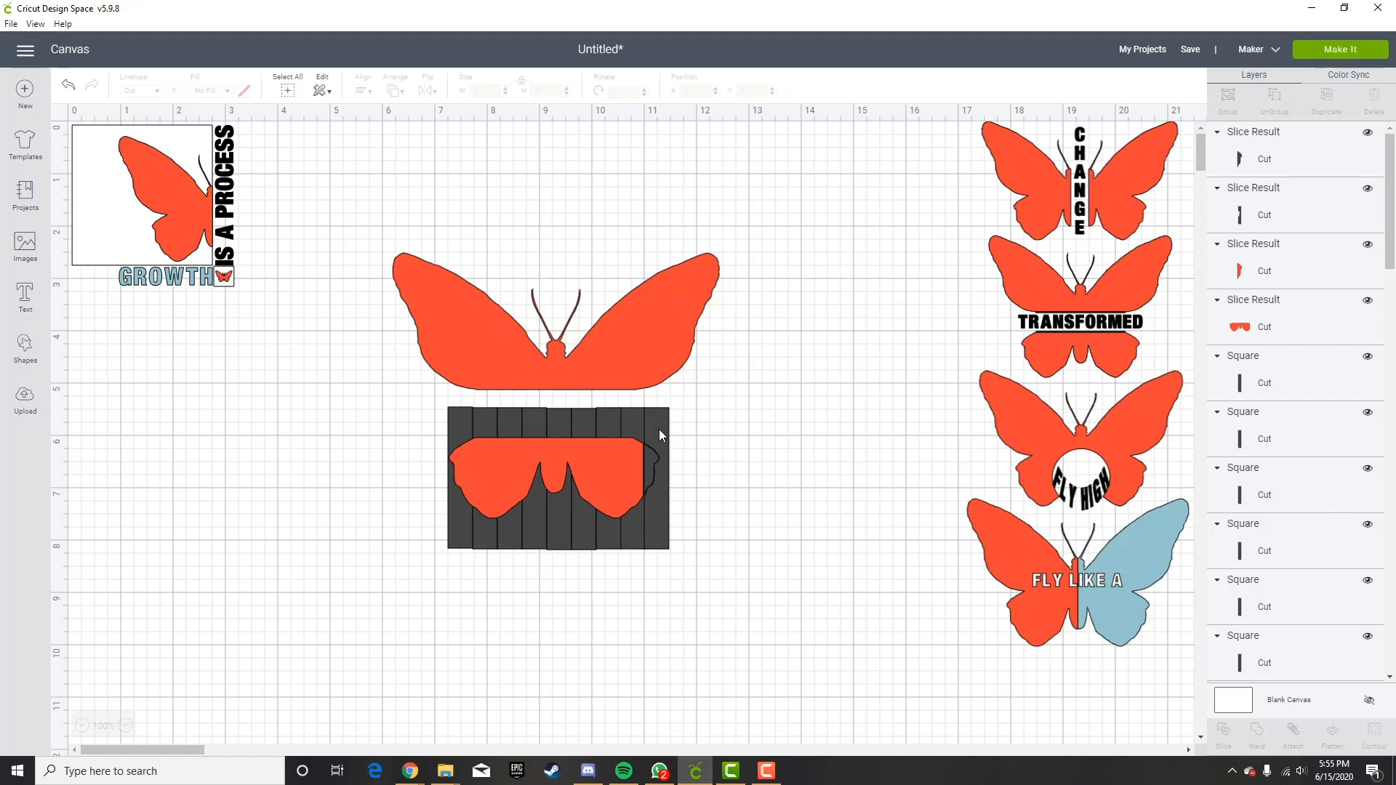
left_click(630, 530)
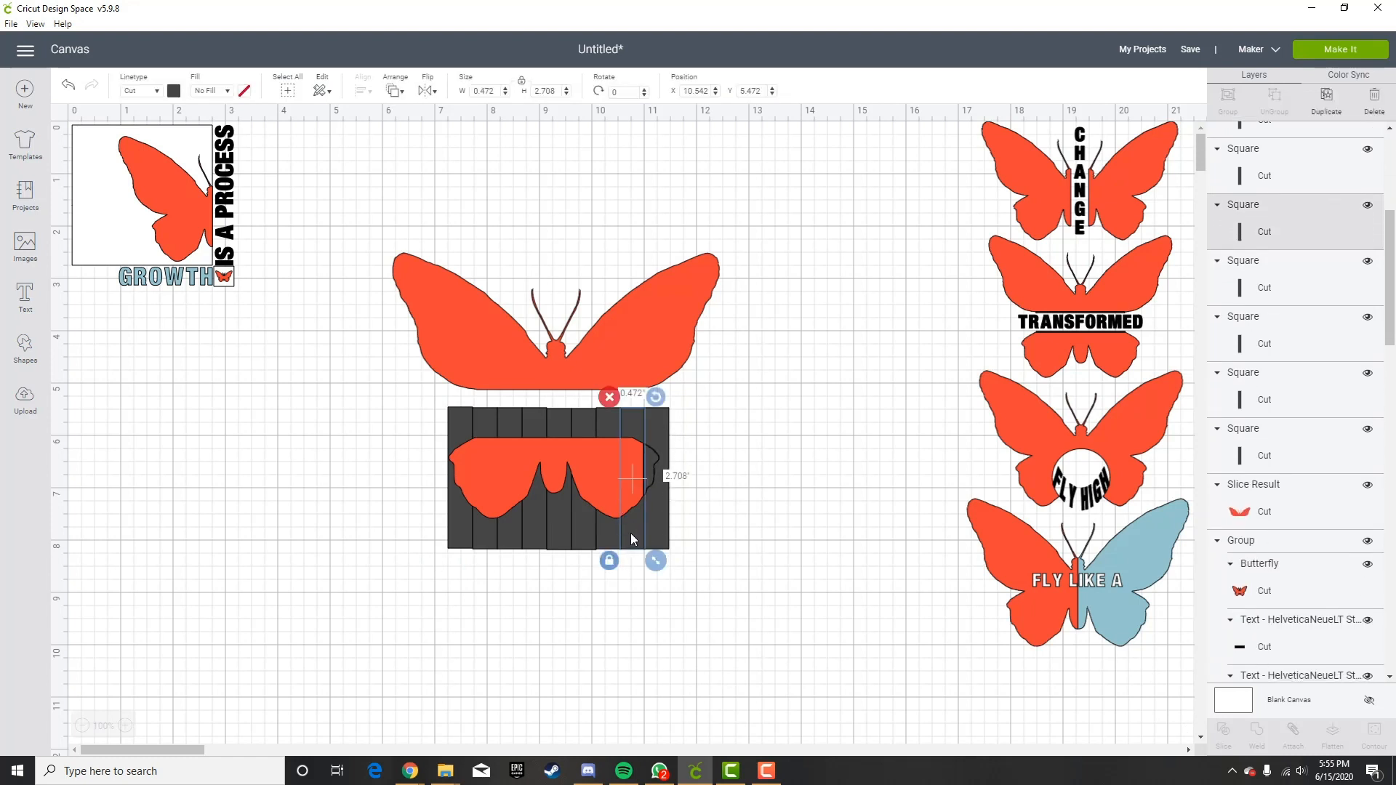
left_click(599, 460)
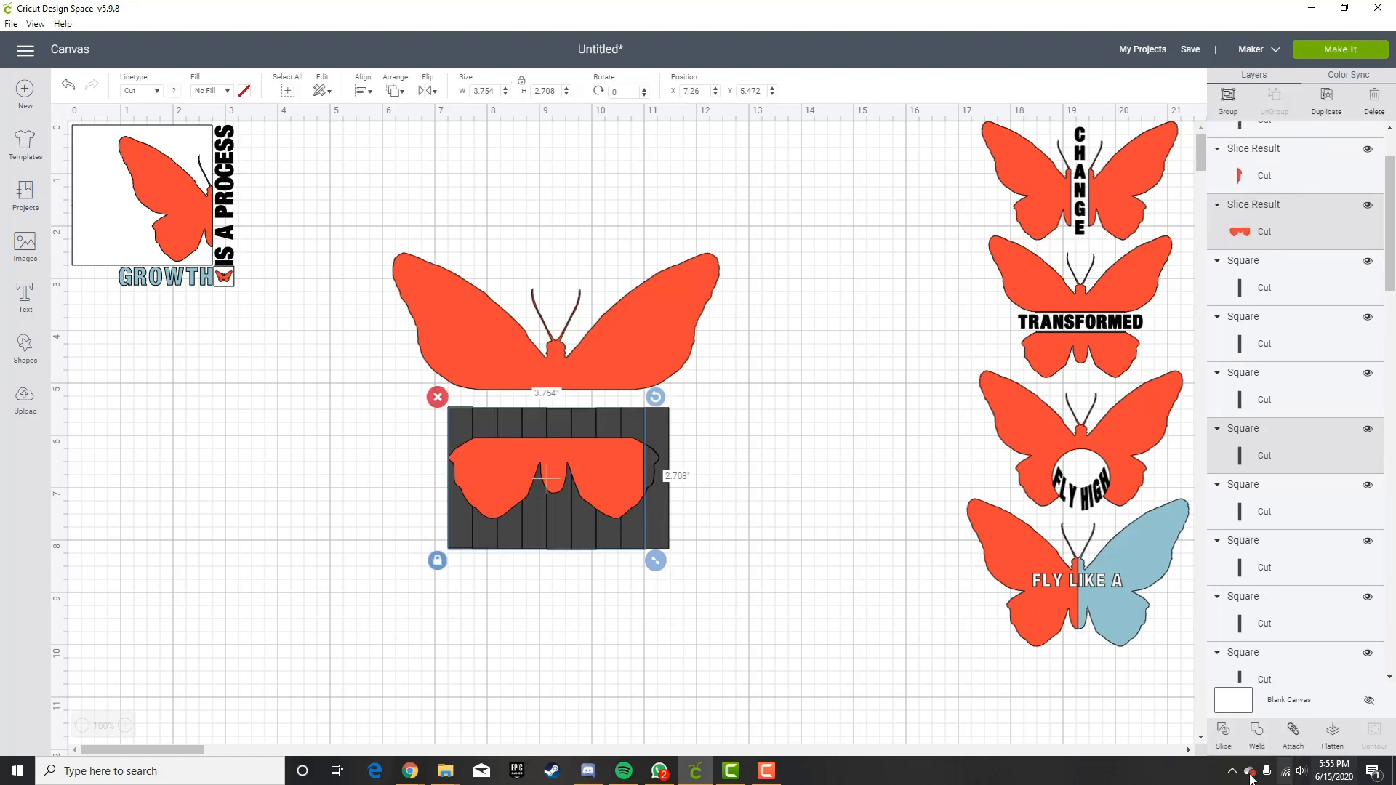
left_click(1223, 733)
Slice the lower-wing piece with each of the remaining dark strips, one strip at a time.
left_click(601, 479)
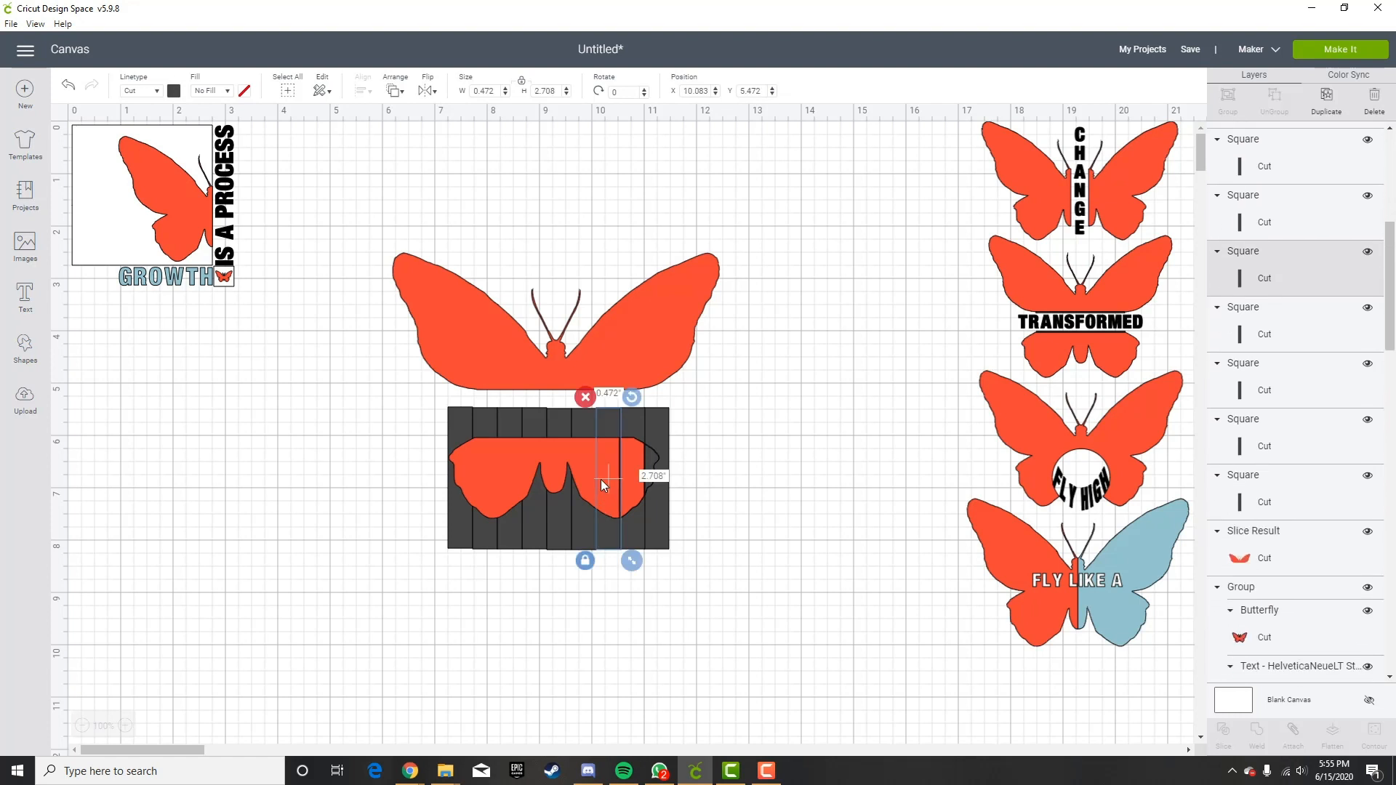
left_click(567, 443, "shift")
left_click(1222, 739)
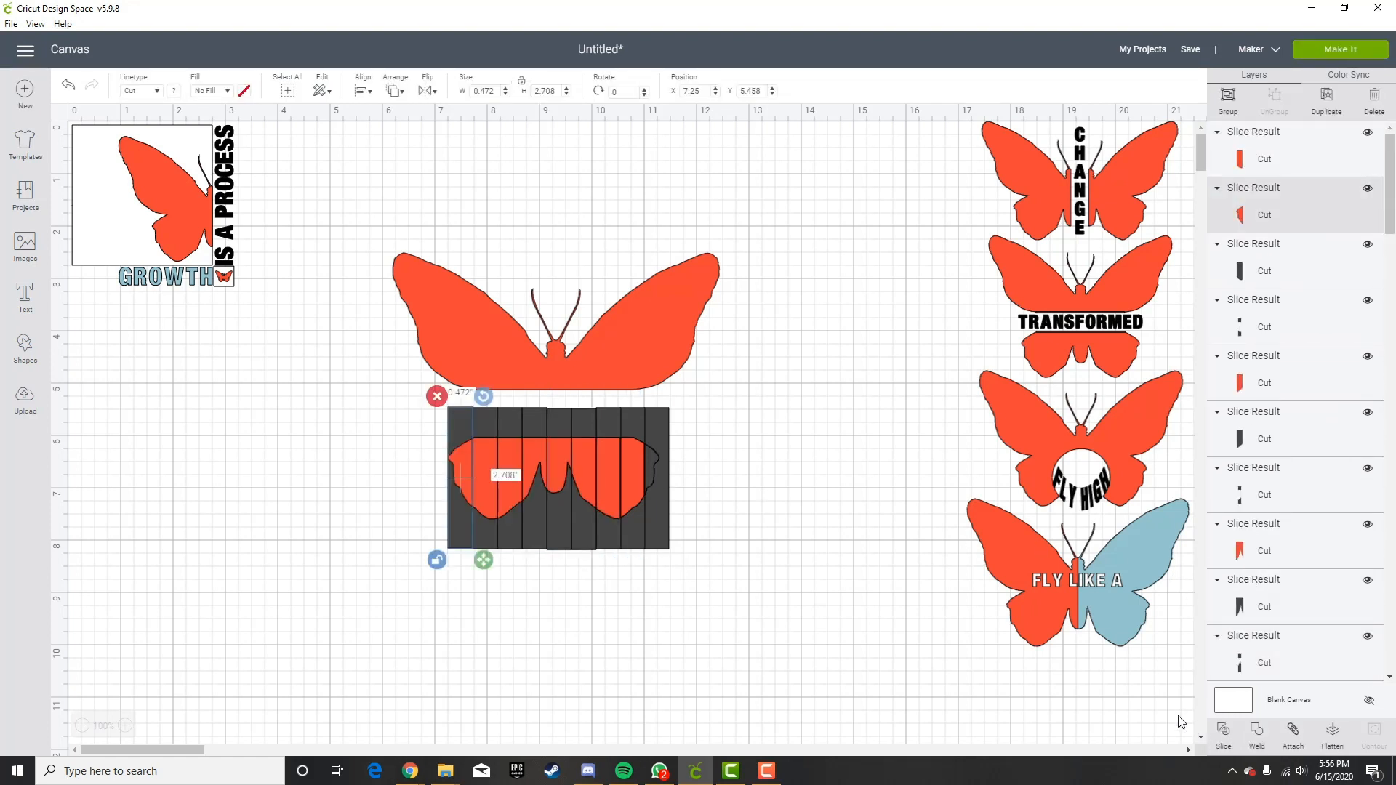
Delete the leftover parts of the dark strips that surround the lower wings.
left_click(889, 461)
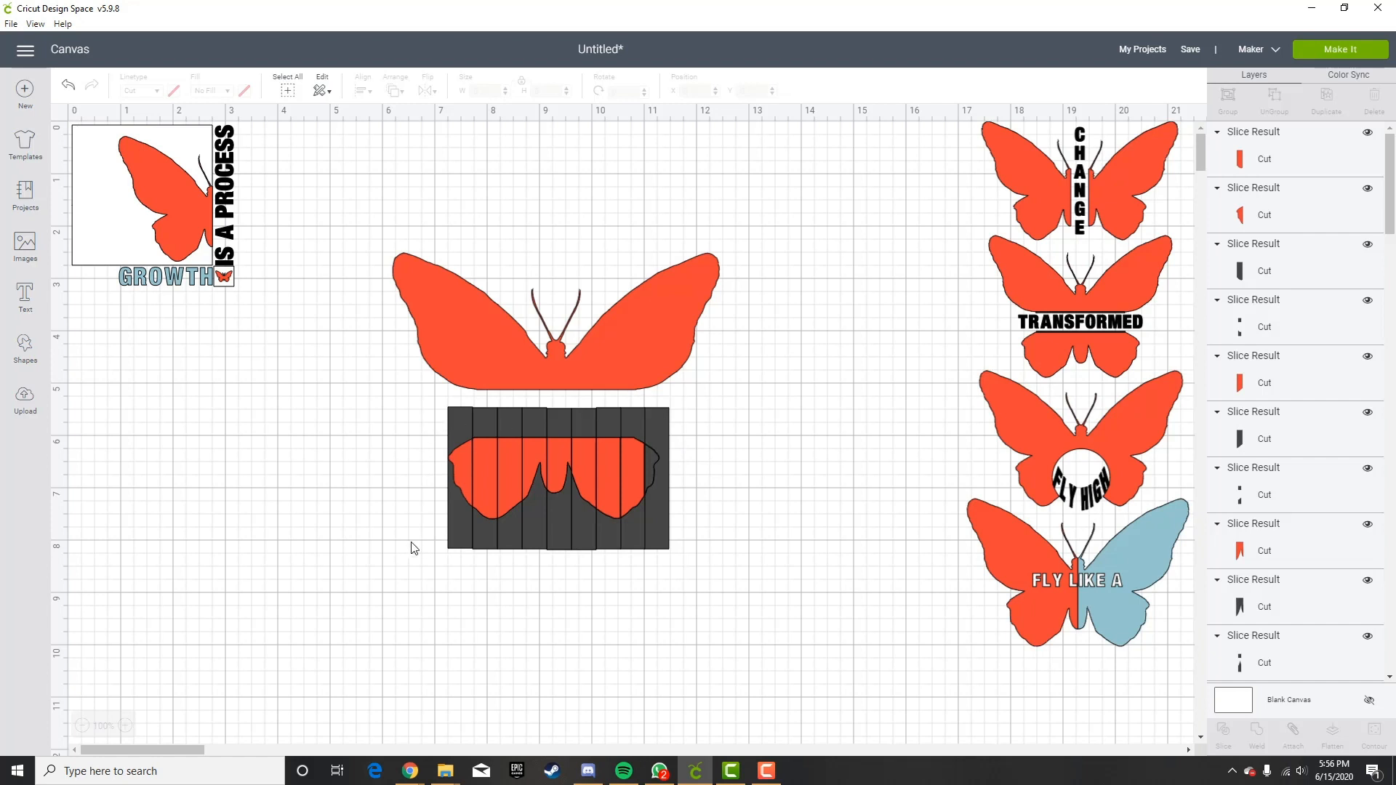
left_click_drag(409, 542, 710, 561)
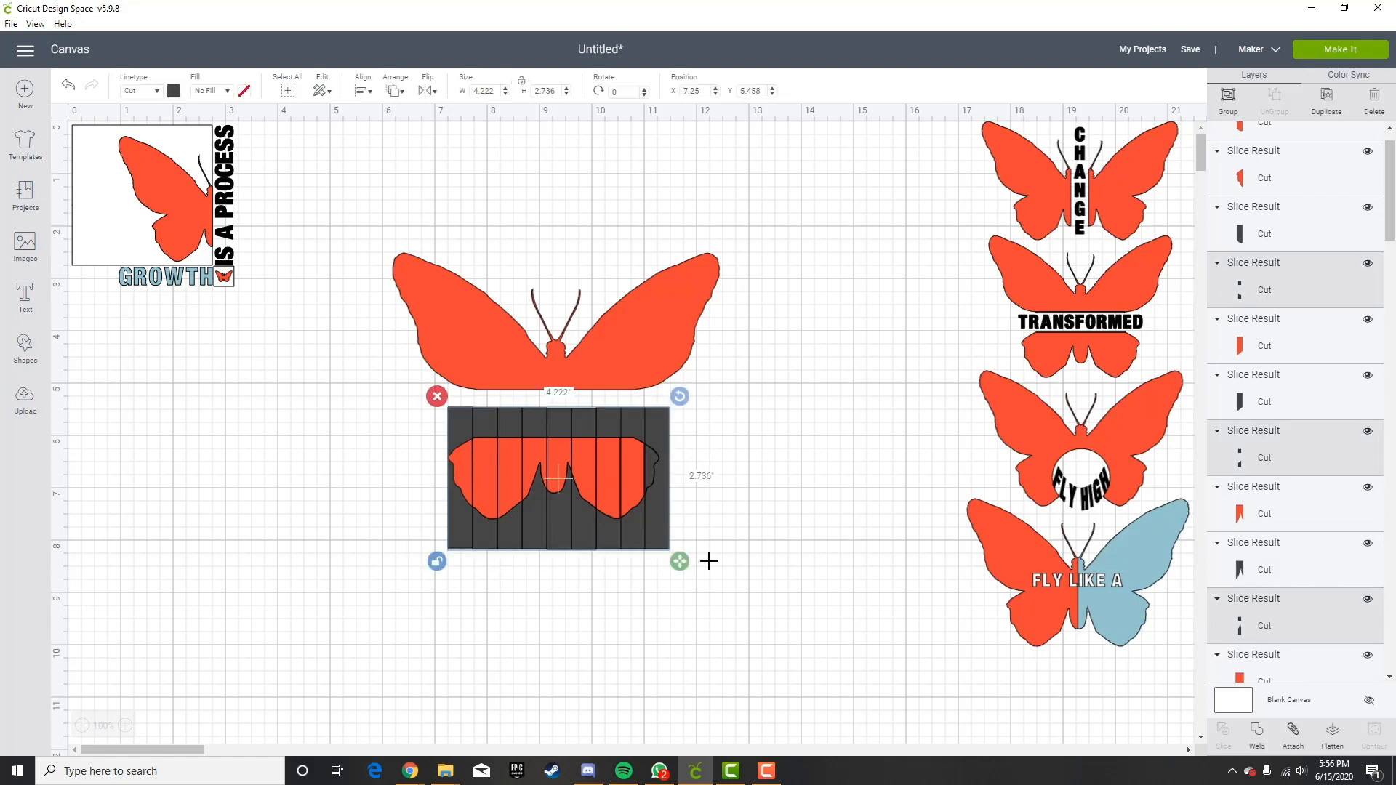
left_click(1383, 97)
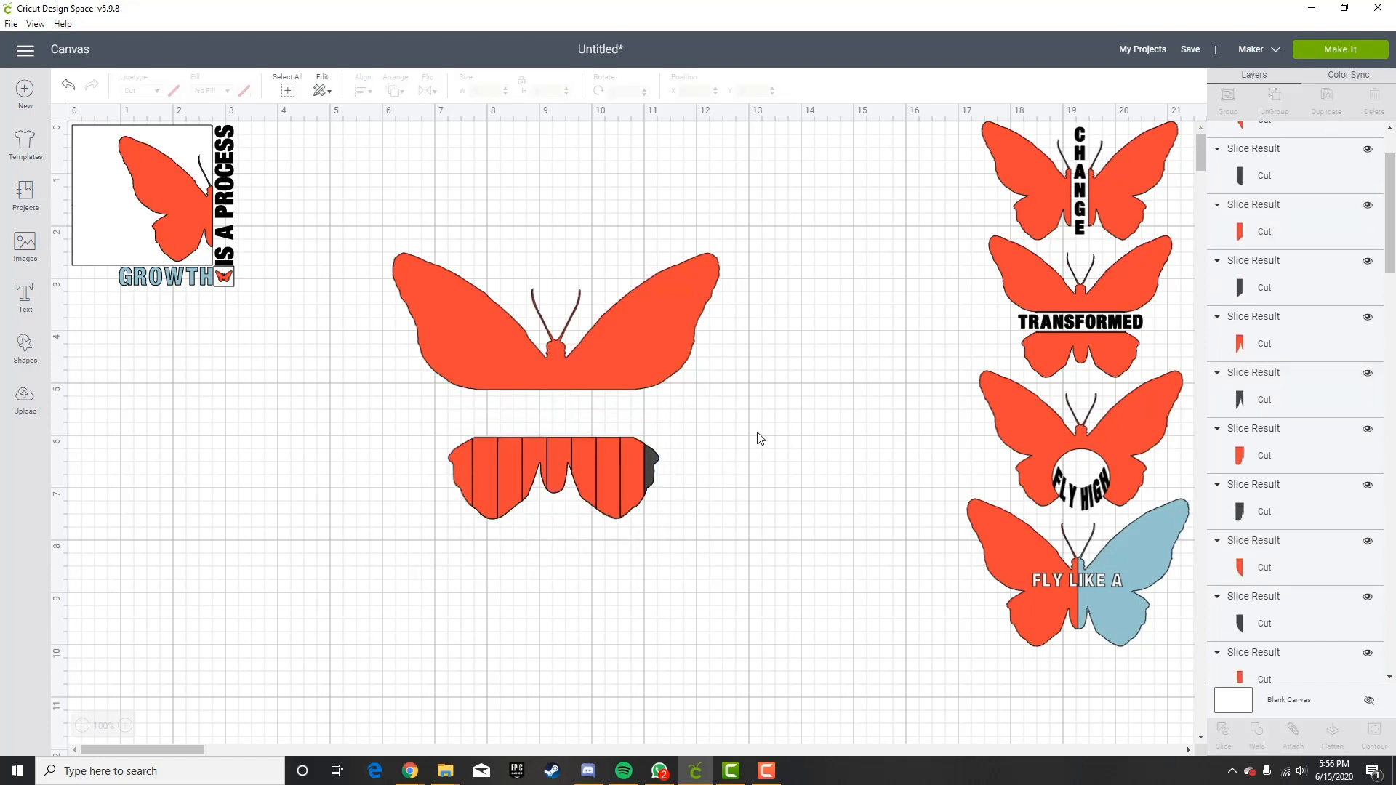
Delete all the dark slice results that duplicate the red lower-wing stripes, keeping only the red pieces.
scroll(1326, 265, "up", 2)
left_click(1274, 273)
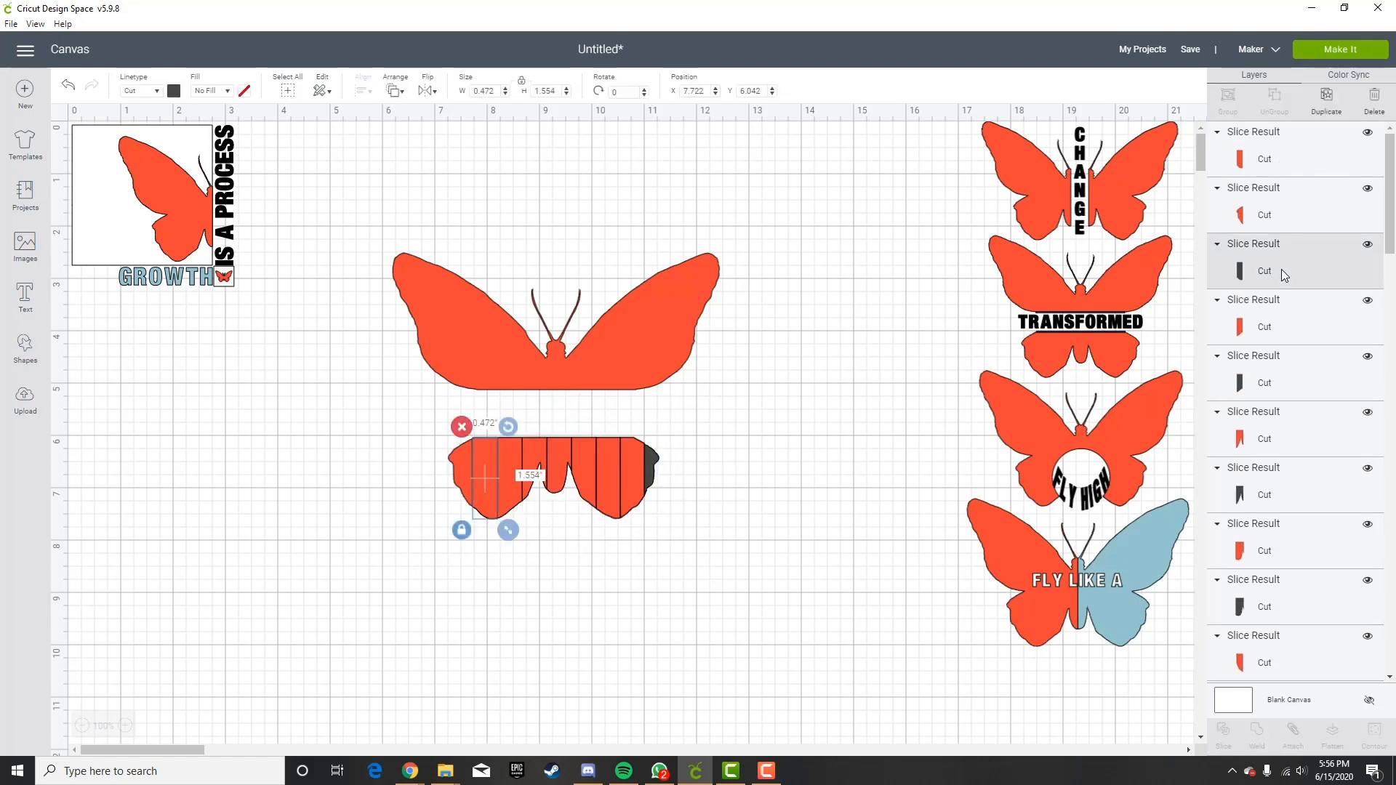
left_click(1292, 386, "shift")
left_click(1312, 518, "shift")
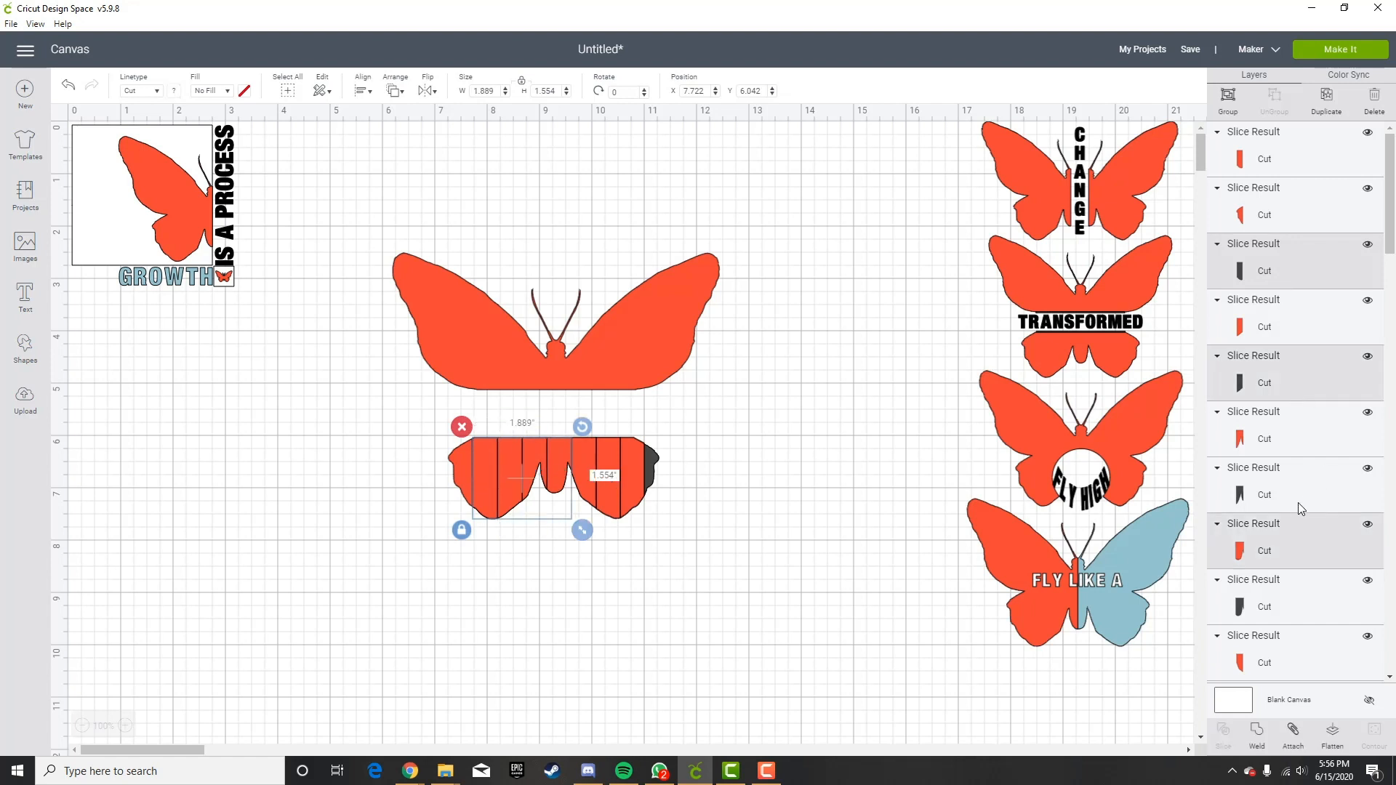
left_click(1294, 547)
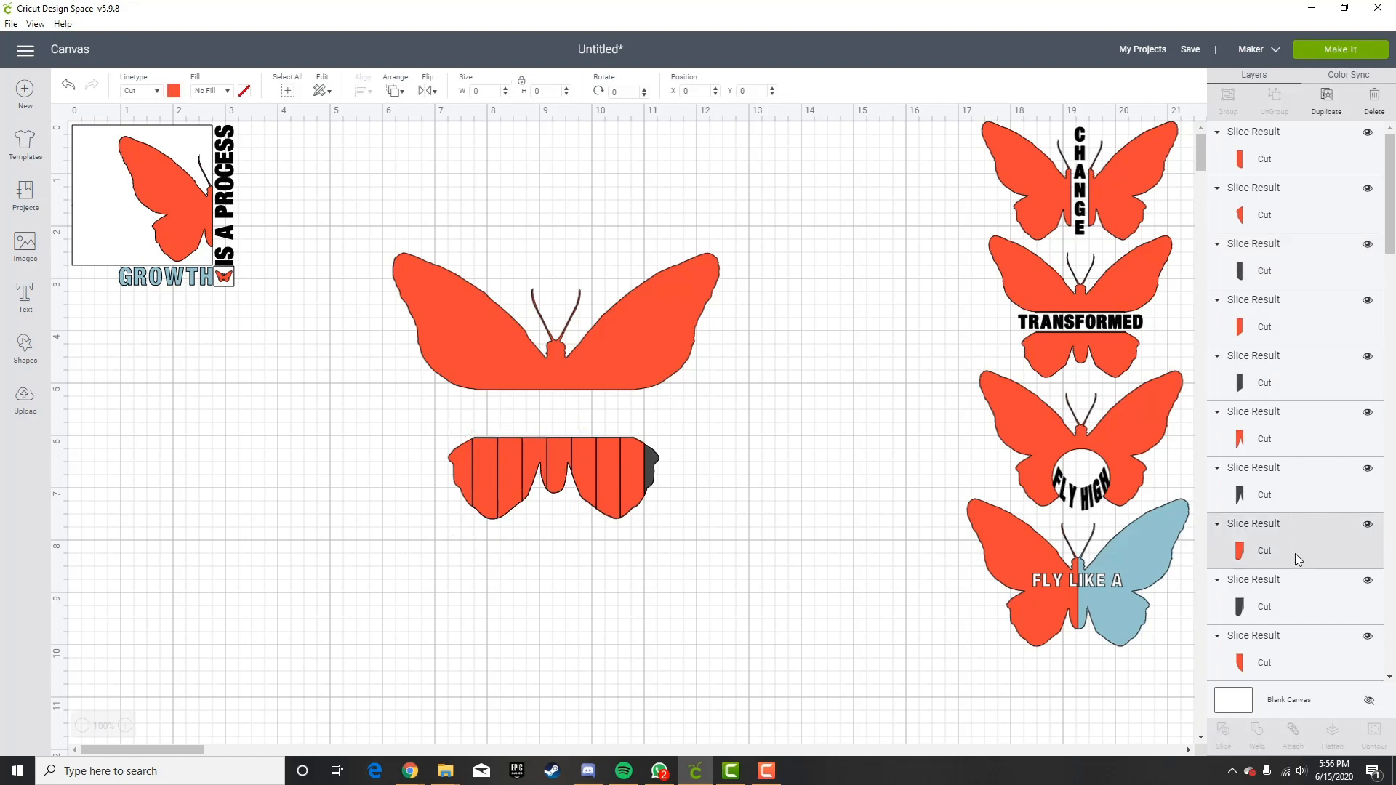
left_click(1299, 476)
left_click(1304, 384, "shift")
scroll(1324, 340, "down", 3)
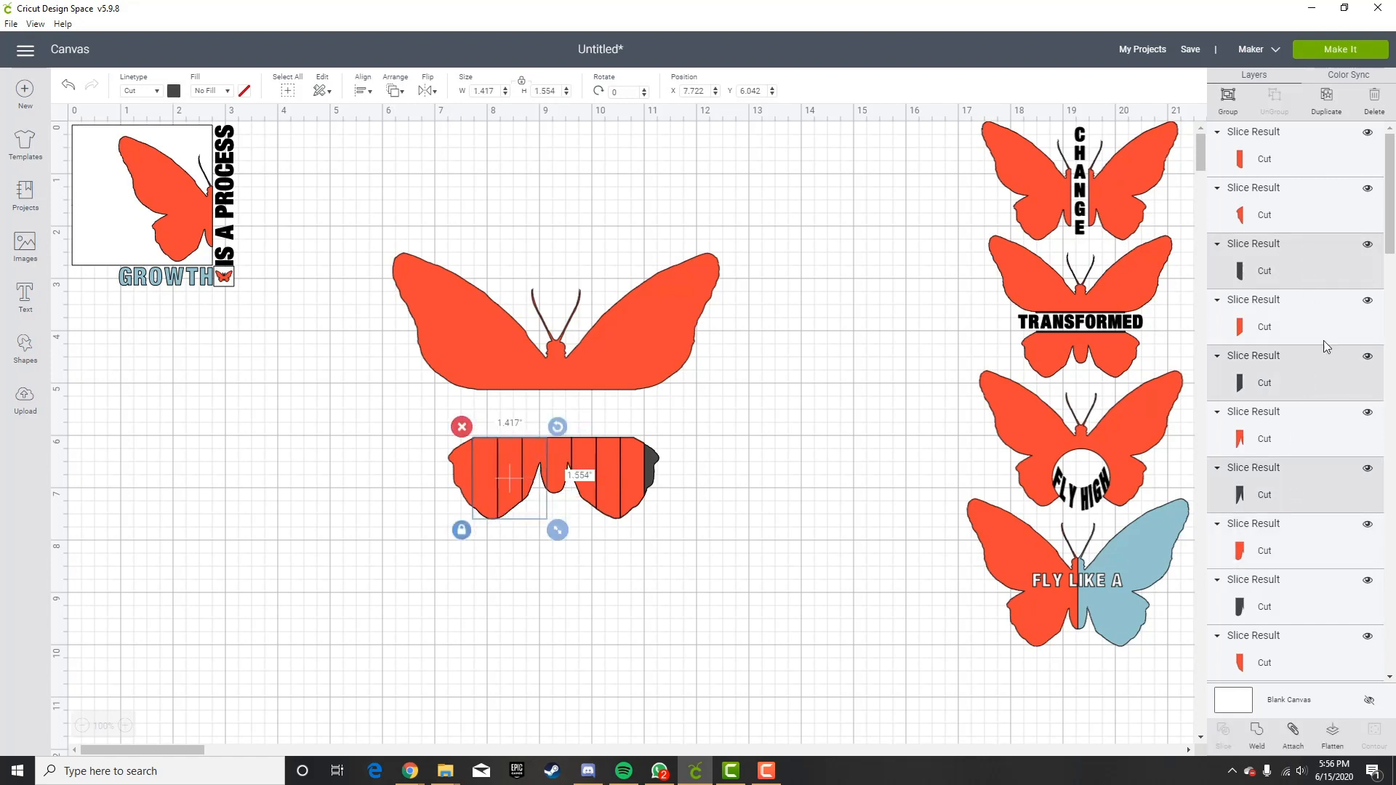
left_click(1280, 436, "shift")
left_click(1283, 505, "shift")
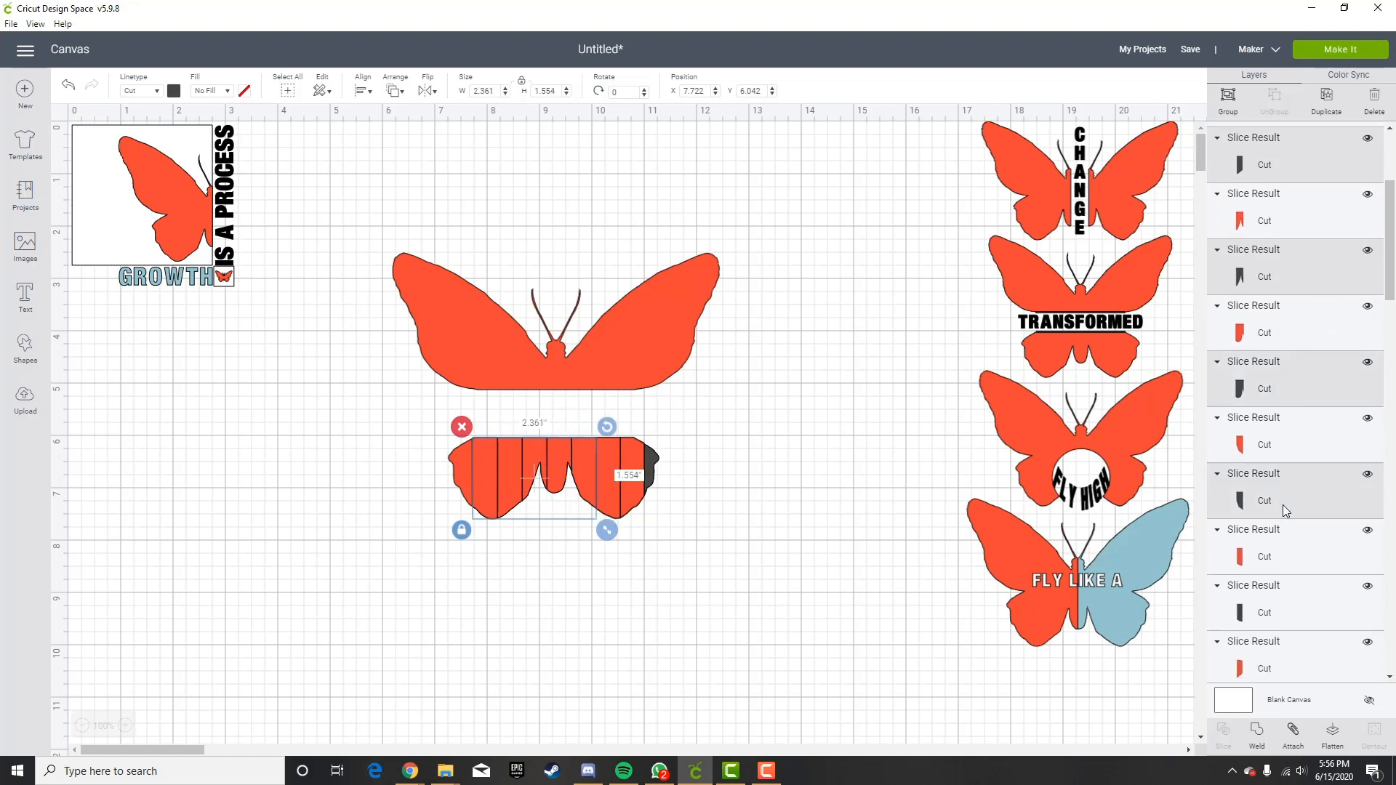
left_click(1280, 544, "shift")
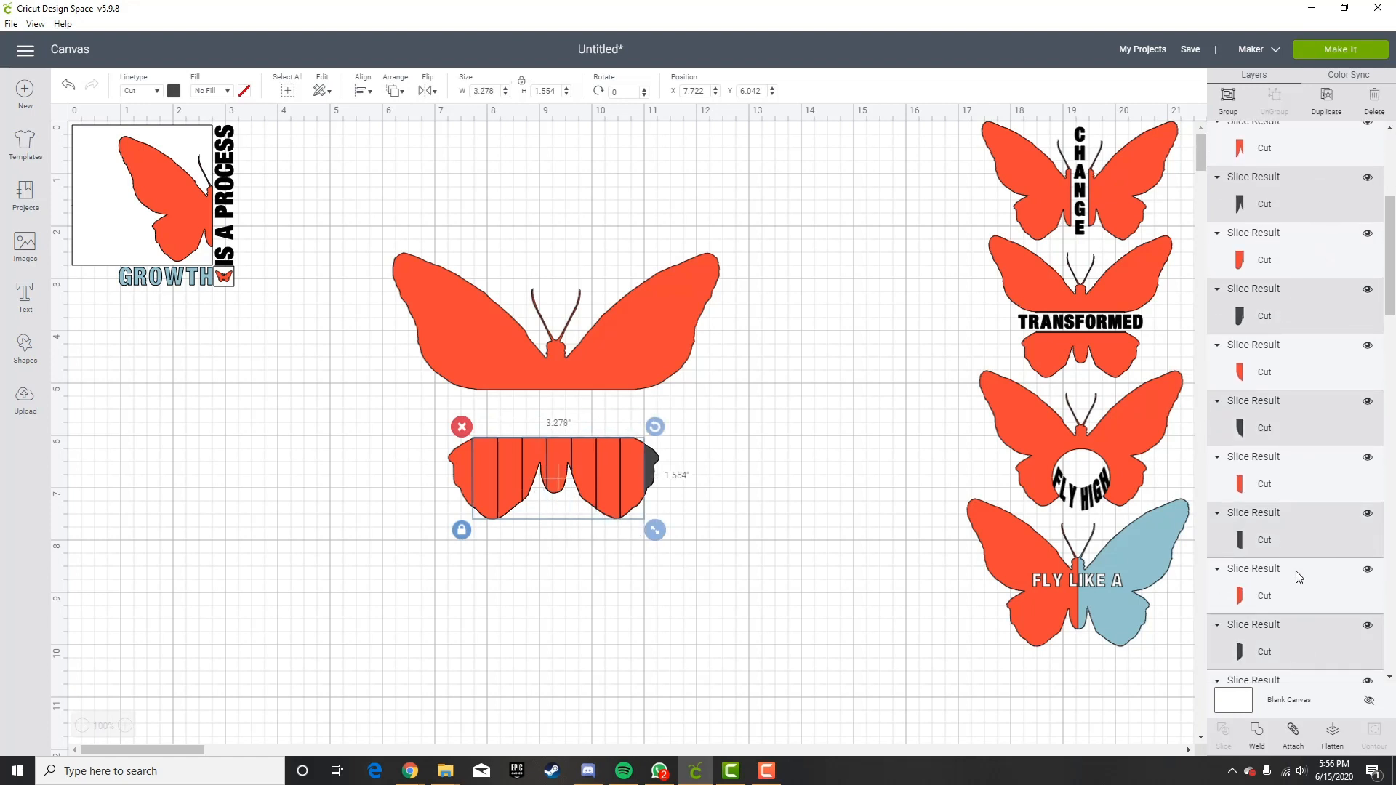
scroll(1296, 570, "down", 3)
left_click(1283, 408, "shift")
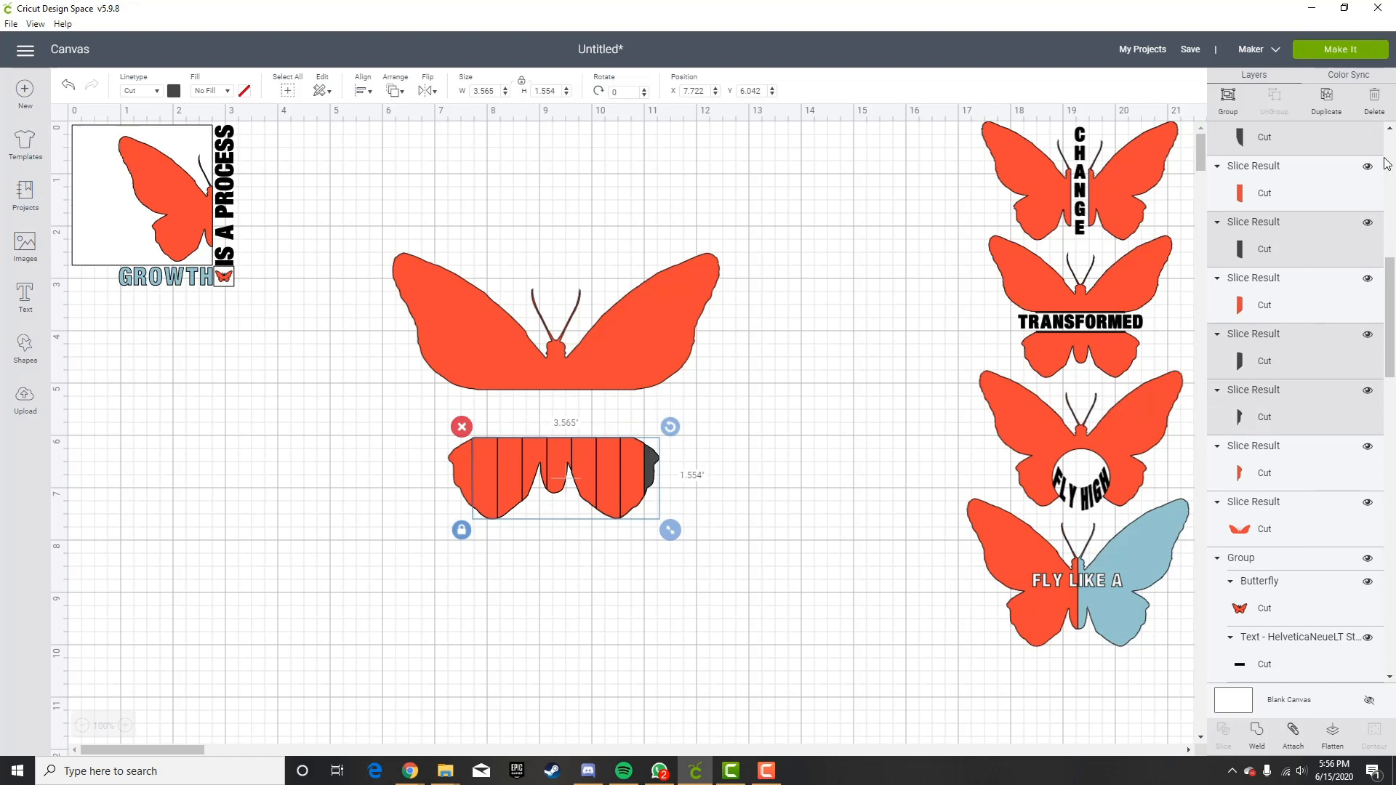
left_click(1373, 101)
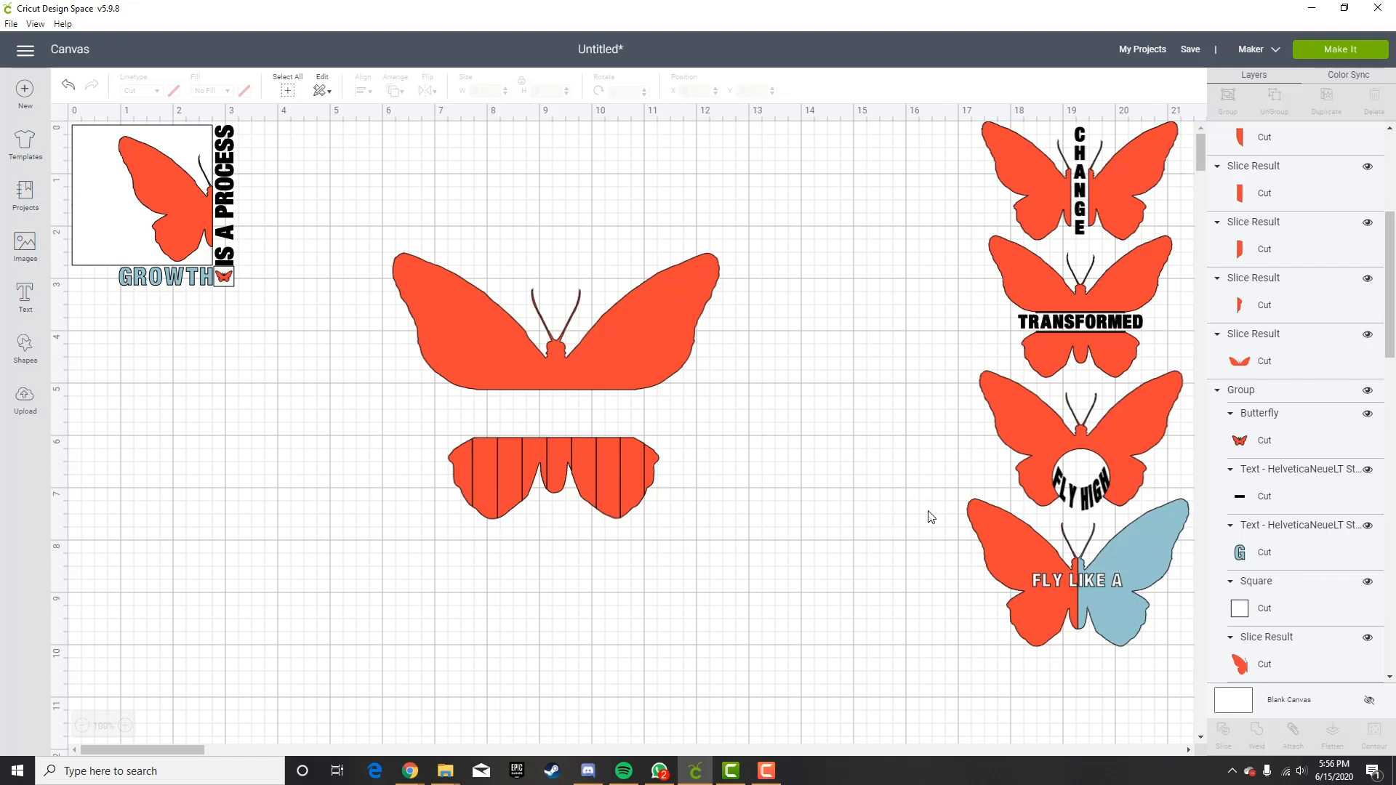
Color the leftmost lower-wing stripe light pink and the second stripe light purple.
left_click(466, 466)
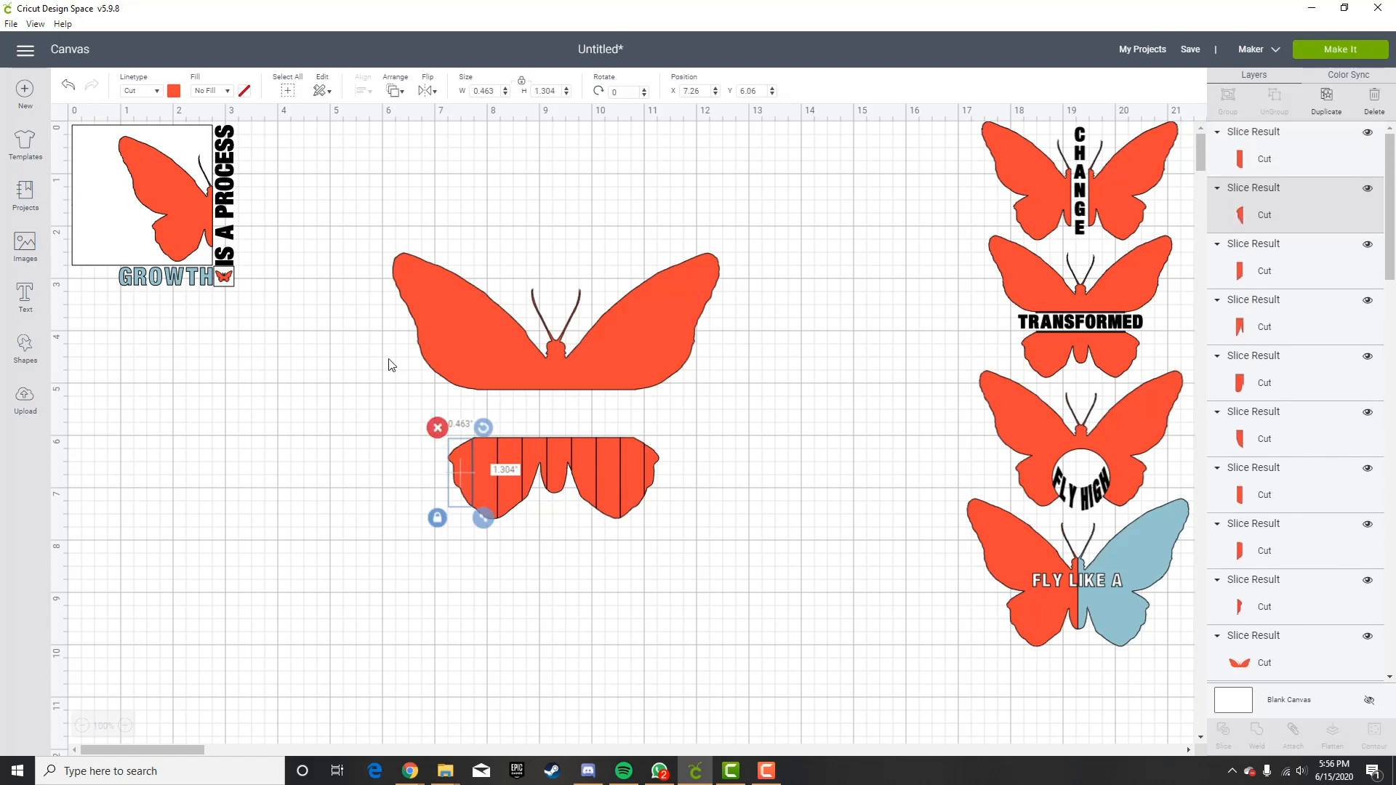
left_click(172, 95)
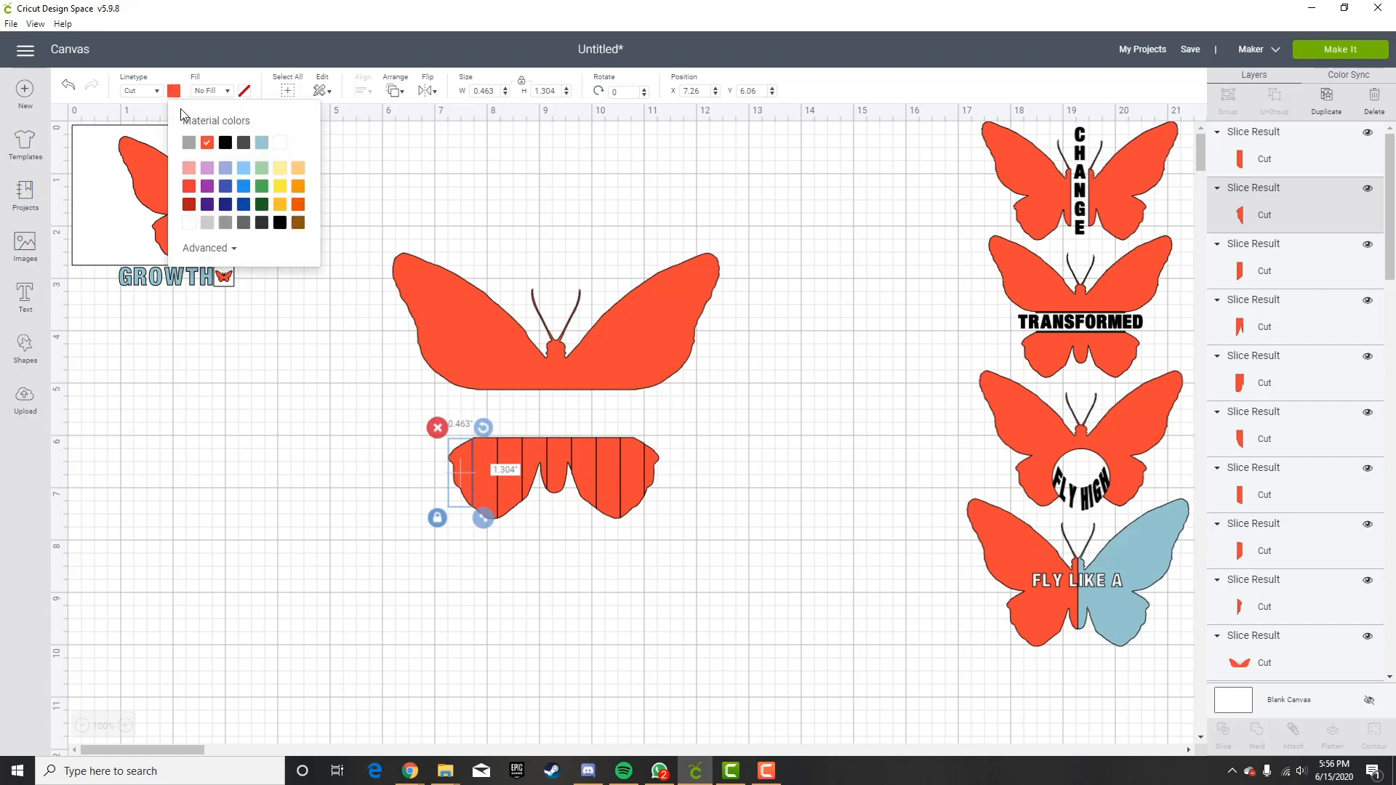
left_click(189, 168)
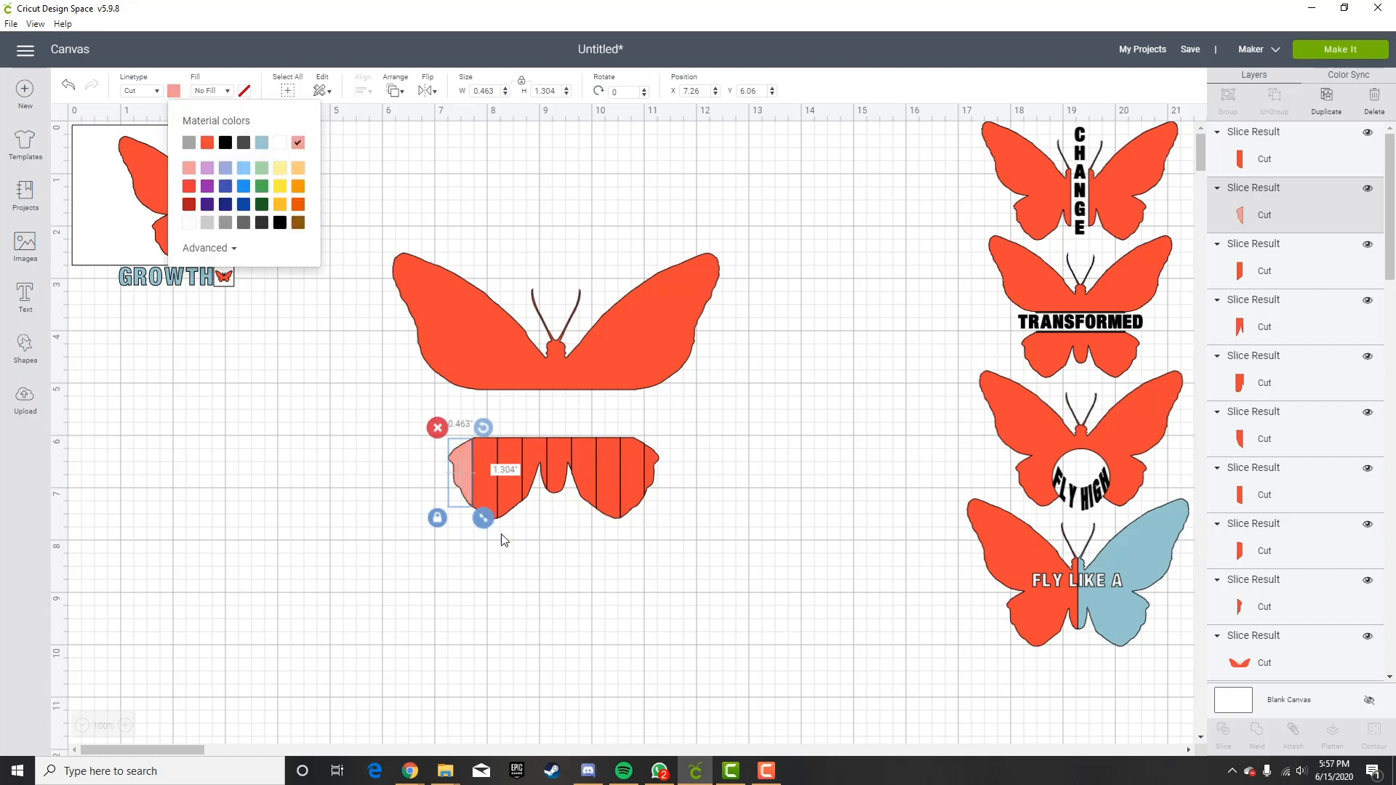
left_click(485, 486)
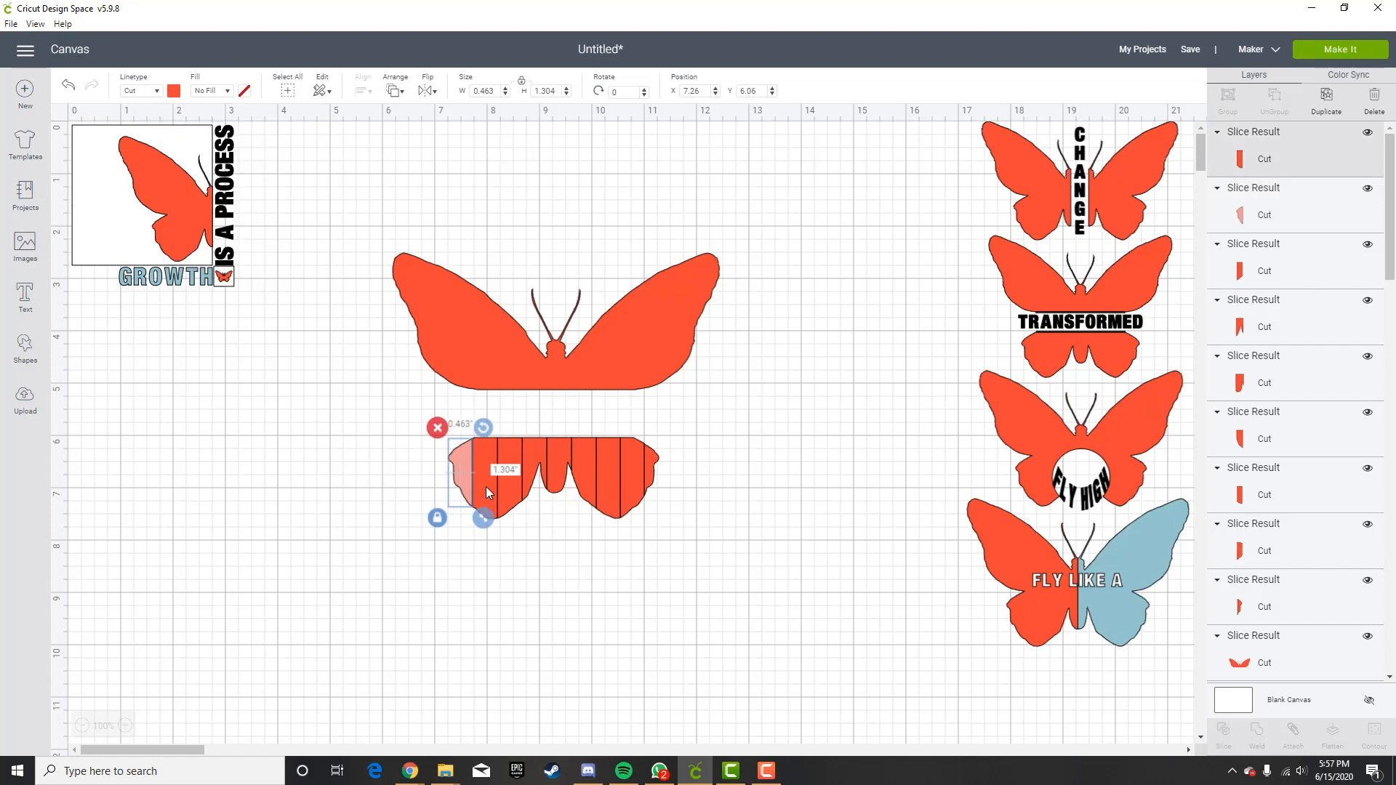
left_click(173, 94)
left_click(207, 168)
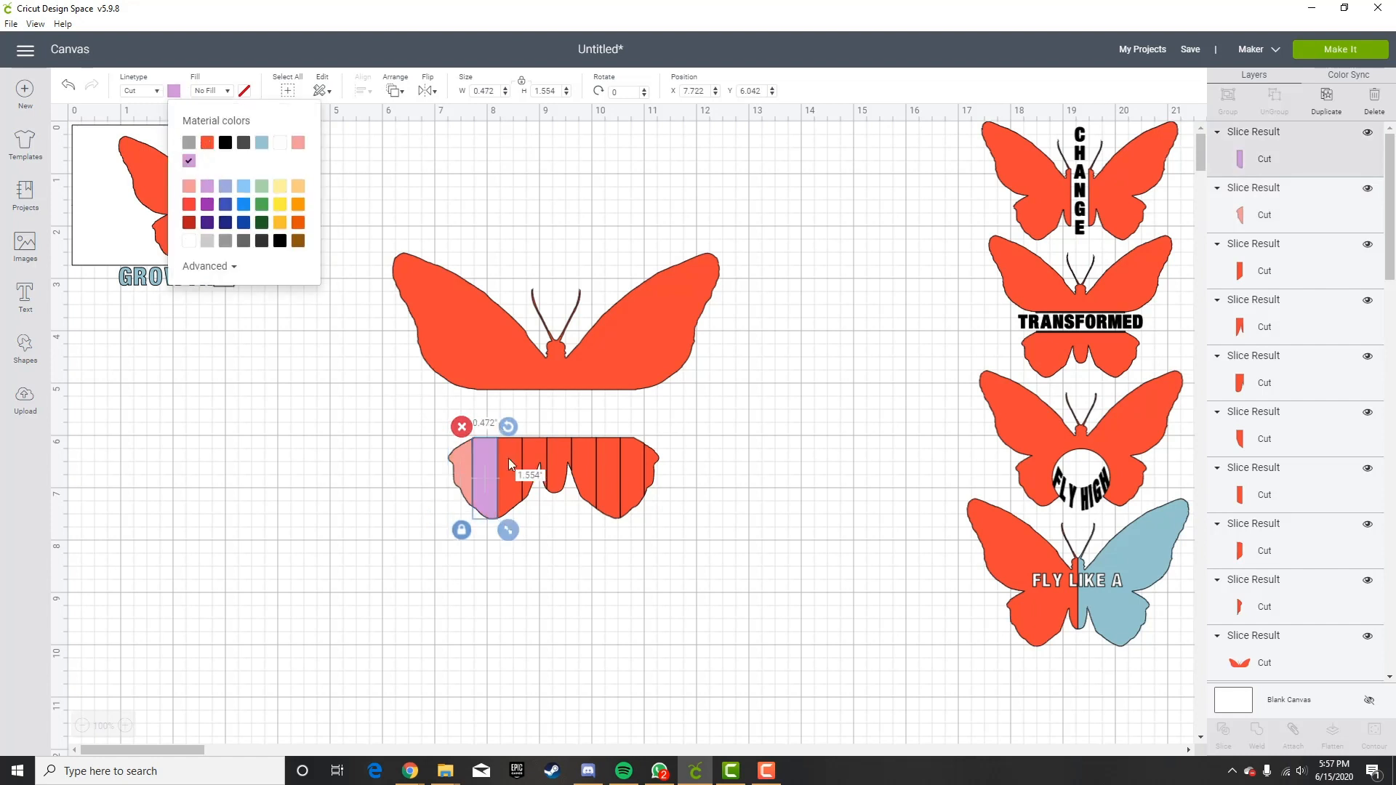
Color the third lower-wing stripe periwinkle and the fourth stripe light blue.
left_click(508, 501)
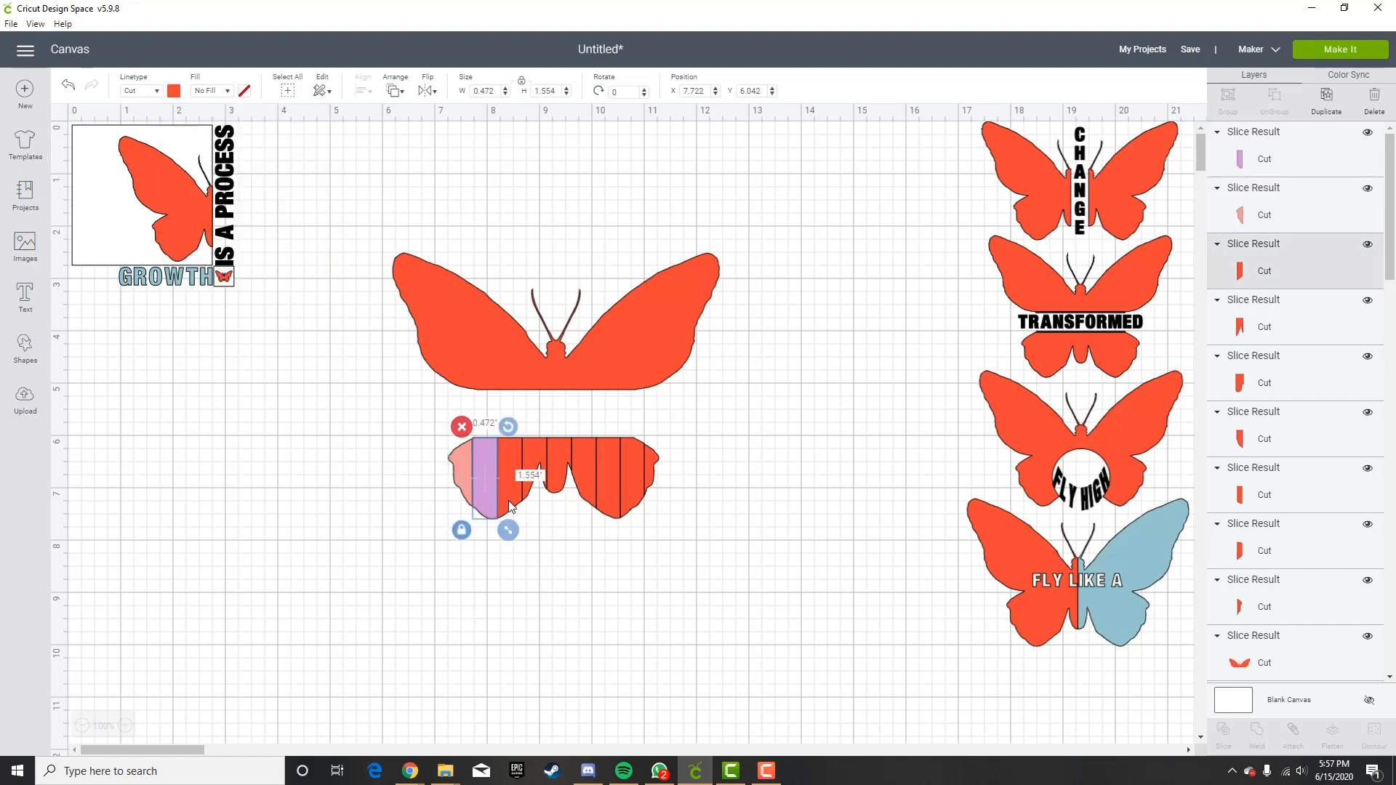
left_click(174, 92)
left_click(226, 186)
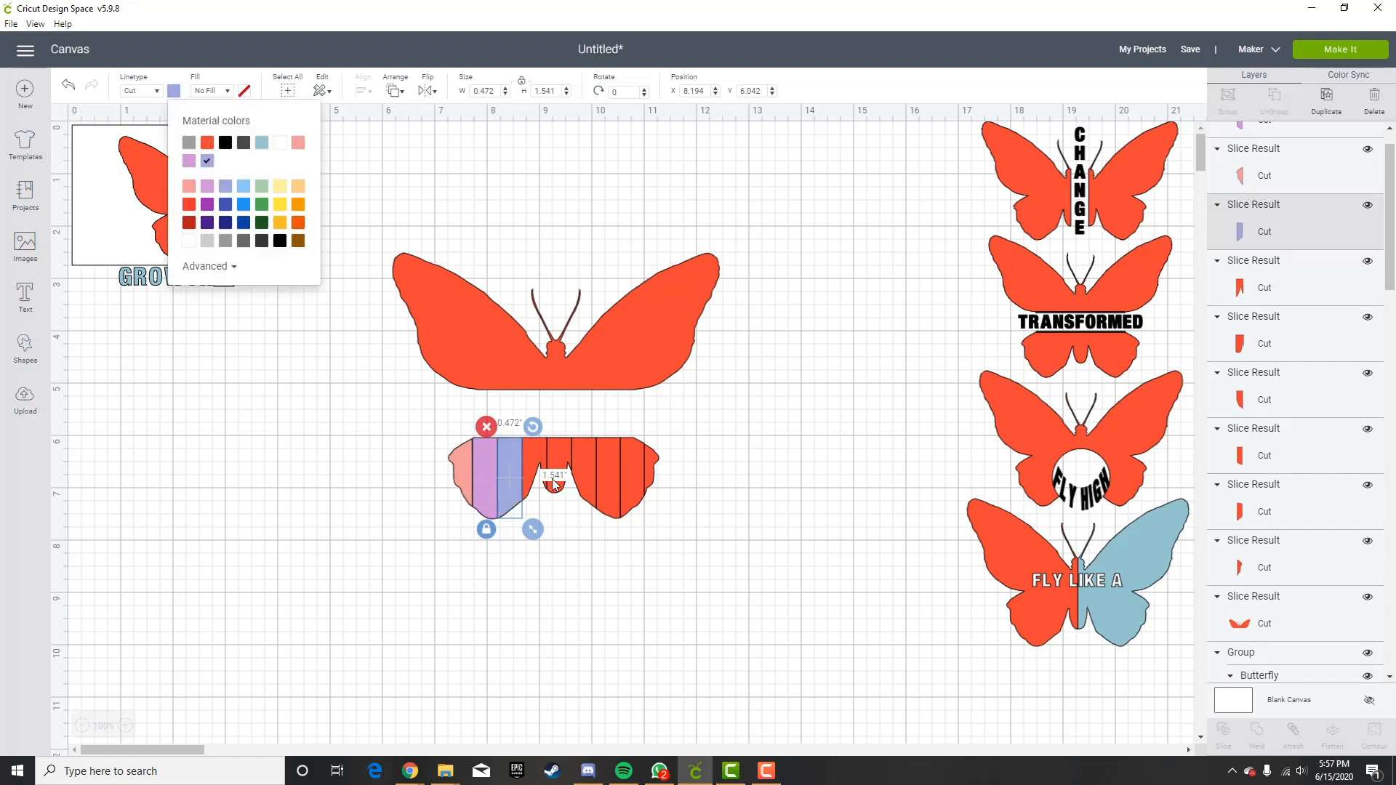
left_click(531, 456)
left_click(174, 91)
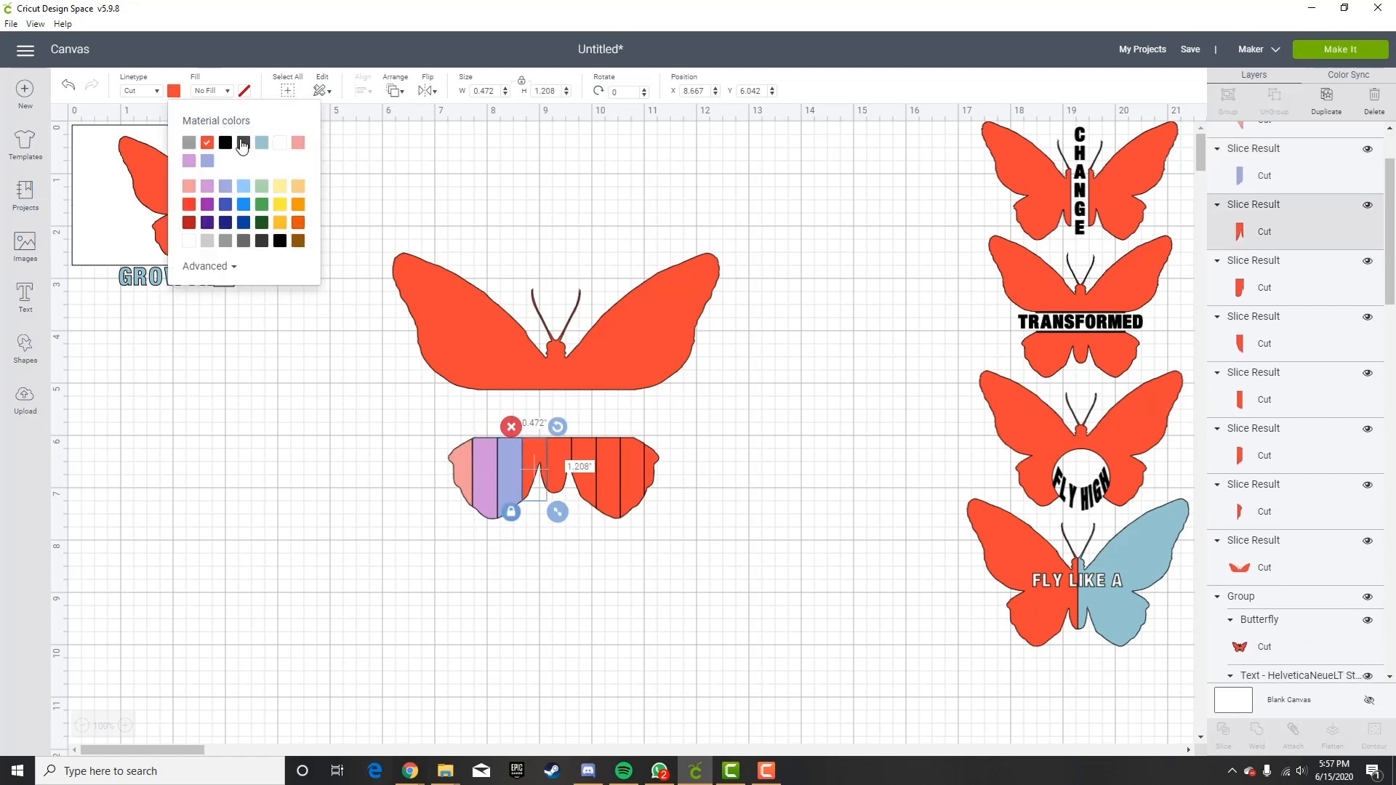
left_click(244, 192)
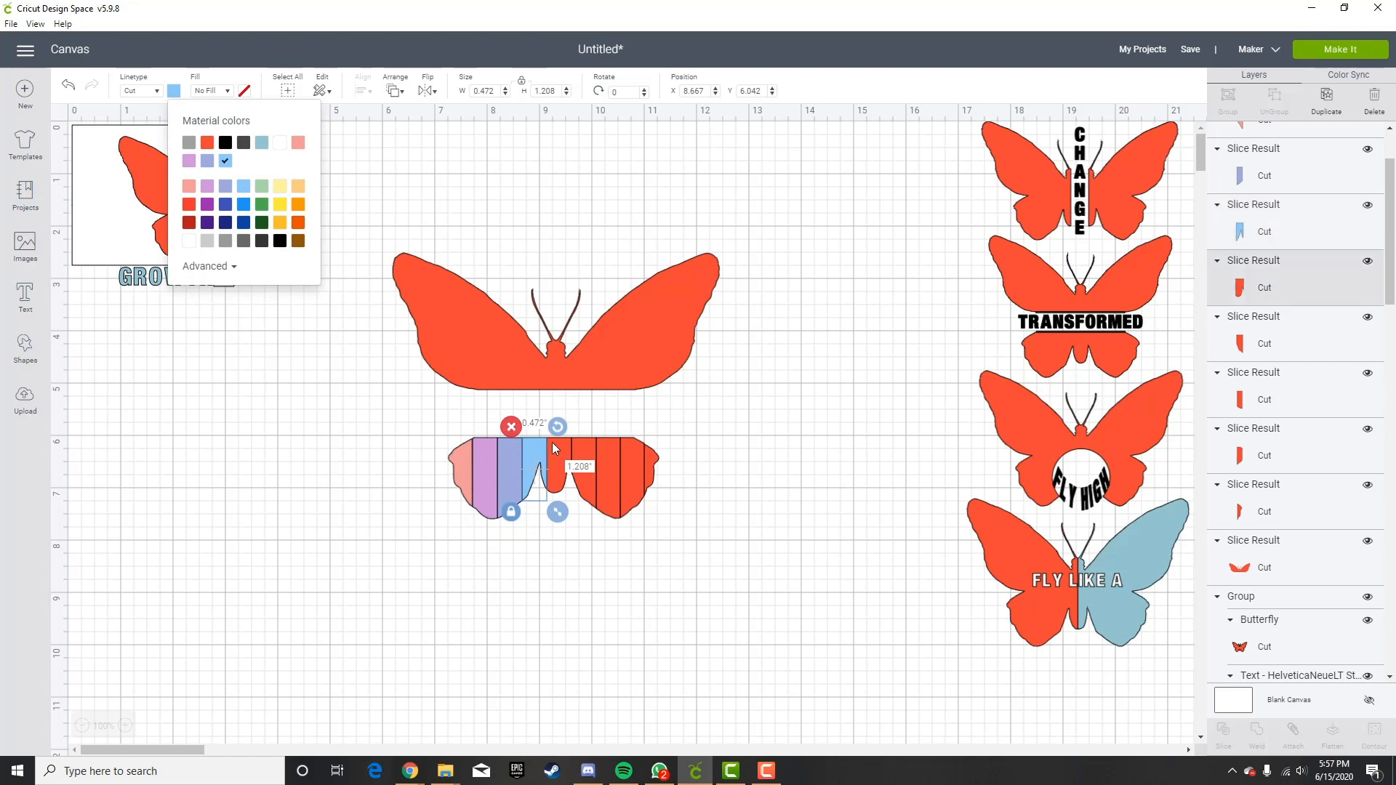
Color the middle lower-wing stripe light green and the sixth stripe light yellow.
left_click(552, 442)
left_click(175, 91)
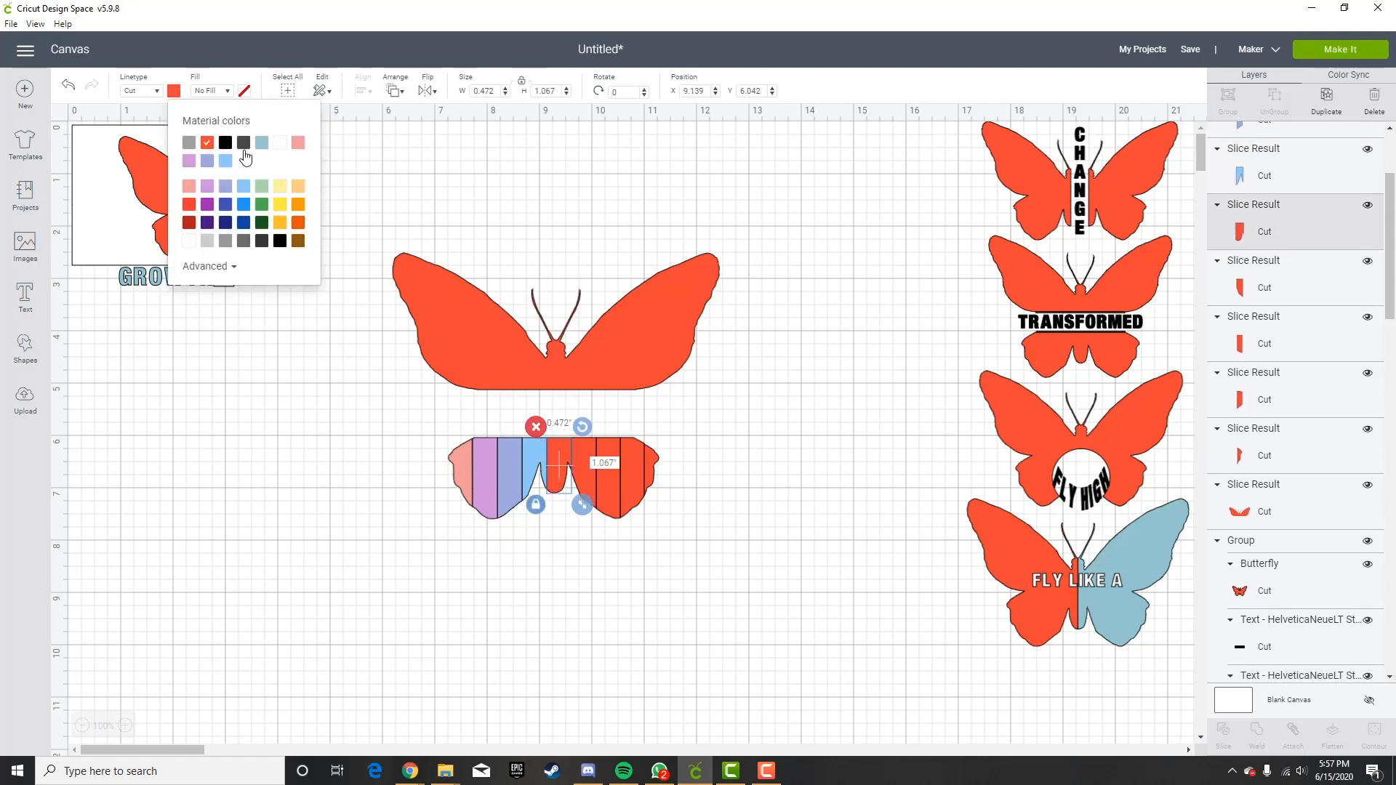
left_click(262, 187)
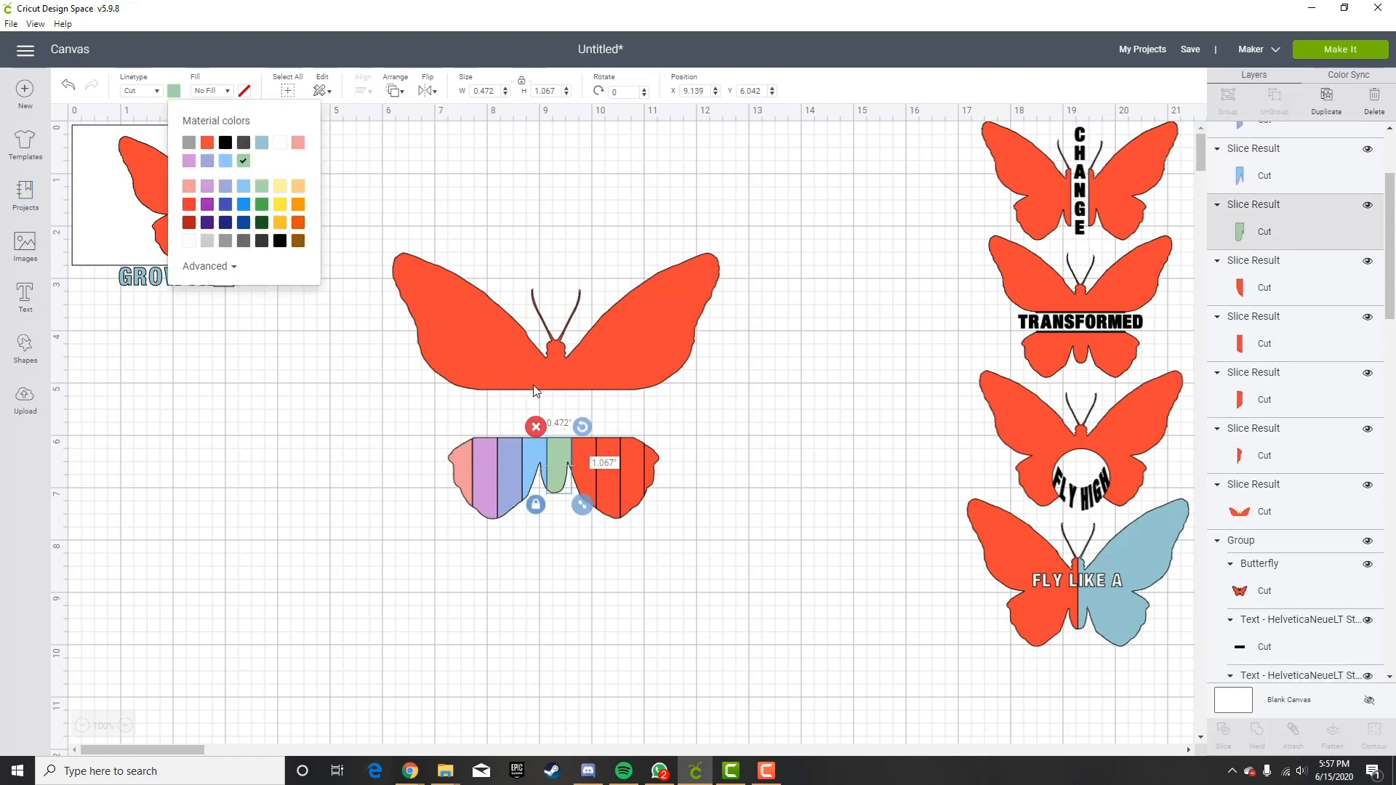
left_click(586, 462)
left_click(174, 92)
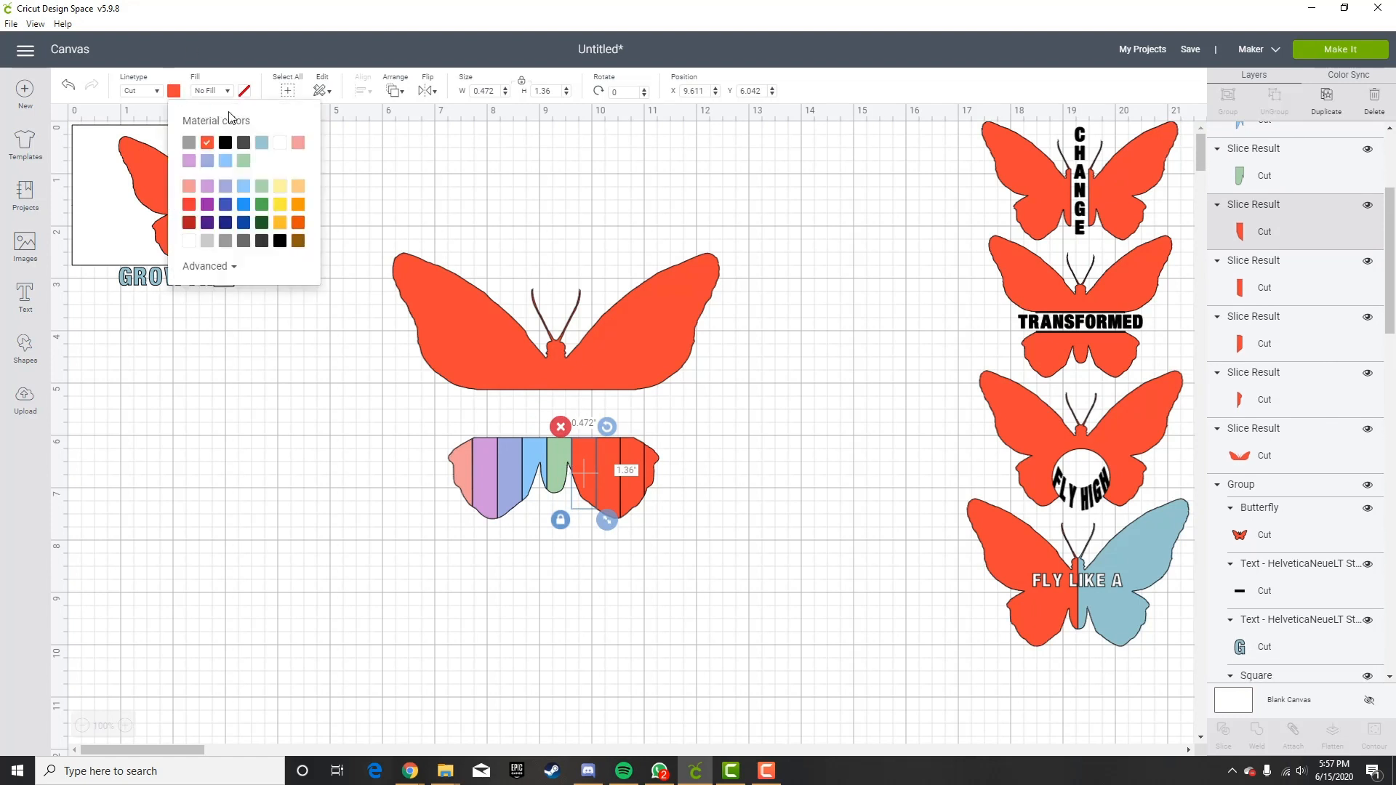
left_click(281, 186)
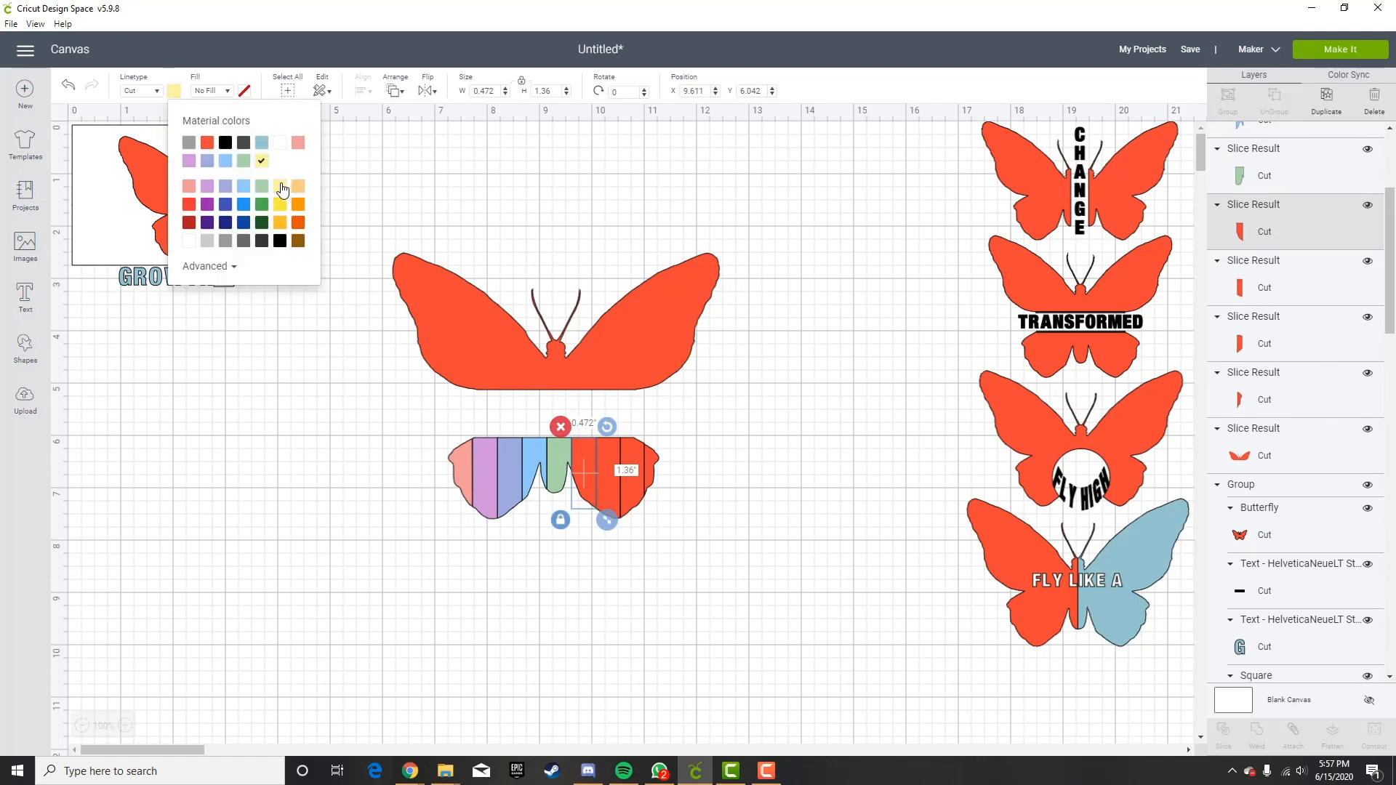
Color the seventh lower-wing stripe light orange.
left_click(609, 452)
left_click(173, 92)
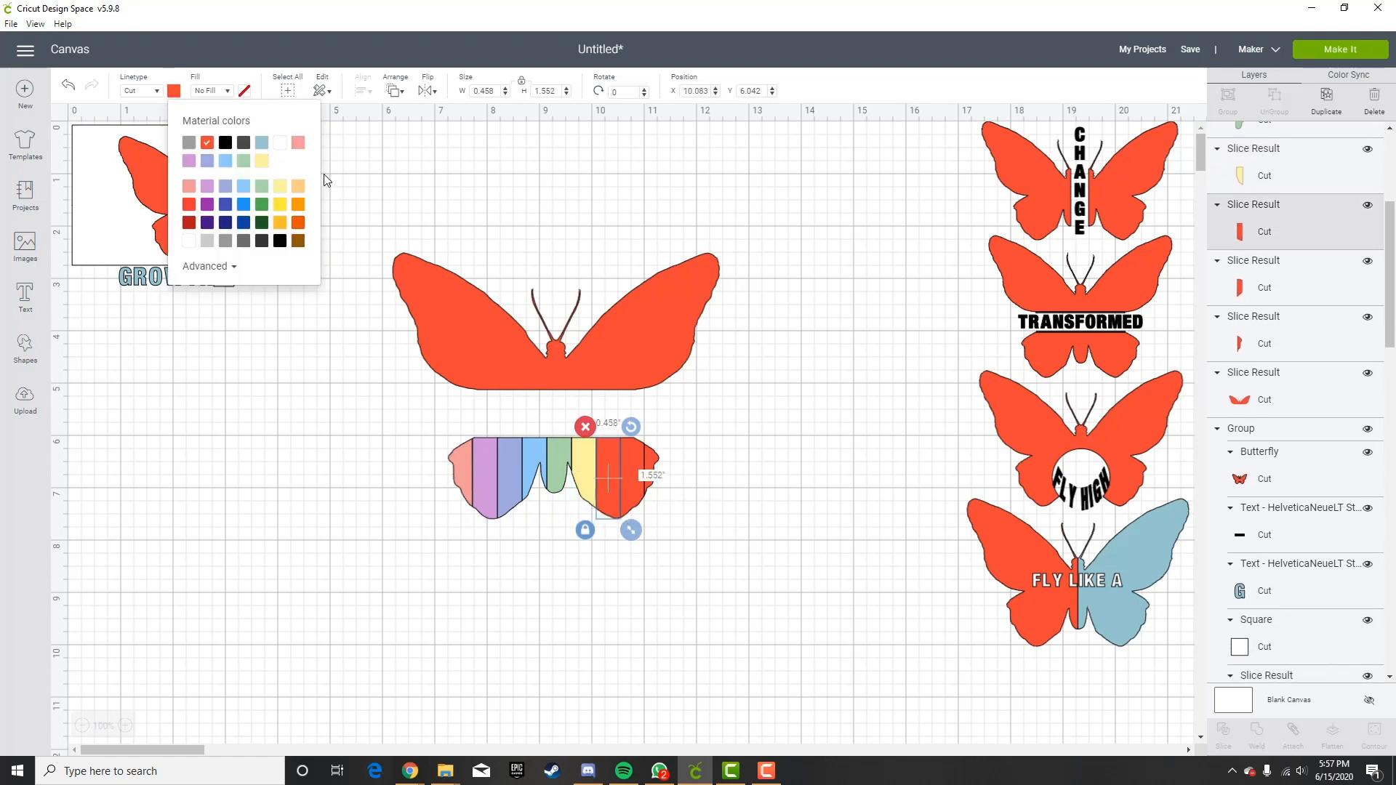
left_click(298, 186)
Give the eighth lower-wing stripe the custom pink color #da6fbd.
left_click(627, 456)
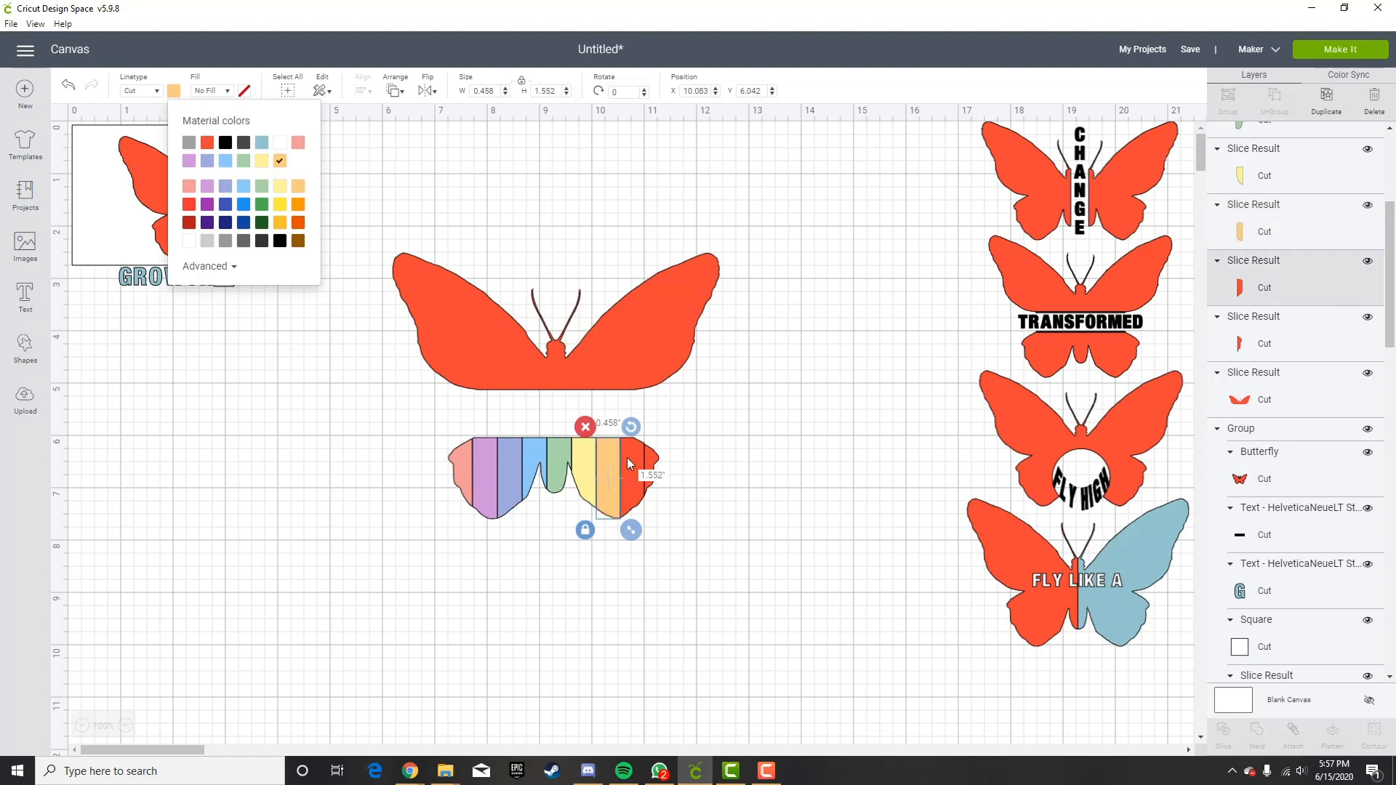
left_click(174, 91)
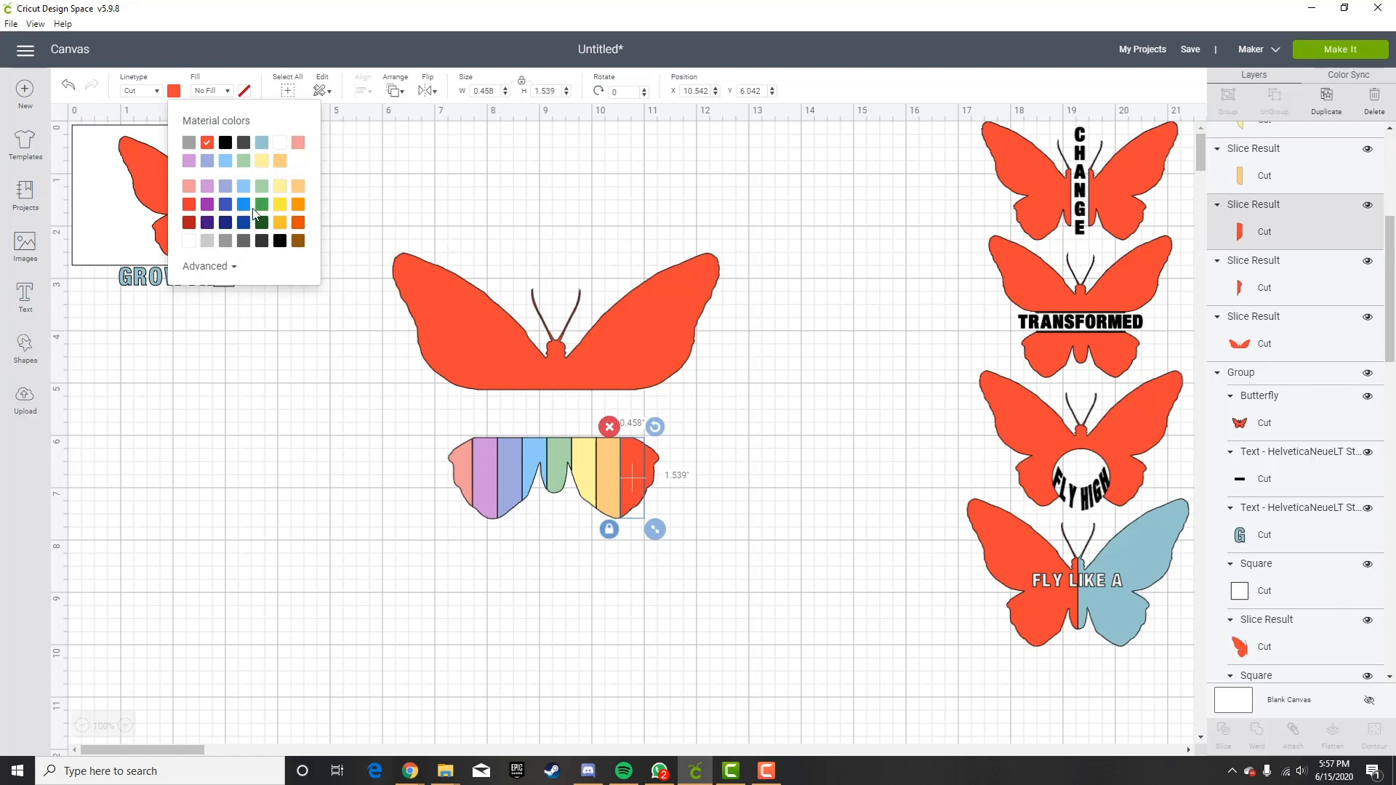
left_click(222, 269)
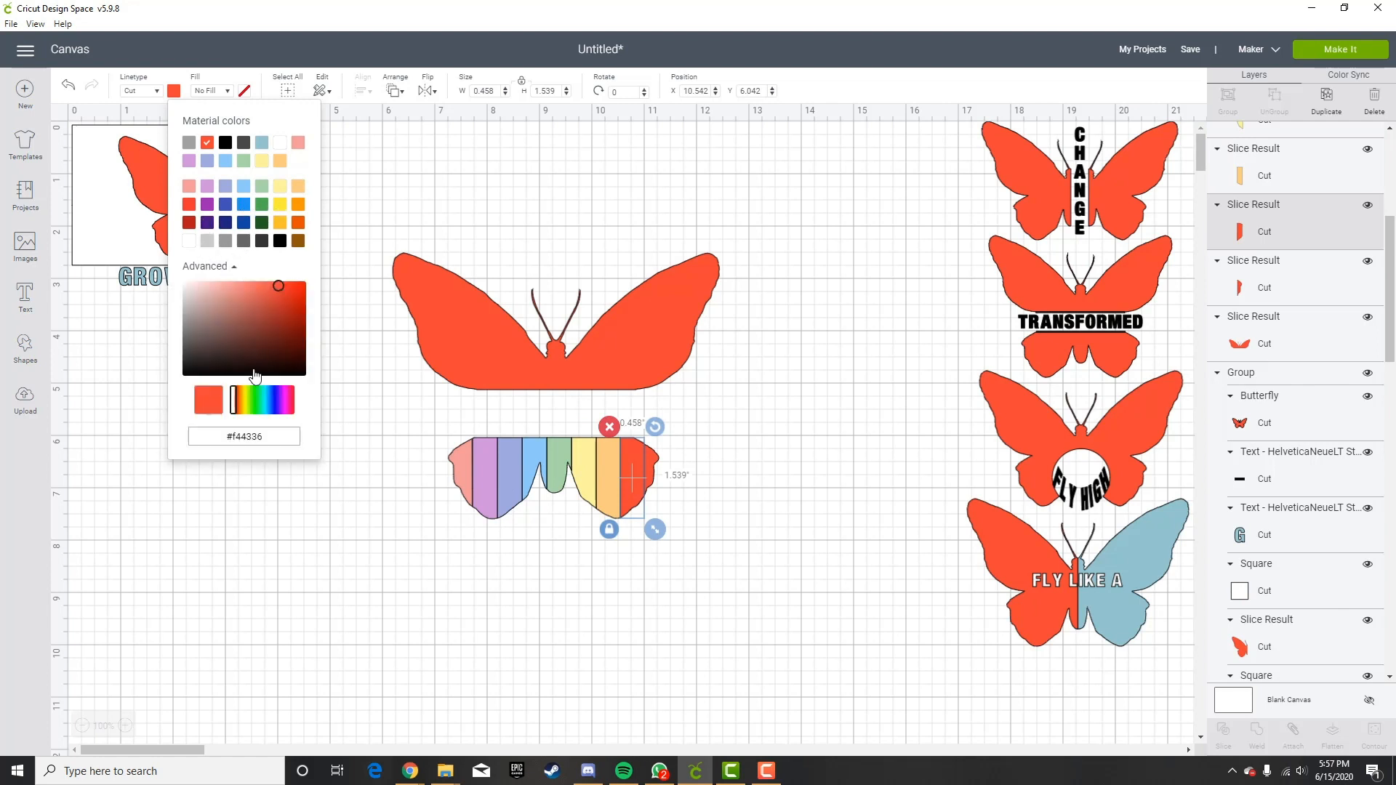
left_click(259, 329)
left_click(233, 291)
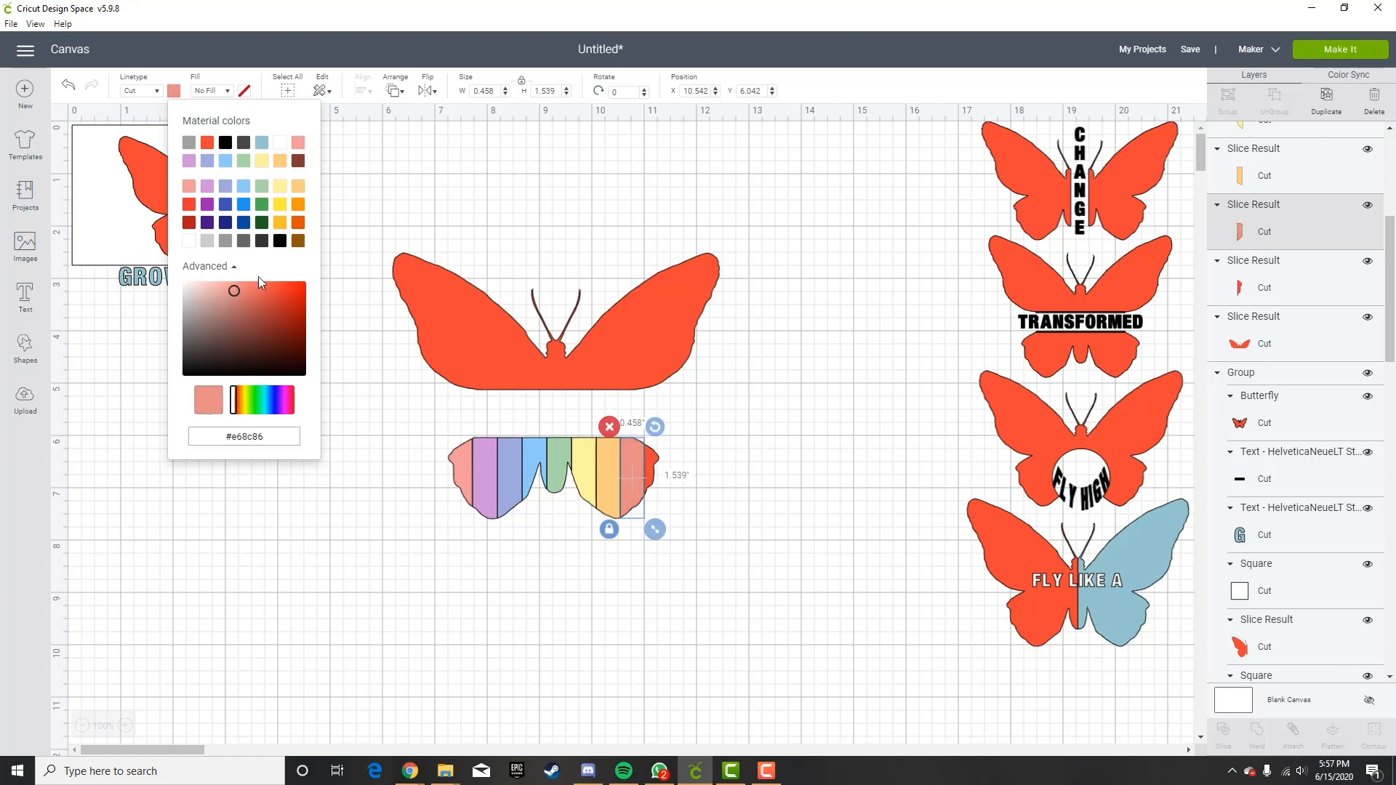
left_click(285, 400)
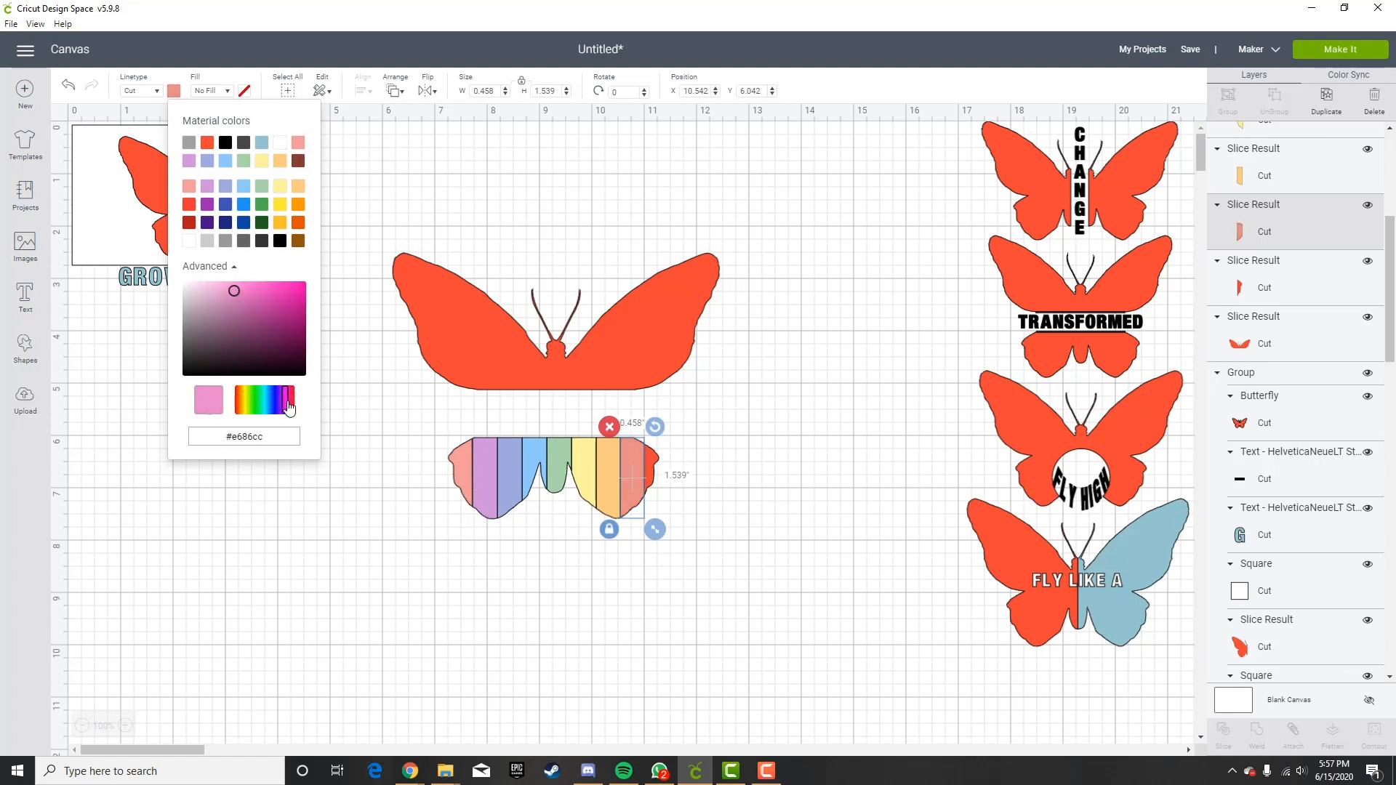
left_click(243, 296)
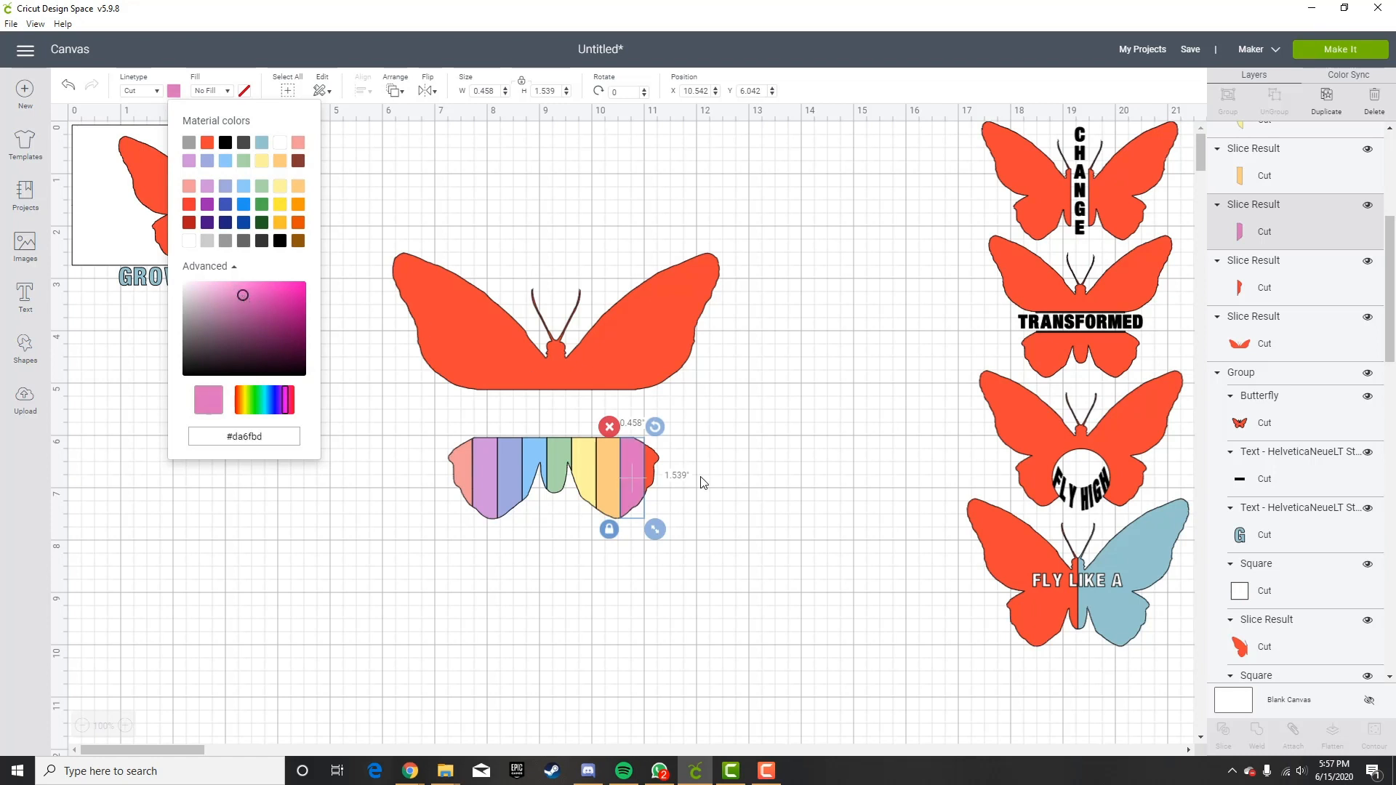
left_click(748, 491)
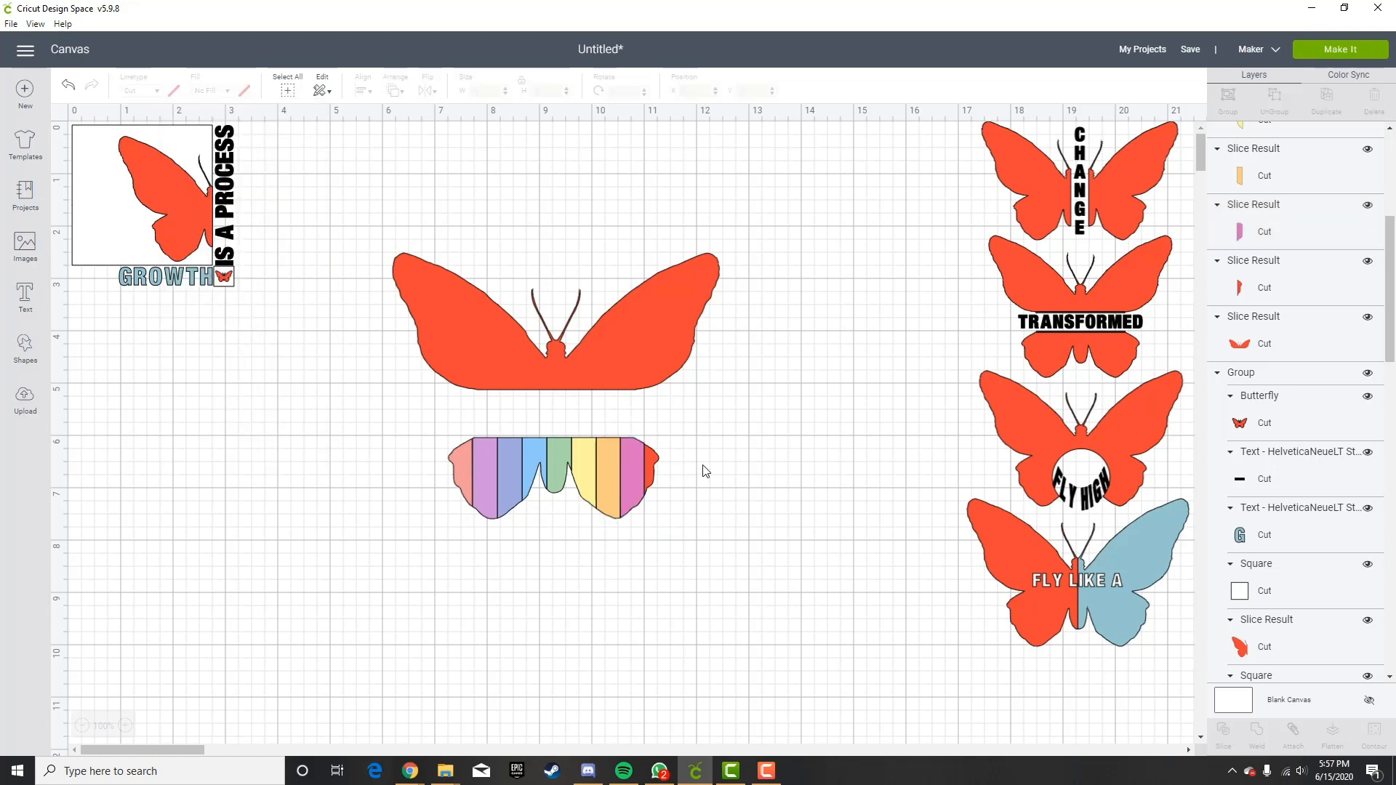
Color the ninth, outermost lower-wing stripe muted grayish blue.
left_click(652, 465)
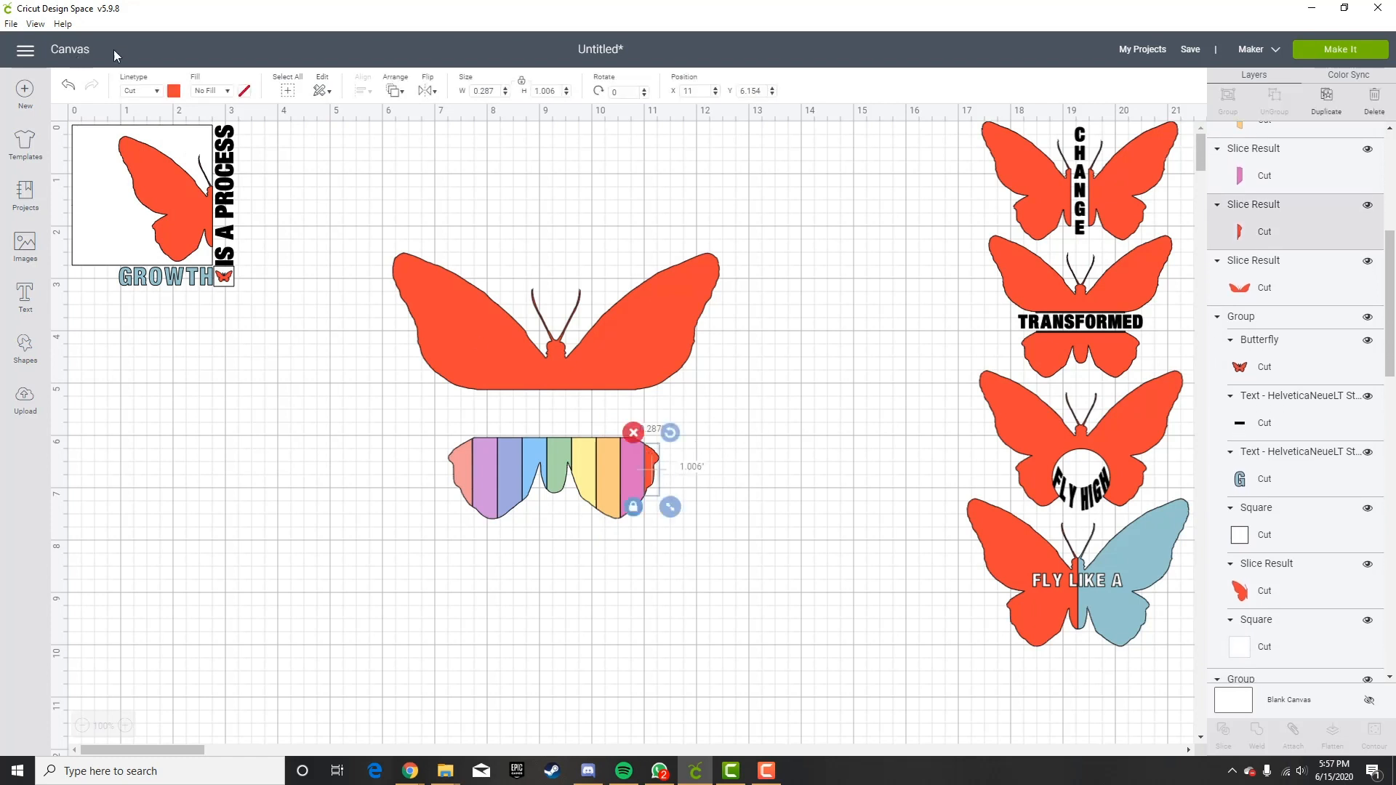
left_click(173, 91)
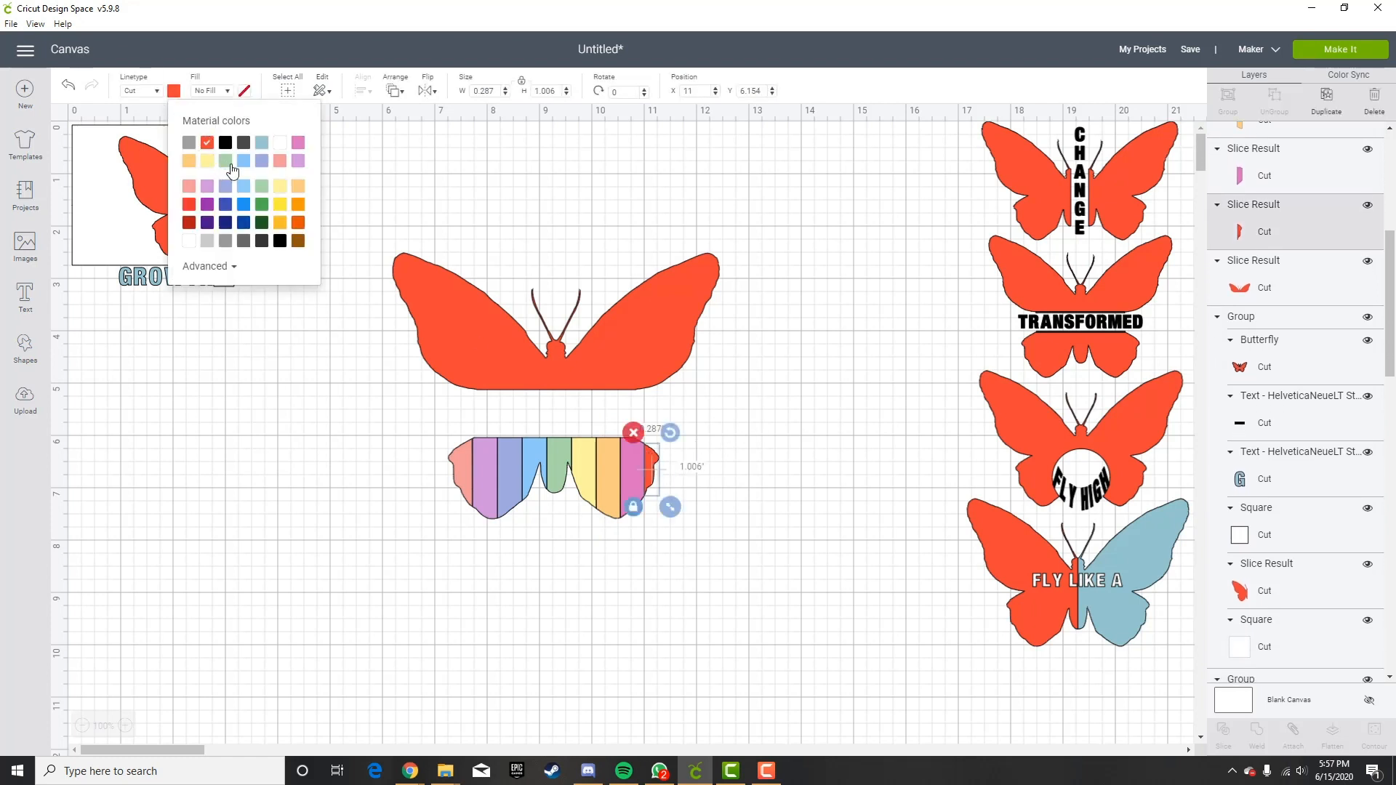
left_click(264, 151)
left_click(806, 545)
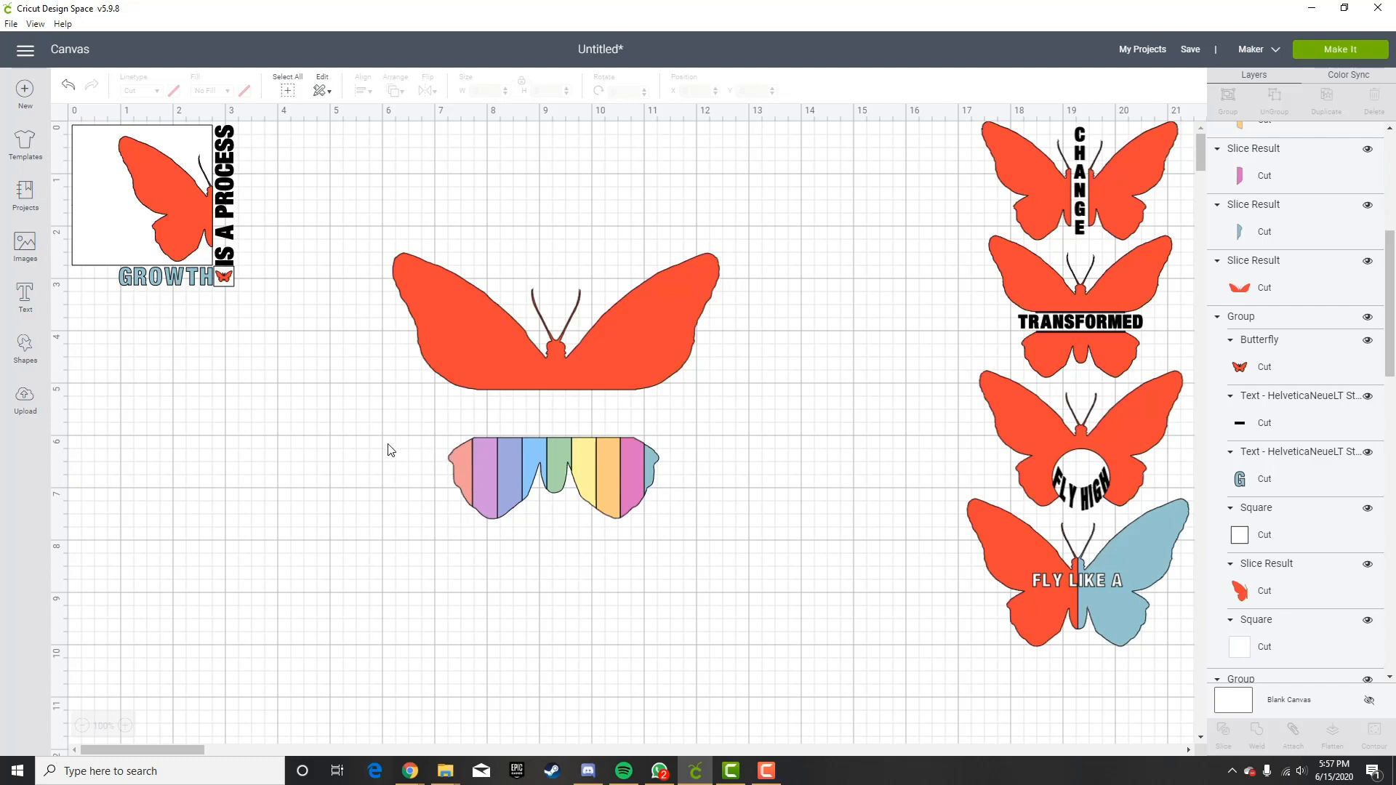
Group the nine colored lower-wing stripes and move them up against the lower edge of the red upper wings.
left_click_drag(386, 443, 711, 518)
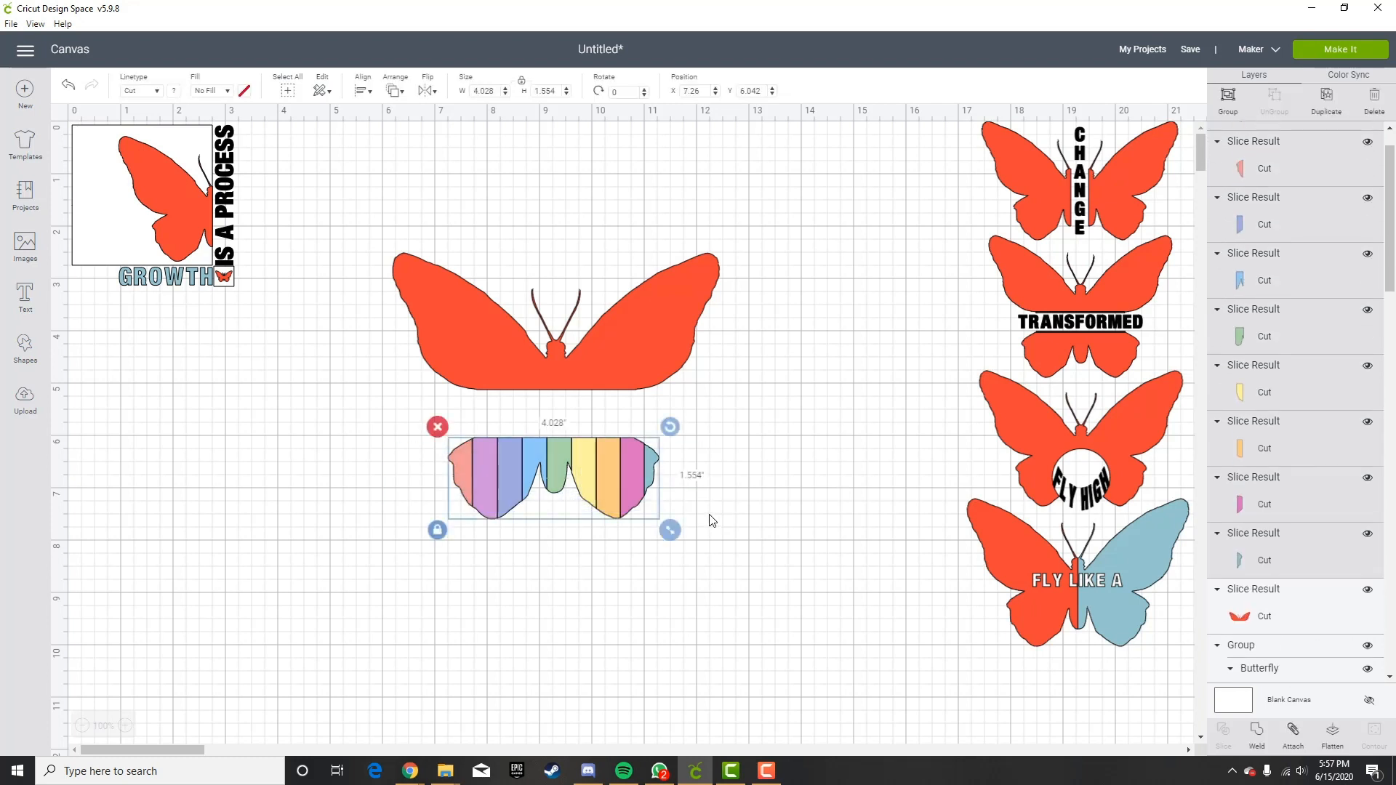
left_click(1233, 115)
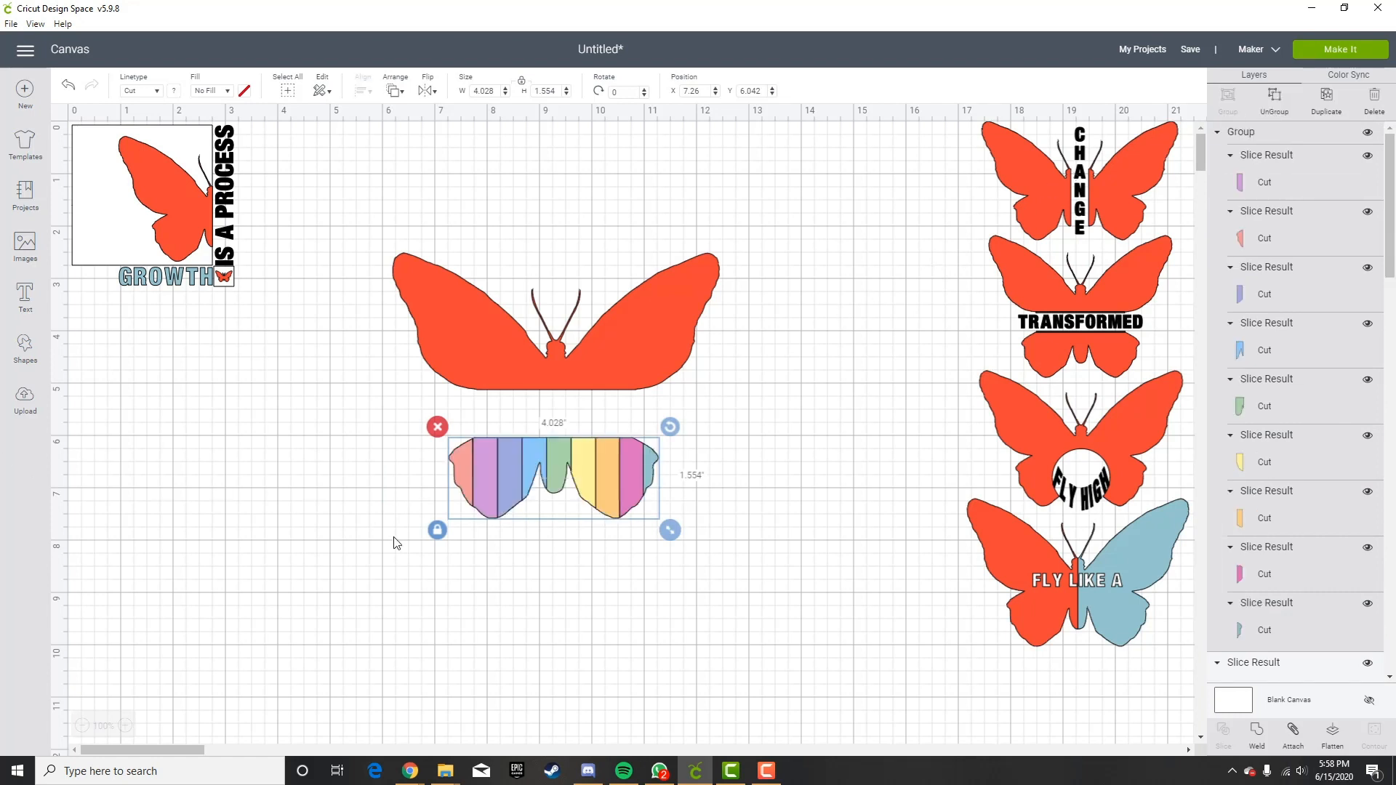
left_click_drag(613, 469, 618, 422)
left_click(805, 411)
left_click(660, 426)
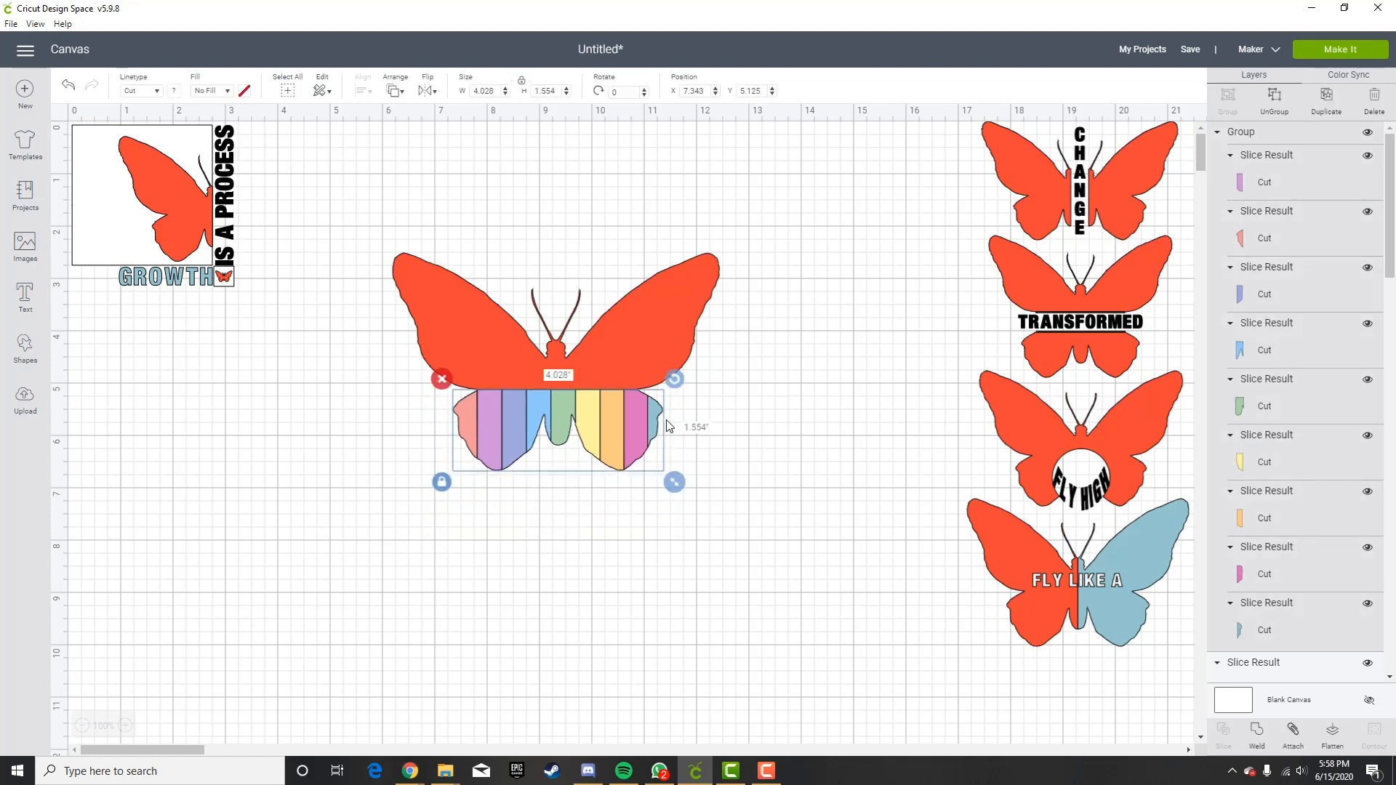
left_click(746, 425)
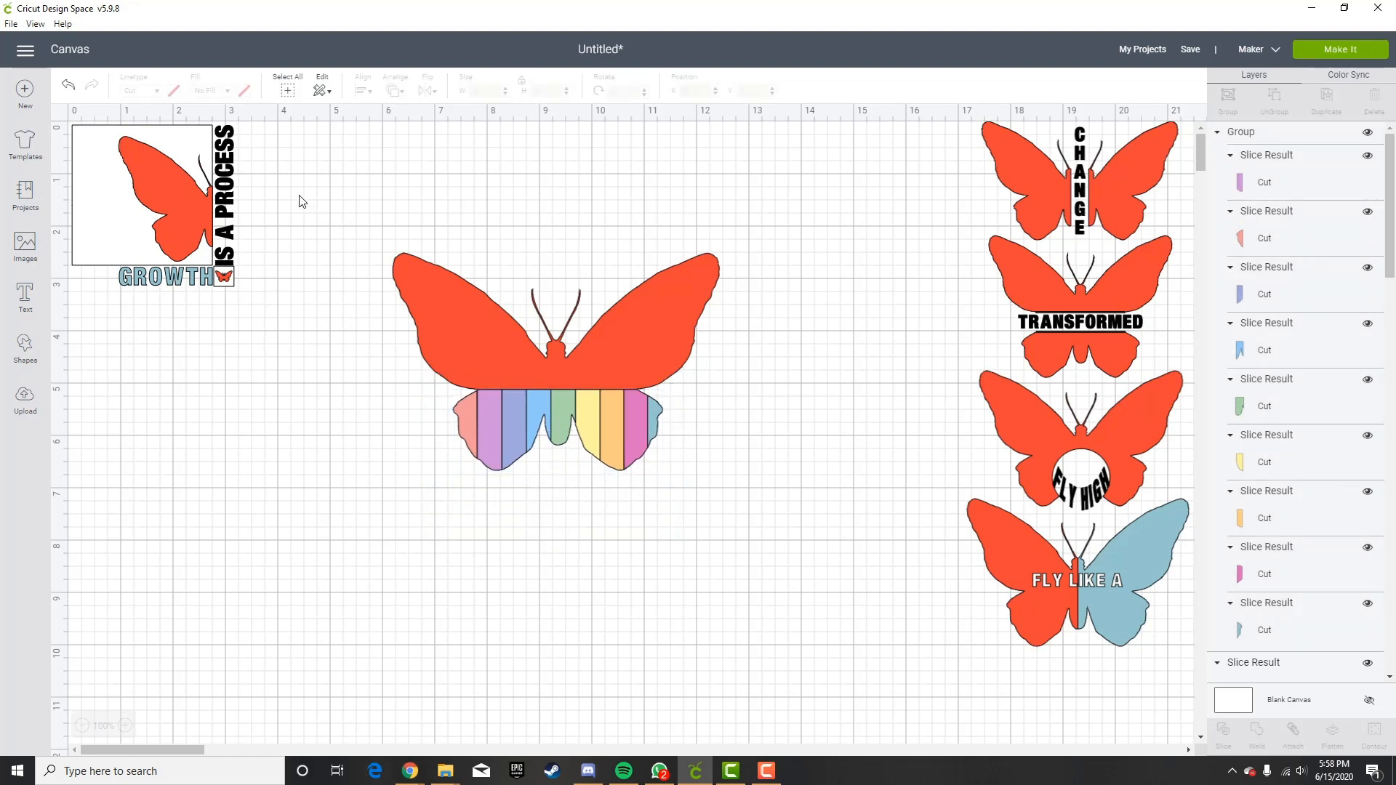
Group the upper wings with the striped lower wings and move the whole butterfly to about X 5.3, Y 3.3.
left_click_drag(298, 193, 738, 523)
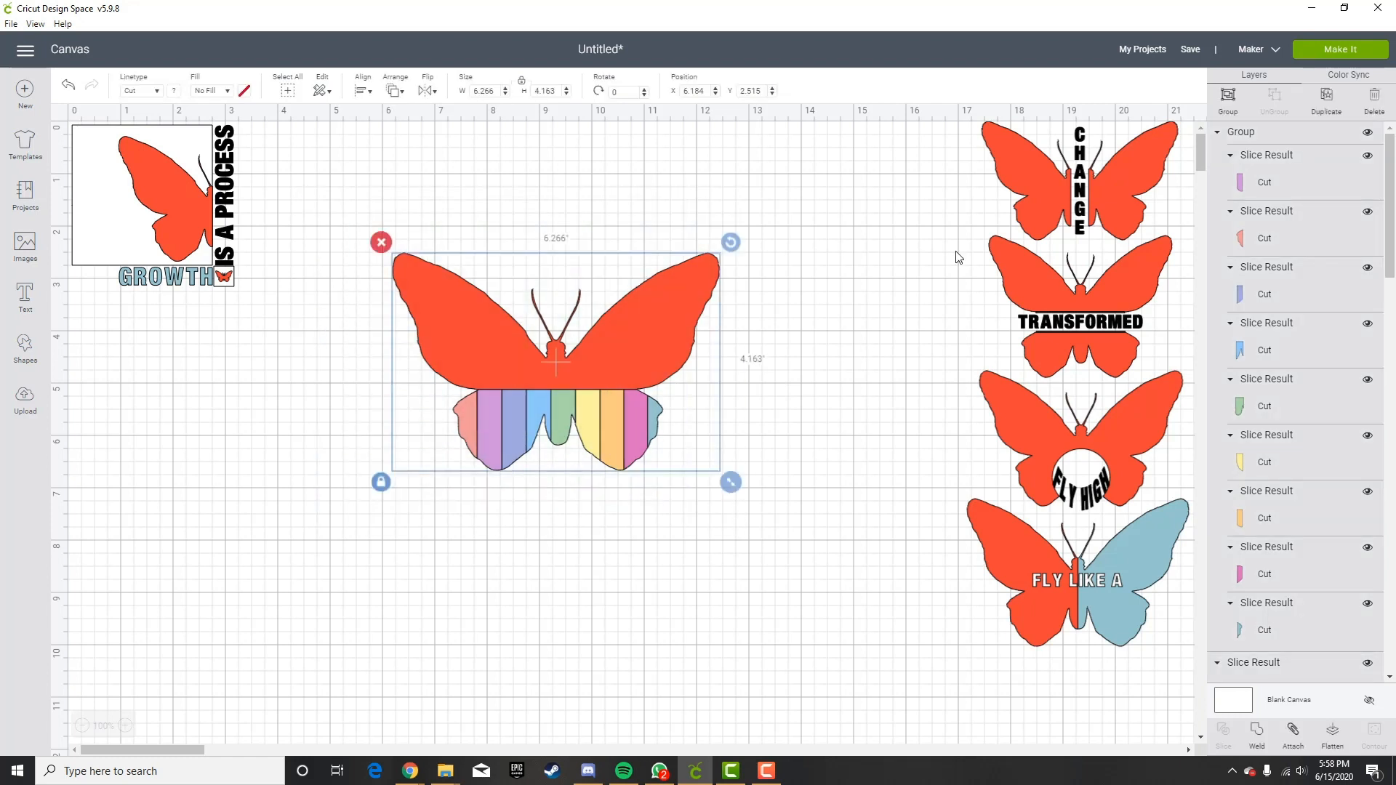
left_click(1228, 98)
left_click_drag(652, 361, 604, 404)
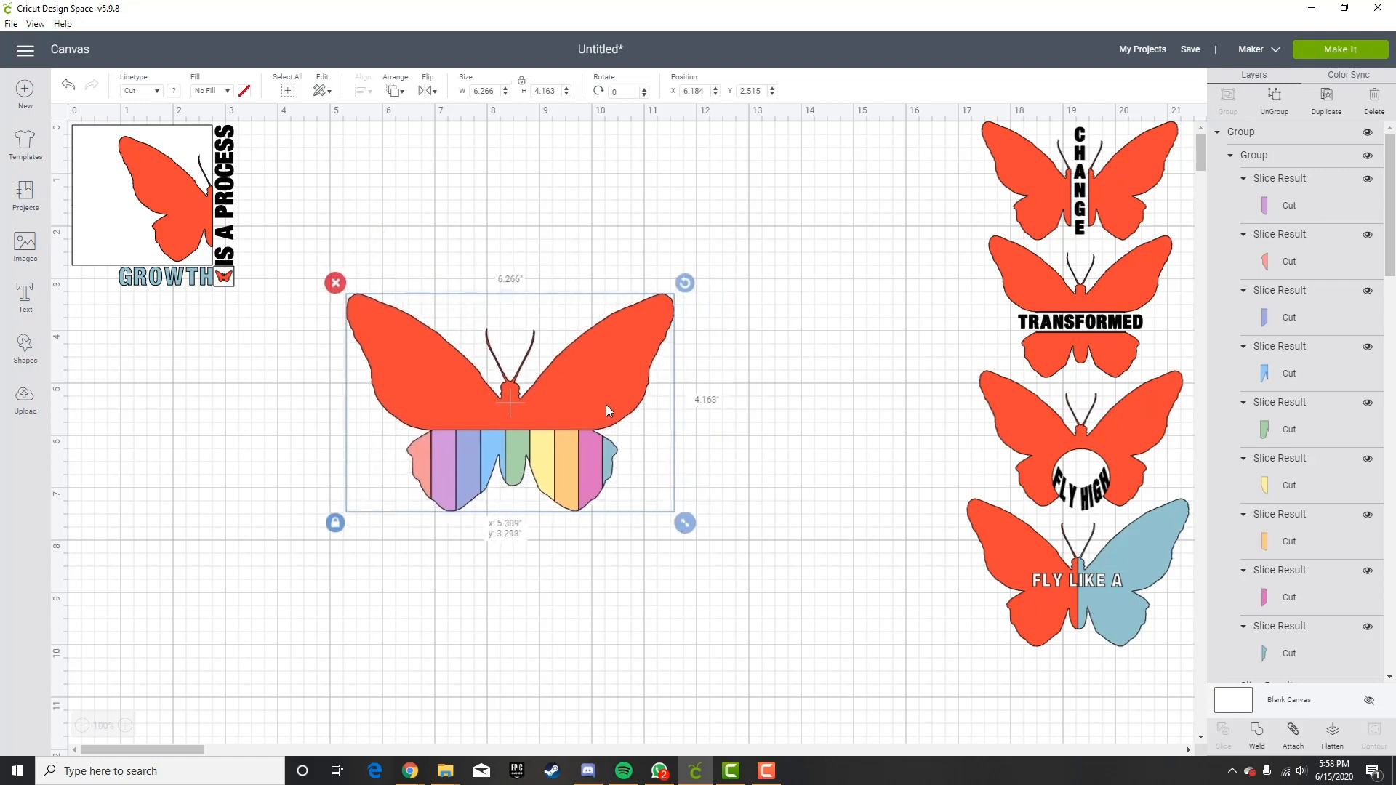
left_click(811, 328)
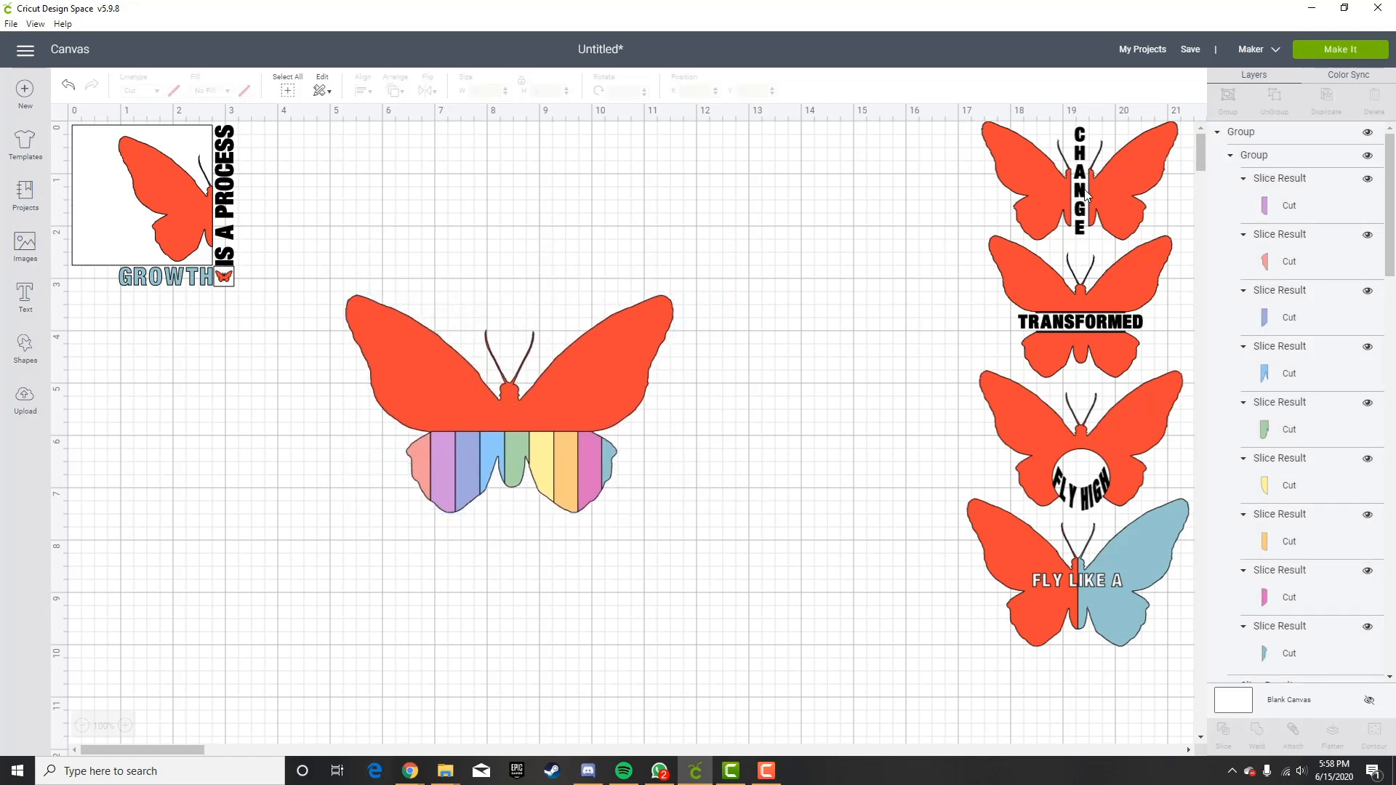
Spread the CHANGE, TRANSFORMED, FLY HIGH, FLY LIKE A and GROWTH IS A PROCESS designs around the striped butterfly.
left_click_drag(1084, 189, 542, 224)
left_click_drag(1087, 329, 859, 217)
left_click_drag(1083, 436, 858, 370)
left_click_drag(1019, 594, 756, 607)
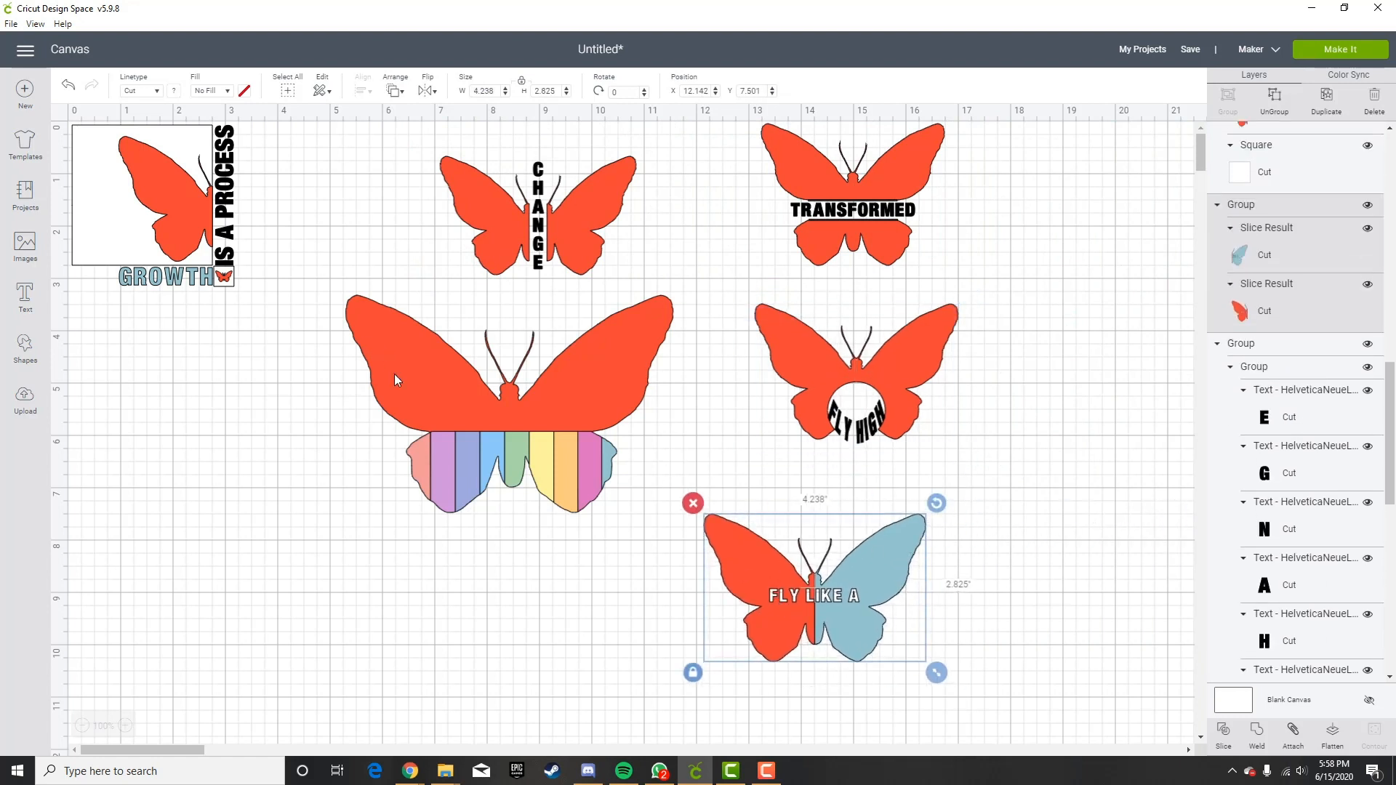
left_click_drag(117, 212, 194, 416)
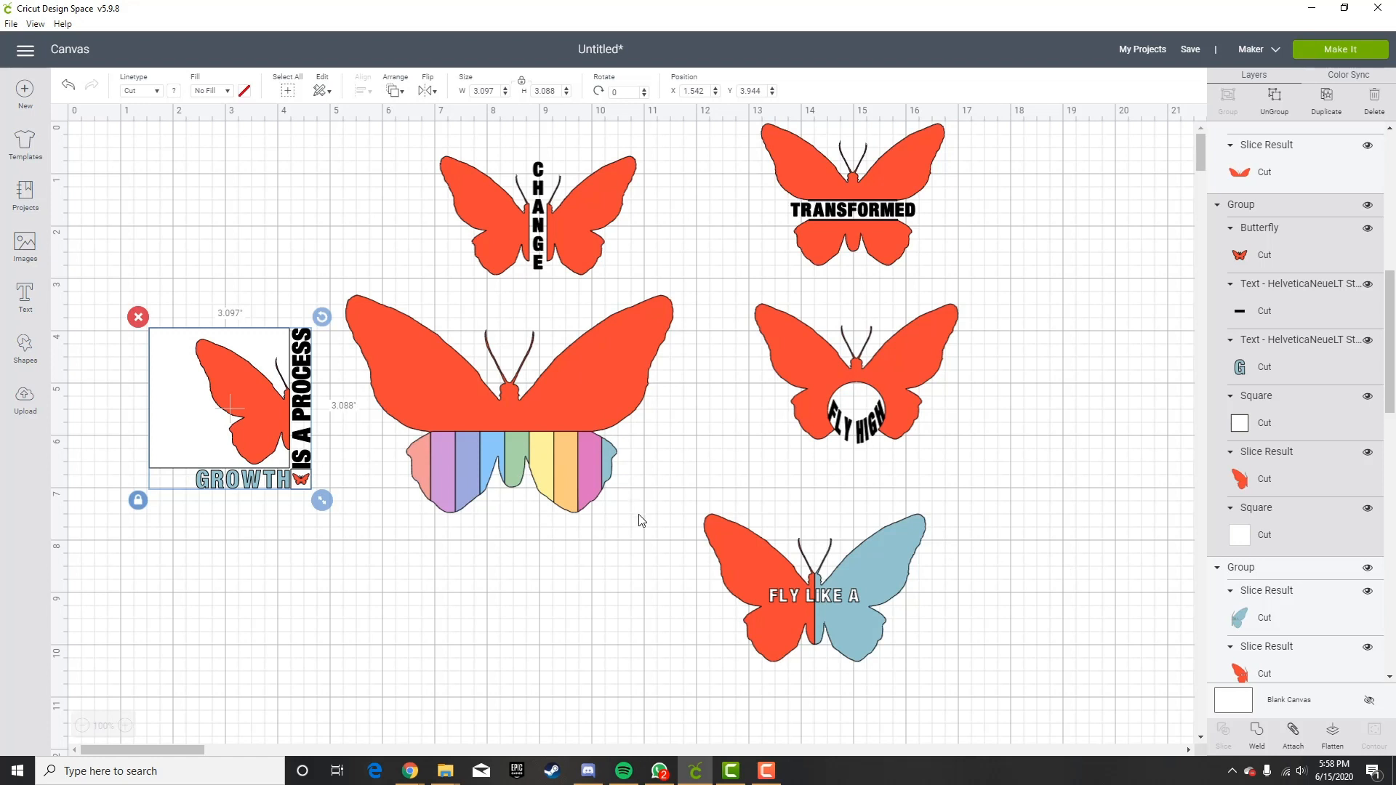
Switch to the SVG Silh website in Chrome, open its home page and look through the popular images and categories.
mouse_move(410, 770)
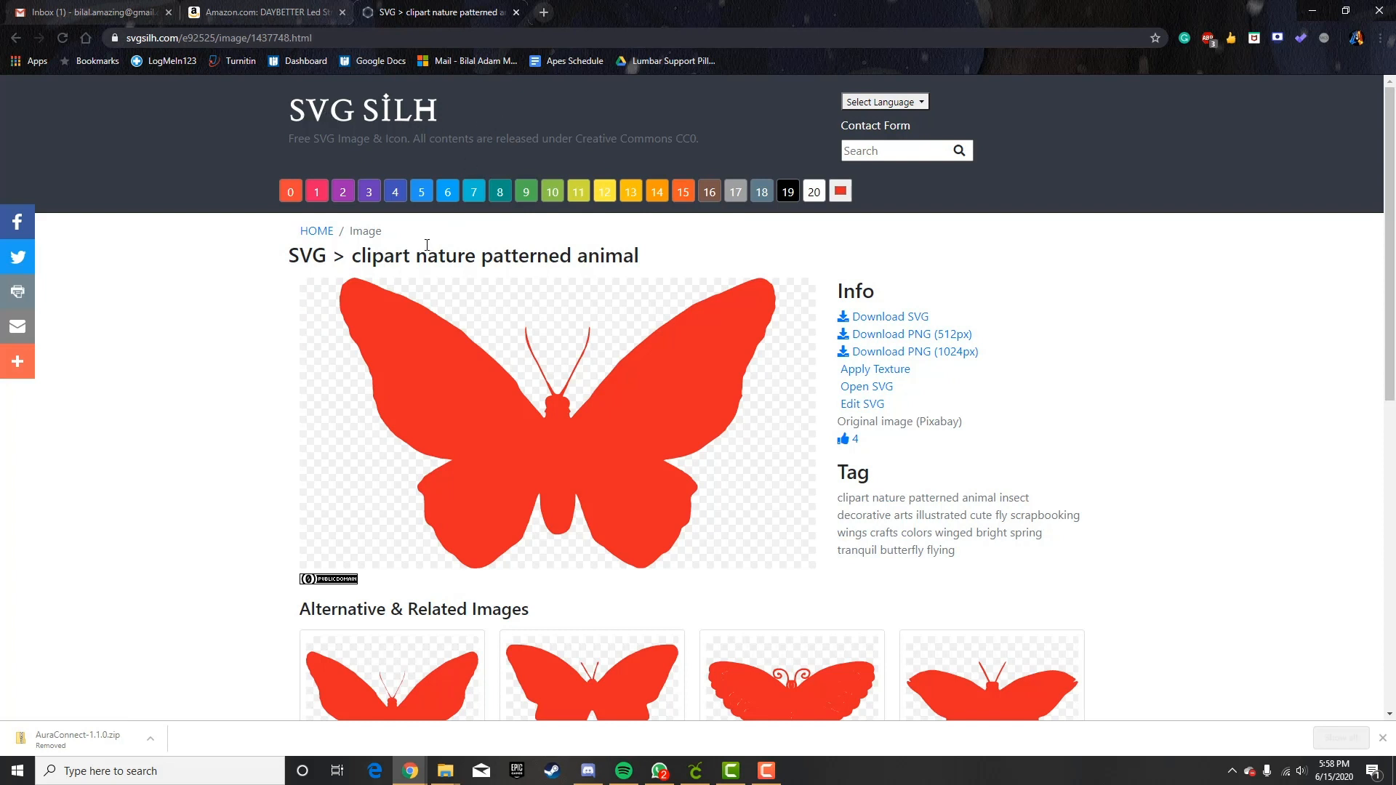
left_click(397, 118)
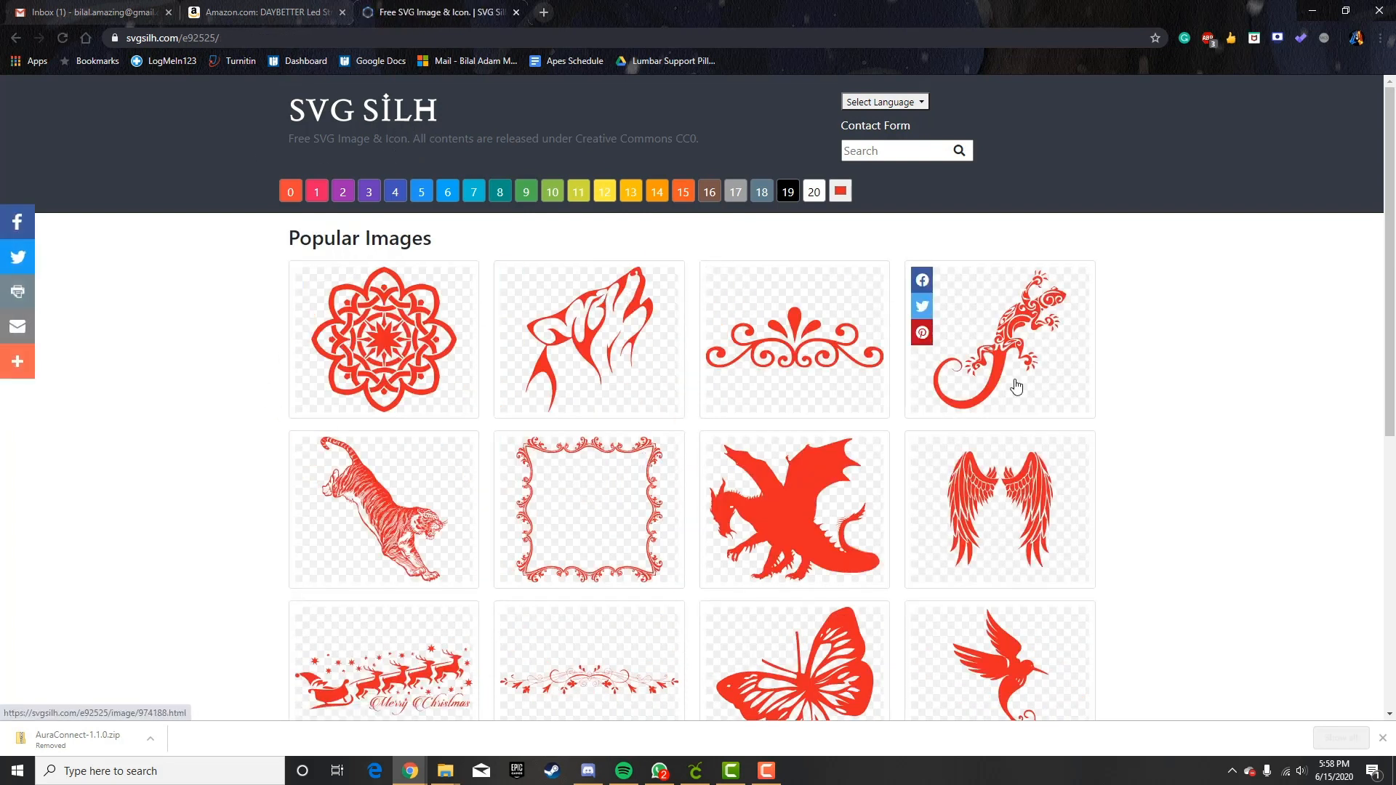
scroll(687, 480, "down", 7)
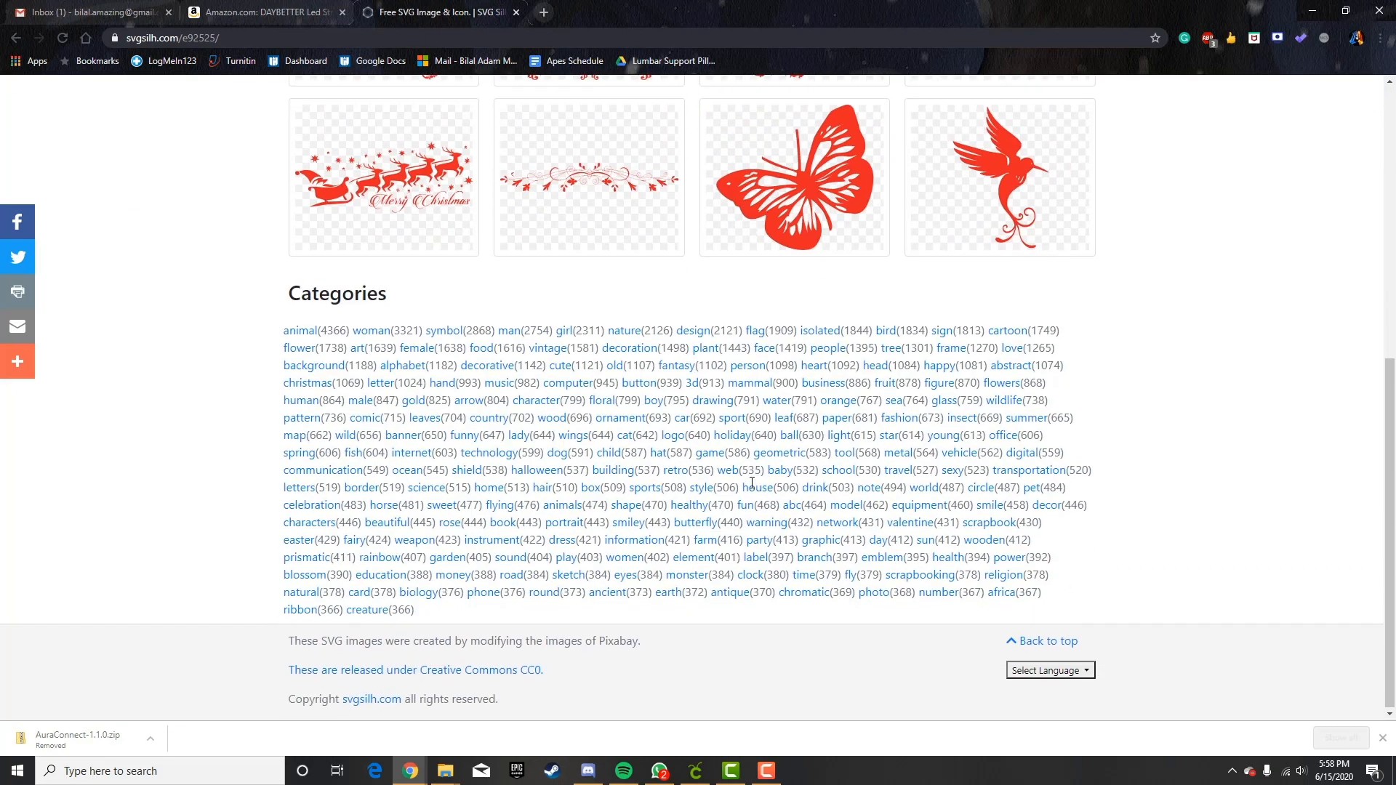
scroll(728, 449, "up", 7)
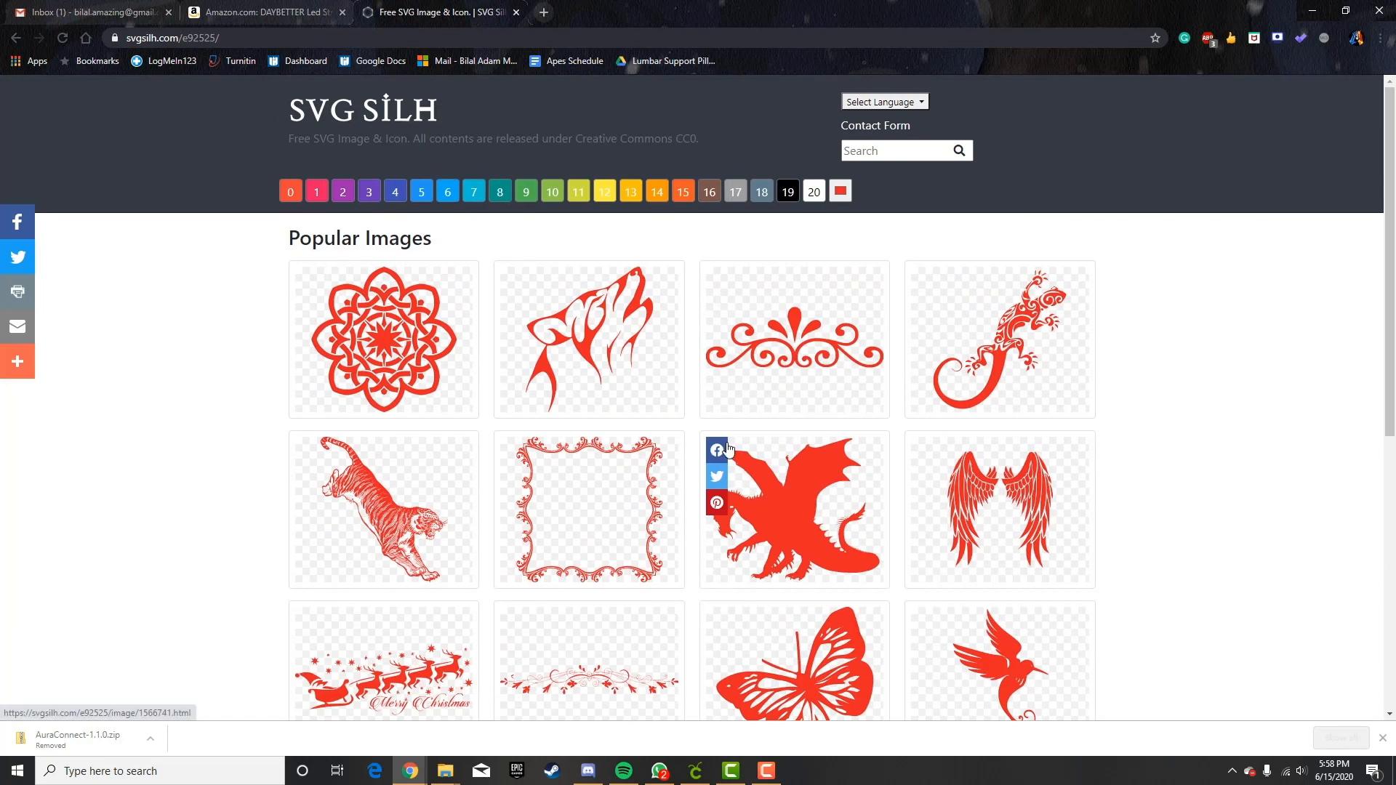
Preview the SVG Silh images in other colors, trying color options 0, 3, 4 and 5.
left_click(291, 192)
left_click(369, 194)
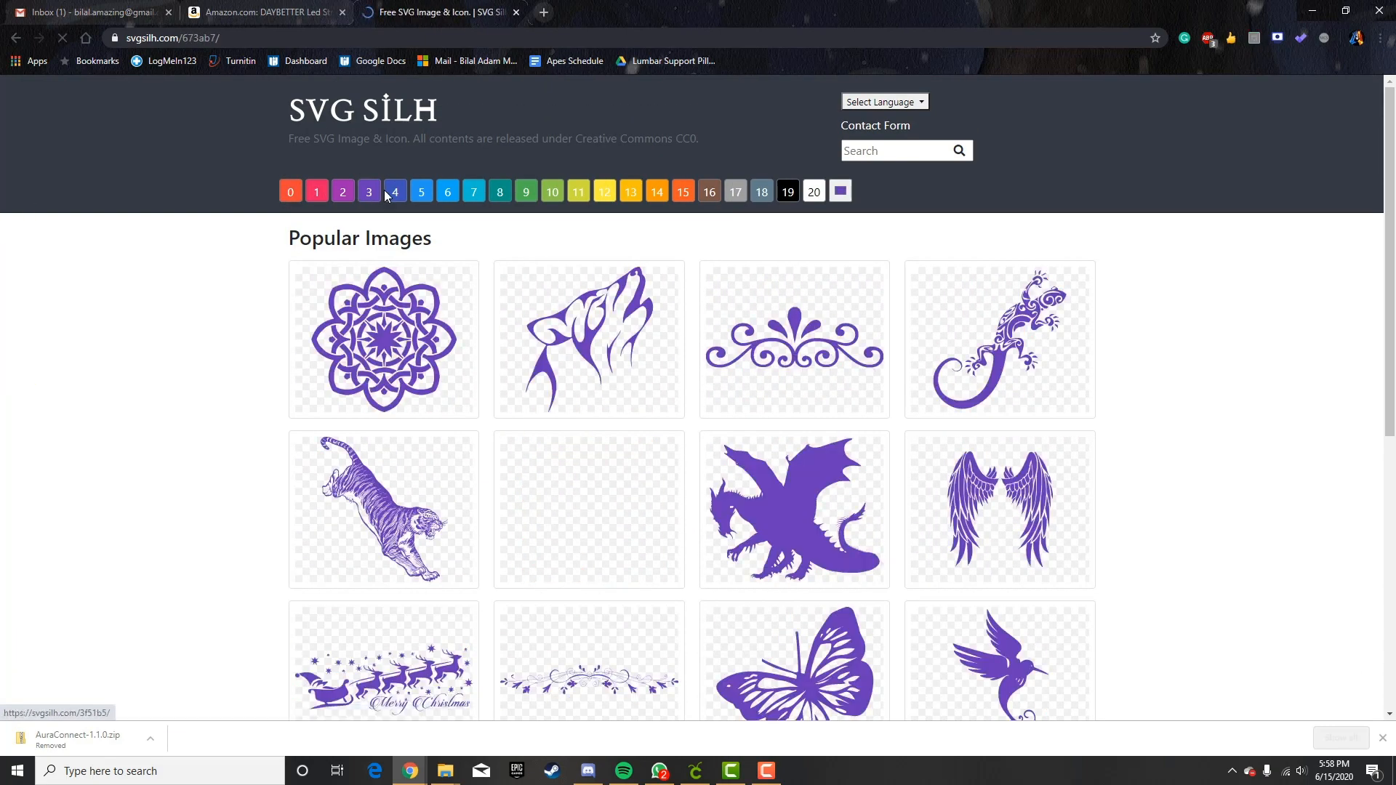
left_click(396, 194)
left_click(422, 193)
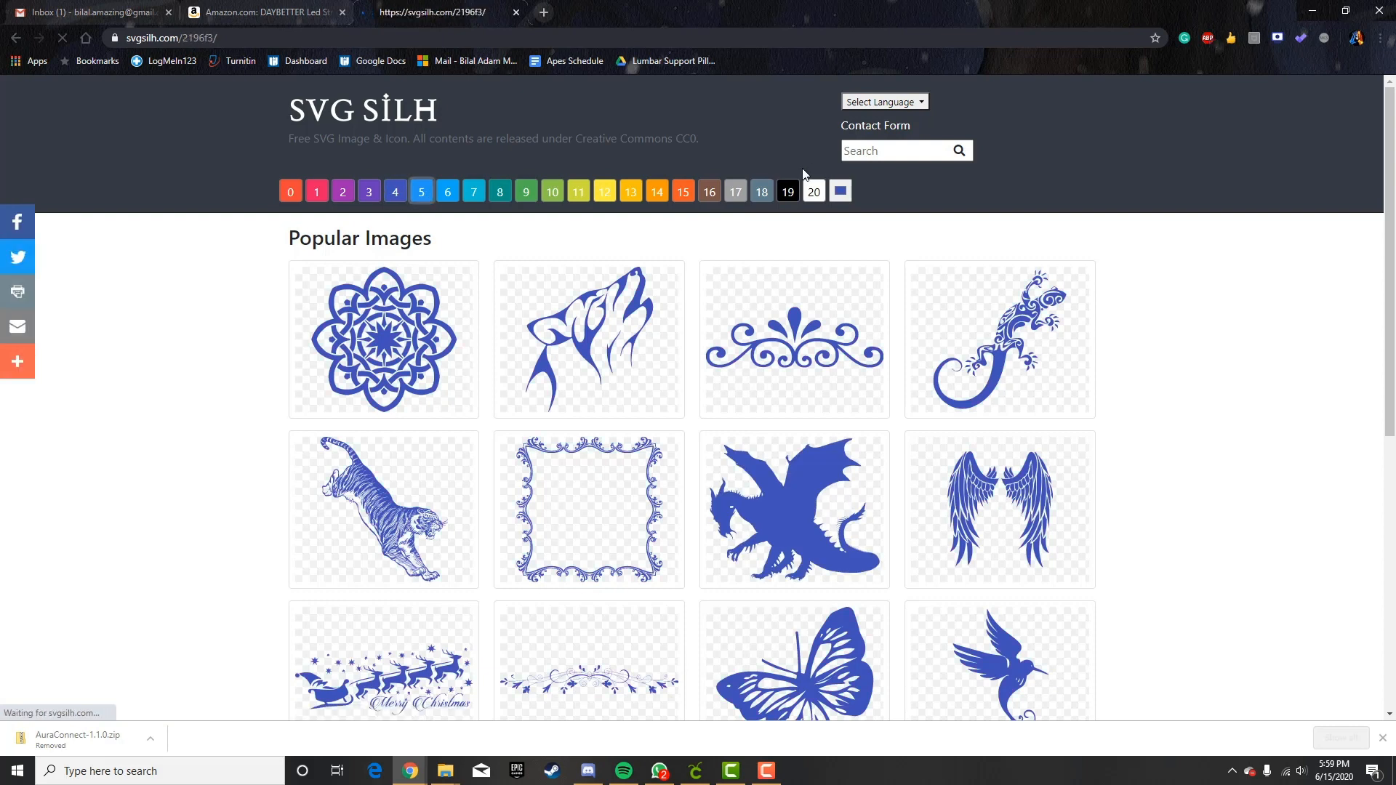
Search SVG Silh for "butterfly" and switch back to Cricut Design Space.
left_click(887, 151)
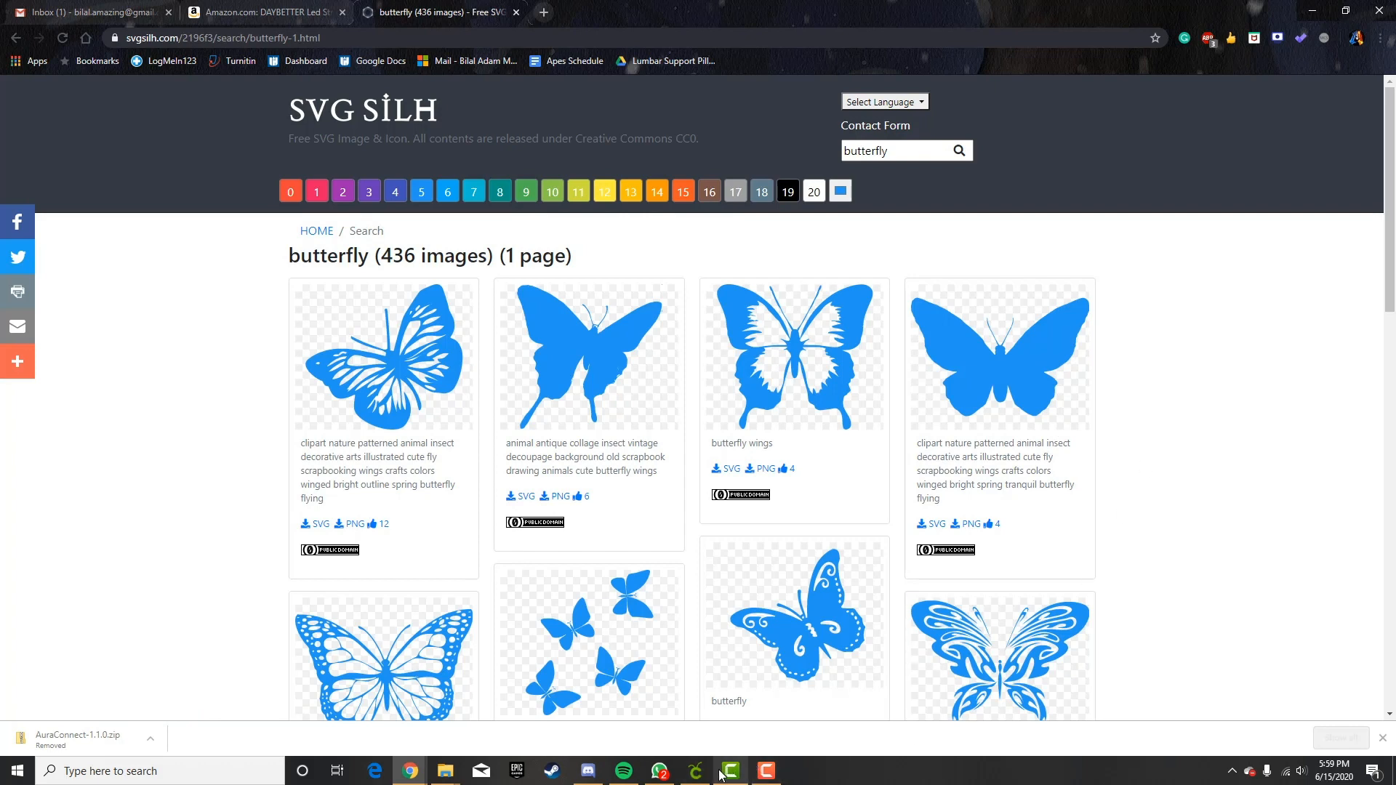
left_click(691, 772)
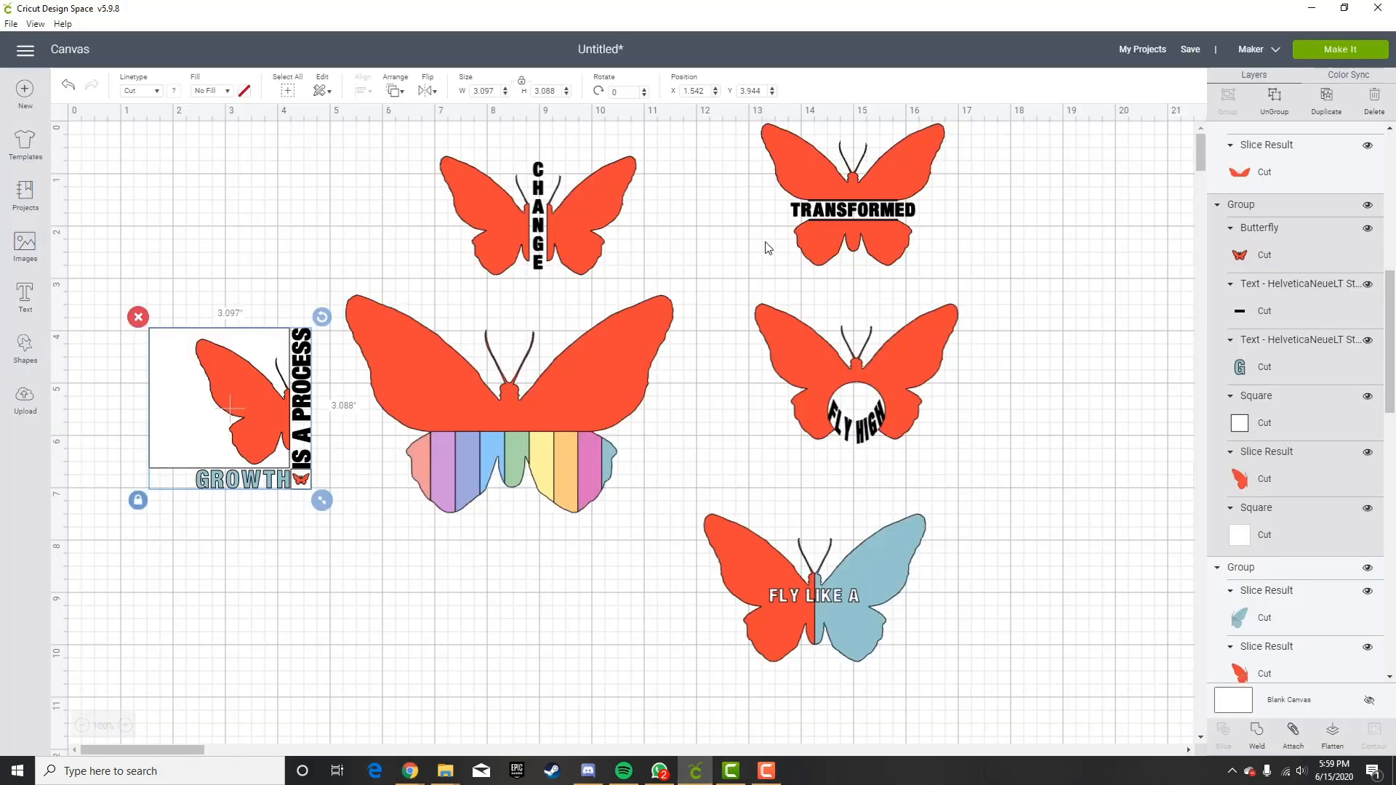